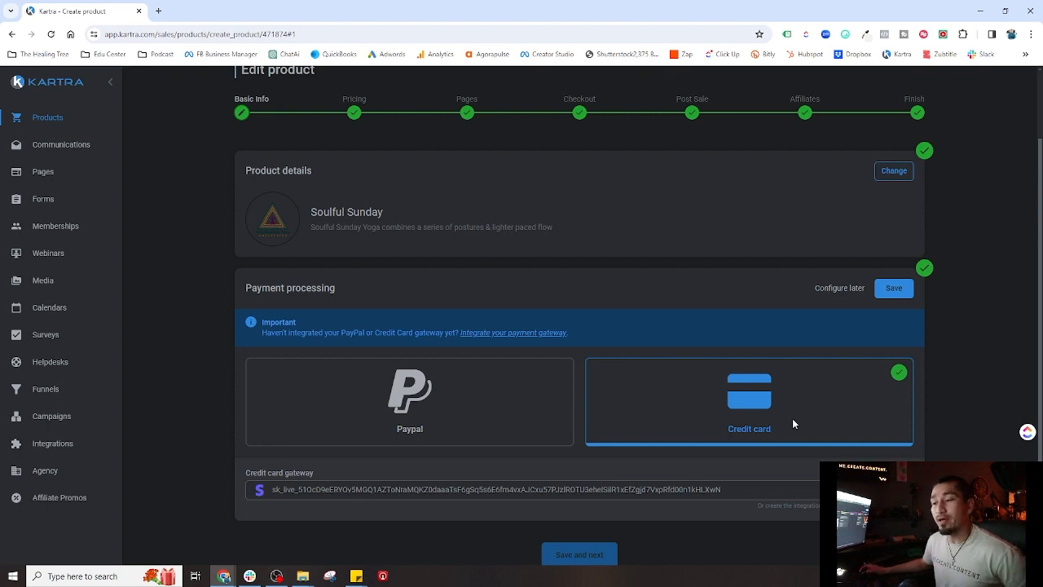
- Save payment processing and Basic Info, Pricing, Pages and Checkout through to Finish, then open Calendars
left_click(895, 289)
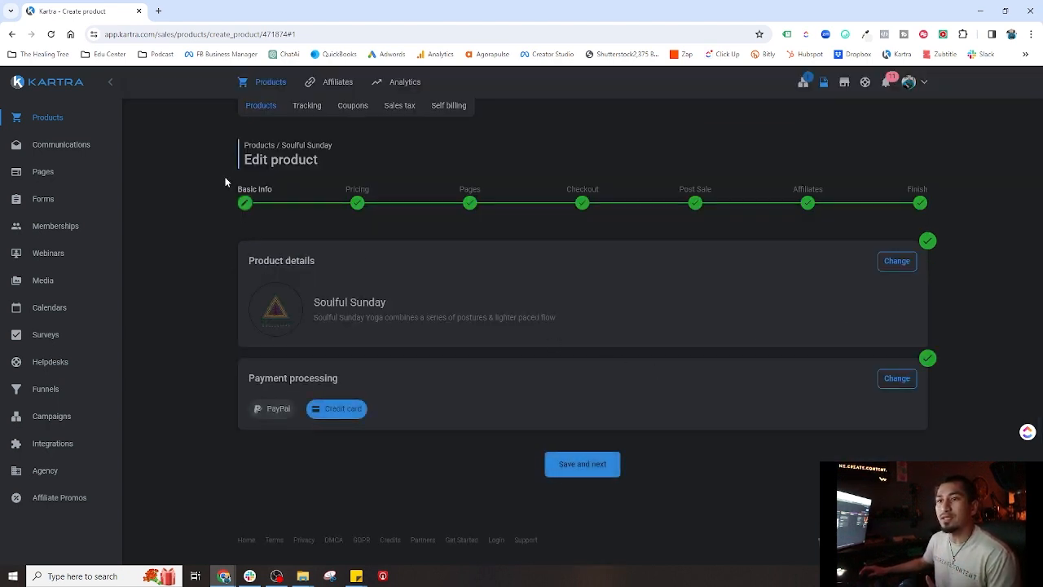
left_click(600, 475)
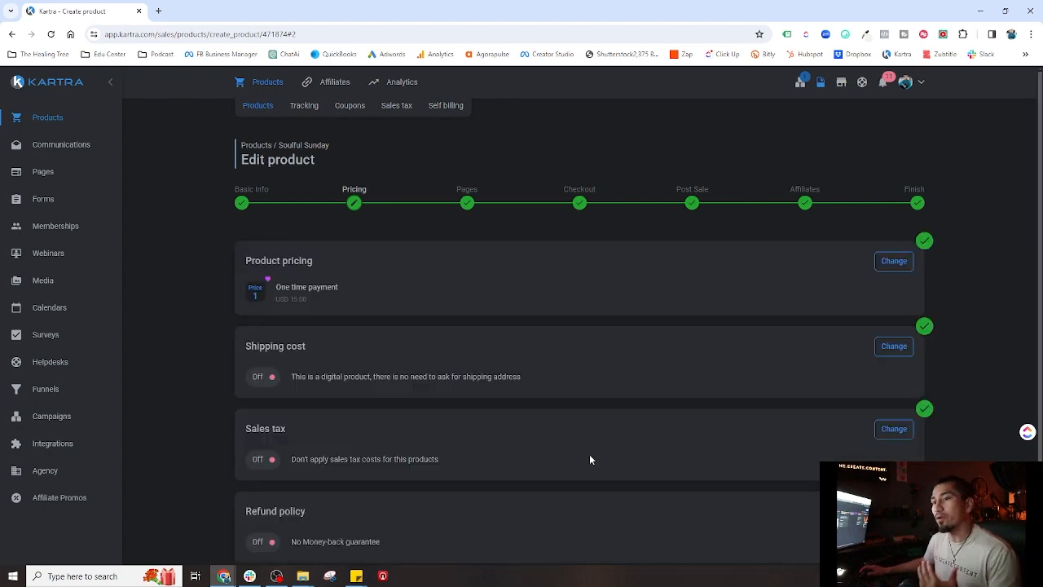
scroll(590, 457, "down", 2)
left_click(603, 489)
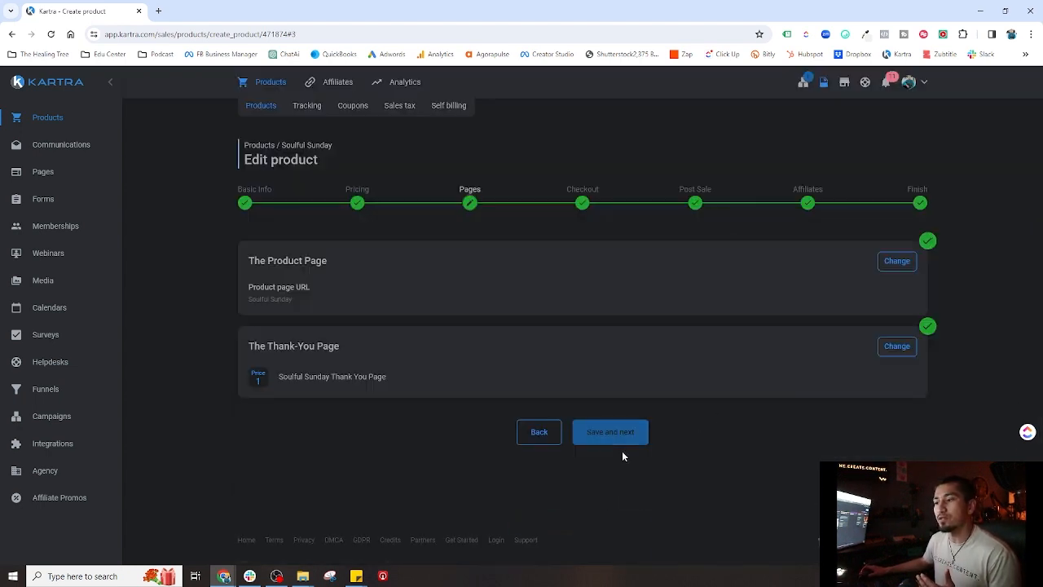
left_click(580, 432)
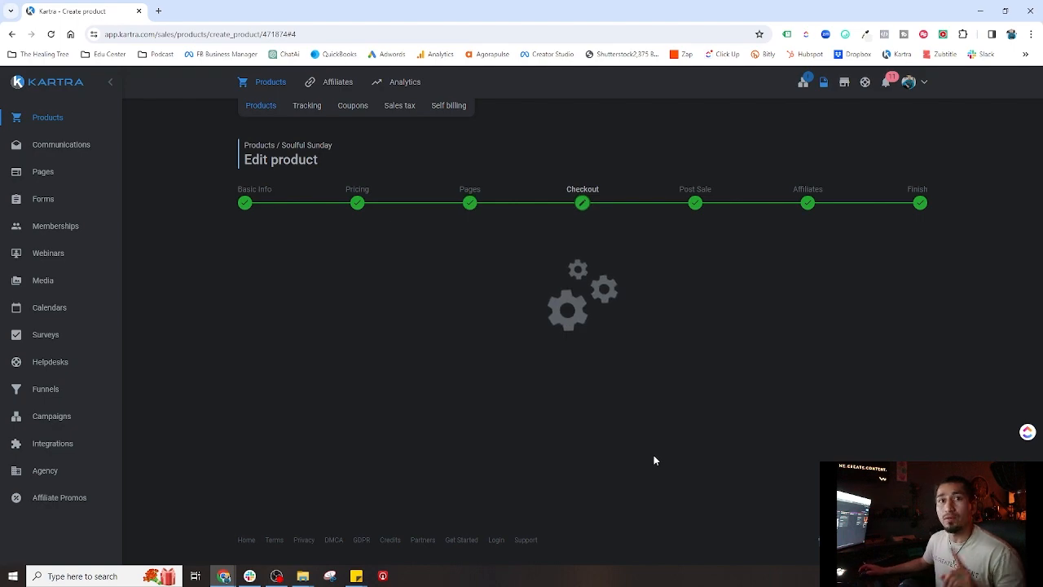
scroll(644, 451, "down", 4)
scroll(641, 451, "down", 2)
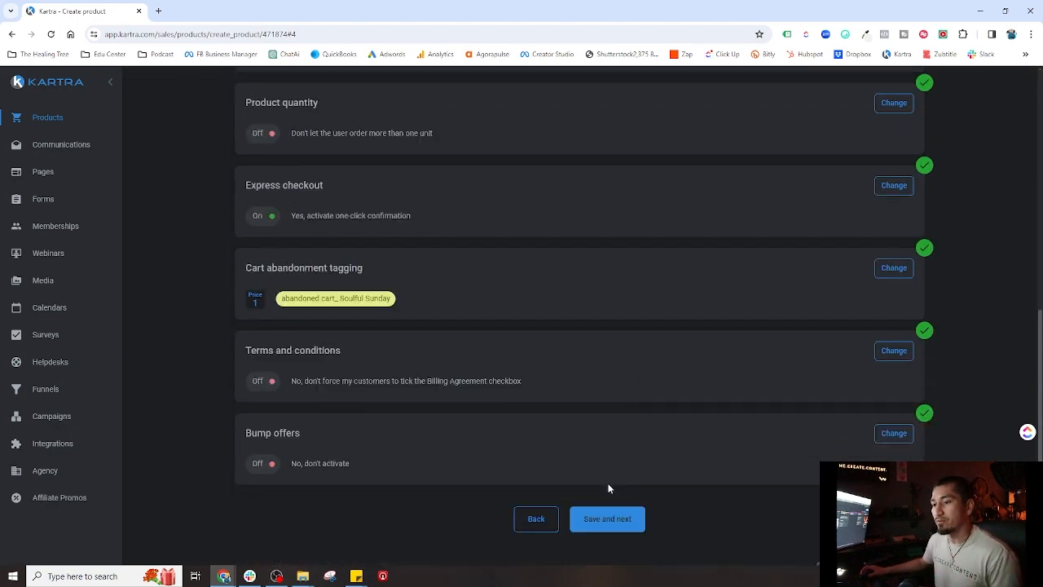
left_click(607, 514)
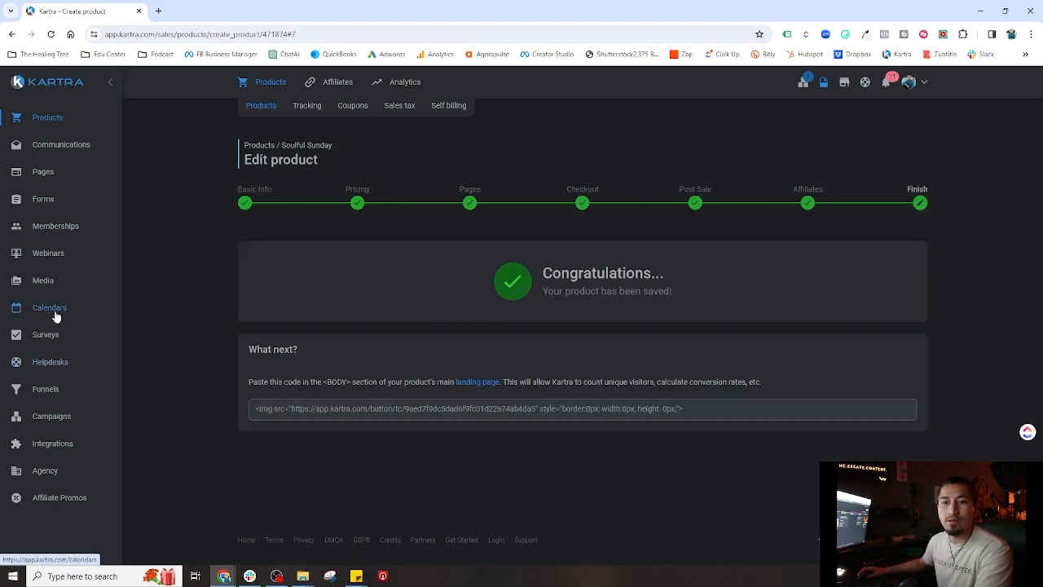
left_click(50, 312)
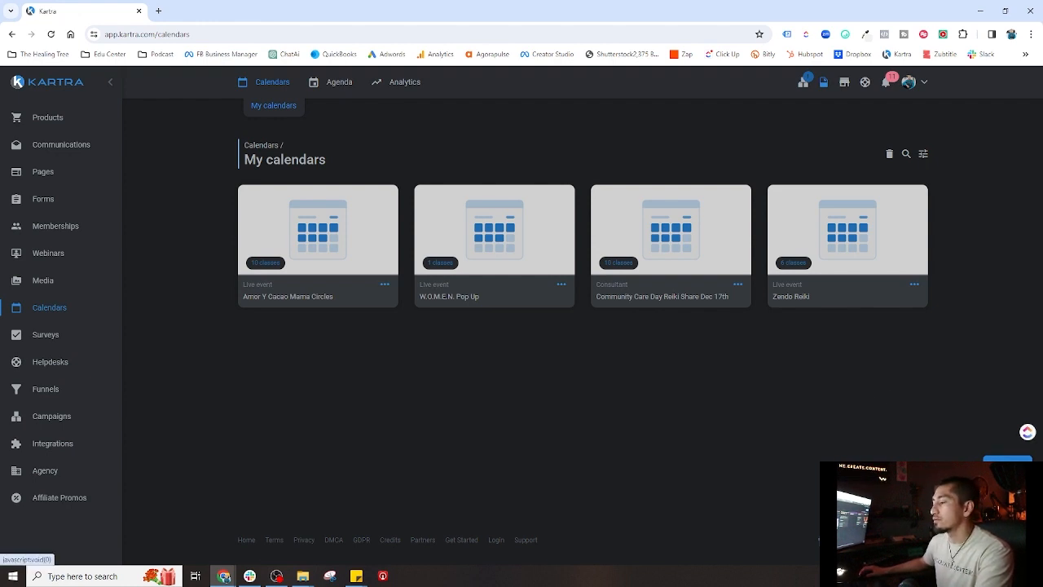
- Start a new calendar to bring up the choice of calendar models
left_click(1007, 465)
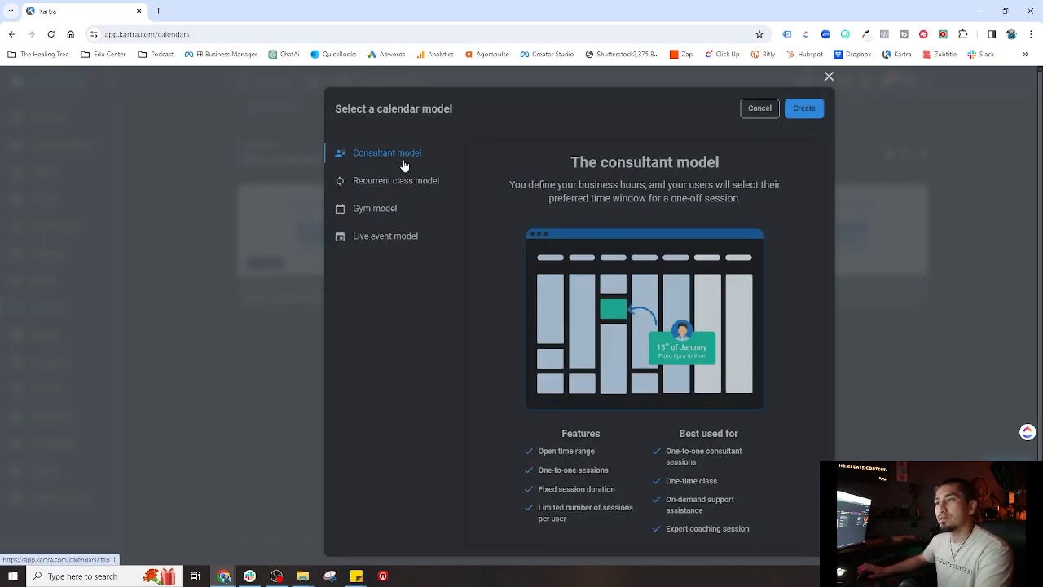
- Compare the live event, recurrent class and consultant models, then create a live event calendar
left_click(390, 238)
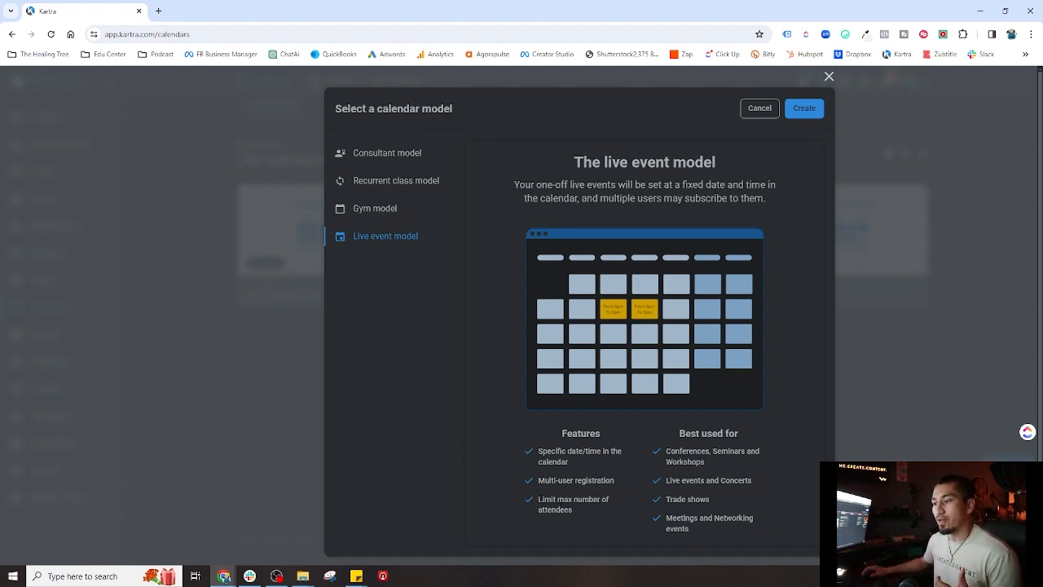
left_click_drag(538, 499, 581, 506)
left_click(584, 510)
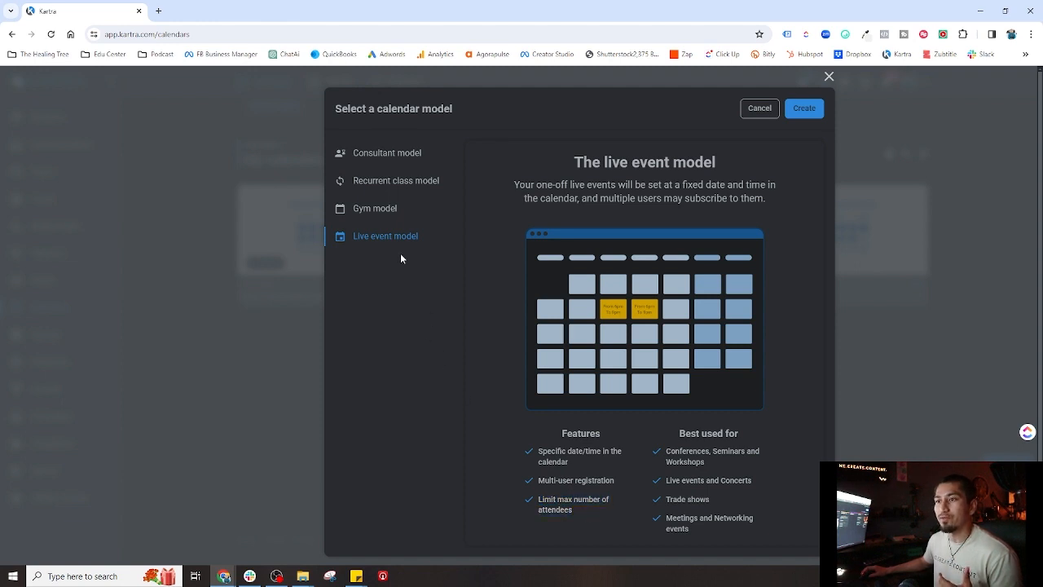
left_click(395, 183)
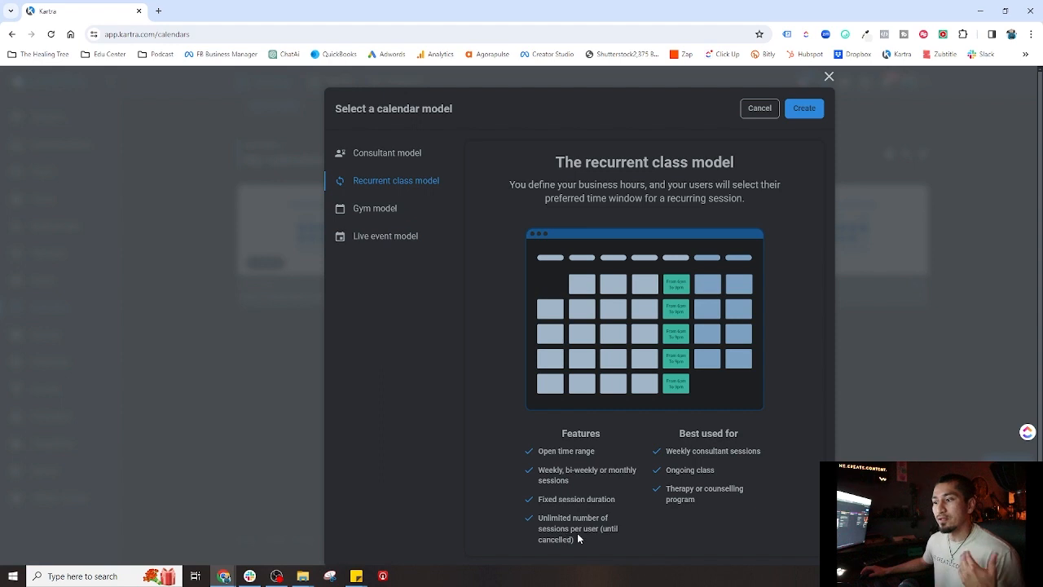
left_click(381, 158)
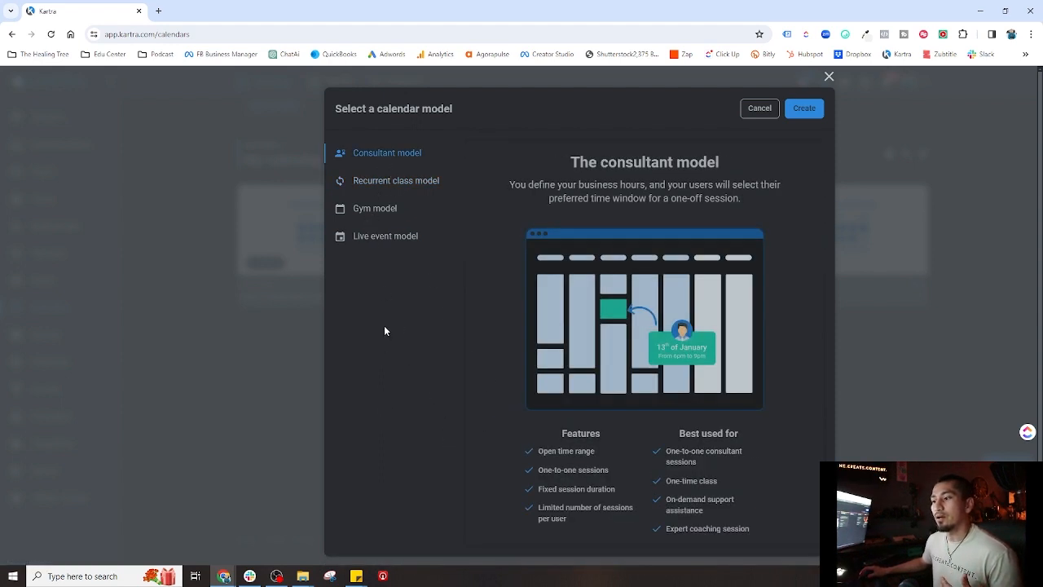
left_click(380, 238)
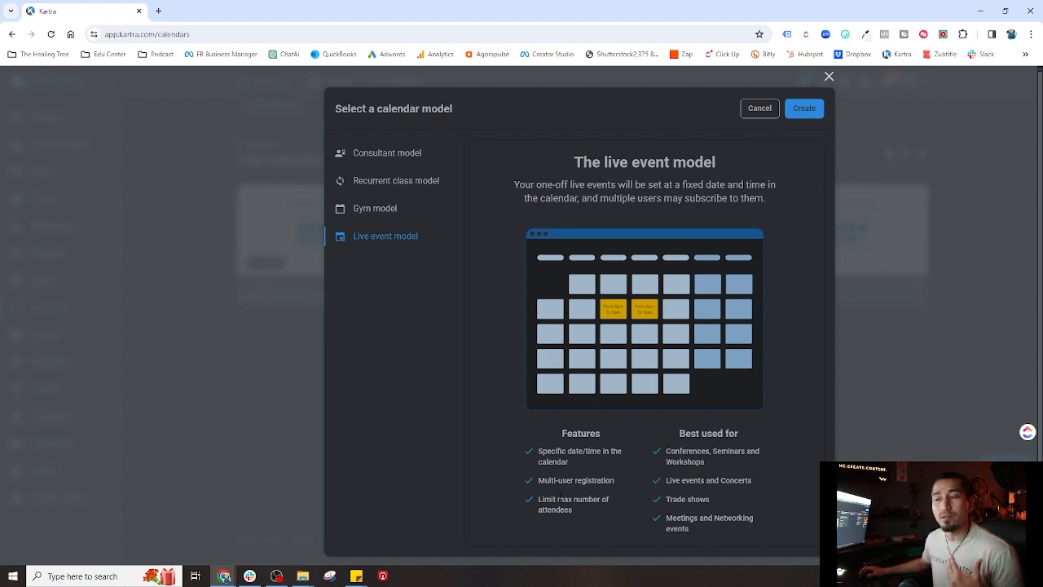
left_click(806, 114)
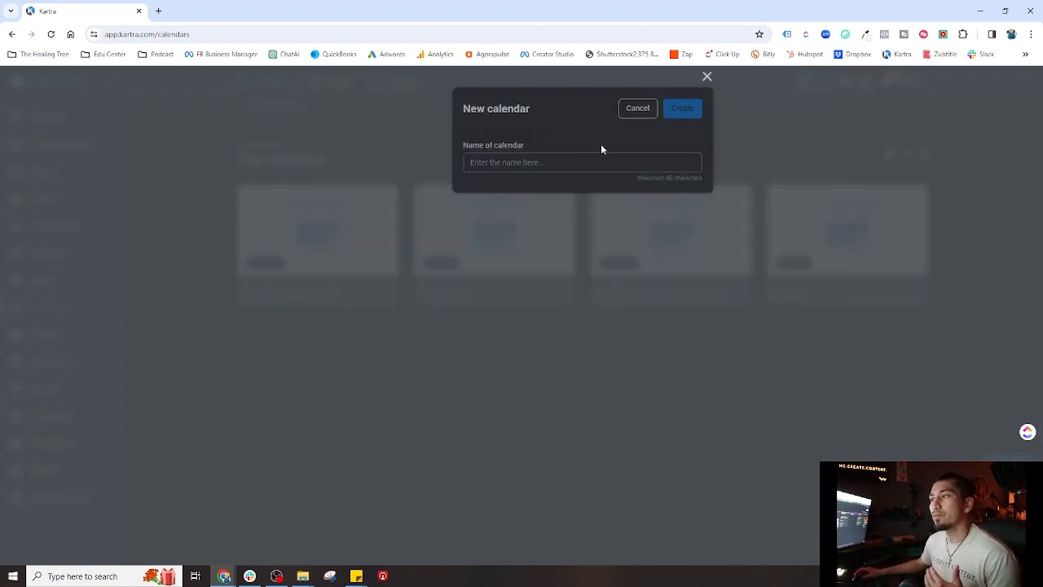
- Name the new calendar 'Soulful Sunday' and create it
left_click(510, 162)
type("Sould")
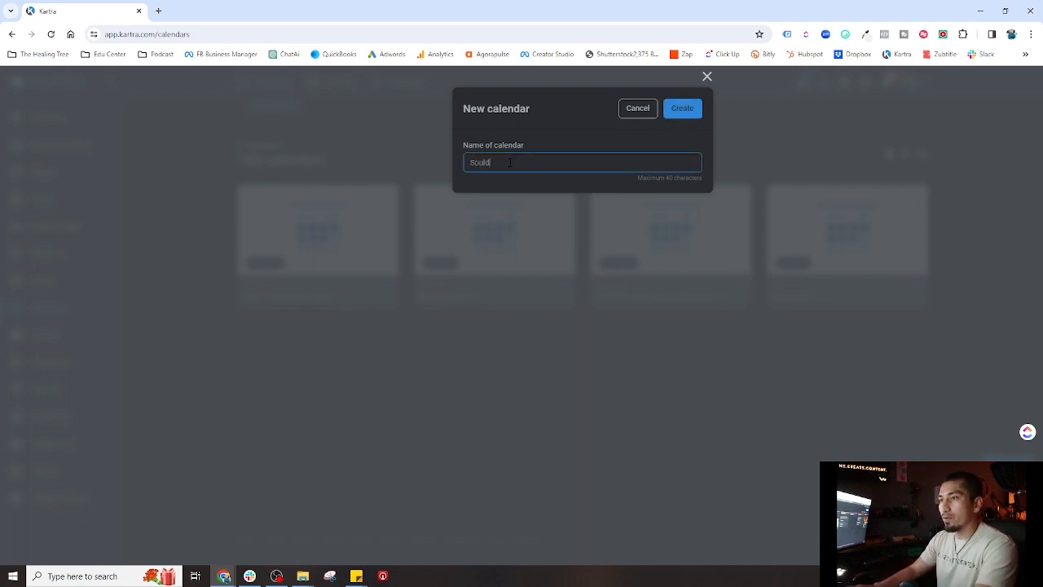
type("ul Sunday")
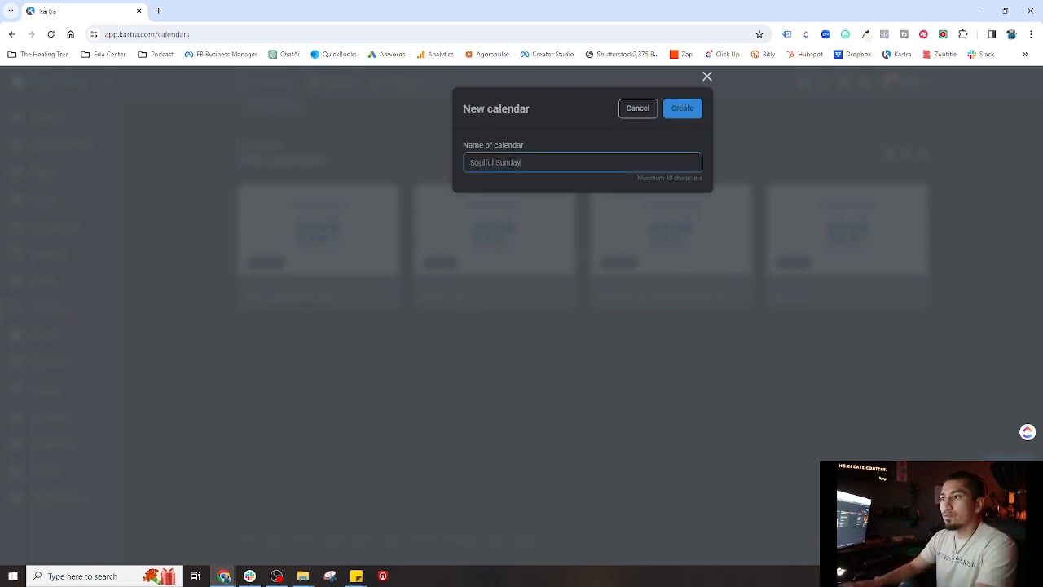
left_click(684, 115)
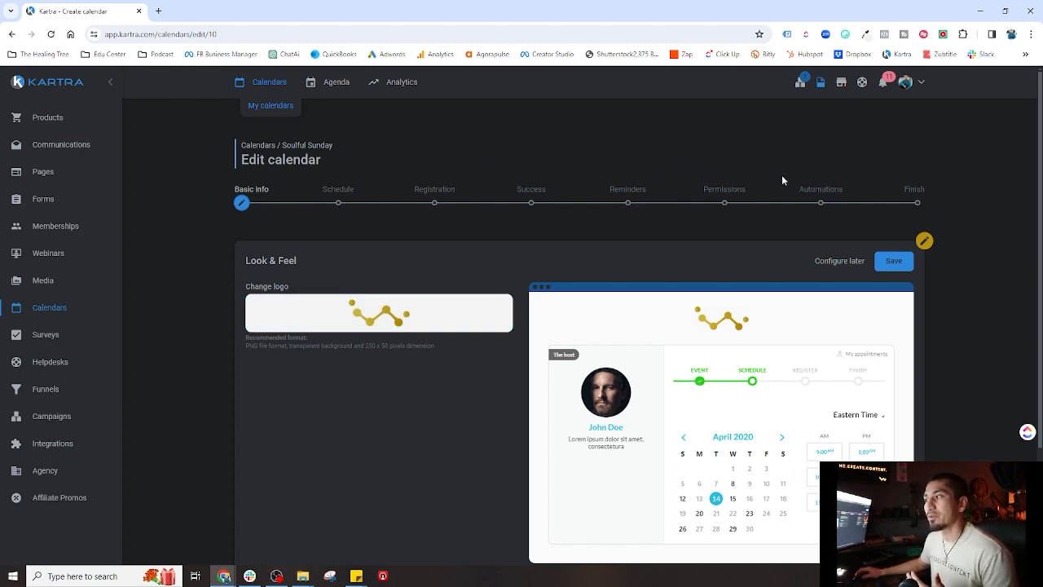
- Open the logo image library and load more batches until Logo_Transparent appears
left_click(388, 317)
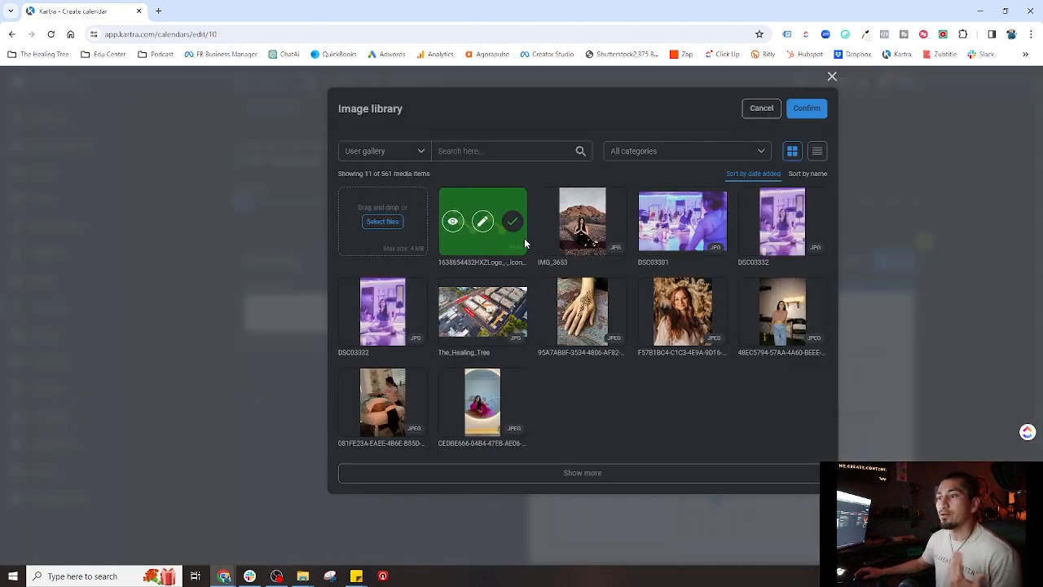
left_click(577, 473)
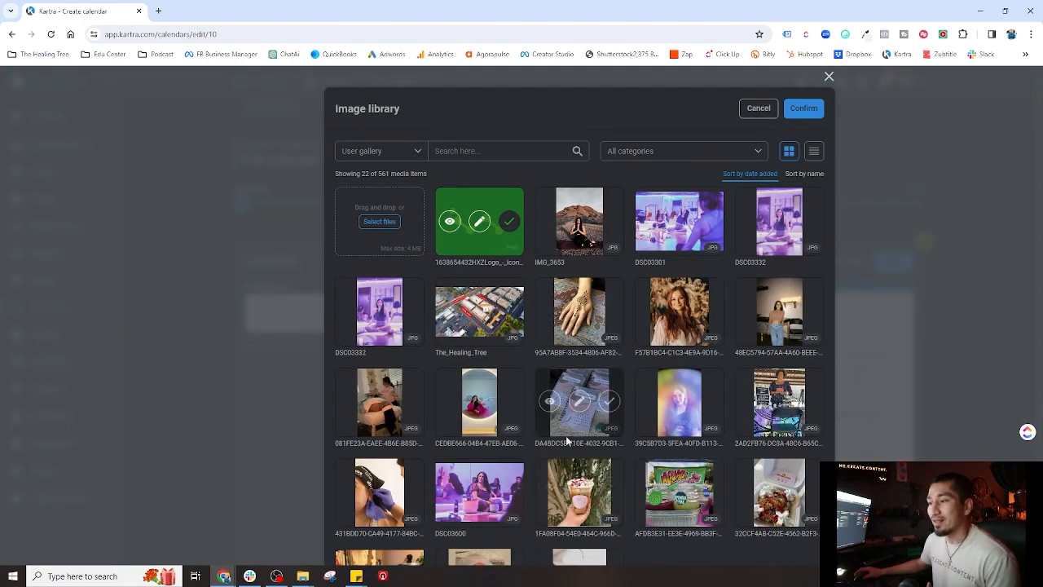
scroll(569, 444, "down", 2)
scroll(518, 496, "up", 2)
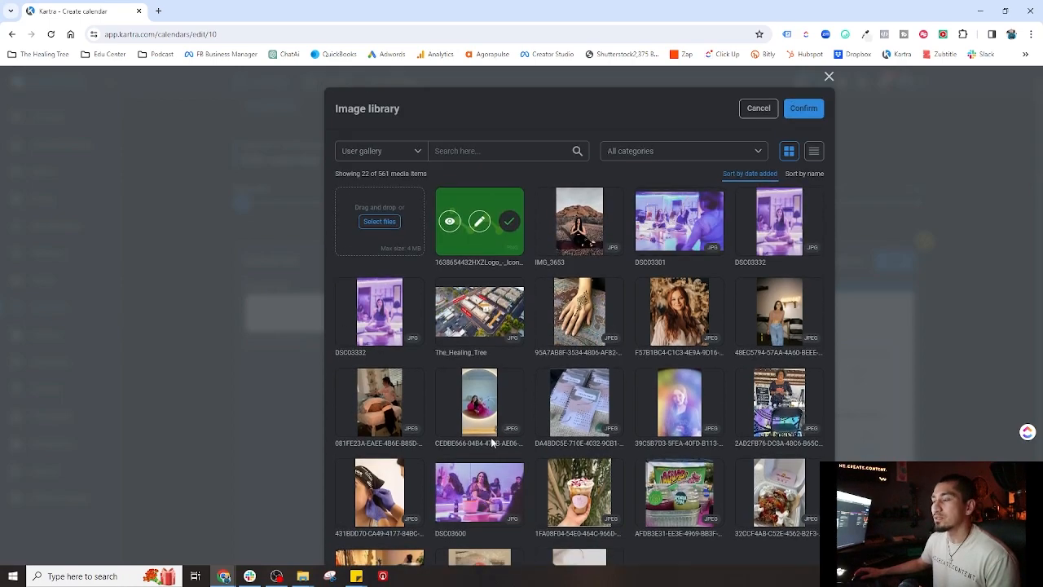
scroll(491, 436, "down", 2)
left_click(584, 530)
scroll(570, 489, "down", 3)
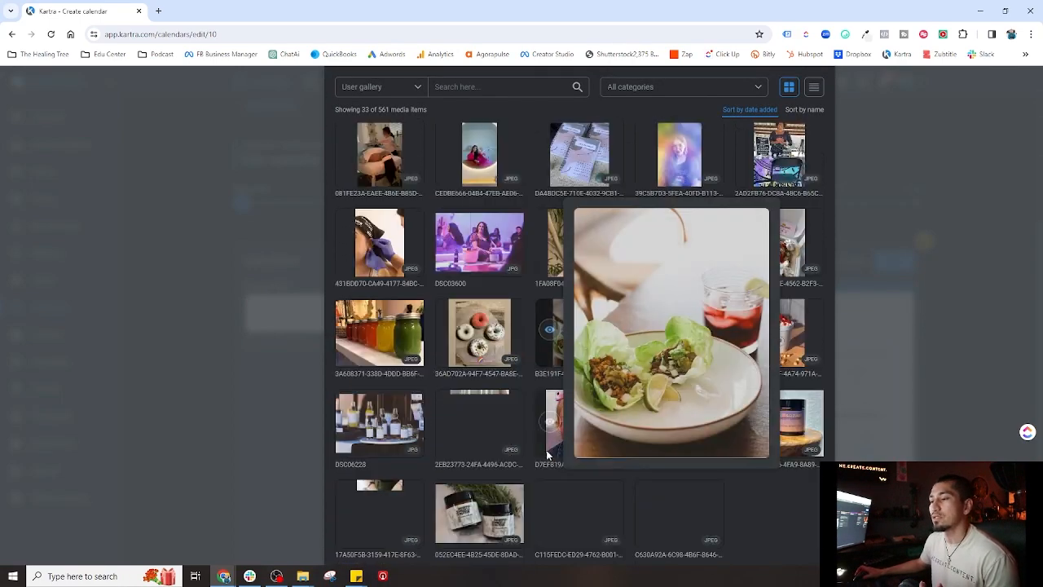
left_click(570, 528)
scroll(569, 513, "down", 3)
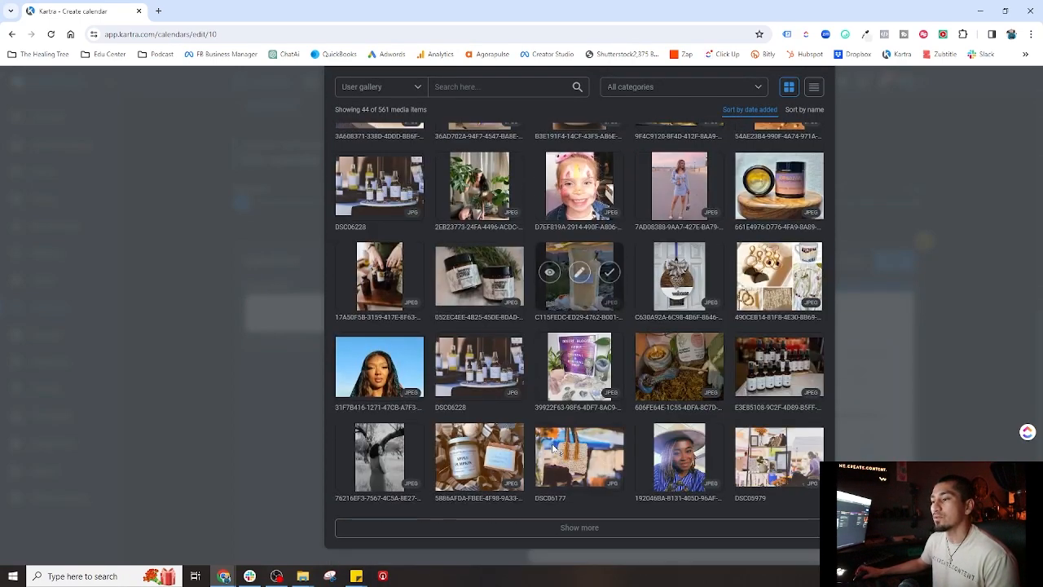
left_click(577, 525)
scroll(575, 489, "down", 3)
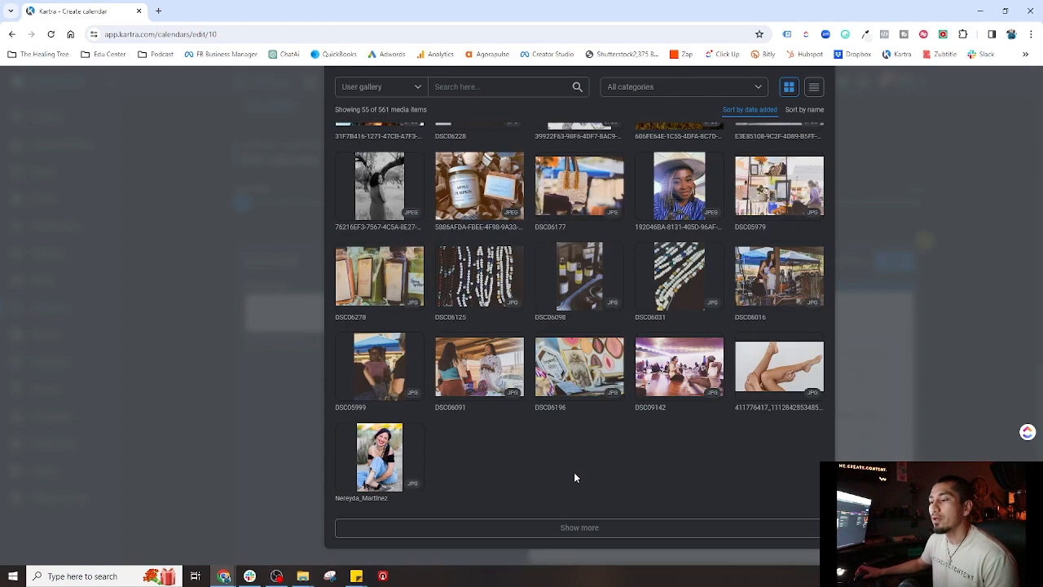
left_click(578, 528)
scroll(563, 498, "down", 3)
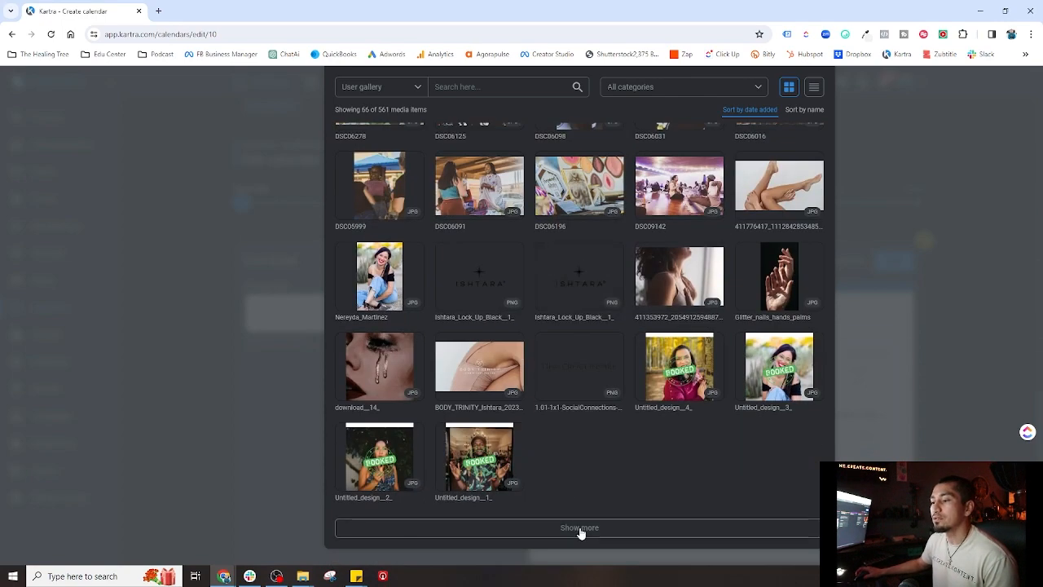
left_click(563, 527)
scroll(586, 457, "down", 4)
left_click(580, 527)
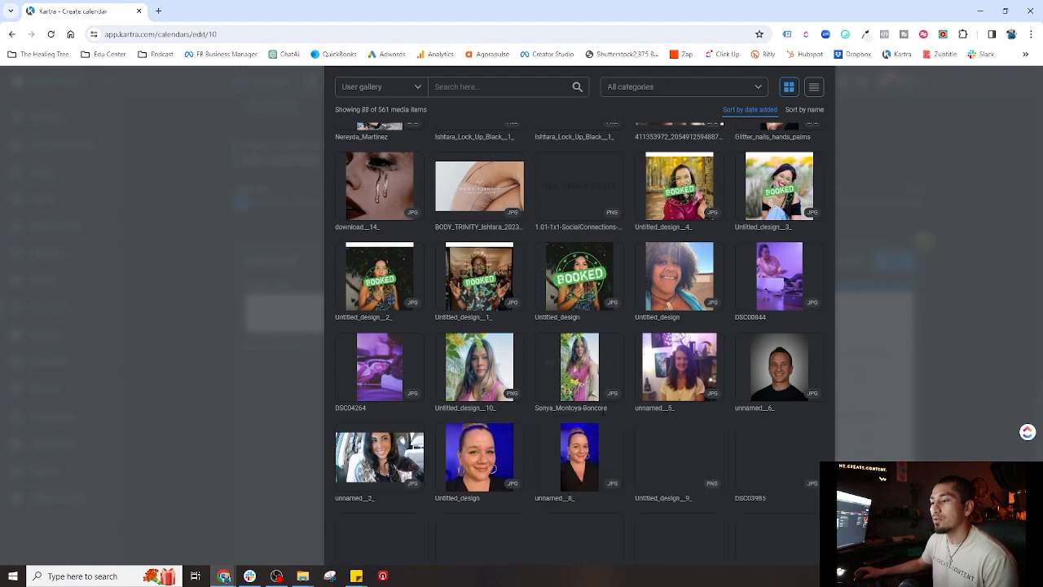
- Select Logo_Transparent and confirm it as the calendar logo
left_click(610, 457)
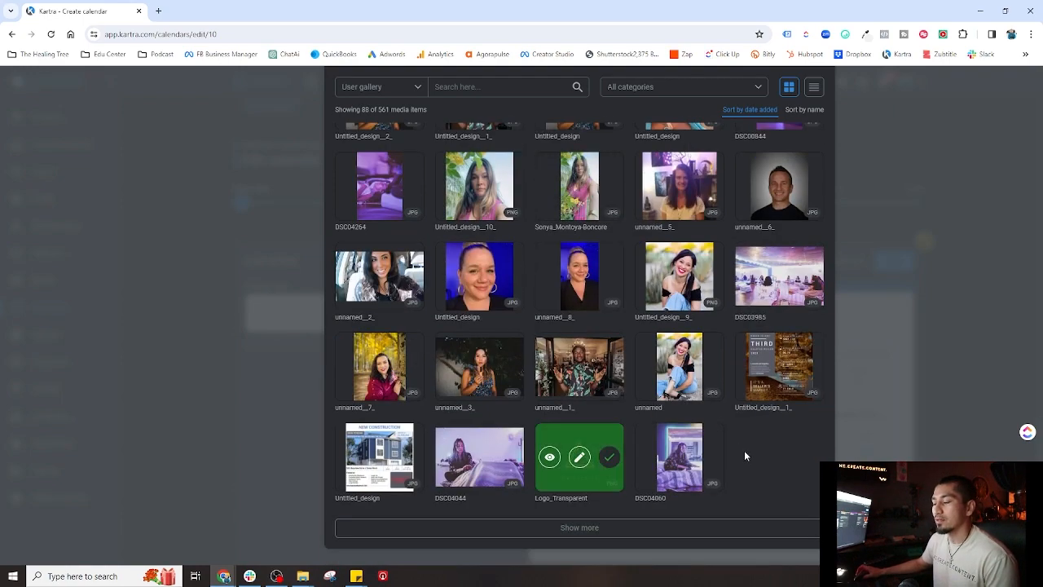
scroll(744, 450, "up", 5)
scroll(744, 367, "up", 10)
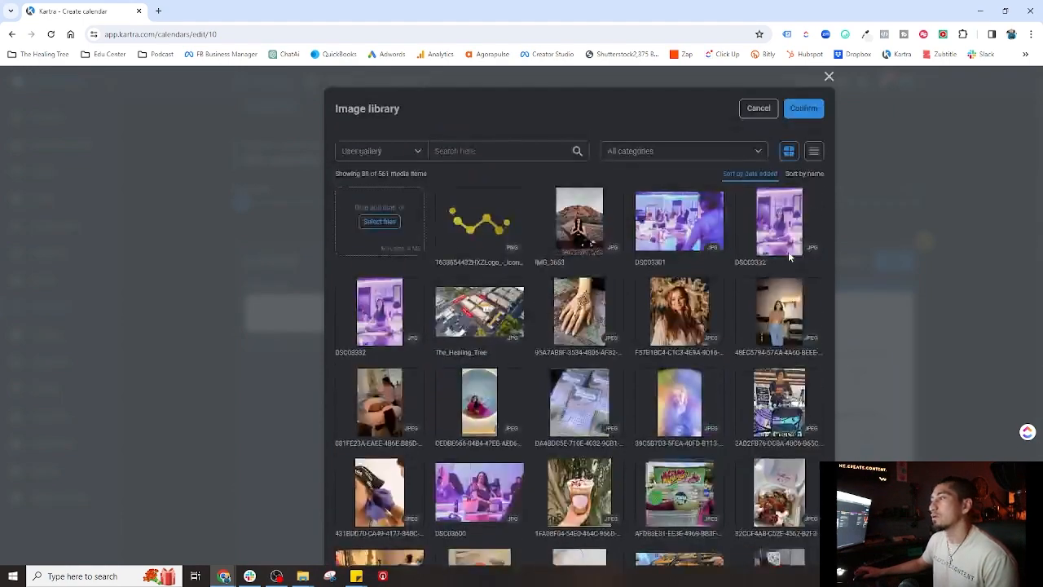
left_click(804, 107)
scroll(646, 233, "down", 2)
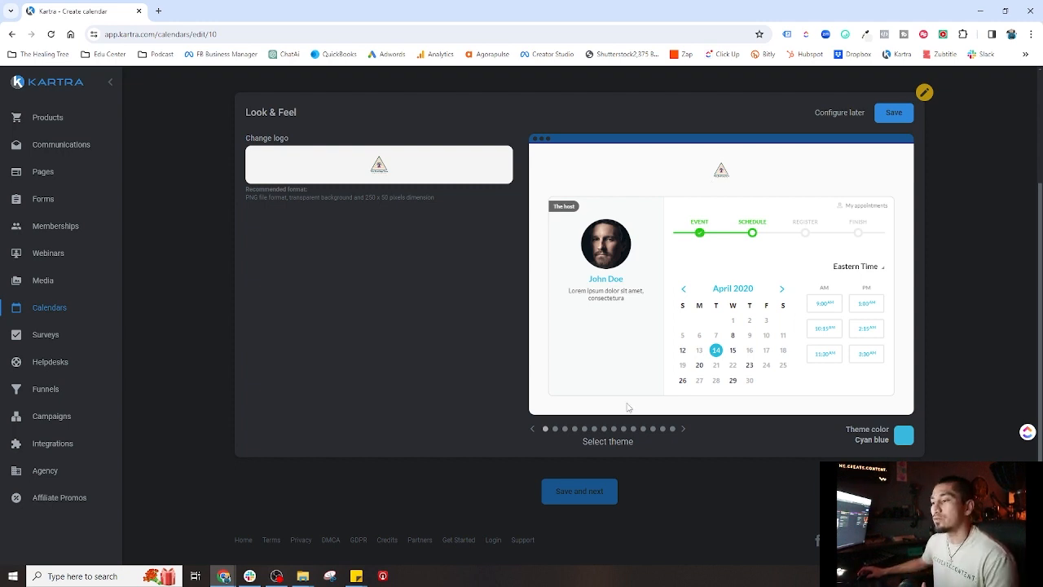
- Preview the Brown, Crimson, green and orange themes, then save with the Orange theme
left_click(575, 429)
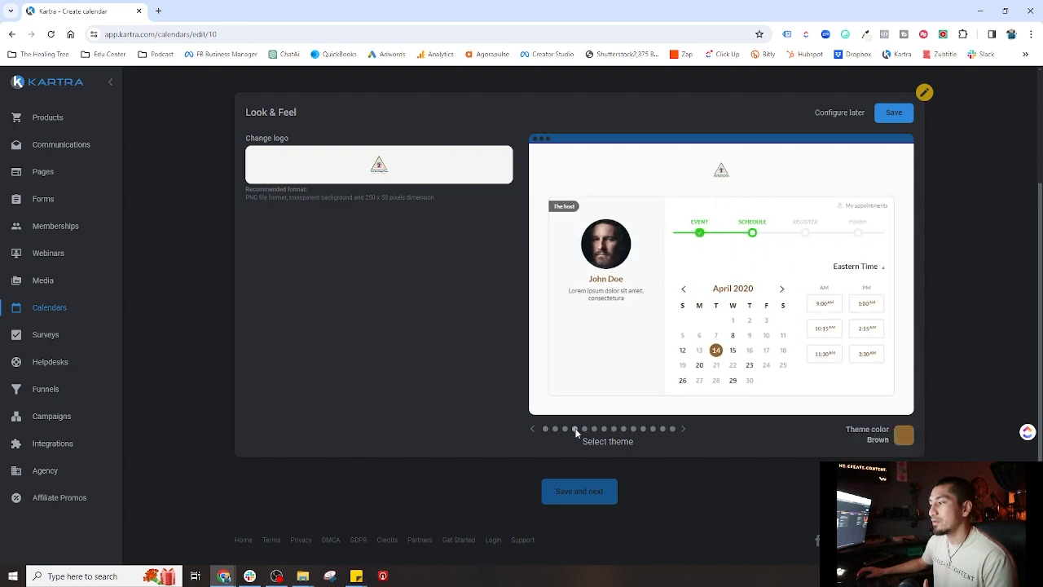
left_click(585, 429)
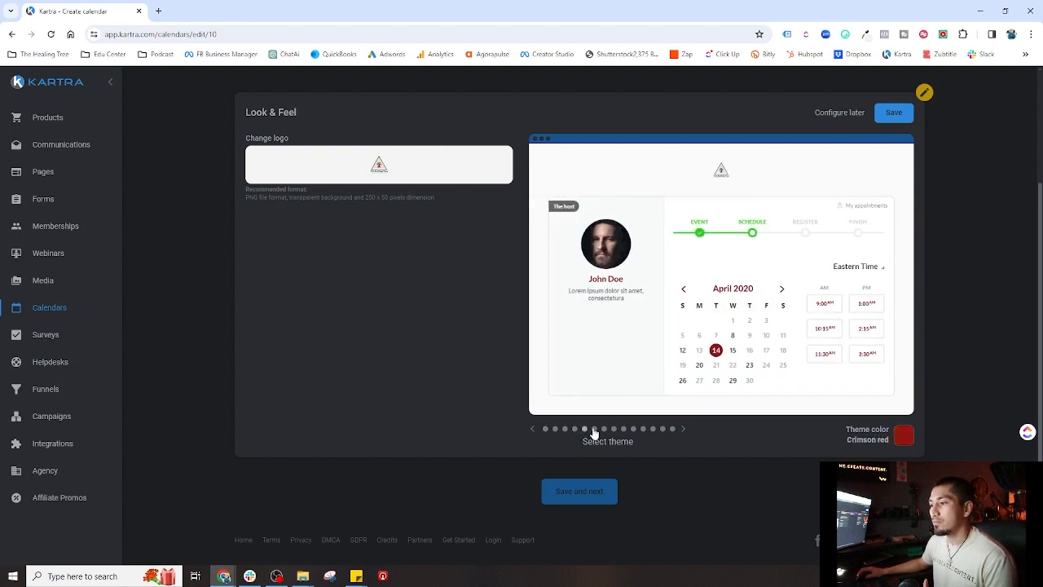
left_click(594, 428)
left_click(565, 430)
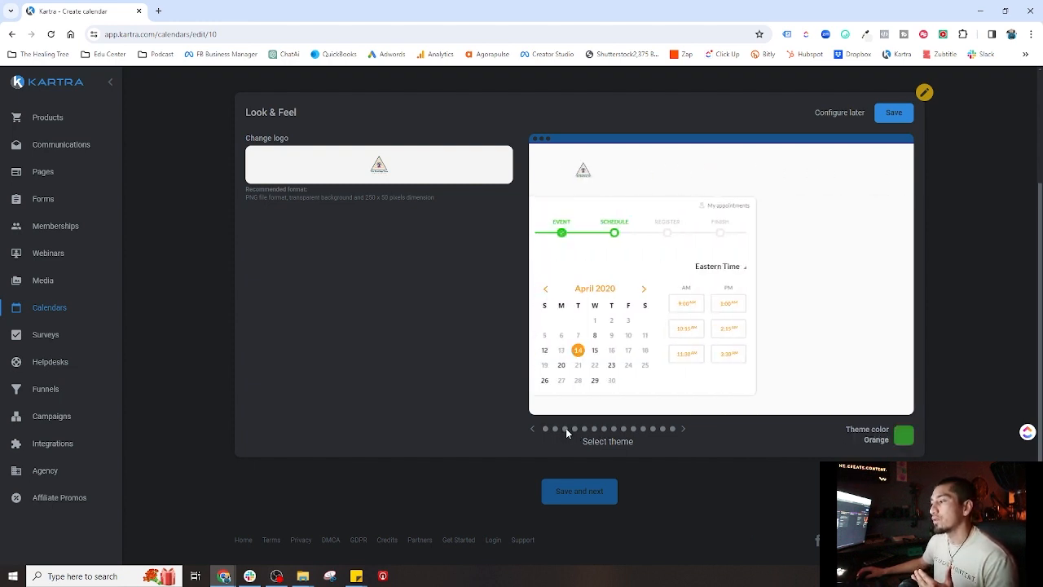
left_click(894, 115)
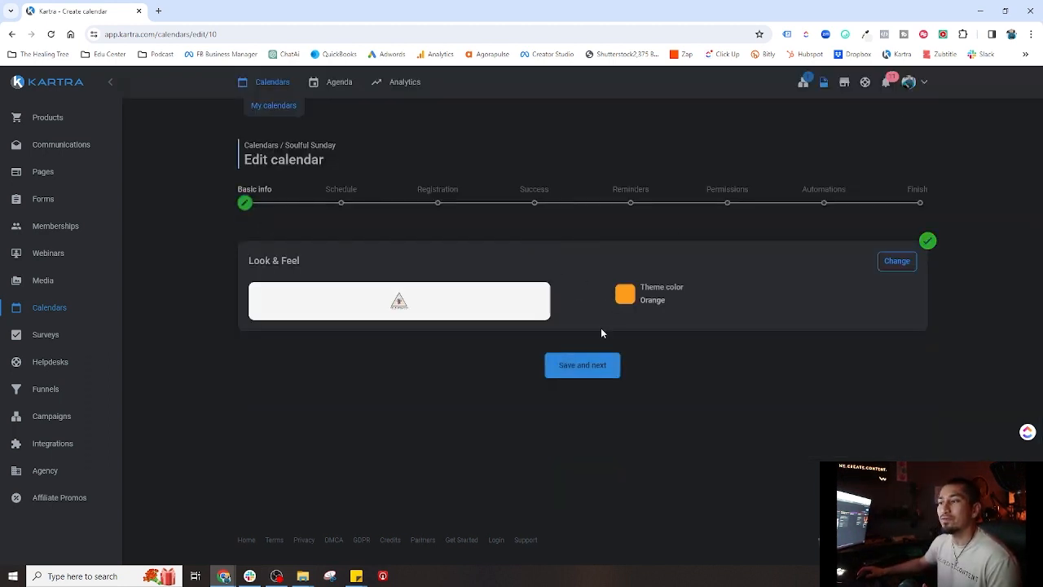
left_click(581, 374)
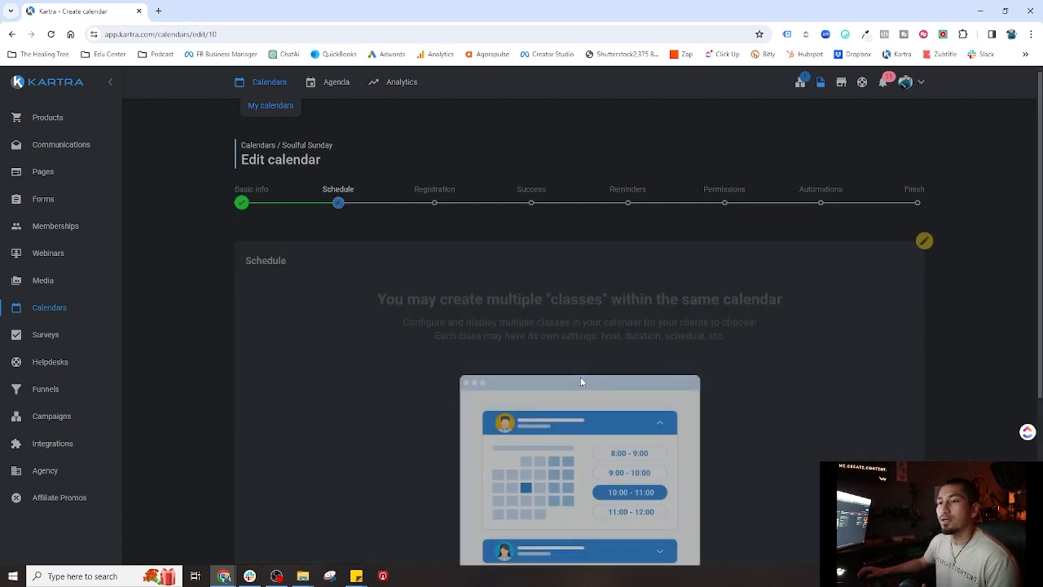
scroll(385, 375, "down", 3)
scroll(387, 380, "up", 1)
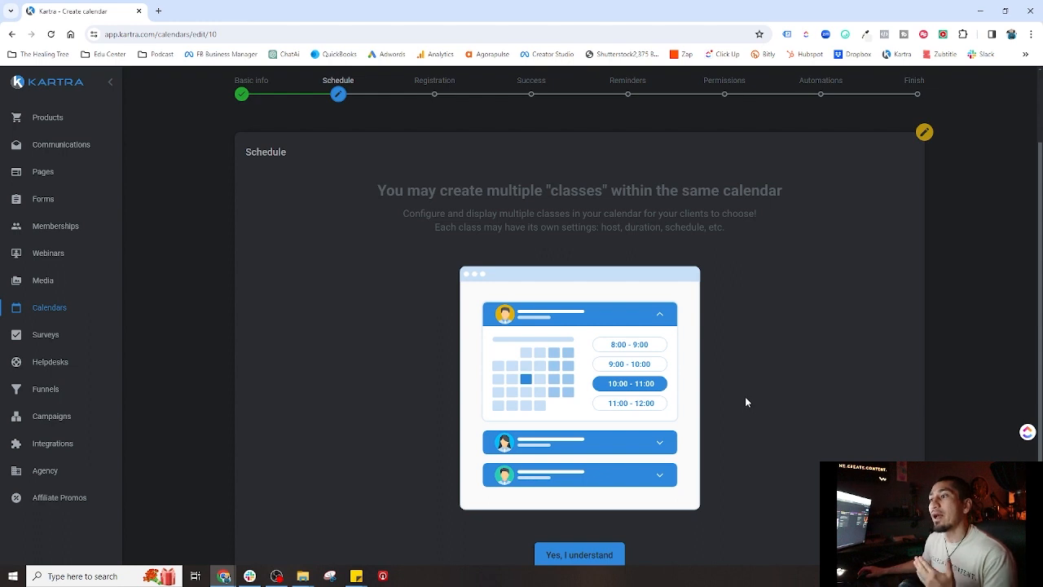
scroll(745, 399, "down", 1)
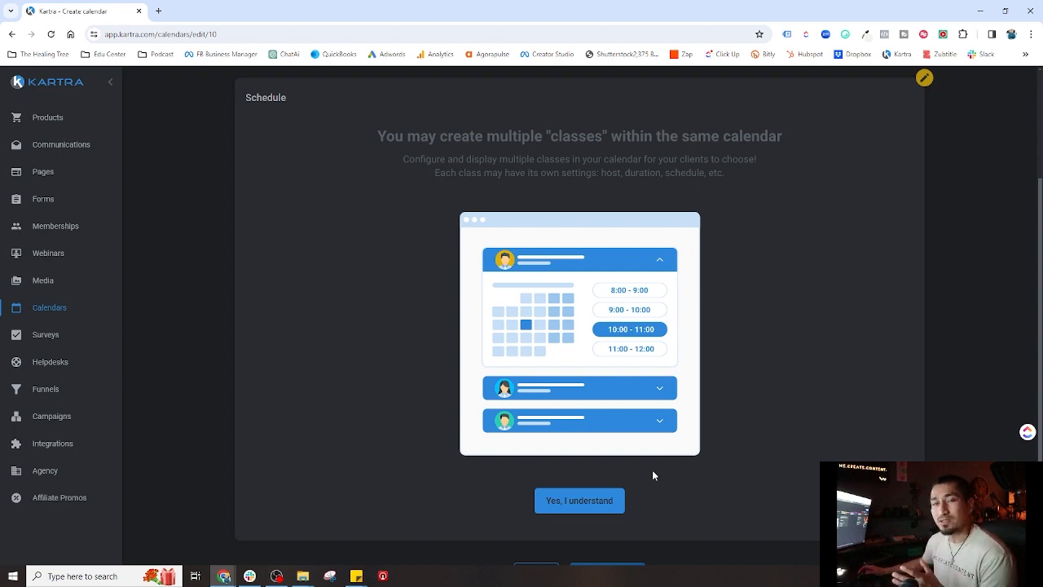
- Dismiss the classes intro and enter 'Soulful Sunday' as the class title
left_click(613, 507)
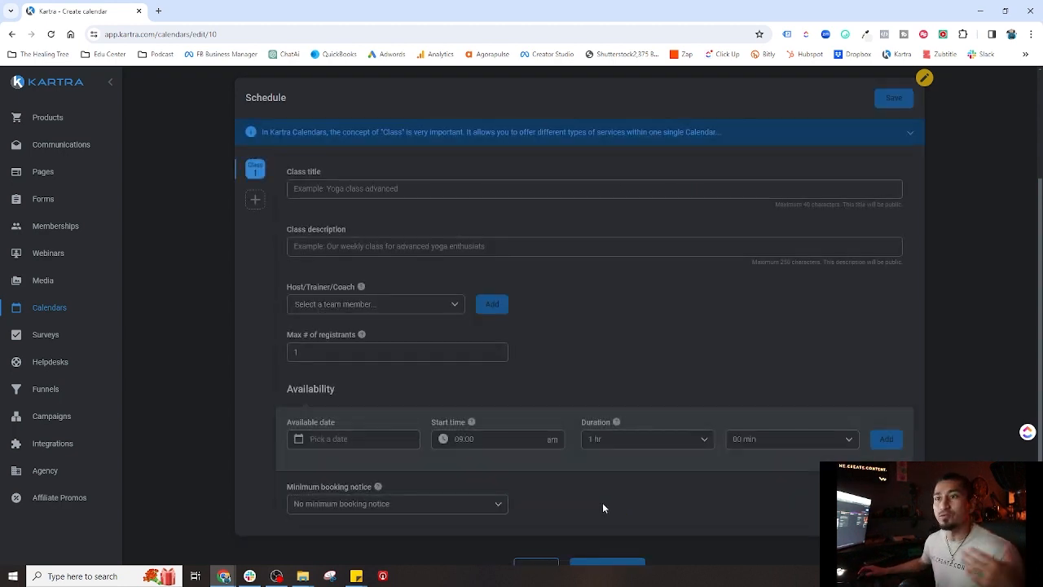
scroll(361, 257, "up", 2)
scroll(364, 262, "down", 1)
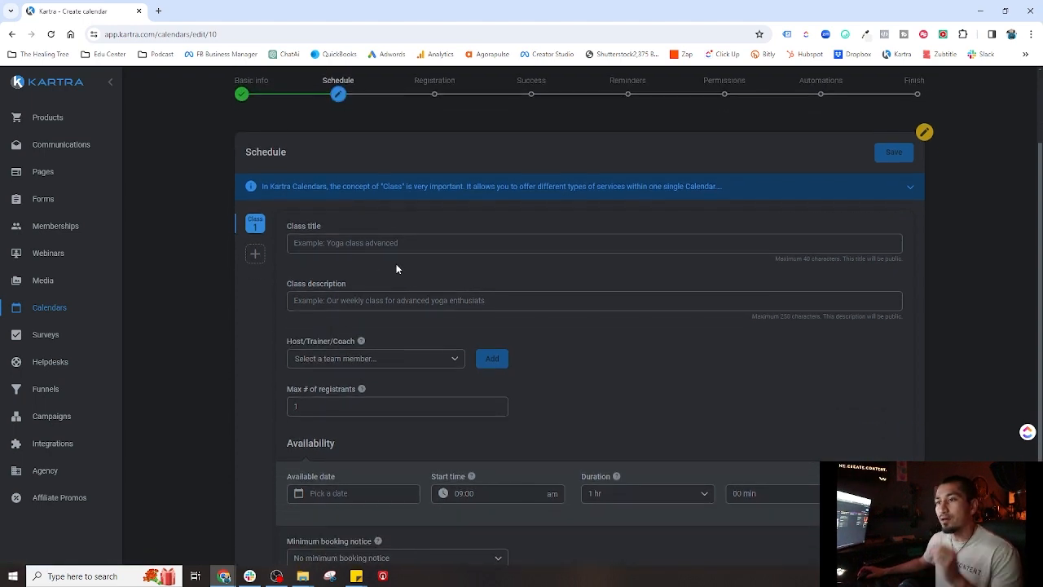
scroll(342, 283, "down", 1)
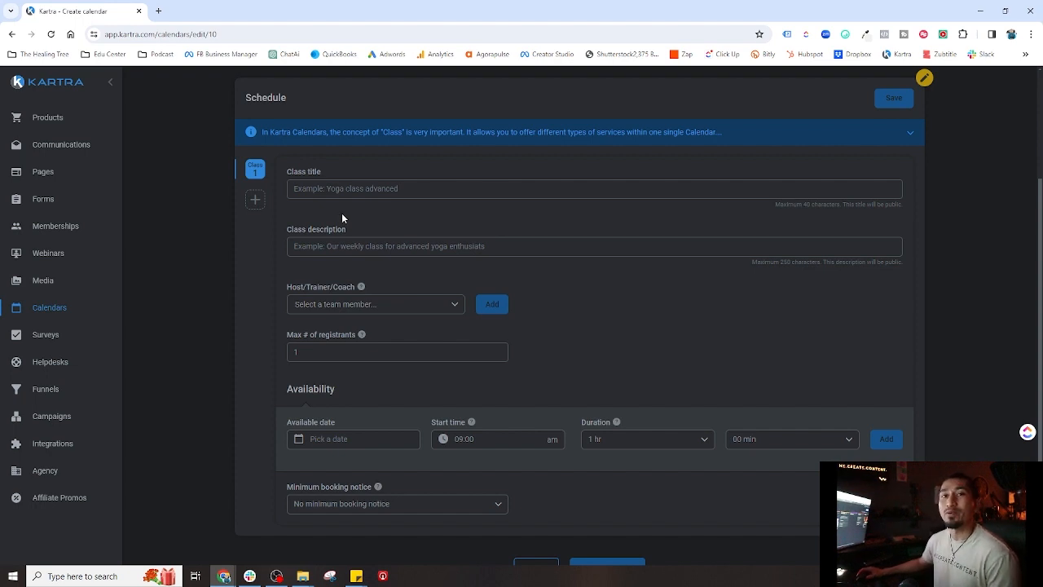
left_click(342, 188)
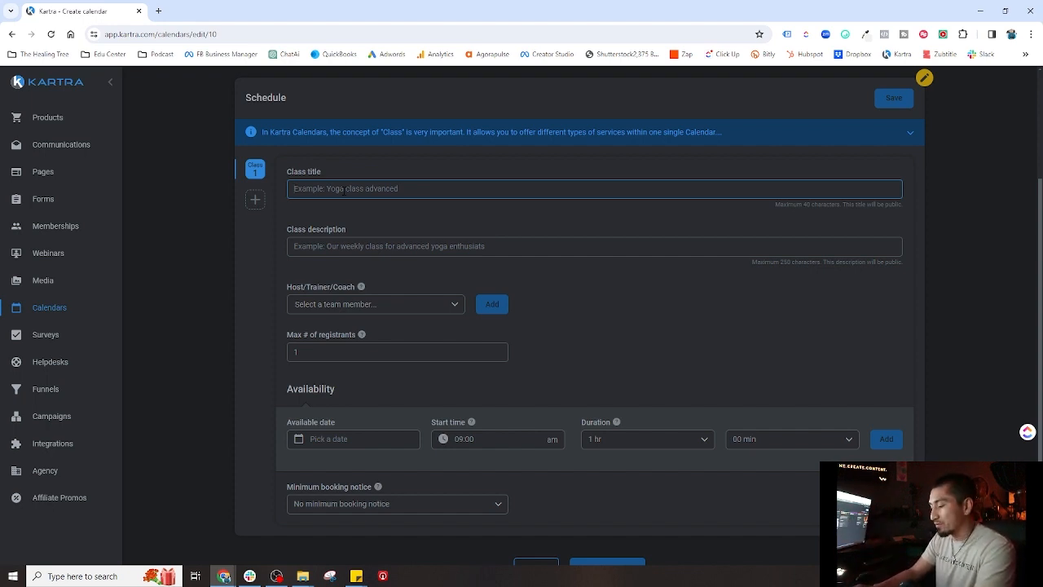
type("Soul")
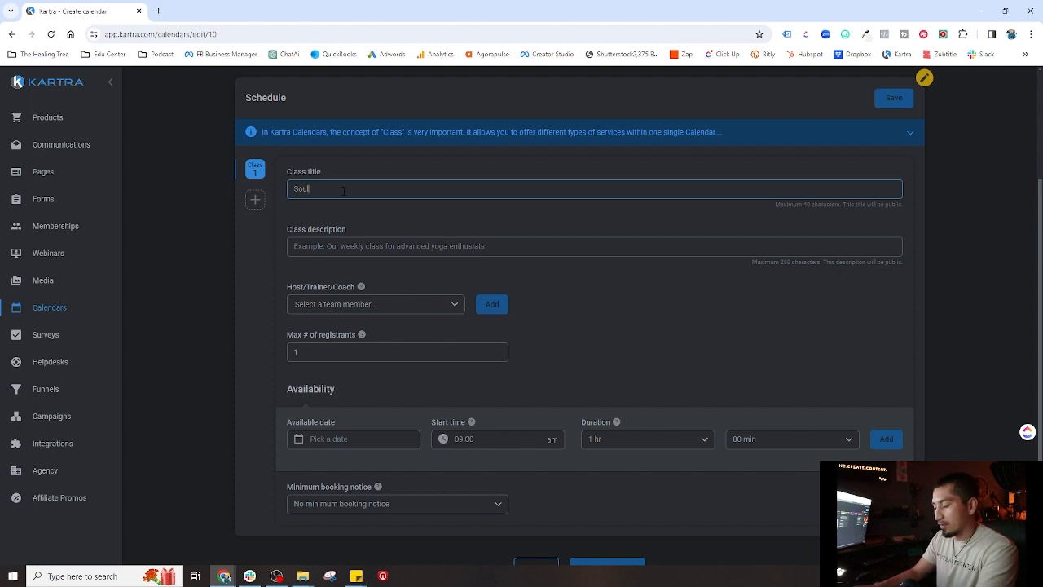
type("ful Sunday")
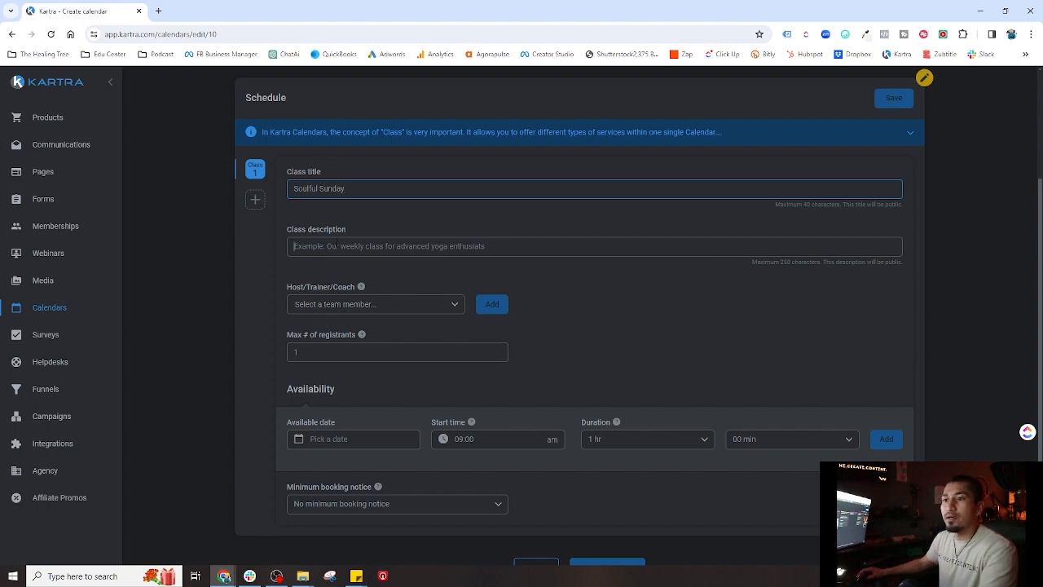
left_click(731, 248)
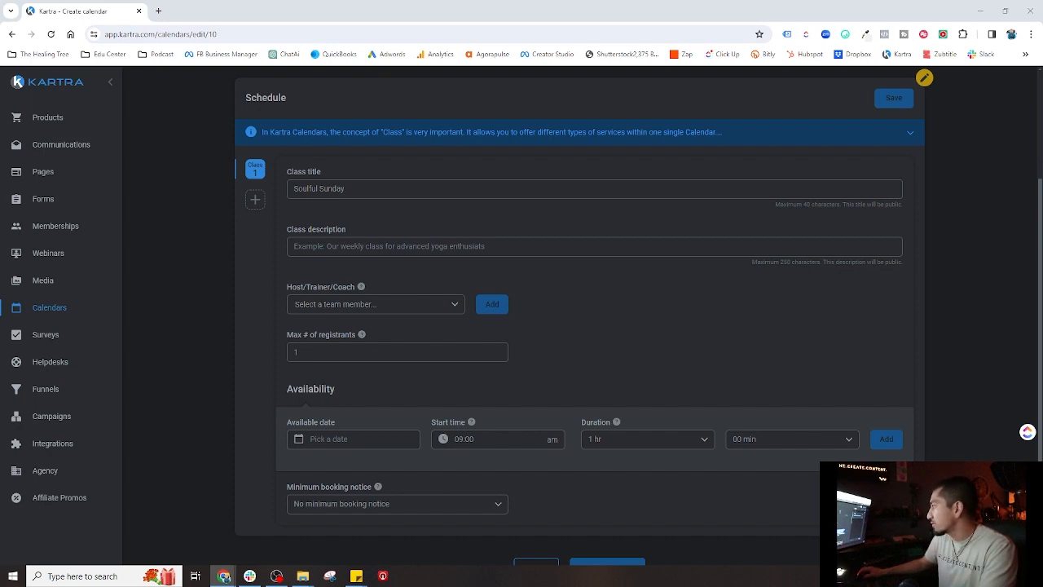
- Paste the yoga class description and delete its unfinished last sentence
left_click(321, 247)
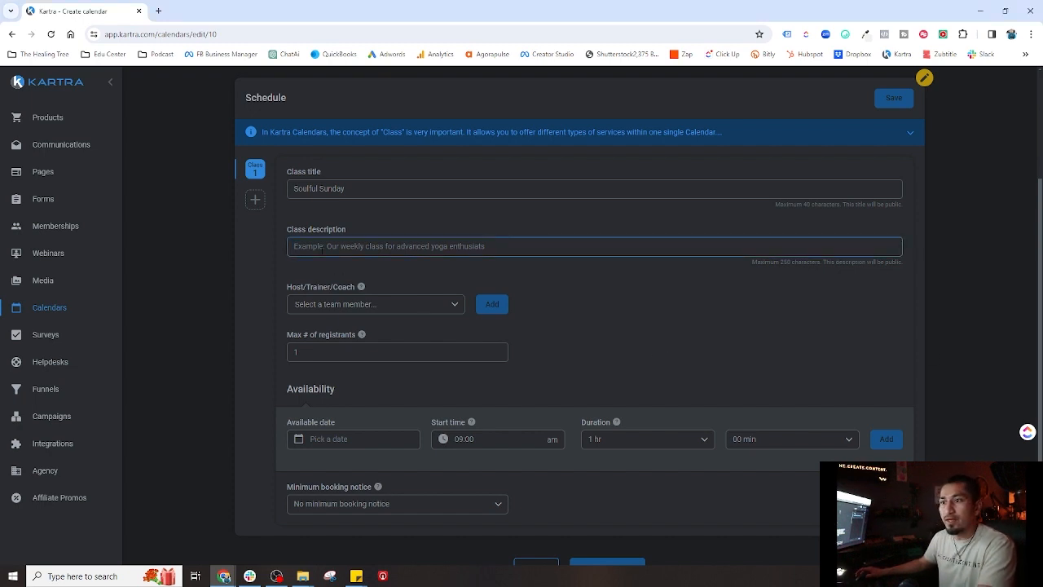
key("ctrl+v")
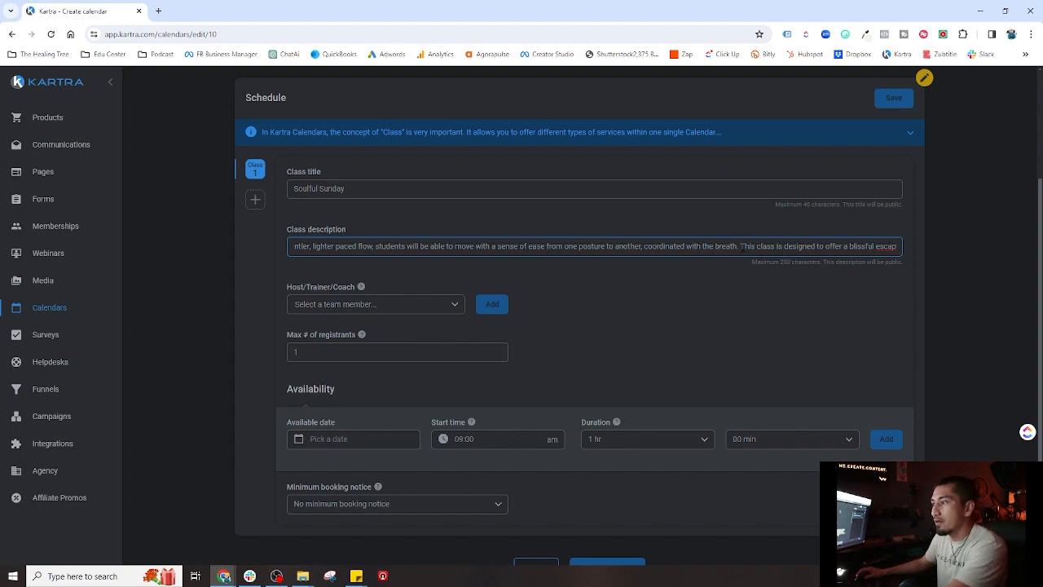
left_click_drag(740, 246, 925, 252)
key("BackSpace")
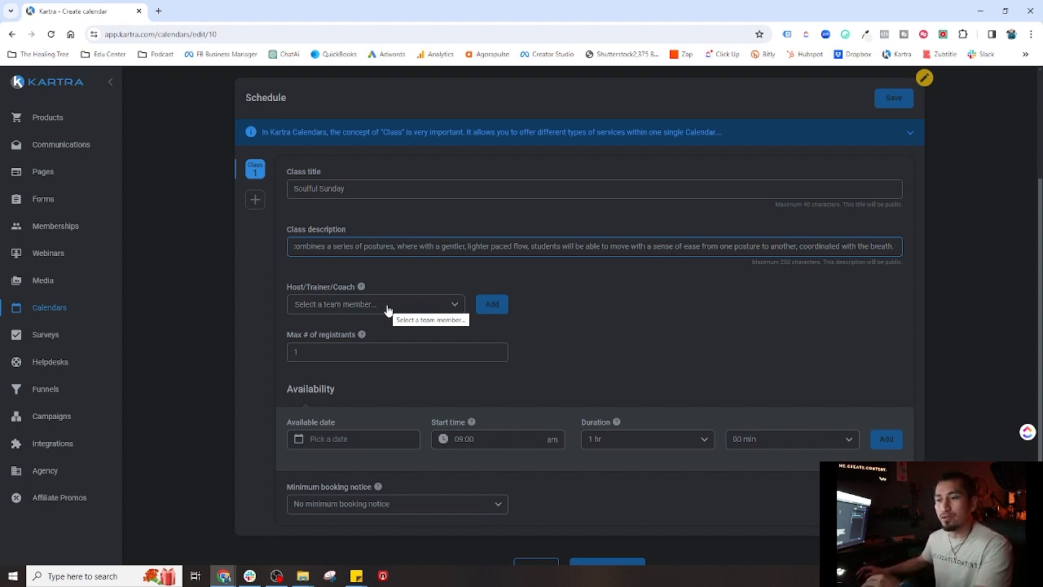
- Choose a team member from the Host/Trainer/Coach list and add them as host
left_click(425, 306)
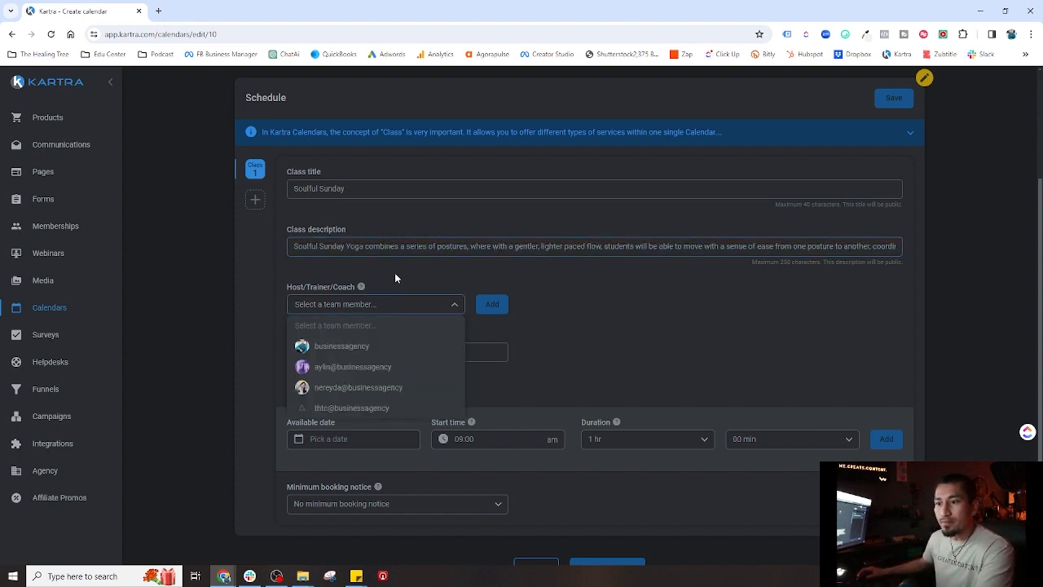
left_click(466, 272)
left_click(410, 303)
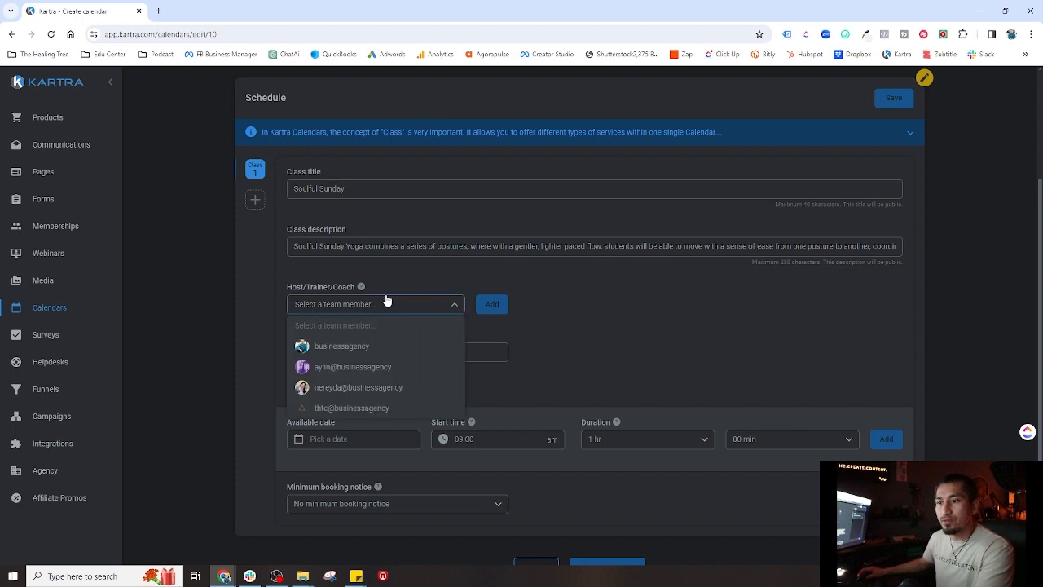
left_click(352, 369)
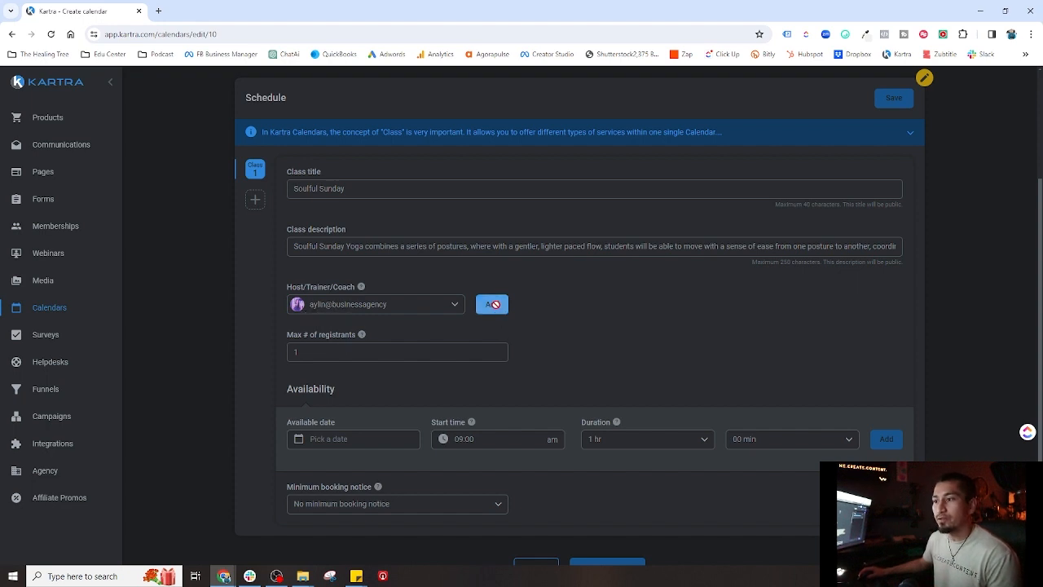
left_click(494, 306)
- Set the maximum number of registrants to 25
left_click(318, 351)
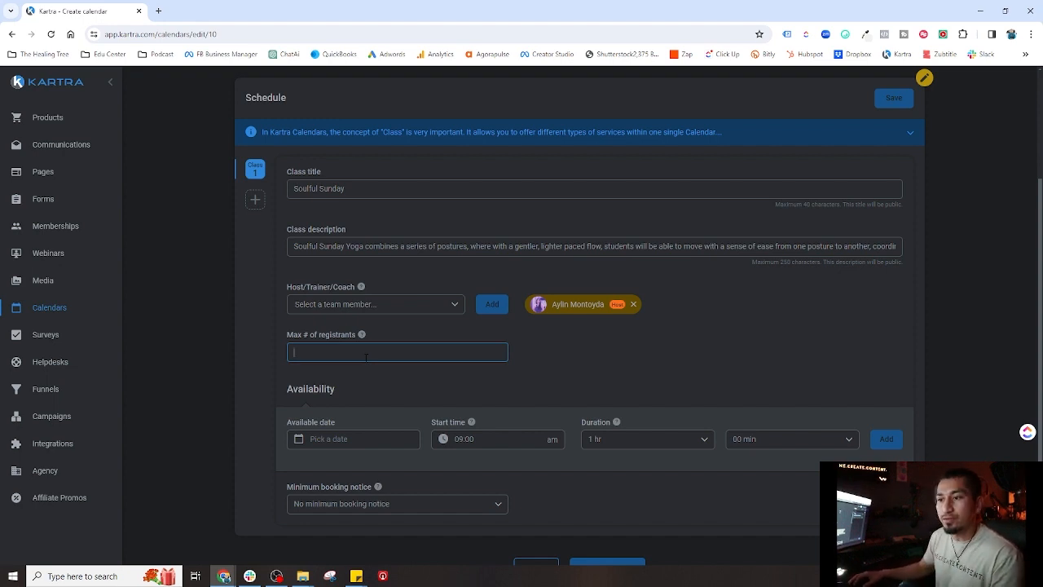
type("25")
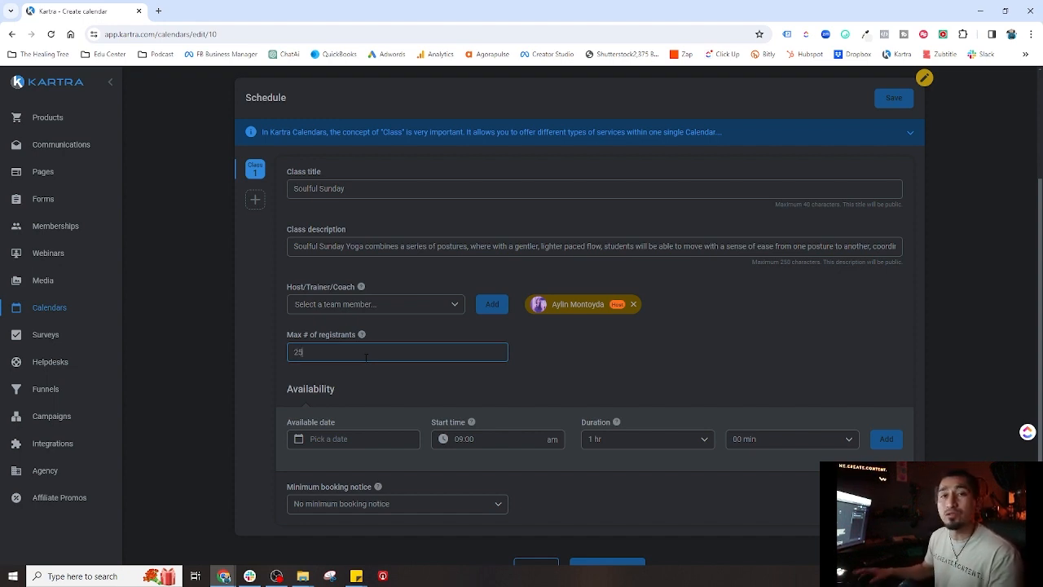
key("BackSpace")
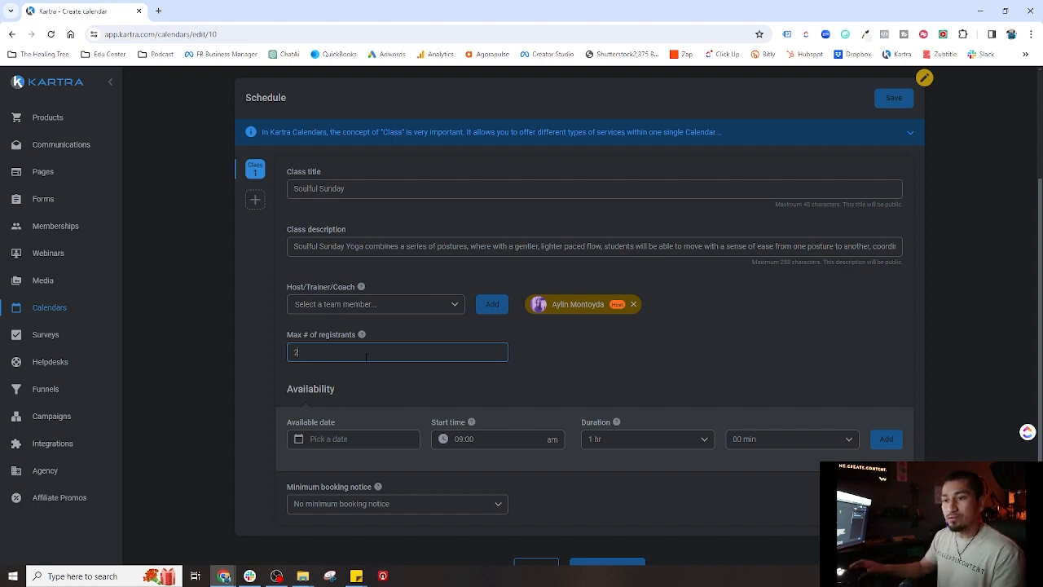
type("5")
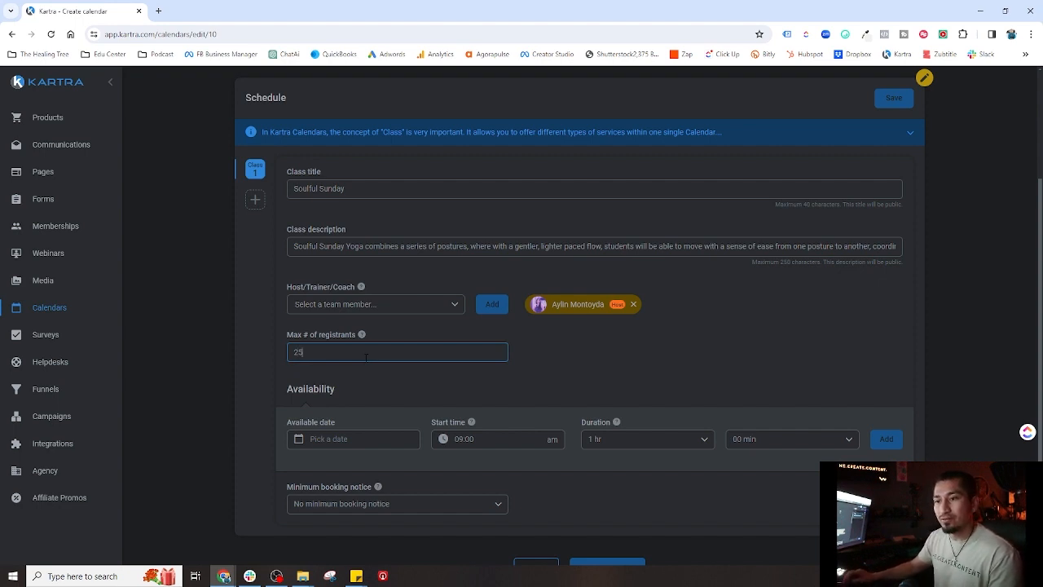
left_click(530, 376)
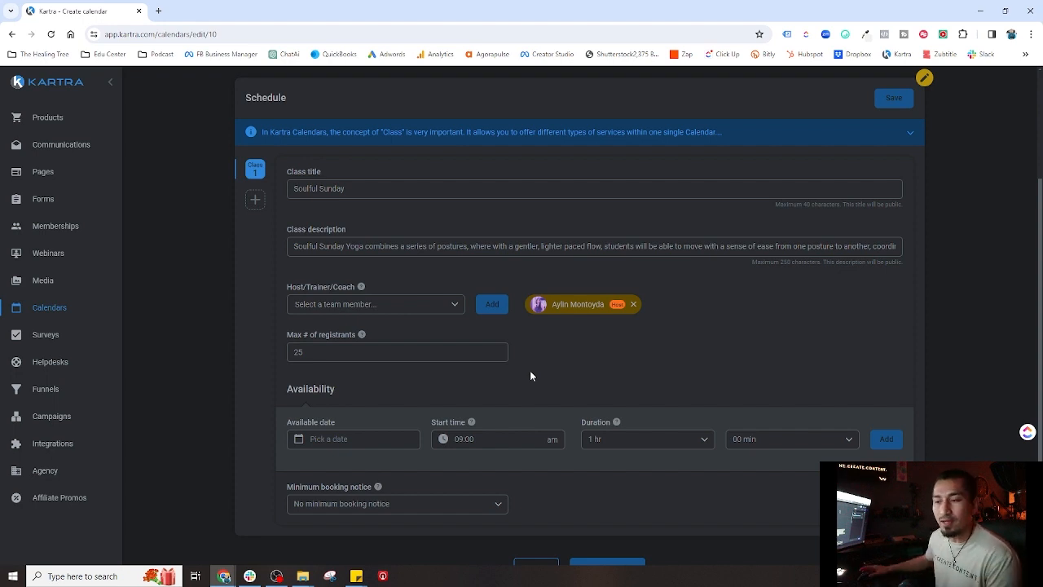
- Add a 1-hour availability slot on 18 Feb 2024 starting at 9:30 am
scroll(530, 375, "down", 2)
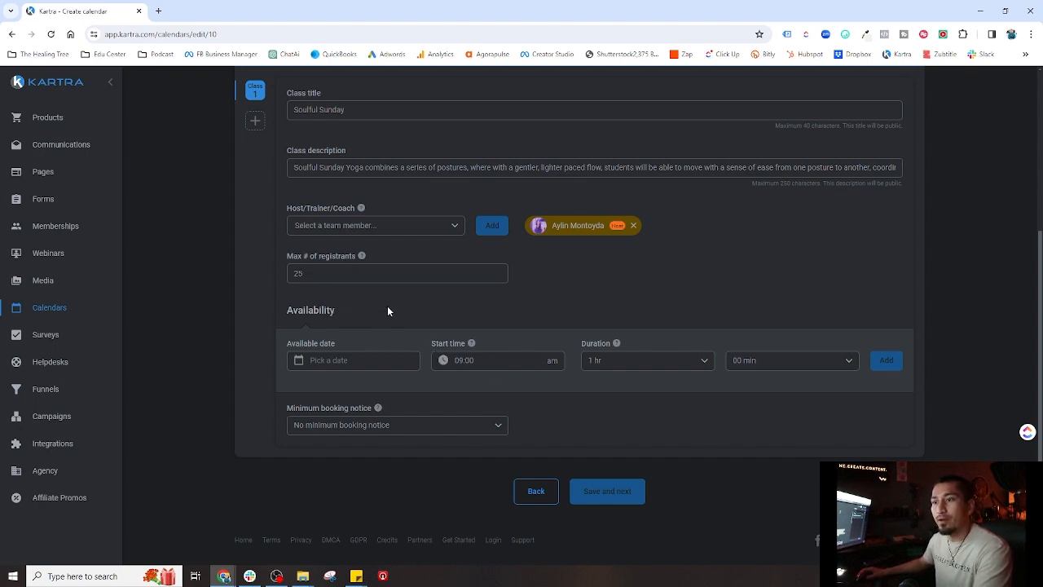
left_click(352, 364)
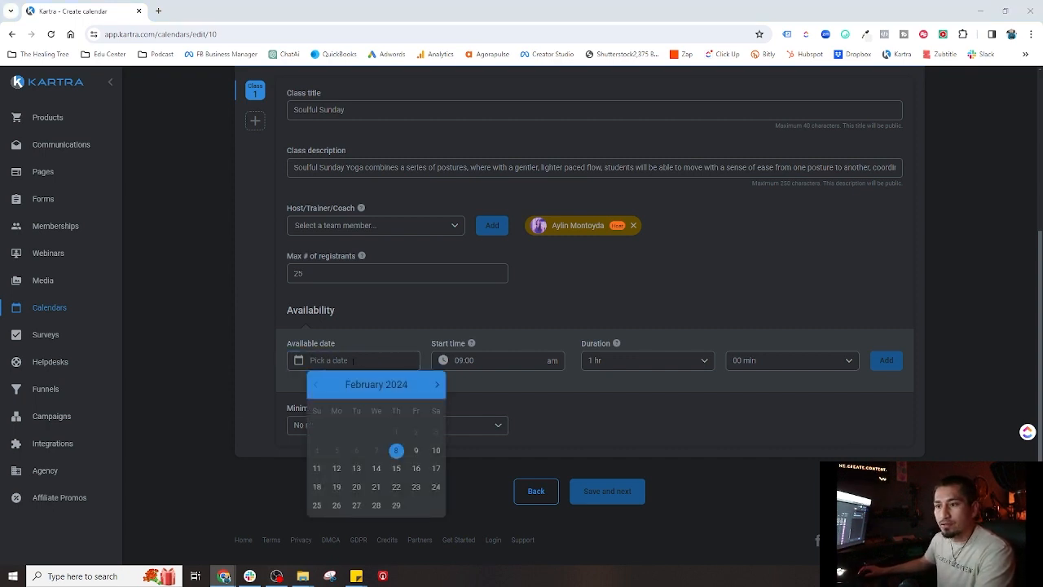
left_click(317, 486)
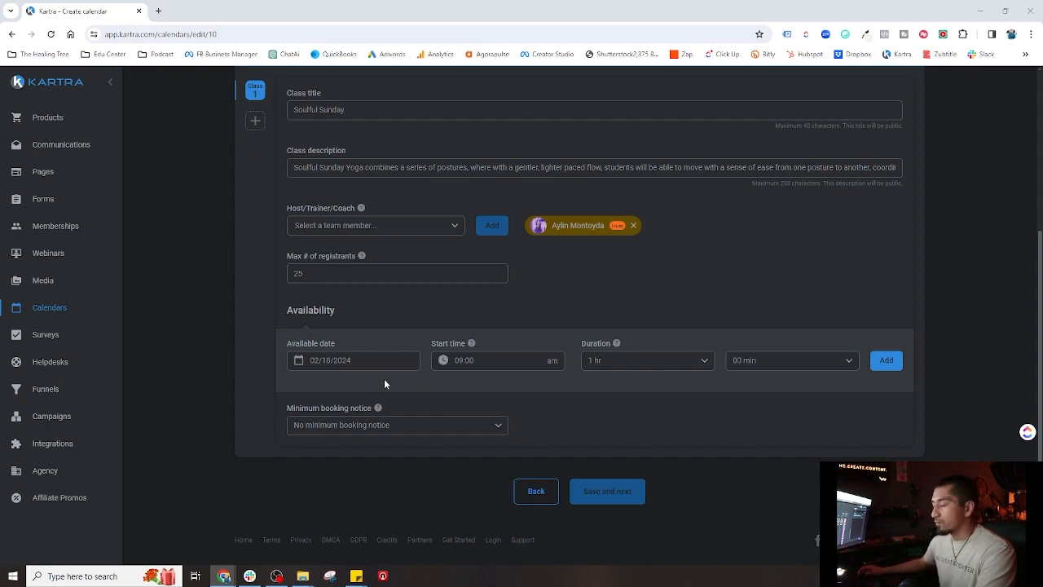
left_click(485, 362)
left_click(467, 283)
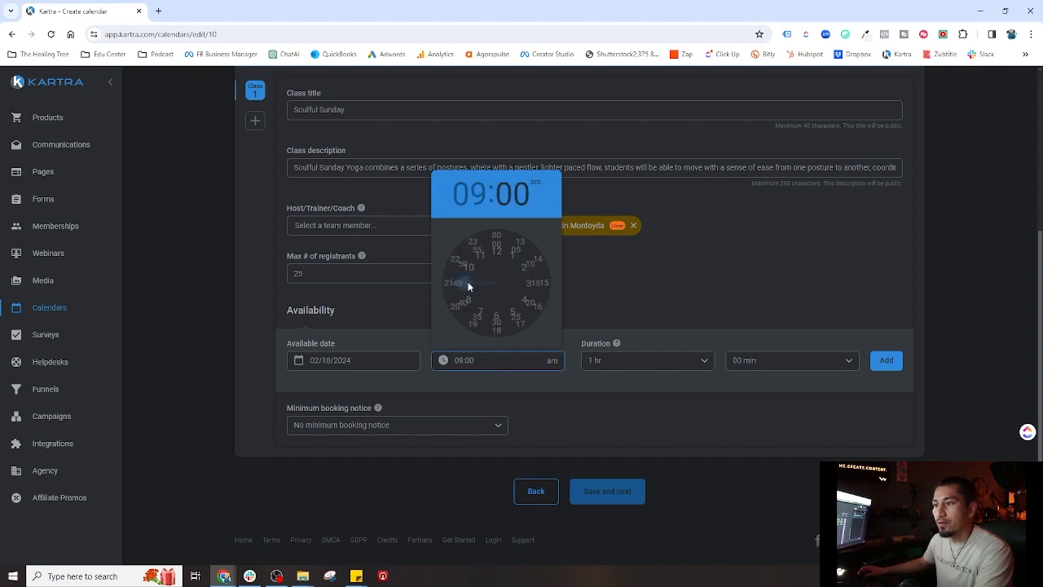
left_click(503, 328)
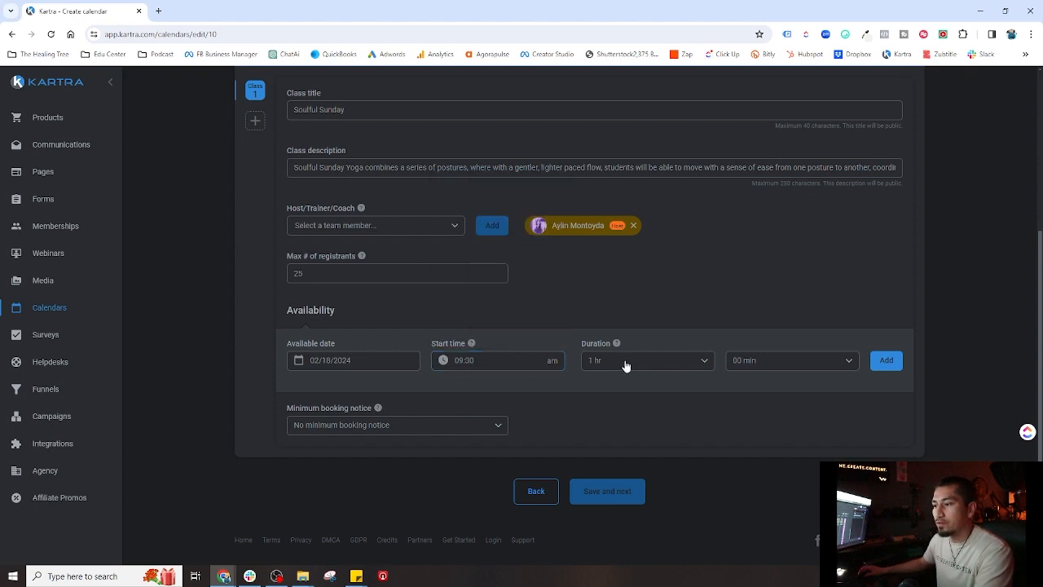
left_click(886, 361)
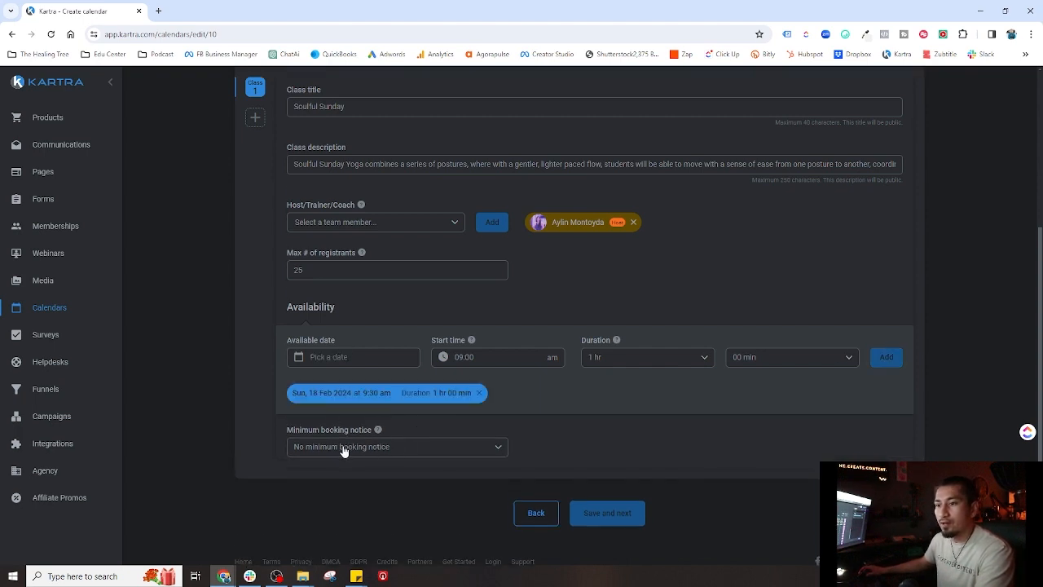
scroll(334, 422, "down", 1)
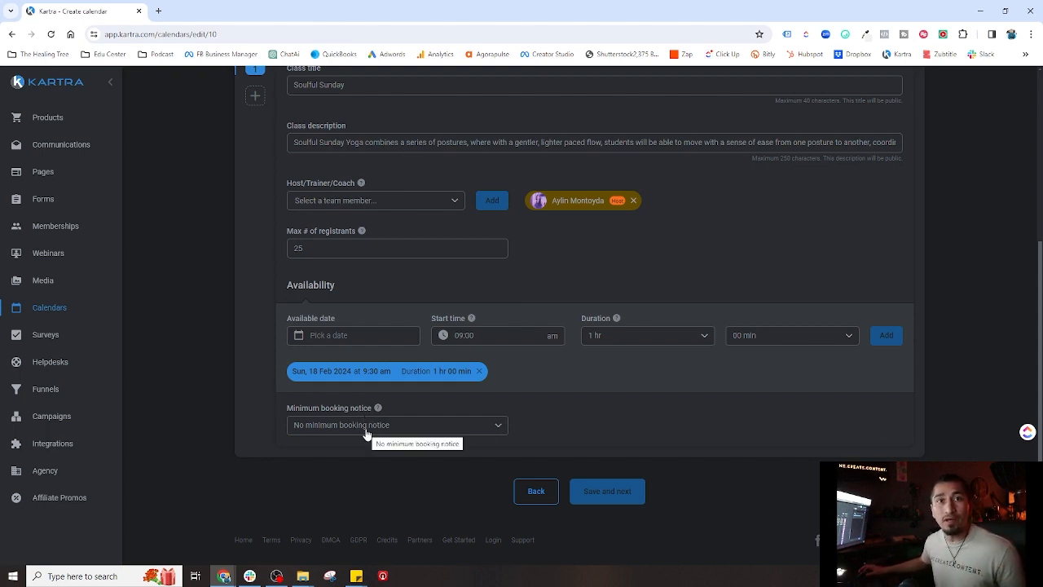
- Leave class 1 with no minimum booking notice and review its schedule form
left_click(366, 433)
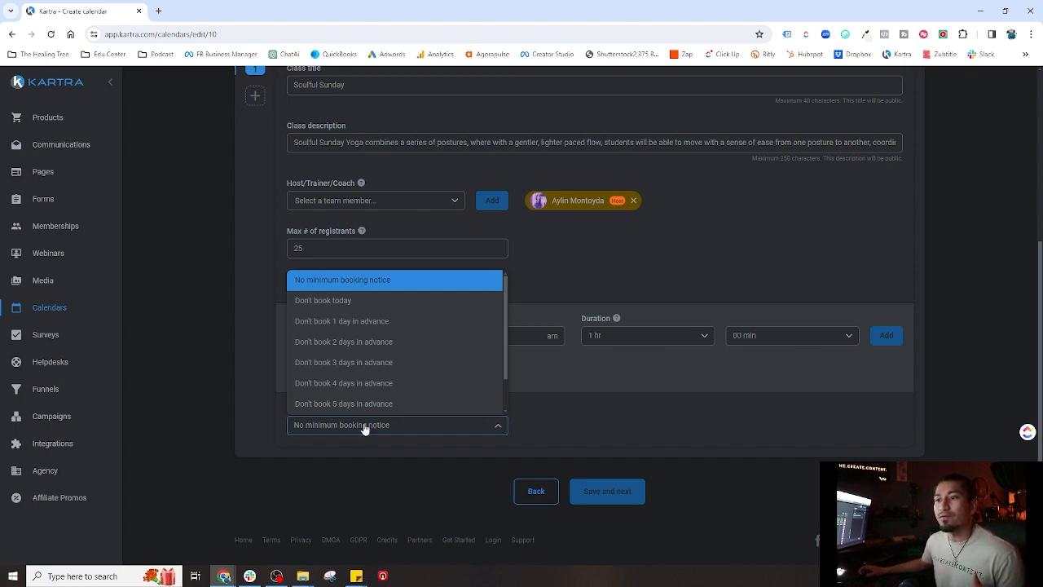
left_click(360, 282)
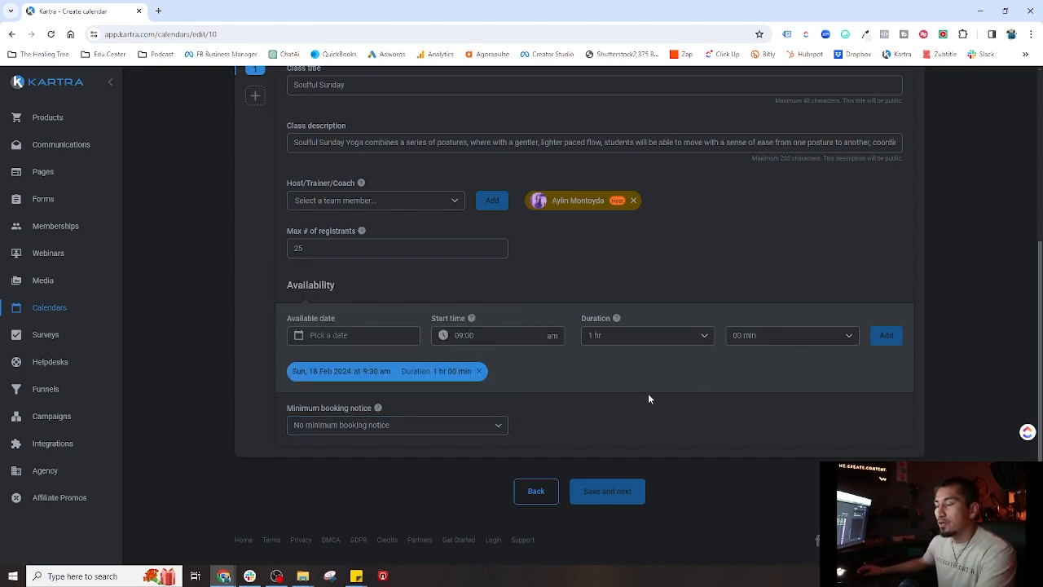
scroll(444, 387, "up", 2)
scroll(425, 359, "down", 2)
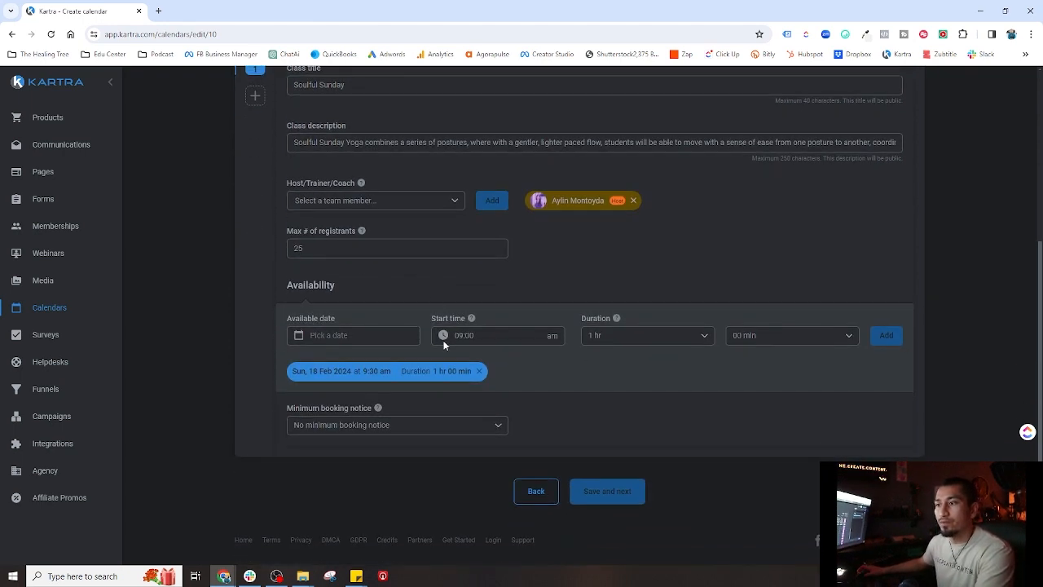
scroll(444, 344, "up", 2)
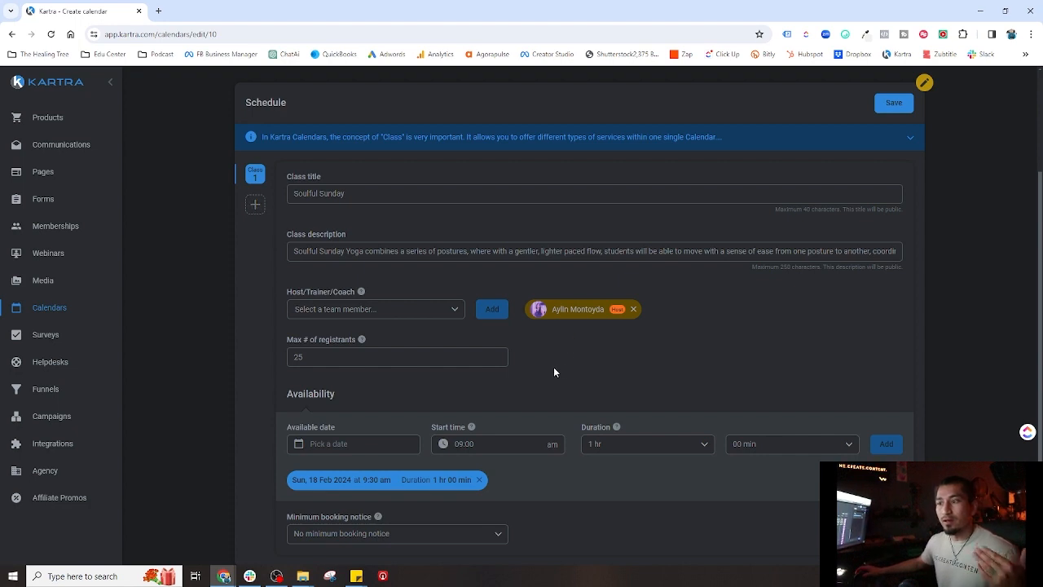
- Copy Class 1's Soulful Sunday title and description into the new Class 2
left_click(255, 205)
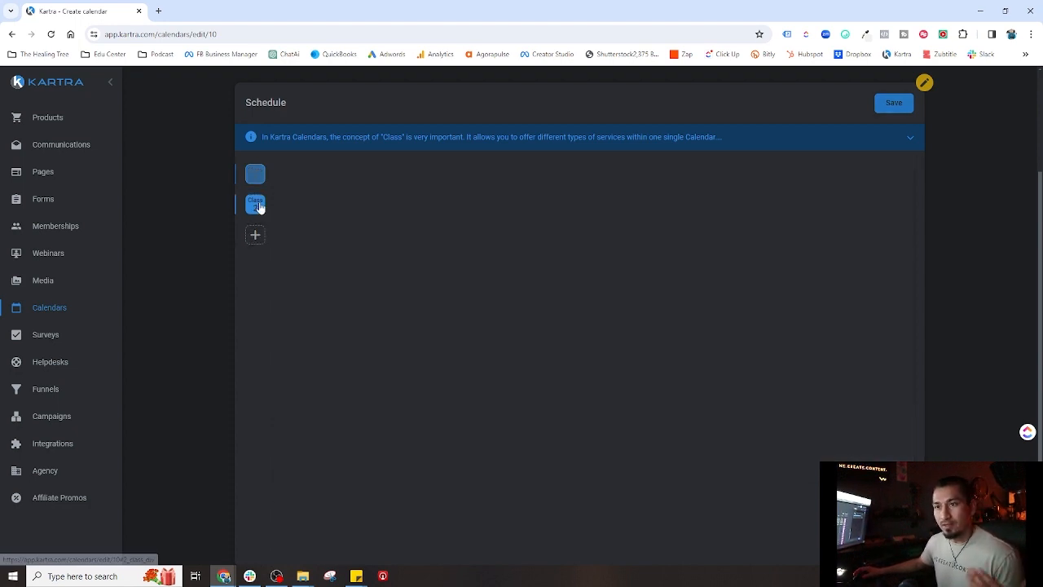
left_click(254, 181)
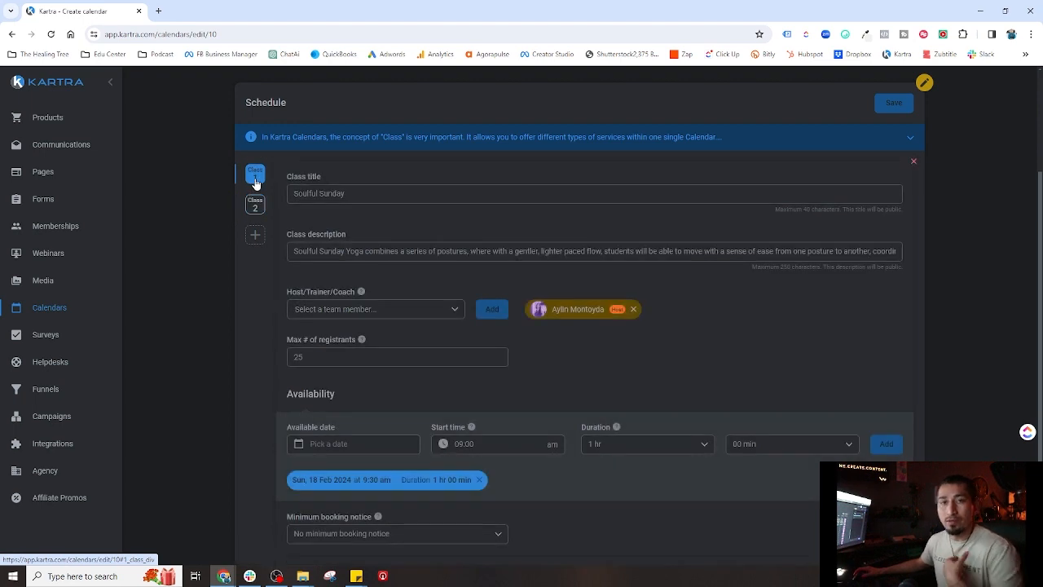
left_click_drag(371, 193, 285, 204)
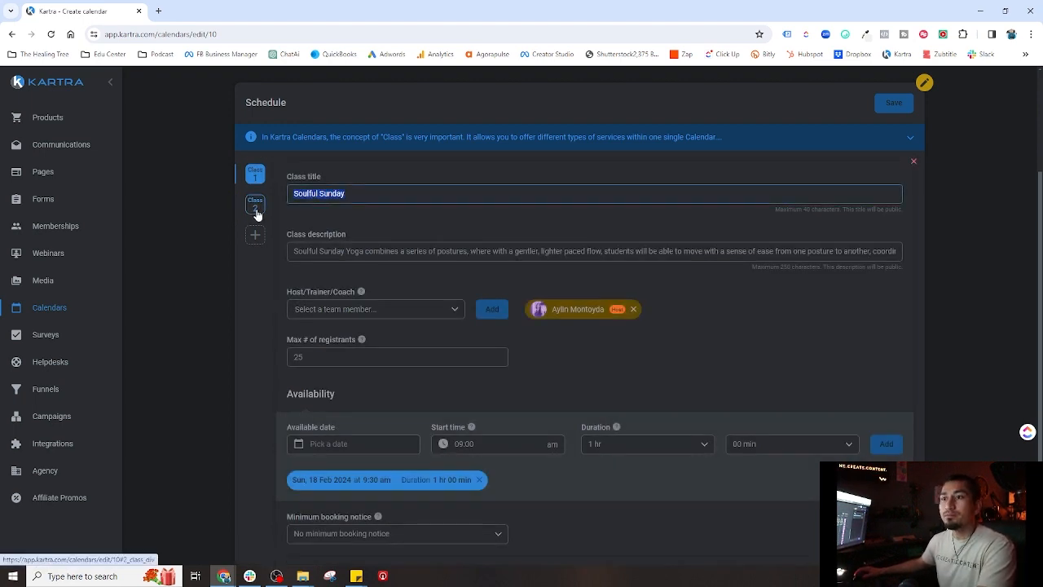
left_click(255, 206)
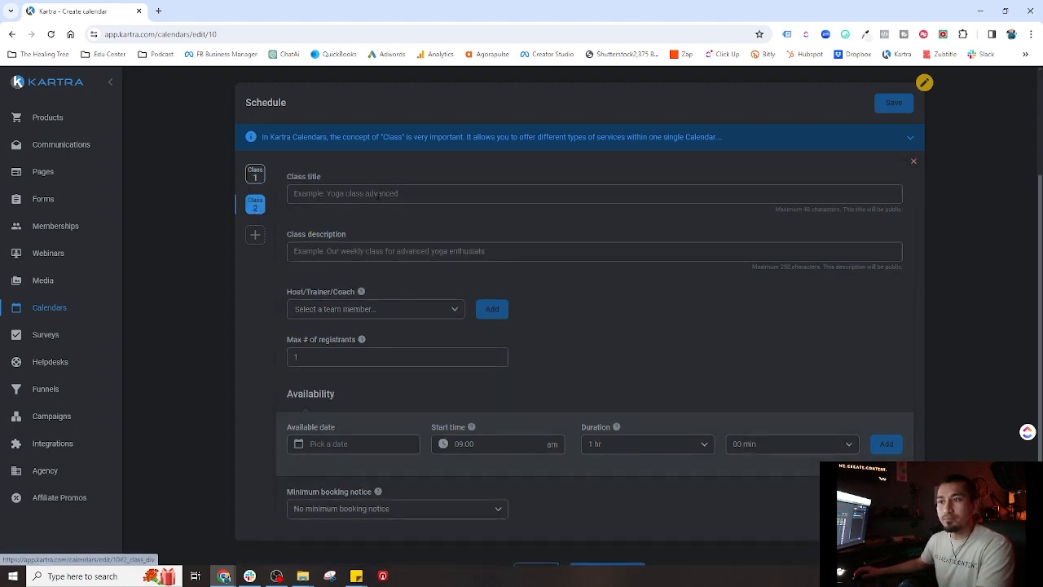
left_click(255, 174)
double_click(354, 251)
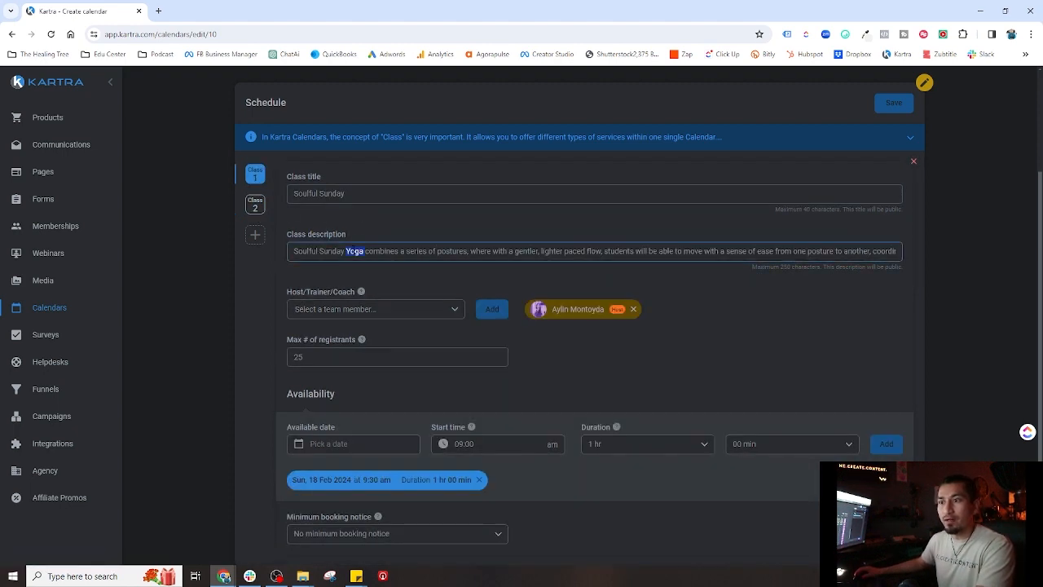
key("ctrl+a")
key("ctrl+c")
left_click(255, 205)
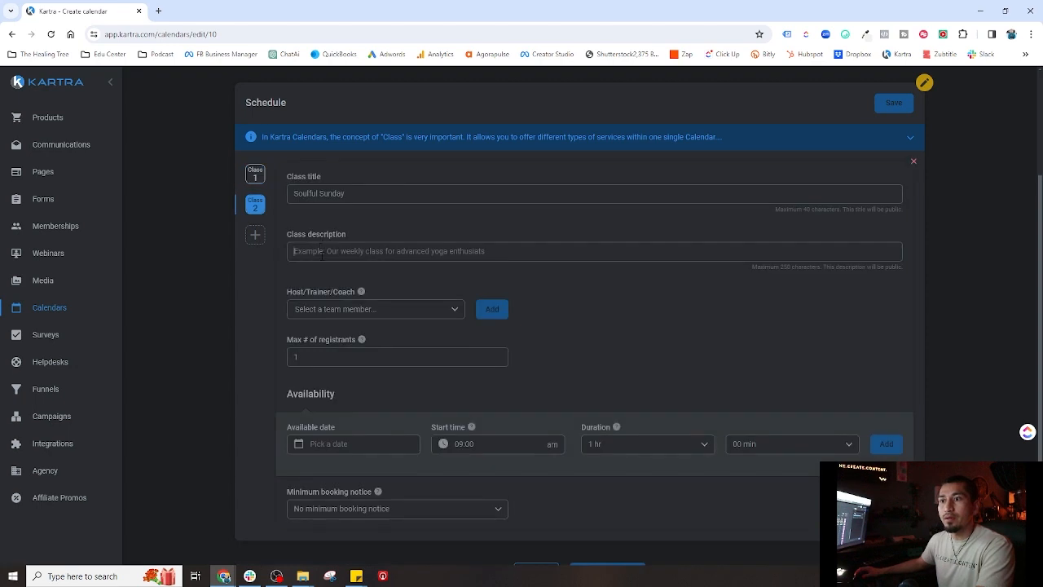
key("ctrl+v")
- Add the host to Class 2 and set its max registrants to 25
left_click(255, 235)
left_click(255, 205)
left_click(340, 311)
left_click(339, 335)
left_click(492, 310)
left_click(342, 359)
key("BackSpace")
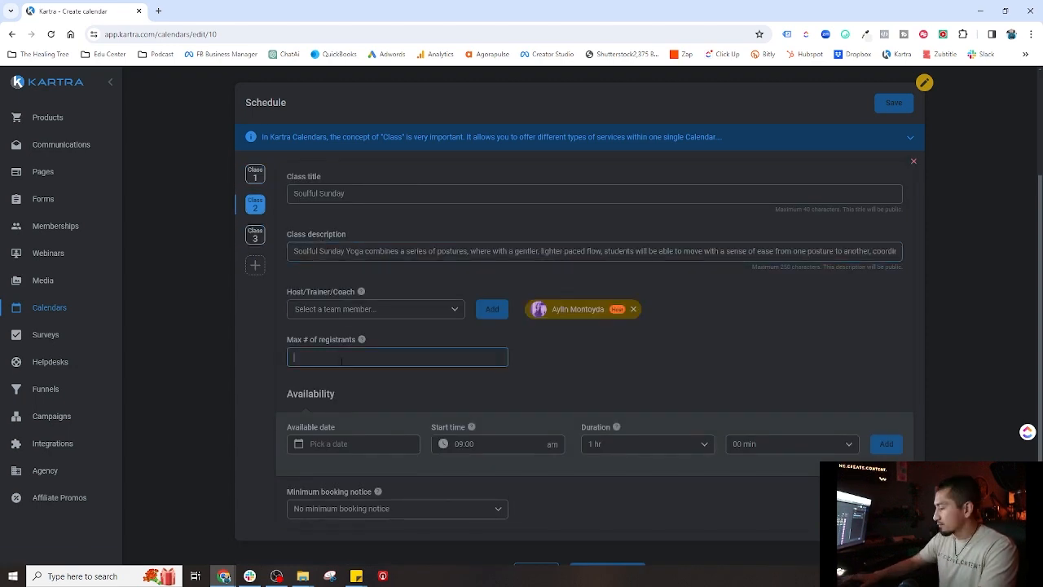
type("25")
left_click(364, 442)
- Schedule Class 2 for 10 March 2024 at 9:30
left_click(436, 303)
left_click(318, 386)
left_click(487, 444)
left_click(455, 366)
left_click(496, 409)
left_click(886, 444)
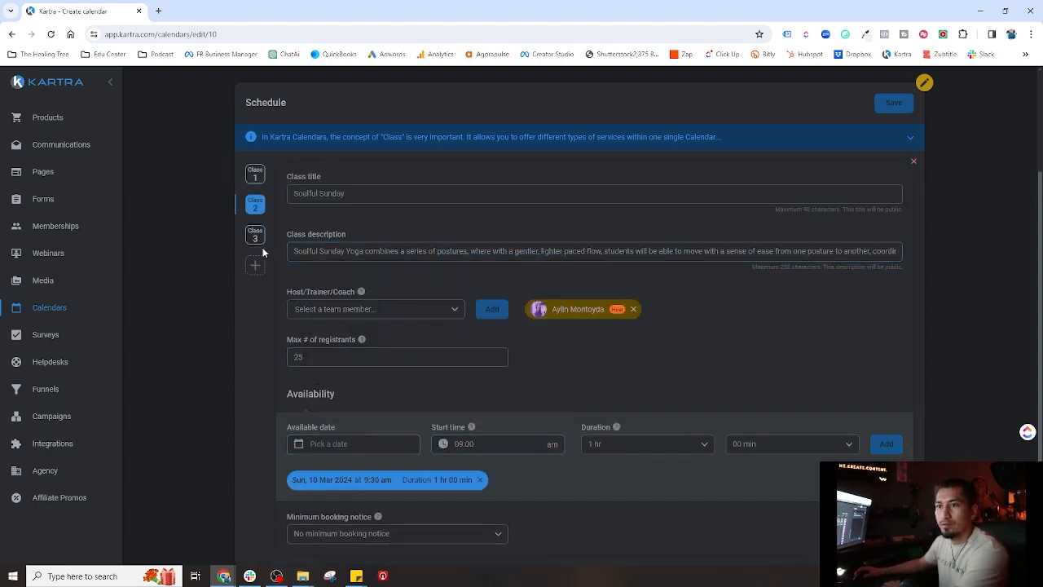
- Give Class 3 the host, 25 spots, the Soulful Sunday title and a 24 March 2024 9:30 slot
left_click(255, 235)
left_click(351, 310)
left_click(332, 370)
left_click(492, 310)
type("25")
type("Soulful Sunday")
left_click(359, 360)
left_click(437, 386)
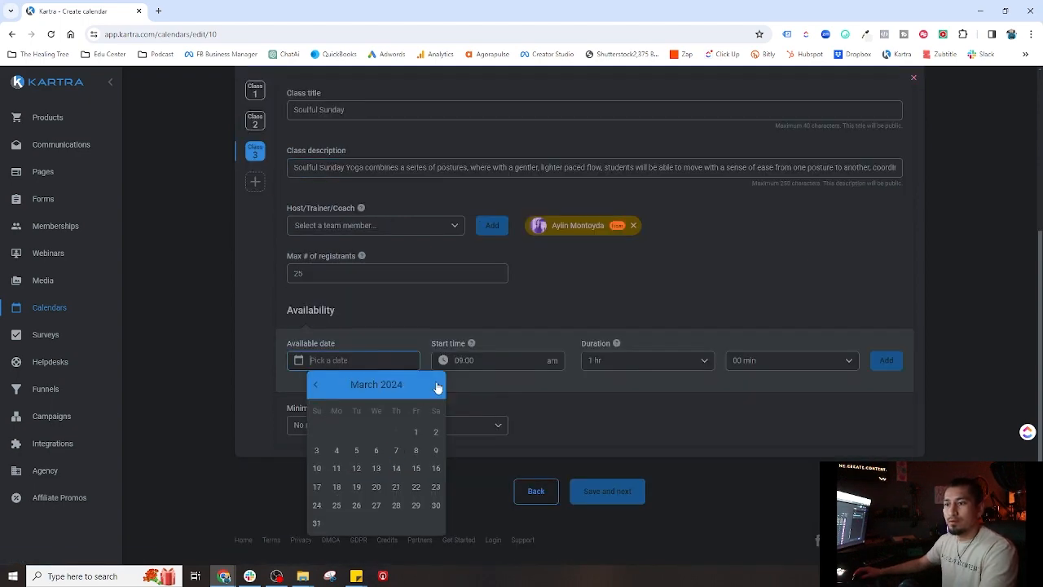
left_click(317, 505)
left_click(485, 360)
left_click(467, 286)
- Add Class 4 and schedule it for 7 April 2024 at 9:30
left_click(886, 361)
left_click(255, 182)
left_click(255, 182)
left_click(353, 360)
left_click(317, 450)
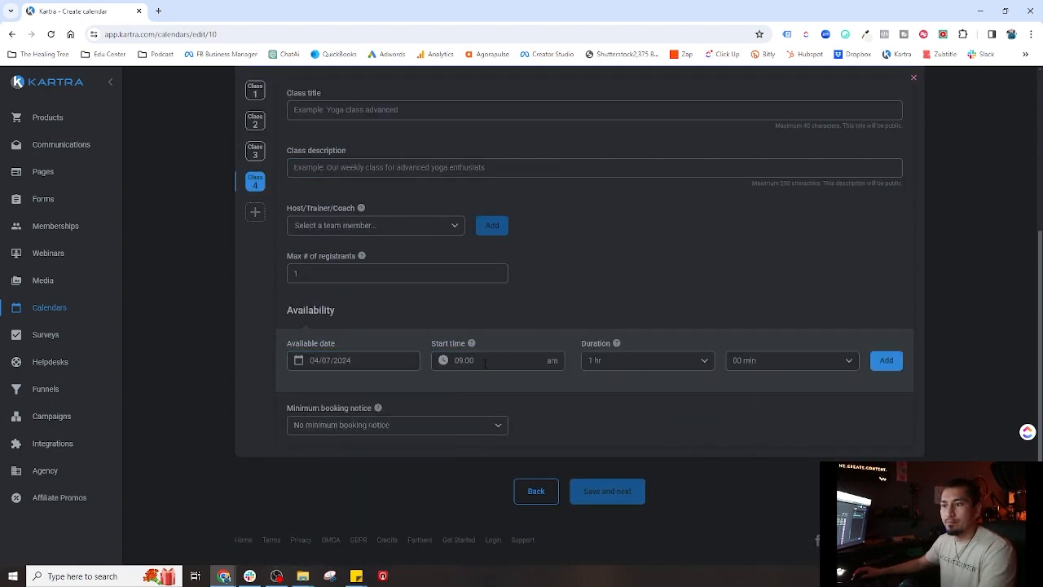
left_click(485, 360)
left_click(468, 285)
left_click(886, 361)
- Give Class 4 the Soulful Sunday title, description, host and 25 max registrants
scroll(384, 285, "up", 2)
left_click(384, 218)
type("Soulful Sunday")
left_click(383, 277)
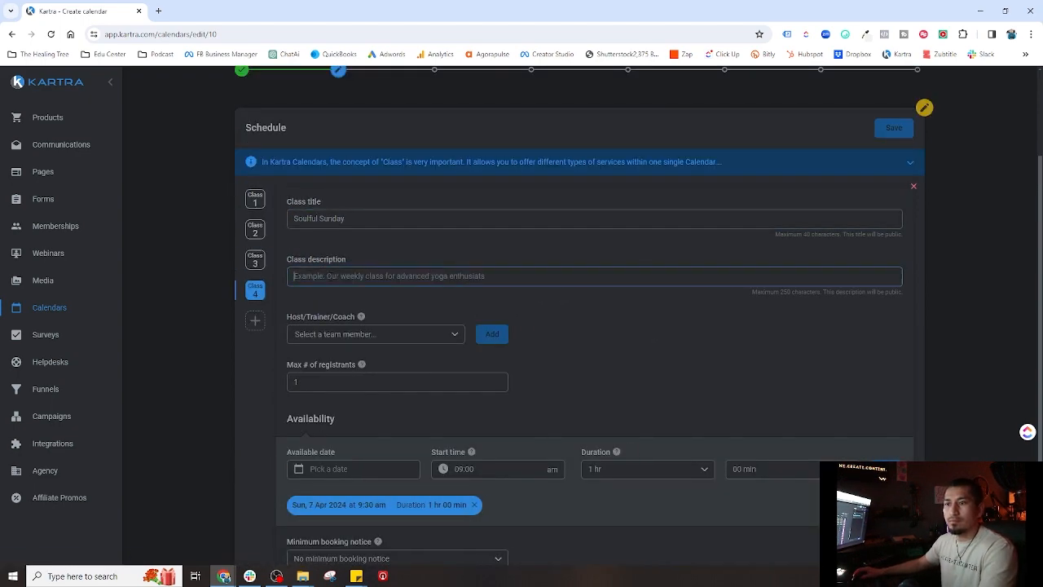
key("ctrl+v")
scroll(333, 212, "down", 2)
left_click(256, 170)
left_click(255, 260)
left_click(358, 304)
left_click(495, 306)
left_click(351, 352)
type("25")
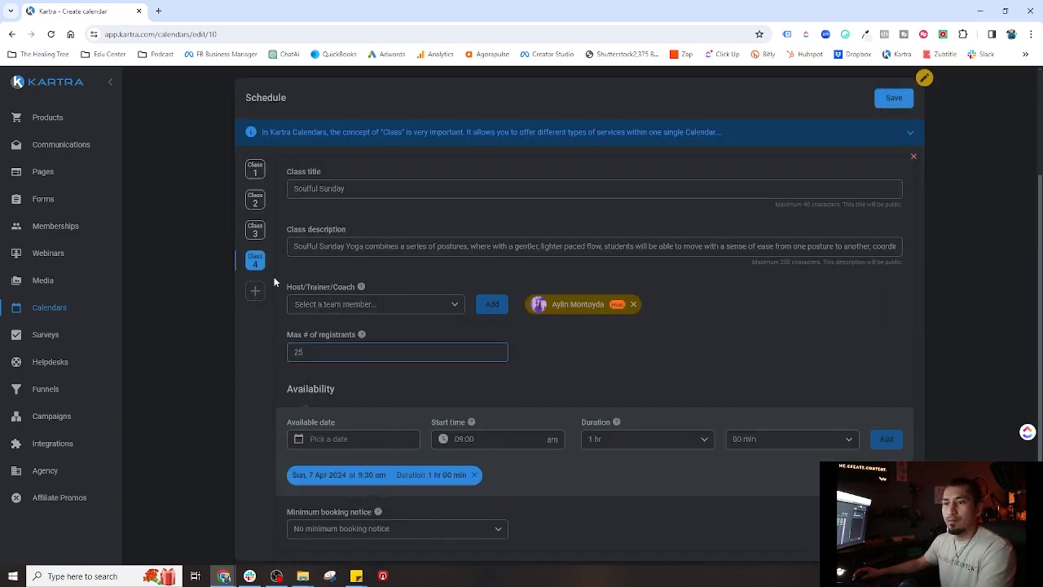
- Switch back to Class 1 to review the schedule
left_click(256, 170)
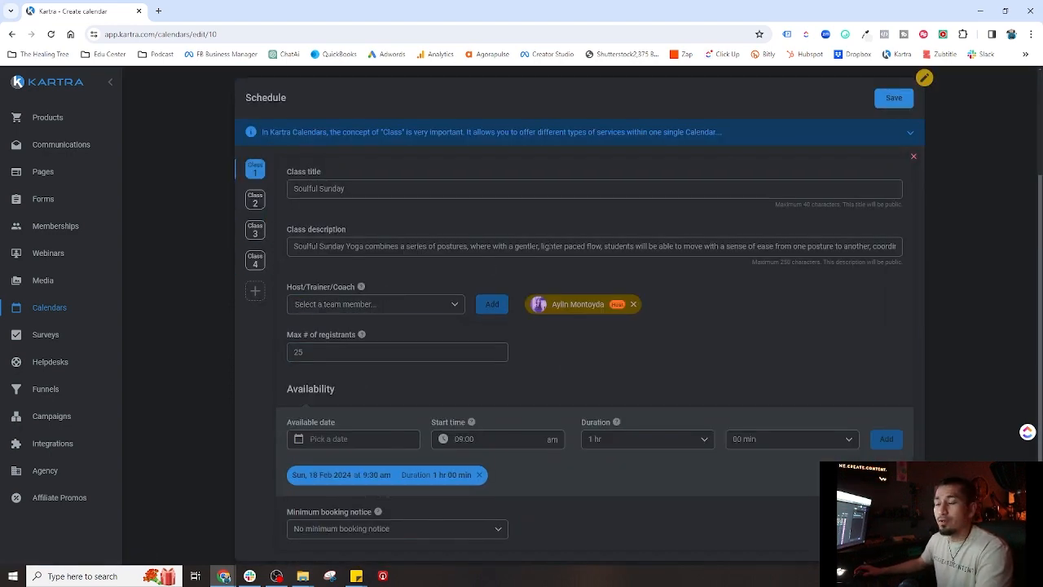
scroll(726, 296, "up", 1)
scroll(717, 296, "down", 3)
scroll(794, 296, "up", 4)
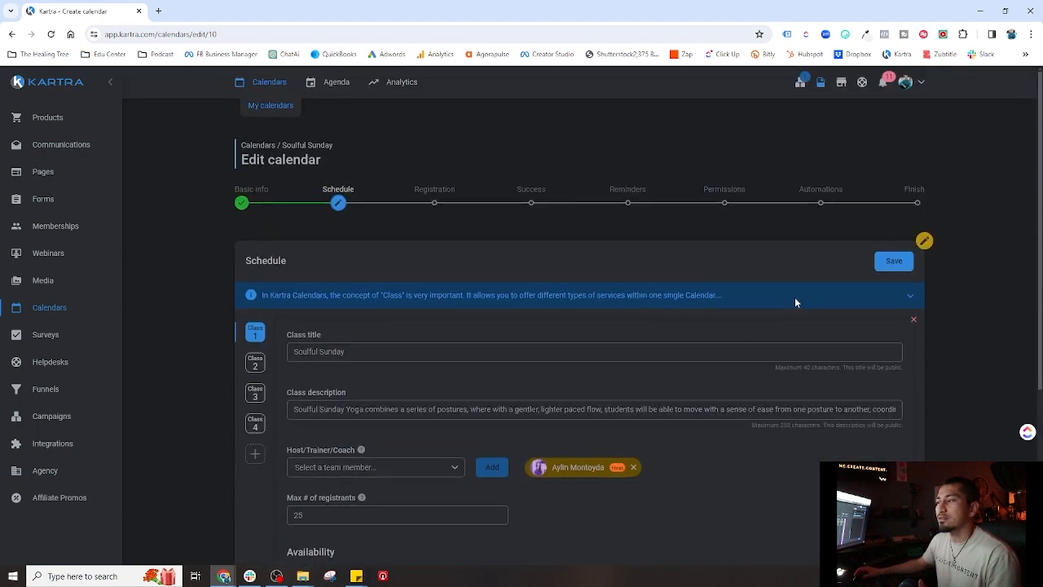
- Save the four-class Soulful Sunday schedule
left_click(892, 263)
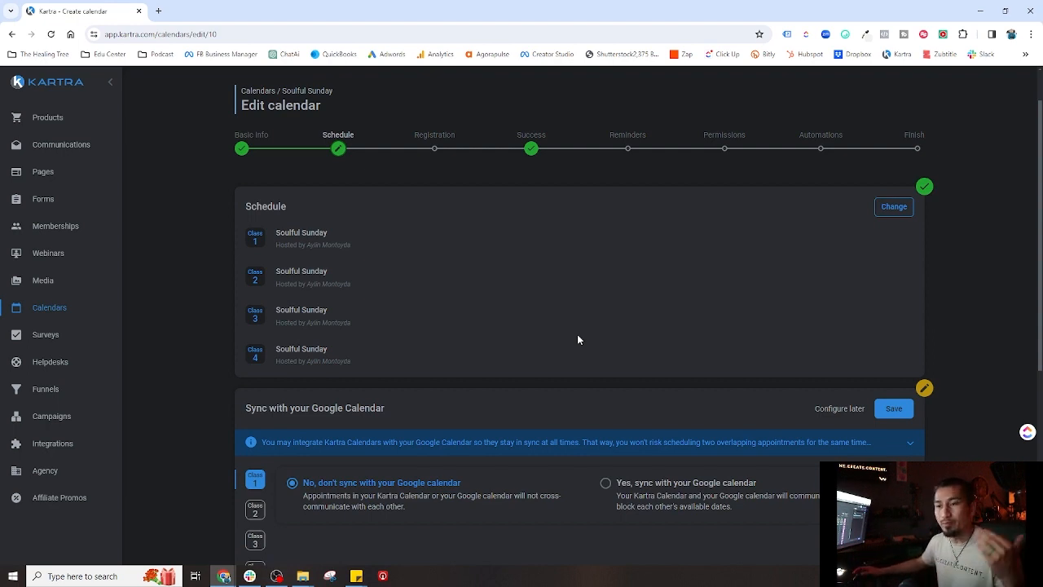
scroll(561, 331, "down", 2)
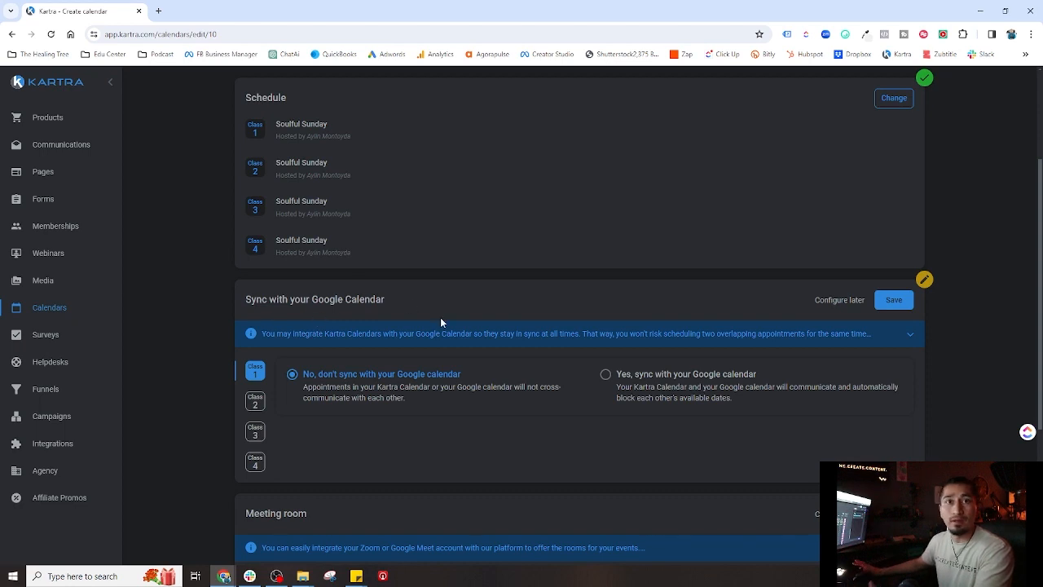
scroll(400, 321, "down", 2)
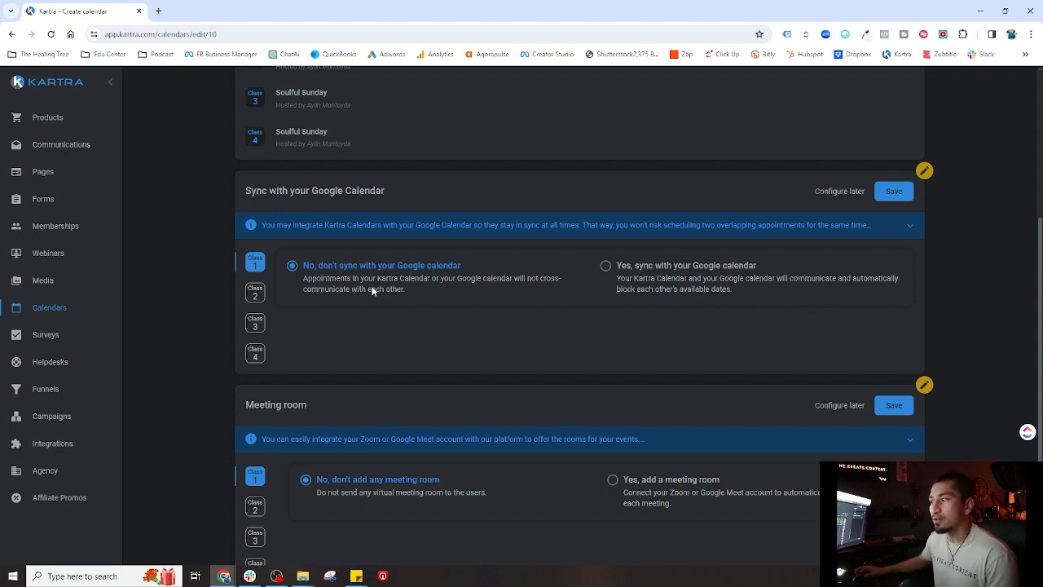
- Save 'No, don't sync' for Google Calendar and no meeting room for all classes
left_click(897, 195)
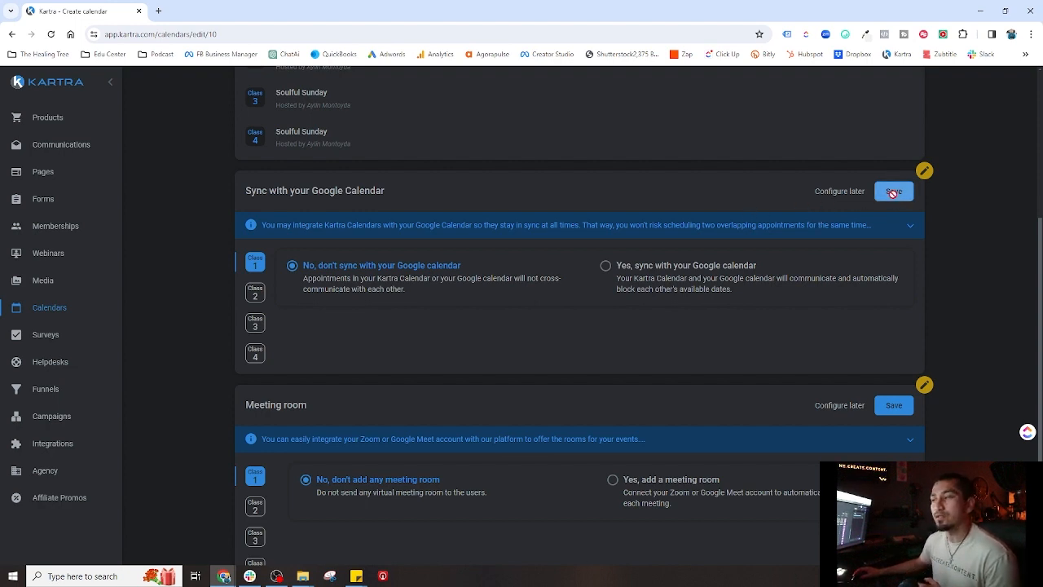
scroll(479, 254, "down", 2)
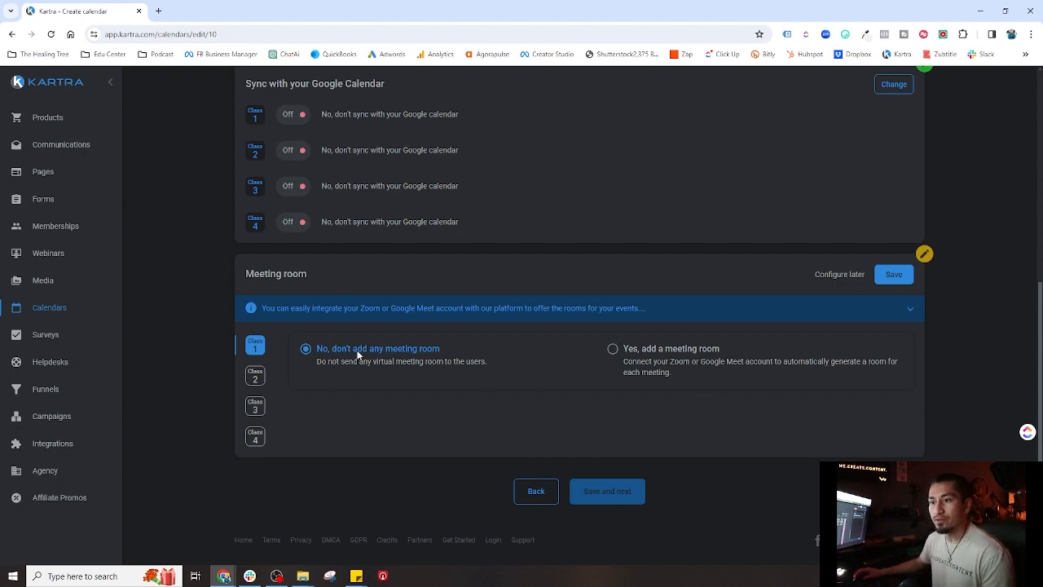
left_click(892, 275)
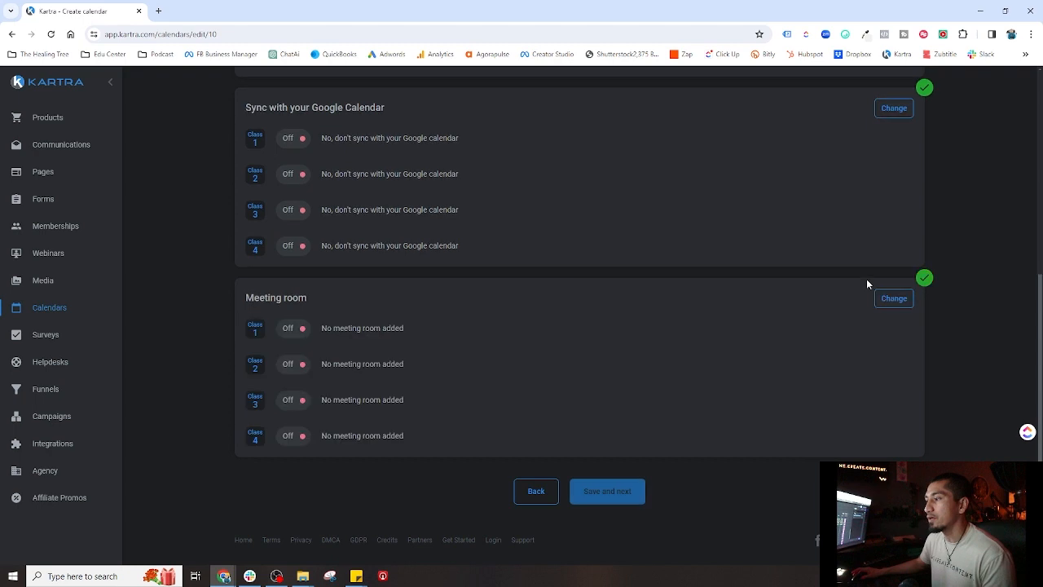
- Save and continue to the calendar's Registration step
left_click(606, 493)
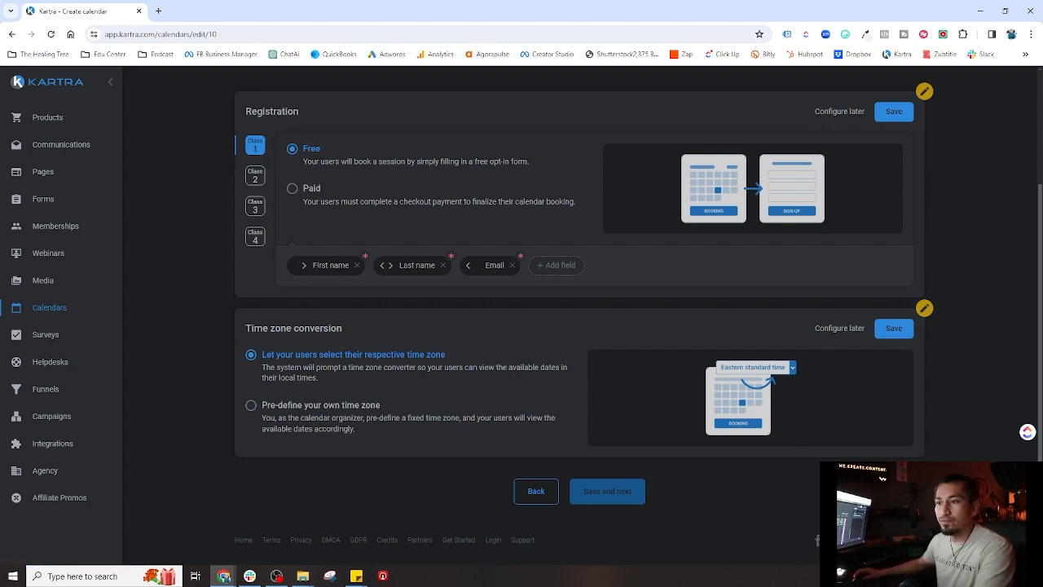
- Add a mandatory 'Phone without country code' field defaulting to United States (+1)
left_click(543, 265)
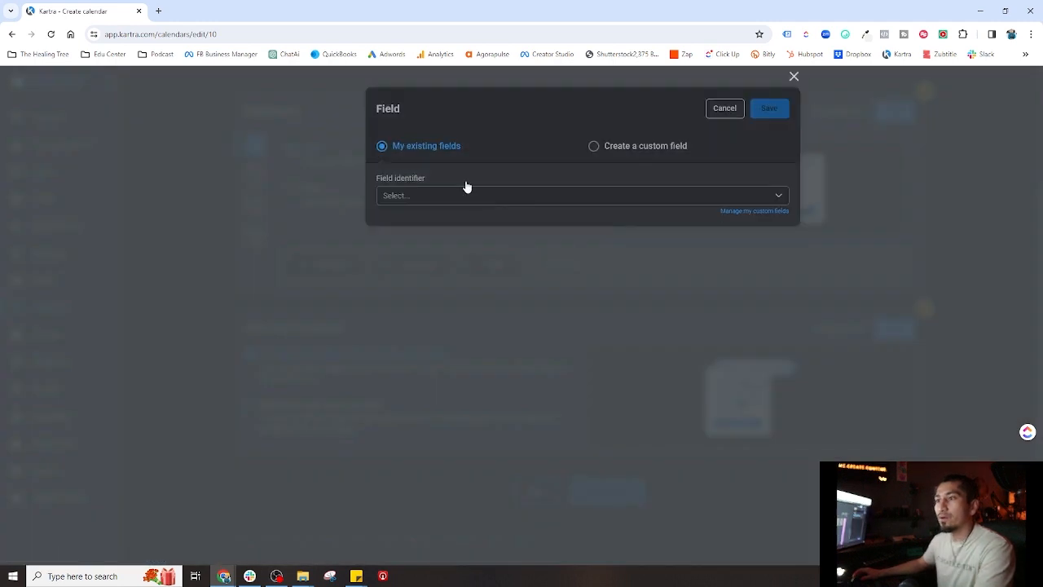
left_click(400, 195)
scroll(419, 277, "down", 3)
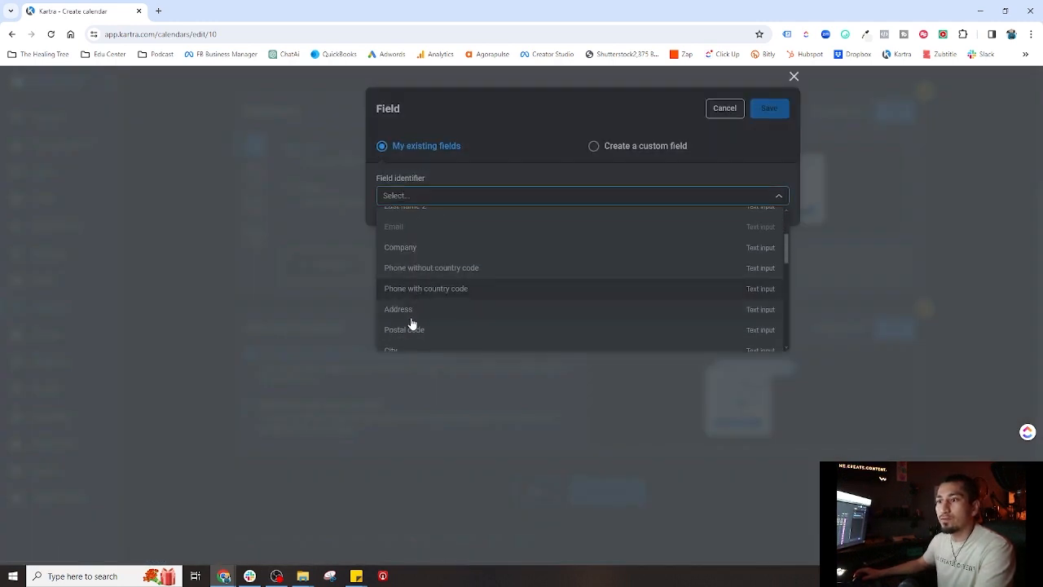
left_click(415, 276)
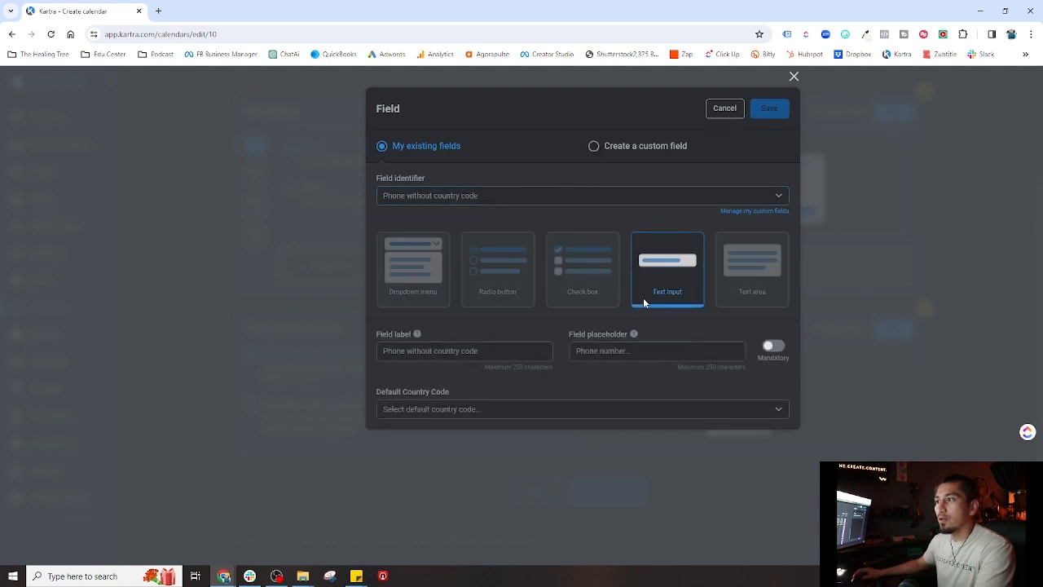
left_click_drag(481, 351, 406, 351)
left_click(511, 350)
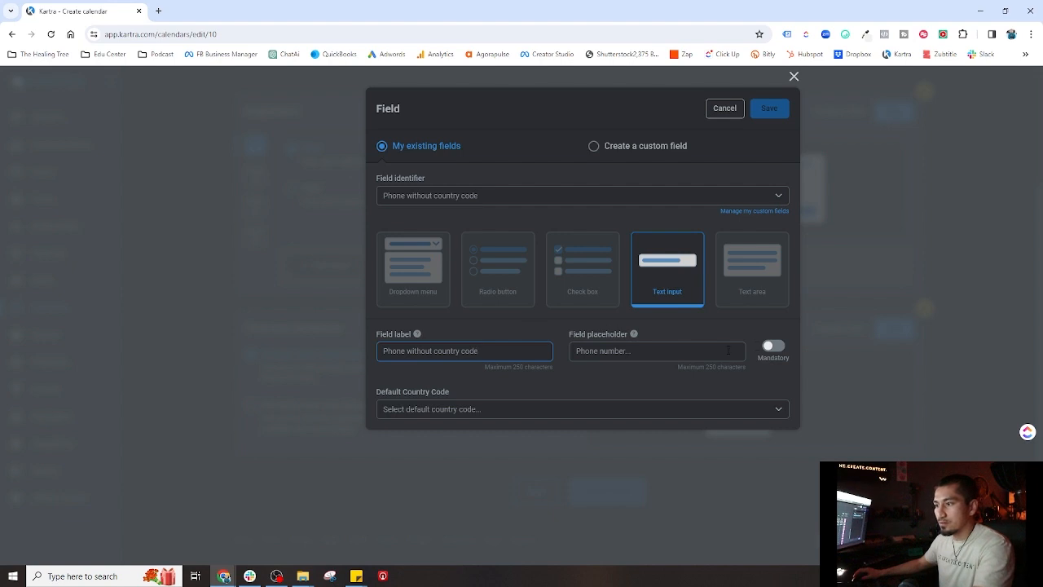
left_click(772, 346)
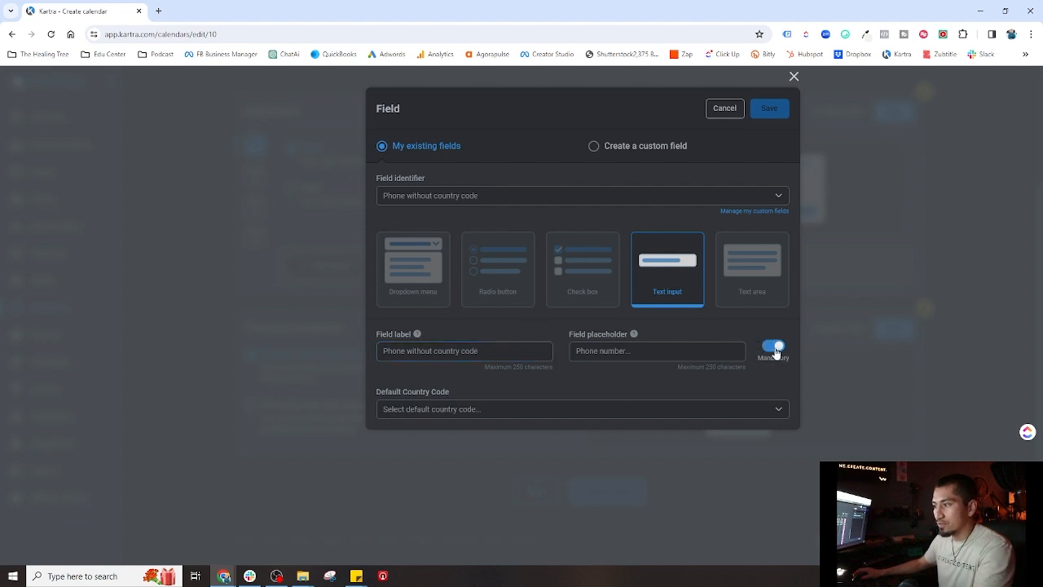
left_click(436, 415)
left_click(418, 287)
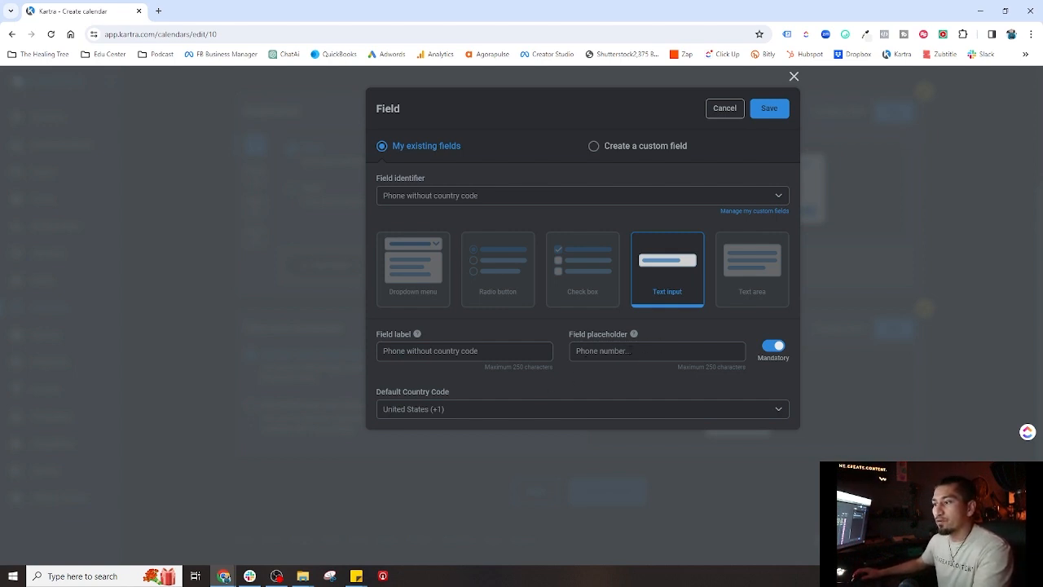
left_click(769, 109)
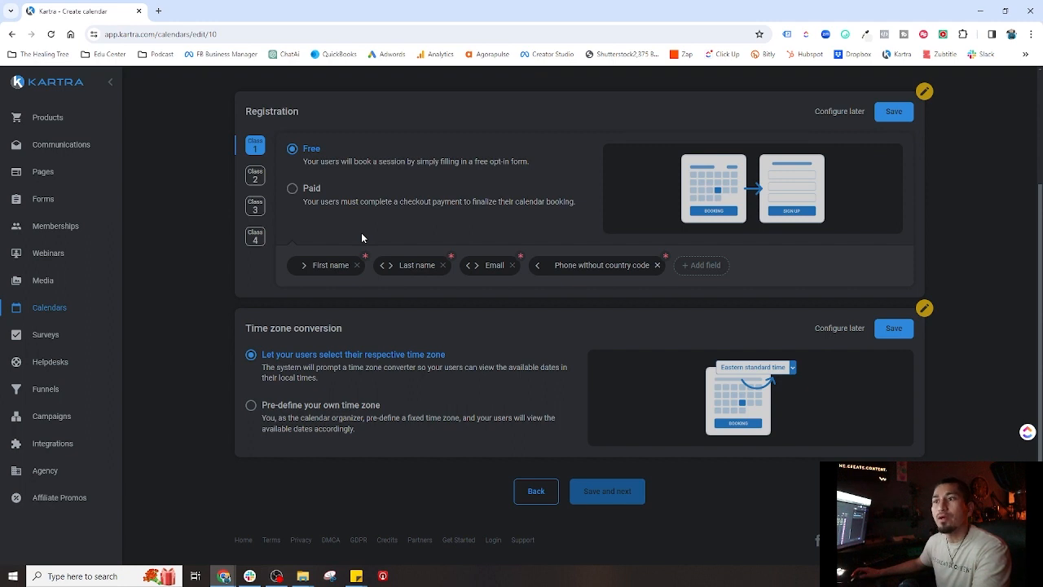
- Browse the available Field identifiers for the booking form and close the dialog without adding one
left_click(706, 267)
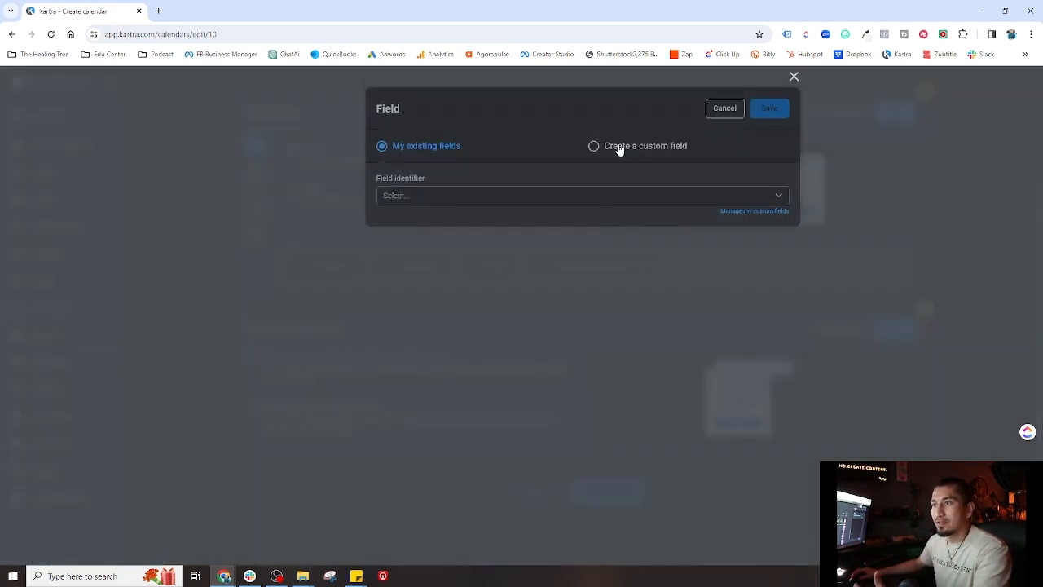
left_click(394, 197)
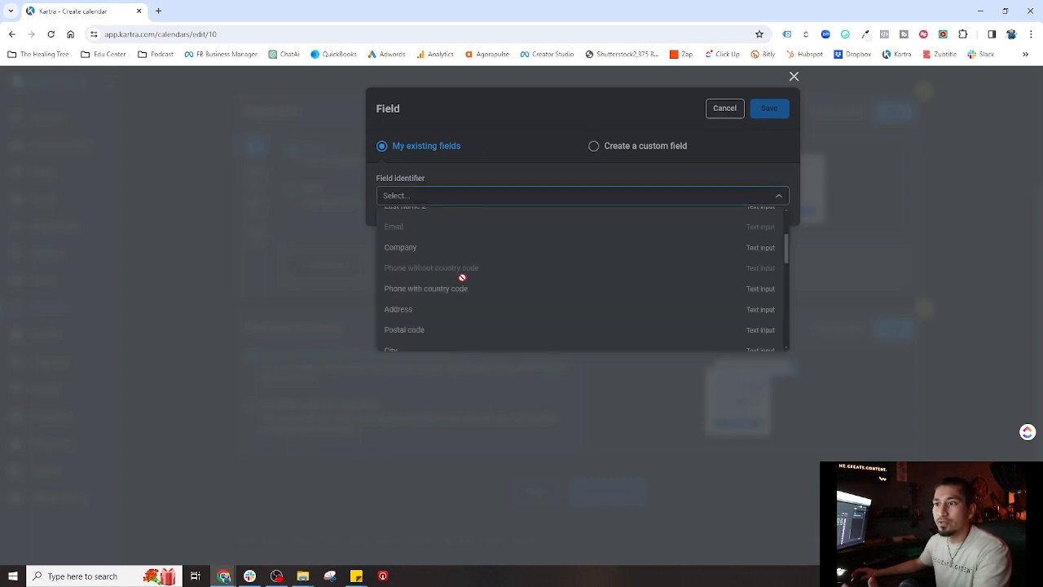
scroll(473, 301, "down", 3)
scroll(476, 309, "down", 5)
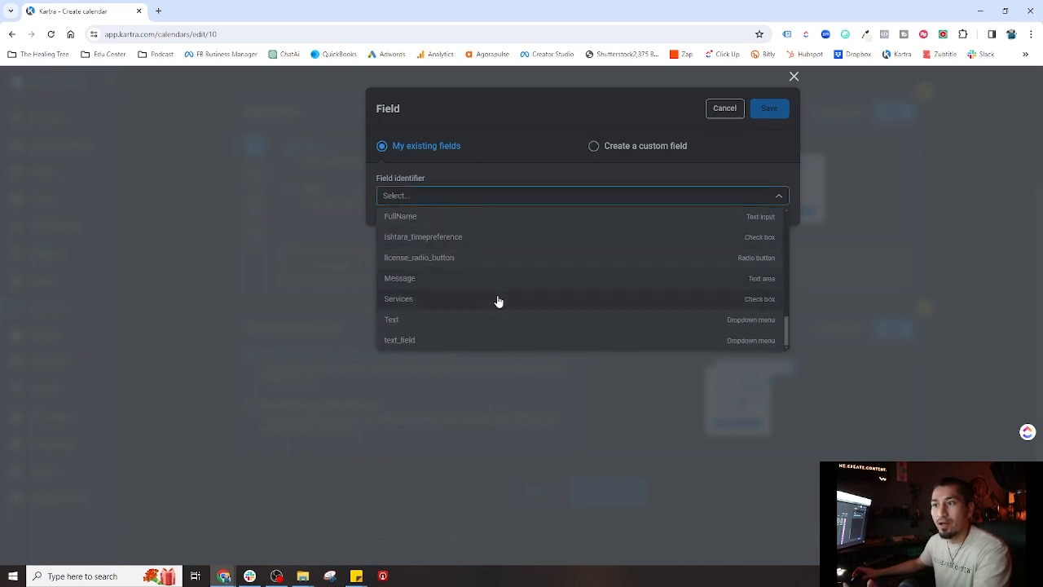
scroll(472, 318, "up", 5)
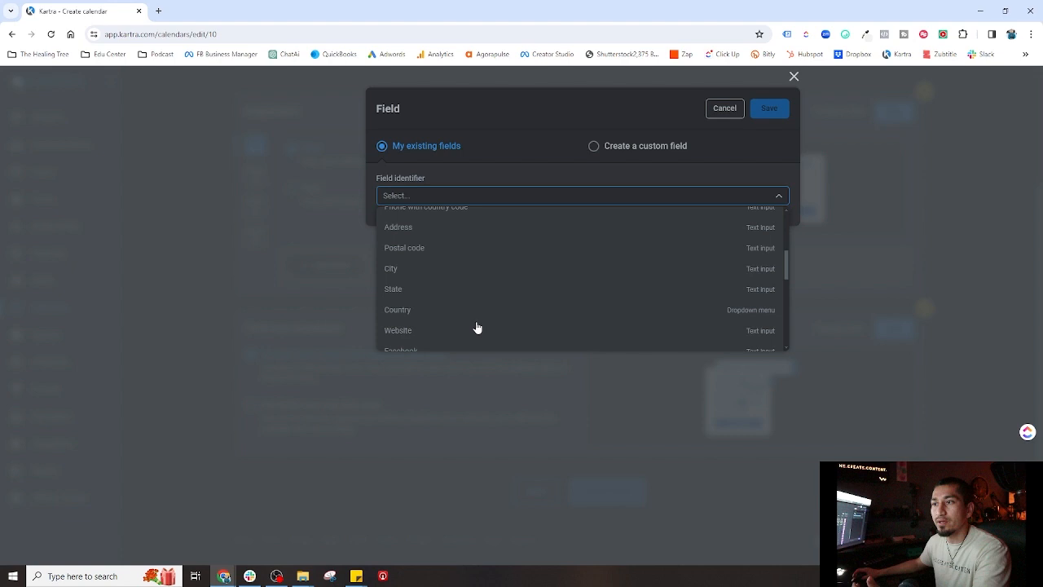
left_click(551, 114)
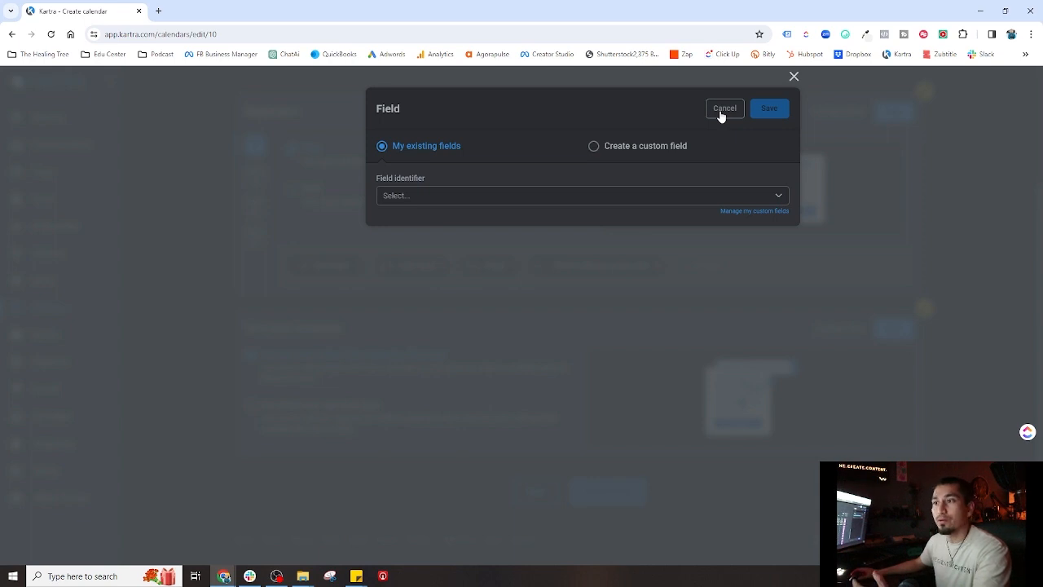
left_click(794, 75)
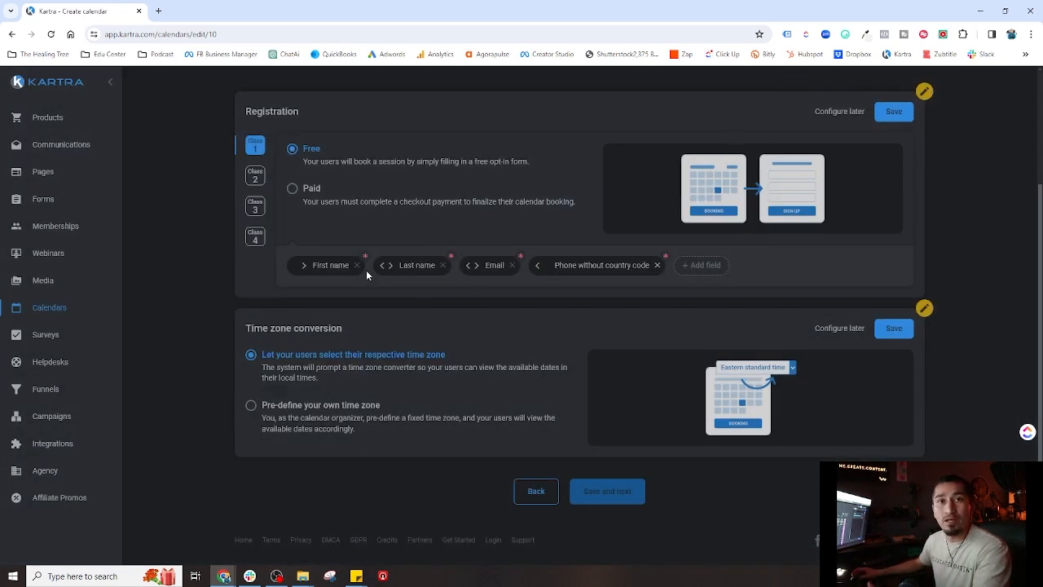
- Make Class 2 Paid with Soulful Sunday funnel, Soulful Sunday product and Price point 1
left_click(256, 180)
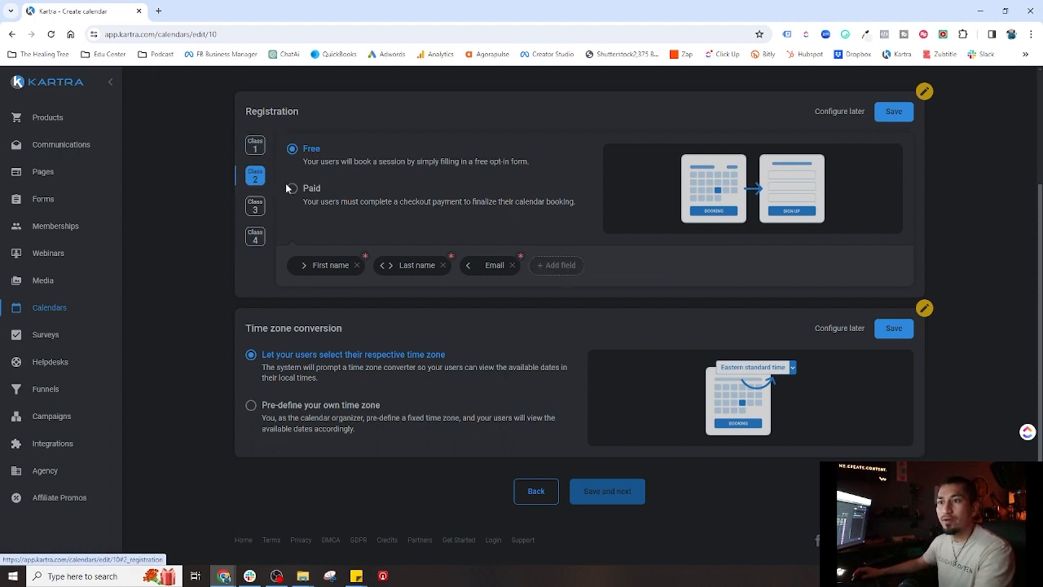
left_click(291, 188)
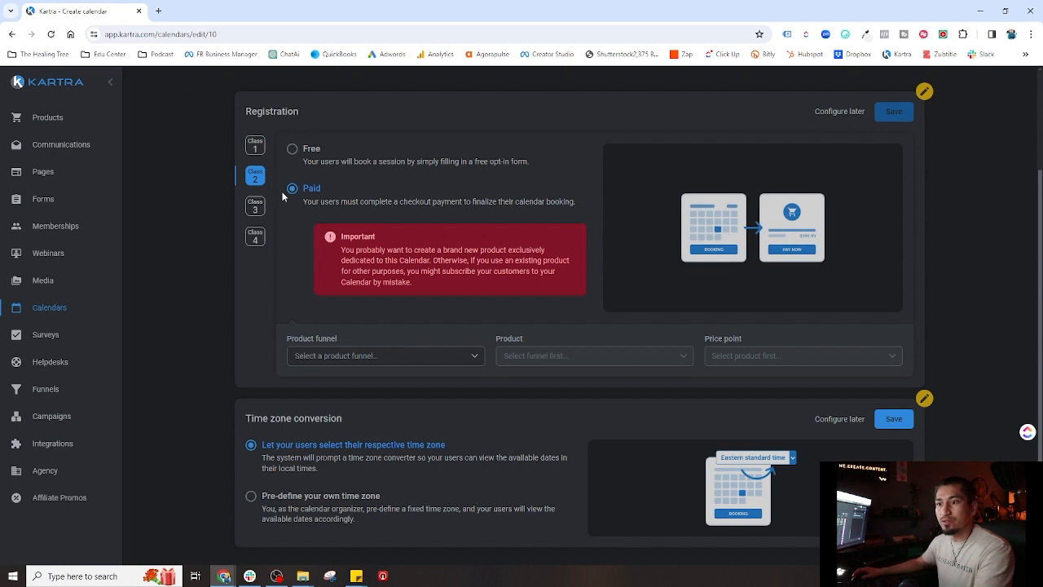
scroll(383, 326, "down", 1)
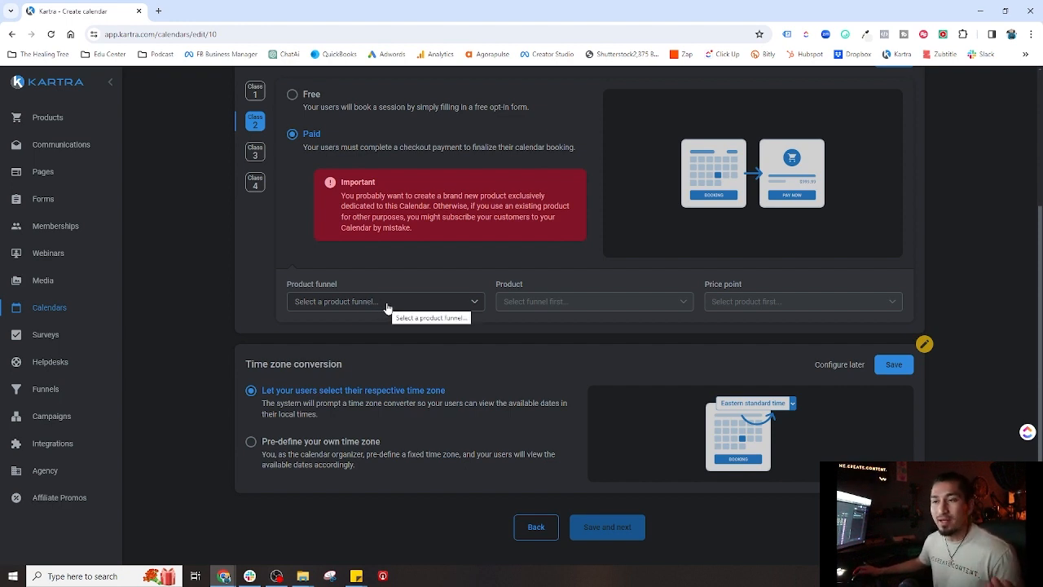
left_click(387, 307)
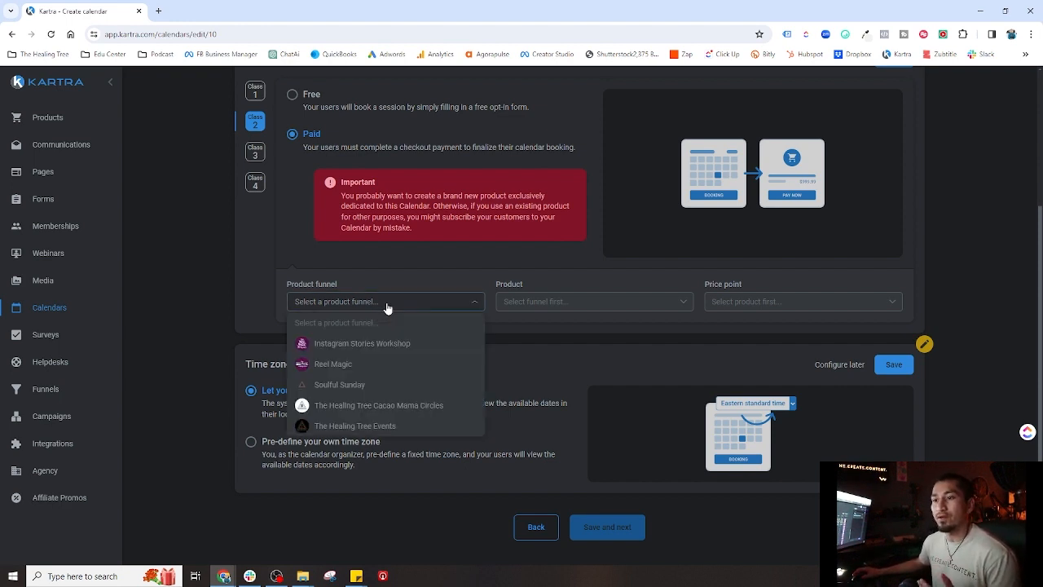
left_click(337, 389)
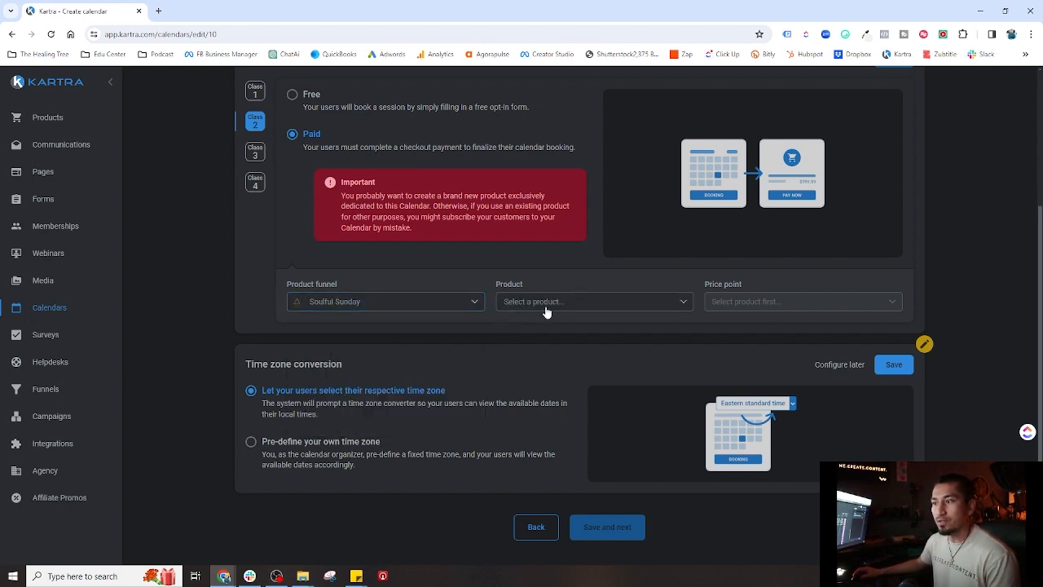
left_click(547, 308)
left_click(539, 351)
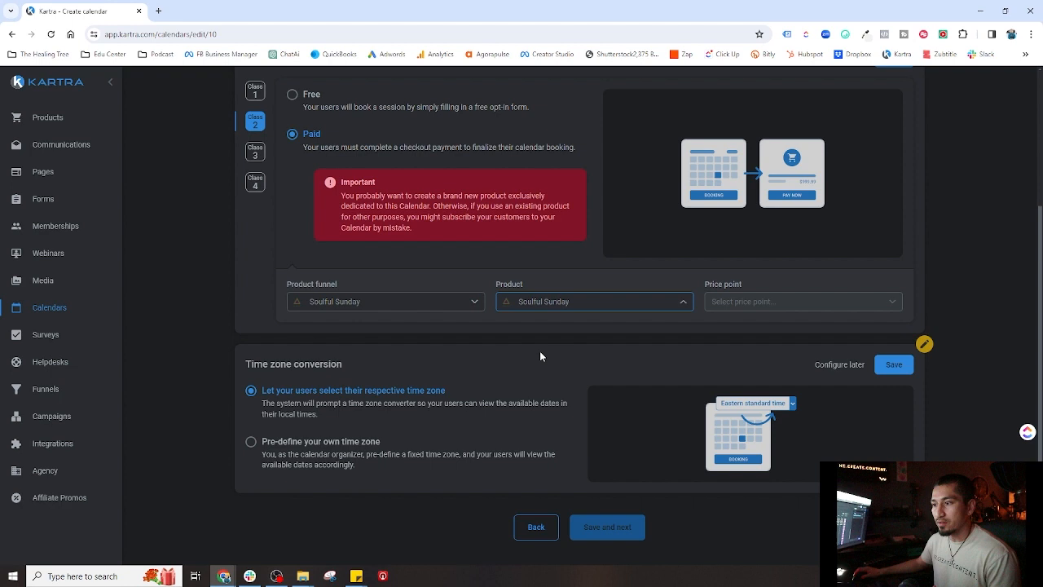
left_click(757, 304)
left_click(745, 343)
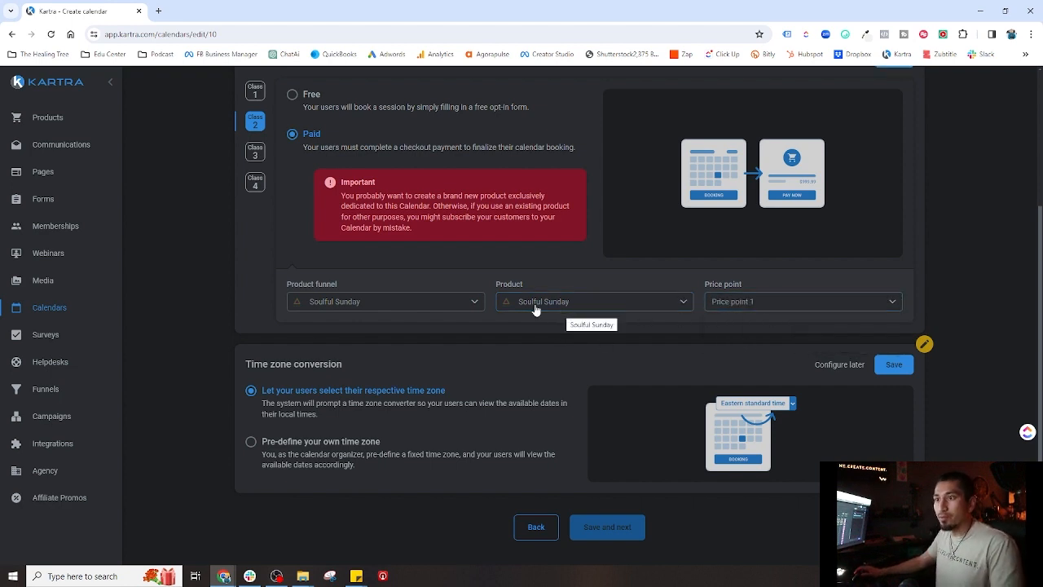
- Set Class 3 to Paid, then look back at Classes 2 and 1
left_click(256, 160)
left_click(292, 135)
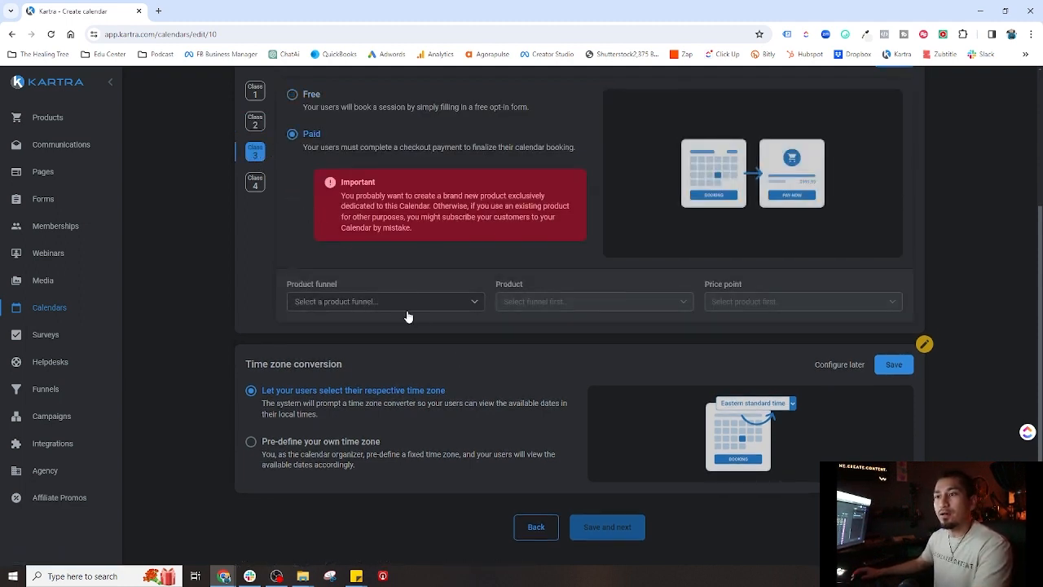
left_click(418, 304)
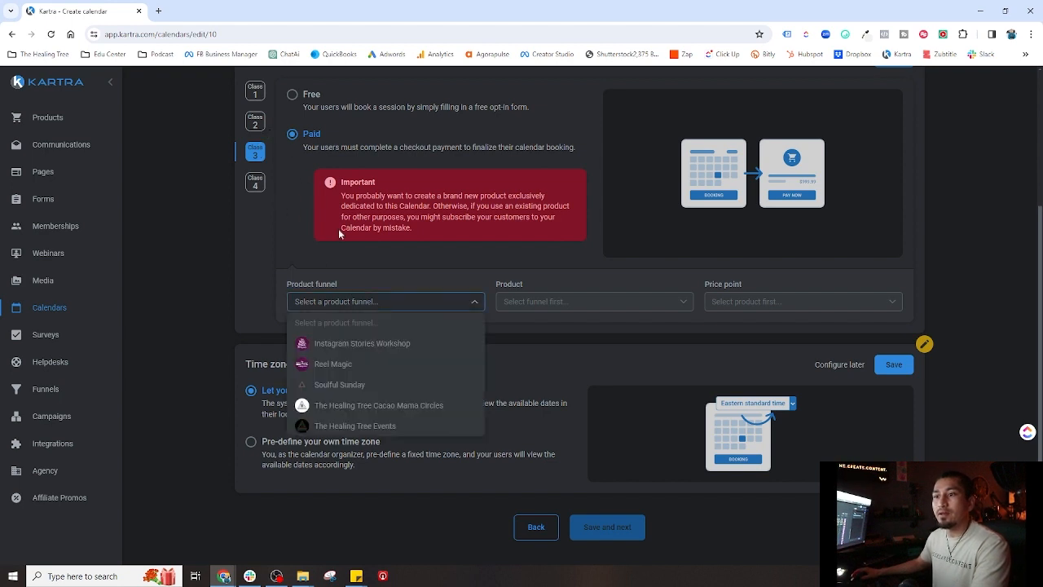
left_click(255, 121)
left_click(254, 98)
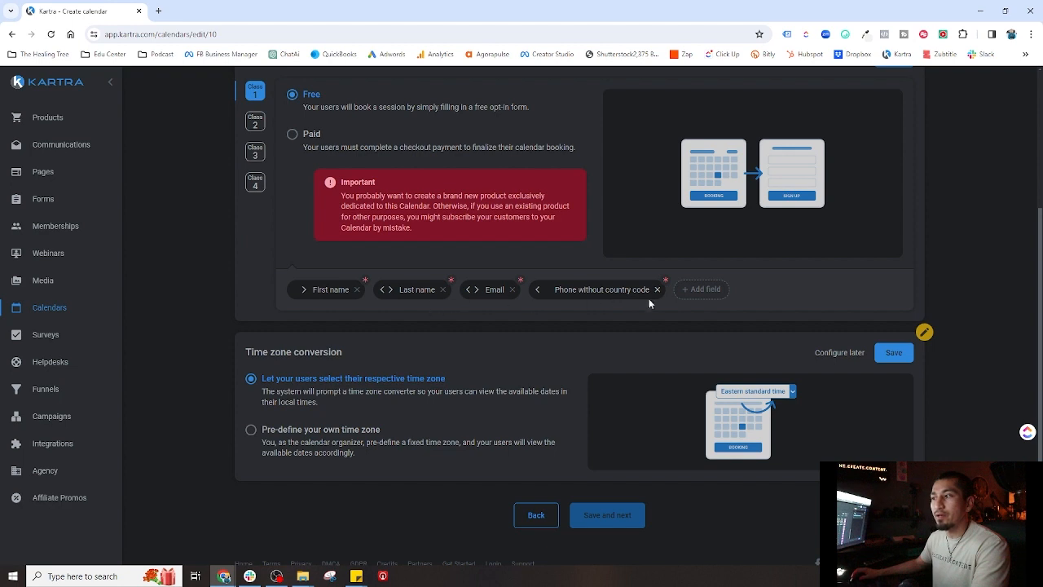
- Give Class 3 the Soulful Sunday funnel, Soulful Sunday product and Price point 1
scroll(472, 303, "up", 1)
left_click(255, 175)
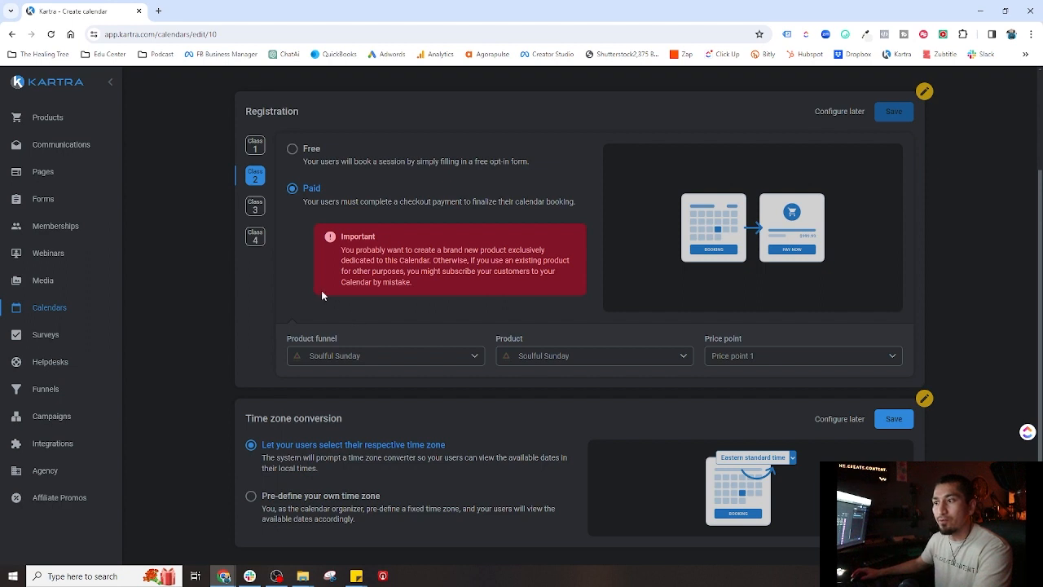
left_click(255, 207)
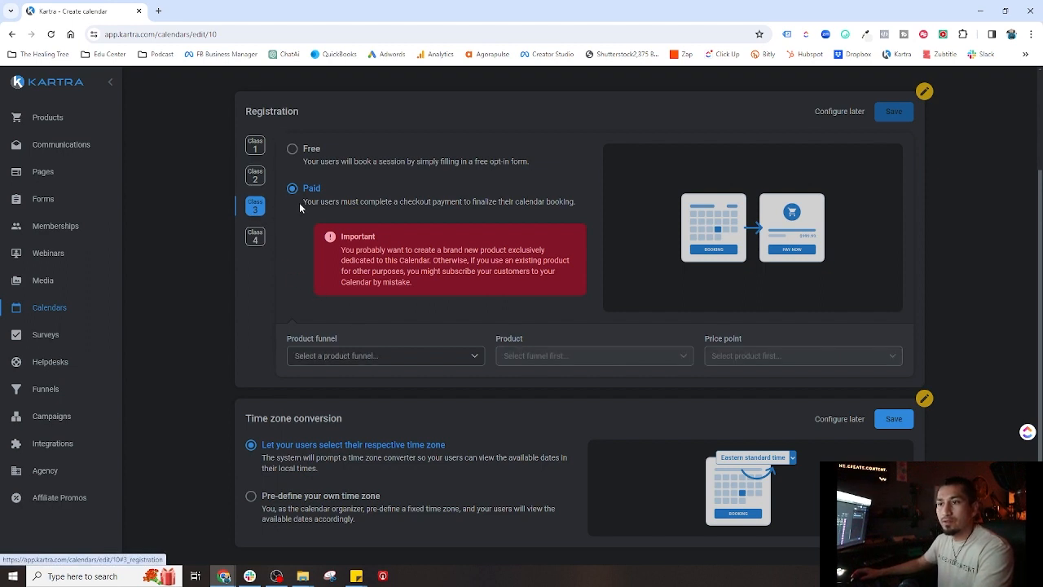
left_click(378, 357)
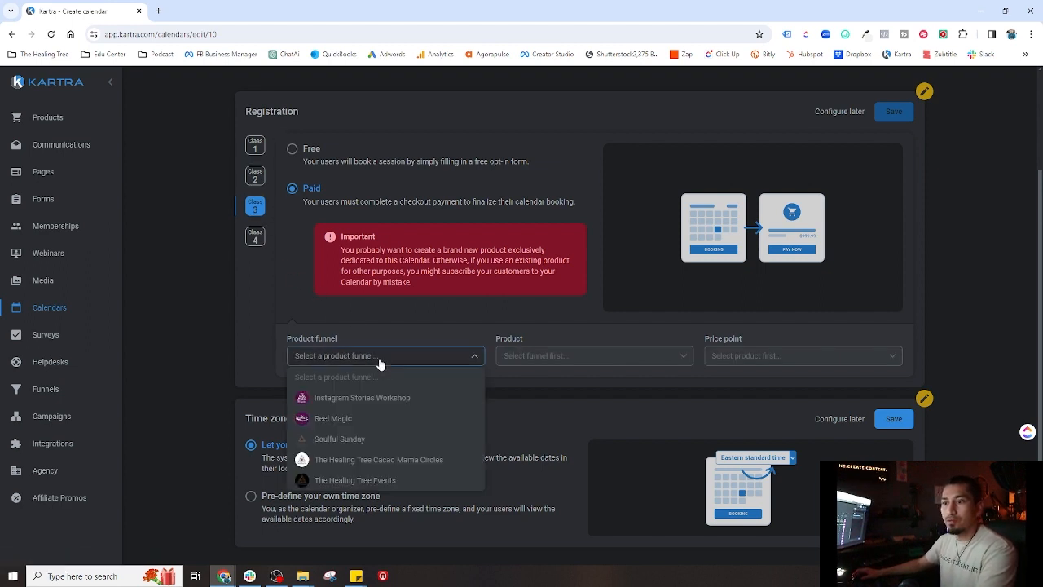
left_click(337, 439)
left_click(548, 355)
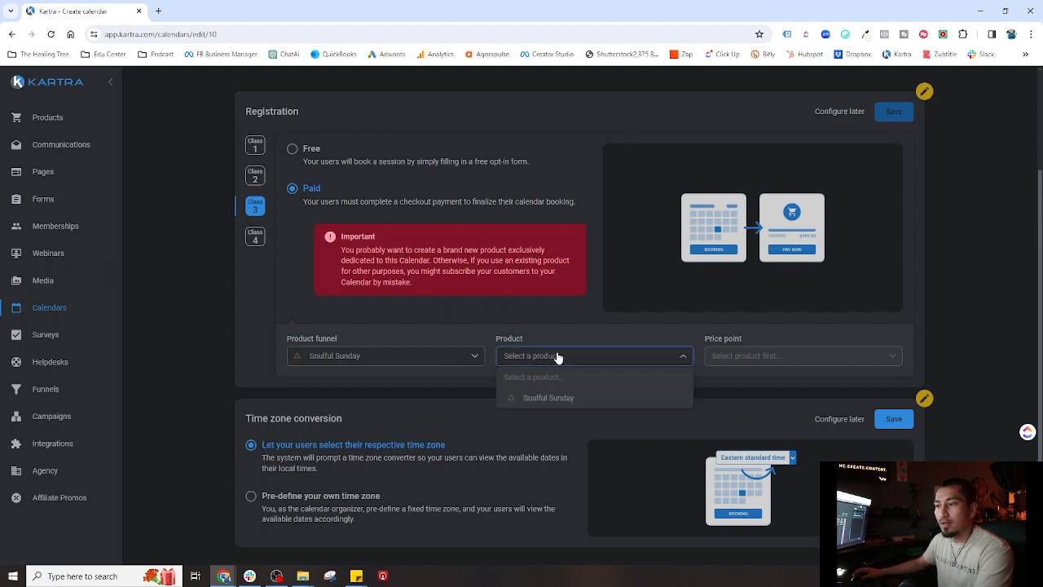
left_click(576, 397)
left_click(745, 357)
left_click(745, 397)
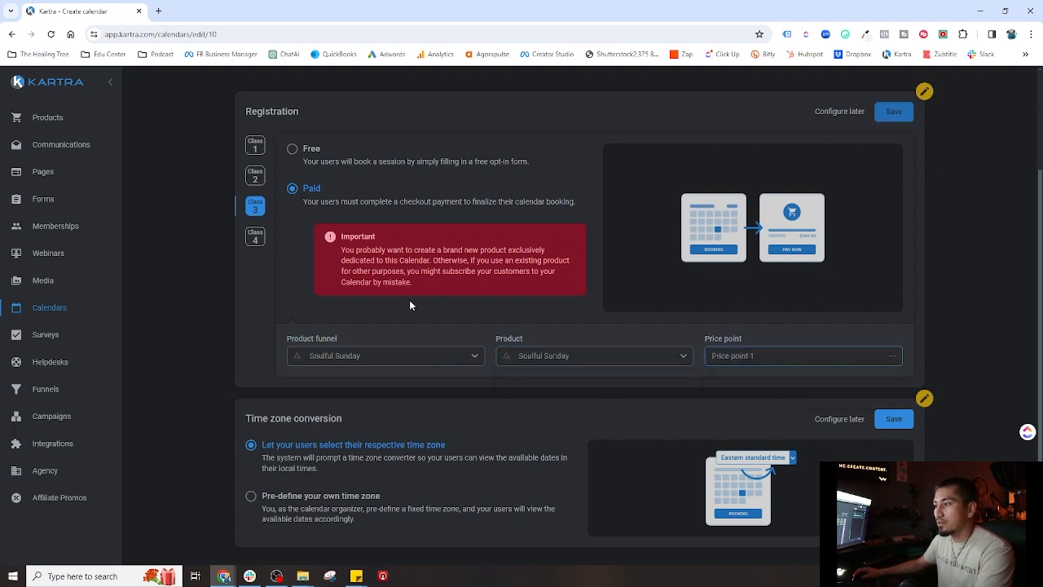
- Make Class 4 Paid with Soulful Sunday funnel, Soulful Sunday product and Price point 1
left_click(254, 238)
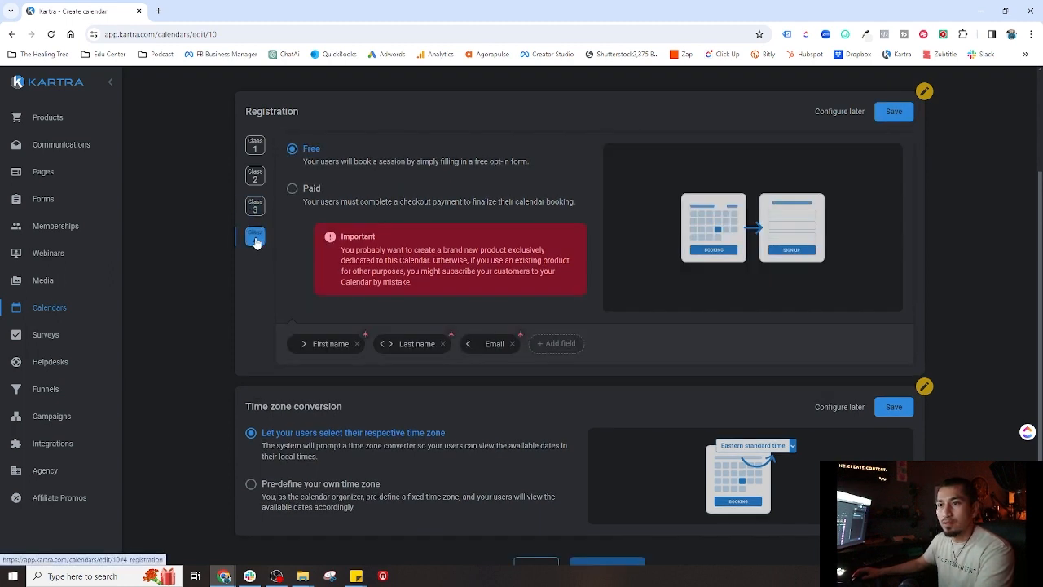
left_click(294, 190)
left_click(337, 356)
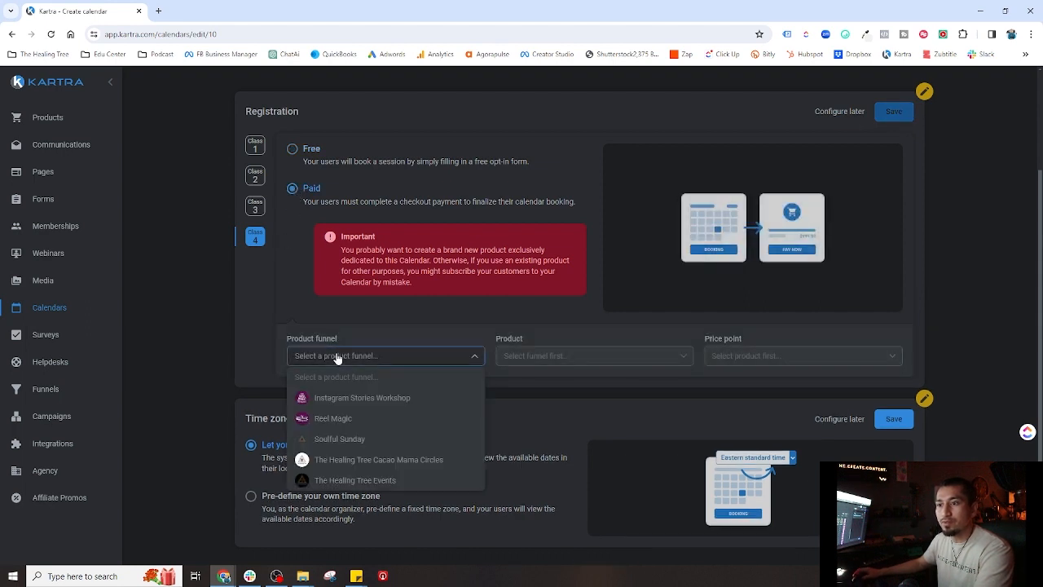
left_click(339, 438)
left_click(534, 356)
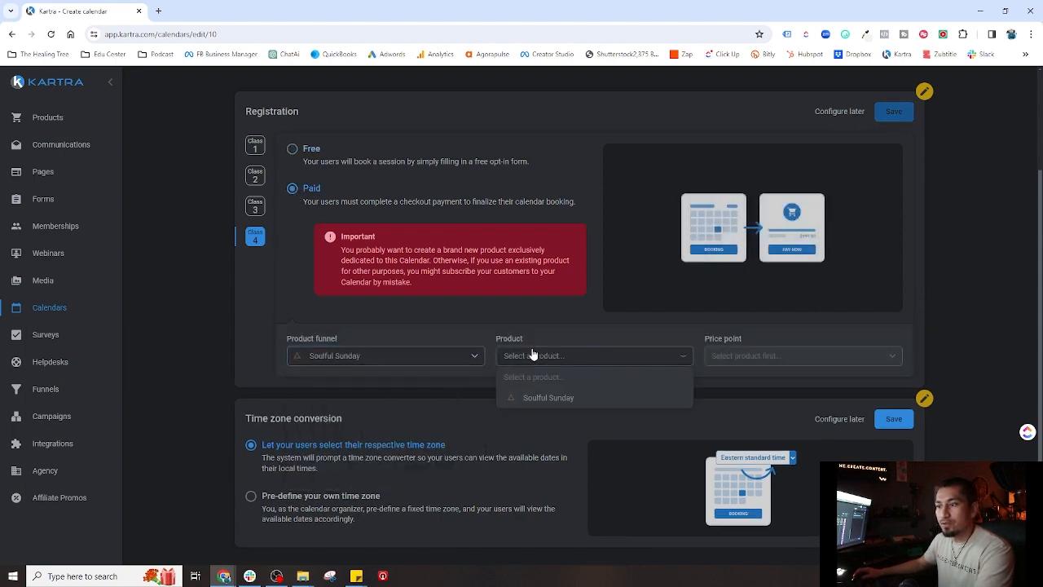
left_click(539, 397)
left_click(734, 356)
left_click(732, 392)
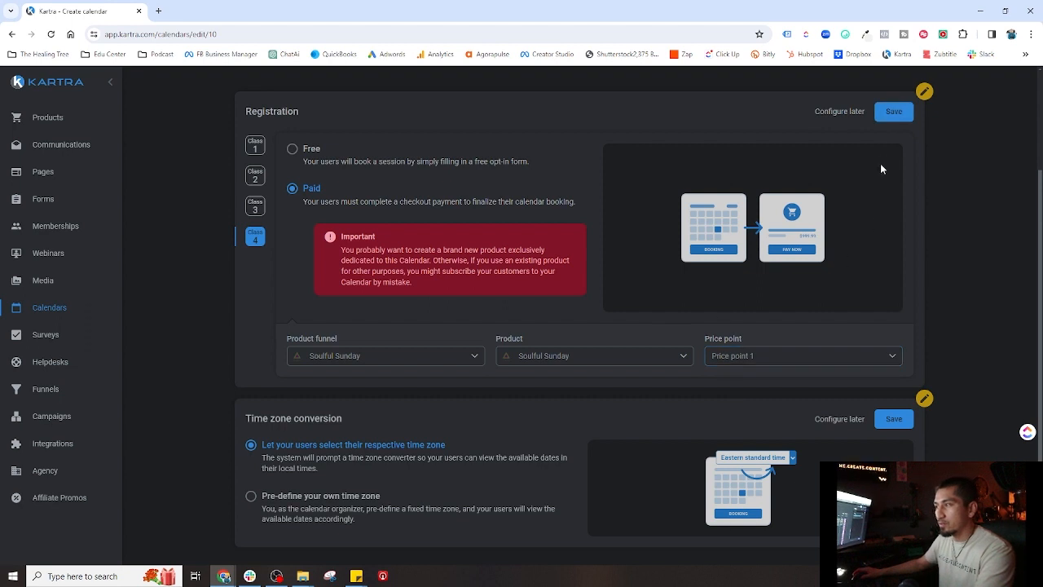
scroll(562, 234, "down", 1)
- Save the registration settings for all four classes
scroll(803, 148, "up", 1)
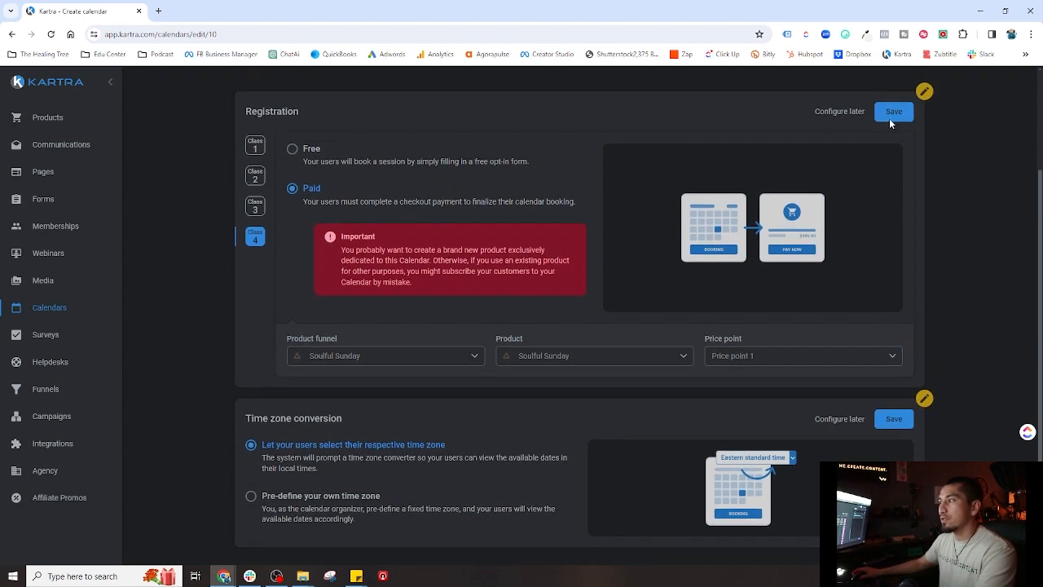
left_click(893, 112)
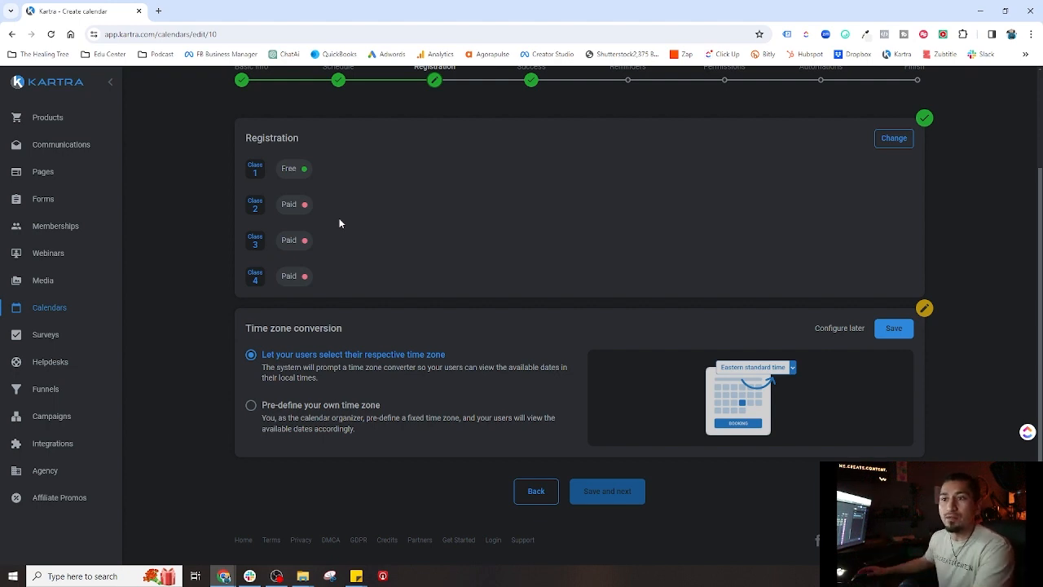
scroll(399, 245, "up", 1)
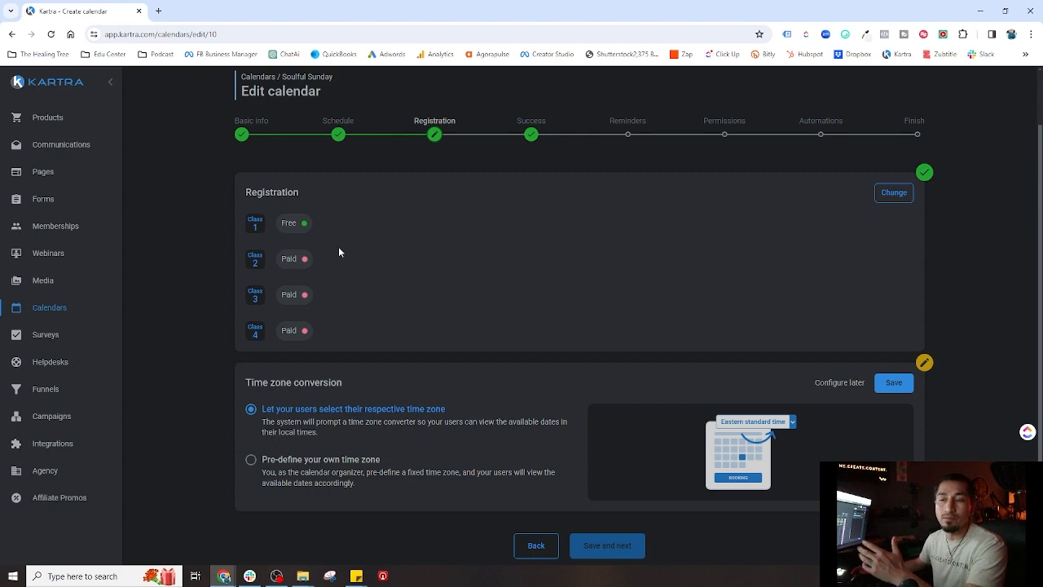
scroll(371, 324, "down", 1)
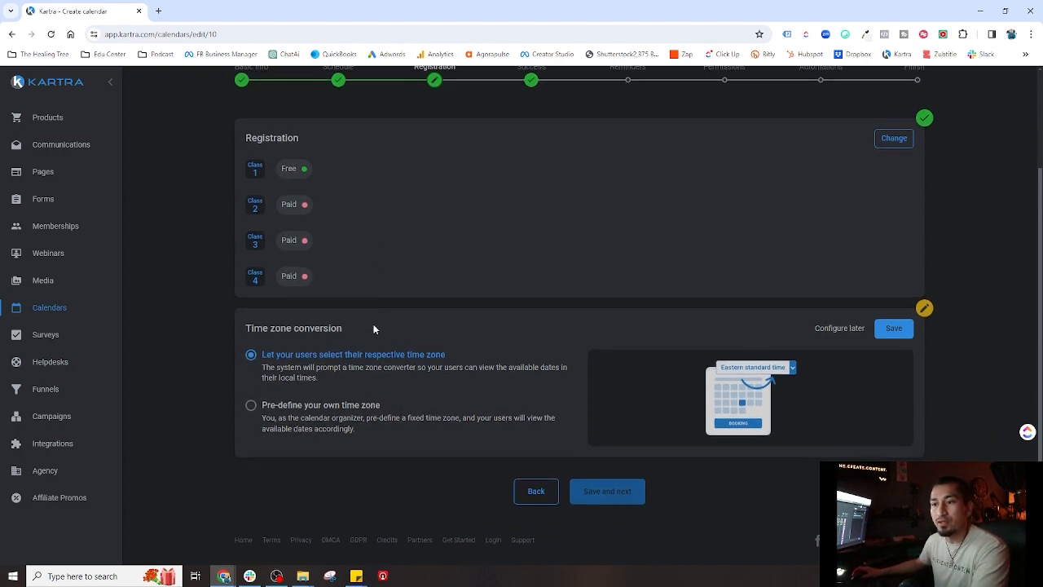
- Have the organizer fix one time zone, save it, and continue to the Success step
left_click_drag(247, 327, 364, 327)
left_click(363, 327)
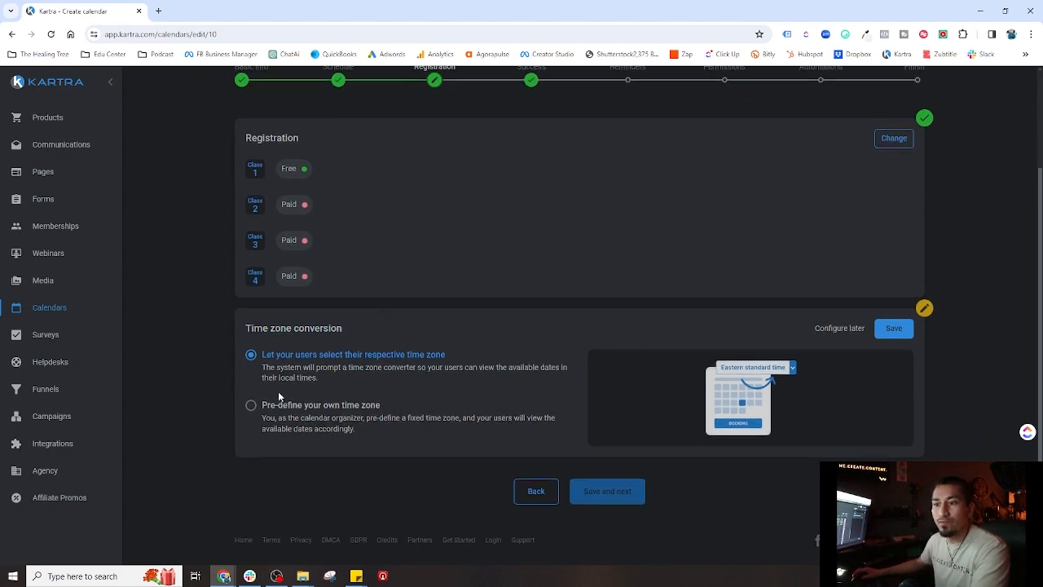
left_click(252, 407)
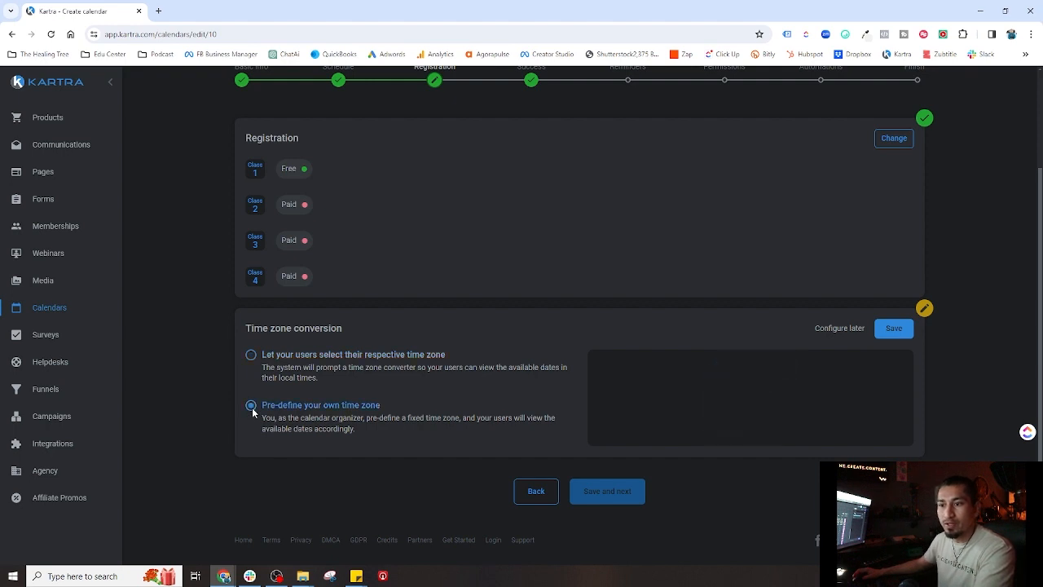
scroll(380, 437, "down", 1)
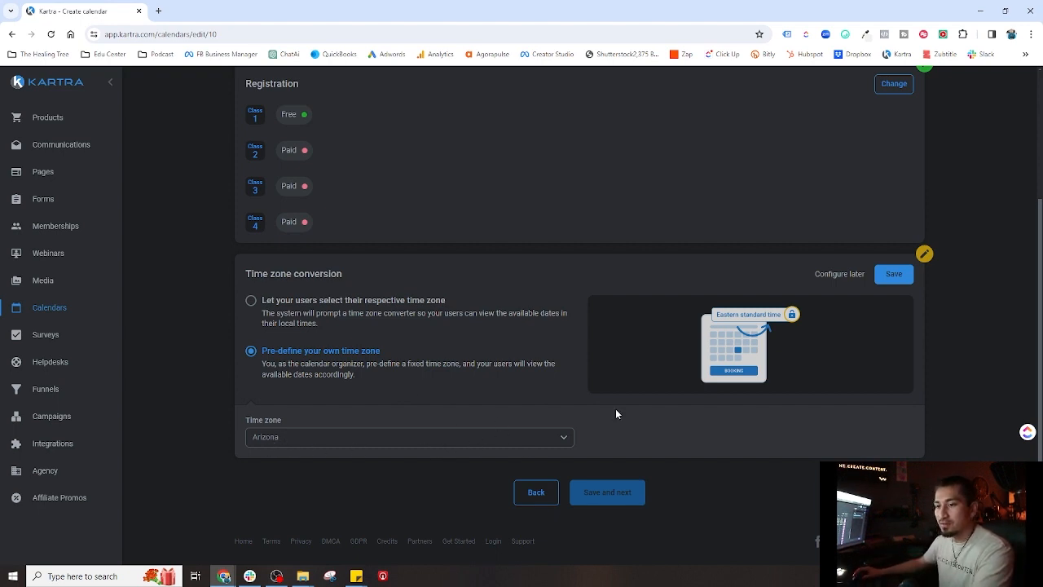
left_click(894, 274)
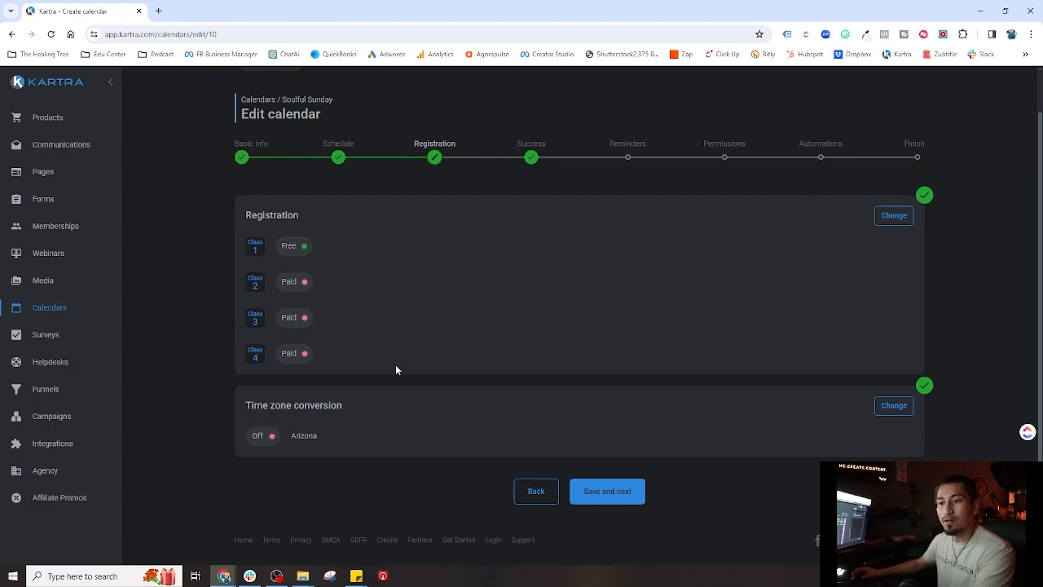
left_click(613, 494)
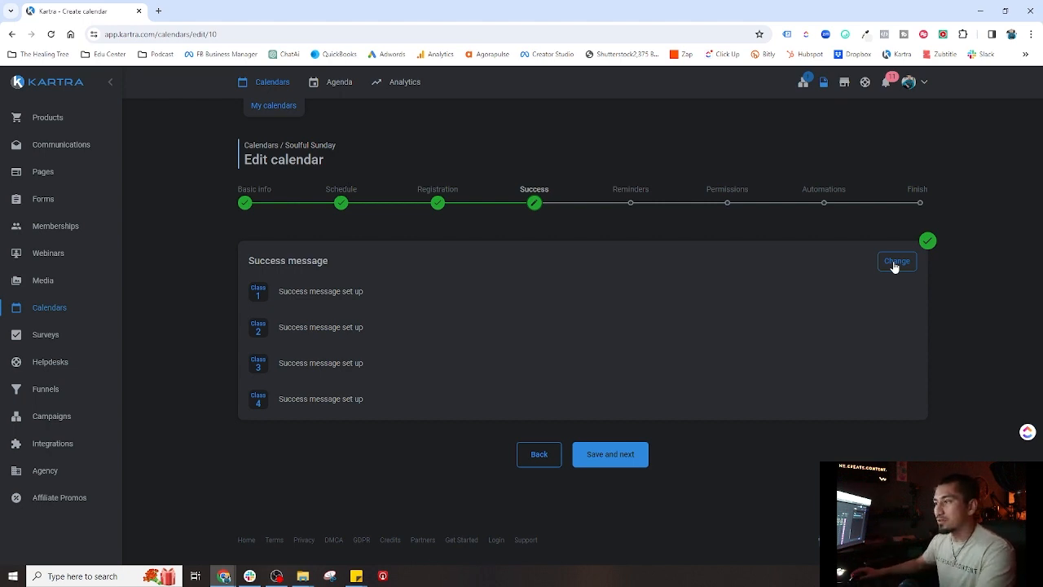
- Change the success message to the 'Redirect to another page' option
left_click(895, 263)
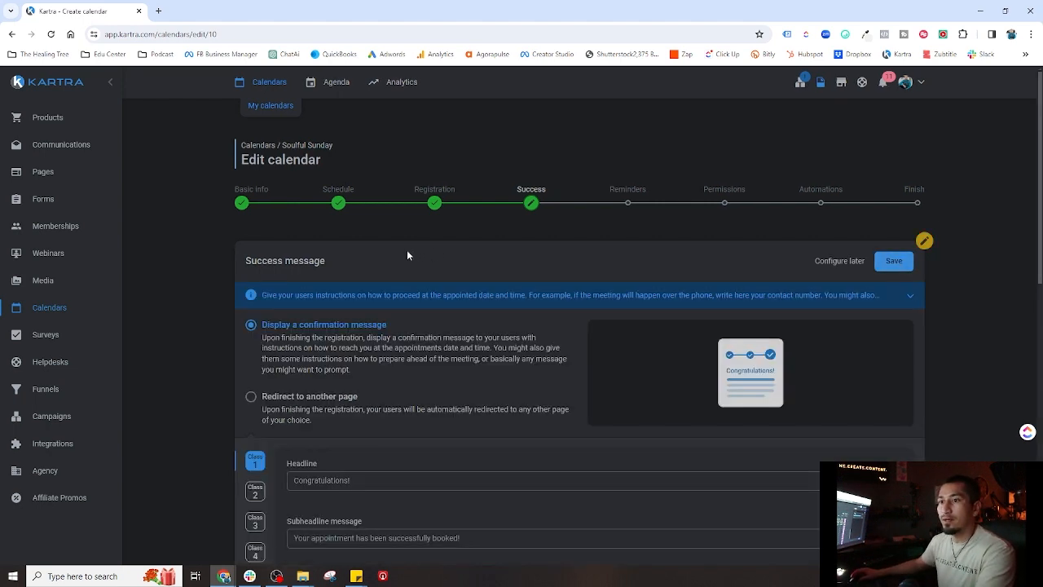
scroll(334, 273, "down", 1)
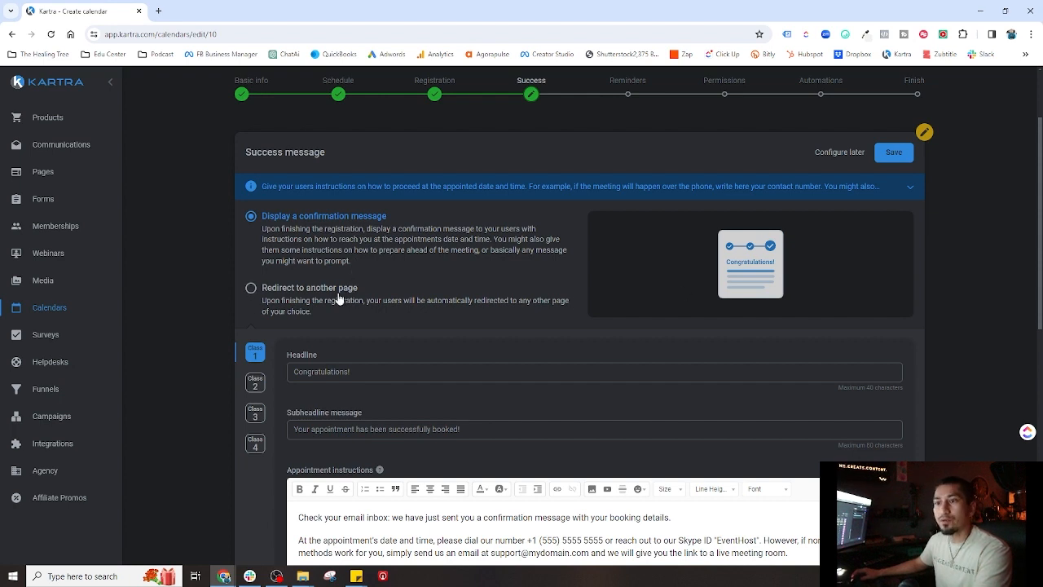
left_click(251, 288)
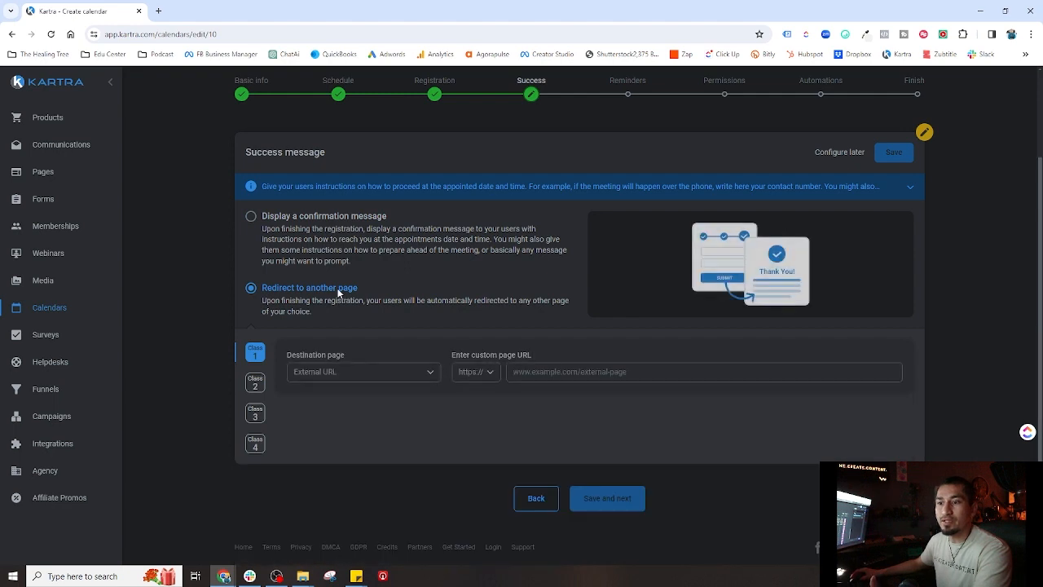
left_click(359, 376)
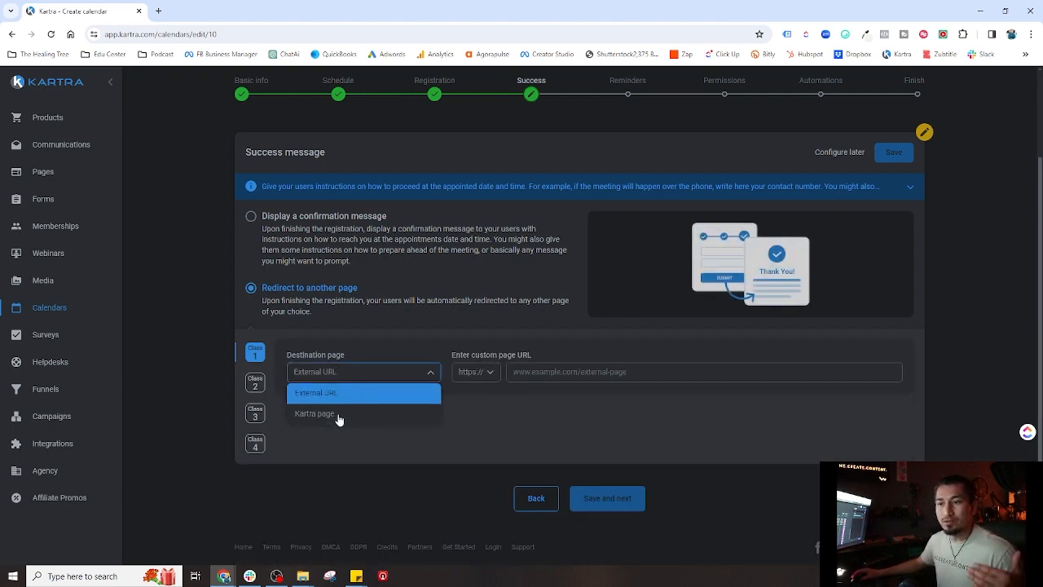
left_click(295, 222)
scroll(331, 380, "down", 1)
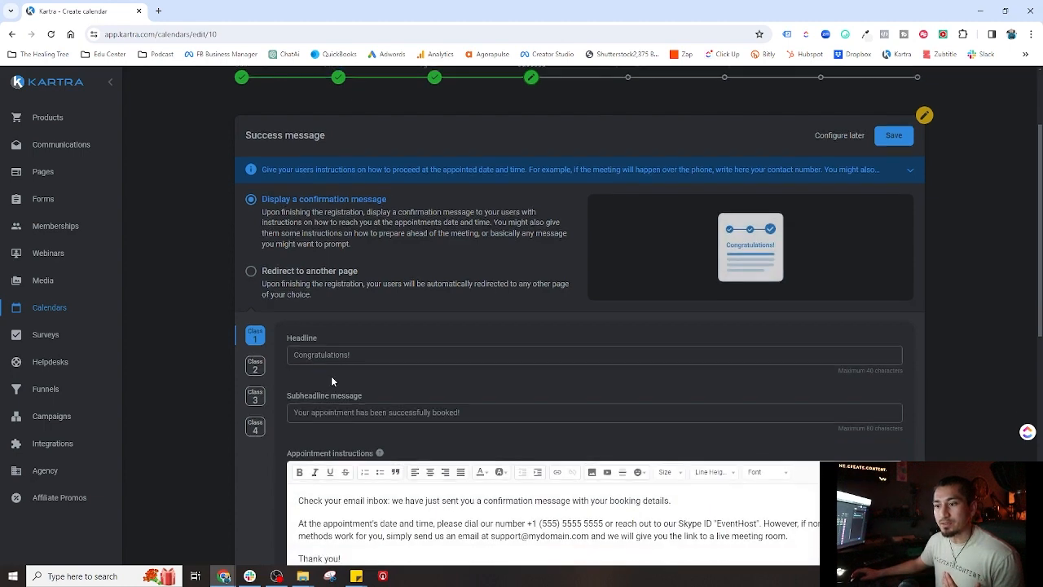
scroll(332, 380, "down", 2)
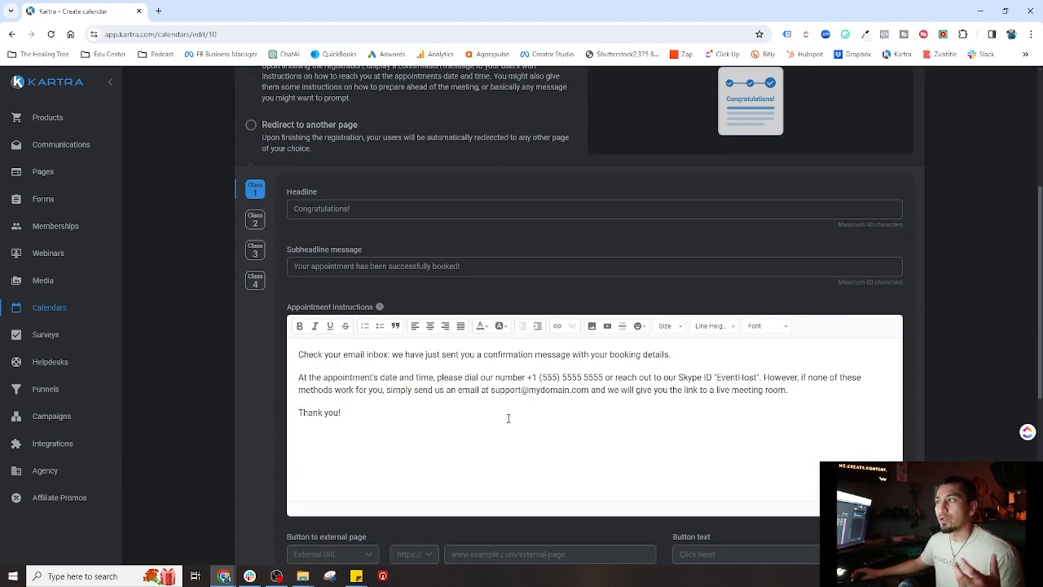
scroll(371, 408, "down", 2)
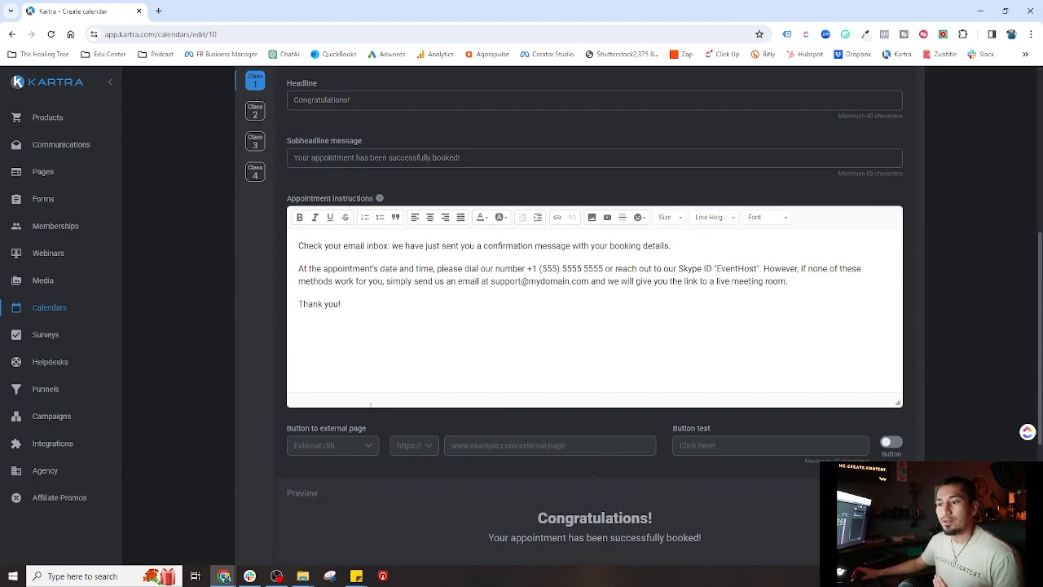
scroll(269, 295, "up", 4)
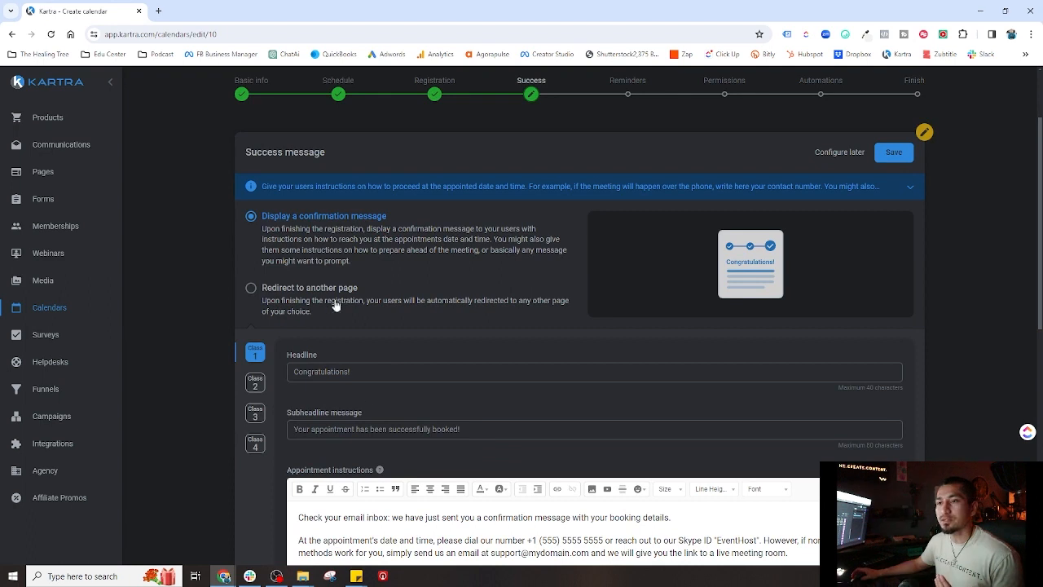
left_click(267, 293)
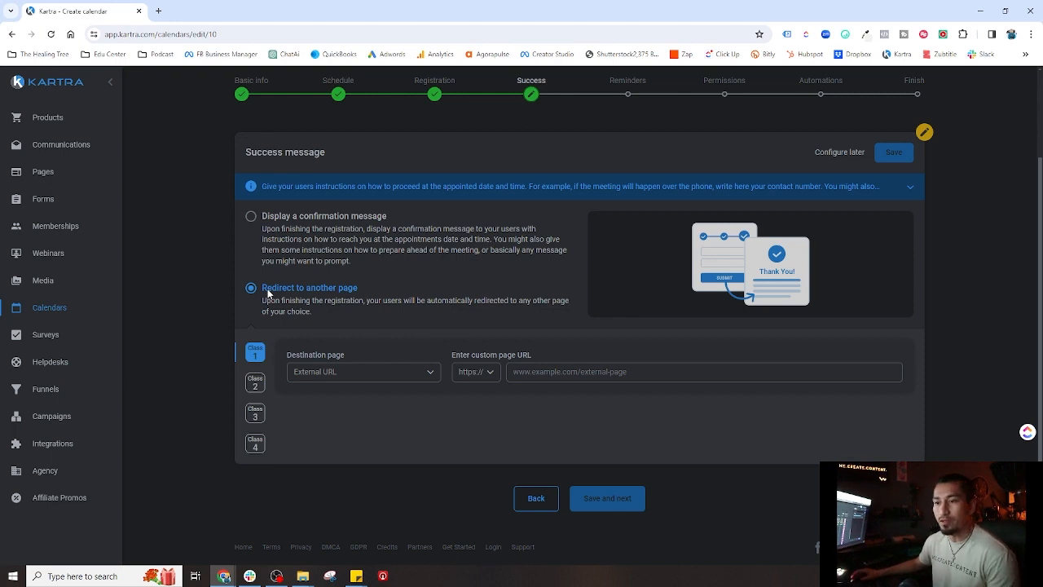
- Redirect Class 1 to the Kartra page Soulful Sunday Thank You Page on The Healing Tree
left_click(352, 375)
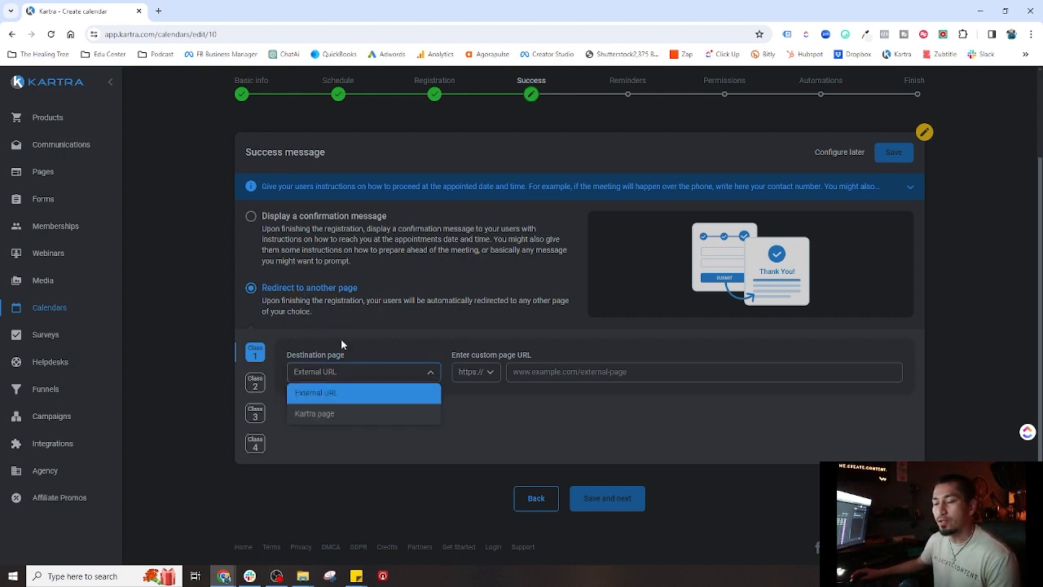
left_click(322, 415)
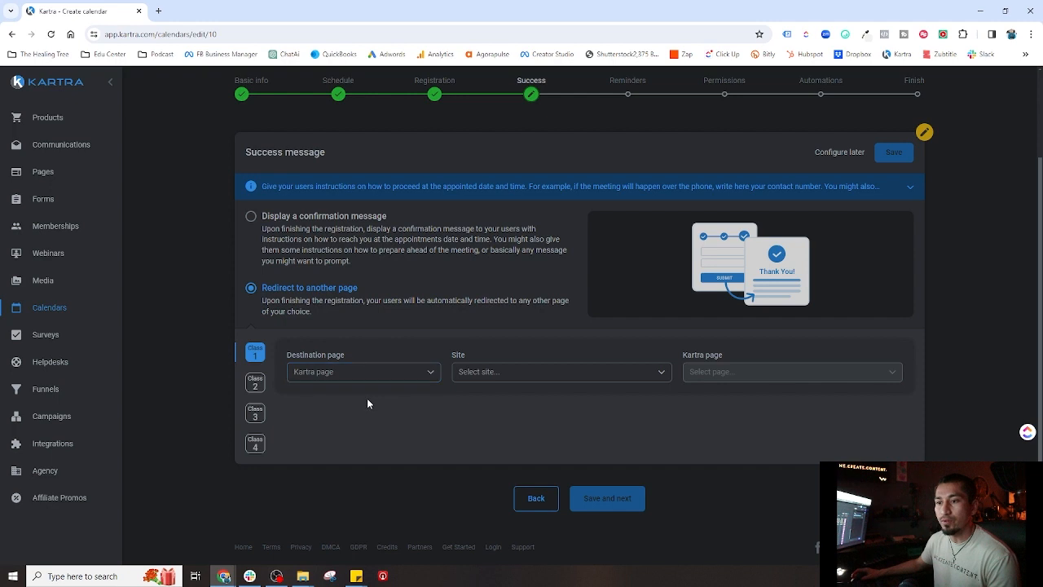
left_click(497, 375)
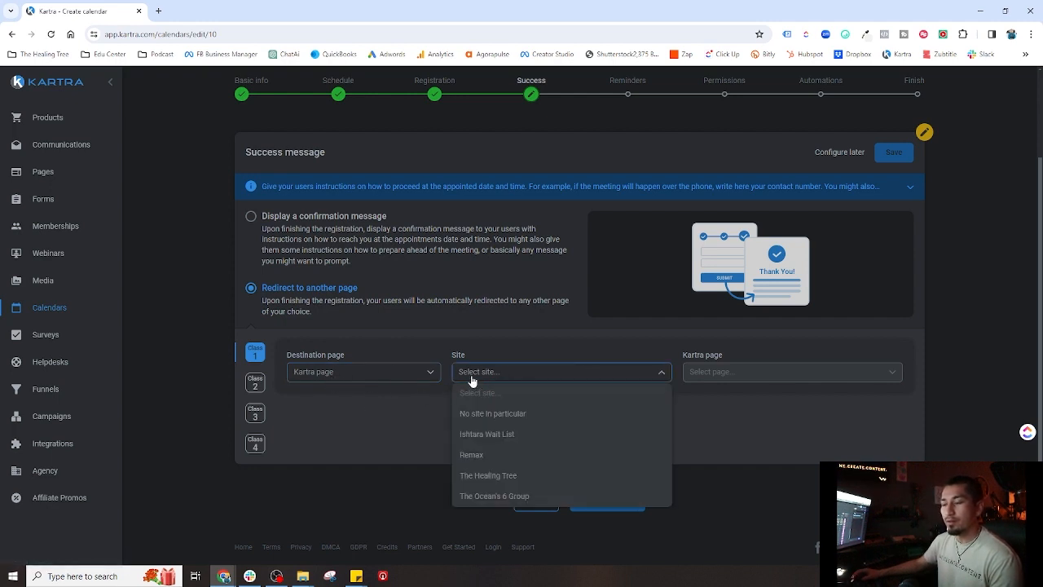
left_click(343, 376)
left_click(485, 375)
scroll(521, 432, "down", 1)
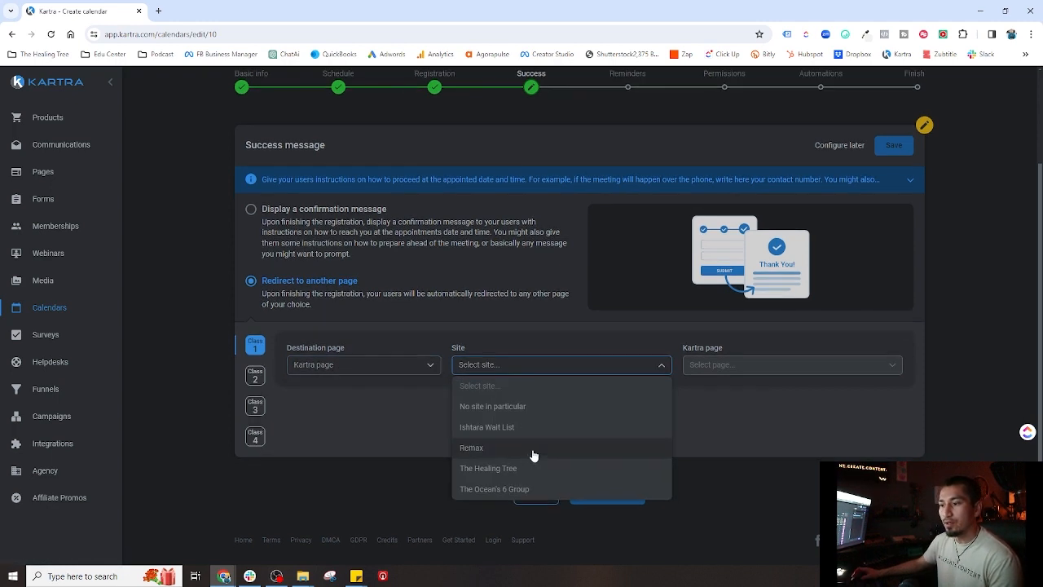
left_click(485, 472)
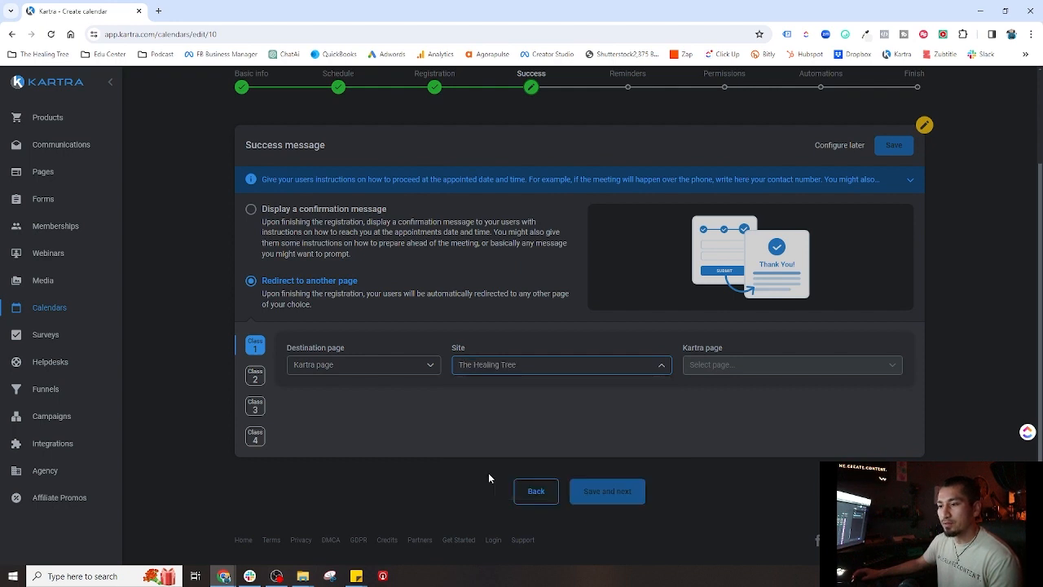
left_click(720, 366)
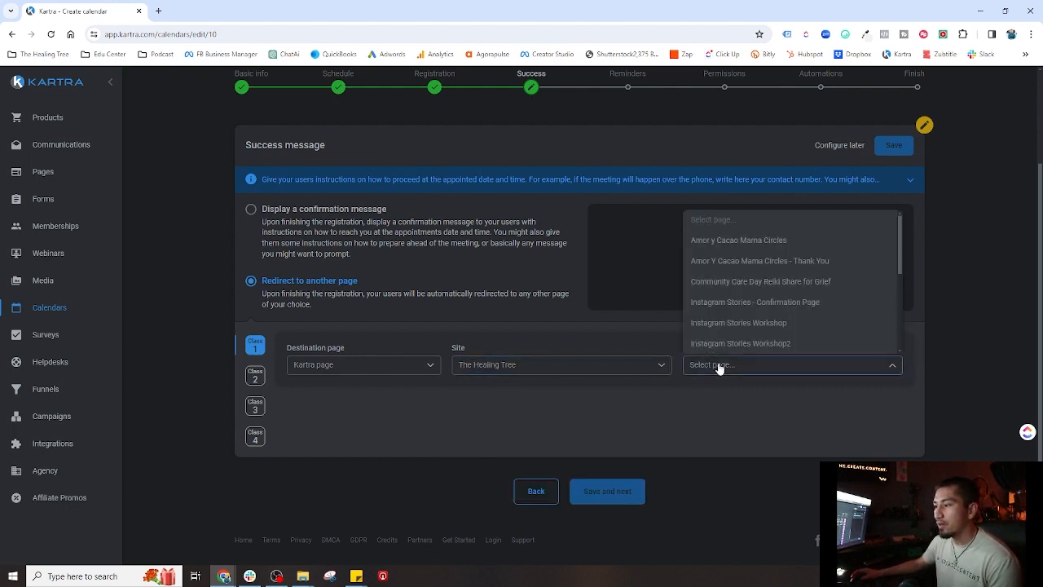
scroll(744, 285, "down", 5)
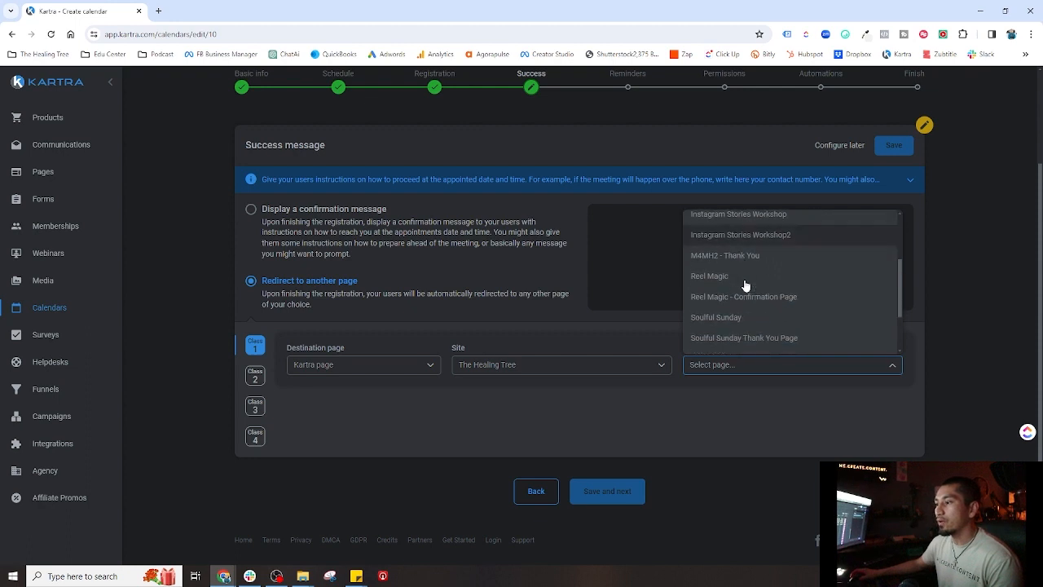
left_click(734, 286)
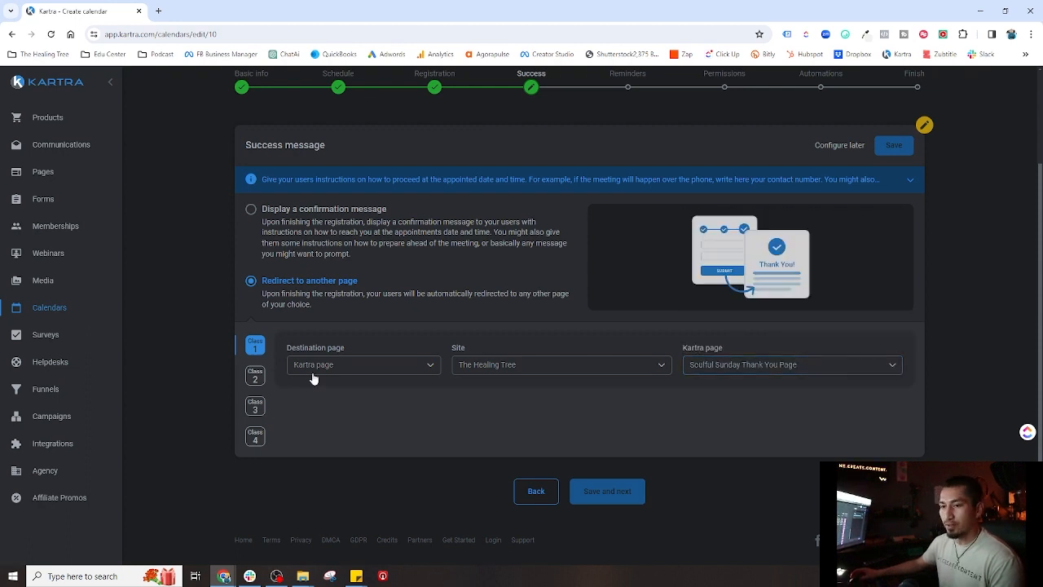
- Redirect Class 2 to the Soulful Sunday Thank You Page on The Healing Tree
left_click(254, 385)
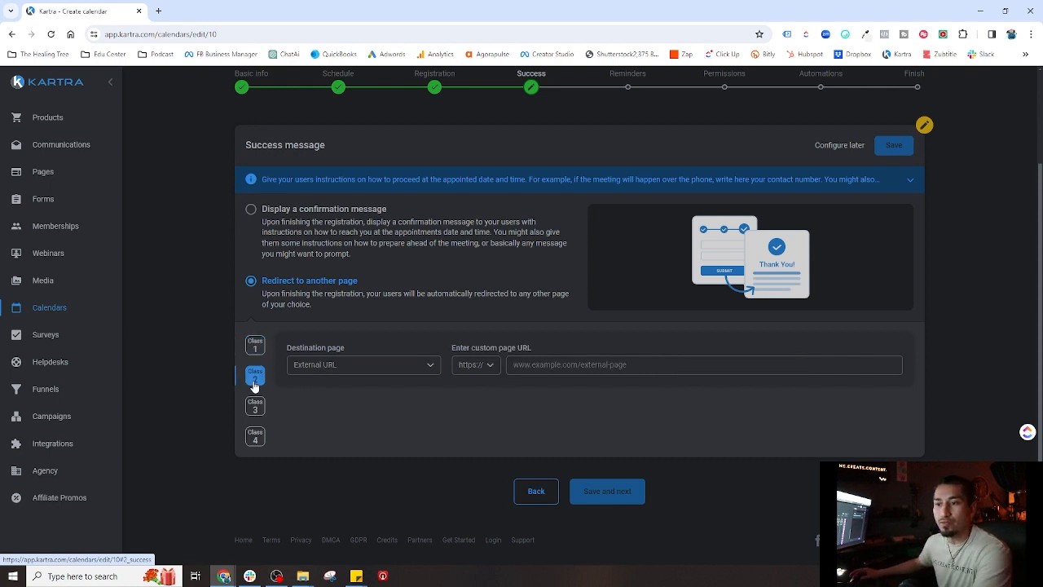
left_click(332, 363)
left_click(333, 407)
left_click(530, 365)
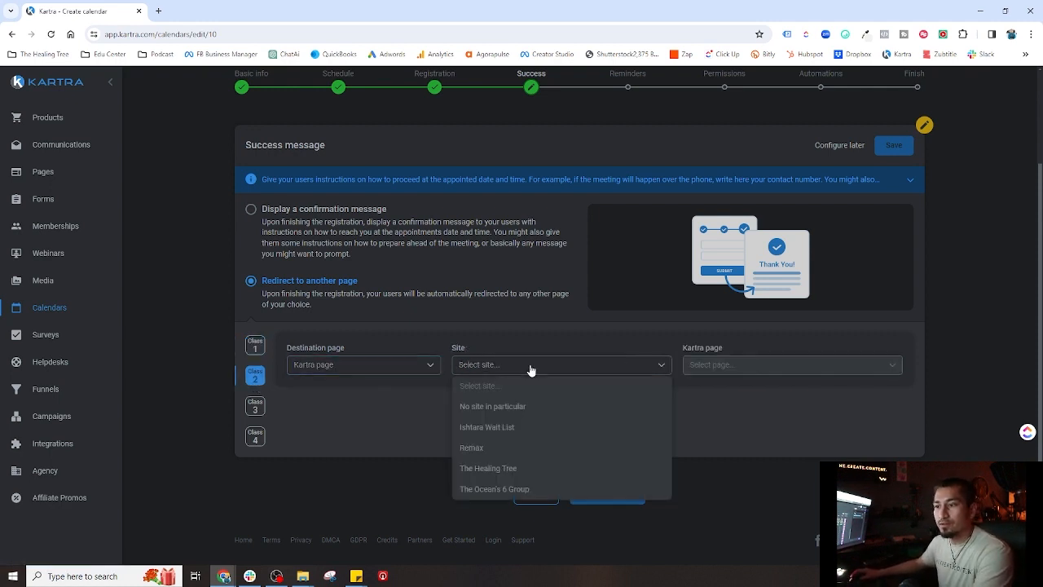
left_click(488, 470)
left_click(738, 366)
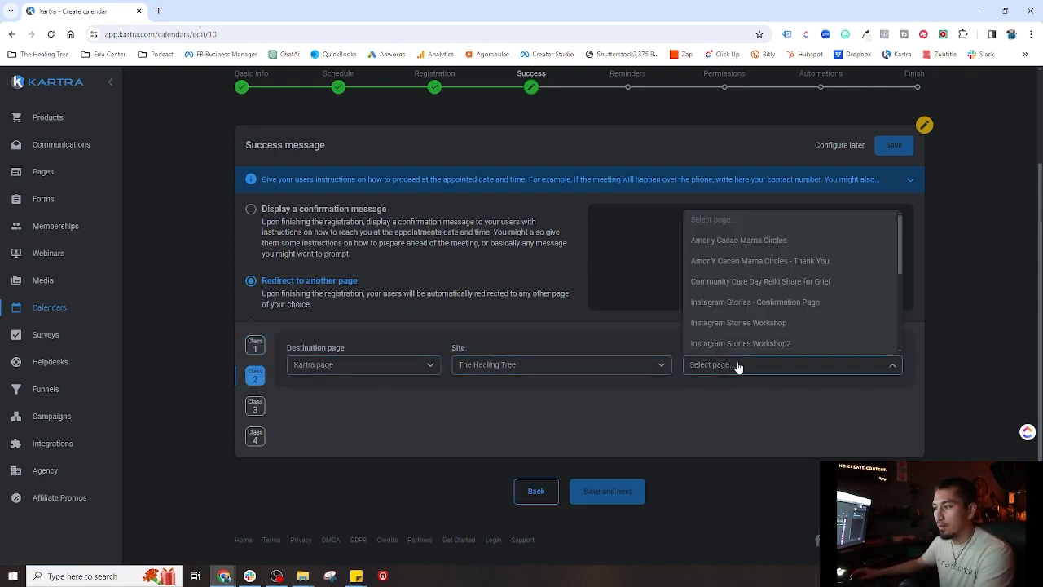
scroll(729, 330, "down", 2)
left_click(726, 320)
- Redirect Class 3 to the Soulful Sunday Thank You Page on The Healing Tree
left_click(255, 406)
left_click(362, 365)
left_click(364, 407)
left_click(522, 365)
left_click(493, 469)
left_click(731, 365)
left_click(726, 281)
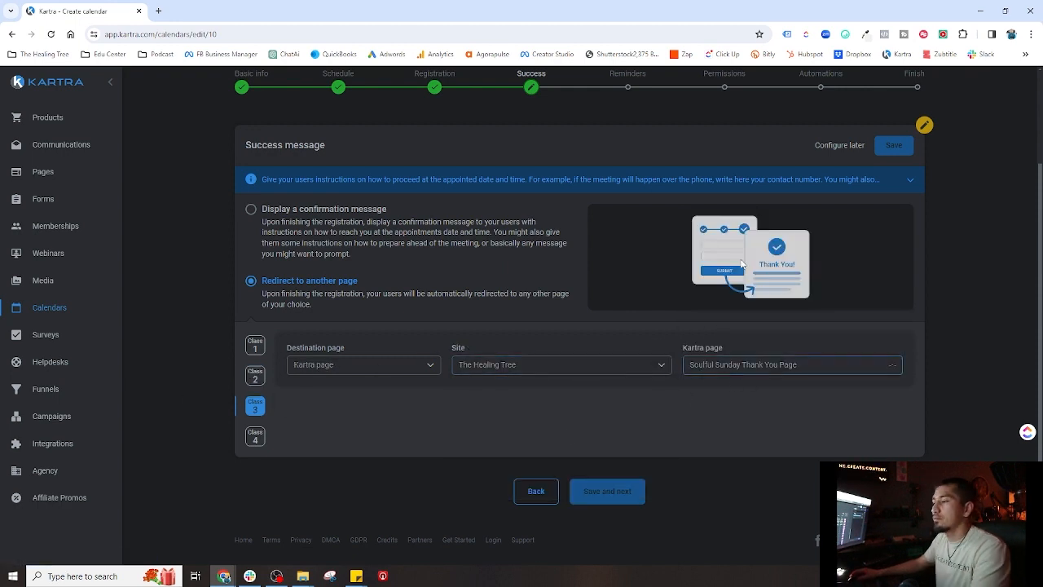
- Redirect Class 4 to the Soulful Sunday Thank You Page on The Healing Tree
left_click(255, 436)
left_click(357, 365)
left_click(356, 406)
left_click(488, 468)
left_click(733, 364)
left_click(725, 277)
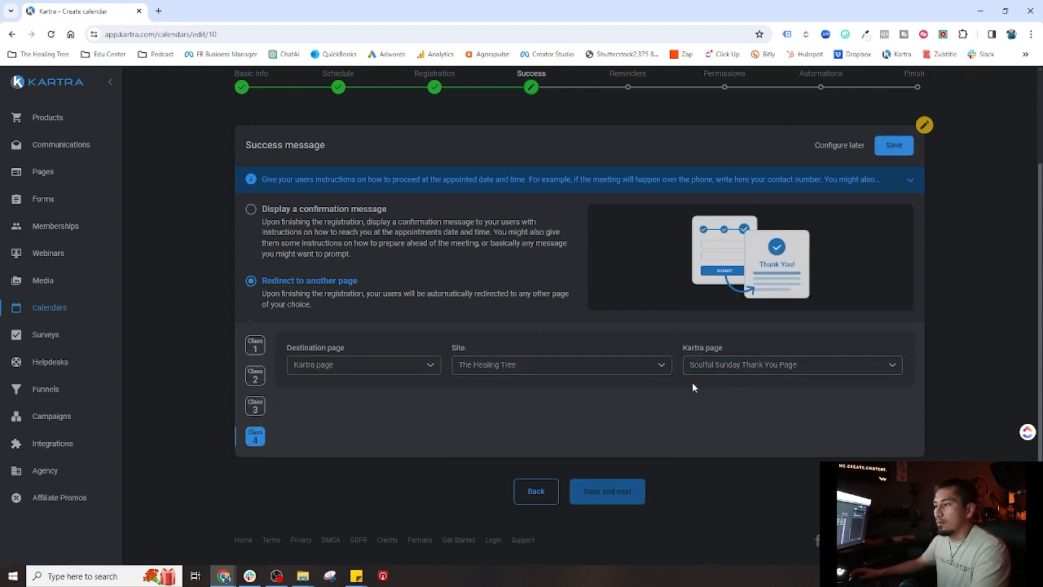
scroll(528, 420, "up", 1)
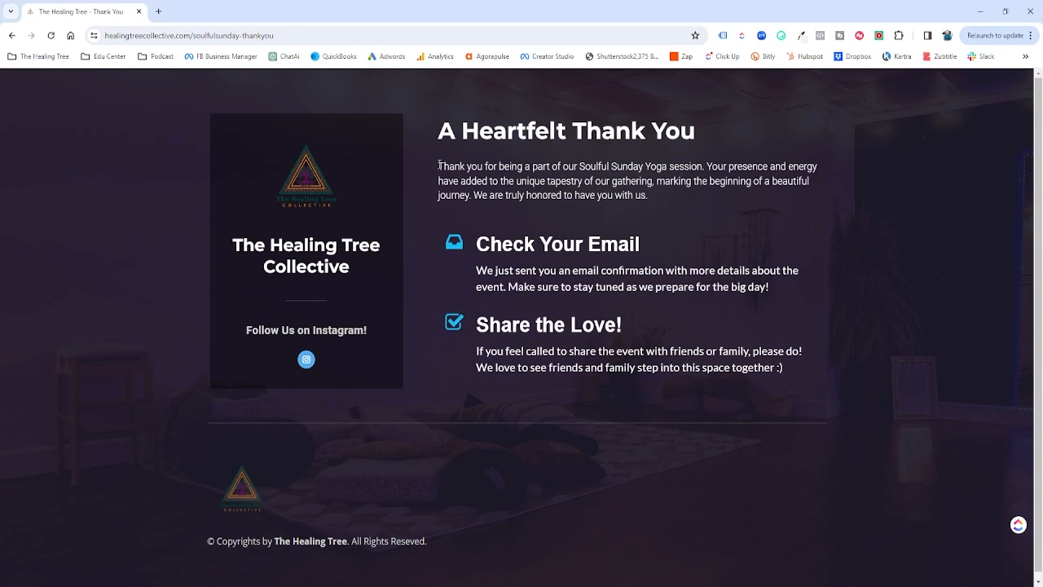
left_click_drag(438, 165, 670, 200)
left_click(609, 234)
left_click_drag(478, 244, 668, 244)
left_click(645, 258)
left_click_drag(476, 270, 803, 299)
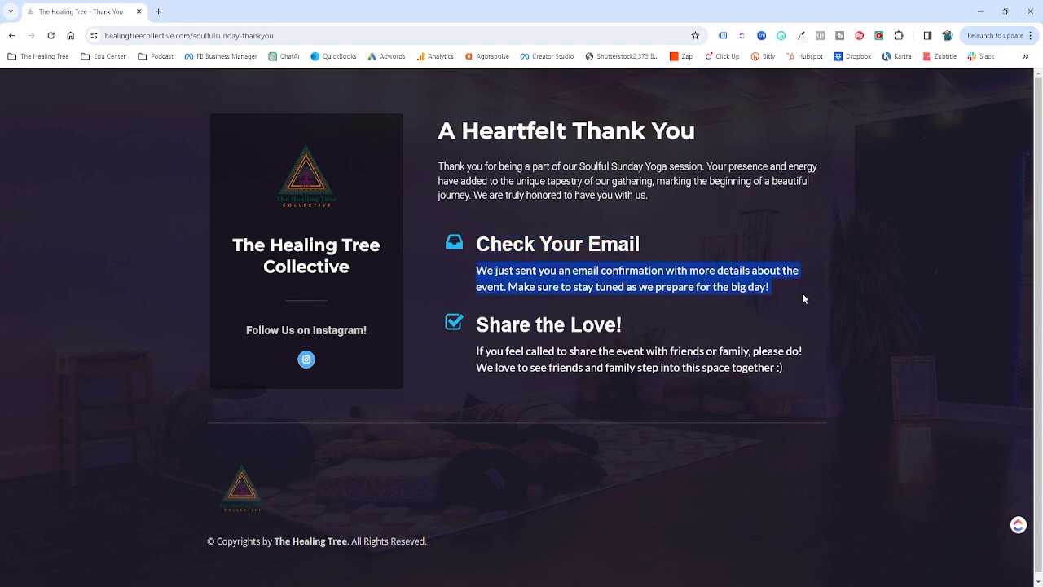
left_click(802, 298)
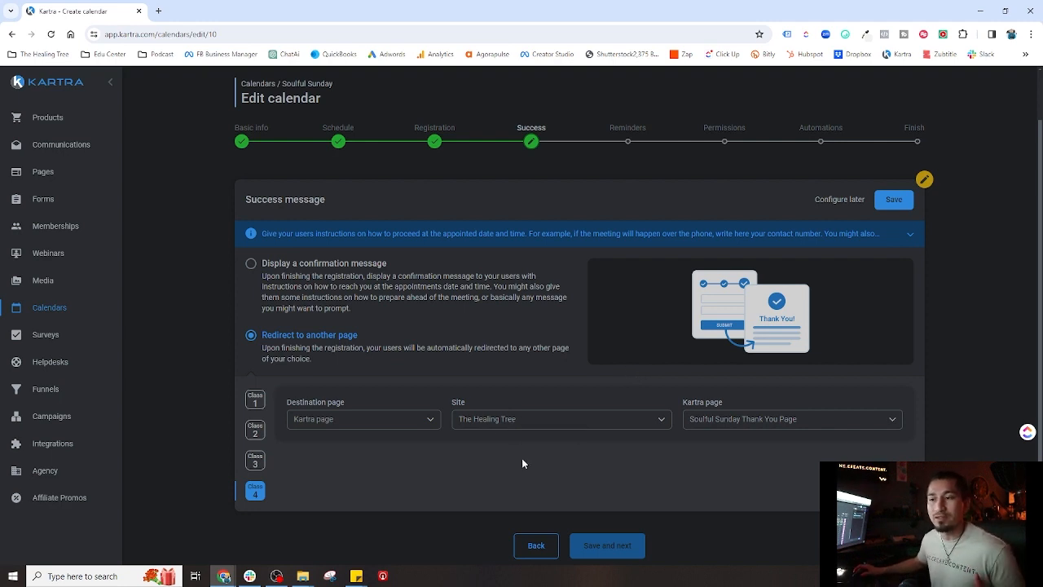
- Save the Success step's class redirects and advance to the Reminders step
scroll(556, 451, "up", 1)
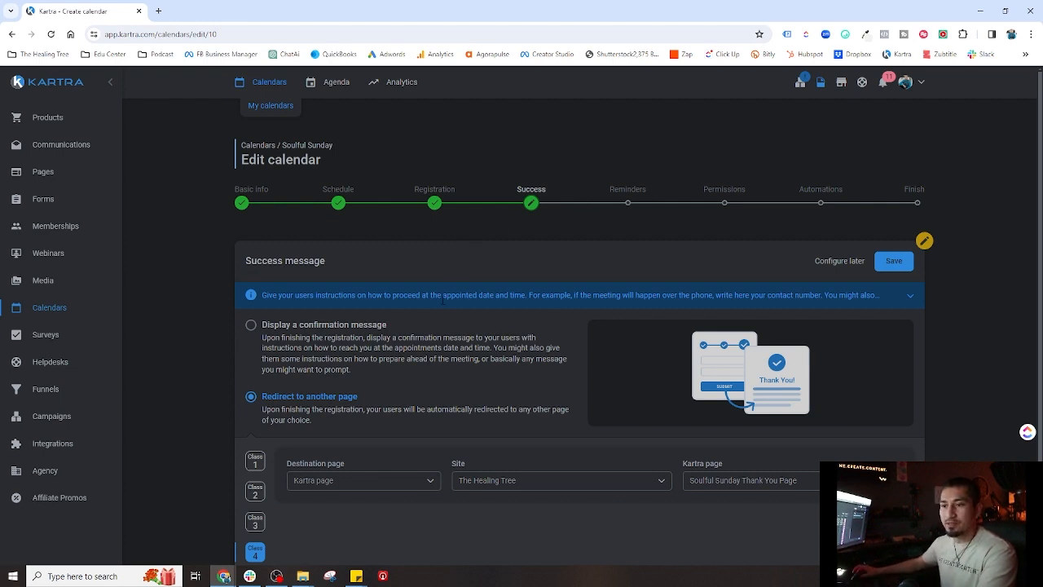
scroll(459, 330, "down", 1)
scroll(460, 329, "down", 3)
scroll(416, 308, "up", 4)
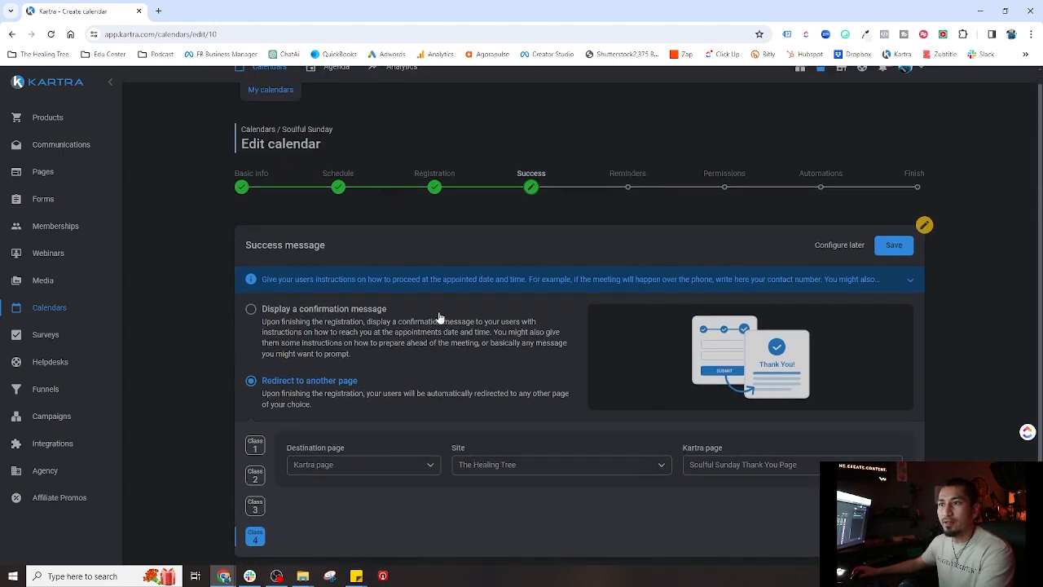
scroll(550, 306, "down", 2)
left_click(895, 145)
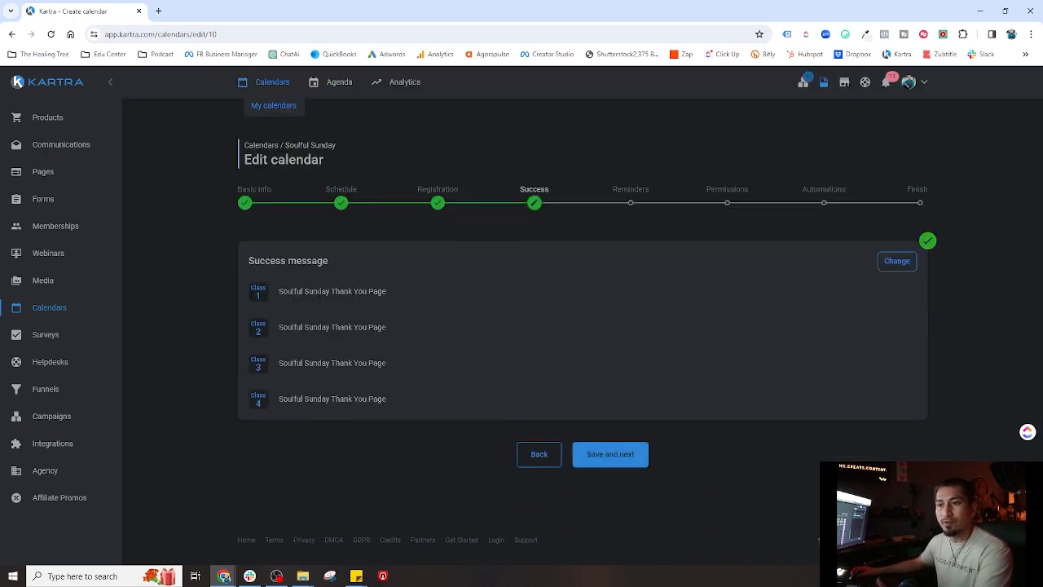
left_click(616, 456)
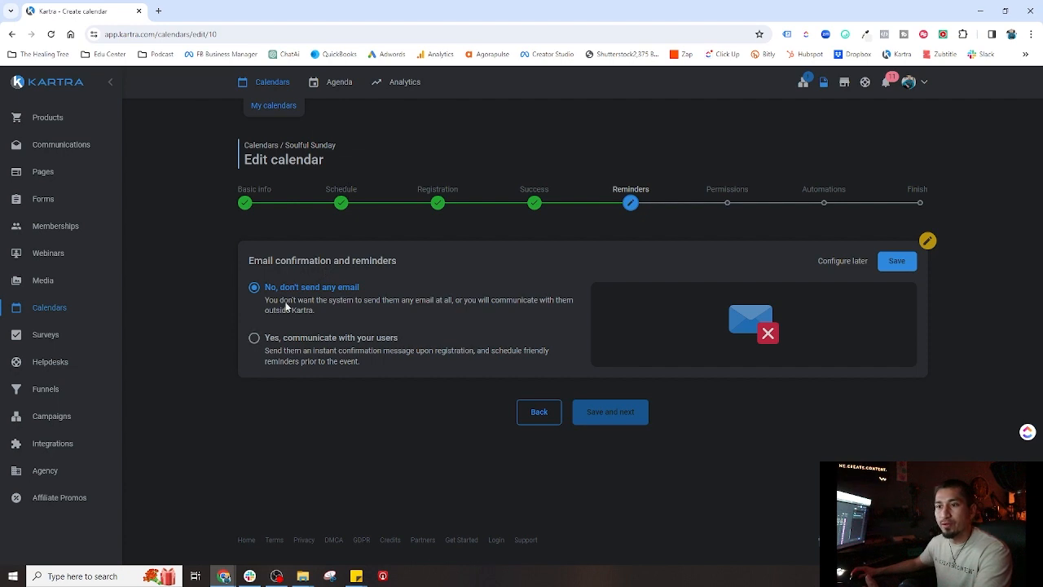
- Choose 'Yes, communicate with your users' and set the email gateway to KartraMail
left_click(278, 350)
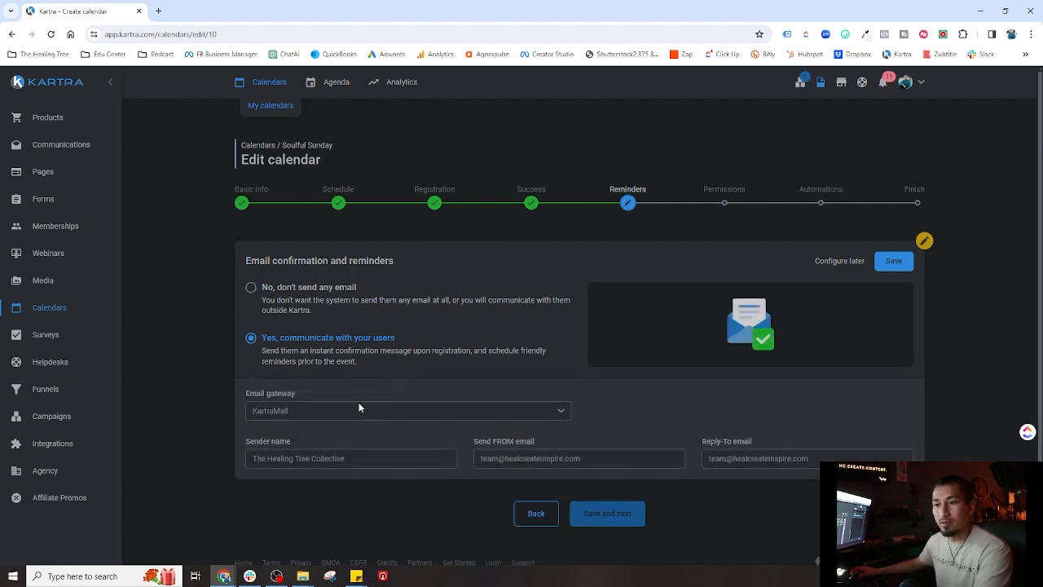
left_click(333, 418)
left_click(293, 450)
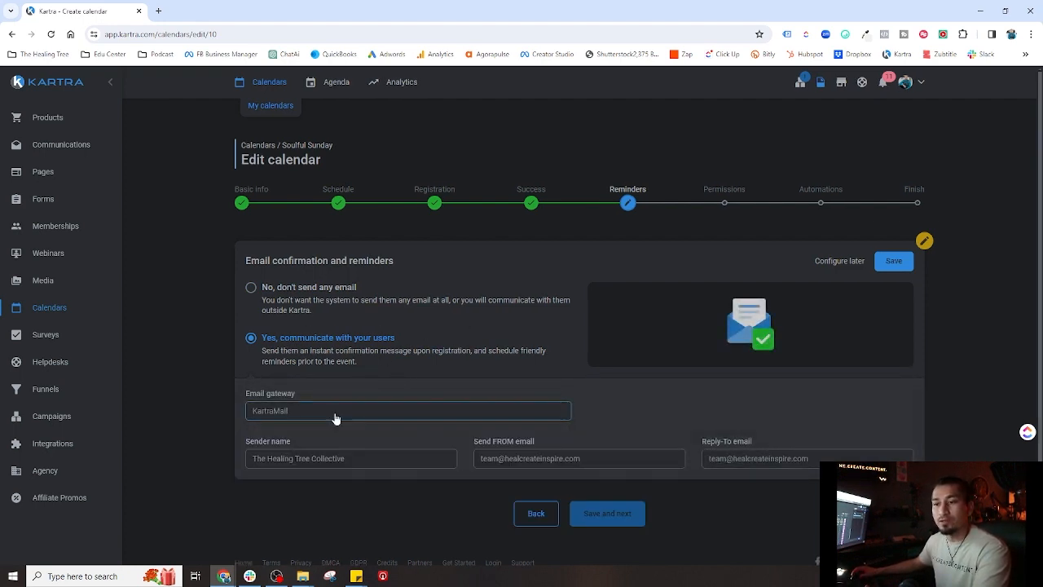
scroll(349, 391, "down", 1)
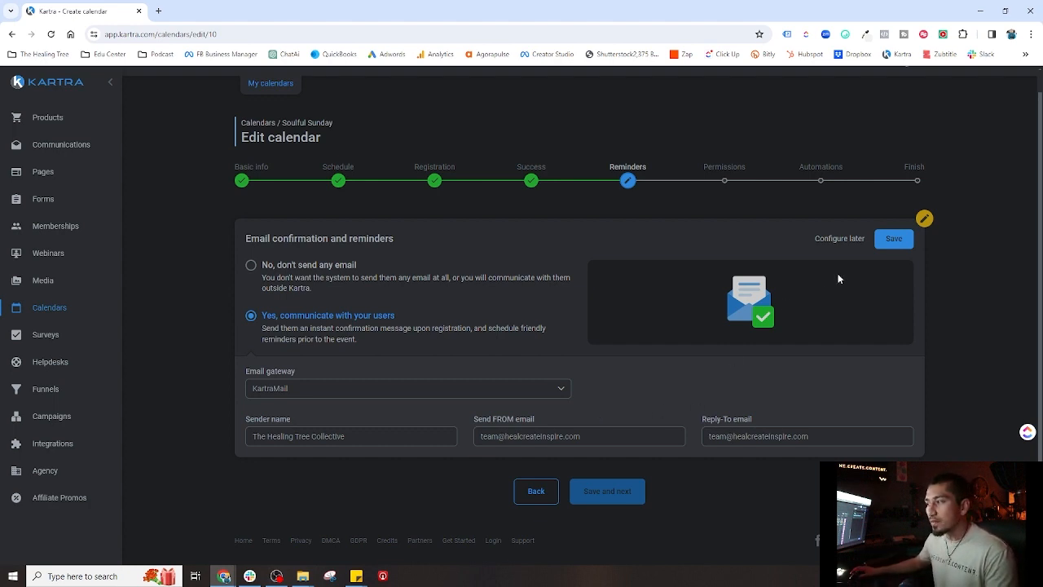
- Save the sender settings, then enable email reminders and the booking confirmation email
left_click(893, 239)
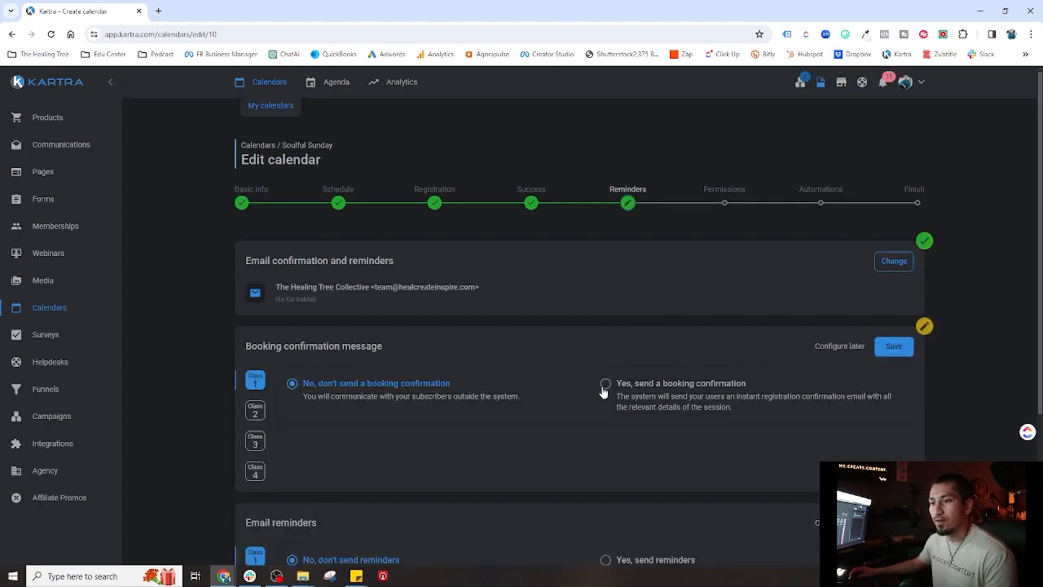
scroll(480, 356, "down", 2)
scroll(426, 383, "down", 1)
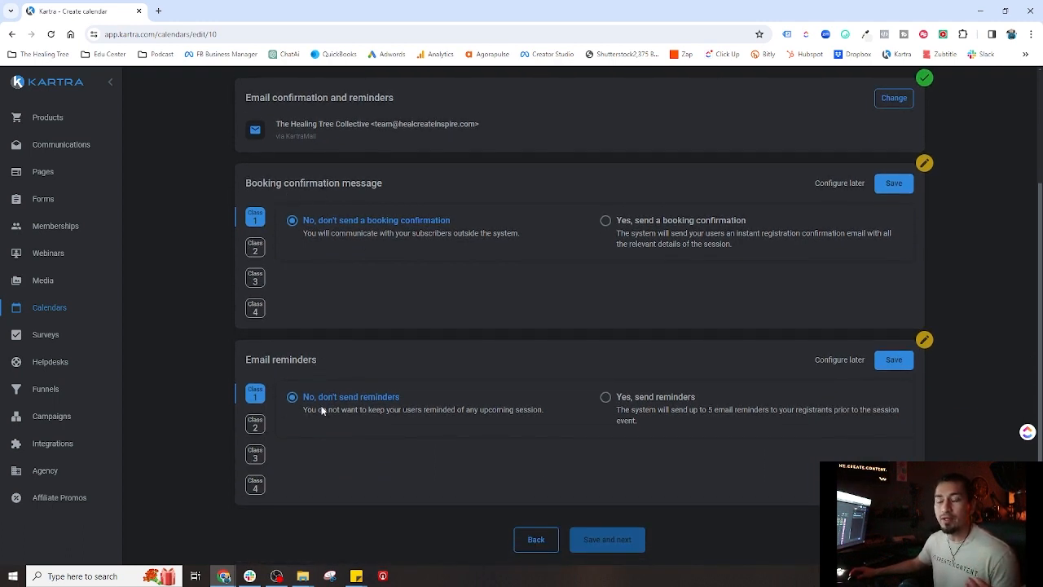
left_click(604, 398)
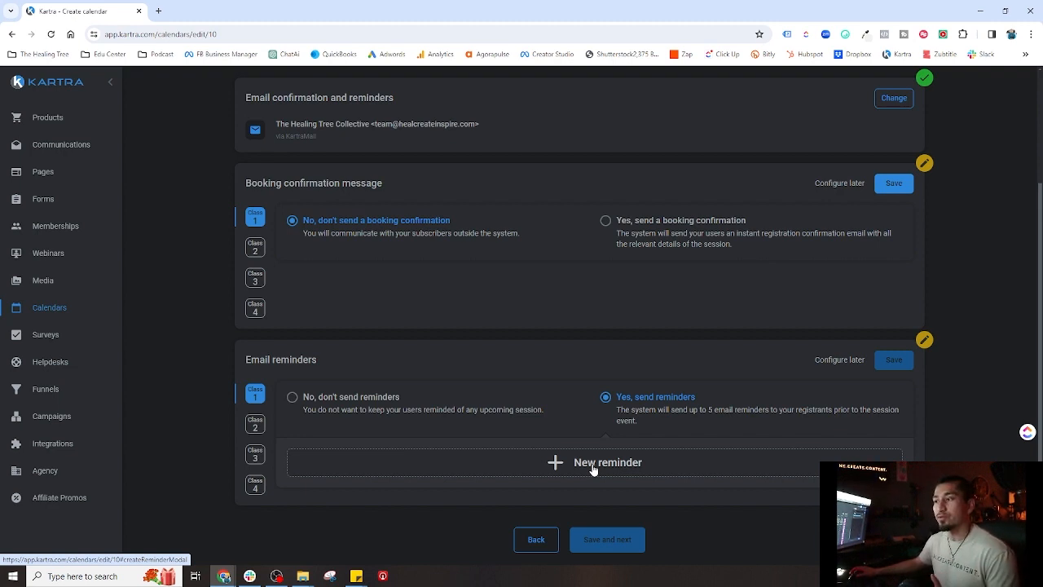
left_click(605, 220)
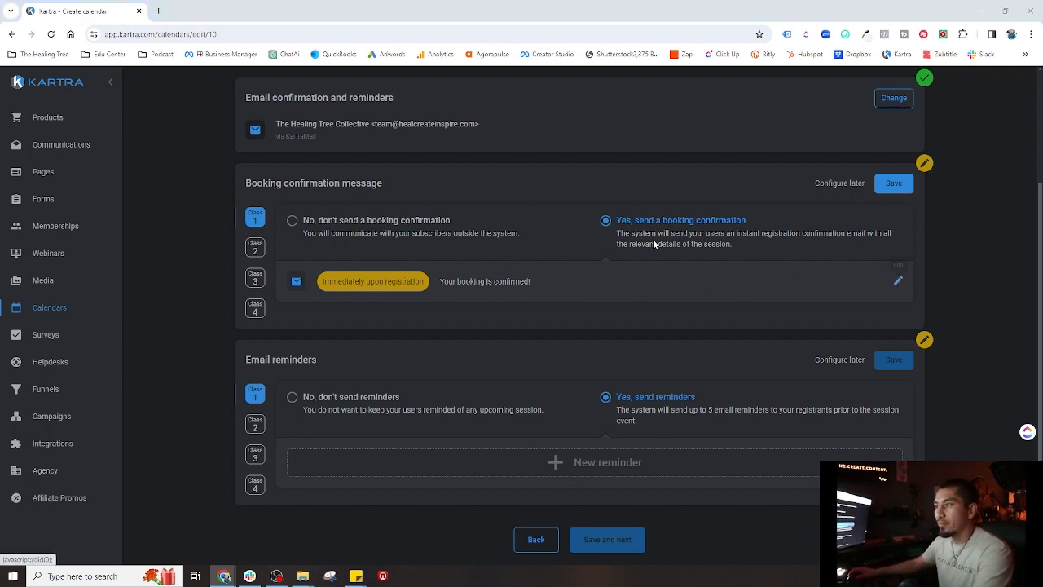
left_click(624, 222)
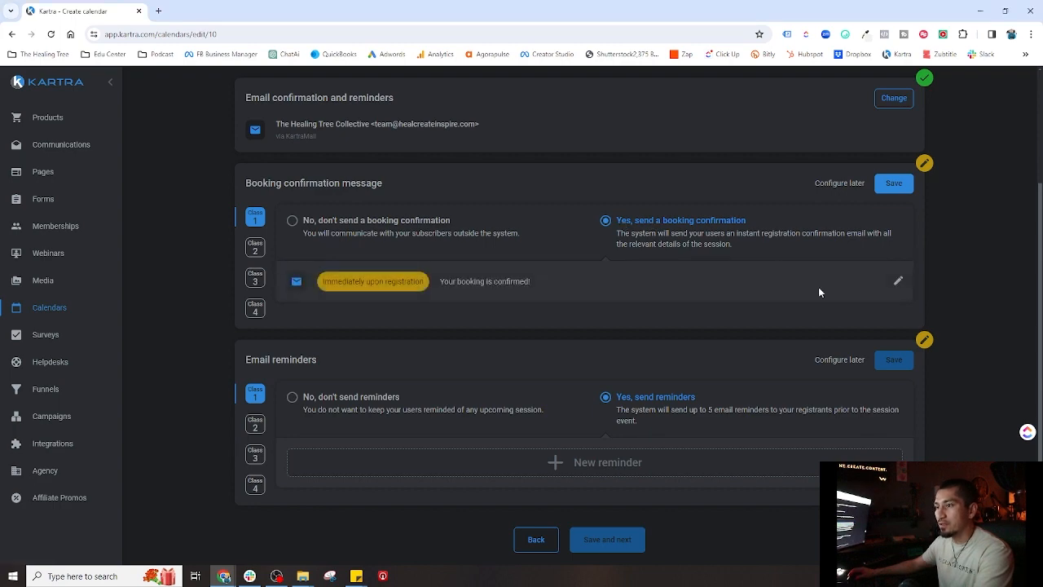
- Open the booking confirmation email for editing and look over its settings
left_click(898, 283)
scroll(373, 228, "down", 2)
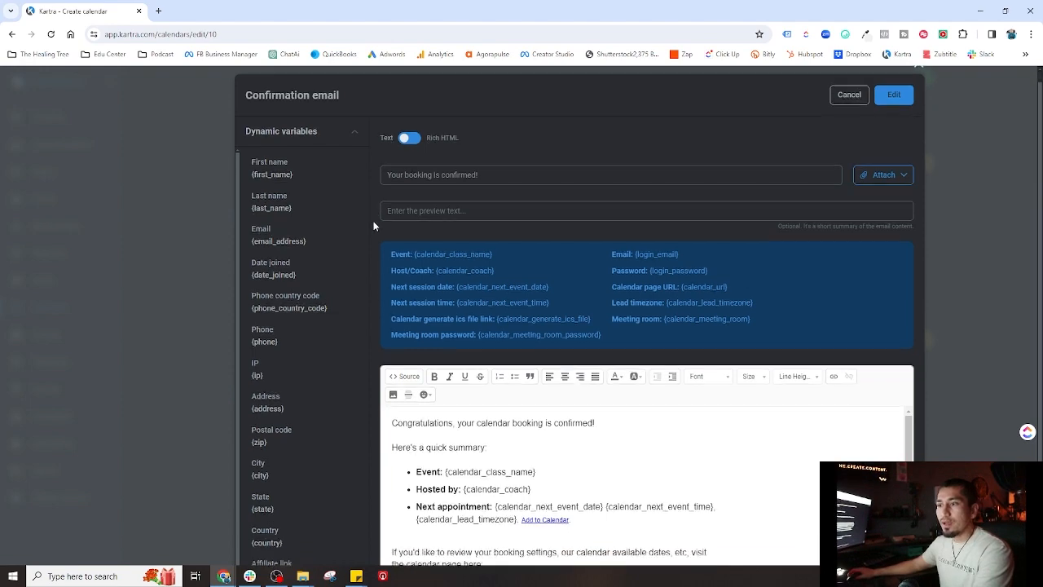
scroll(371, 236, "up", 2)
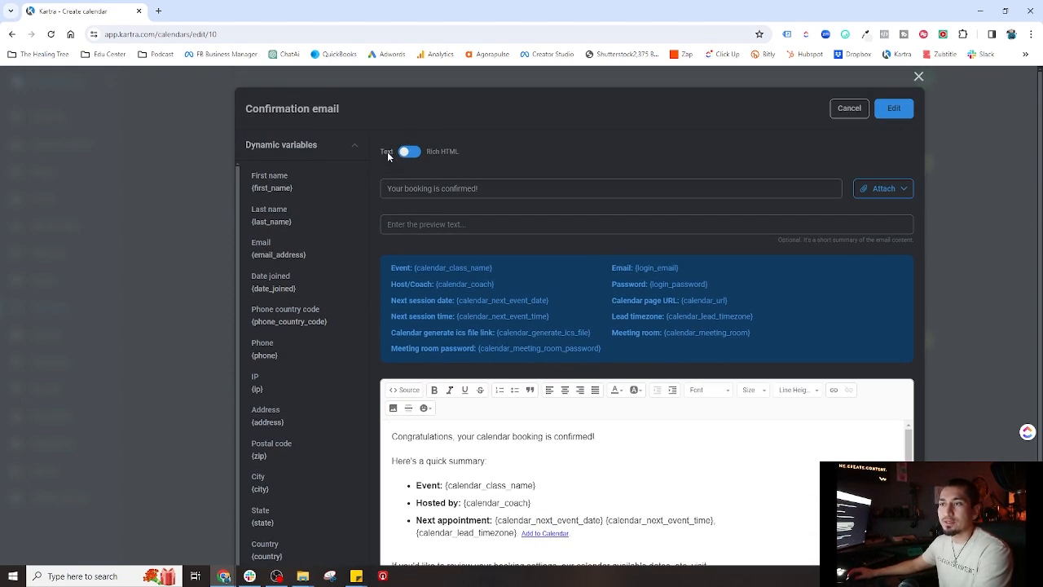
scroll(553, 375, "down", 2)
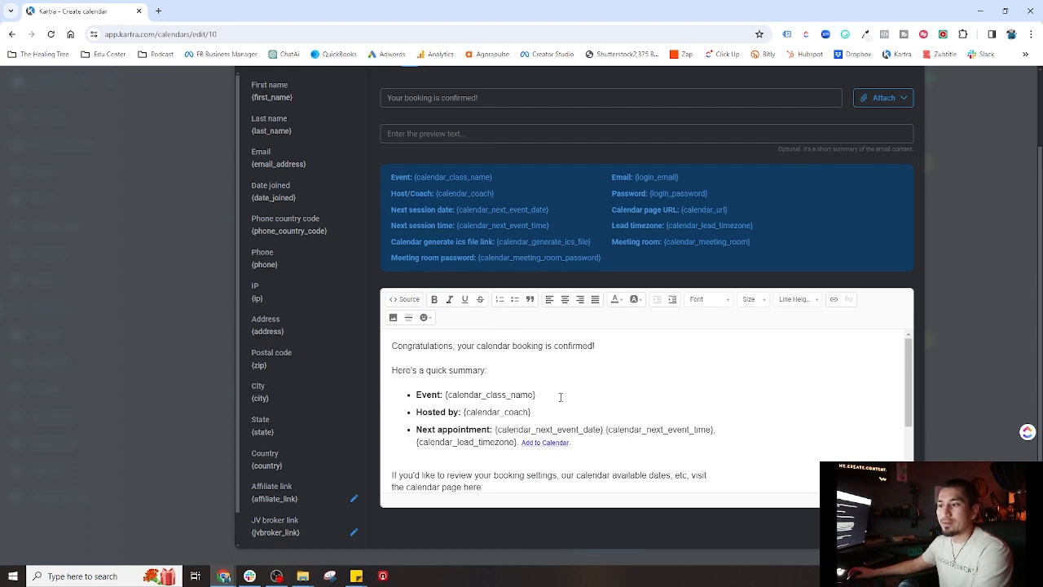
scroll(560, 397, "up", 1)
scroll(564, 434, "down", 2)
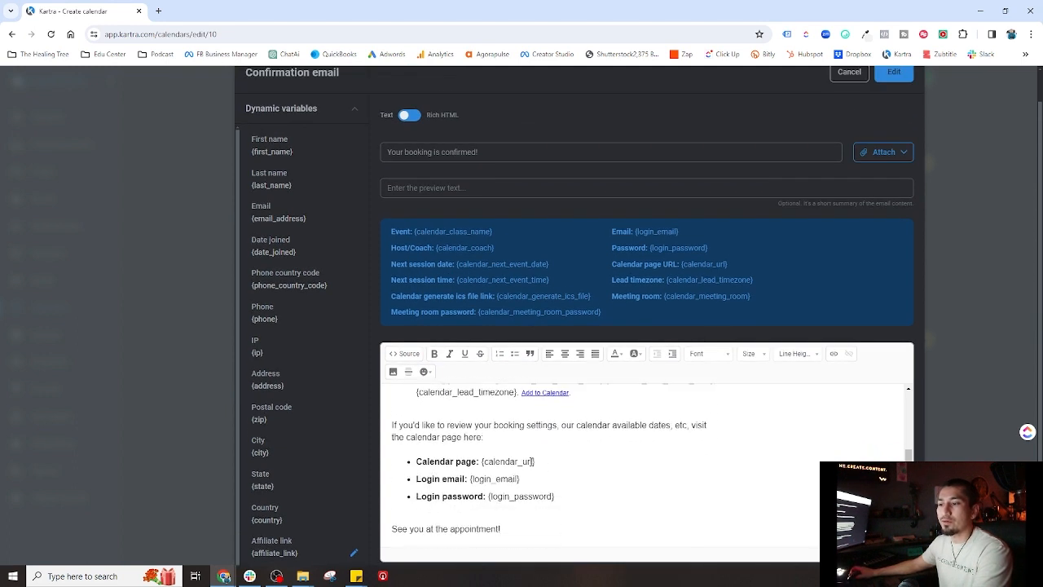
scroll(564, 440, "up", 2)
- Switch the confirmation email to Rich HTML and browse the Full templates gallery
left_click(411, 118)
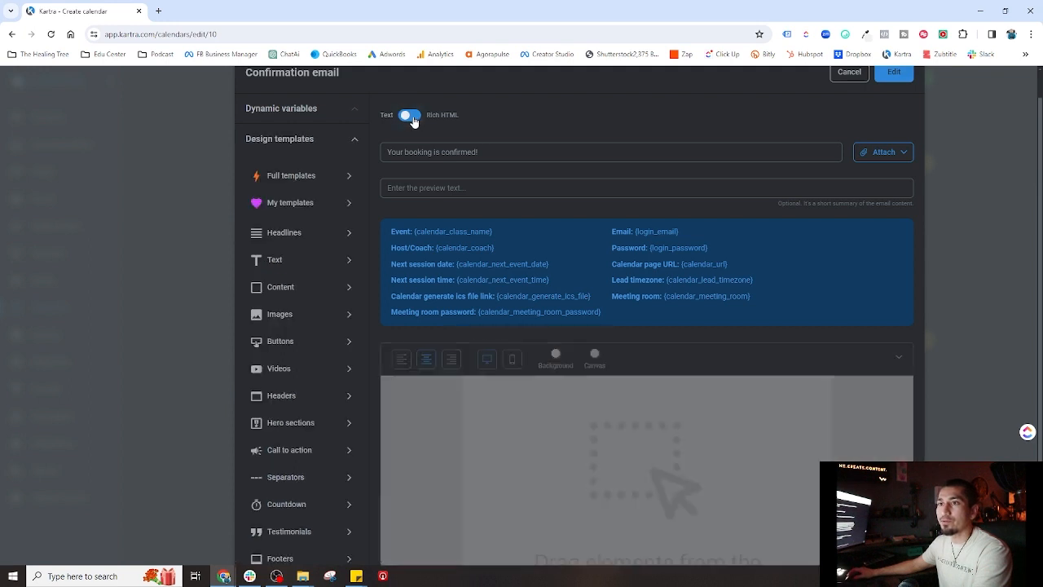
scroll(344, 299, "down", 1)
scroll(344, 299, "down", 2)
scroll(334, 277, "up", 3)
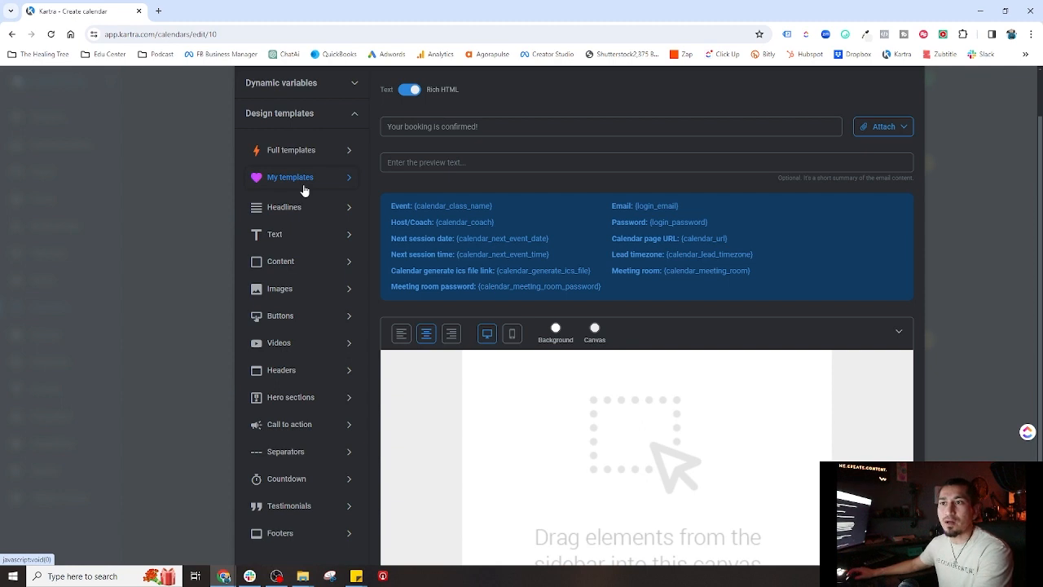
left_click(308, 153)
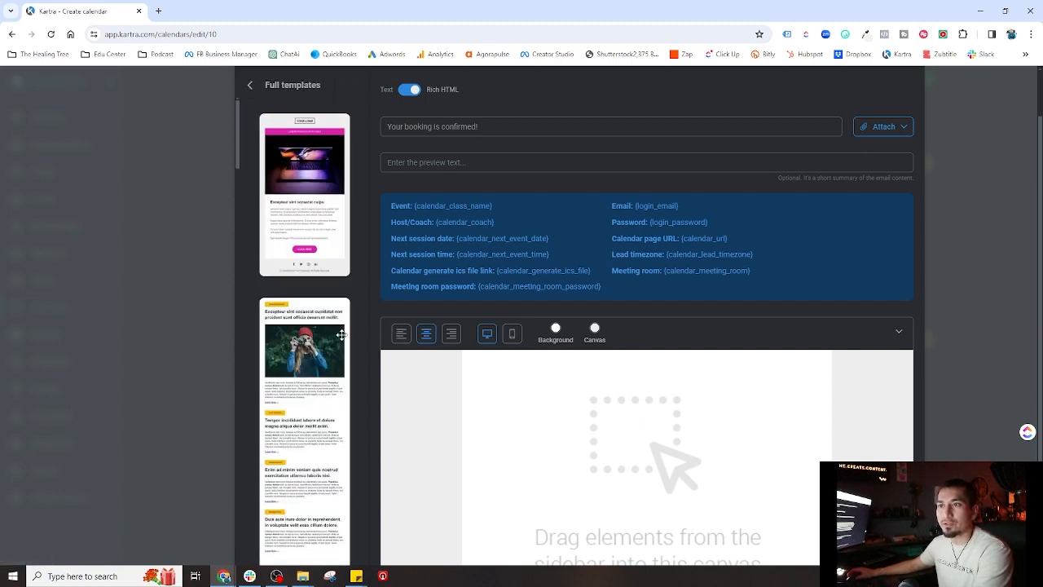
- Scroll through the Full templates gallery of ready-made email designs
scroll(391, 384, "down", 2)
scroll(323, 338, "down", 3)
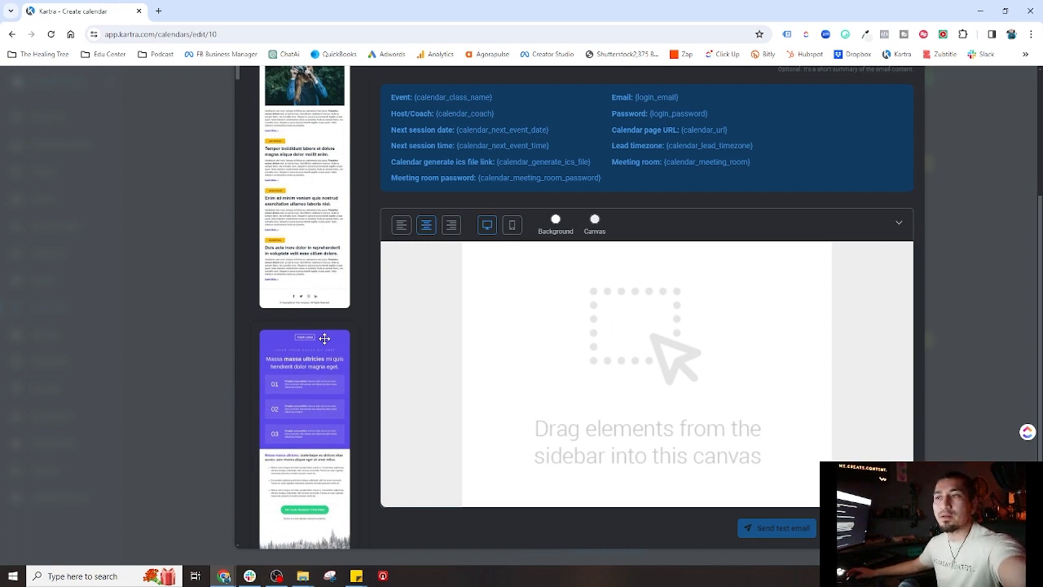
scroll(545, 329, "up", 3)
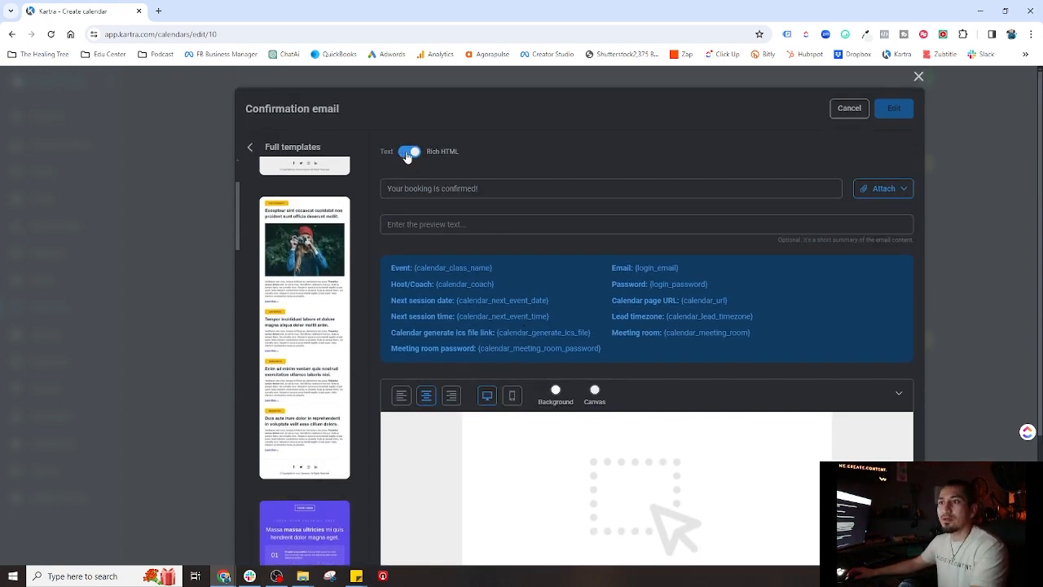
scroll(313, 371, "down", 3)
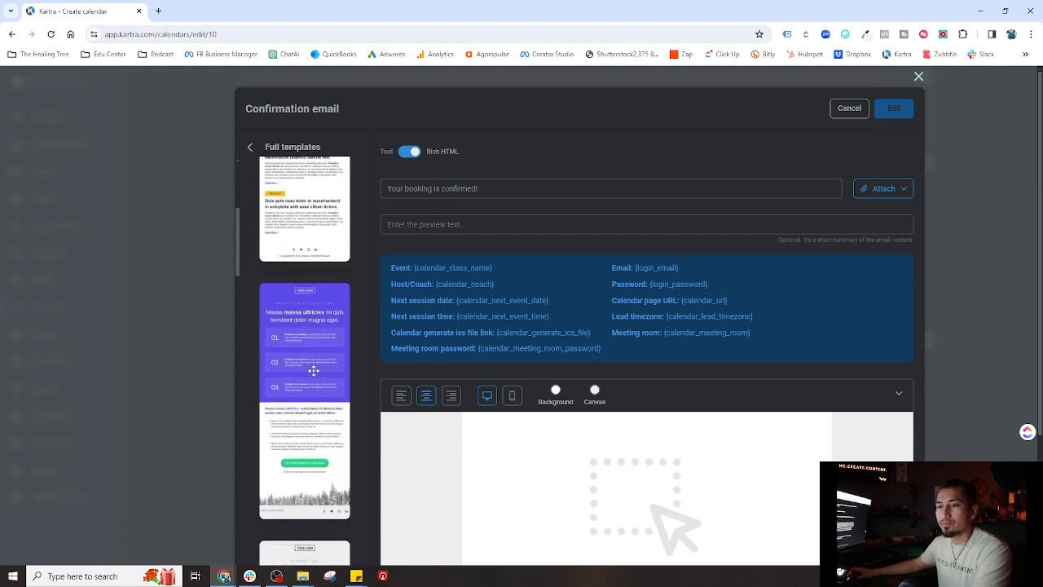
scroll(313, 371, "down", 5)
scroll(337, 394, "up", 6)
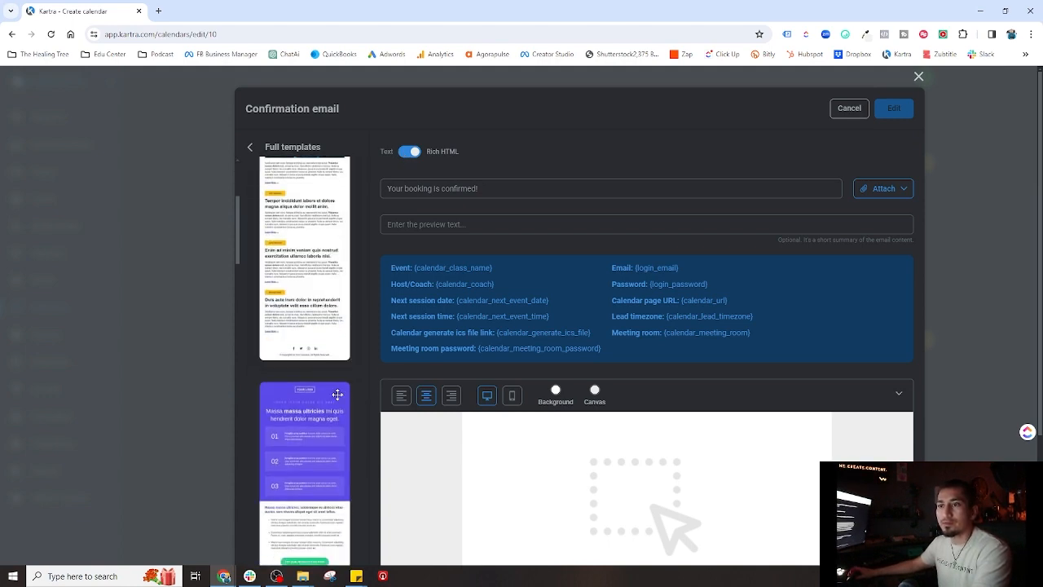
scroll(337, 394, "down", 5)
- Go back to the template categories and browse the Full templates again
left_click(250, 147)
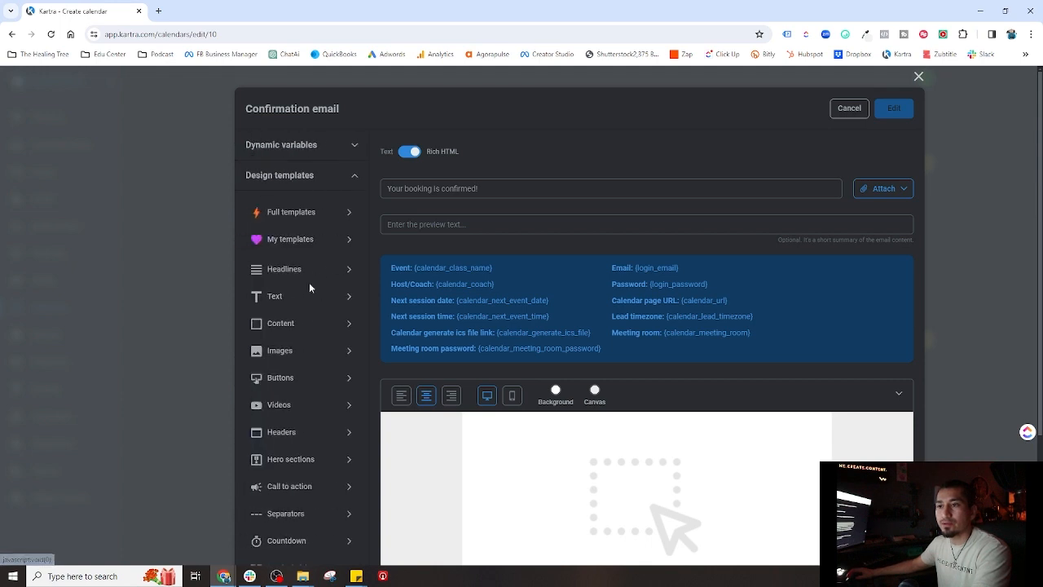
left_click(287, 212)
scroll(311, 312, "down", 5)
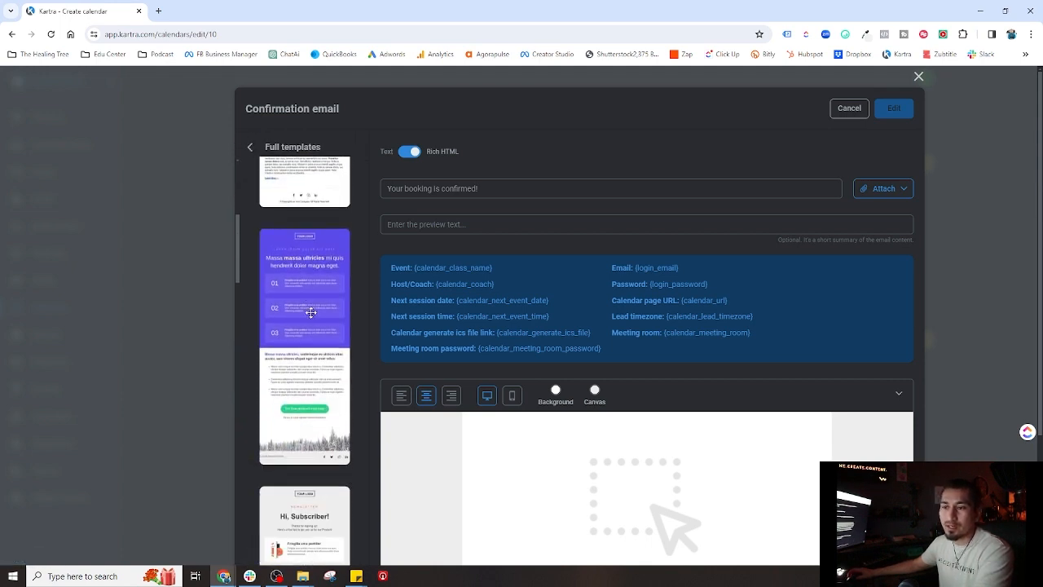
scroll(301, 367, "down", 3)
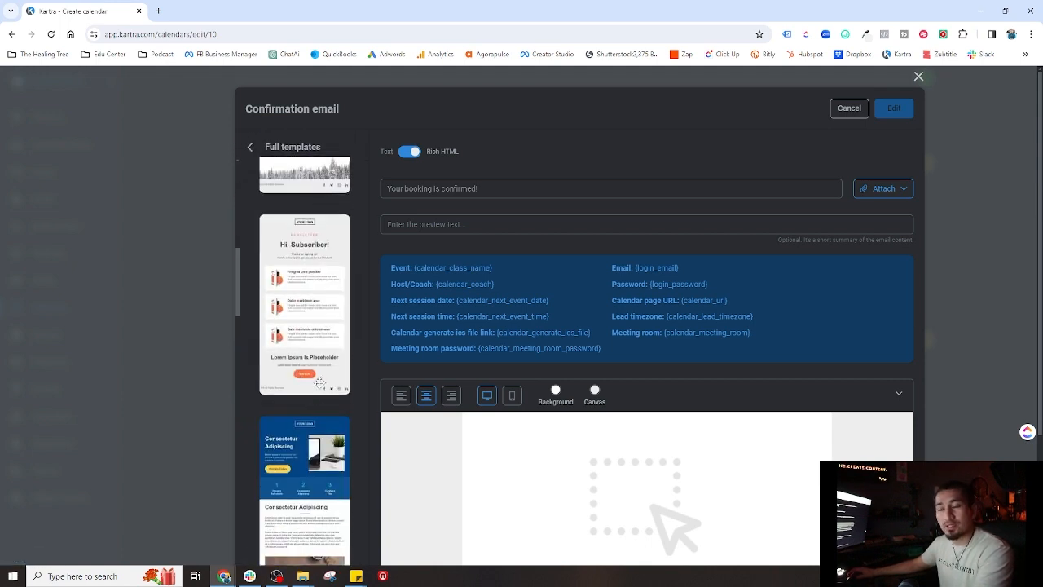
scroll(320, 383, "down", 5)
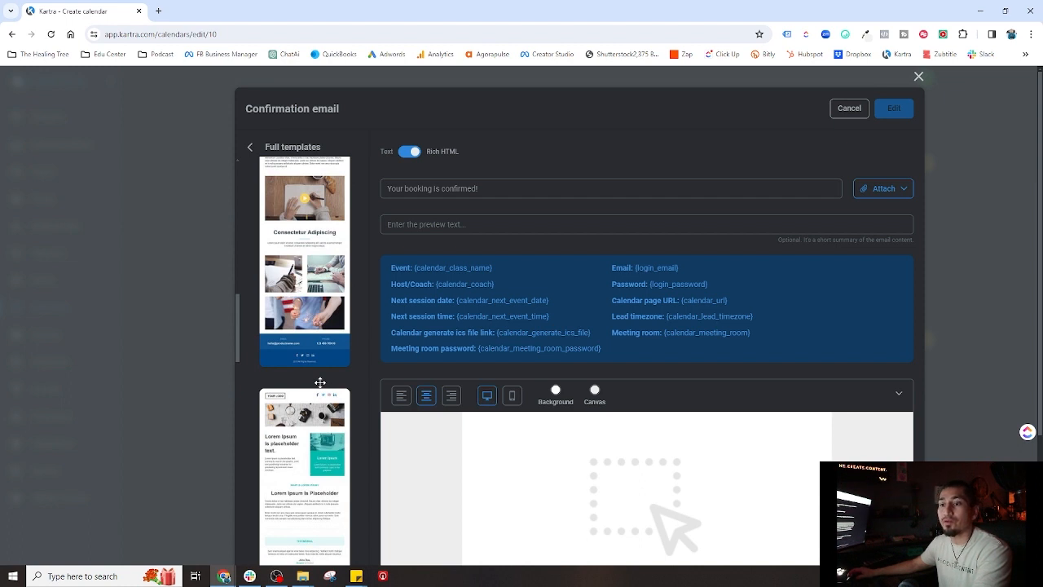
scroll(320, 382, "down", 5)
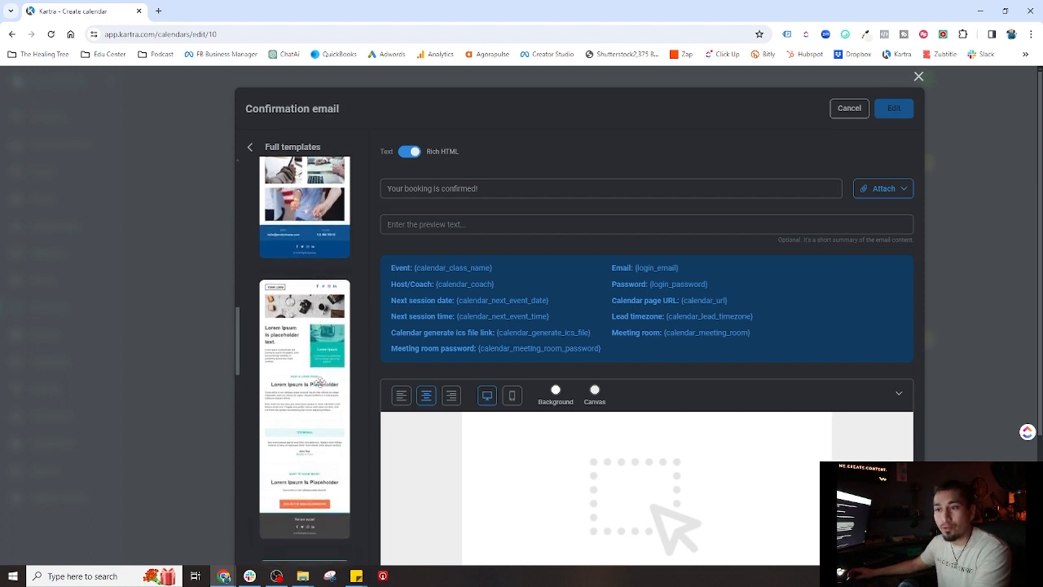
scroll(320, 382, "down", 8)
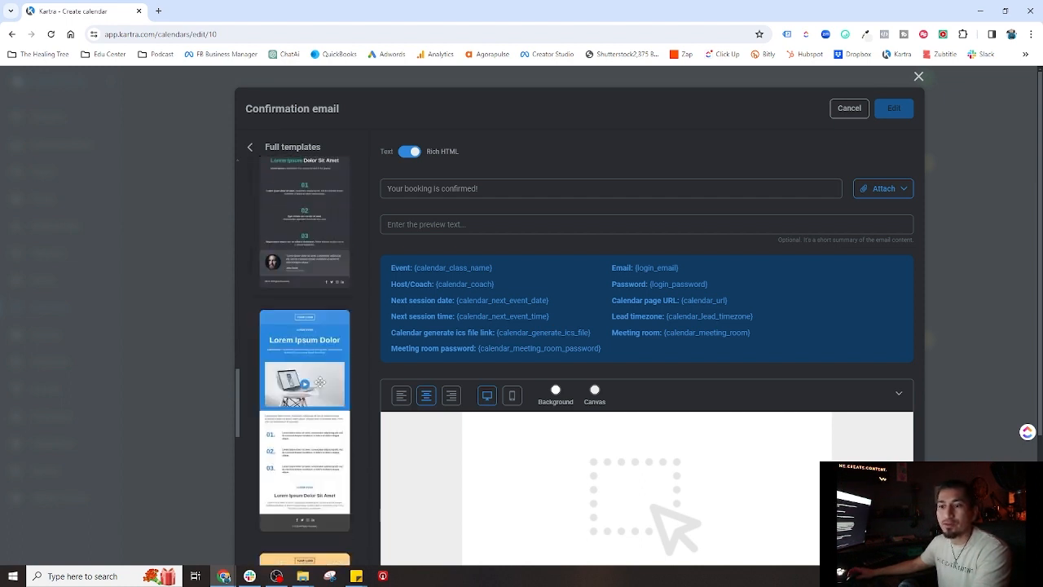
scroll(320, 382, "up", 5)
scroll(320, 382, "down", 10)
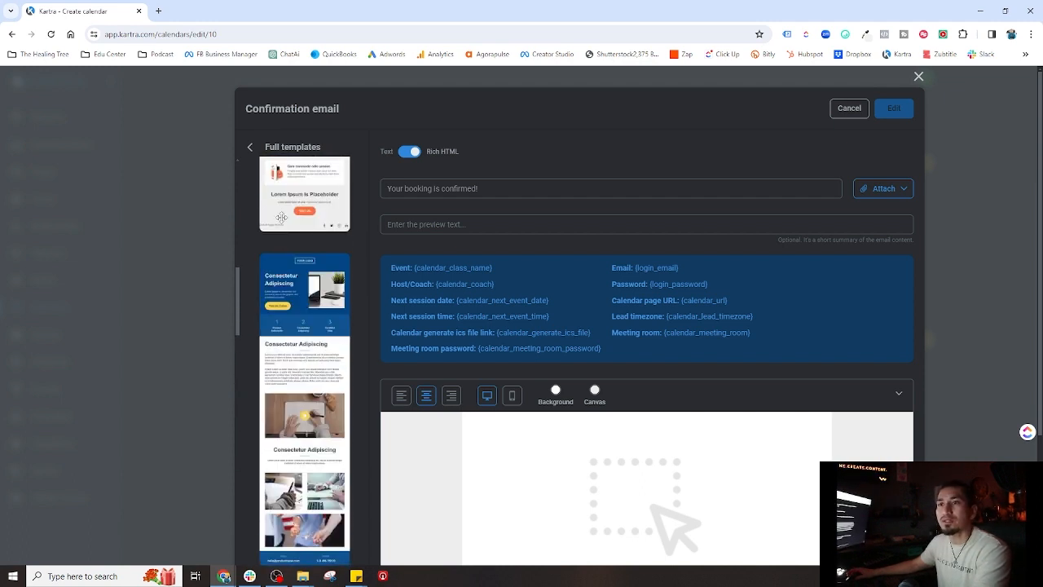
- Look through the ready-made headline blocks, then return to the template categories
left_click(250, 148)
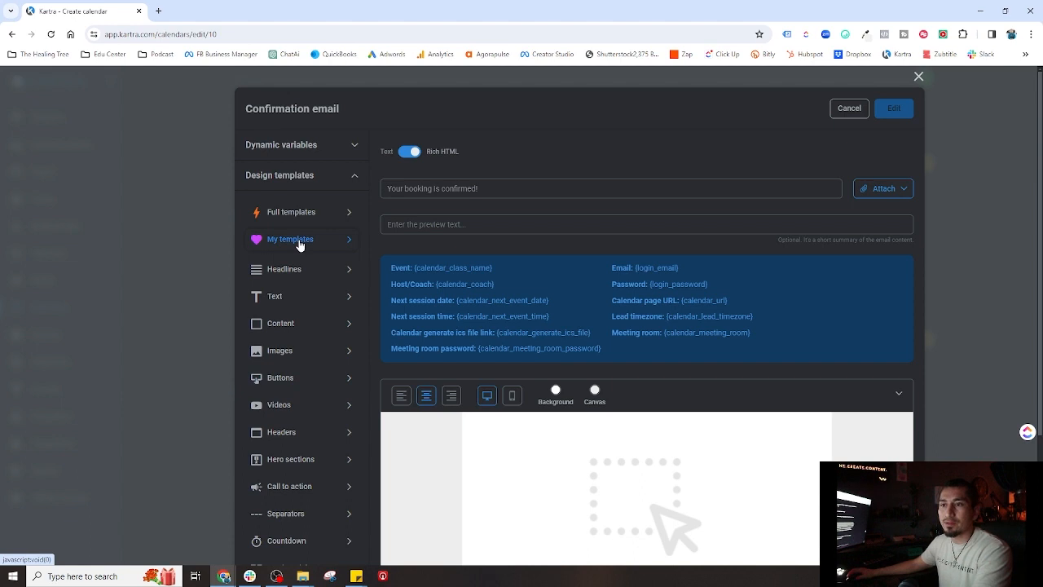
scroll(391, 342, "down", 2)
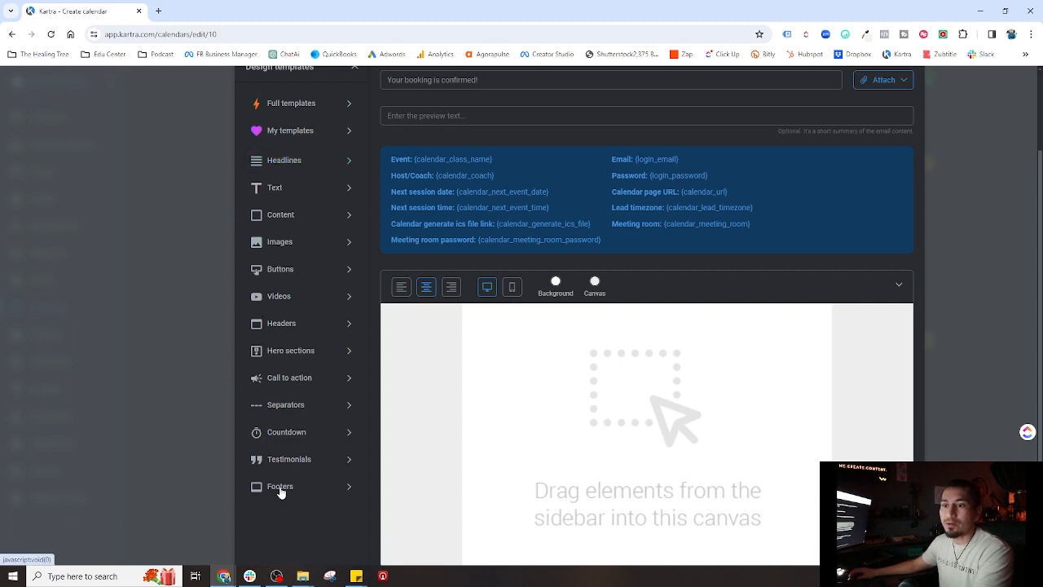
left_click(286, 161)
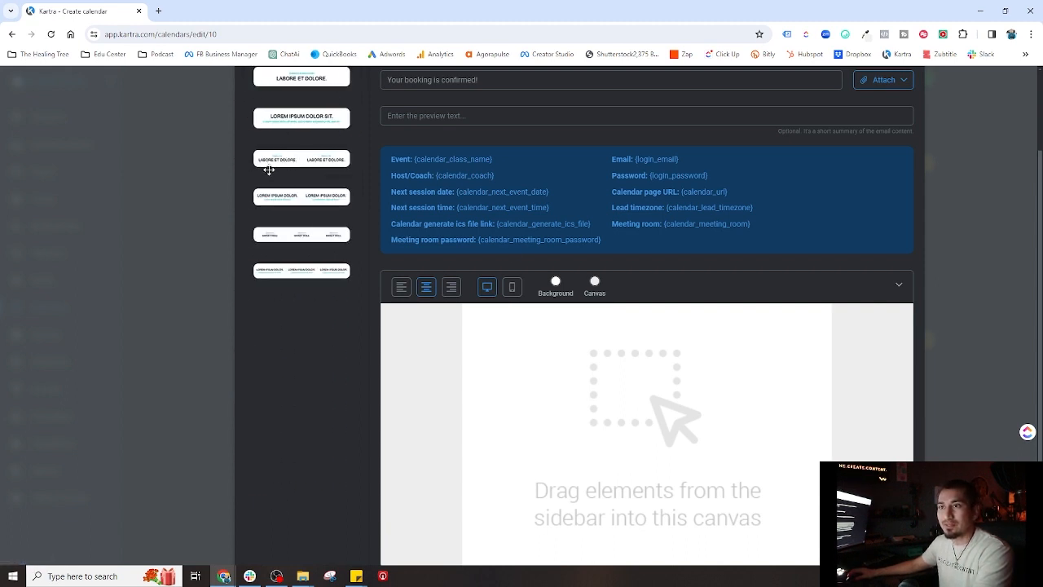
scroll(279, 155, "up", 2)
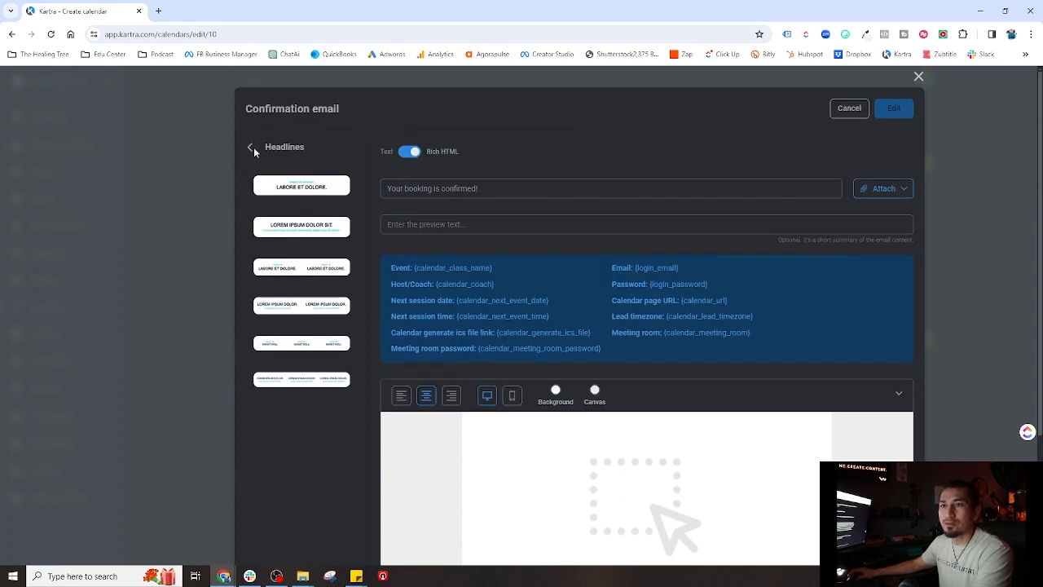
left_click(250, 147)
scroll(309, 325, "down", 2)
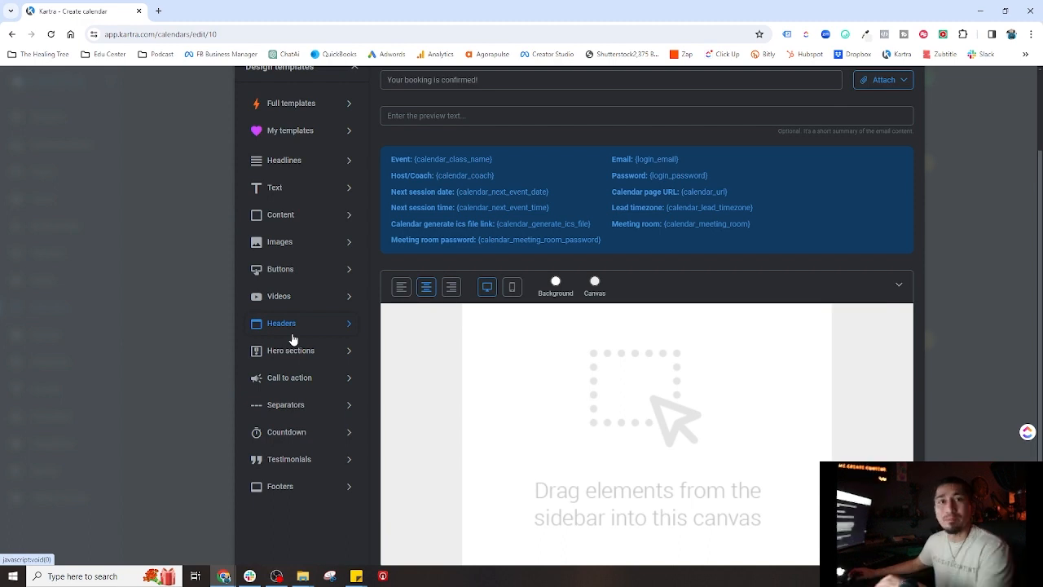
scroll(295, 343, "up", 2)
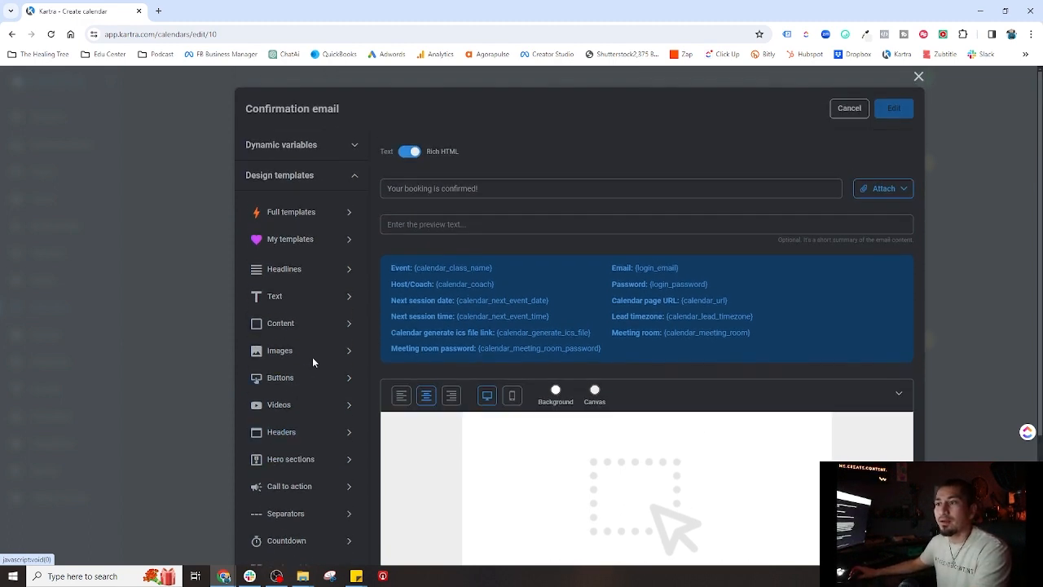
- Drag the saved Amor Y Cacao MSG 1 template from My templates onto the canvas
left_click(310, 238)
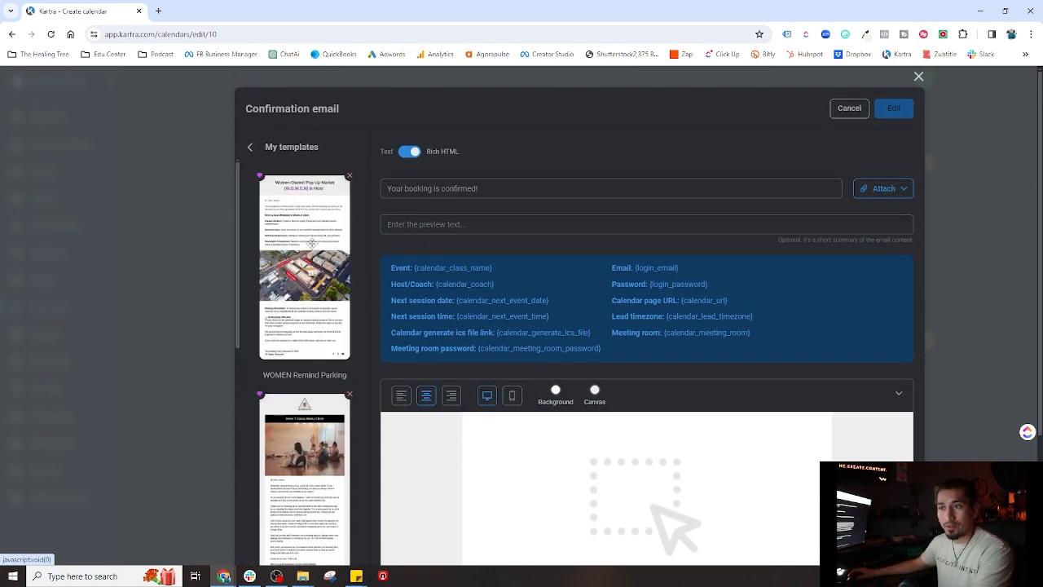
scroll(330, 281, "down", 3)
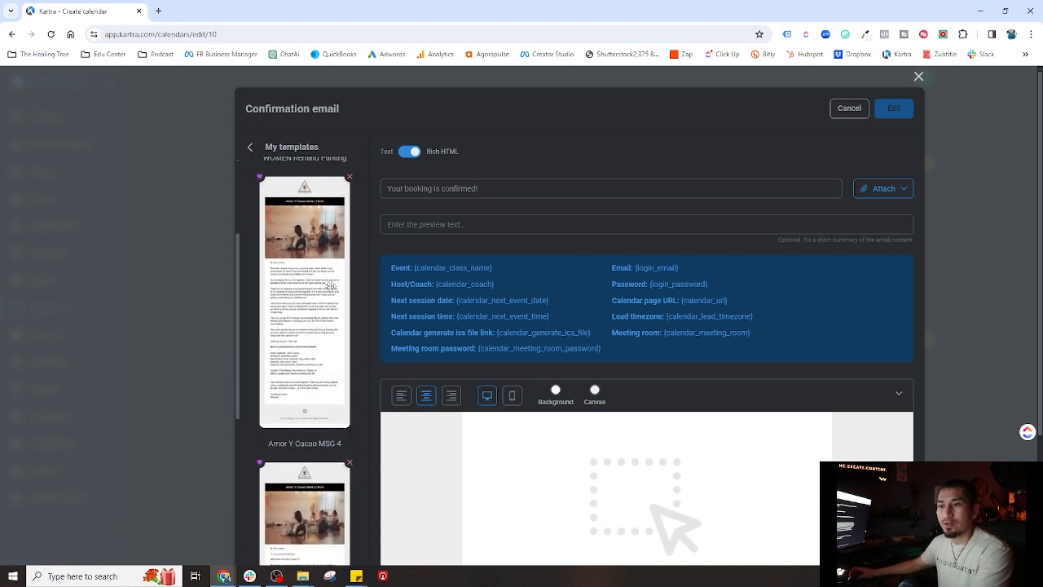
scroll(330, 285, "down", 8)
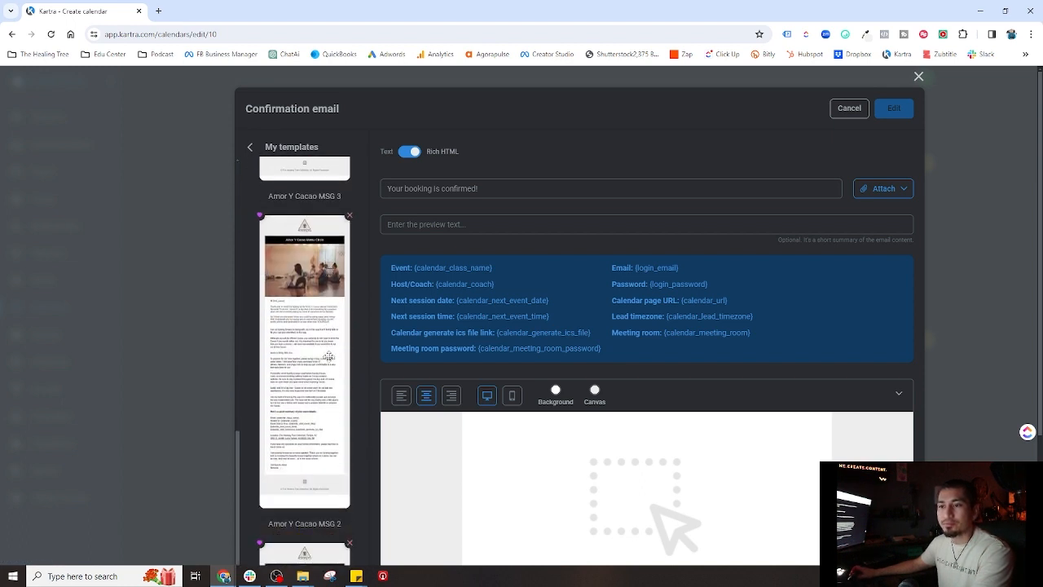
scroll(328, 358, "down", 4)
scroll(321, 363, "down", 2)
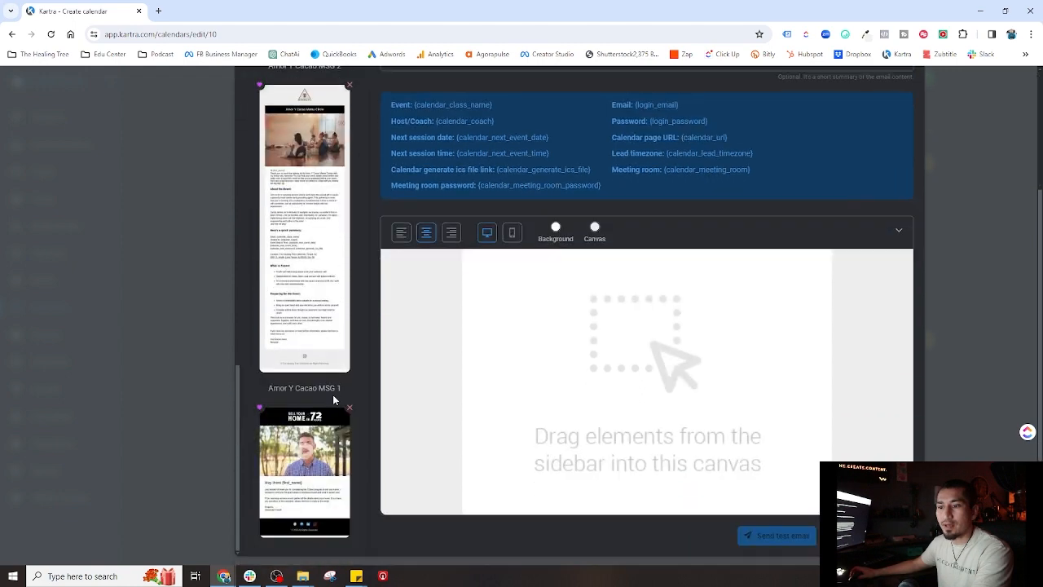
mouse_move(329, 332)
left_mouse_down()
mouse_move(356, 322)
mouse_move(601, 321)
mouse_move(648, 305)
left_mouse_up()
- Select the template's body text for editing
scroll(448, 395, "down", 8)
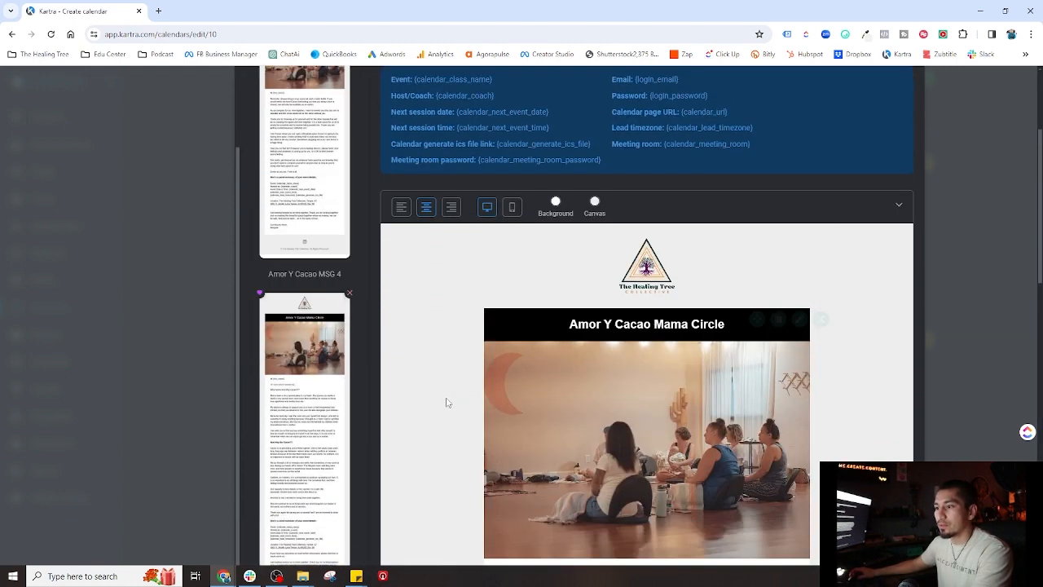
left_click(542, 236)
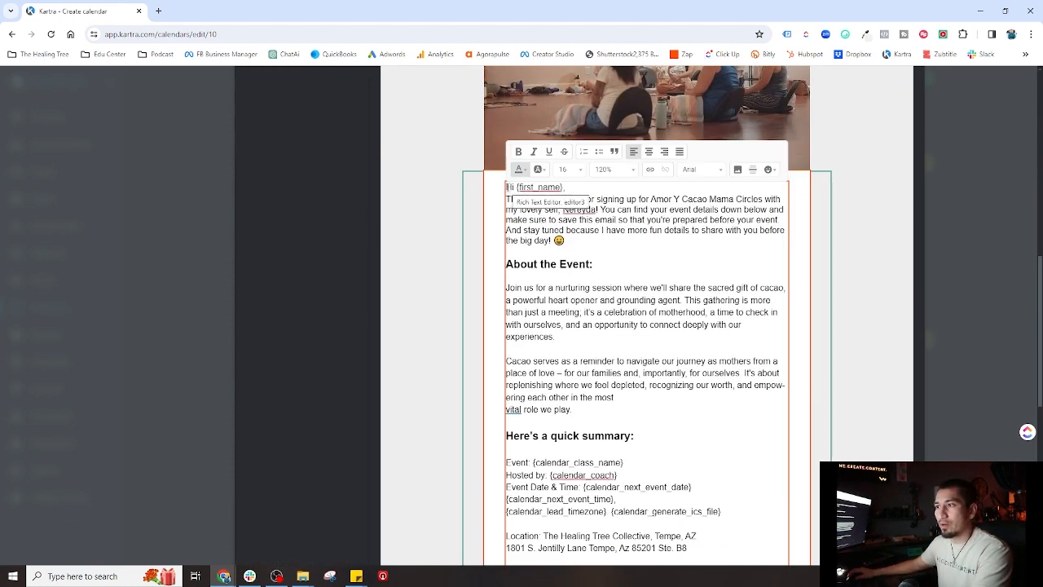
mouse_move(506, 187)
left_mouse_down()
mouse_move(562, 336)
mouse_move(583, 370)
mouse_move(582, 361)
mouse_move(594, 368)
mouse_move(582, 464)
left_mouse_up()
scroll(611, 343, "up", 8)
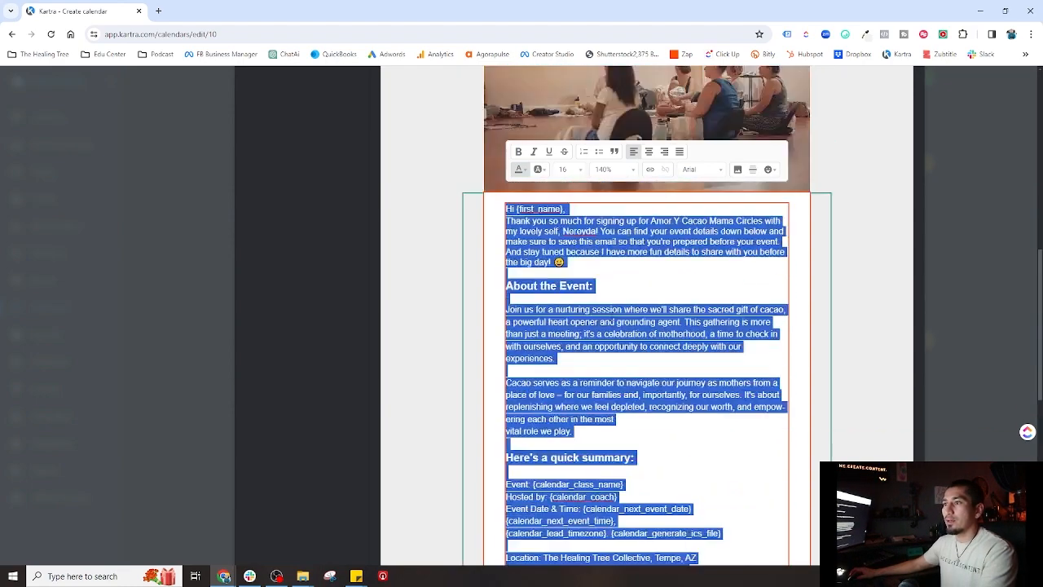
- Edit the email title and replace the header photo with the DSC03301 yoga picture
scroll(608, 301, "up", 1)
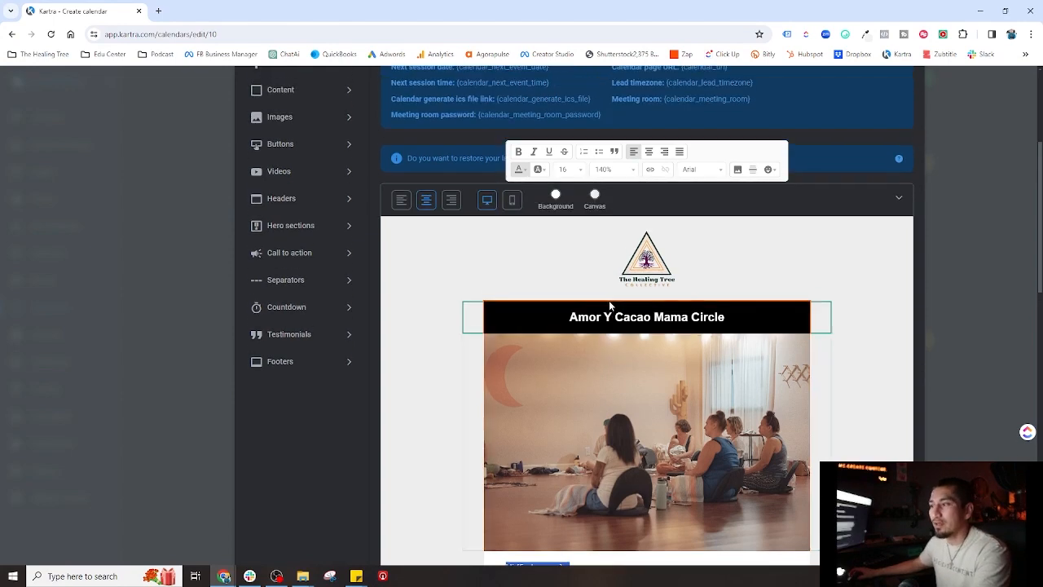
left_click(682, 317)
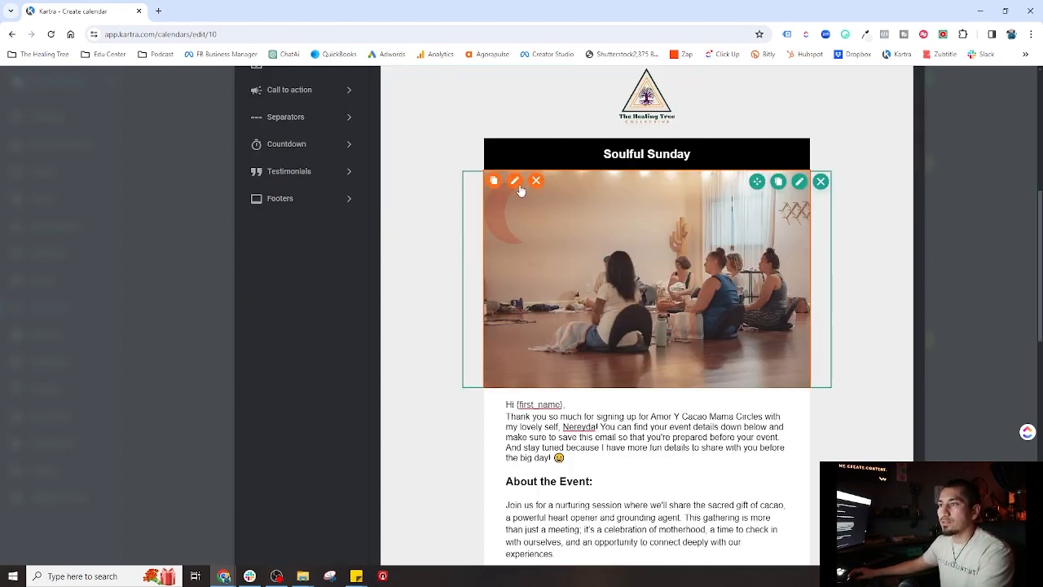
left_click(515, 182)
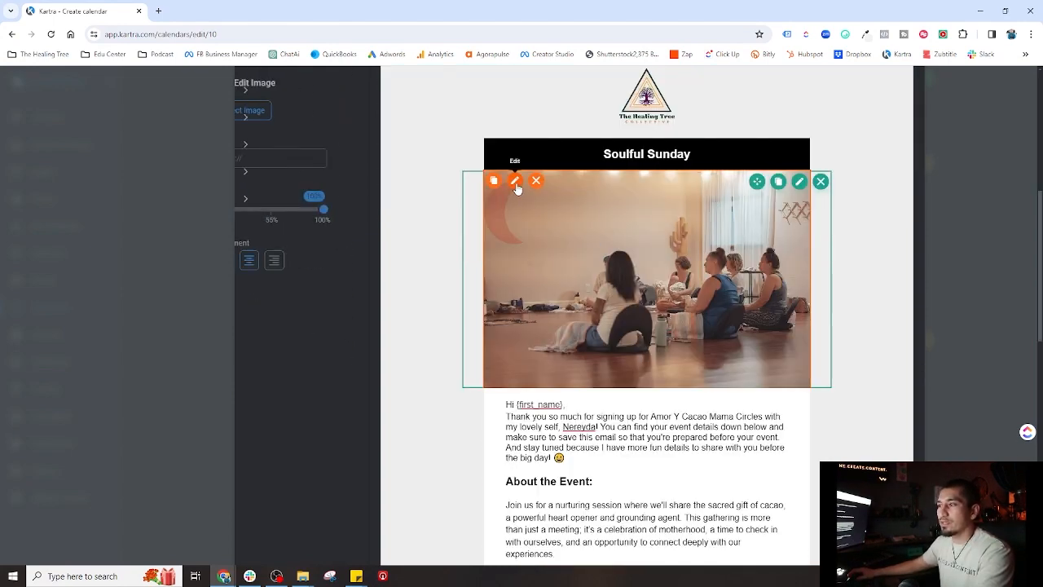
left_click(272, 110)
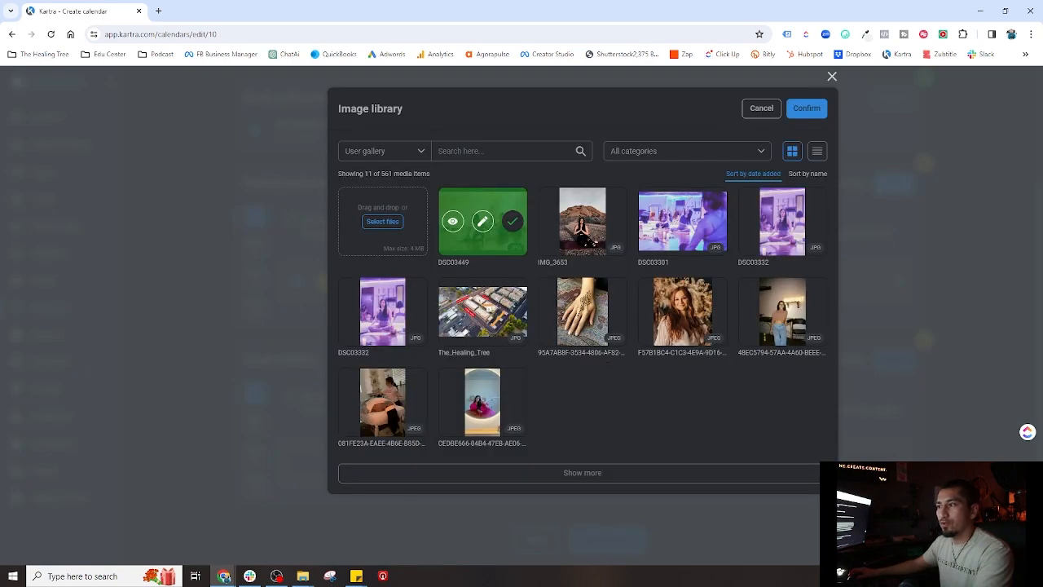
left_click(713, 221)
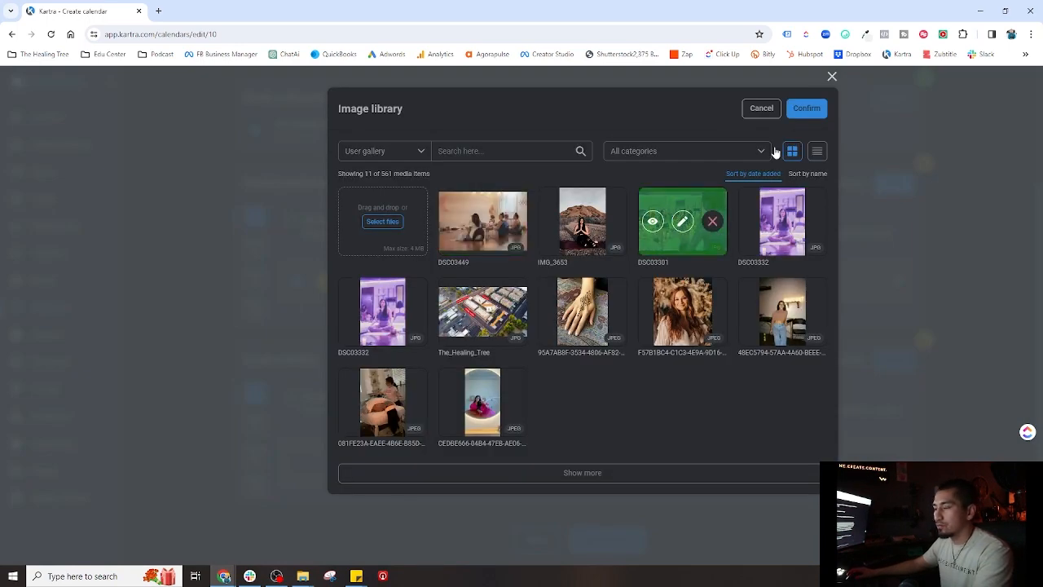
left_click(806, 107)
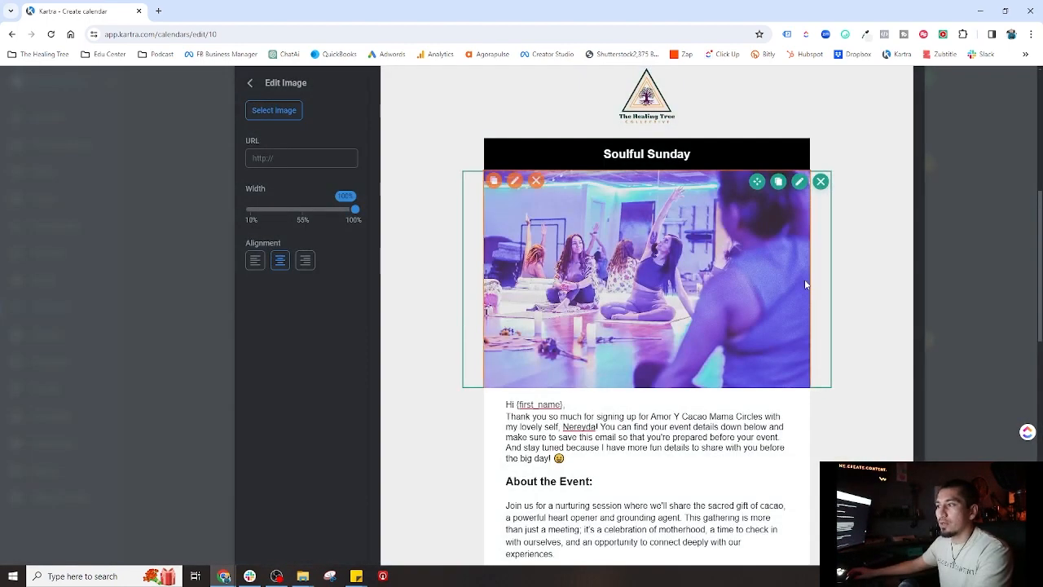
- Return to the content blocks and review the template's body text and calendar placeholders
left_click(870, 267)
scroll(517, 277, "down", 3)
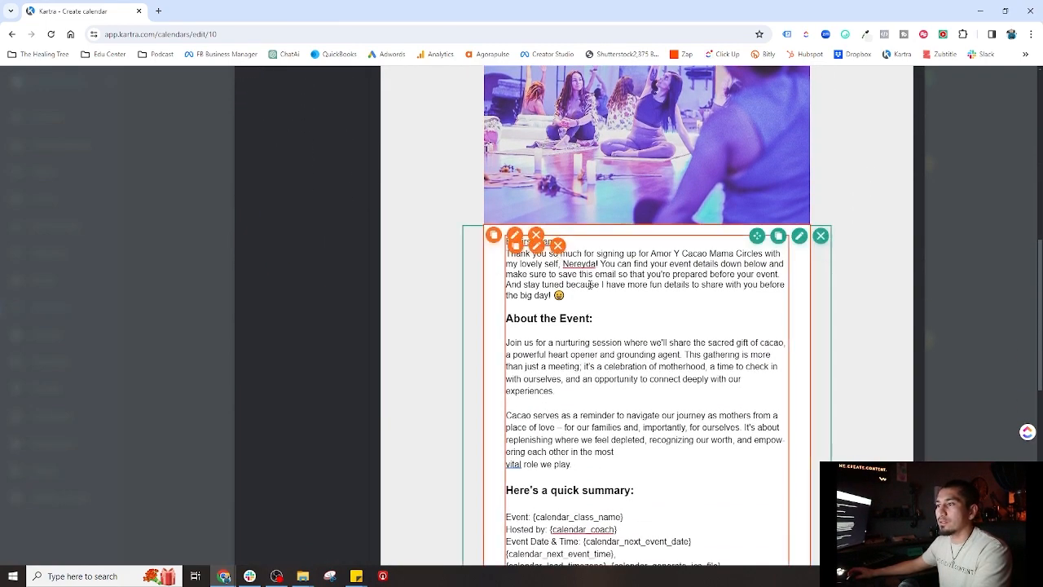
scroll(589, 285, "down", 2)
scroll(673, 245, "down", 5)
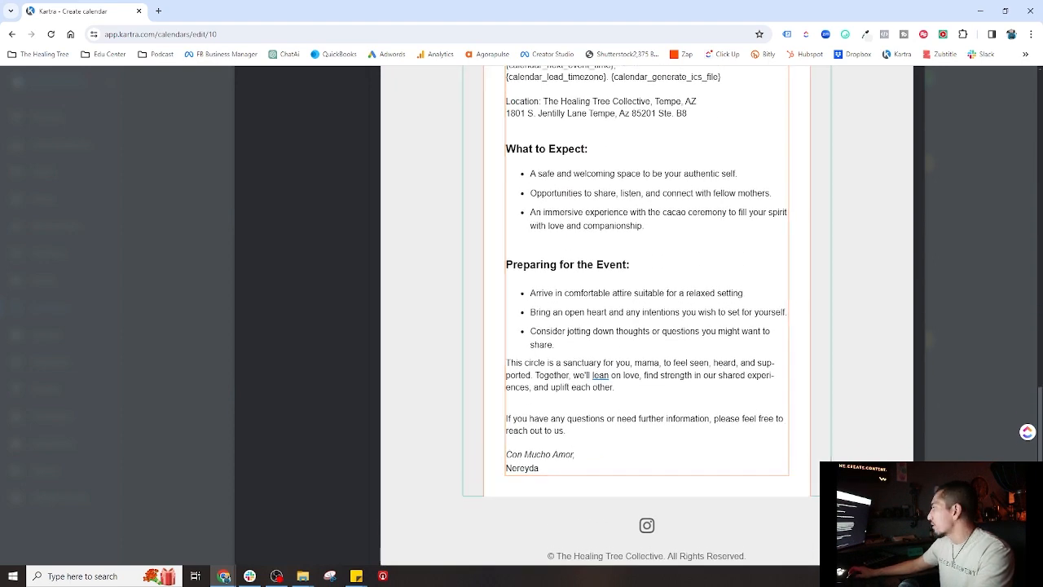
scroll(612, 412, "up", 6)
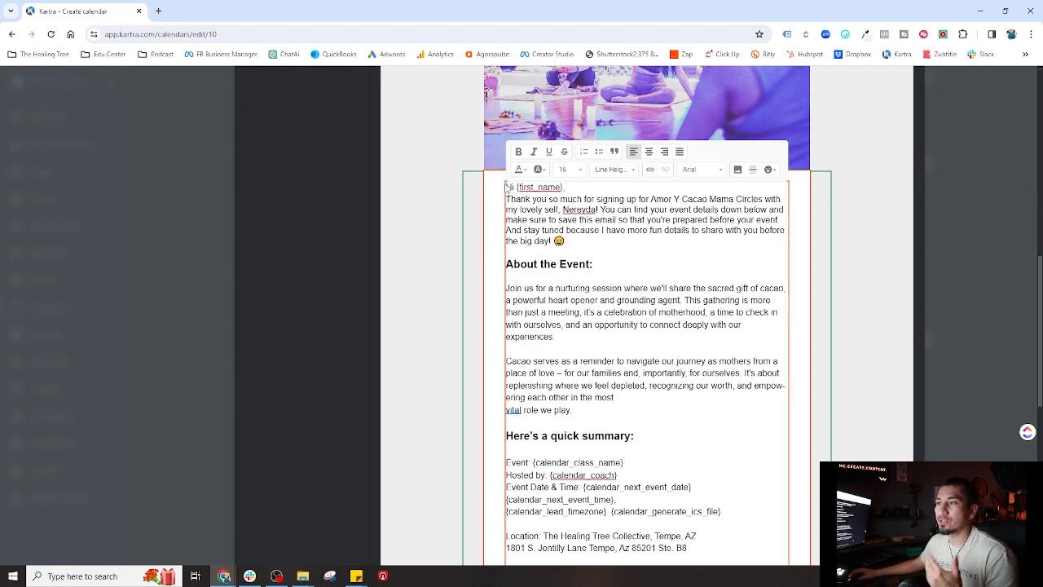
scroll(526, 218, "down", 1)
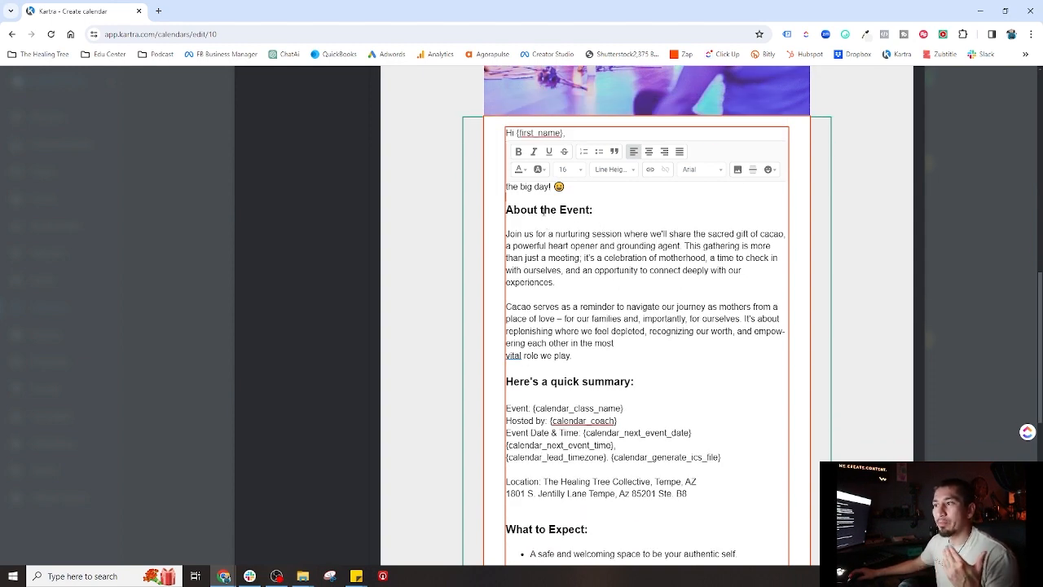
scroll(589, 288, "down", 1)
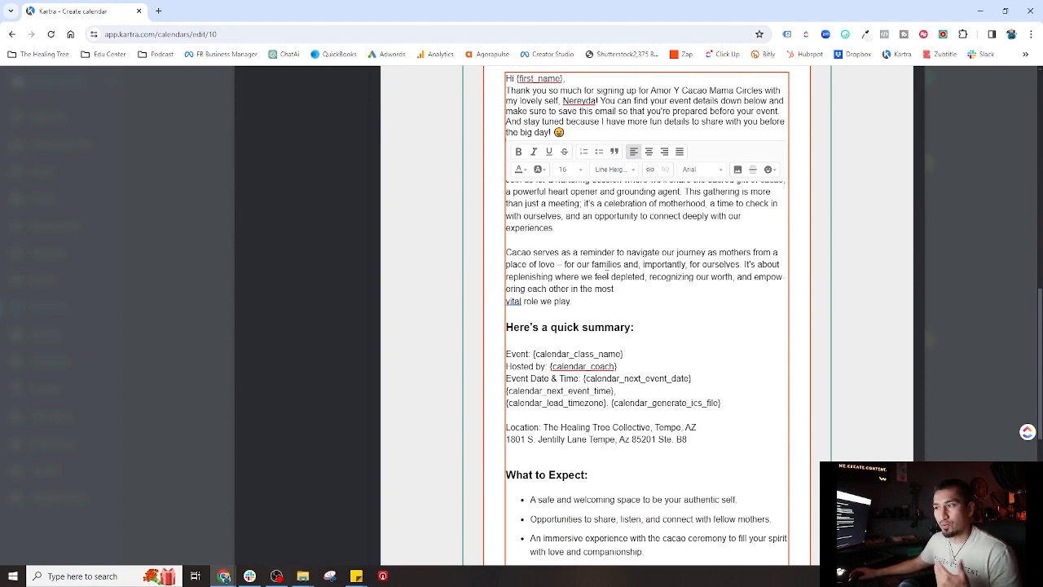
scroll(603, 281, "down", 1)
scroll(607, 274, "down", 1)
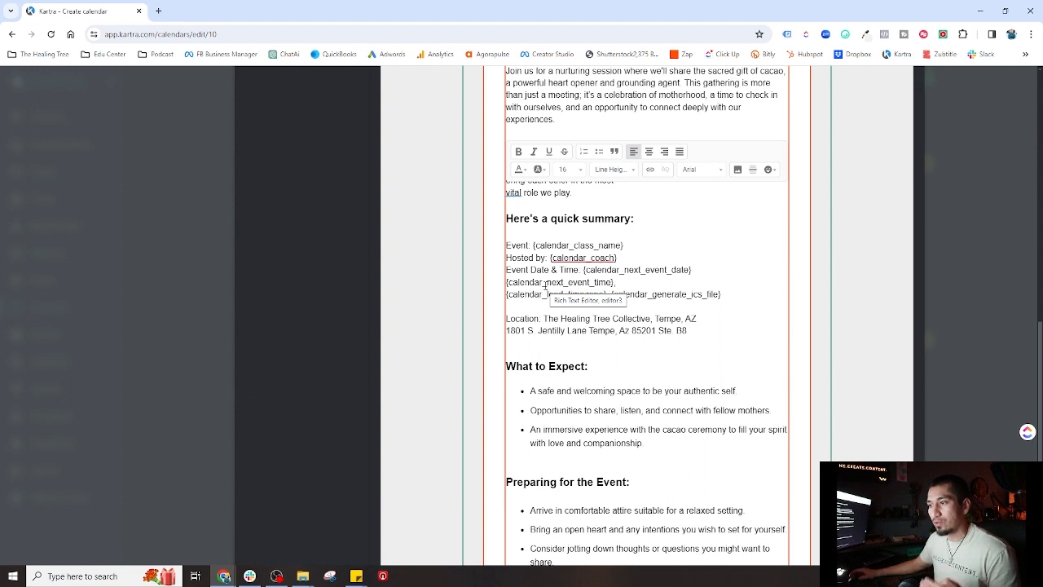
scroll(545, 285, "down", 1)
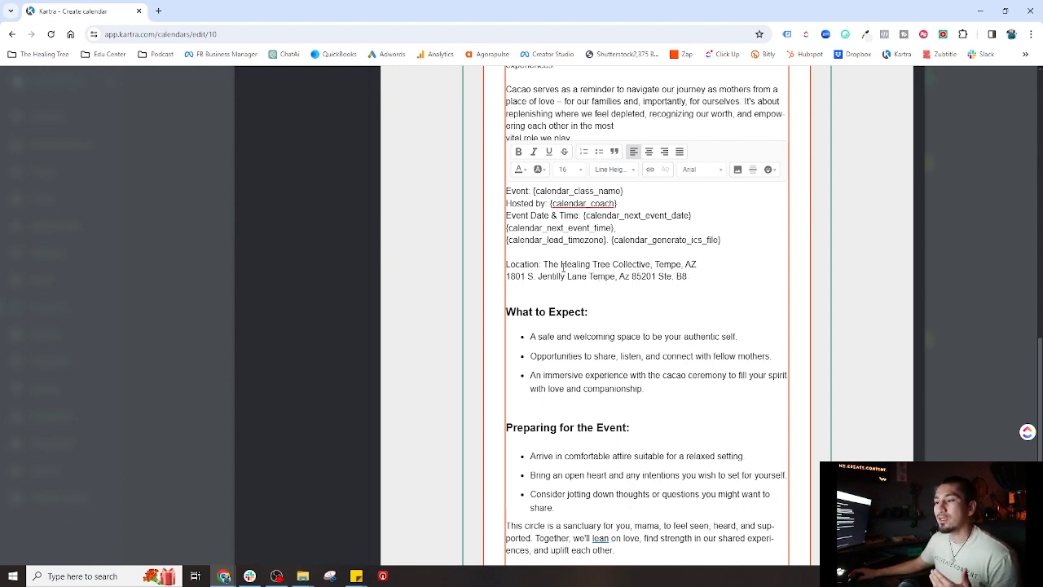
scroll(542, 264, "down", 1)
scroll(549, 259, "down", 1)
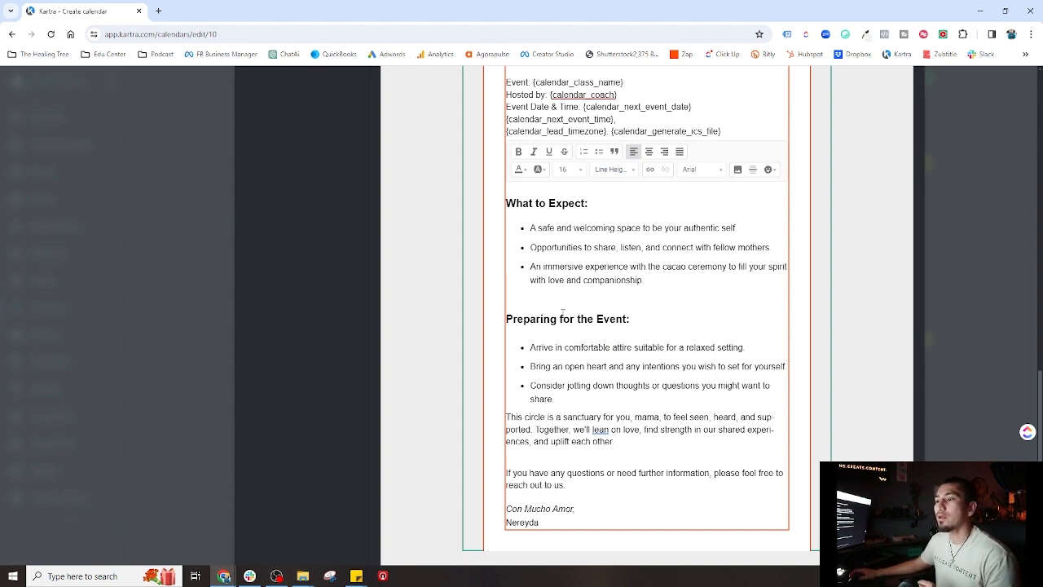
scroll(562, 310, "down", 1)
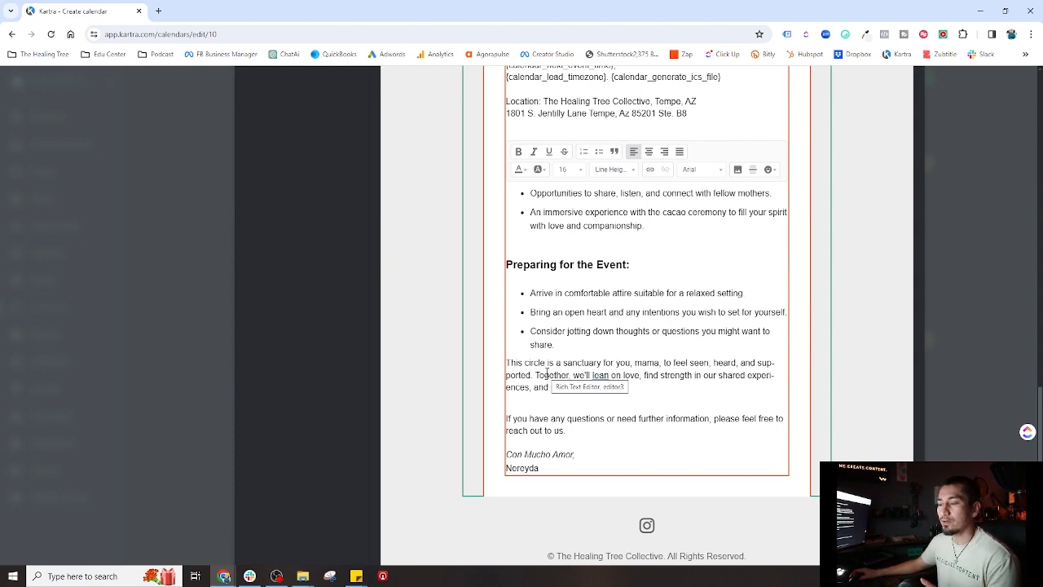
scroll(589, 379, "up", 3)
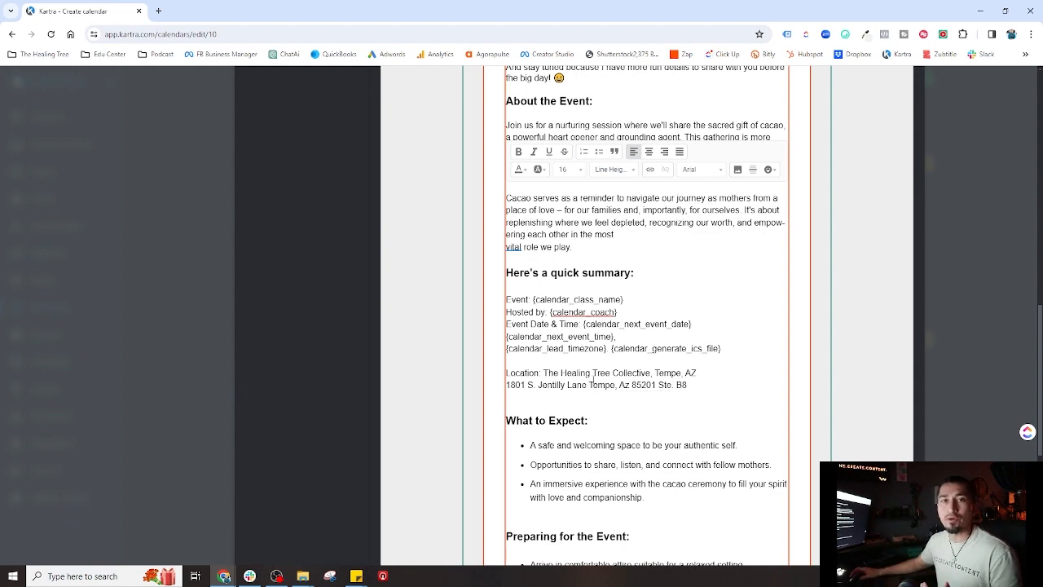
scroll(591, 384, "up", 2)
scroll(592, 333, "up", 2)
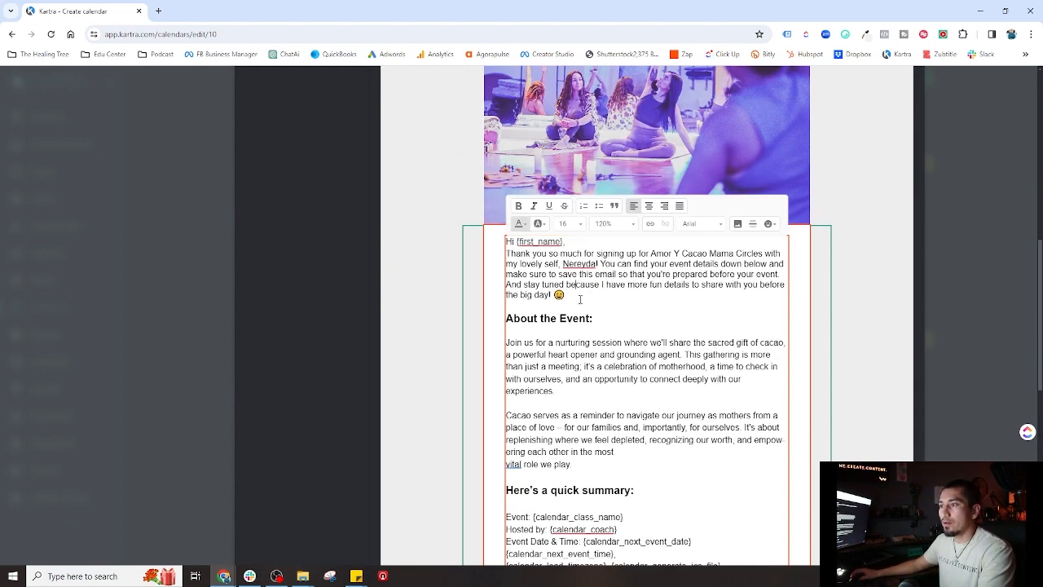
- Paste the new Soulful Sunday welcome paragraph, with the closing sentence on its own line
left_click_drag(565, 294, 508, 254)
type("Thank you so much for signing up for Soulful Sunday Yoga with me, Aylin Montoya! Below you'll find all the details about our event. Make sure to save this email to be well-prepared for our session. And keep an eye out for more exciting information as we approach the big day! 😊")
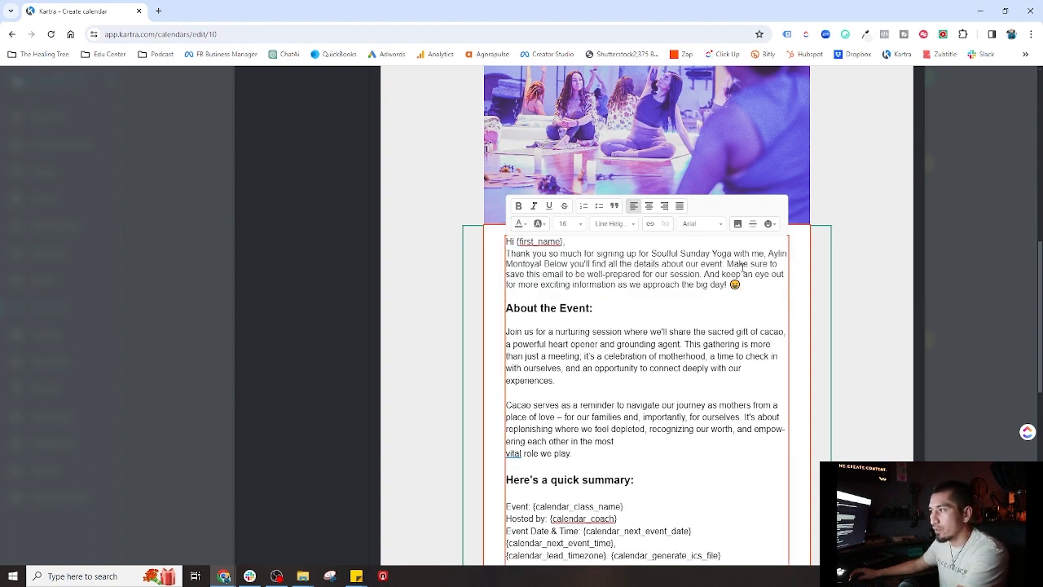
key("Return")
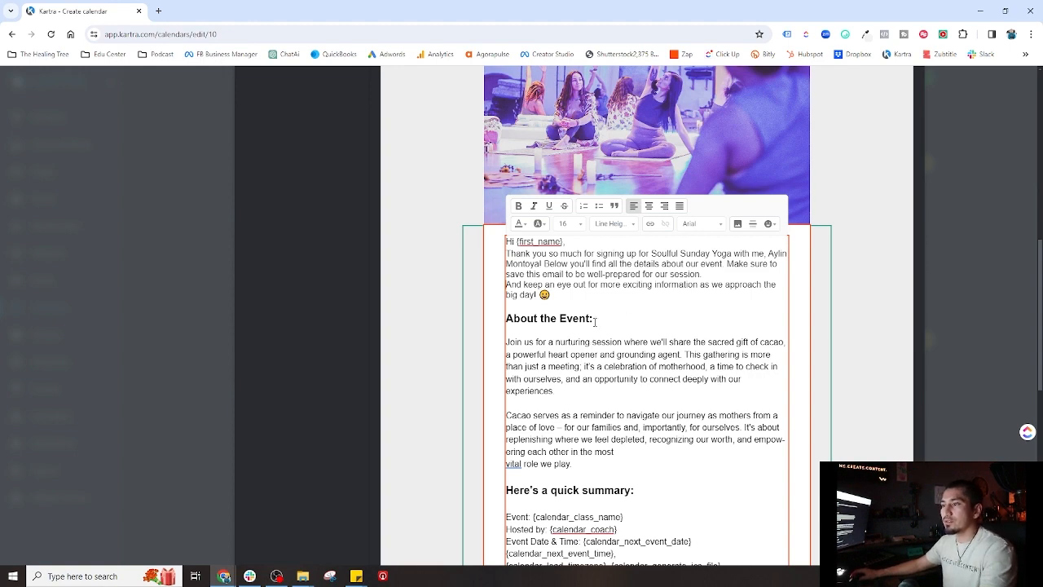
scroll(595, 322, "down", 2)
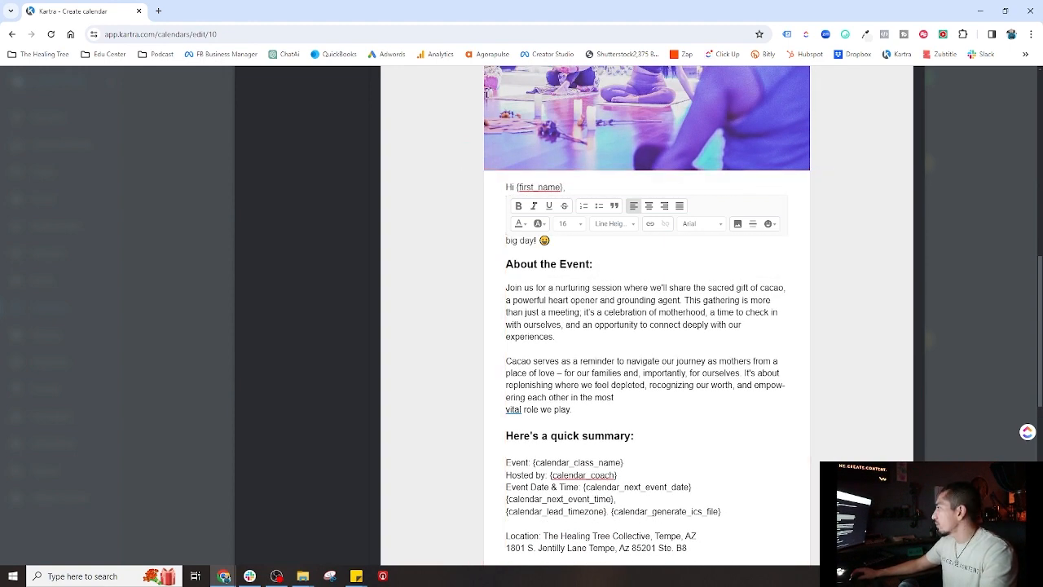
key("alt+Tab")
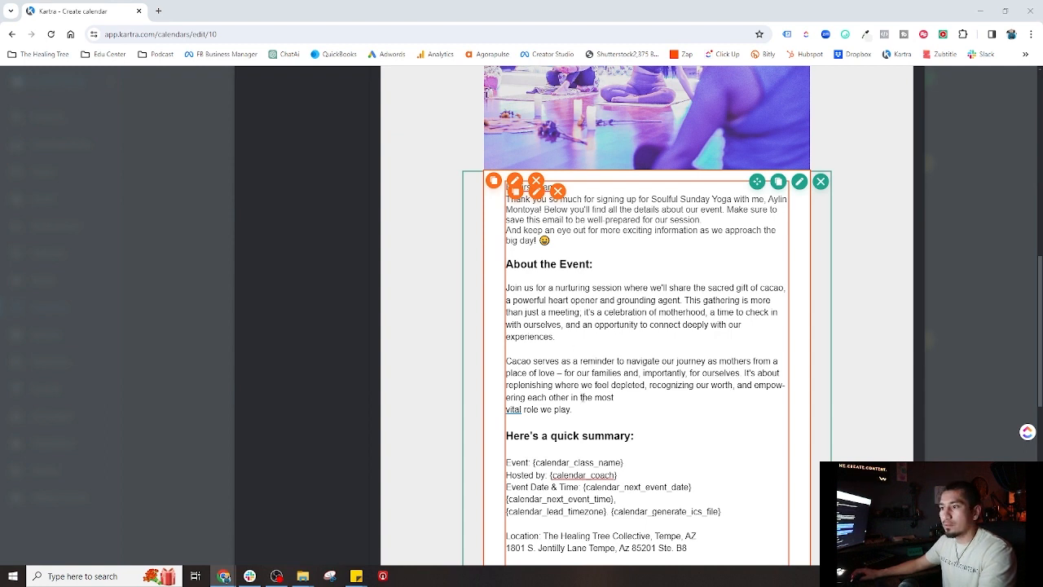
- Replace the two About the Event paragraphs with the new yoga wording
left_click_drag(573, 409, 505, 287)
type("Join us for a serene and soulful yoga session, designed to bring tranquility and balance to your life. This class isn't just a regular yoga practice; it's a journey towards inner peace, a moment to reconnect with yourself, and an opportunity to start your week with mindfulness and grace. Our Soulful Sunday Yoga is a gentle reminder of the importance of self-care and inner harmony. It's about creating a space where you can escape the hustle of daily life, rejuvenate your spirit, and cultivate a sense of calm and clarity.")
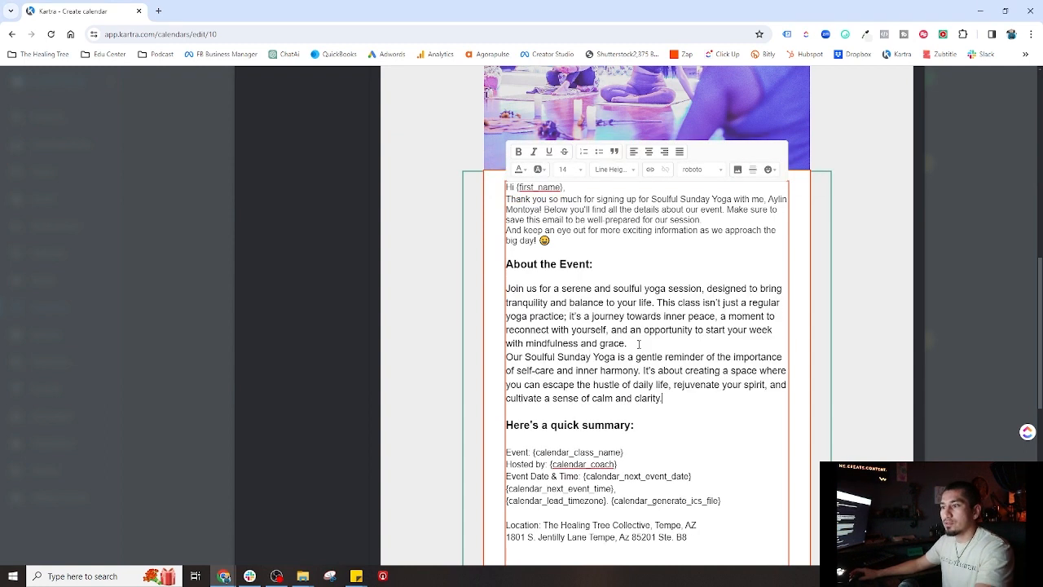
left_click(640, 343)
key("Return")
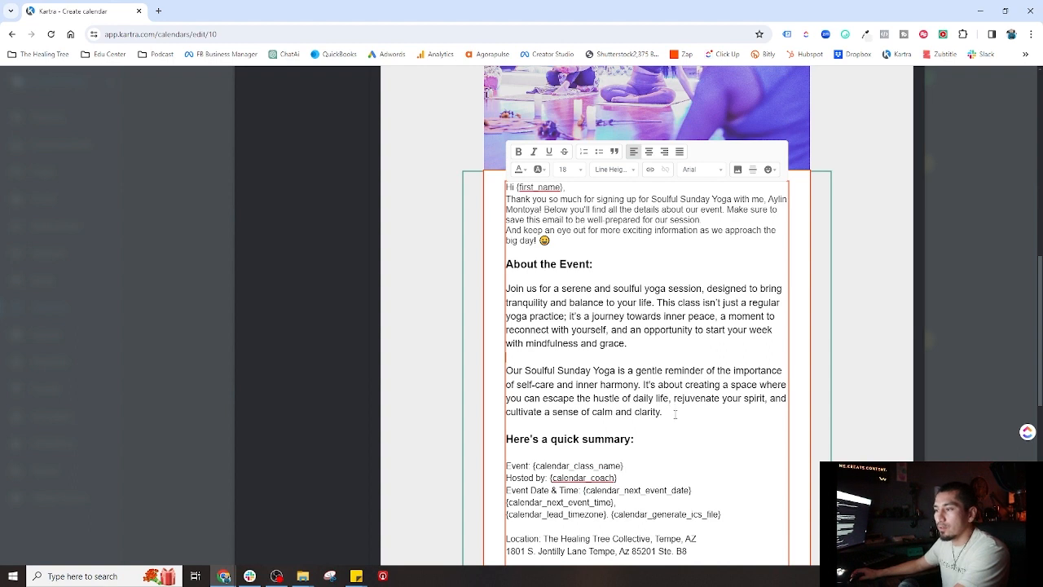
- Set both new About the Event paragraphs to font size 16 and review them
left_click_drag(663, 412, 505, 287)
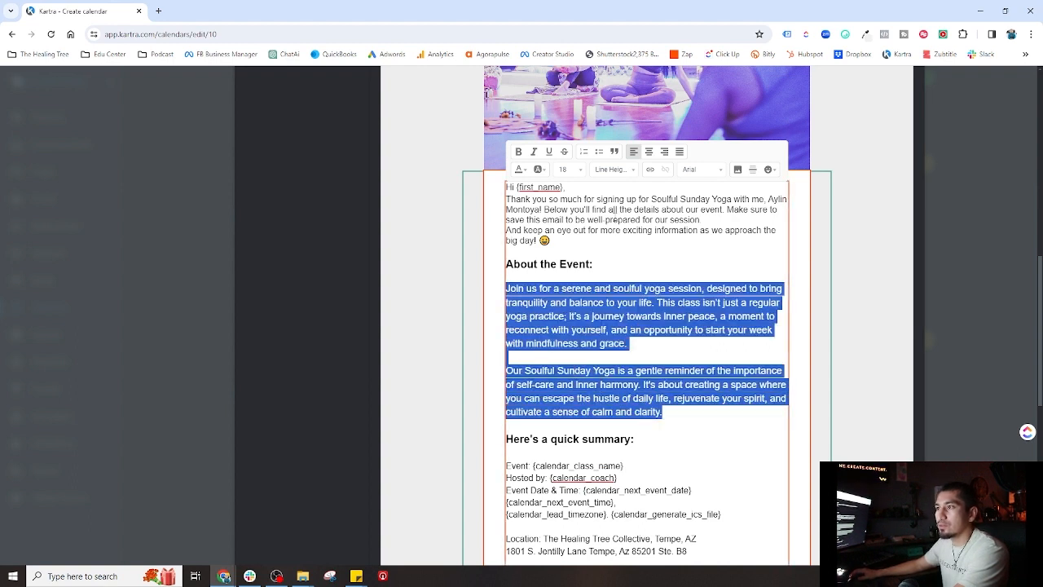
left_click(614, 219)
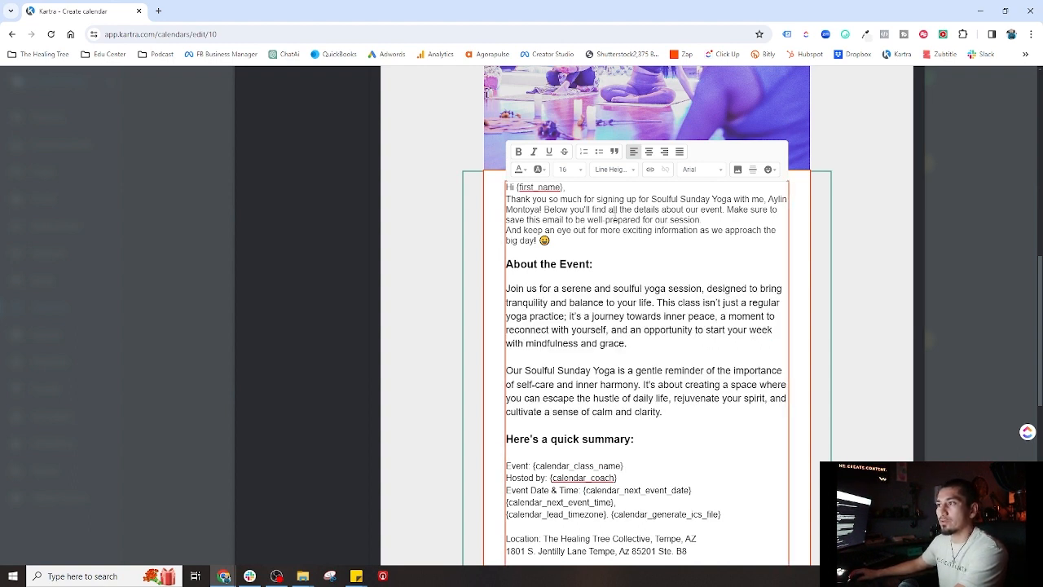
left_click_drag(670, 419, 505, 290)
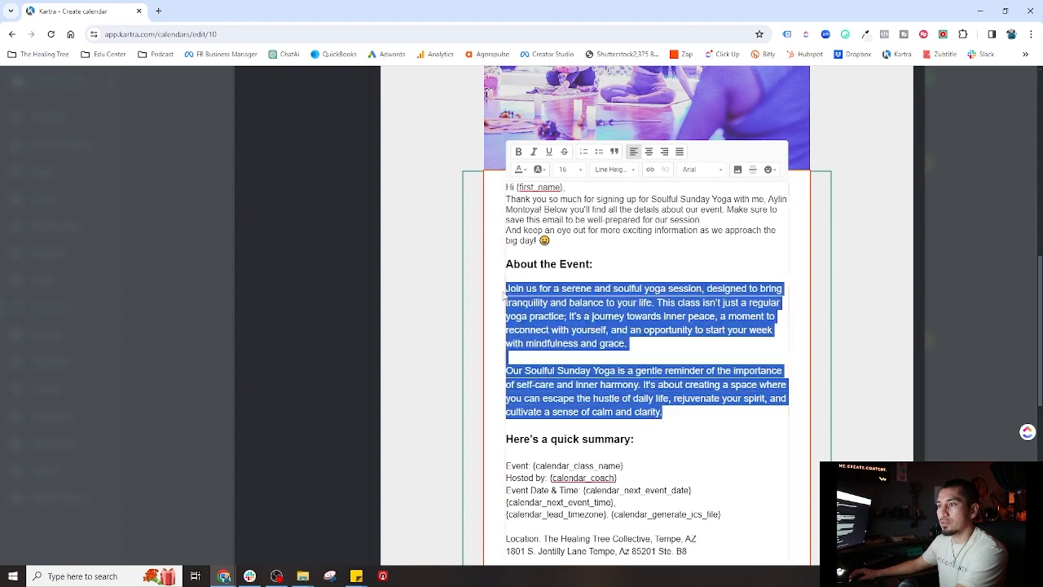
left_click(571, 169)
scroll(582, 233, "down", 2)
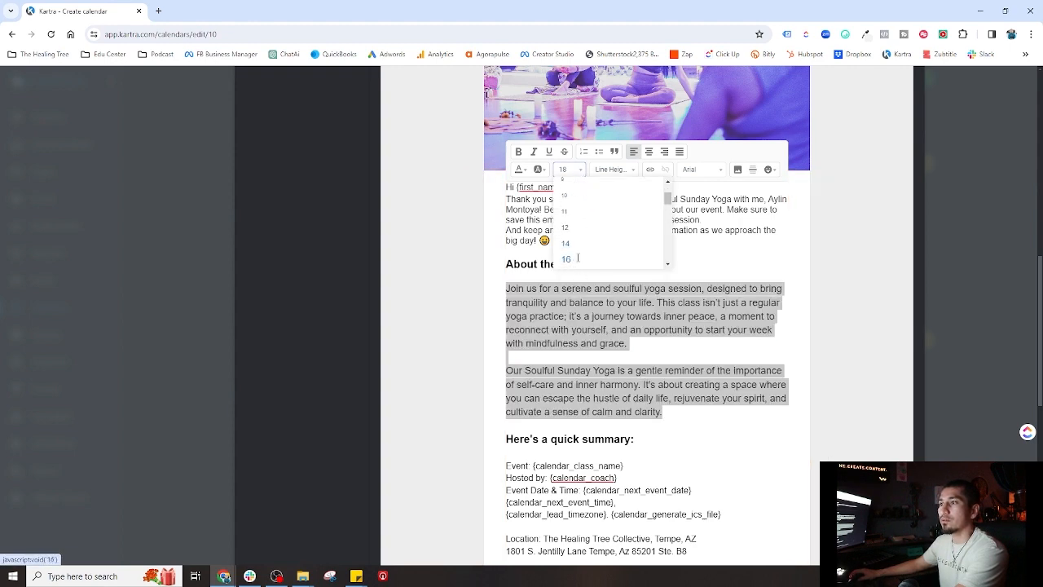
left_click(585, 242)
left_click(655, 322)
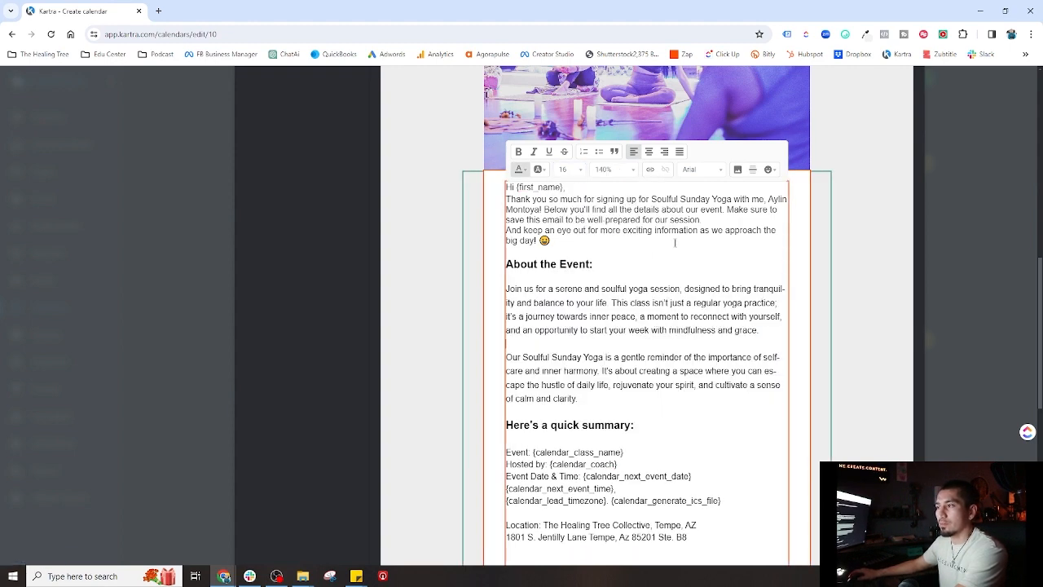
scroll(597, 328, "down", 2)
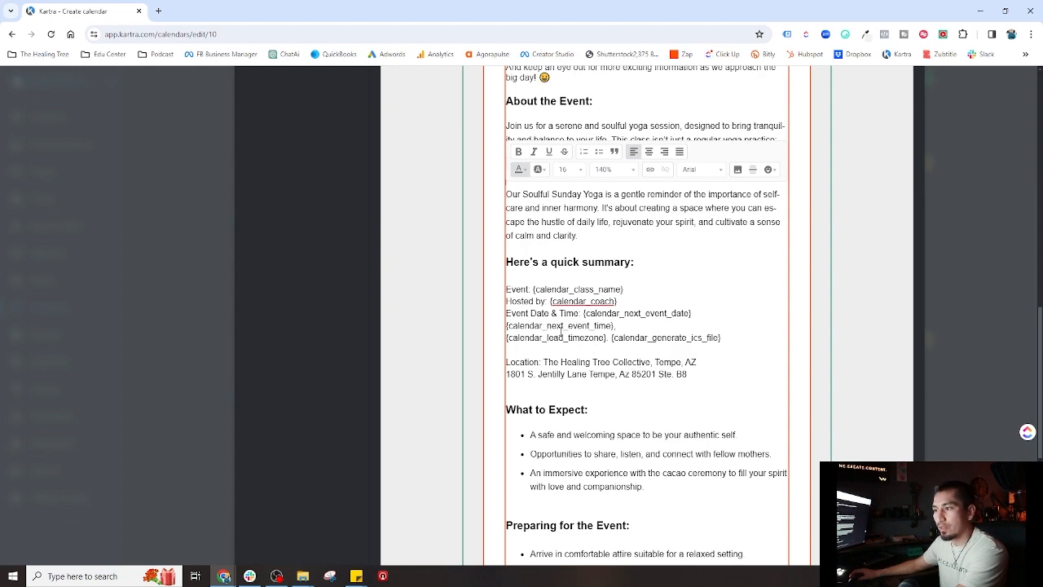
scroll(607, 375, "down", 1)
scroll(624, 279, "down", 1)
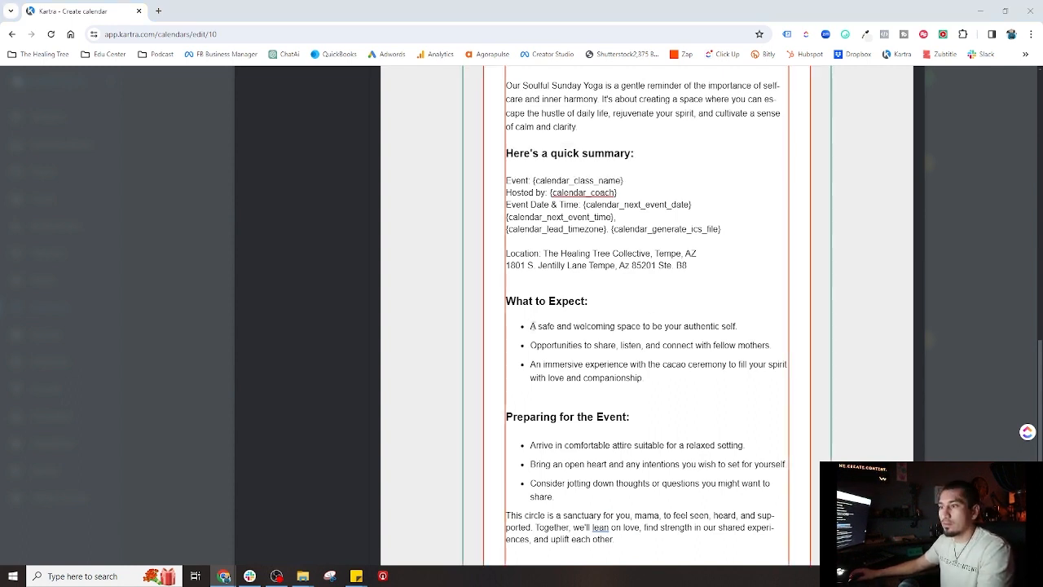
- Replace the first What to Expect bullet with the yoga text at size 16
left_click_drag(531, 326, 749, 327)
type("A tranquil and nurturing environment for all levels of yoga practice.")
left_click_drag(569, 340, 531, 326)
left_click(570, 95)
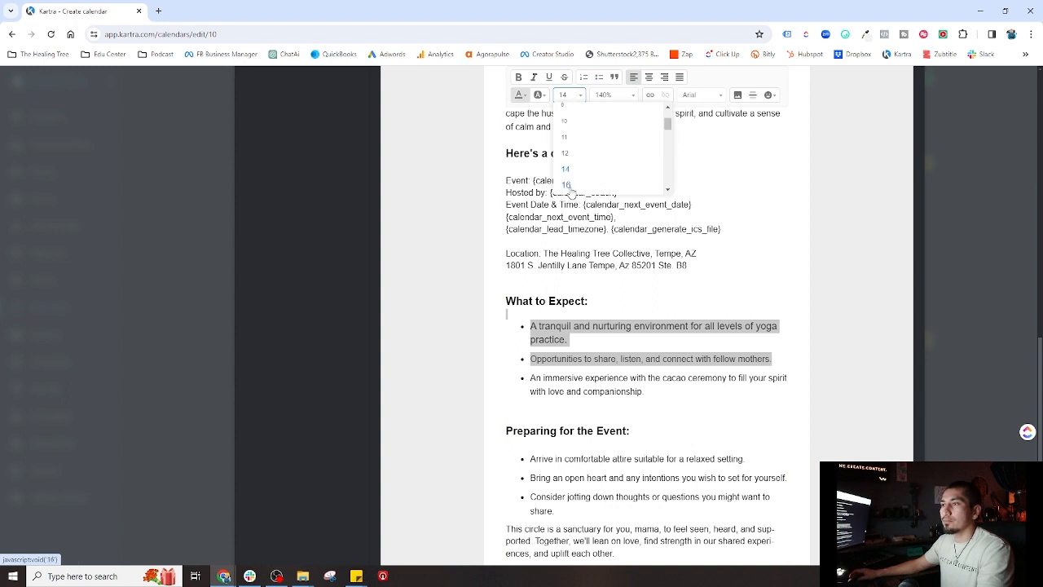
left_click(565, 185)
left_click(531, 346)
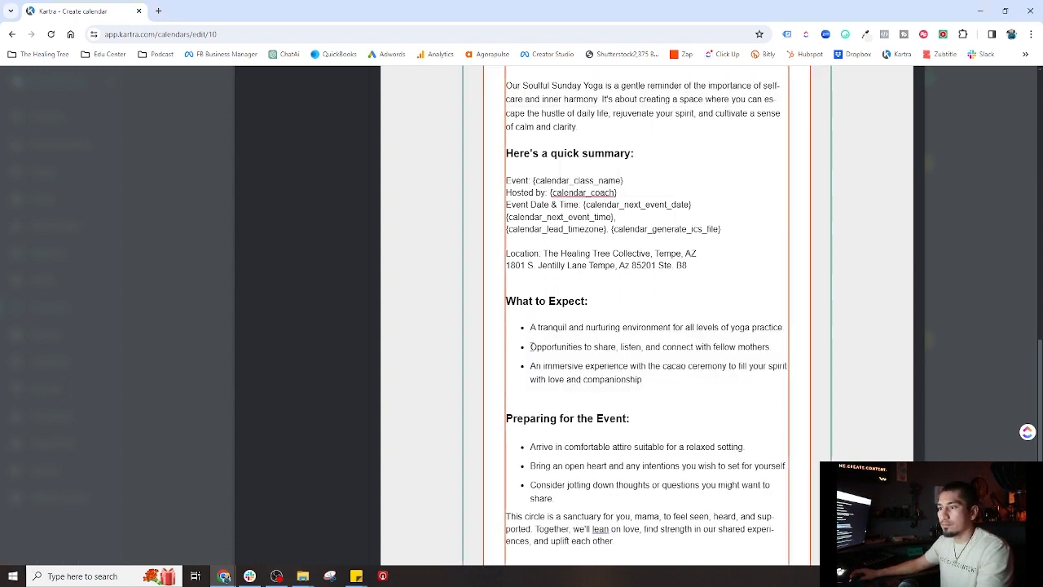
- Replace the other What to Expect bullets with the gentle yoga postures and relaxation/self-discovery text, size 16
left_click_drag(531, 347, 769, 347)
type("A blend of gentle yoga postures coordinated with mindful breathing.")
left_click_drag(531, 380, 531, 326)
type("An immersive experience designed to promote relaxation and self-discovery.")
left_click(570, 95)
left_click(568, 189)
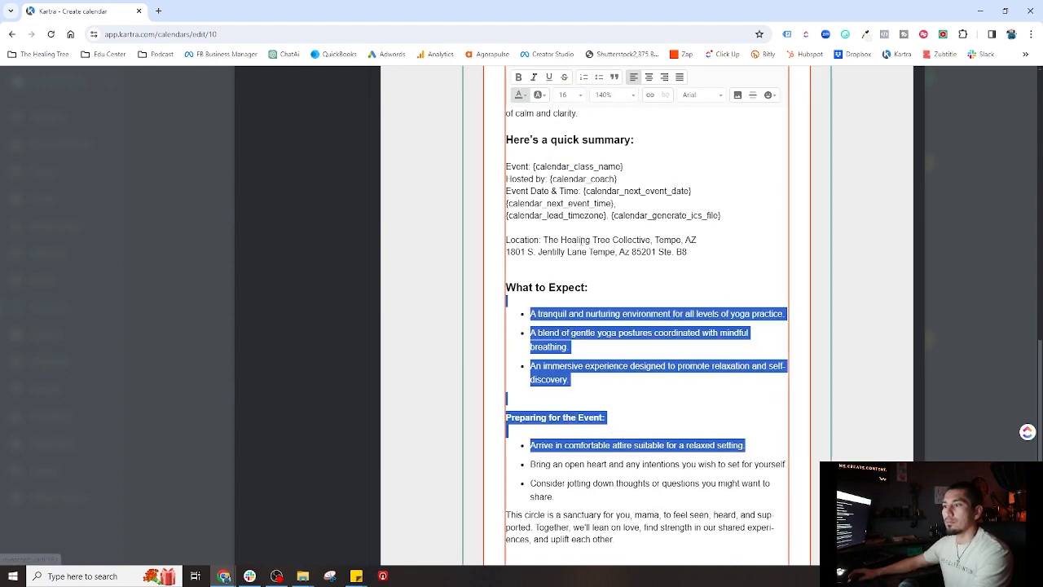
scroll(581, 239, "down", 3)
left_click(573, 319)
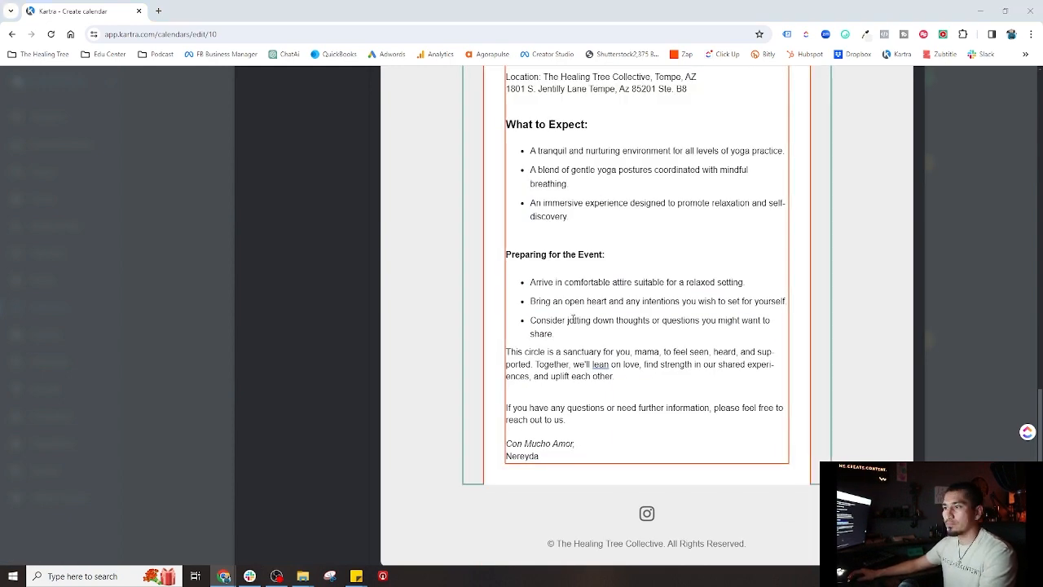
- Rewrite the Preparing for the Event bullets: comfortable clothing, yoga mat, open mind, plus a new unwind bullet
left_click_drag(745, 282, 785, 302)
type("Wear comfortable clothing suitable for yoga and relaxation.")
left_click(530, 301)
type("Bring a yoga mat if you have one, though we will provide mats for those who need them.")
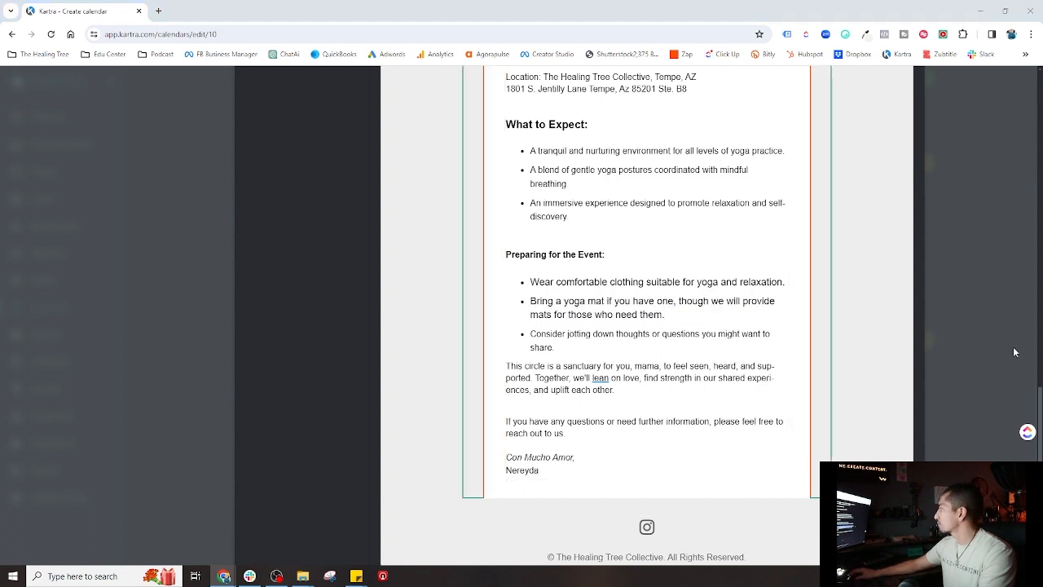
left_click_drag(531, 334, 554, 348)
type("Come with an open mind and any intentions you wish to explore during our practice.")
key("Return")
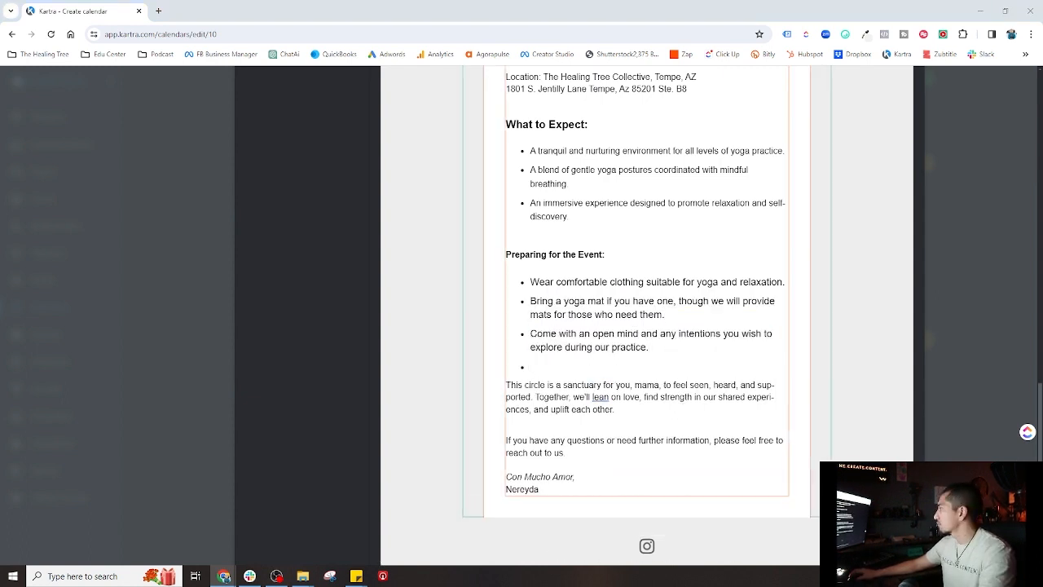
type("This is your time to unwind, connect with your inner self, and enjoy the collective energy of our group.")
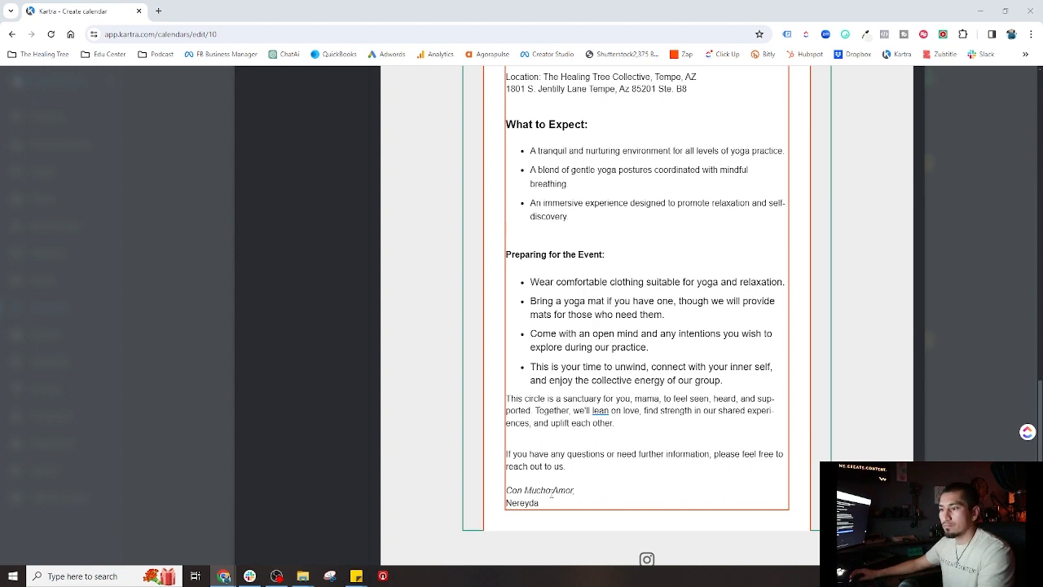
- Replace the closing paragraphs with new wording, with a blank line before 'With Peace and Positivity,'
mouse_move(540, 504)
left_mouse_down()
mouse_move(510, 454)
mouse_move(507, 400)
left_mouse_up()
type("If you have any questions or need more information, please don't hesitate to reach out. With Peace and Positivity, Aylin Montoya")
left_click(611, 415)
key("Return")
- Set the bullets through the signature to font size 16
left_click_drag(568, 455, 531, 287)
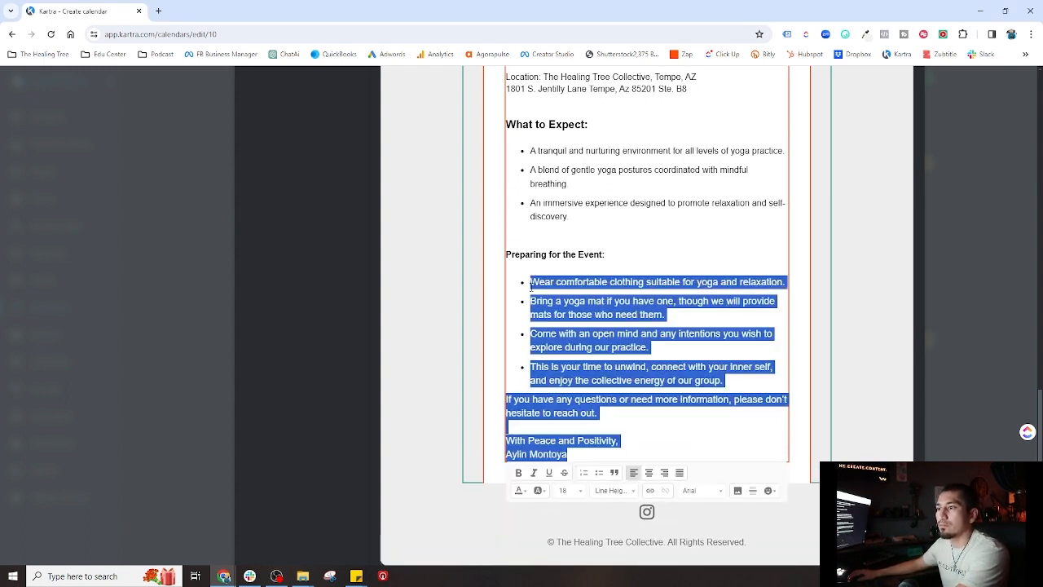
left_click(563, 492)
left_click(598, 465)
mouse_move(569, 455)
left_mouse_down()
mouse_move(519, 279)
mouse_move(598, 440)
mouse_move(569, 455)
mouse_move(519, 279)
left_mouse_up()
left_click(568, 491)
left_click(605, 474)
left_click(570, 493)
left_click(669, 412)
left_click(570, 493)
left_click(665, 436)
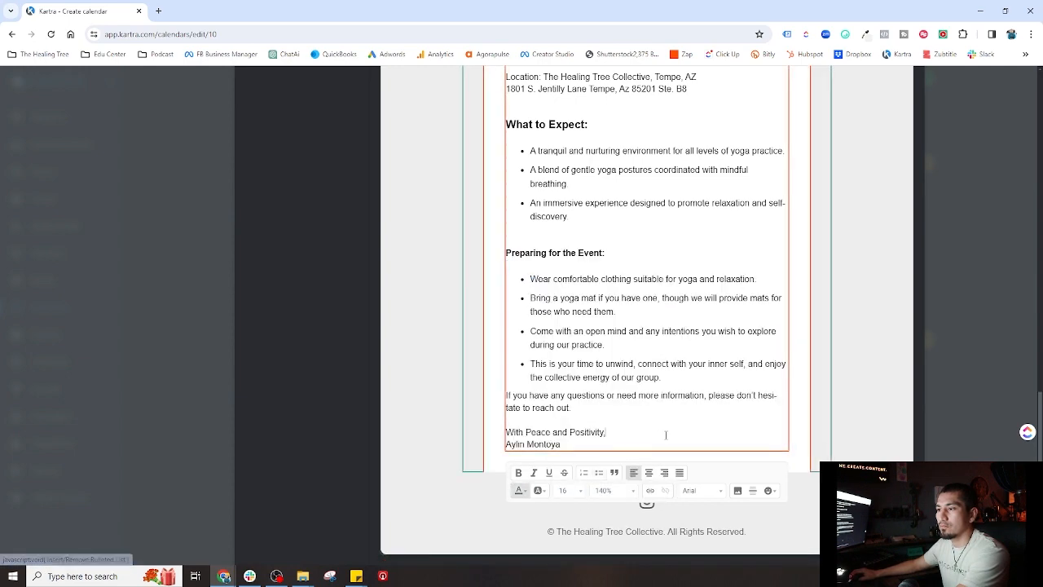
- Review the Soulful Sunday Yoga email from greeting to sign-off and exit the text editor
scroll(652, 408, "up", 5)
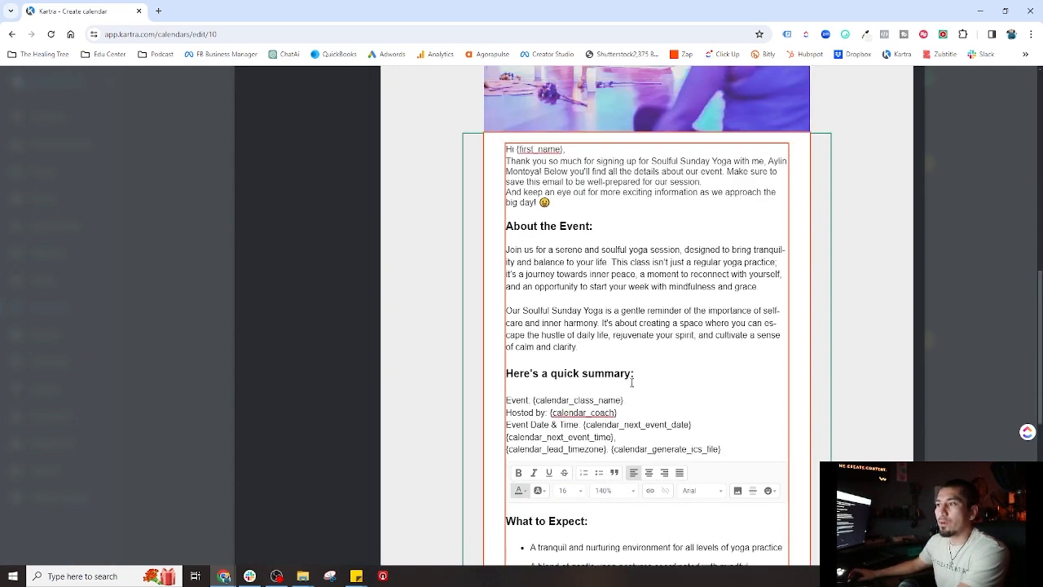
scroll(632, 382, "up", 1)
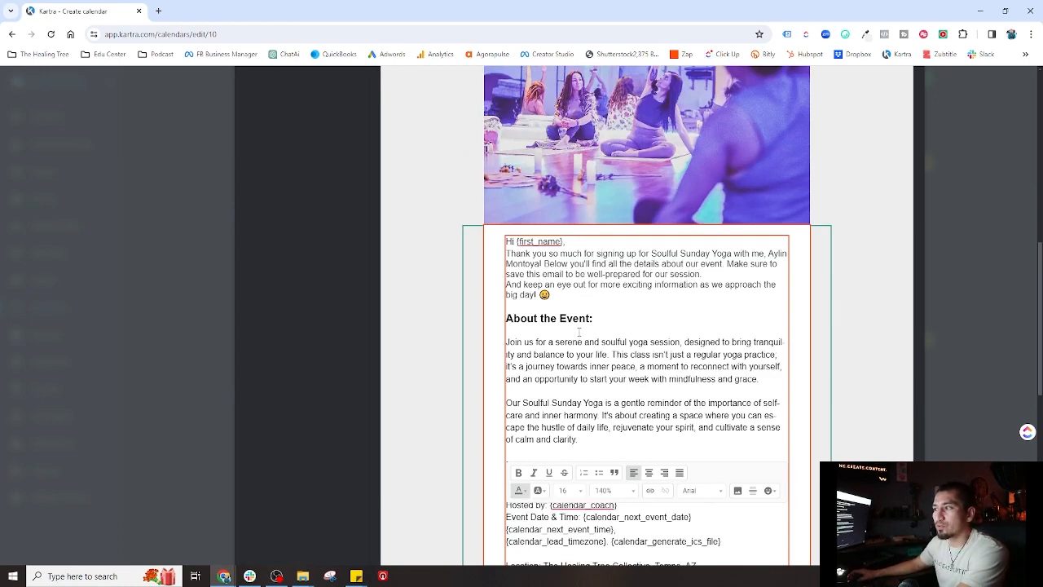
scroll(585, 330, "down", 1)
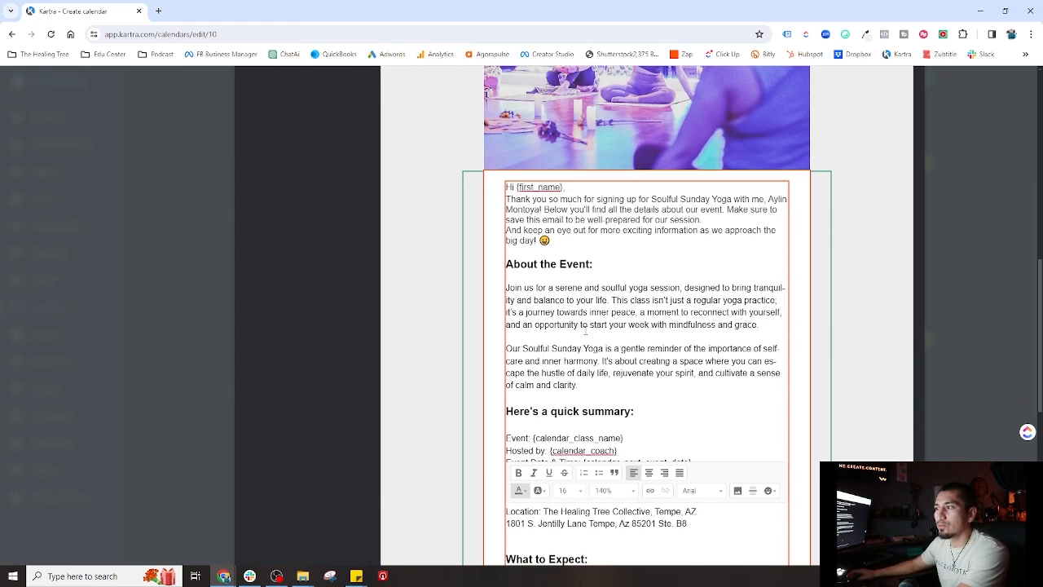
scroll(585, 330, "down", 1)
scroll(580, 322, "down", 2)
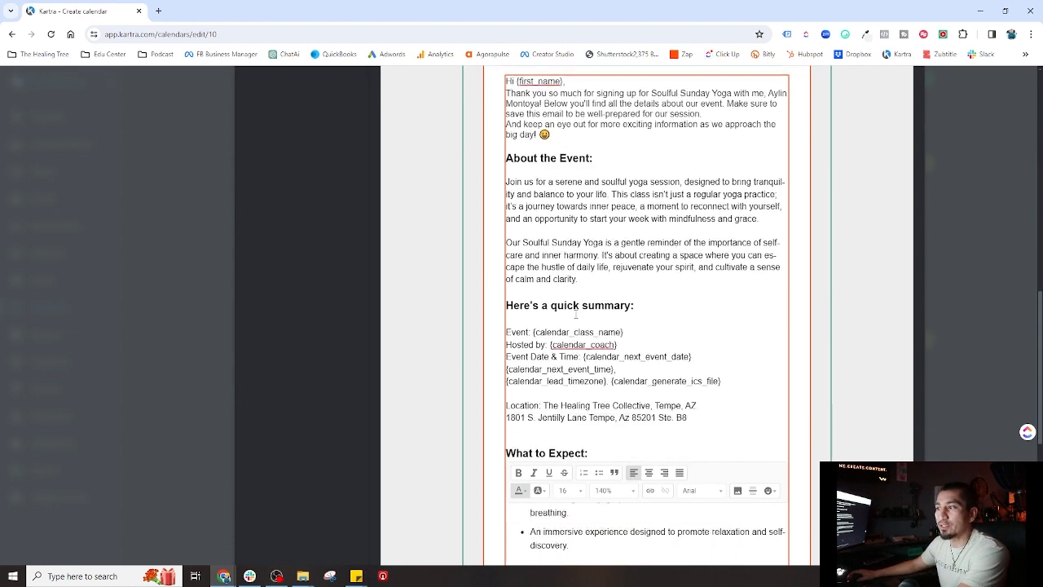
scroll(576, 314, "down", 4)
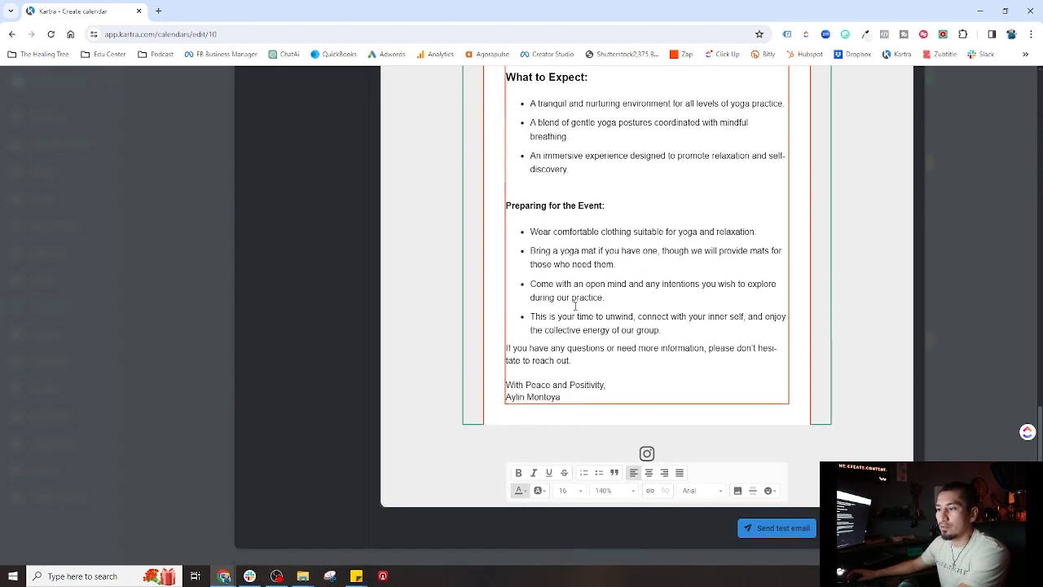
left_click(457, 459)
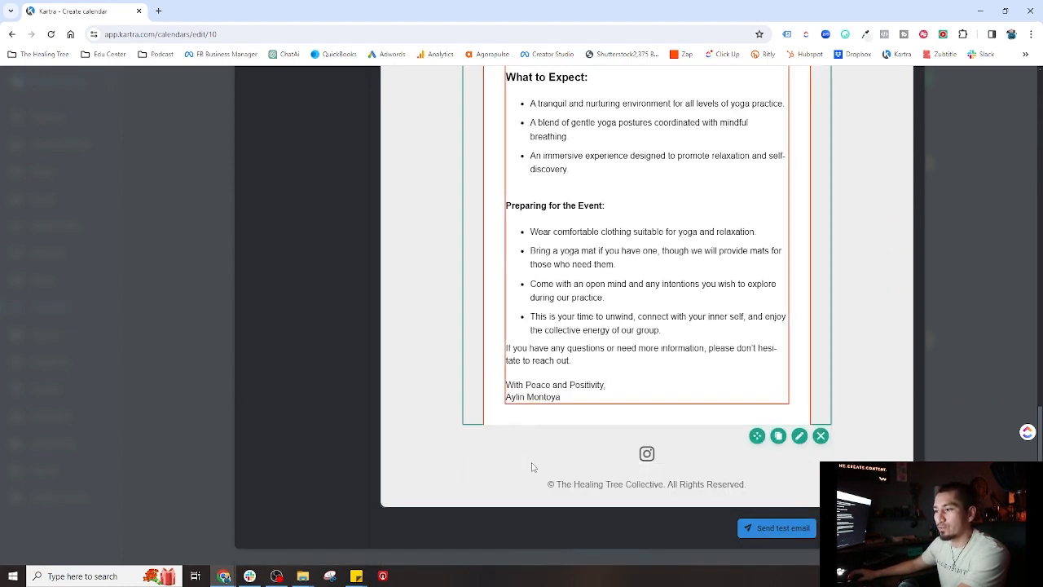
scroll(885, 433, "up", 8)
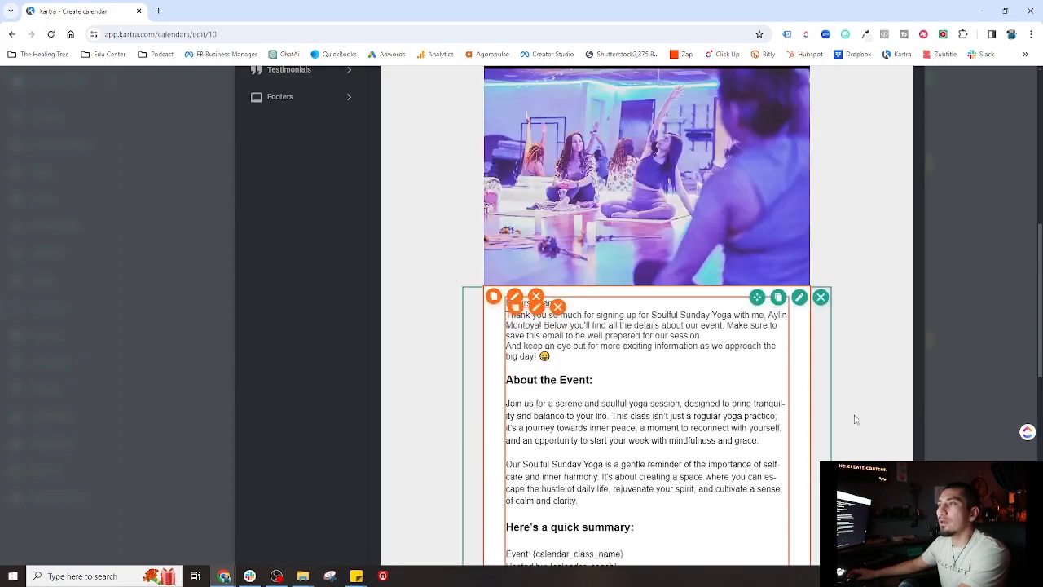
scroll(880, 415, "up", 3)
scroll(871, 389, "down", 3)
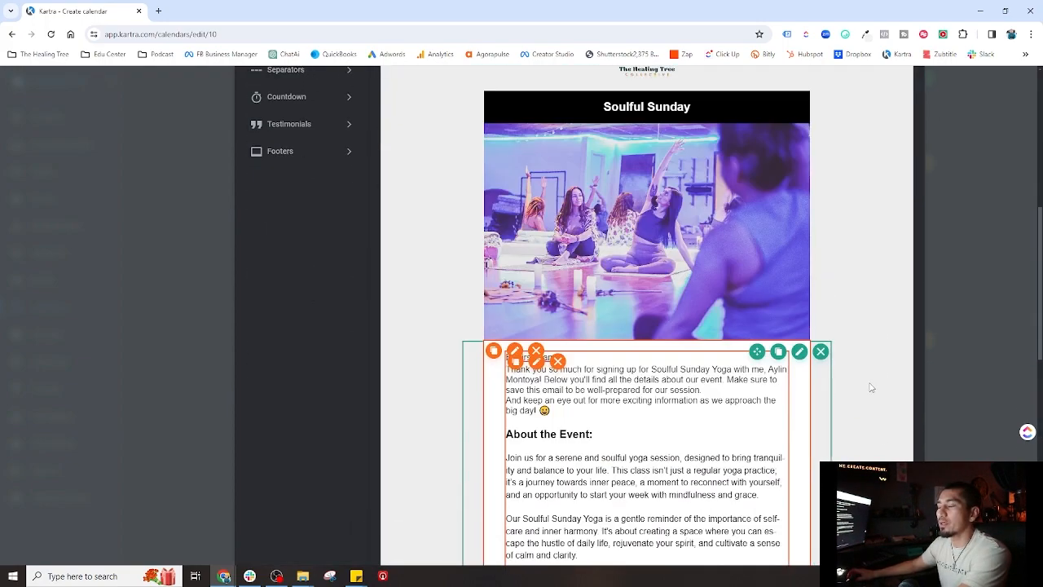
scroll(870, 388, "up", 2)
scroll(871, 388, "down", 10)
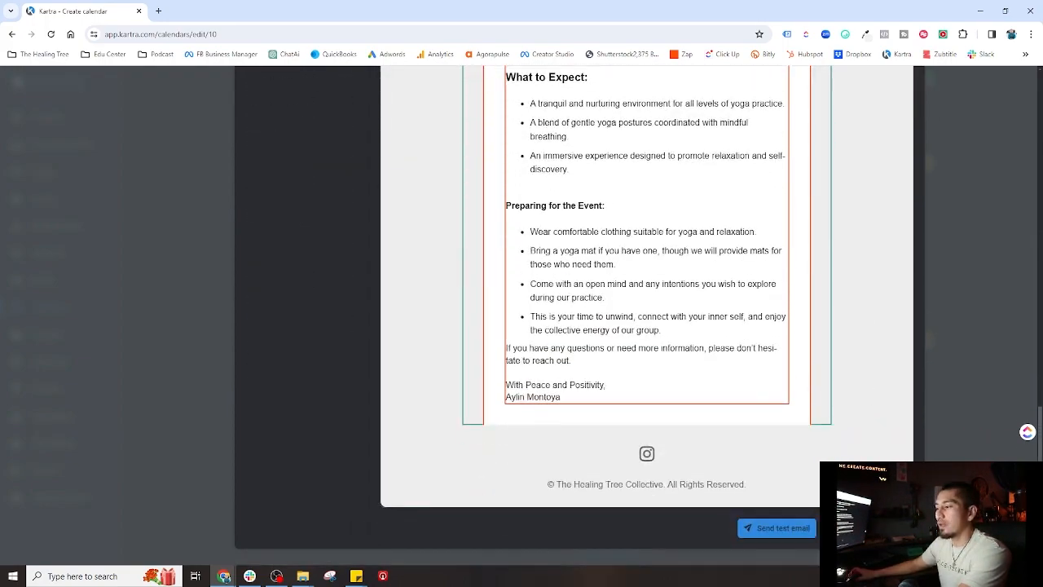
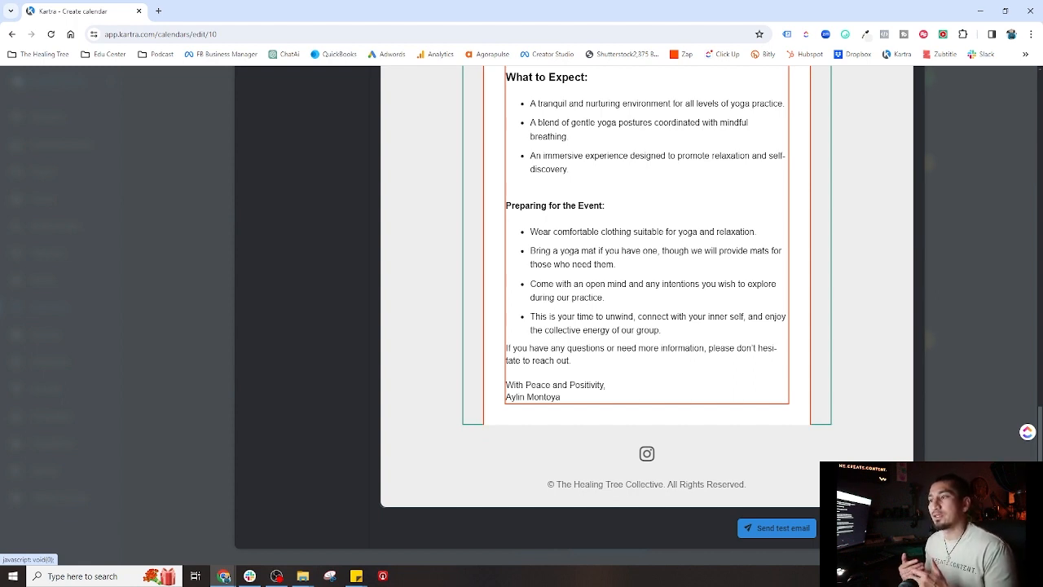
- Scroll through the finished confirmation email preview from top to bottom
scroll(328, 275, "up", 15)
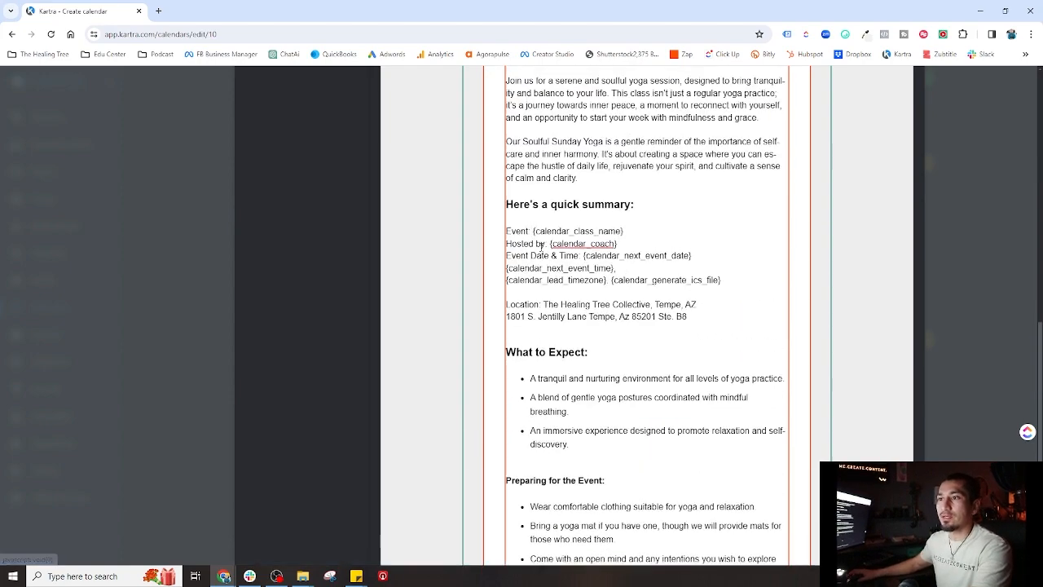
scroll(407, 328, "down", 12)
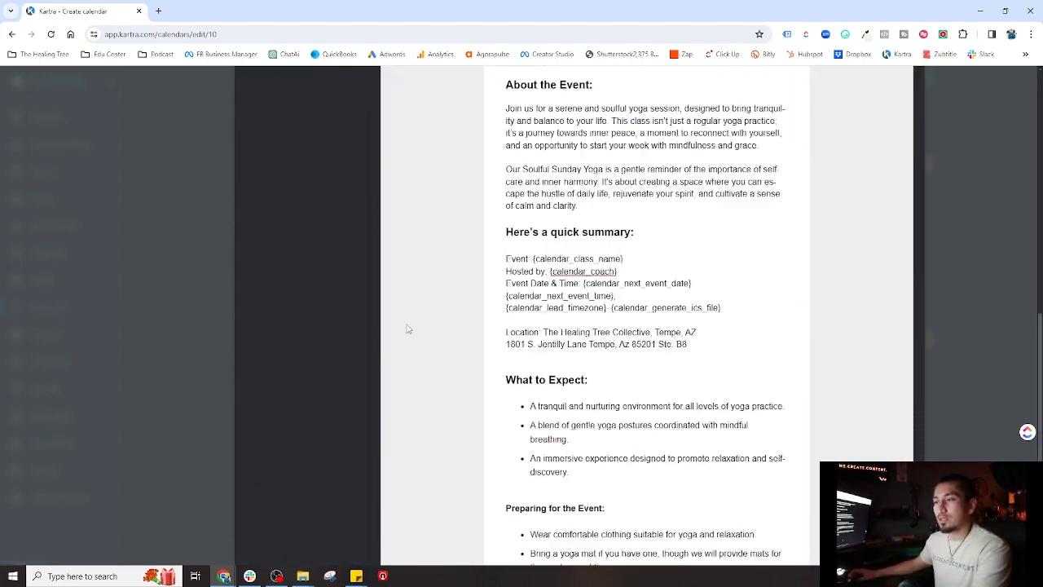
scroll(464, 349, "down", 5)
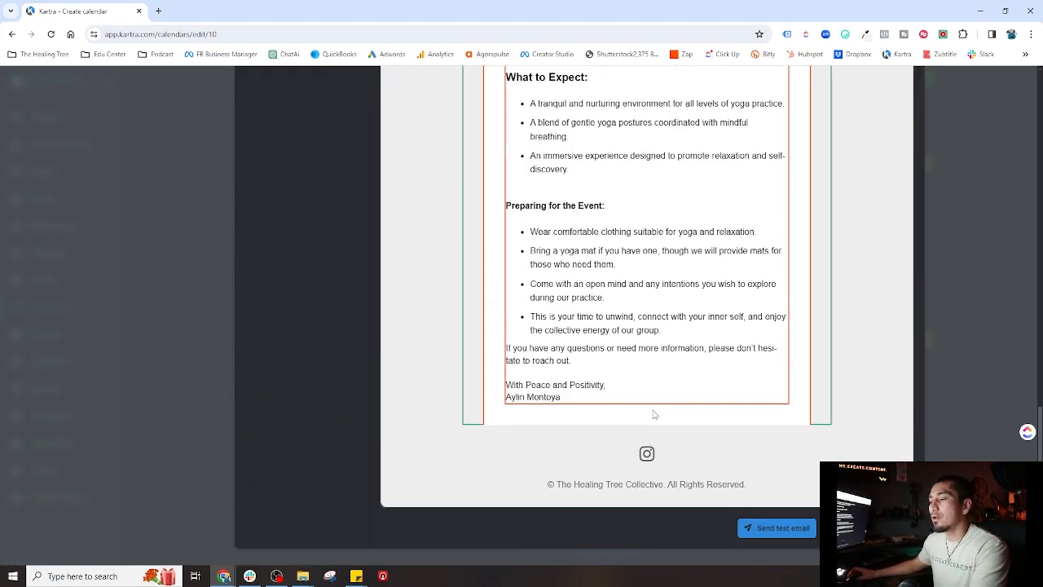
- Save the confirmation email as the favourite template 'Soulful Sunday Msg 1' and dismiss the confirmation
left_click(865, 528)
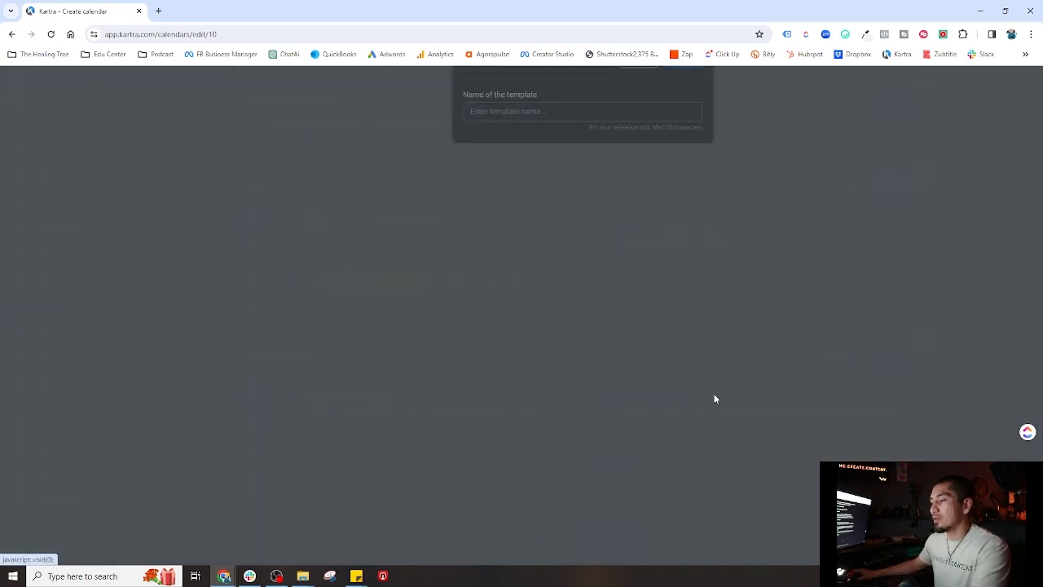
left_click(514, 161)
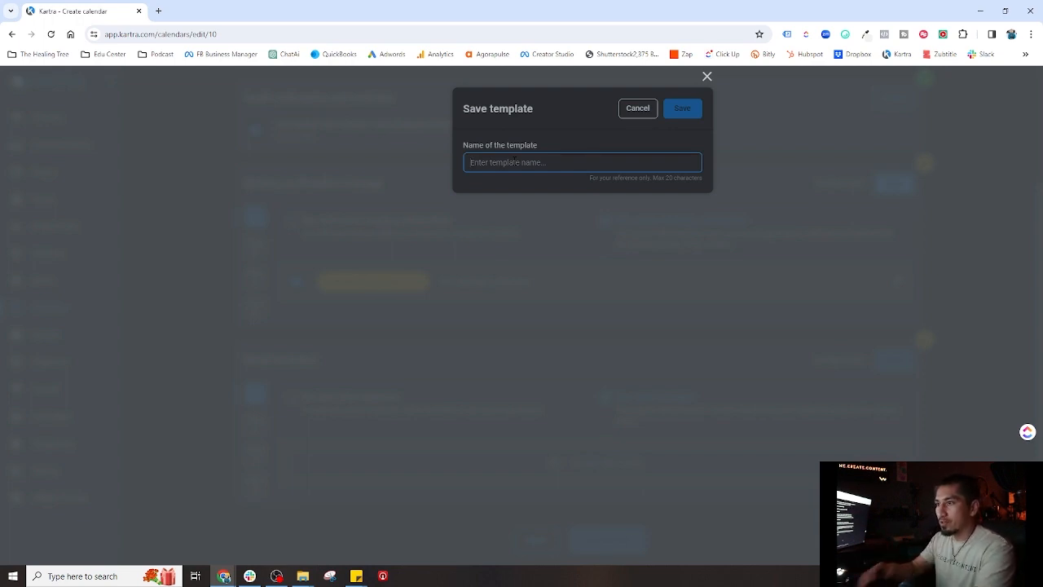
type("Soul")
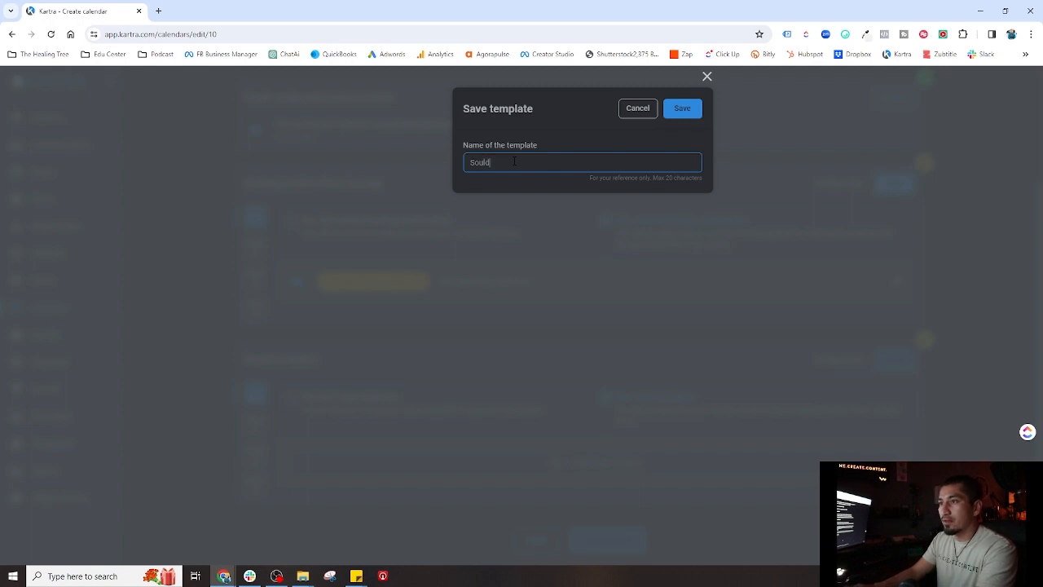
type("ful Sunday MS")
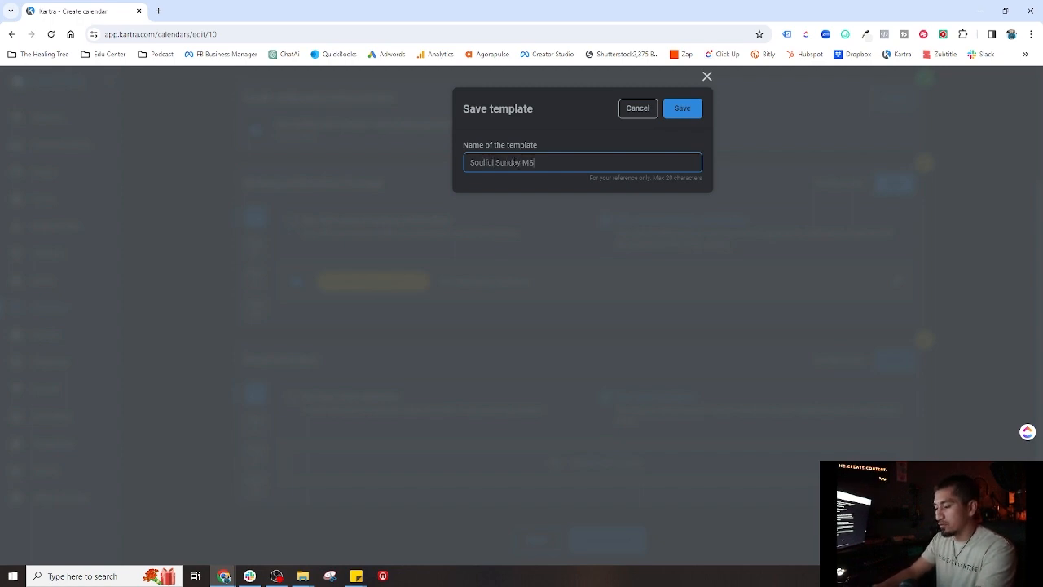
type("g")
key("BackSpace")
key("BackSpace")
type("sg 1")
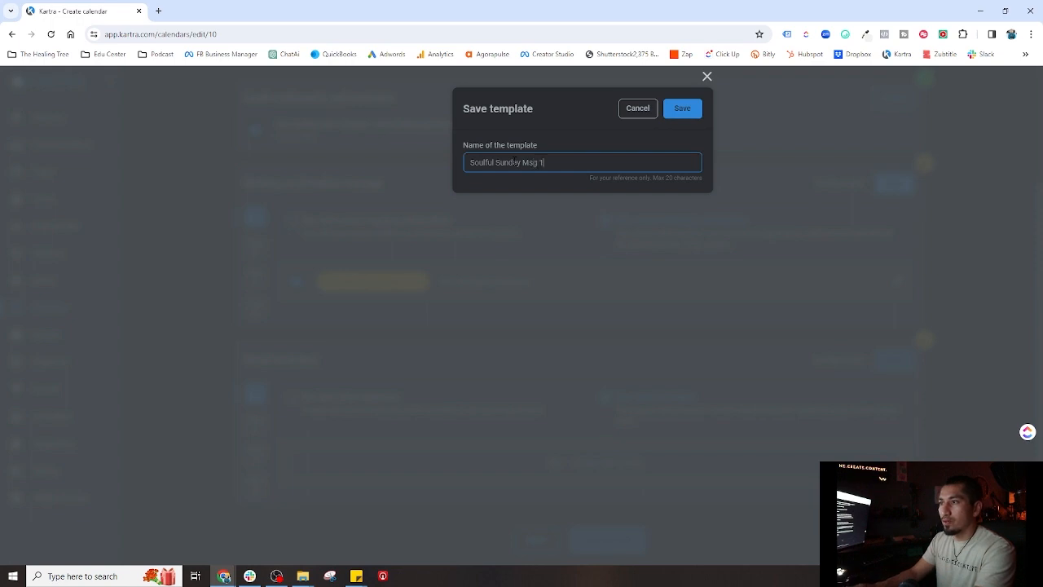
left_click_drag(666, 179, 712, 183)
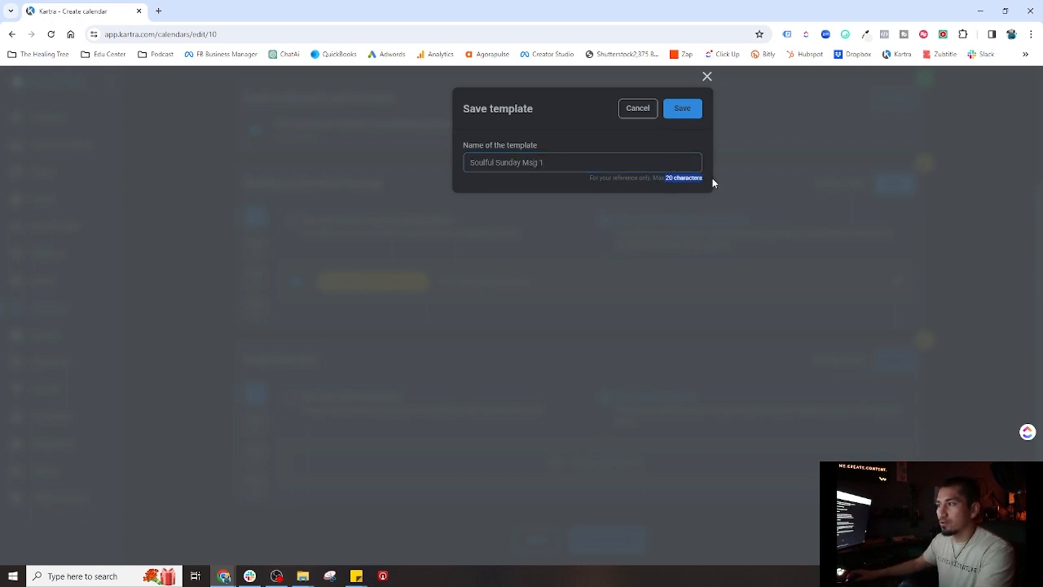
left_click(564, 161)
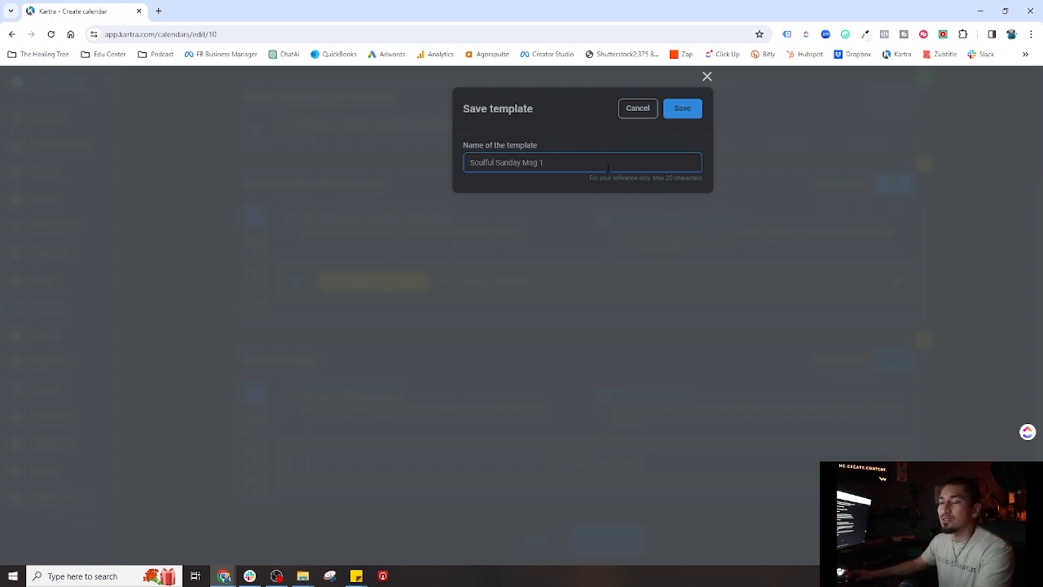
left_click(682, 111)
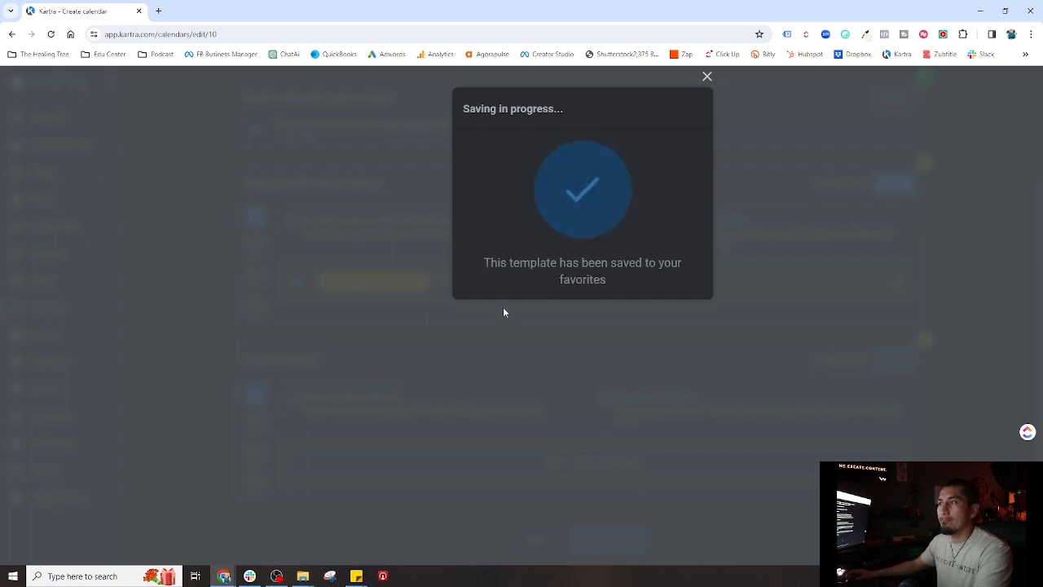
left_click(708, 78)
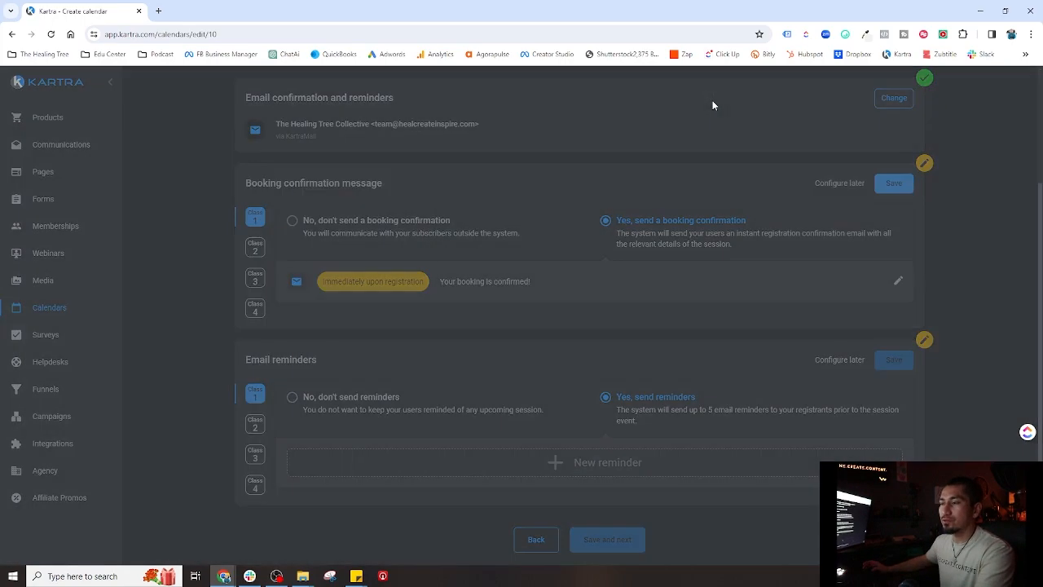
- Copy the opening 'Join us…' paragraph into the email's preview text
scroll(845, 322, "up", 15)
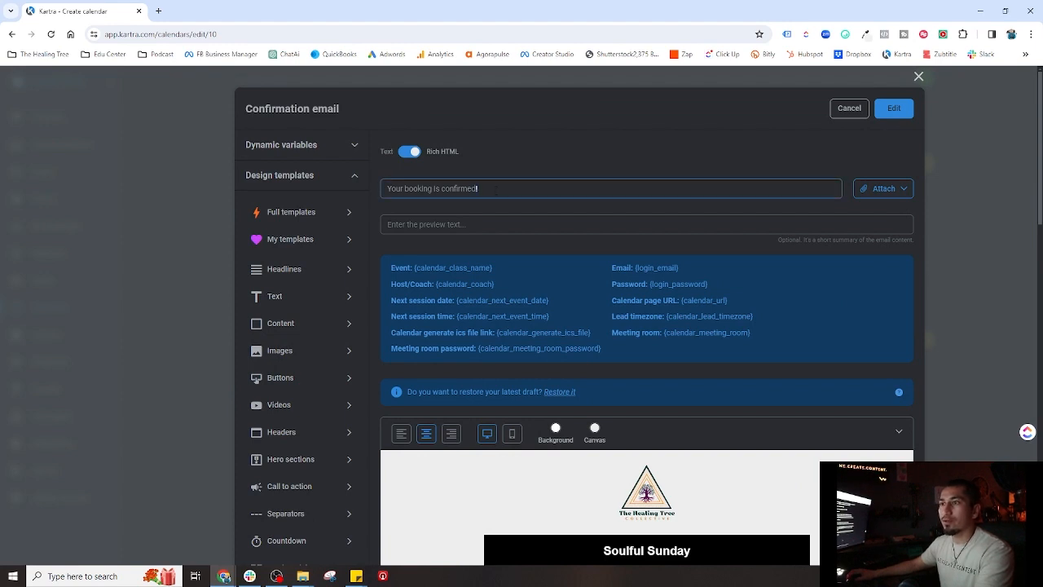
triple_click(489, 189)
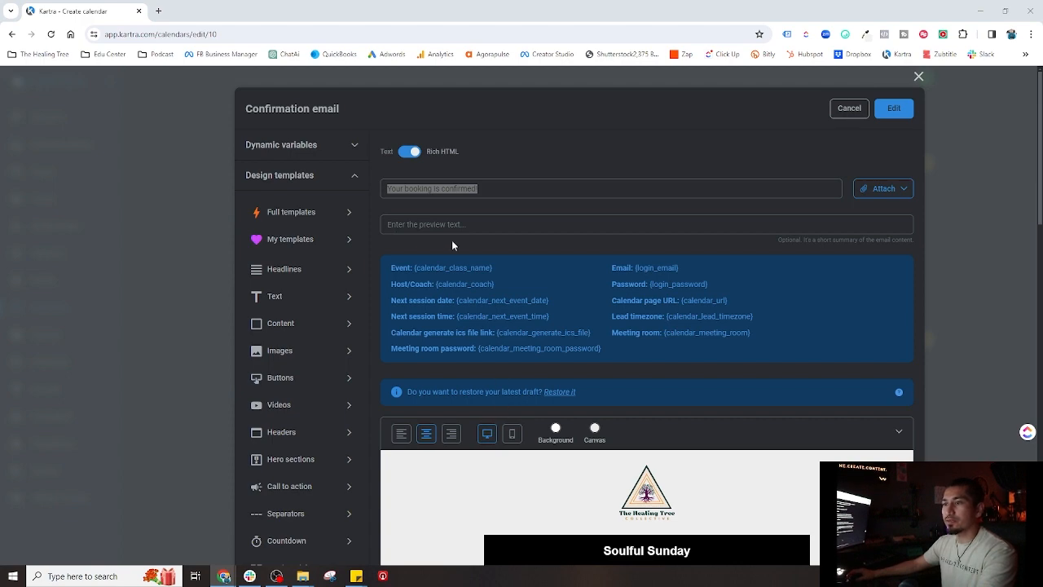
scroll(489, 269, "down", 8)
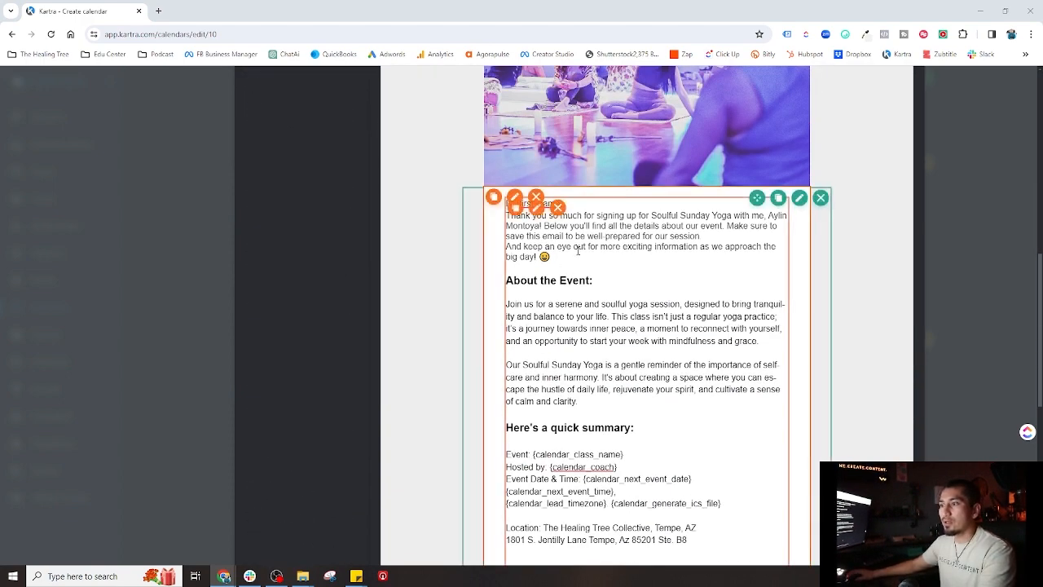
left_click_drag(507, 303, 787, 351)
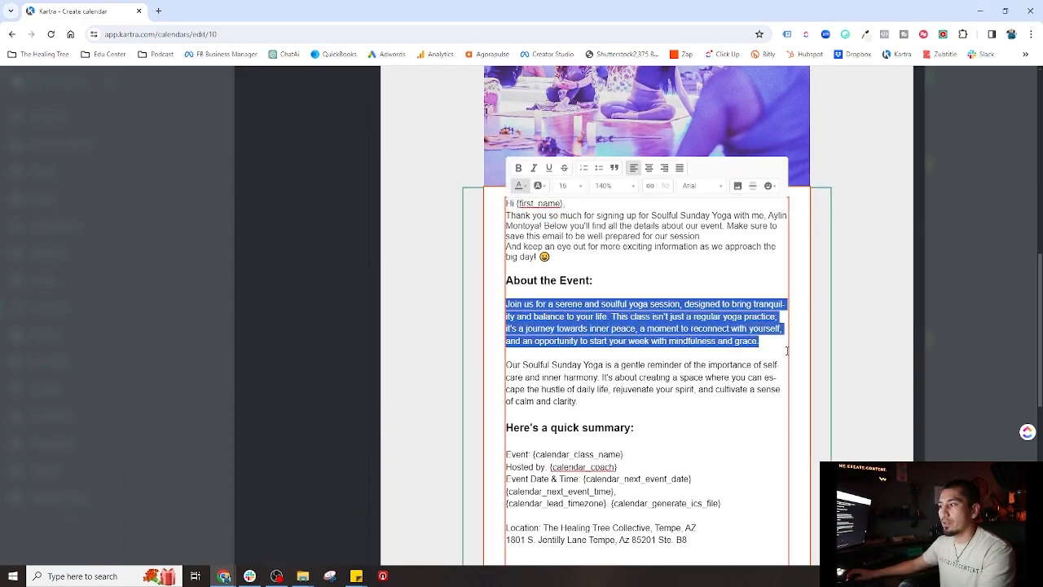
scroll(593, 352, "up", 7)
left_click(419, 115)
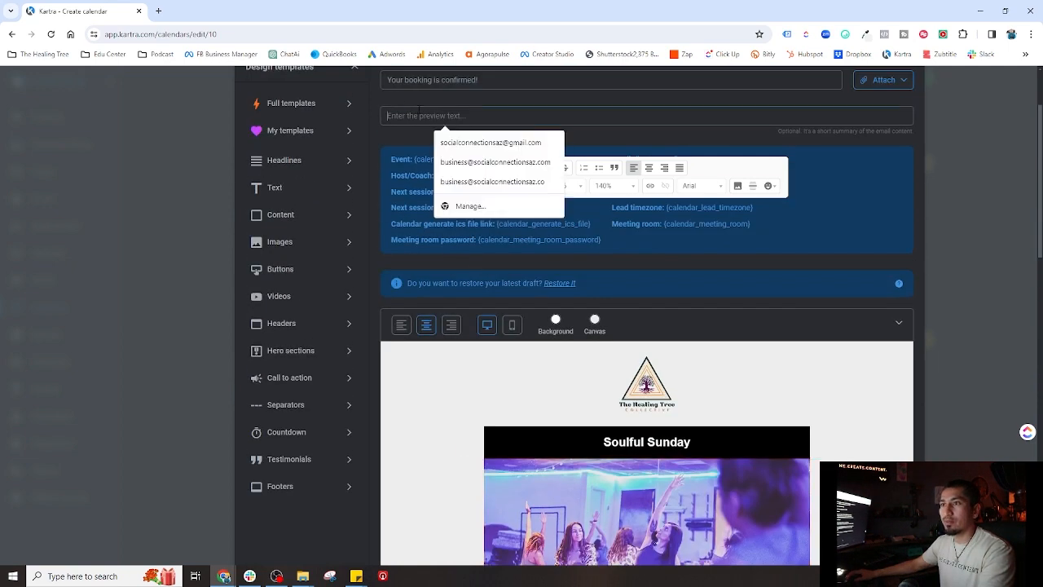
type("Join us for a serene and soulful yoga session, designed to bring tranquility and")
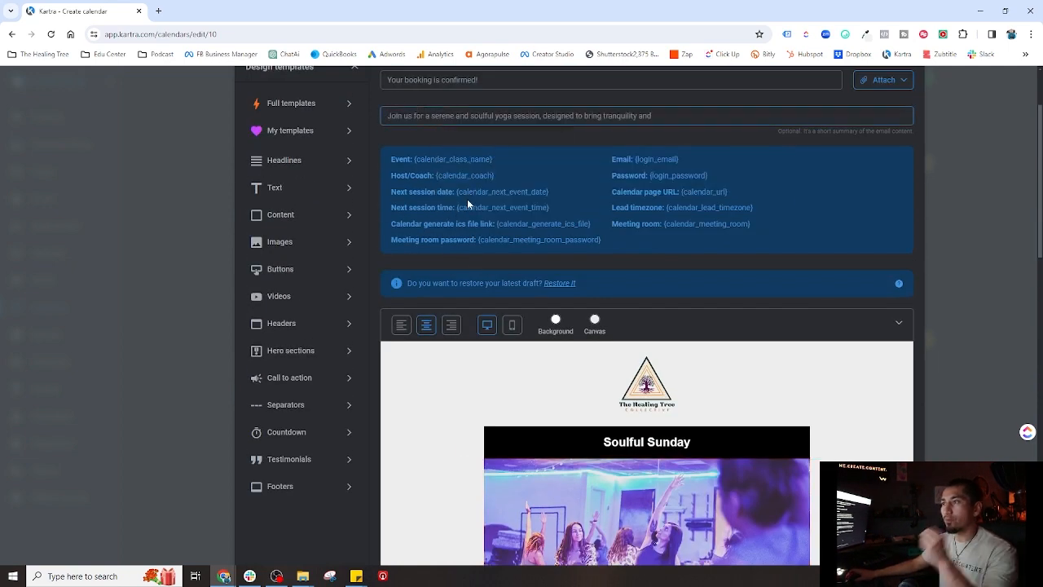
left_click(680, 137)
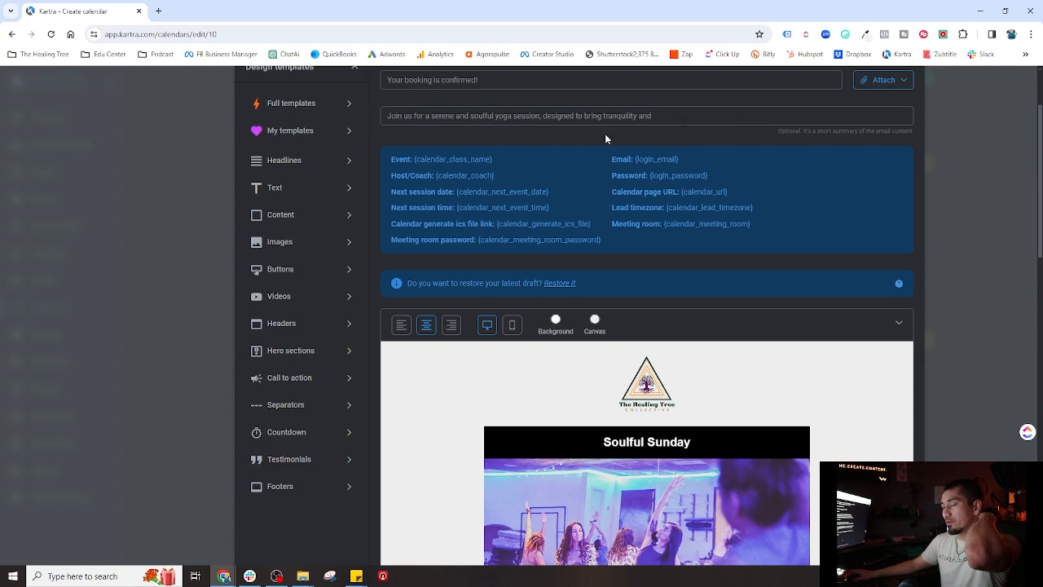
- Replace the subject line with the 'Begin Your Week with Balance' subject
scroll(643, 129, "up", 2)
triple_click(511, 189)
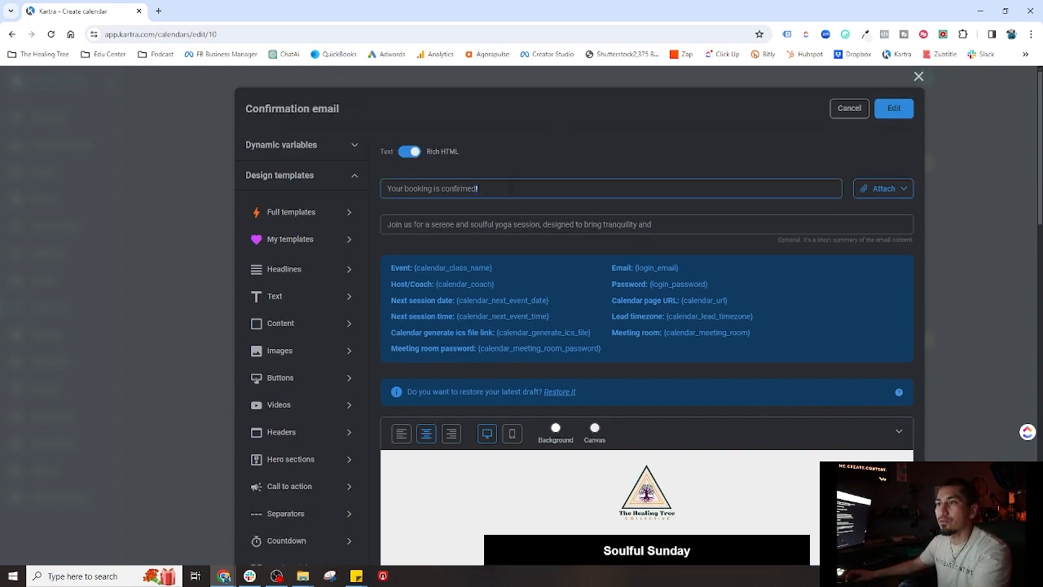
key("BackSpace")
scroll(569, 412, "down", 7)
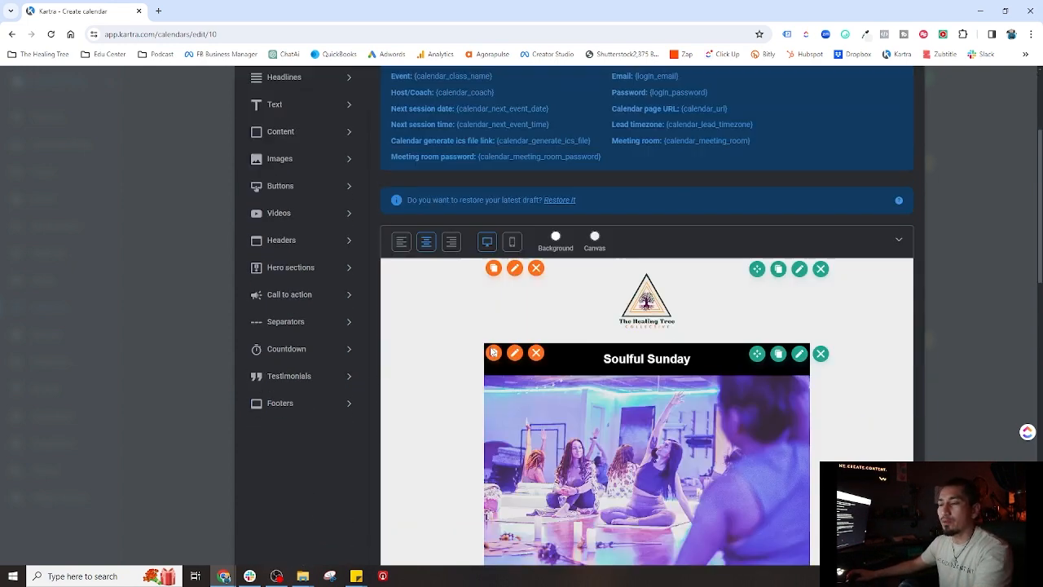
scroll(569, 412, "up", 3)
scroll(647, 318, "up", 4)
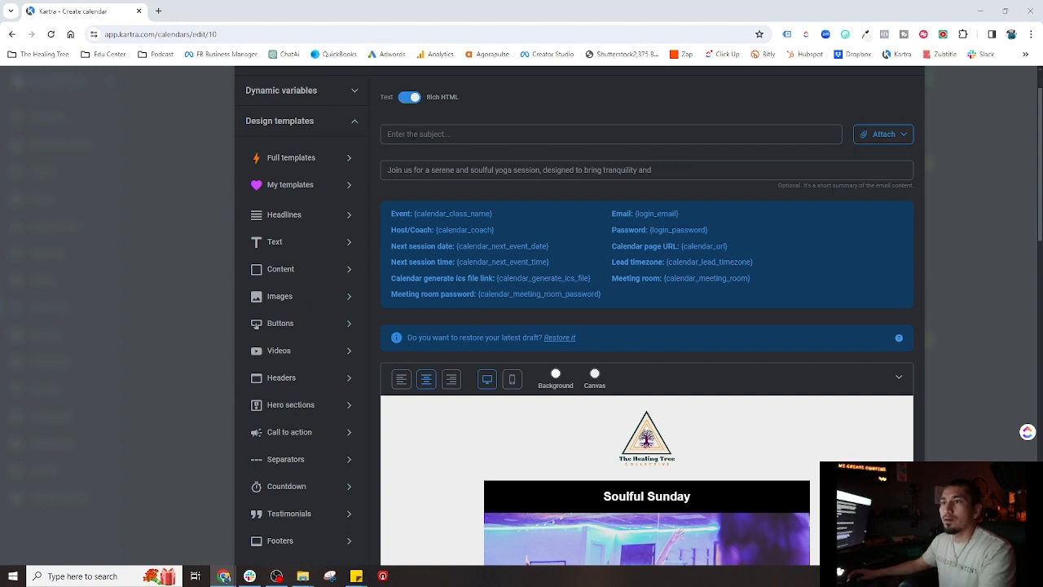
left_click(444, 134)
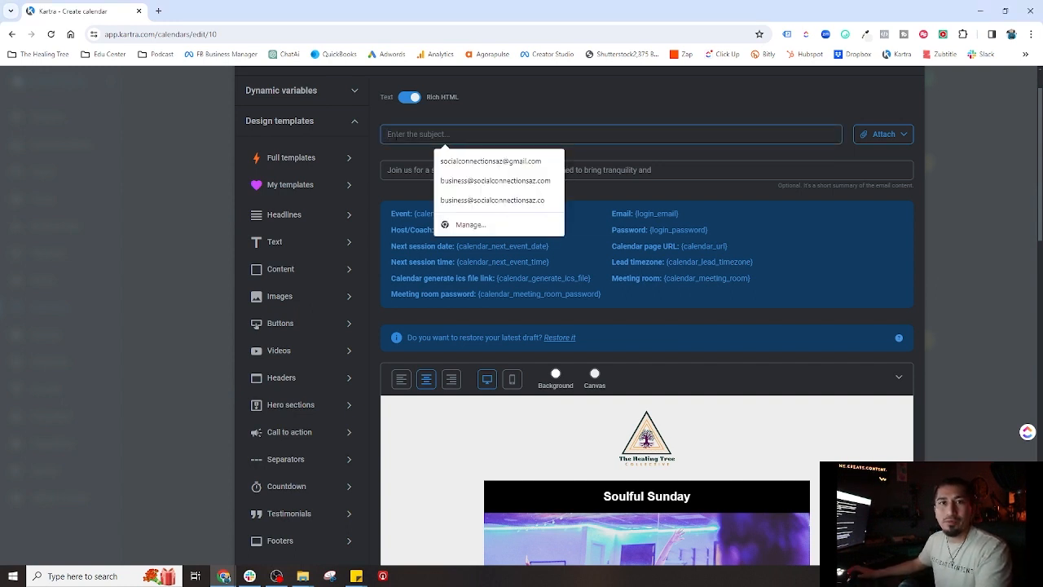
type("Begin Your Week with Balance: Soulful Sunday Yoga with Aylin Montoya")
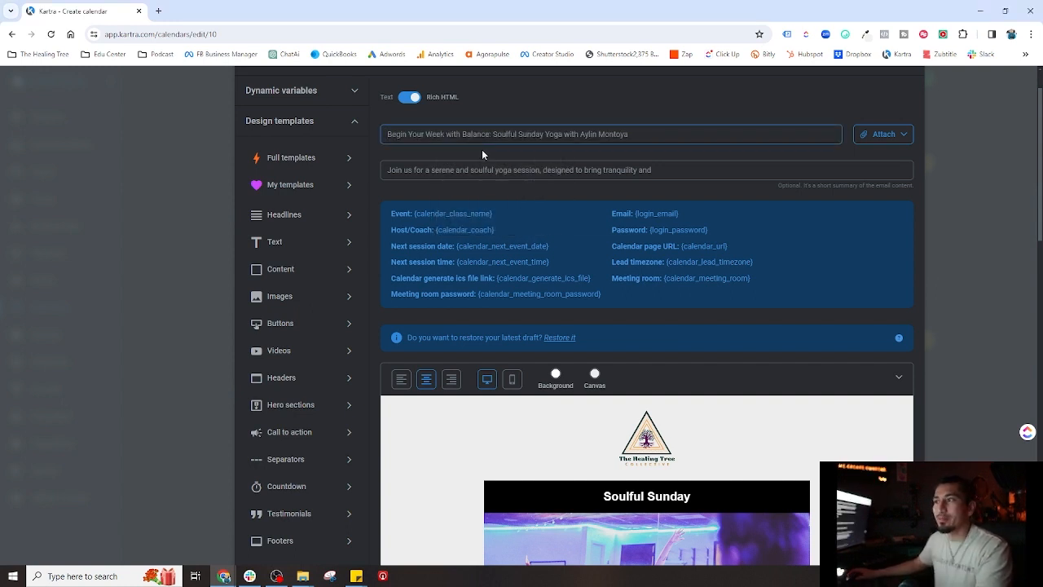
left_click(623, 150)
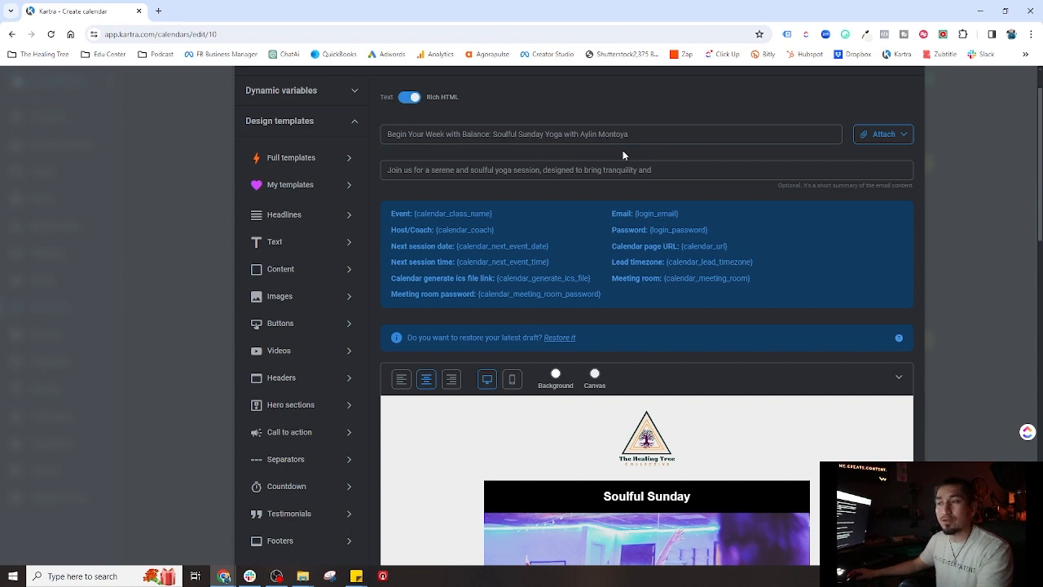
- Review the email body once more and save the Class 1 confirmation email
scroll(623, 155, "up", 1)
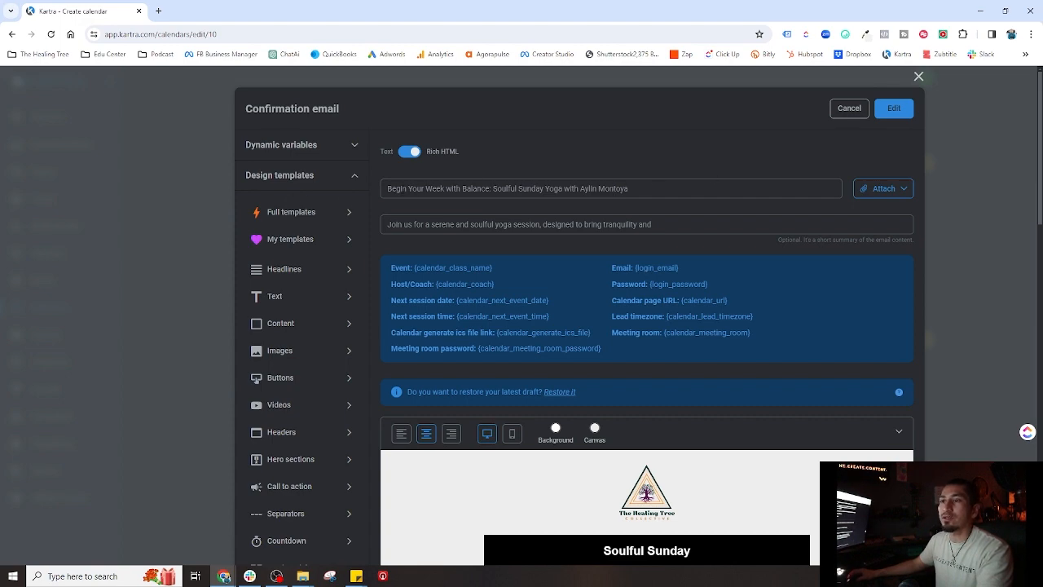
left_click(894, 108)
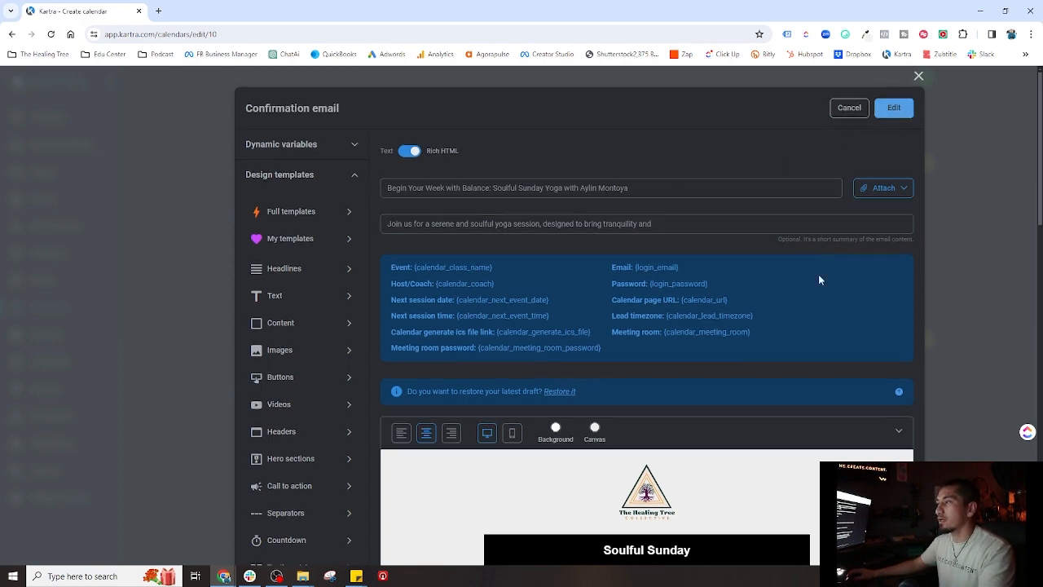
scroll(782, 318, "down", 4)
scroll(829, 374, "up", 16)
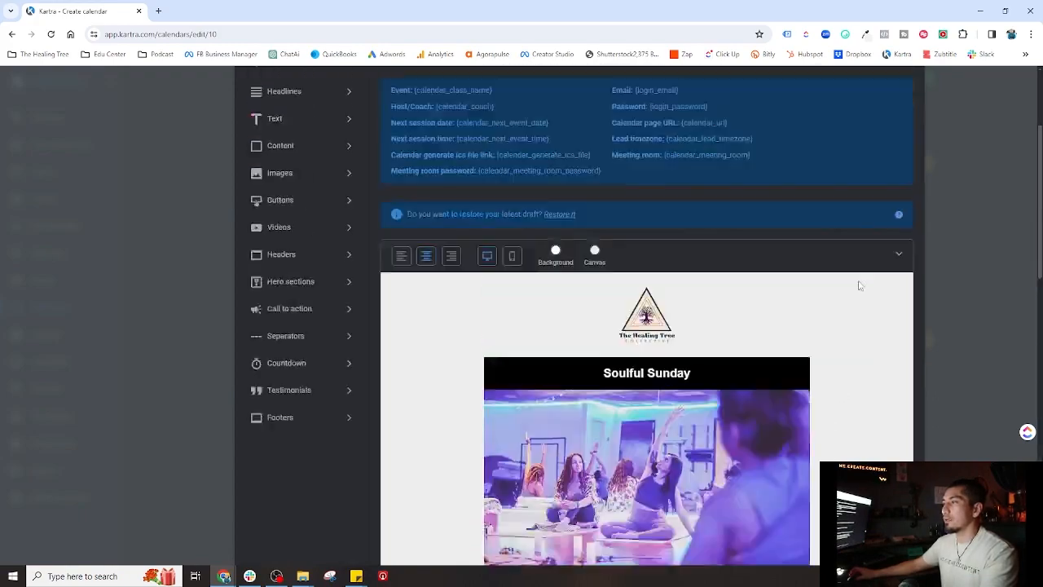
scroll(851, 351, "down", 15)
scroll(820, 256, "up", 15)
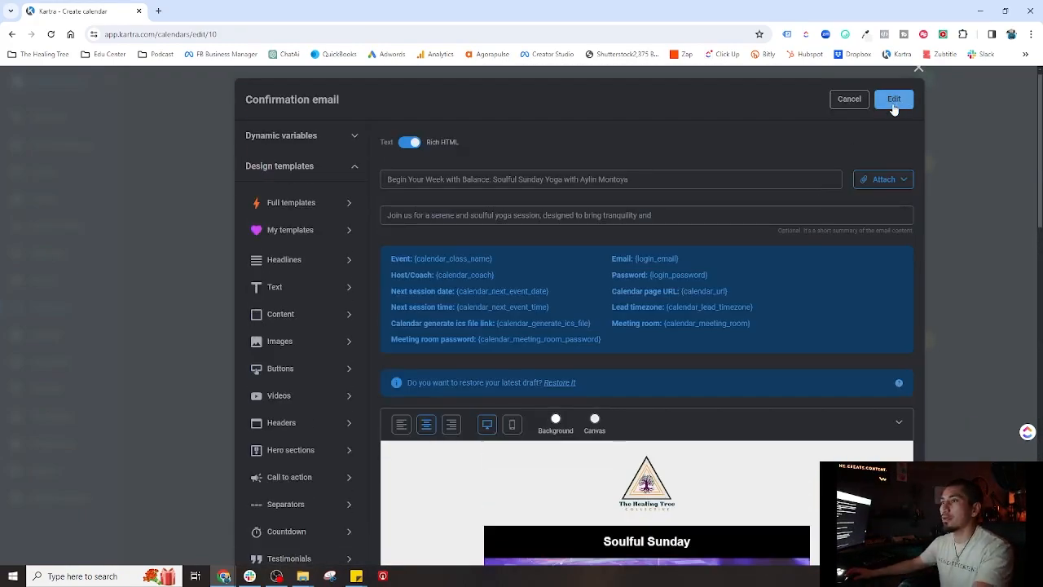
left_click(893, 106)
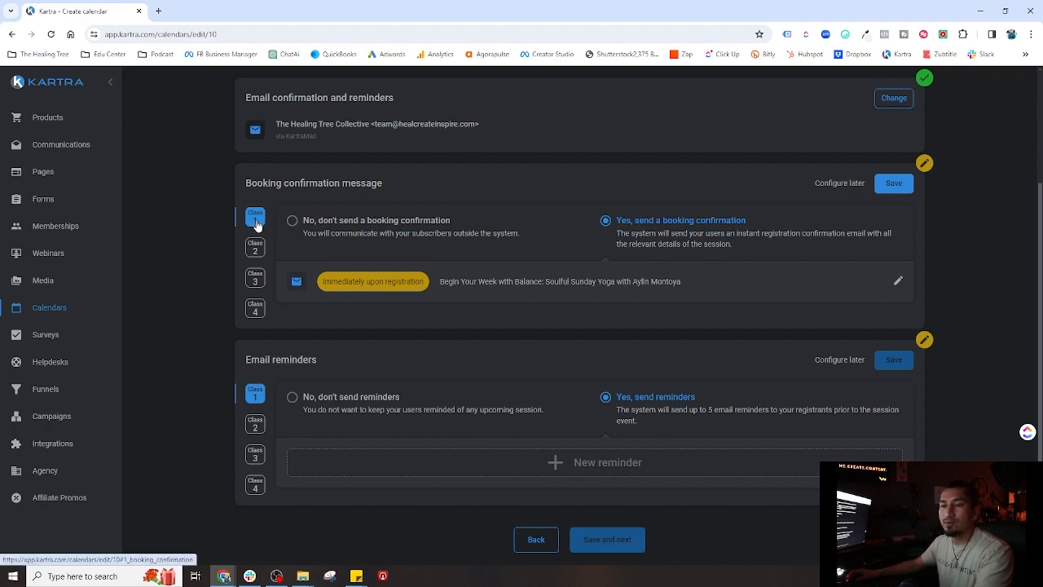
- Enable booking confirmations for Class 2 and switch its confirmation email to Rich HTML
left_click(255, 254)
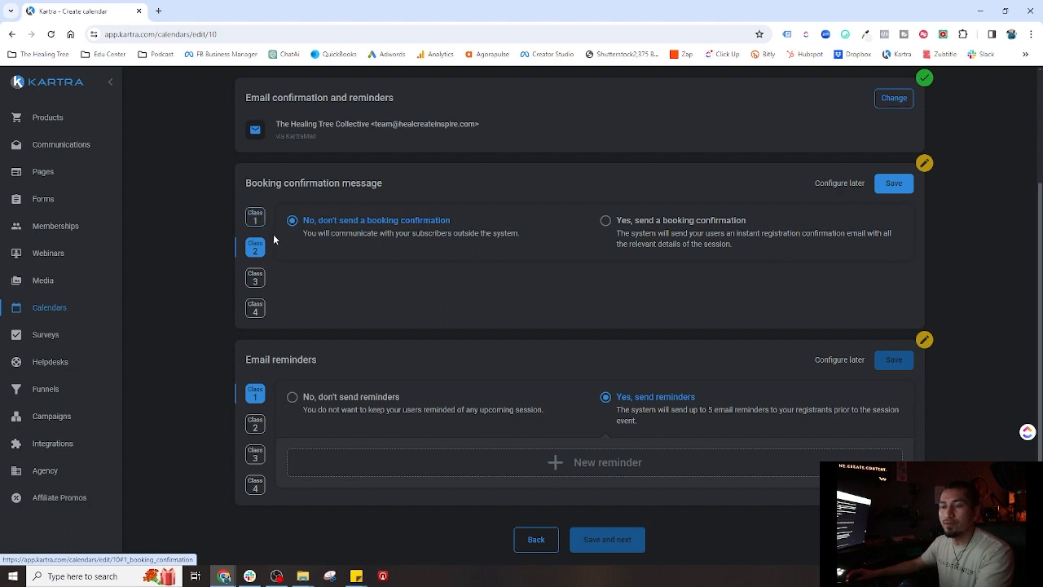
left_click(606, 220)
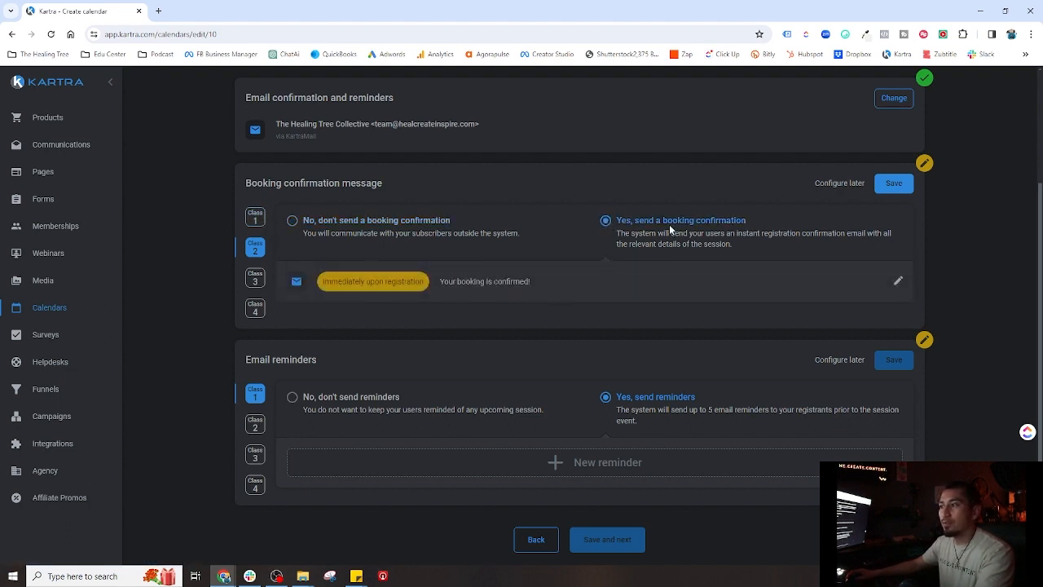
left_click(897, 281)
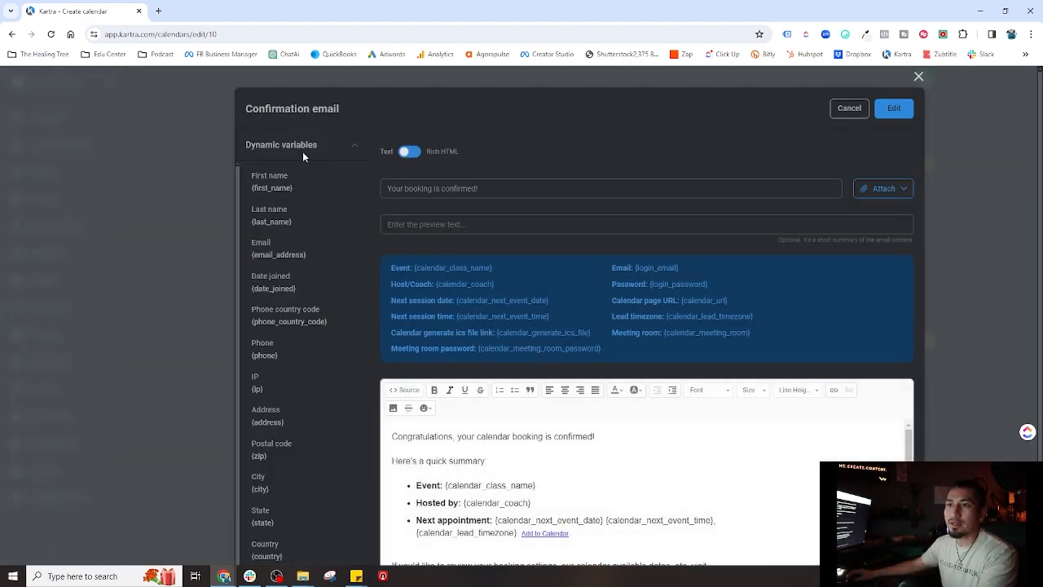
left_click(409, 152)
- Fill Class 2's email with the Soulful Sunday Msg 1 template, save it, and reopen Class 1's email
left_click(308, 236)
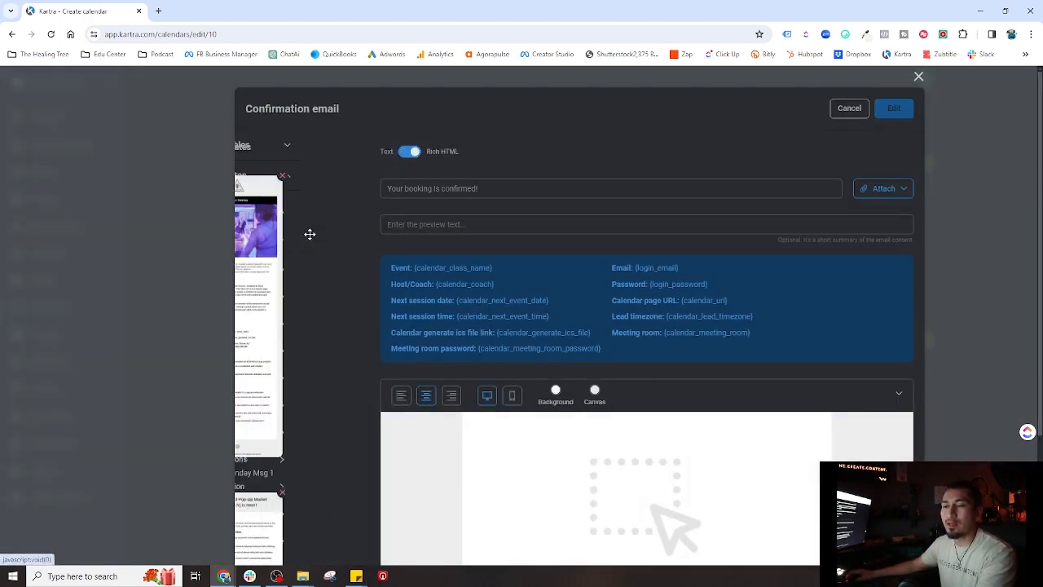
left_click_drag(306, 271, 668, 423)
scroll(471, 440, "down", 7)
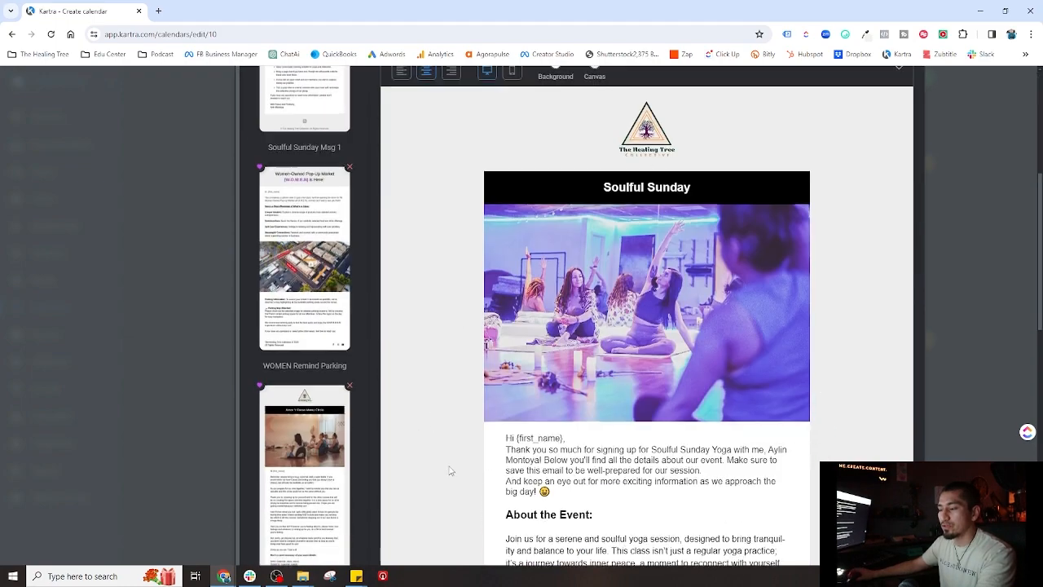
scroll(471, 440, "down", 4)
scroll(456, 430, "up", 12)
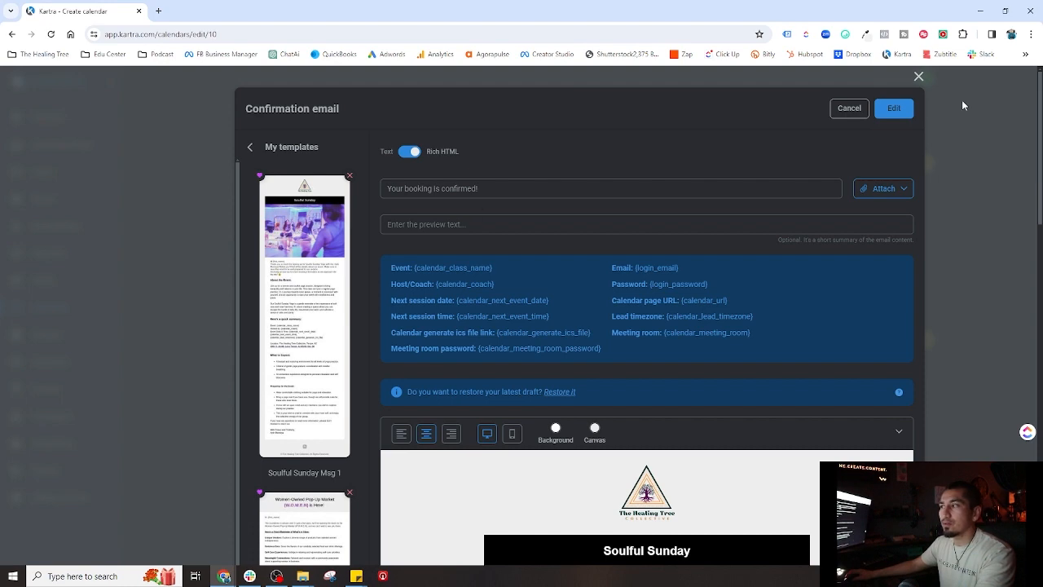
left_click(894, 108)
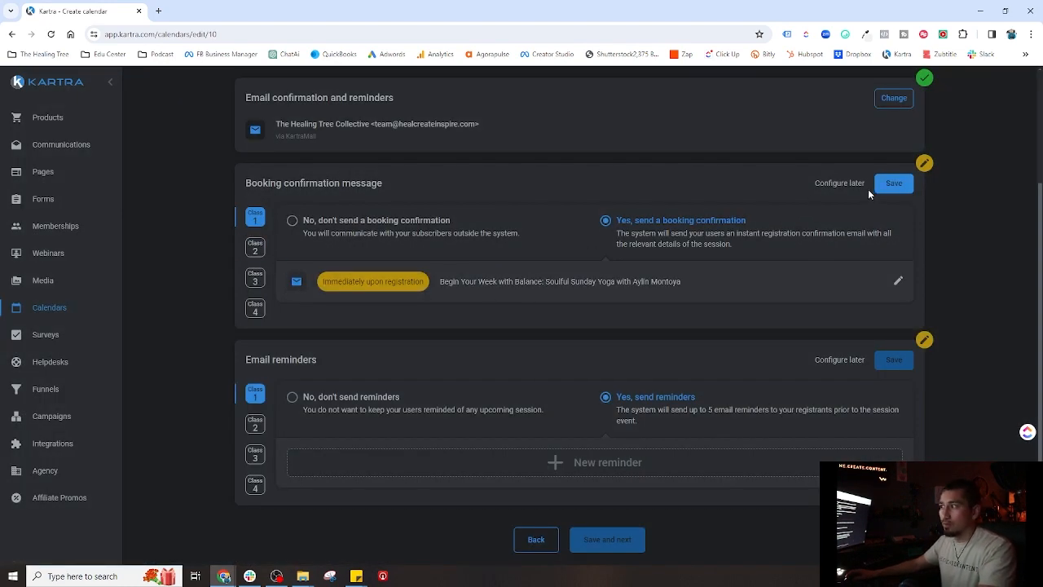
left_click(898, 280)
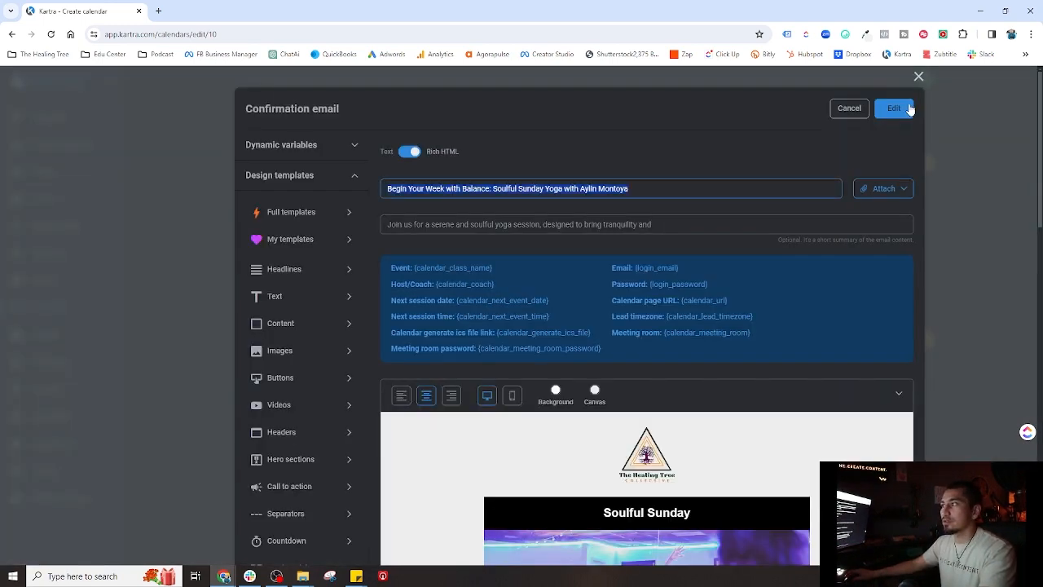
- Paste the Soulful Sunday Yoga subject line into Class 2's confirmation email
left_click(918, 77)
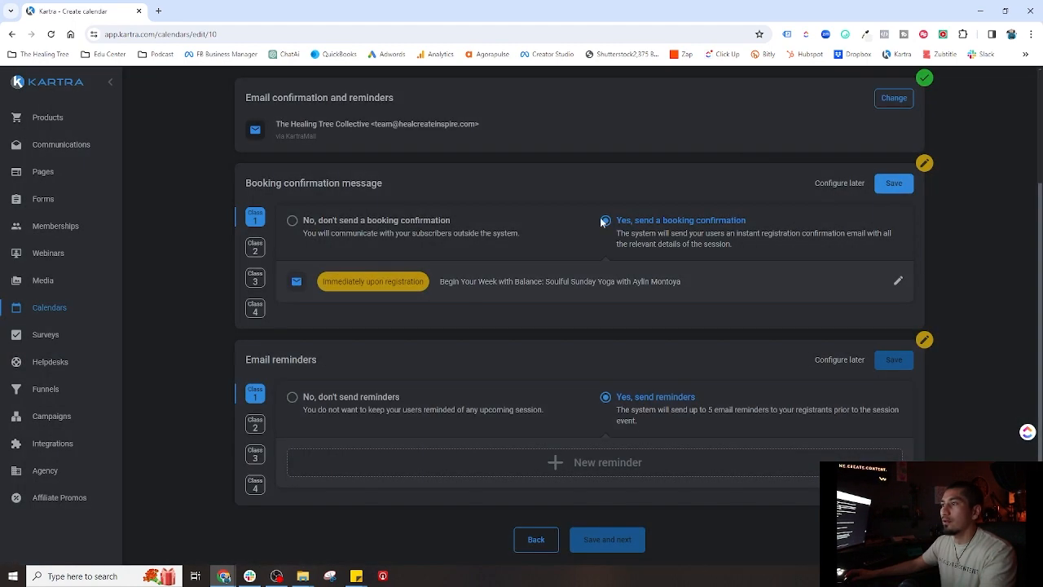
left_click(259, 248)
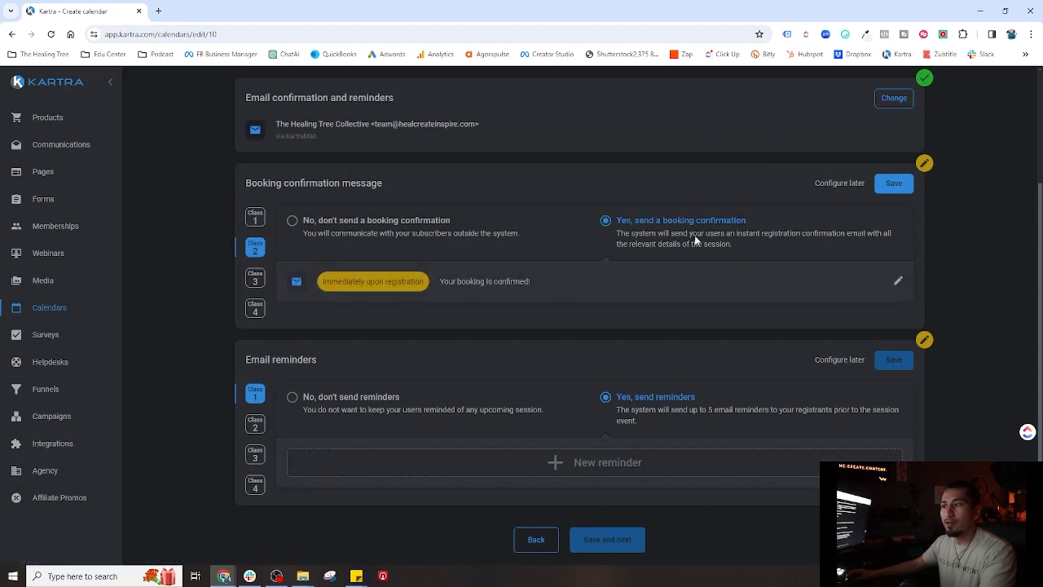
left_click(899, 280)
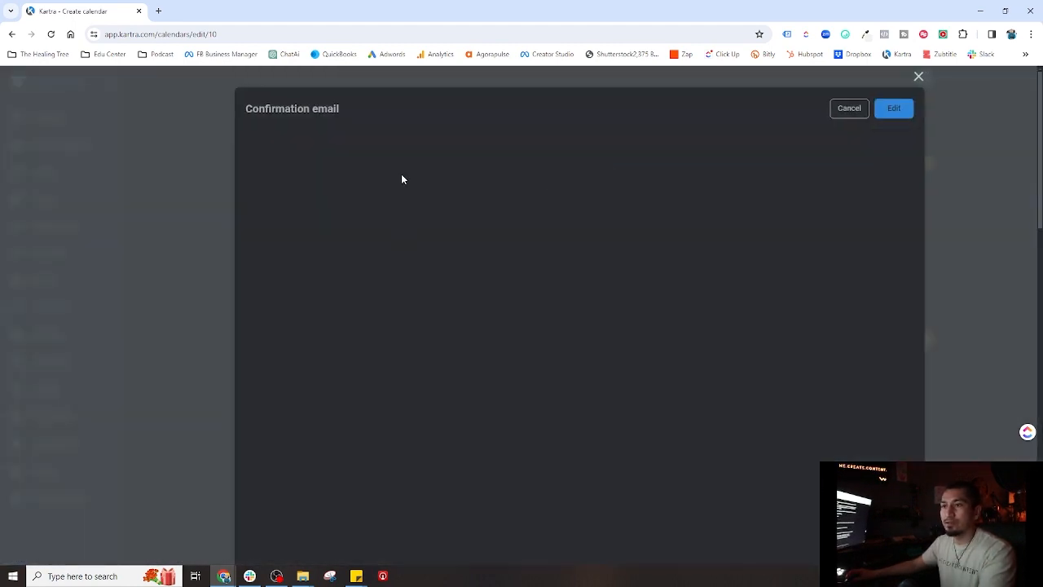
triple_click(425, 187)
type("Begin Your Week with Balance: Soulful Sunday Yoga with Aylin Montoya")
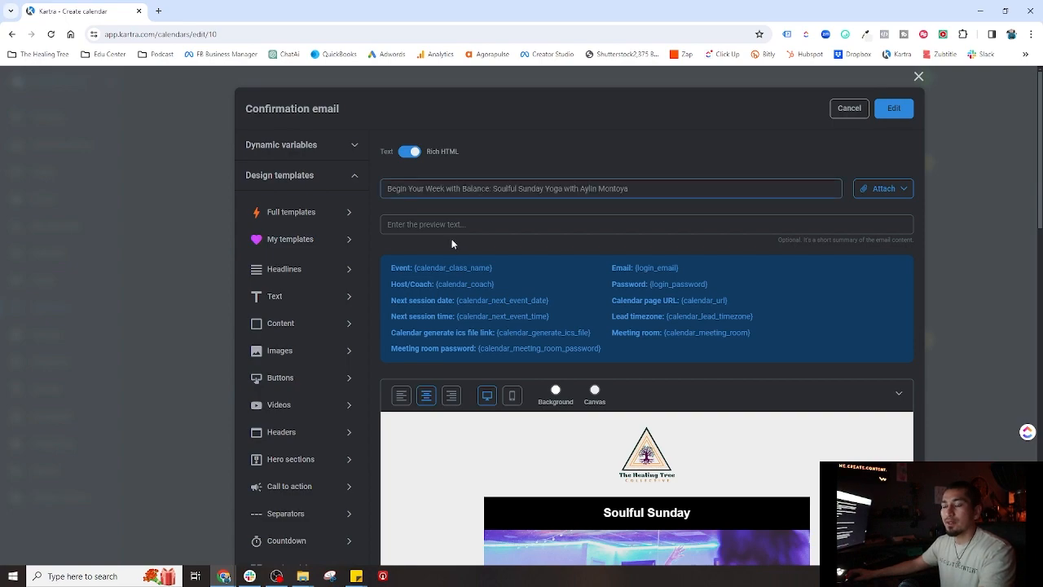
- Set the preview text to 'Our Soulful Sunday Yoga is a gentle reminder of the importance of self-care'
scroll(454, 319, "down", 15)
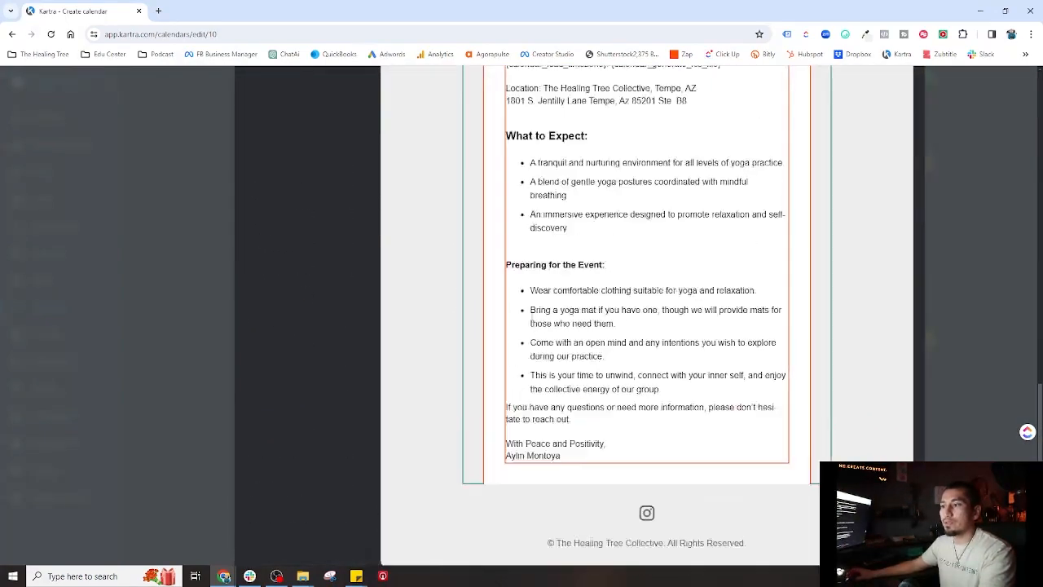
scroll(534, 332, "up", 5)
left_click_drag(507, 354, 577, 392)
scroll(430, 238, "up", 10)
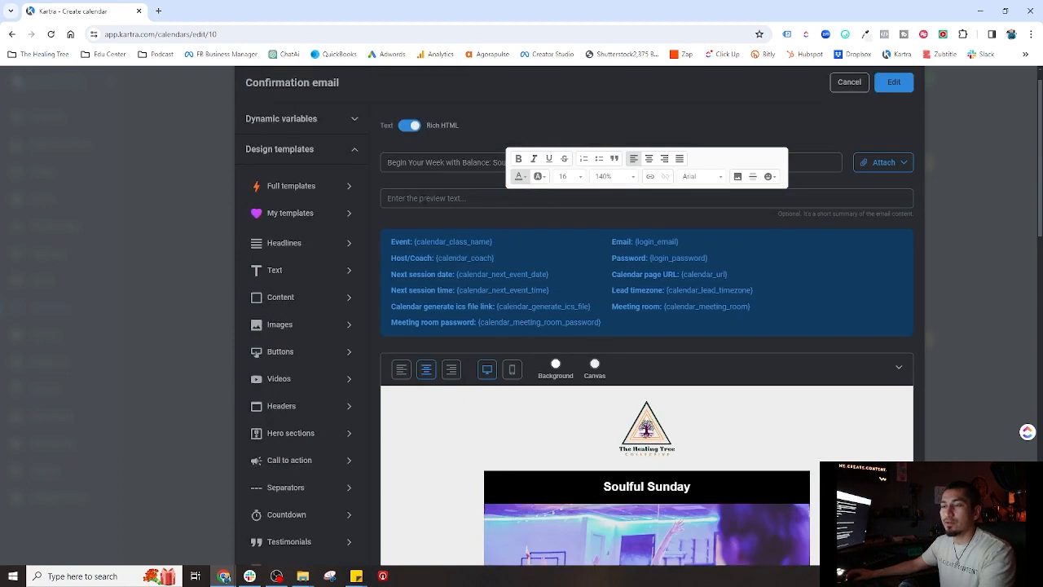
left_click(429, 199)
type("Our Soulful Sunday Yoga is a gentle reminder of the importance of self-care and")
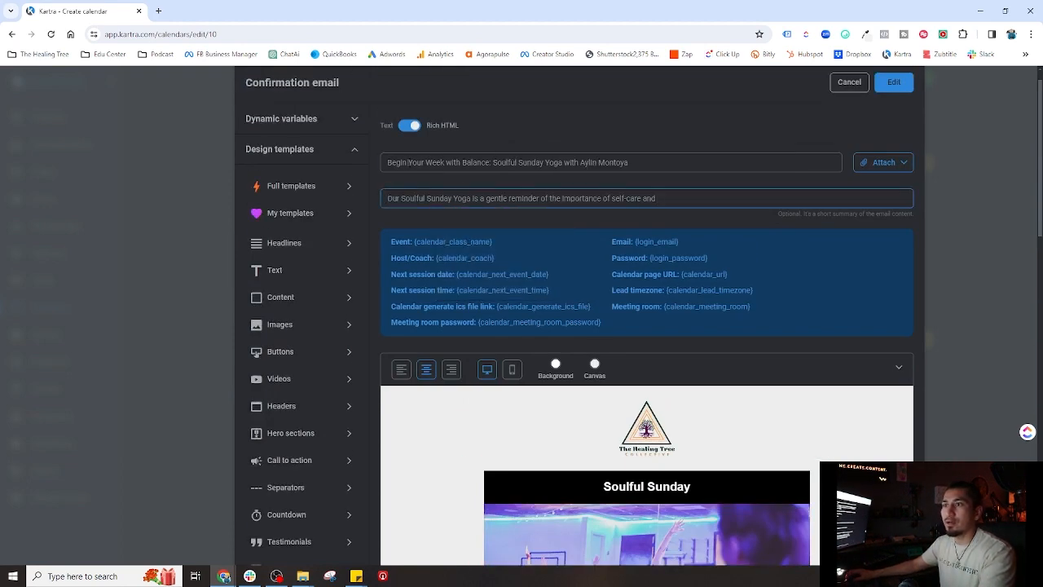
key("shift+Tab")
key("ctrl+c")
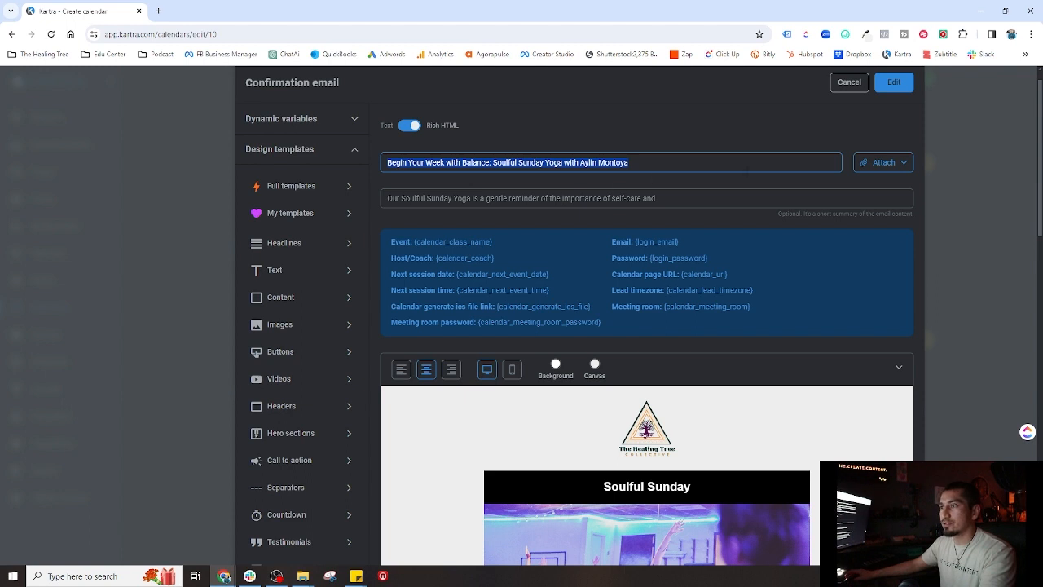
double_click(649, 199)
key("BackSpace")
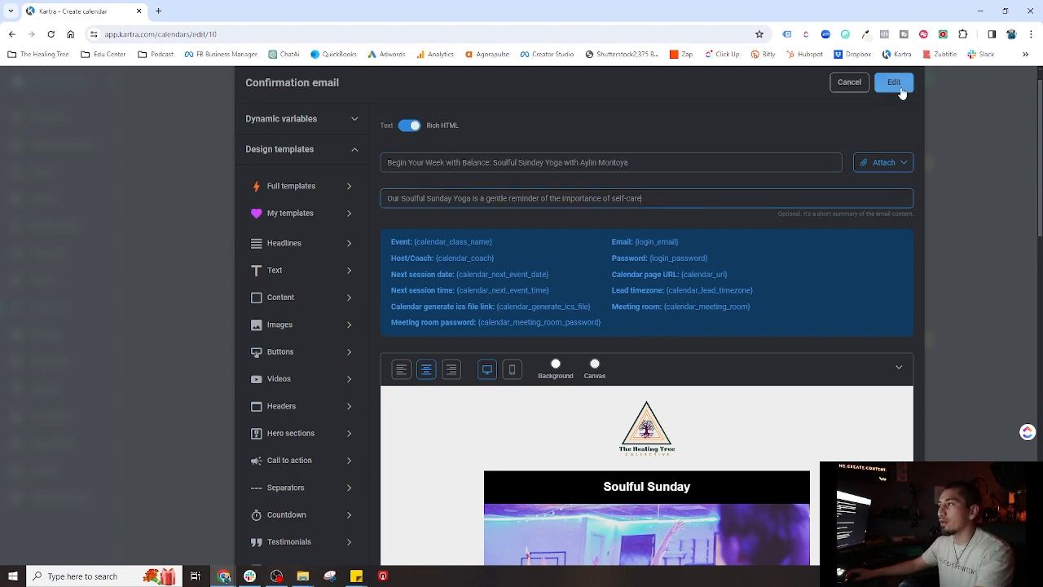
scroll(815, 216, "up", 1)
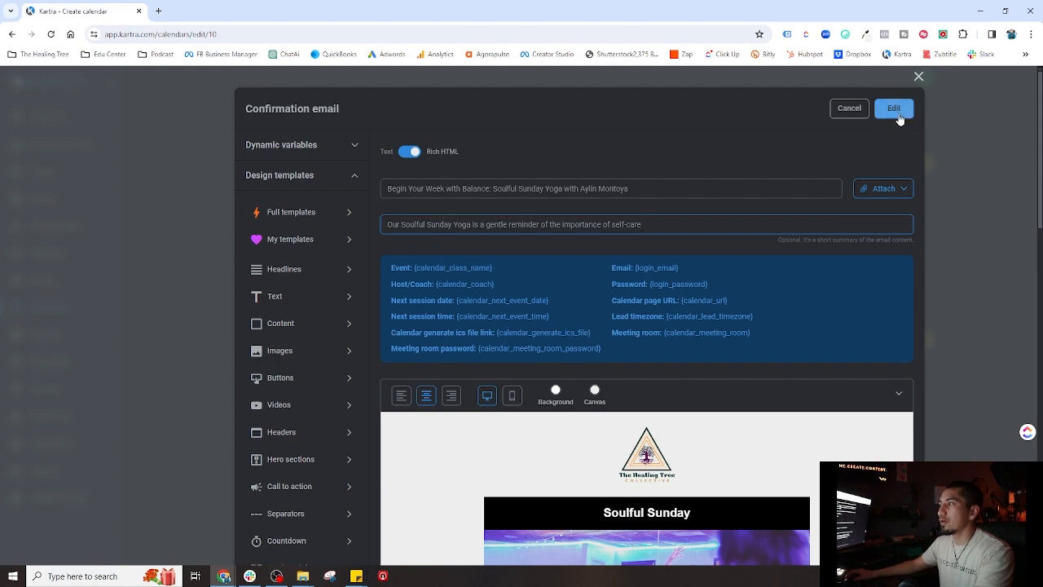
- Save Class 2's email, then enable Class 3's confirmation built from the Soulful Sunday Msg 1 template
left_click(896, 110)
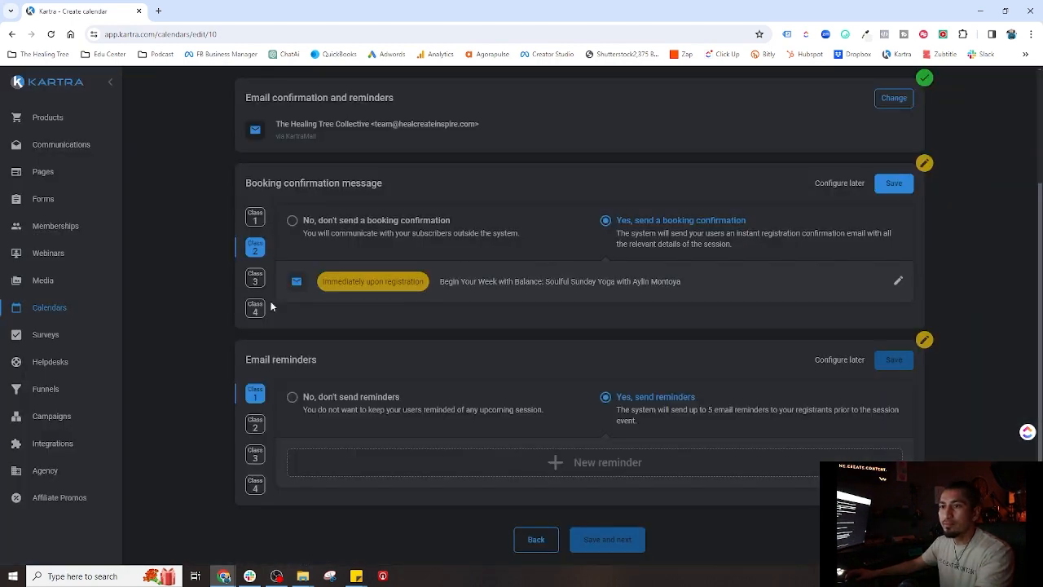
left_click(255, 278)
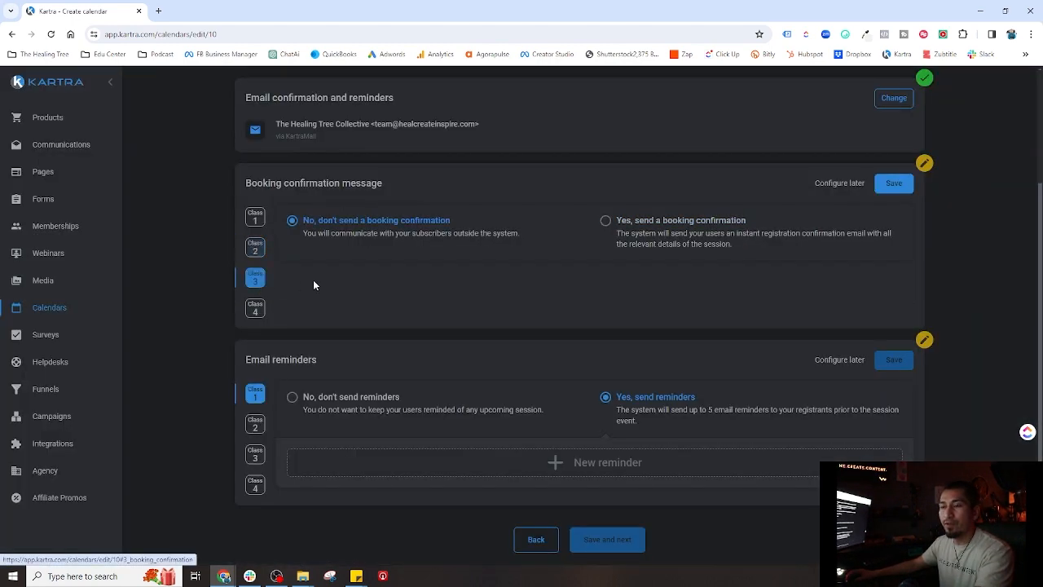
left_click(650, 224)
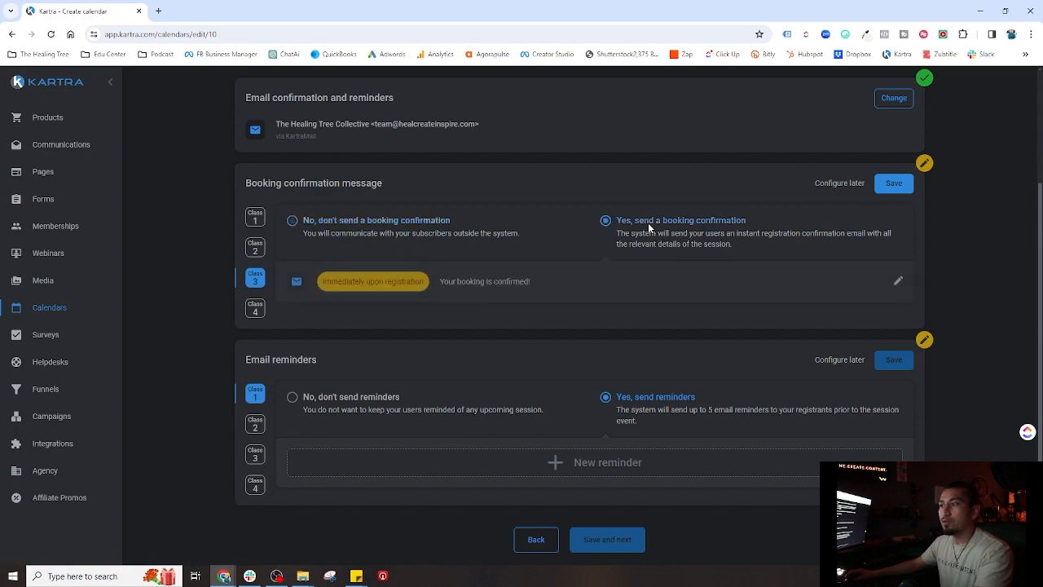
left_click(898, 281)
left_click(409, 152)
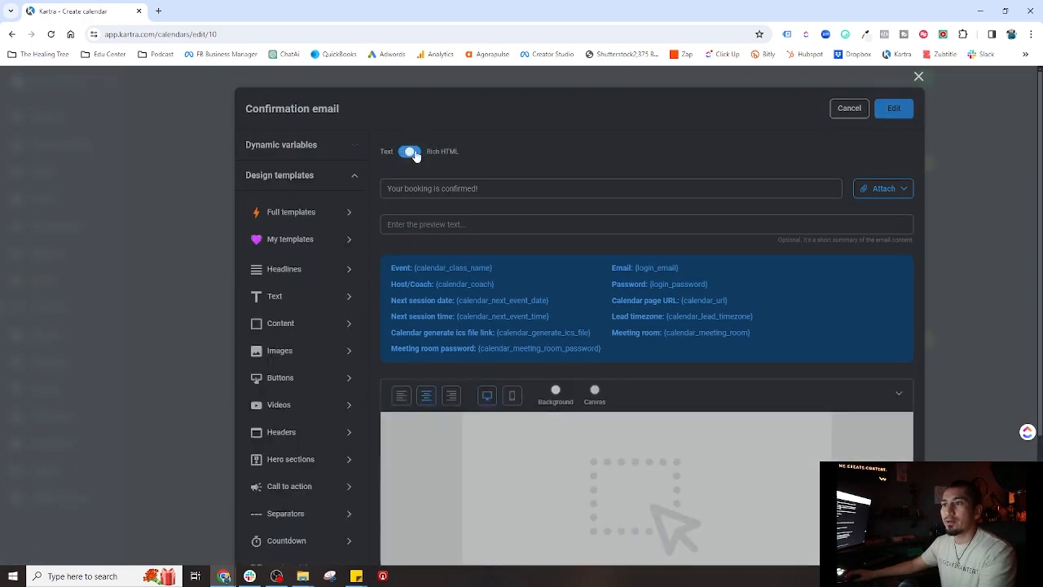
left_click(294, 240)
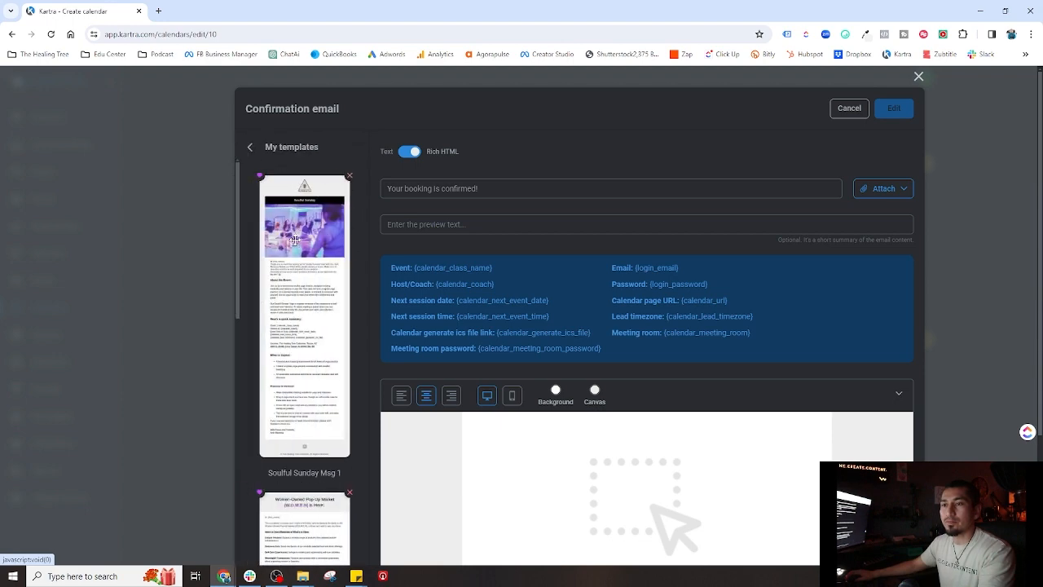
scroll(300, 220, "down", 2)
scroll(300, 211, "up", 2)
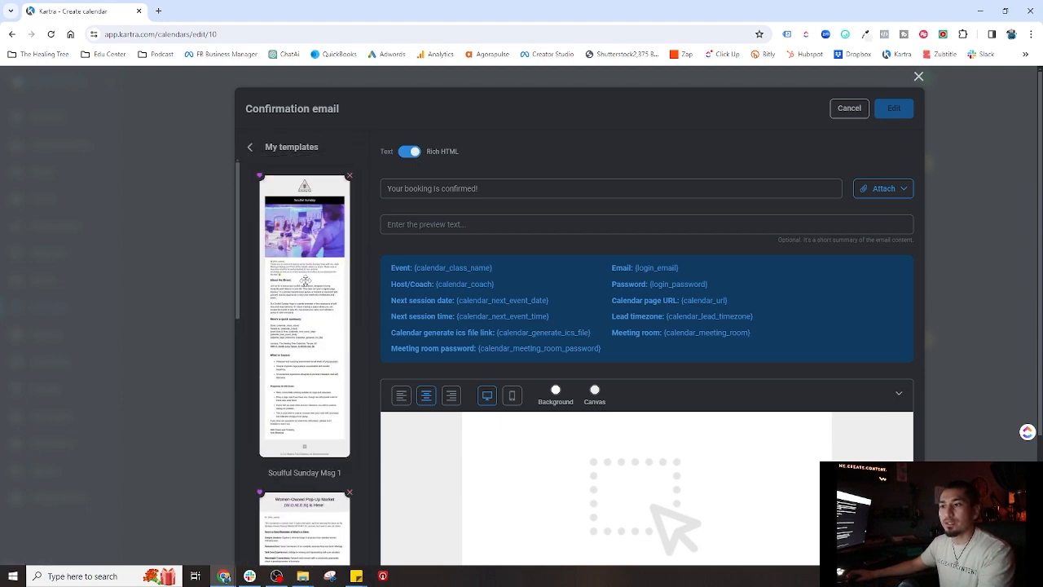
left_click_drag(303, 278, 640, 423)
scroll(443, 389, "down", 8)
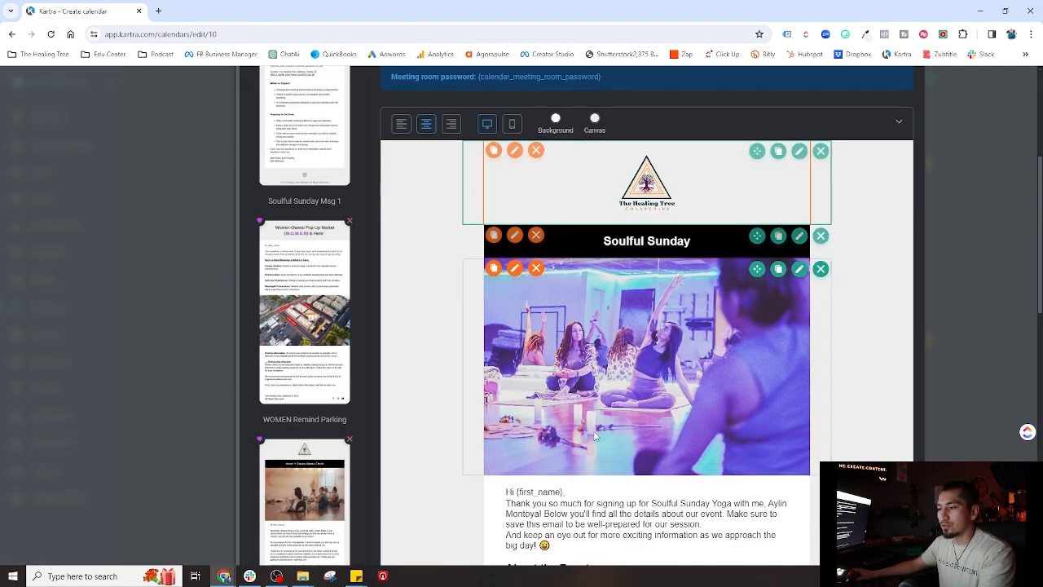
scroll(443, 389, "down", 3)
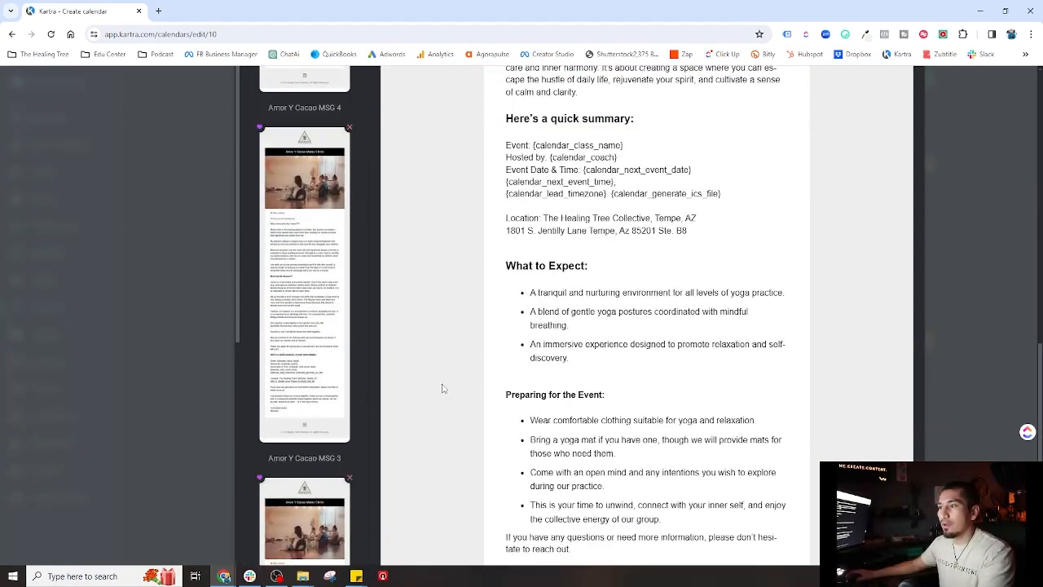
scroll(443, 388, "down", 3)
scroll(444, 387, "up", 14)
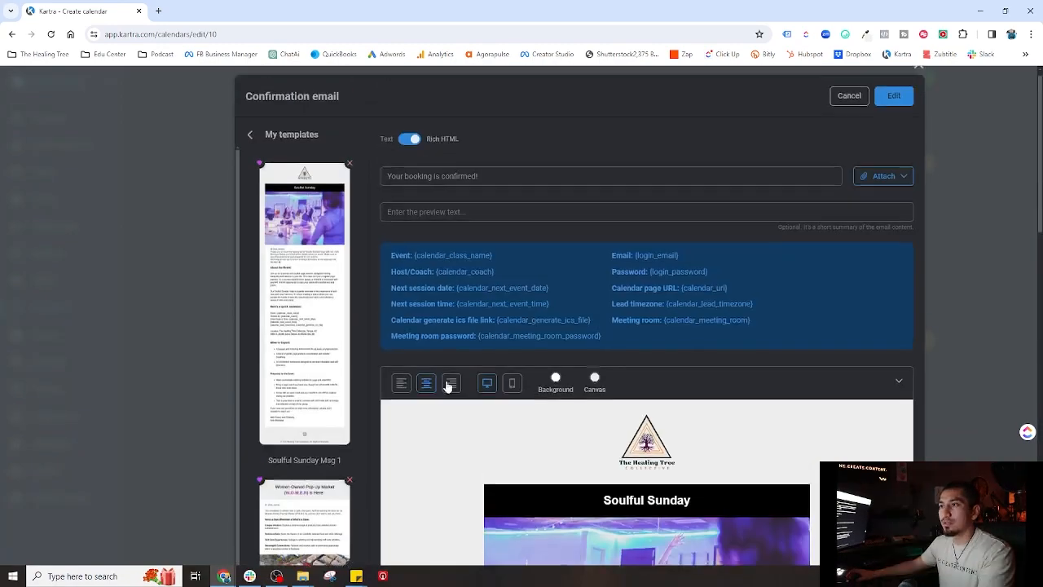
- Give Class 3's email the Soulful Sunday subject and 'Our Soulful Sunday Yoga…' preview text, then save
triple_click(480, 191)
key("ctrl+v")
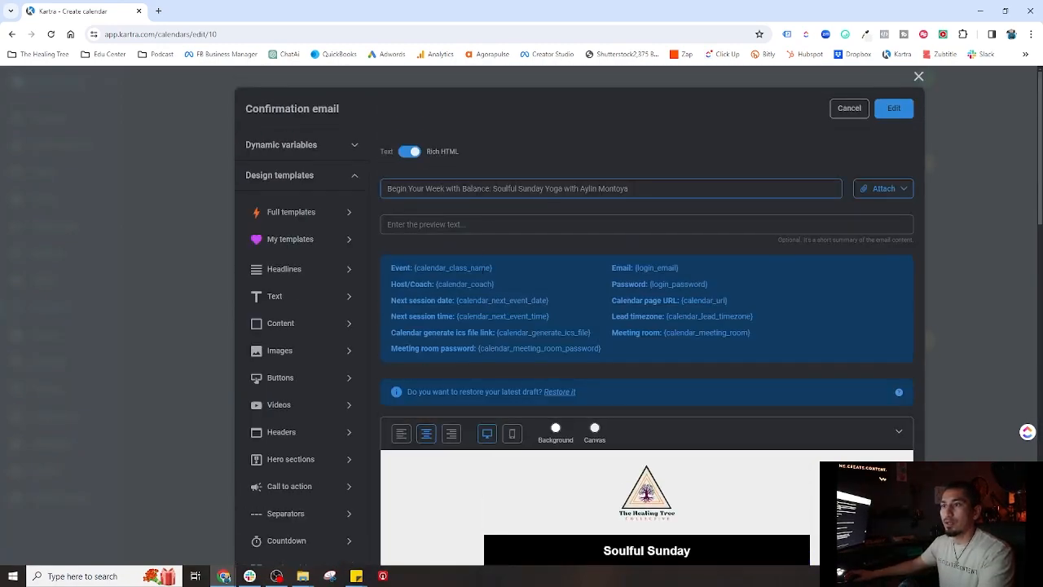
scroll(507, 377, "down", 8)
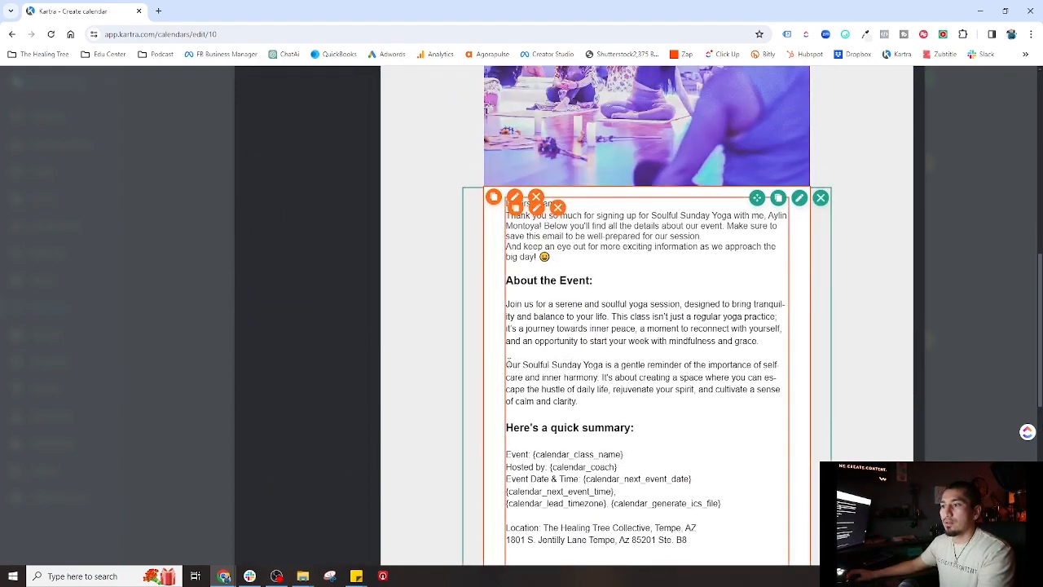
left_click(506, 364)
left_click_drag(507, 364, 578, 401)
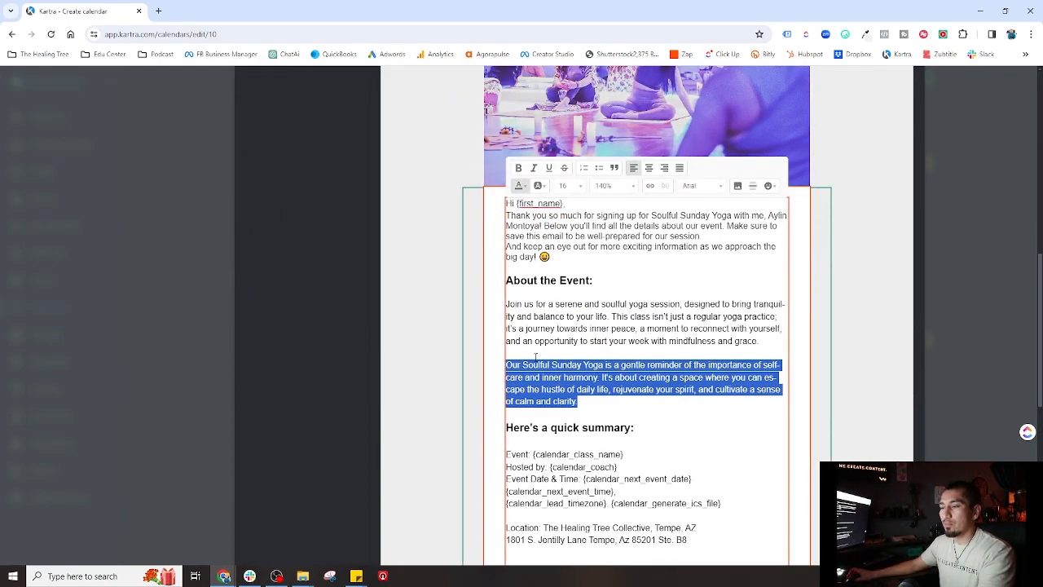
scroll(522, 326, "up", 8)
left_click(429, 226)
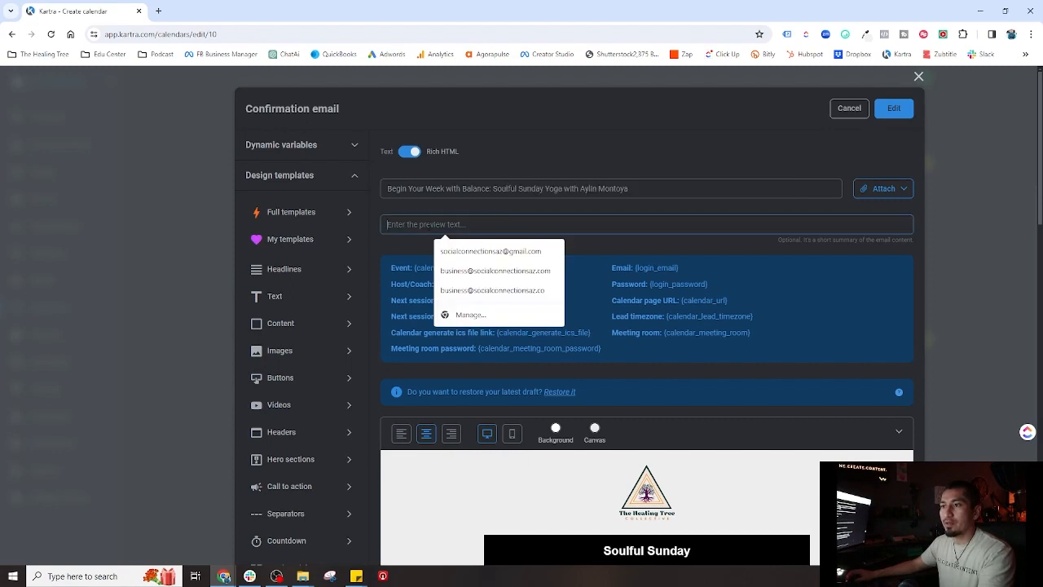
type("Our Soulful Sunday Yoga is a gentle reminder of the importance of self-care and")
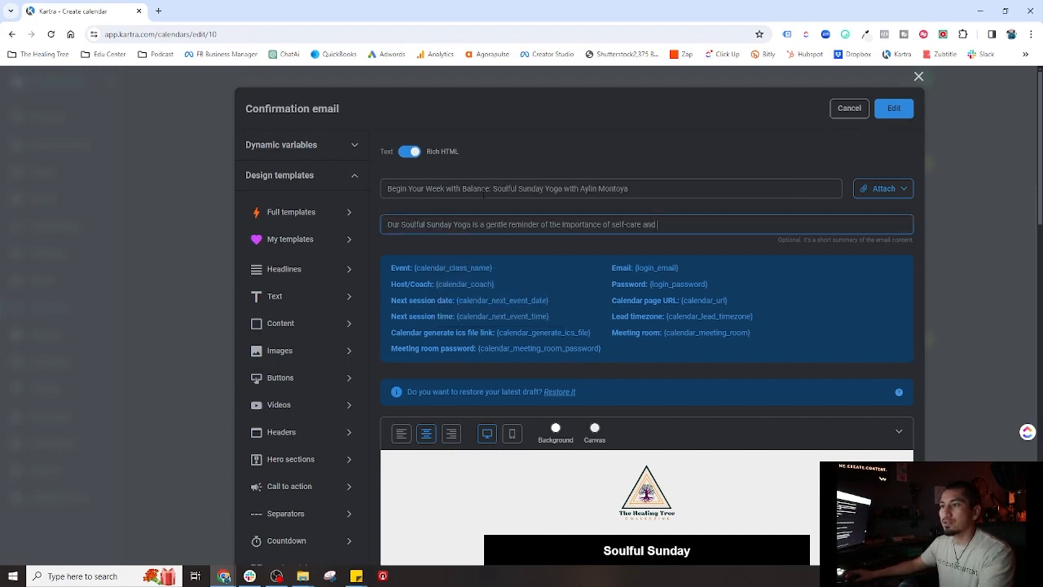
triple_click(484, 193)
key("ctrl+c")
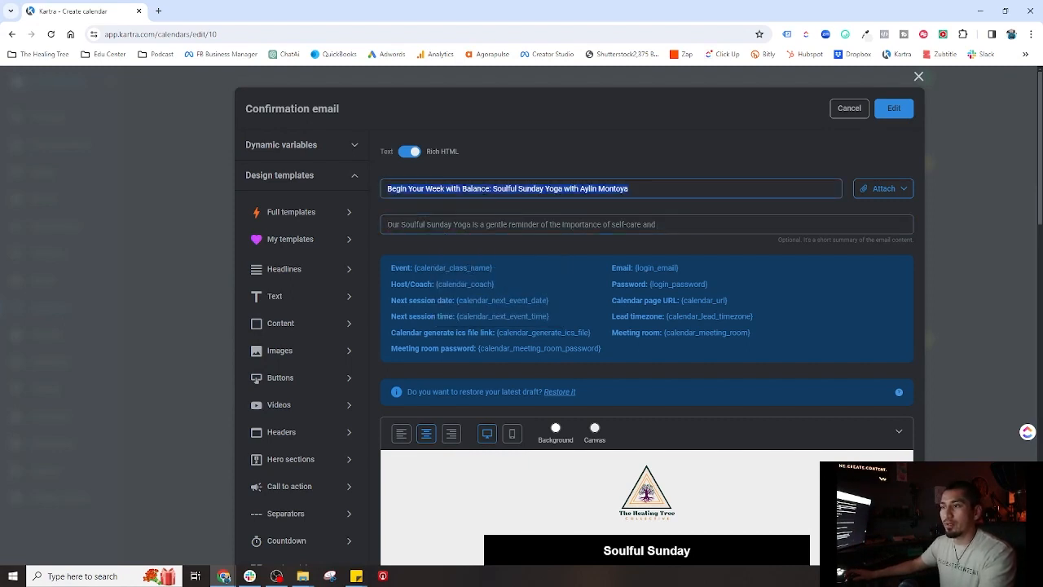
left_click(894, 108)
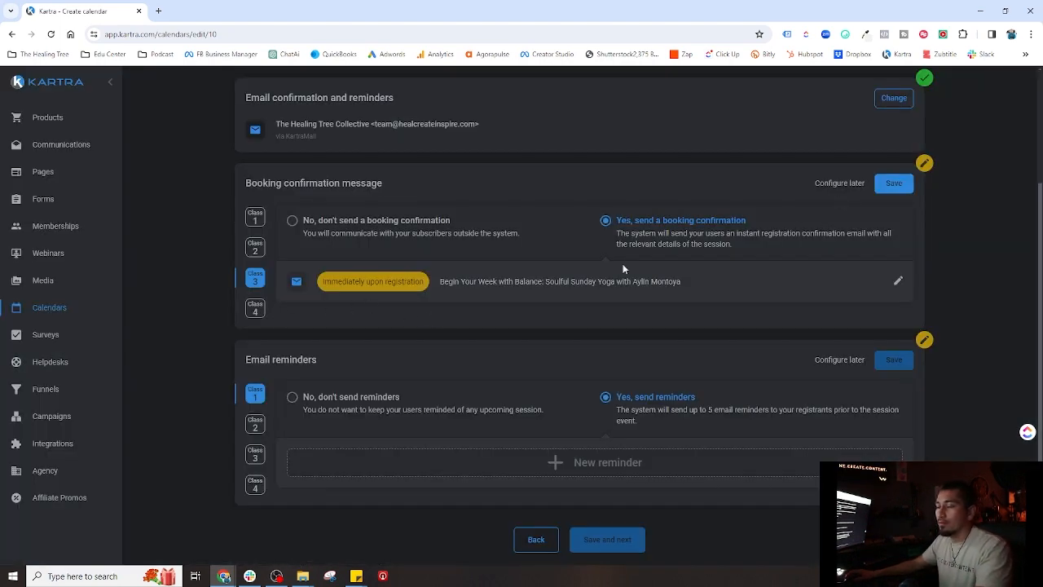
- Enable a booking confirmation for Class 4 and paste in the Soulful Sunday subject line
left_click(256, 310)
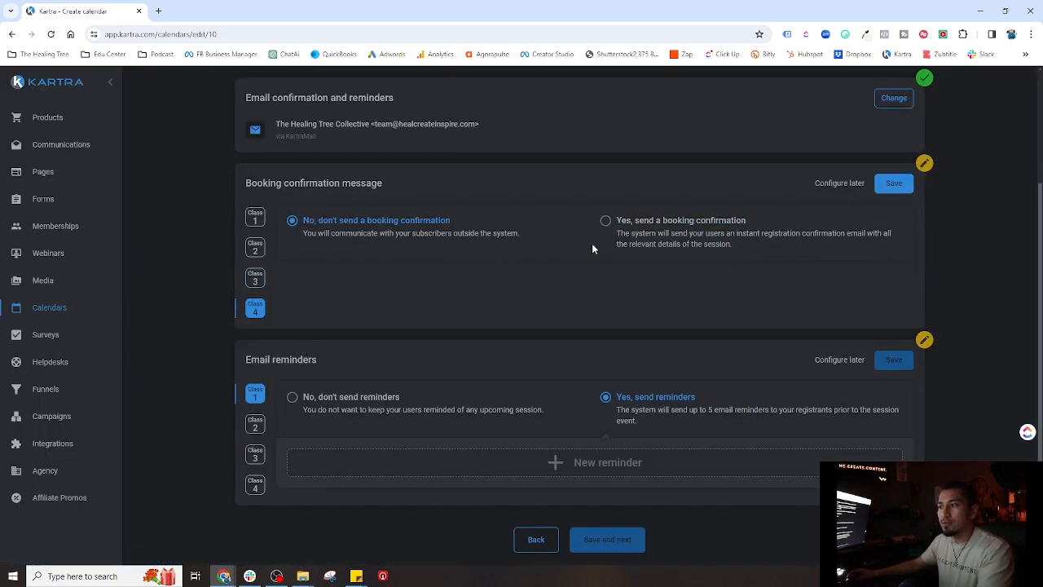
left_click(606, 220)
left_click(893, 282)
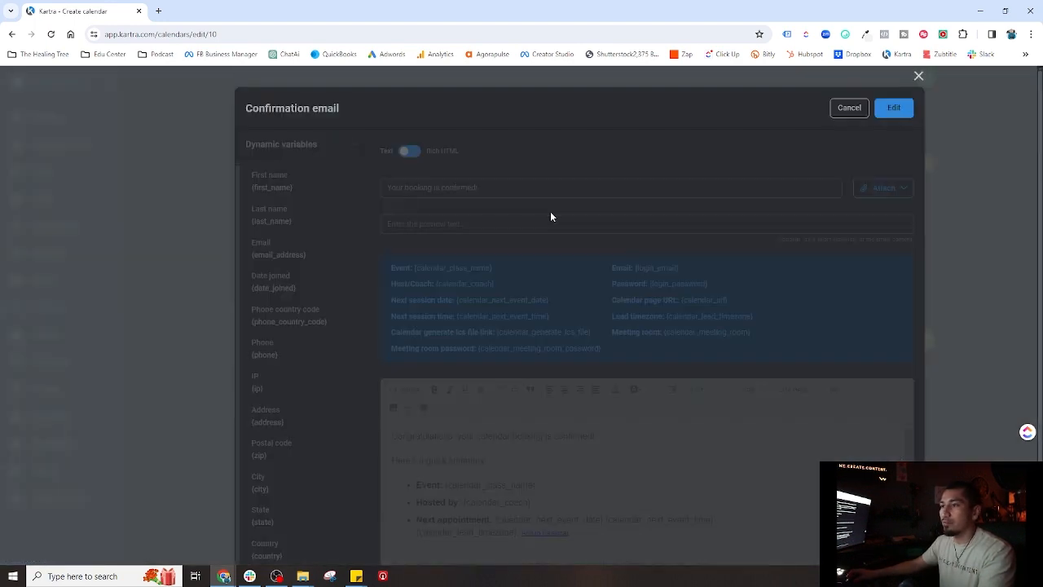
triple_click(457, 188)
key("ctrl+v")
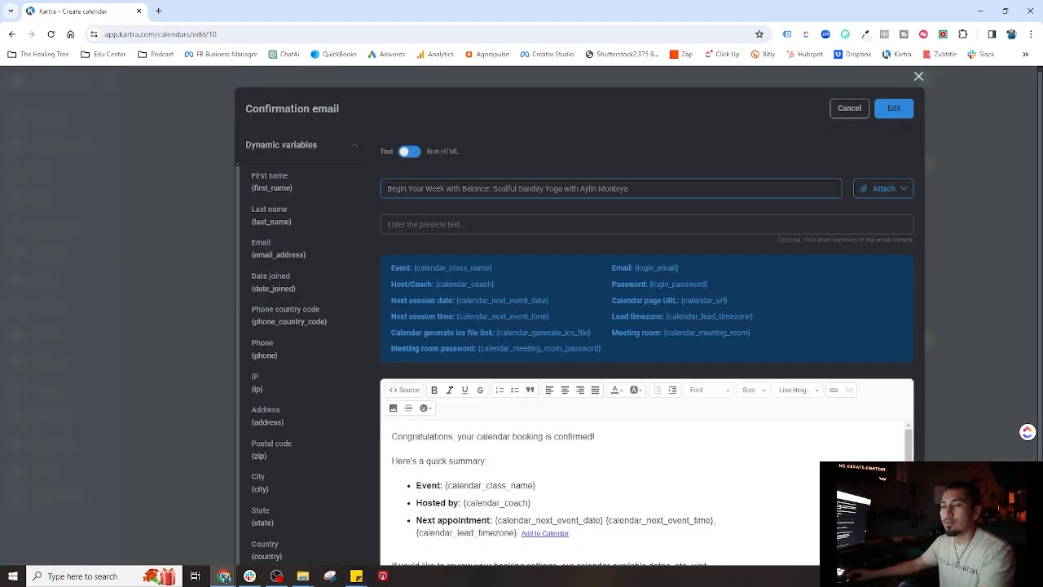
- Build Class 4's email in Rich HTML from Soulful Sunday Msg 1, add the preview text, and save
left_click(410, 151)
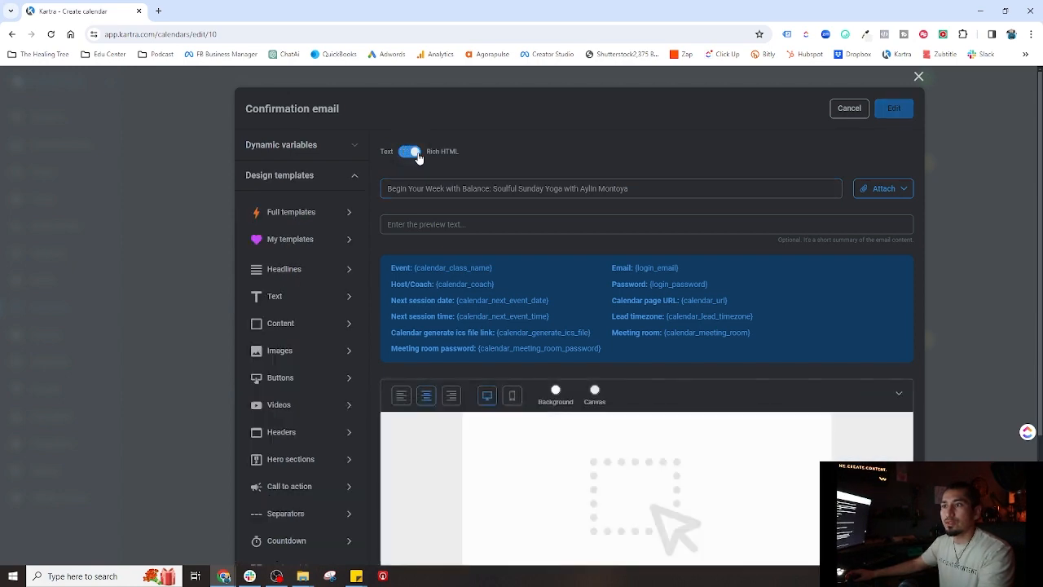
left_click(315, 243)
left_click_drag(326, 277, 648, 426)
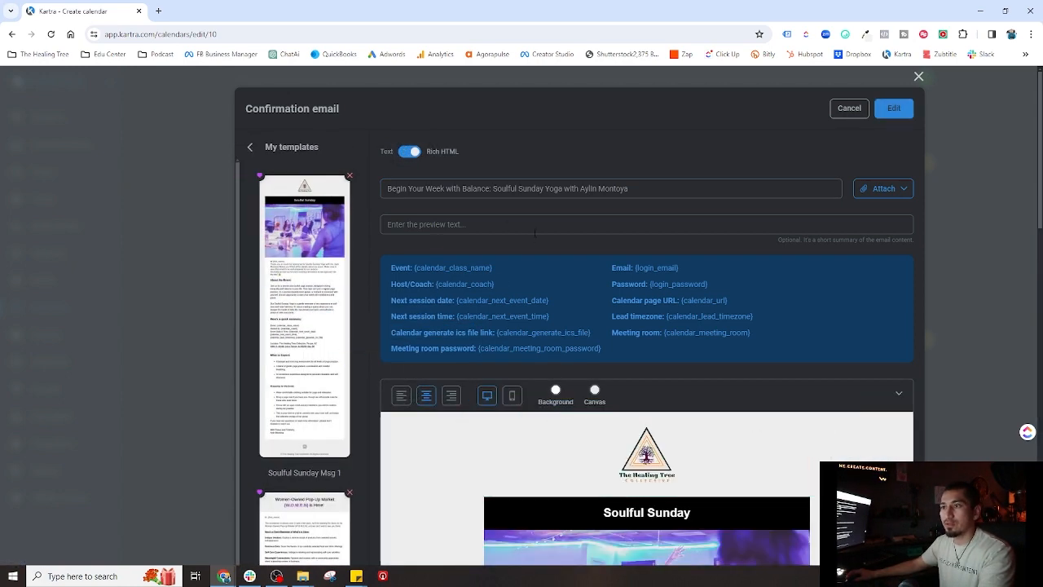
scroll(485, 397, "down", 4)
scroll(485, 397, "down", 7)
scroll(510, 216, "up", 3)
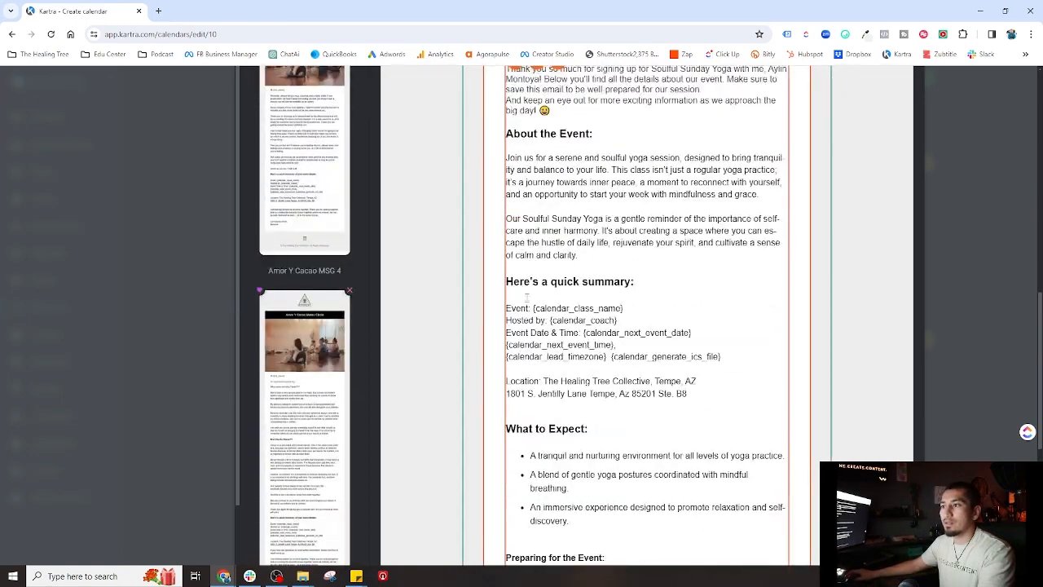
triple_click(509, 216)
scroll(444, 302, "up", 10)
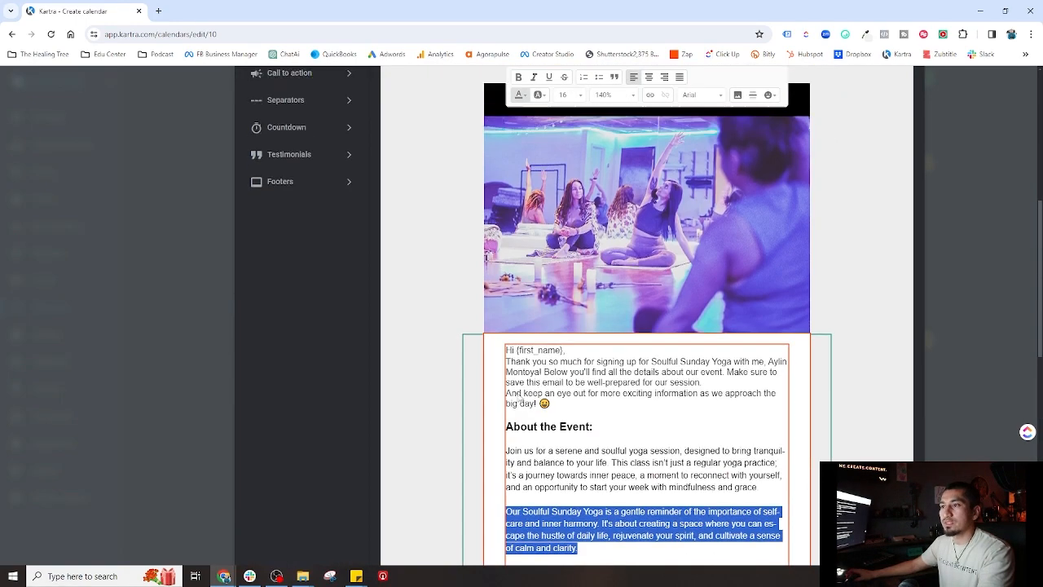
scroll(444, 302, "up", 2)
left_click(446, 225)
type("Our Soulful Sunday Yoga is a gentle reminder of the importance of self-care and")
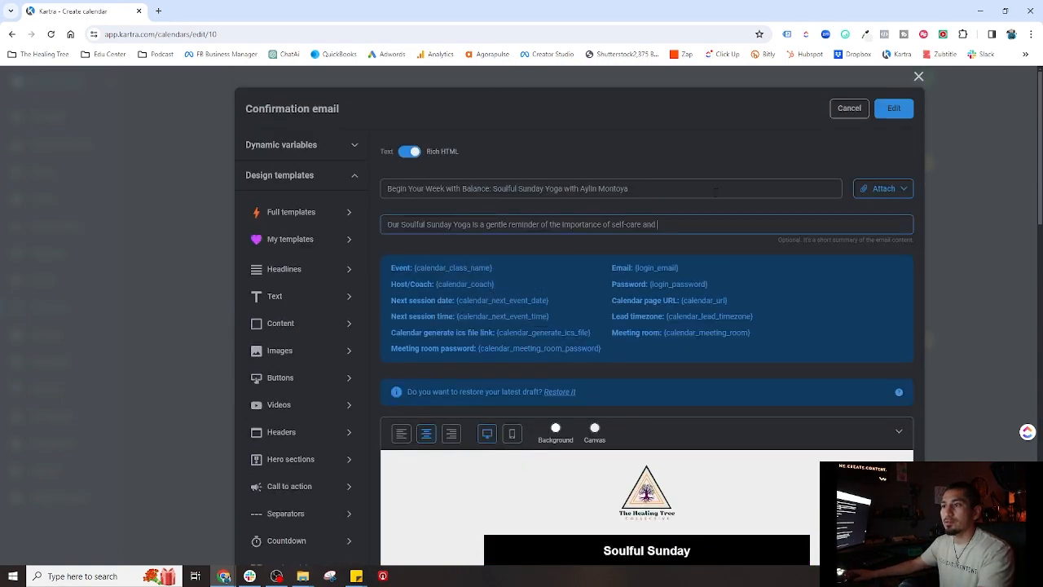
left_click(894, 108)
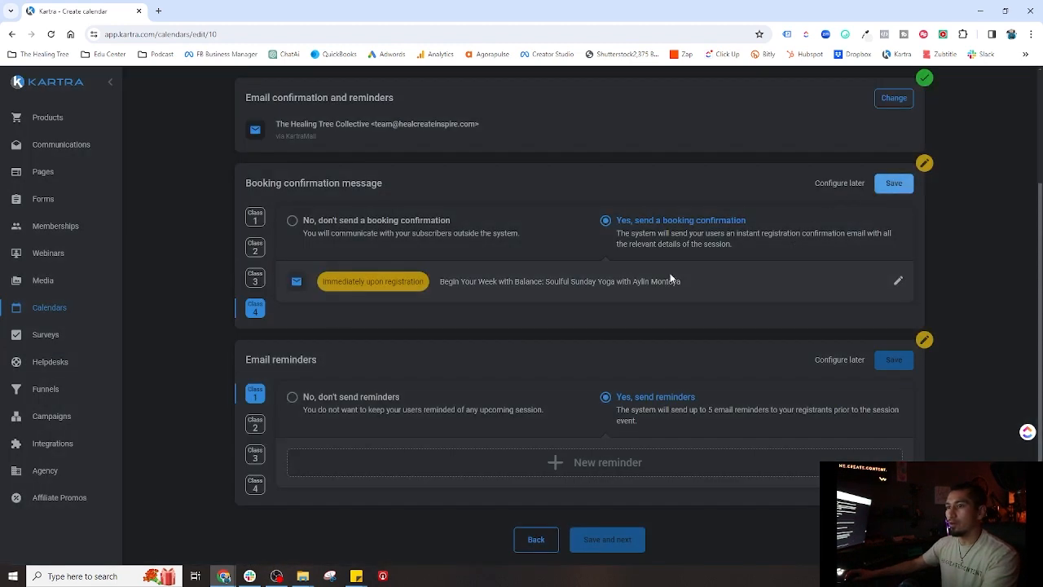
- Return to Class 1 and save the booking confirmation settings for all four classes
left_click(258, 218)
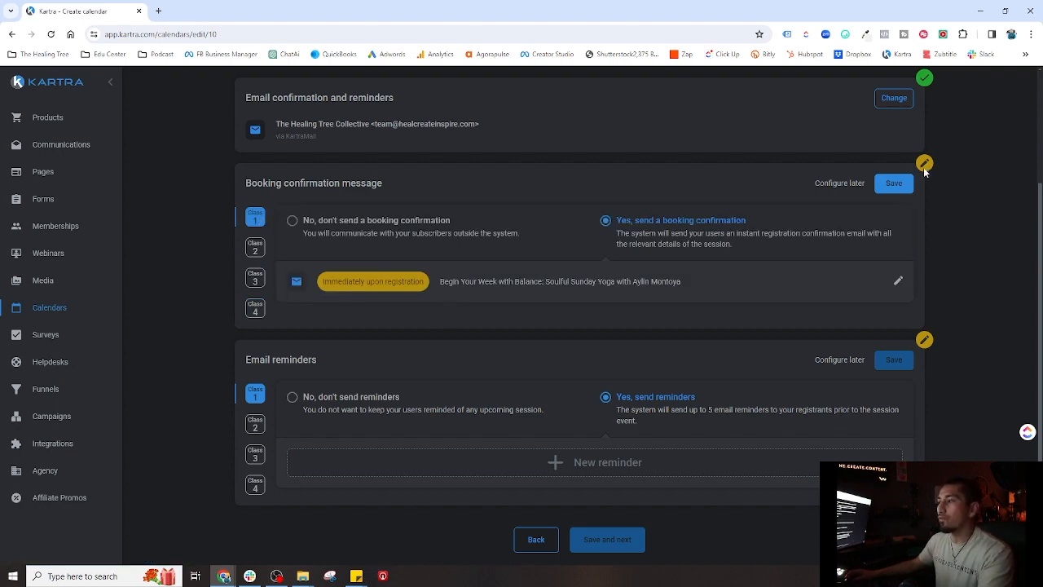
left_click(894, 183)
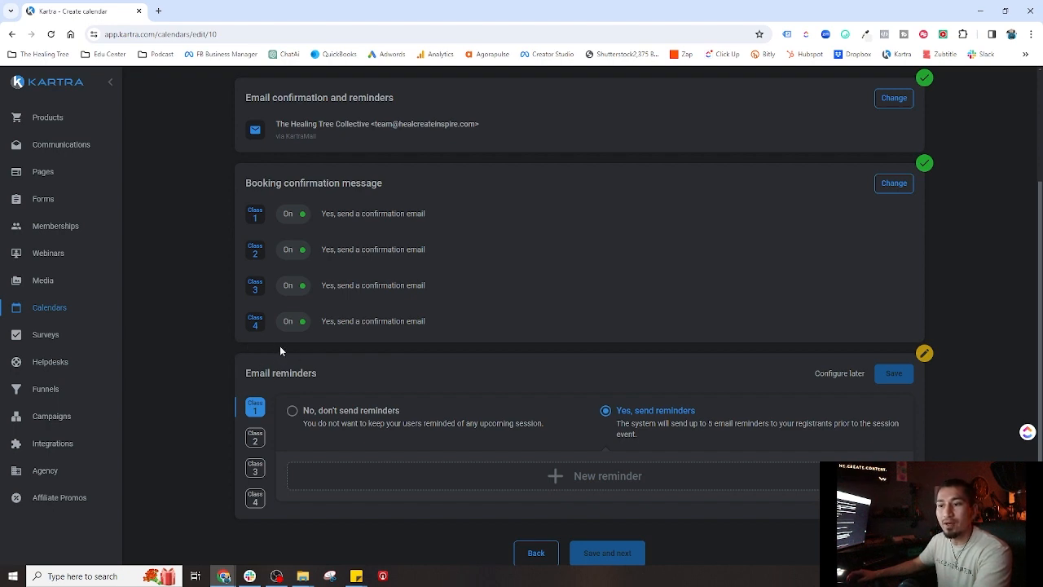
scroll(280, 348, "down", 1)
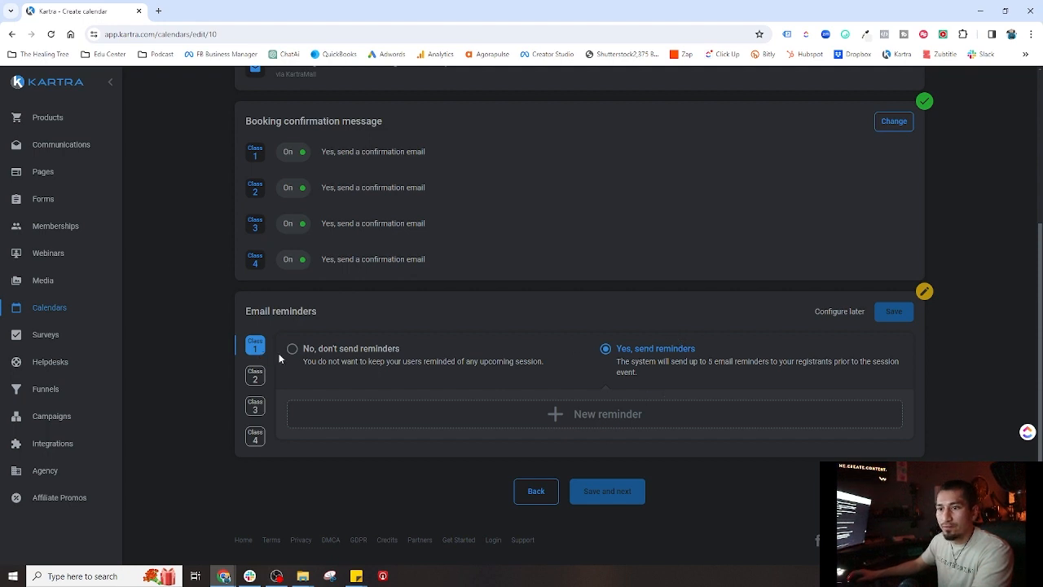
- Add a Rich HTML email reminder sent 14 days and 0 hours before the session
left_click(586, 415)
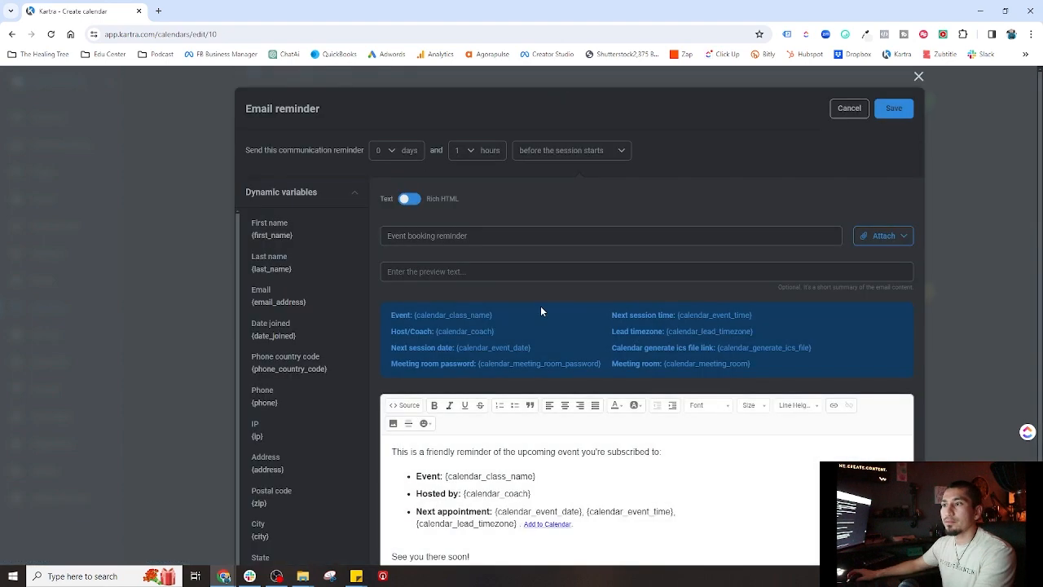
left_click(394, 154)
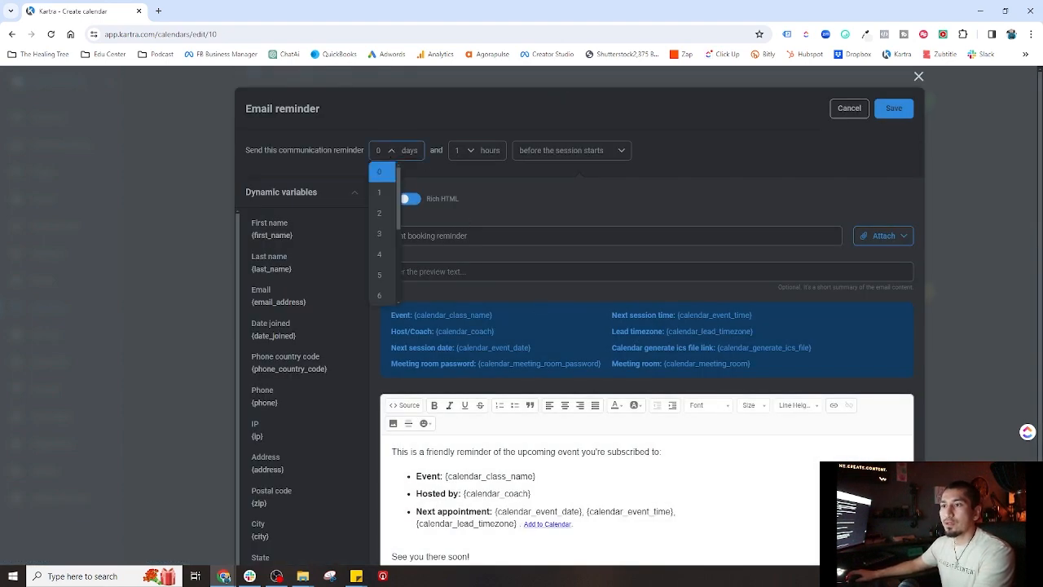
scroll(401, 281, "down", 2)
scroll(423, 282, "up", 2)
scroll(382, 265, "down", 1)
scroll(381, 265, "down", 3)
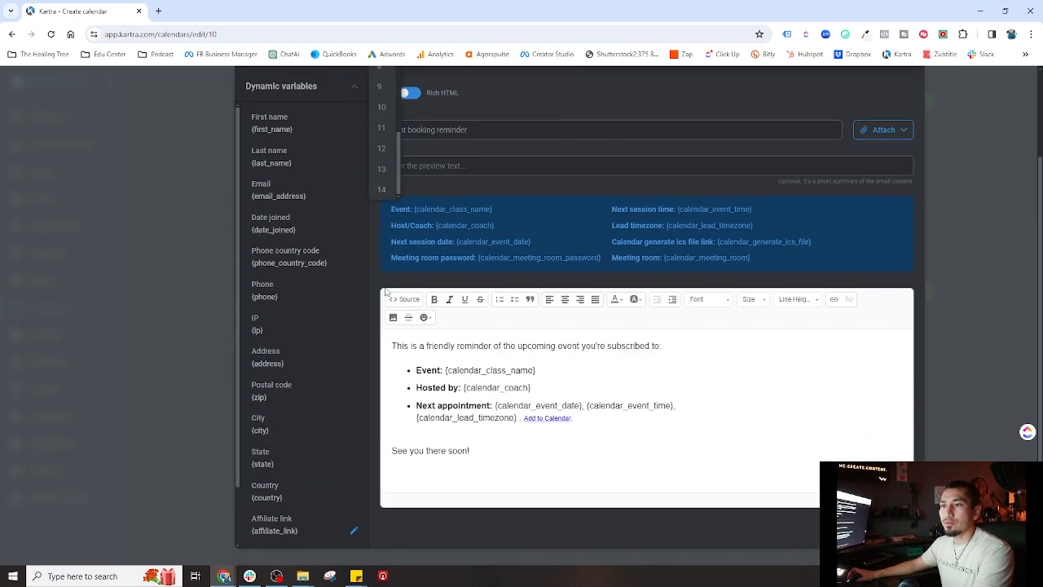
scroll(416, 275, "up", 2)
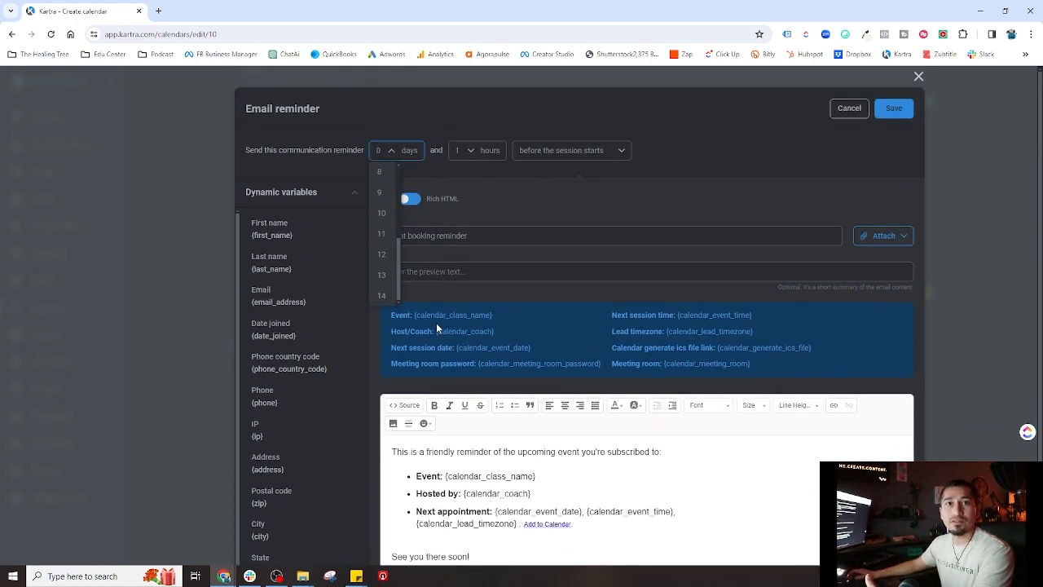
left_click(390, 295)
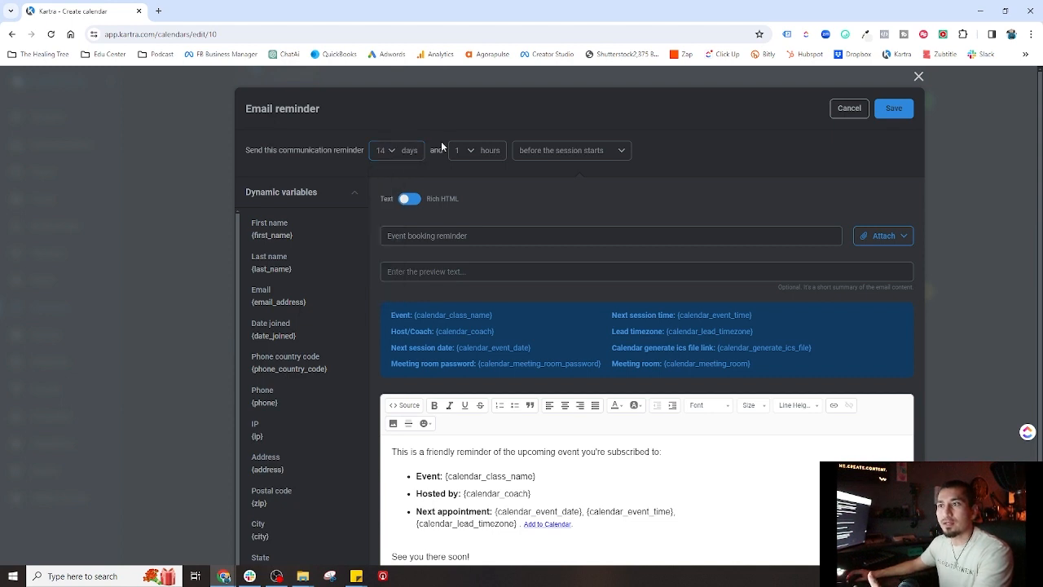
left_click(472, 154)
left_click(466, 166)
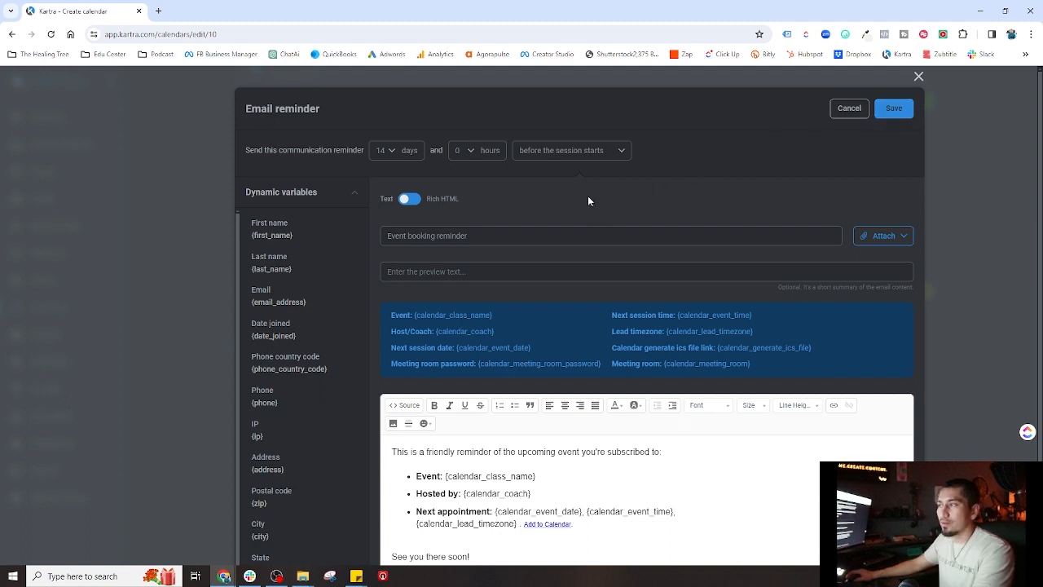
left_click(409, 201)
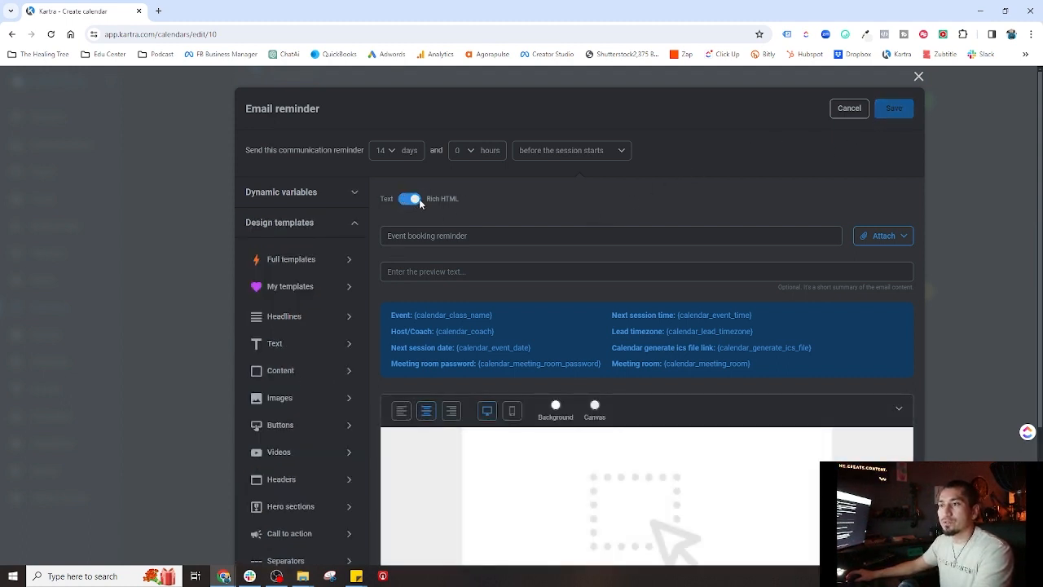
- Place the saved Amor Y Cacao template into the reminder email
left_click(287, 286)
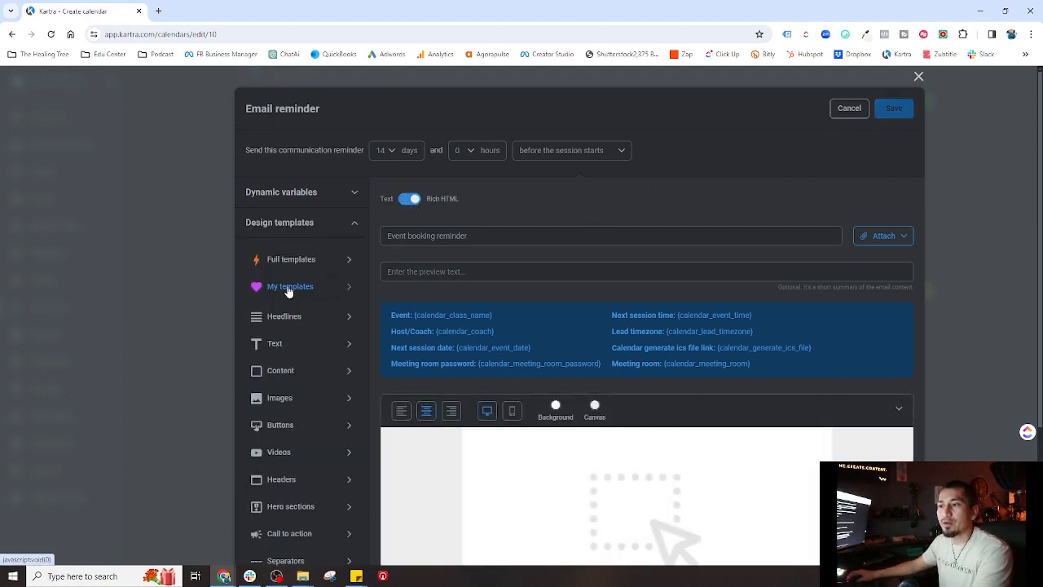
scroll(356, 279, "down", 8)
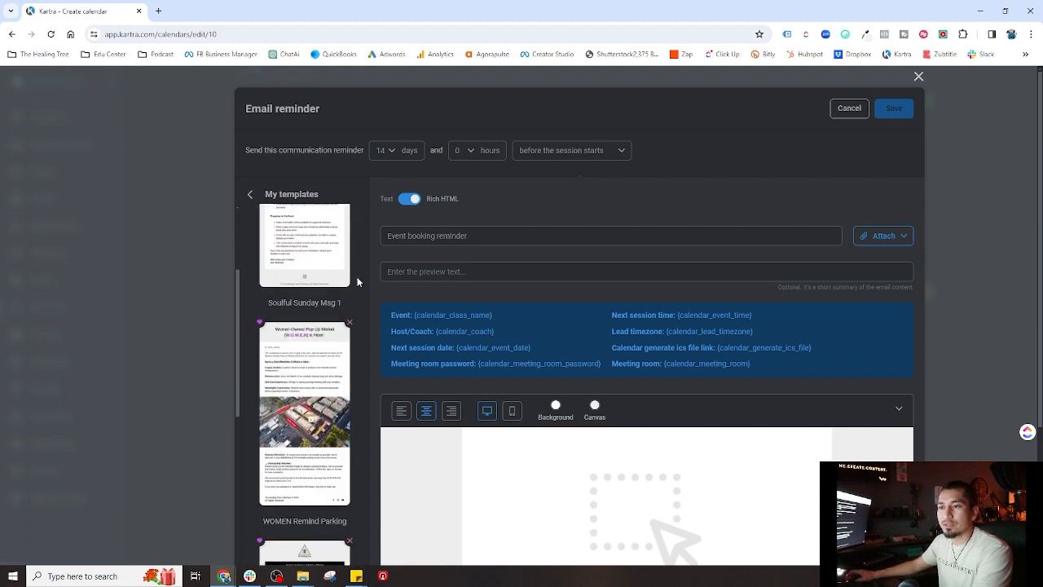
scroll(342, 418, "down", 10)
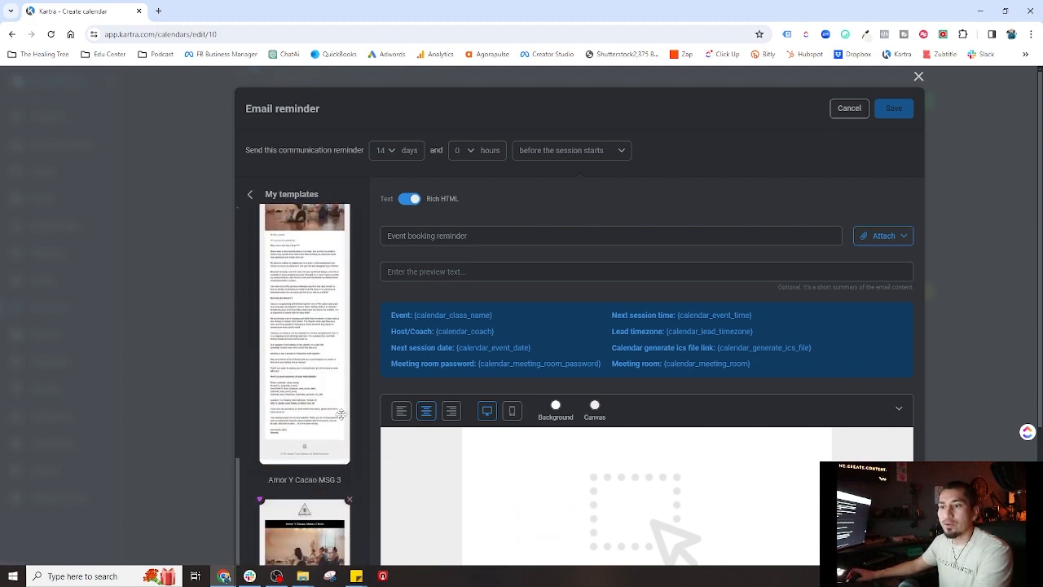
scroll(343, 405, "down", 8)
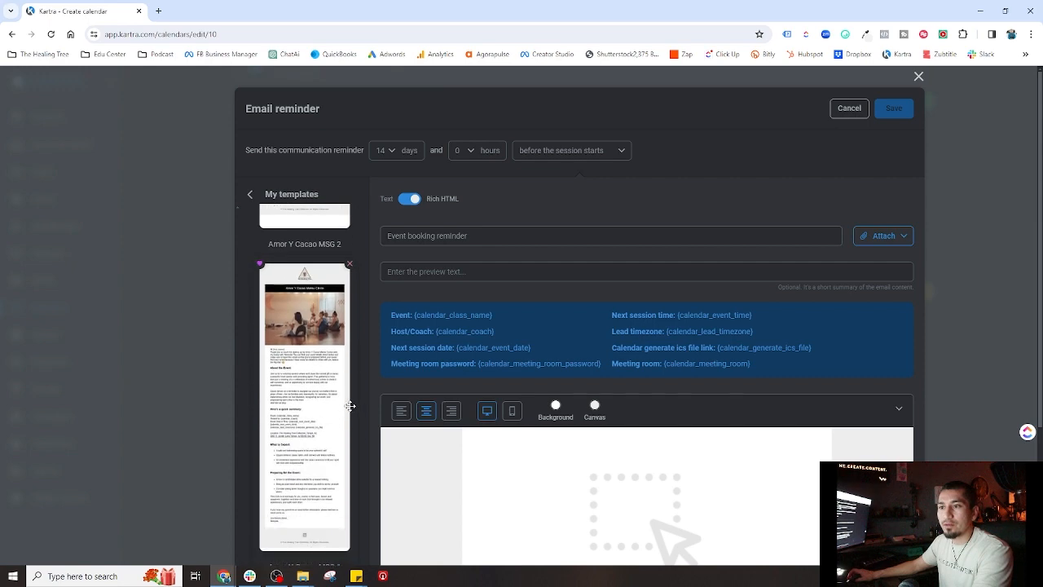
scroll(349, 406, "up", 3)
scroll(347, 408, "up", 4)
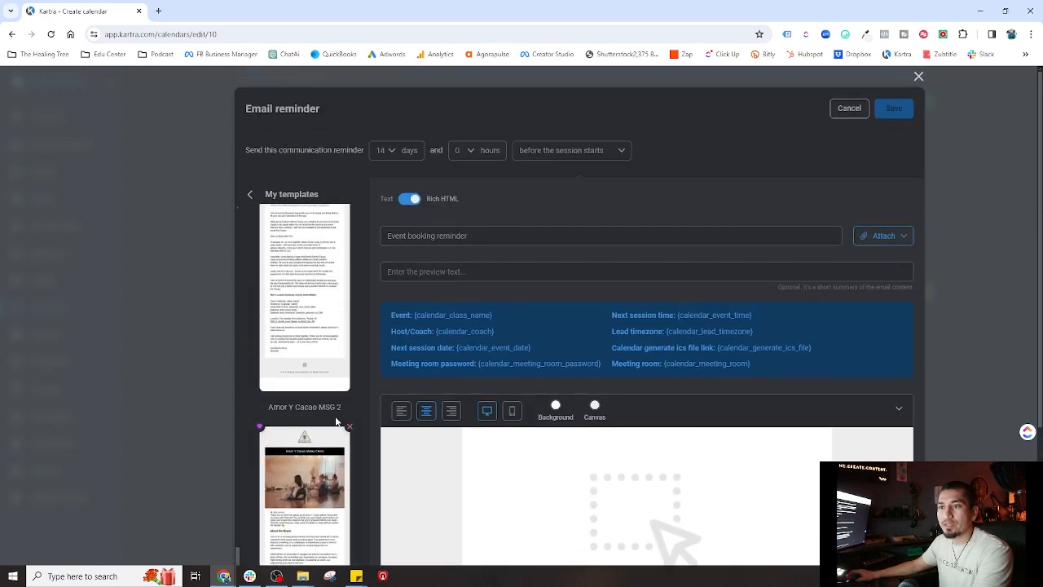
left_click_drag(304, 330, 617, 440)
scroll(409, 363, "down", 7)
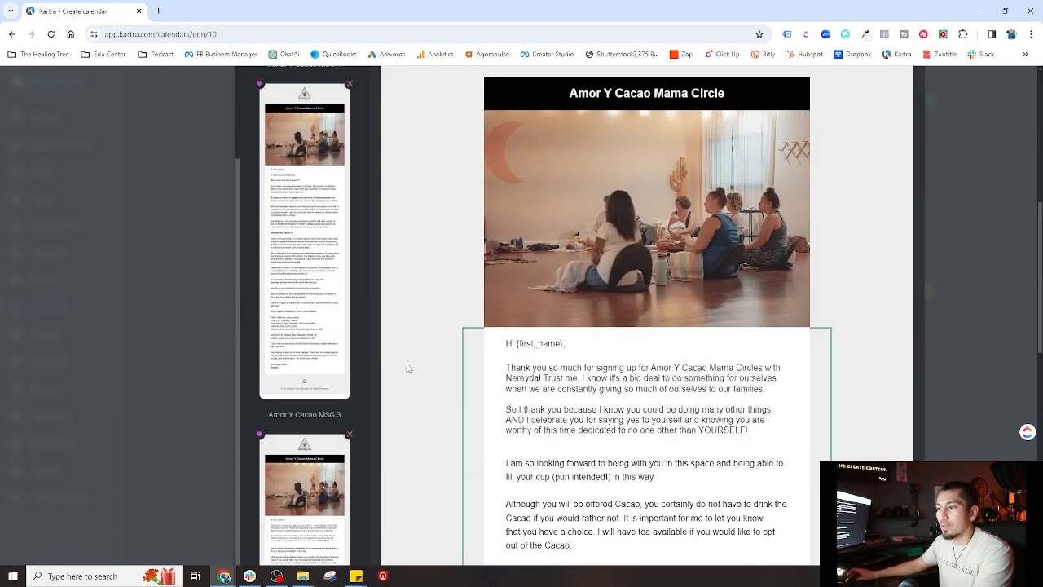
scroll(415, 351, "down", 3)
scroll(416, 350, "down", 3)
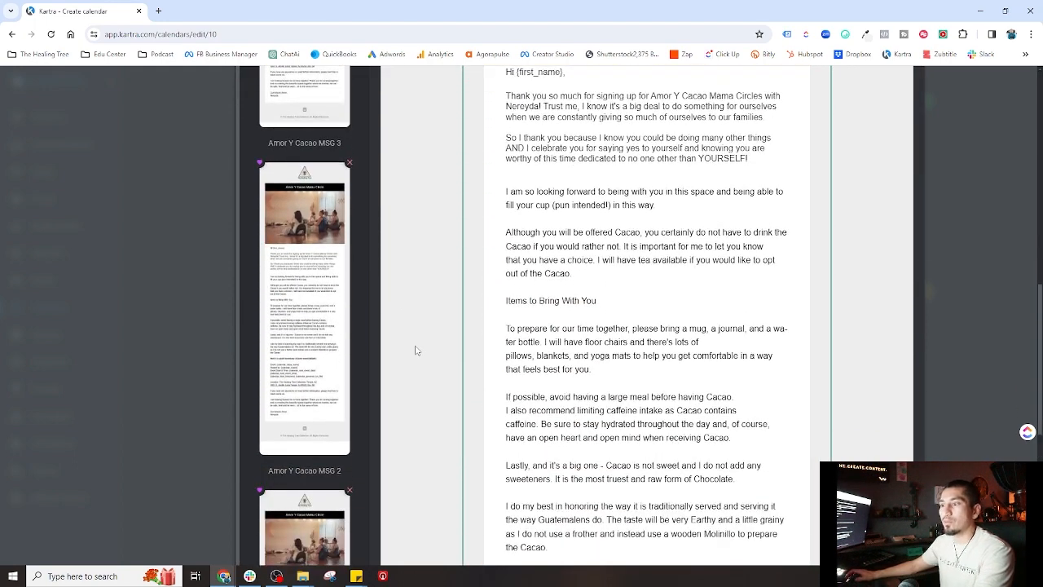
- Make the 'Items to Bring With You' heading bold
left_click(611, 300)
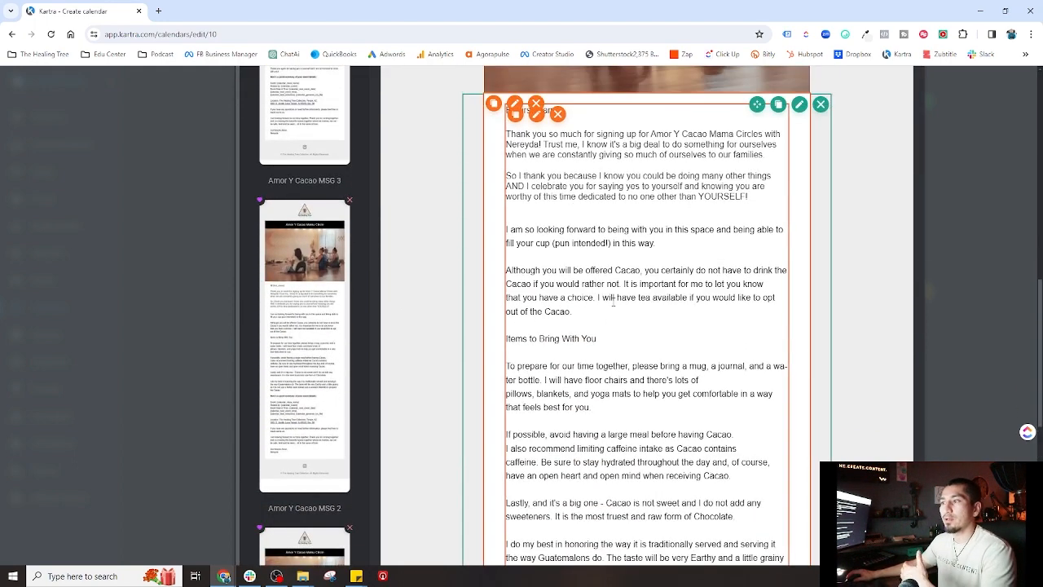
left_click_drag(614, 340, 506, 339)
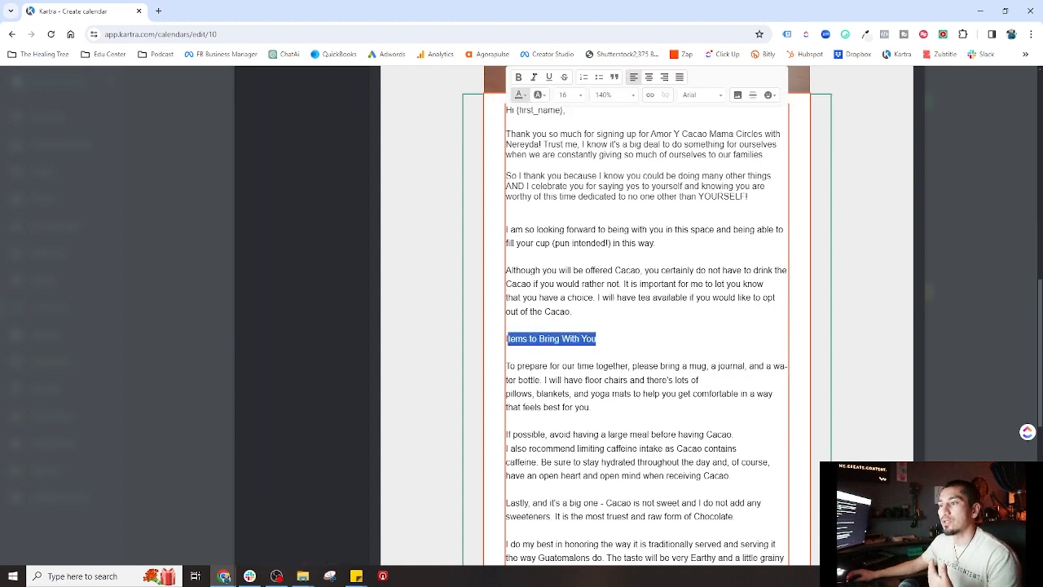
left_click(518, 77)
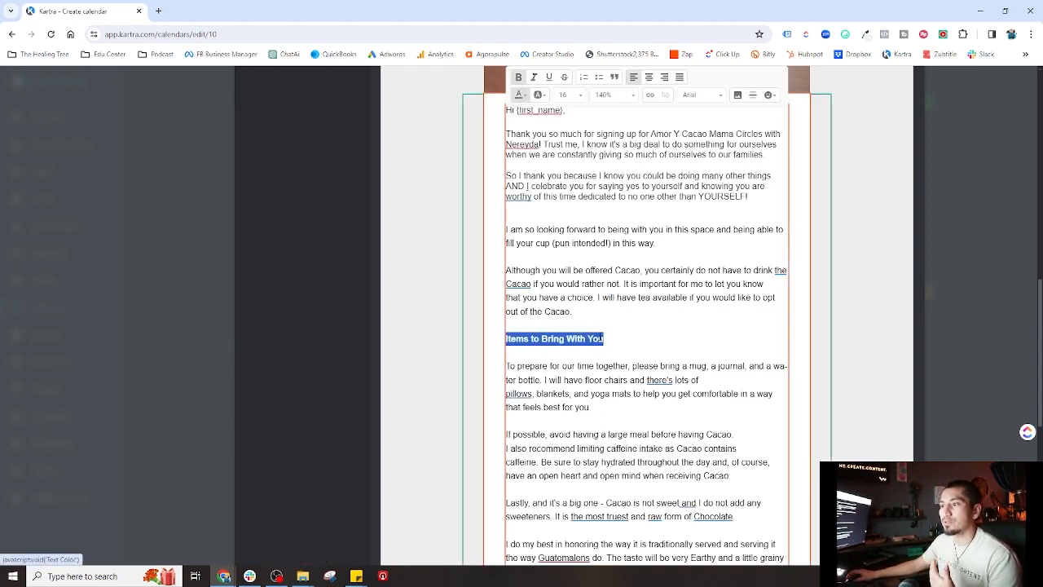
left_click(633, 331)
- Review the event details block and place the caret after the event time line
scroll(637, 334, "down", 1)
scroll(636, 334, "down", 5)
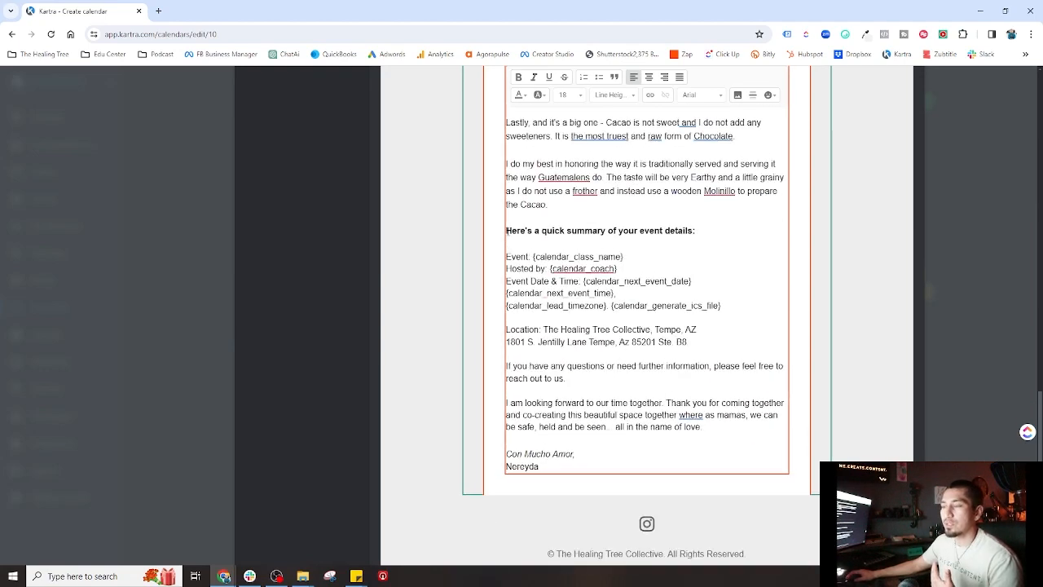
left_click_drag(507, 231, 697, 341)
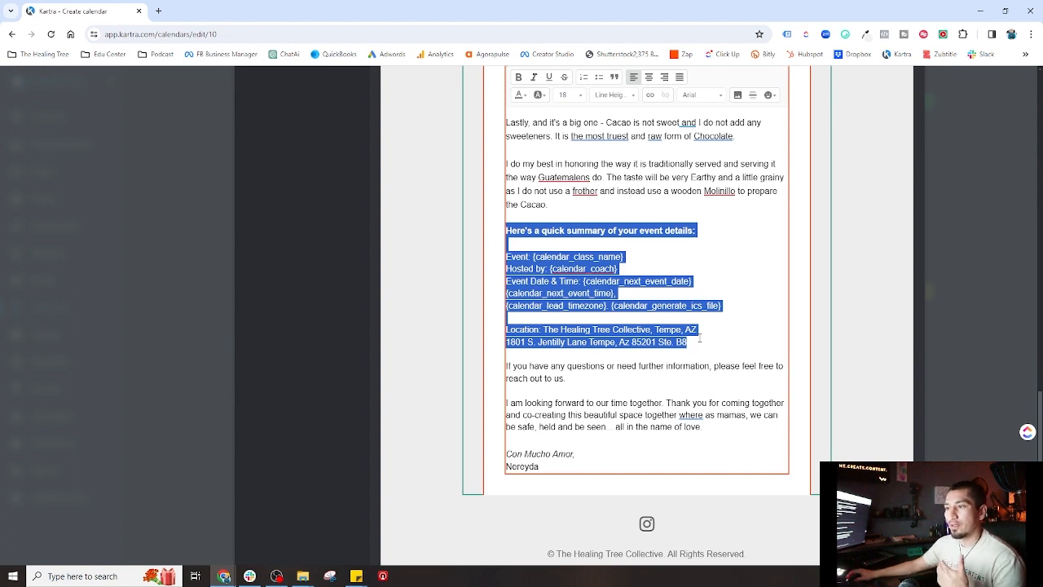
left_click(720, 340)
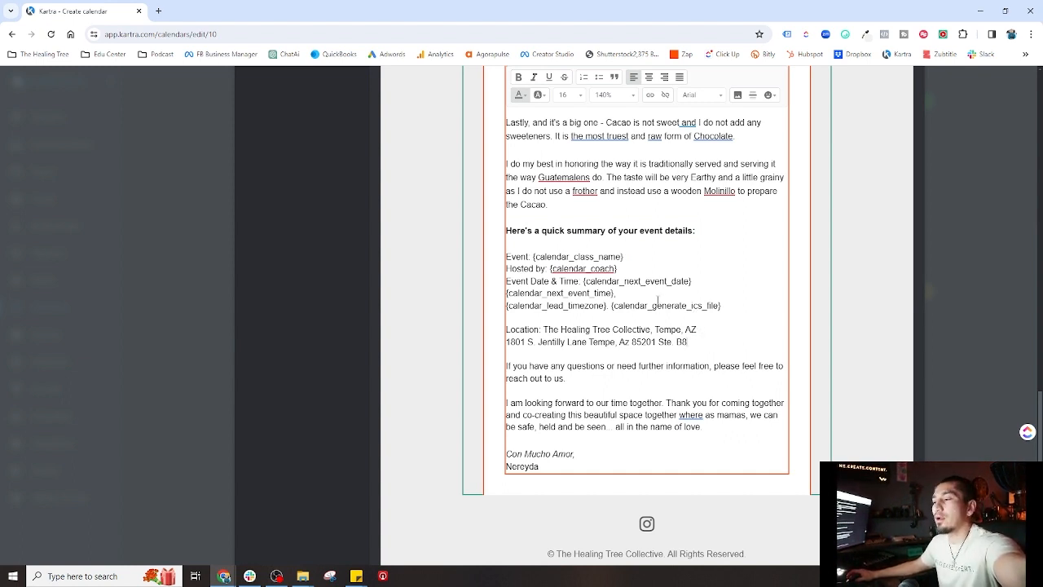
left_click(745, 298)
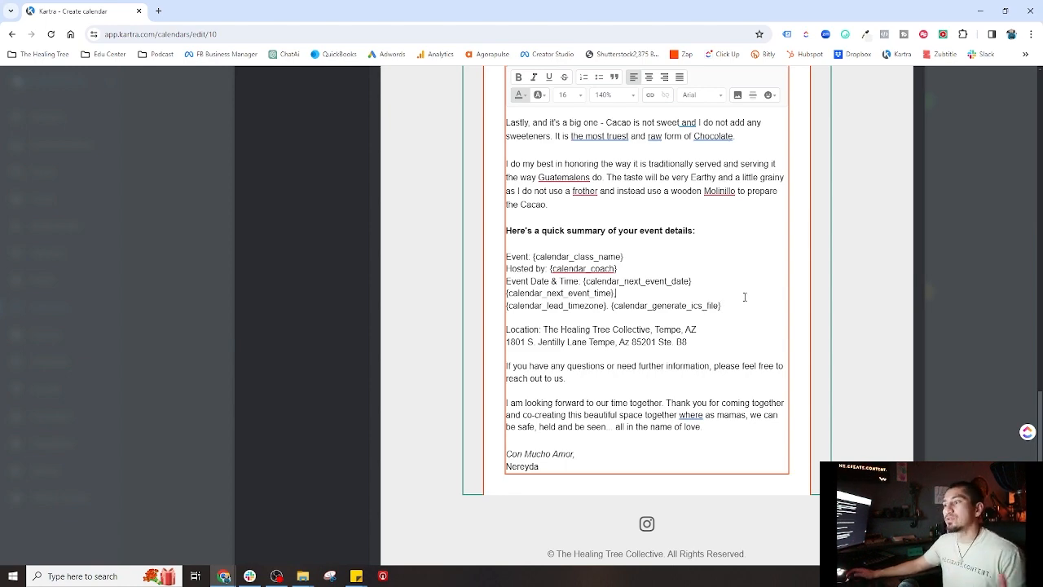
scroll(714, 339, "up", 6)
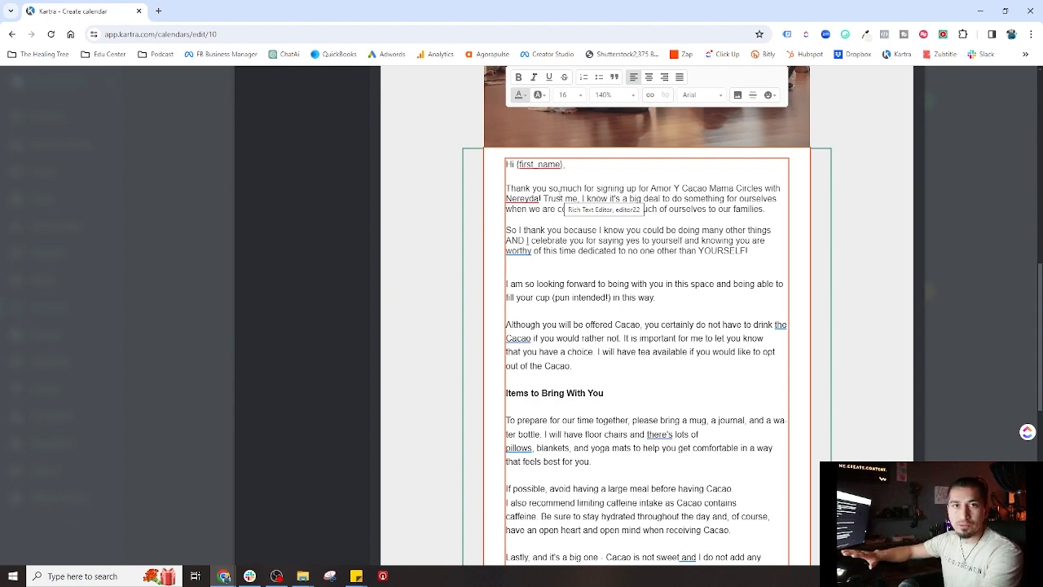
scroll(644, 326, "down", 3)
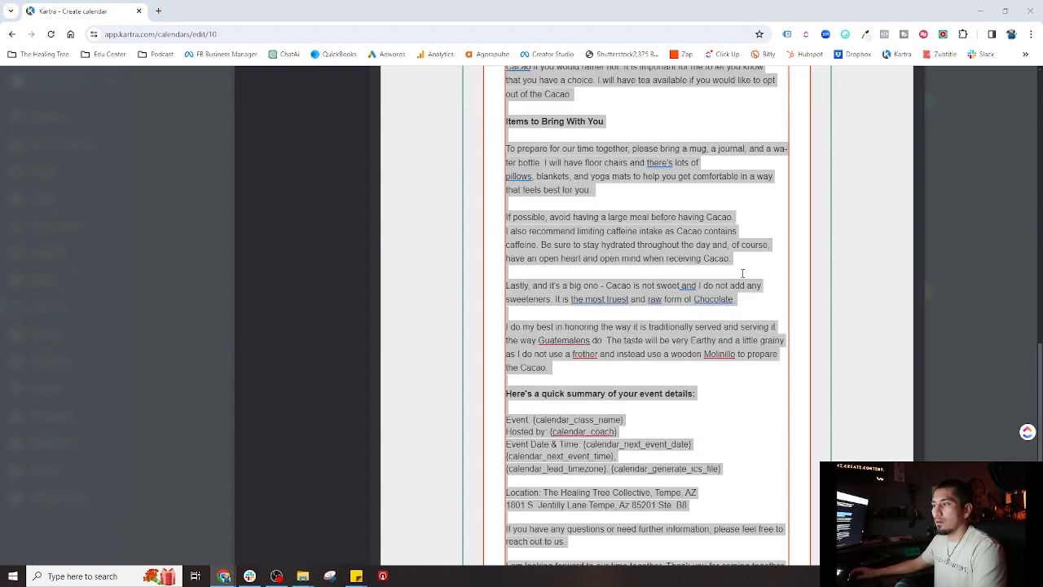
scroll(655, 356, "up", 2)
scroll(655, 355, "up", 3)
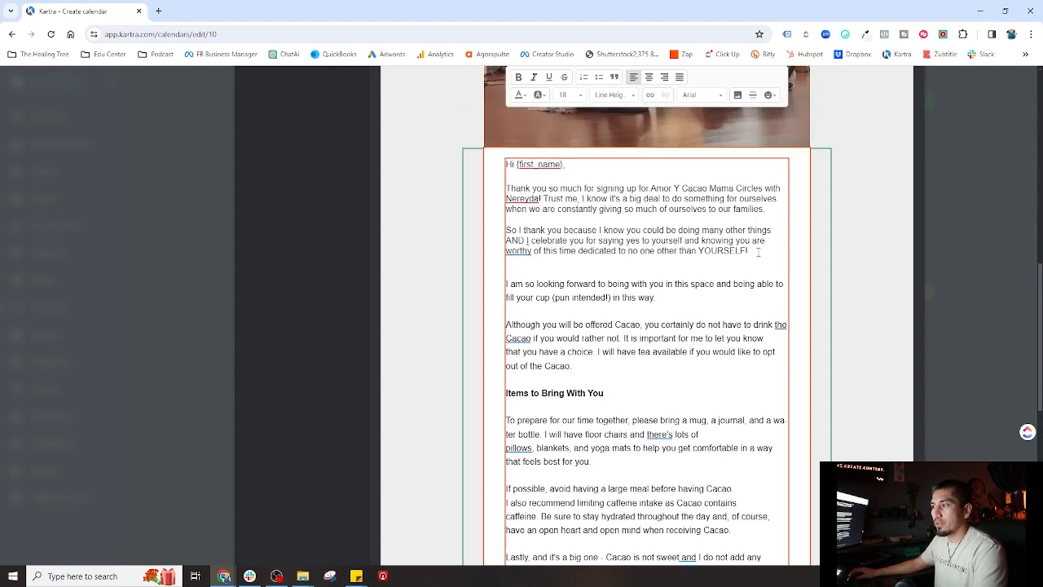
- Paste the Soulful Sunday Yoga welcome and 'I celebrate your choice' text over the opening and Cacao paragraphs
left_click_drag(748, 251, 505, 188)
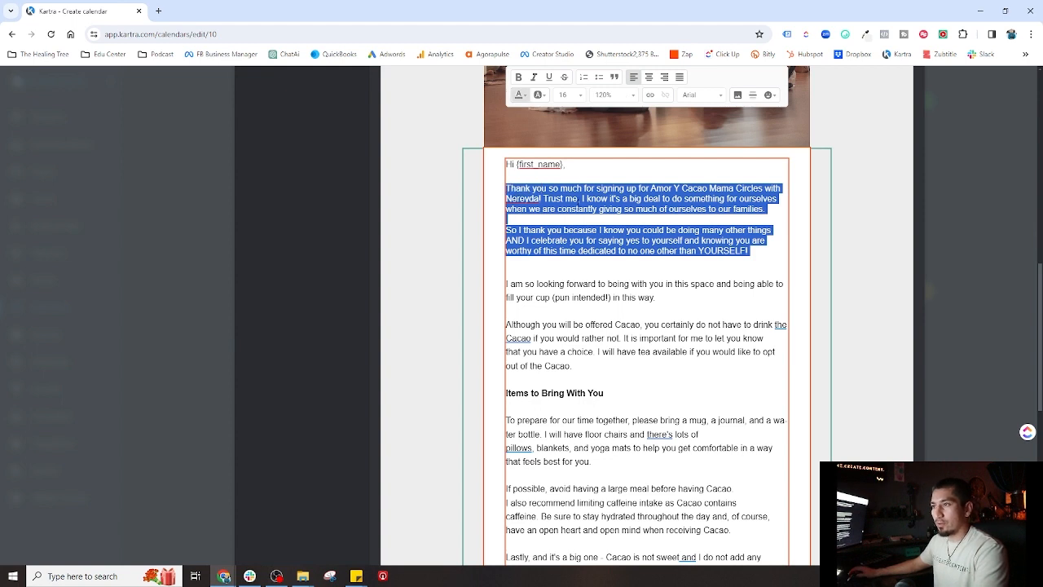
type("Thank you so much for signing up for Soulful Sunday Yoga with the in-credible Aylin Montoya! This decision marks a significant step in nurturing your well-being and embracing a journey of tranquility and self-discovery.")
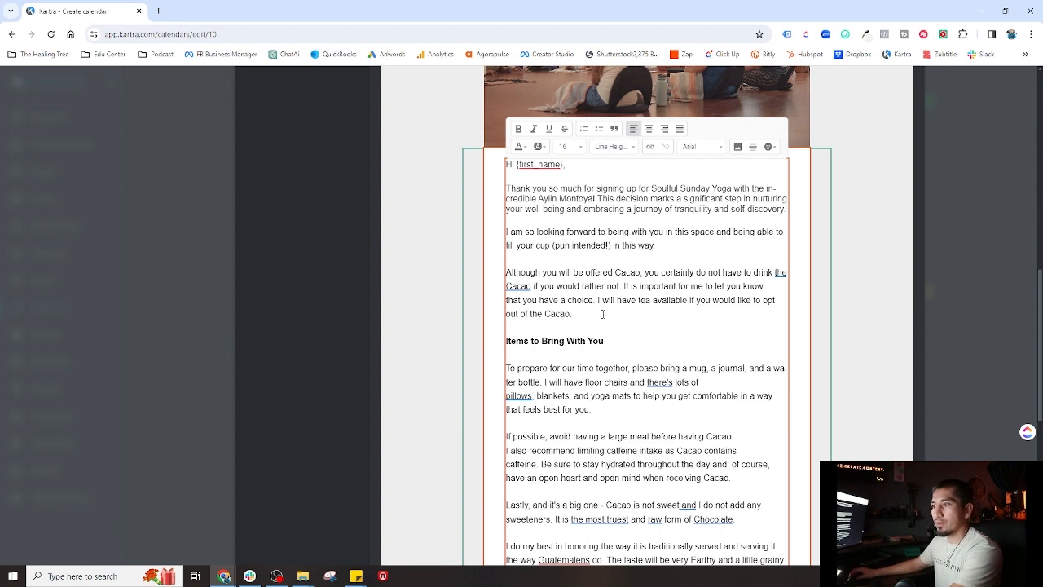
left_click_drag(584, 317, 505, 273)
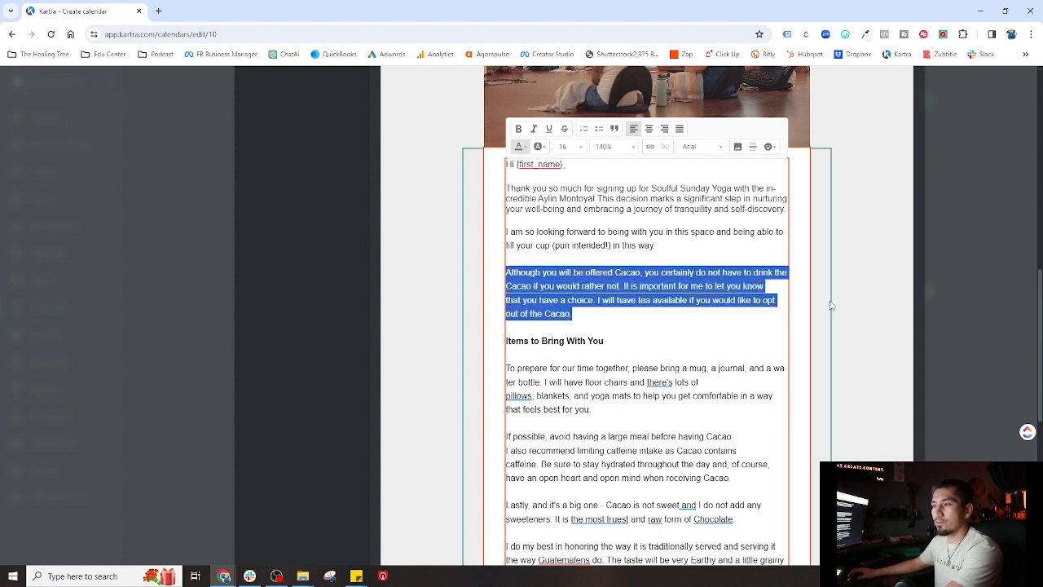
key("alt+Tab")
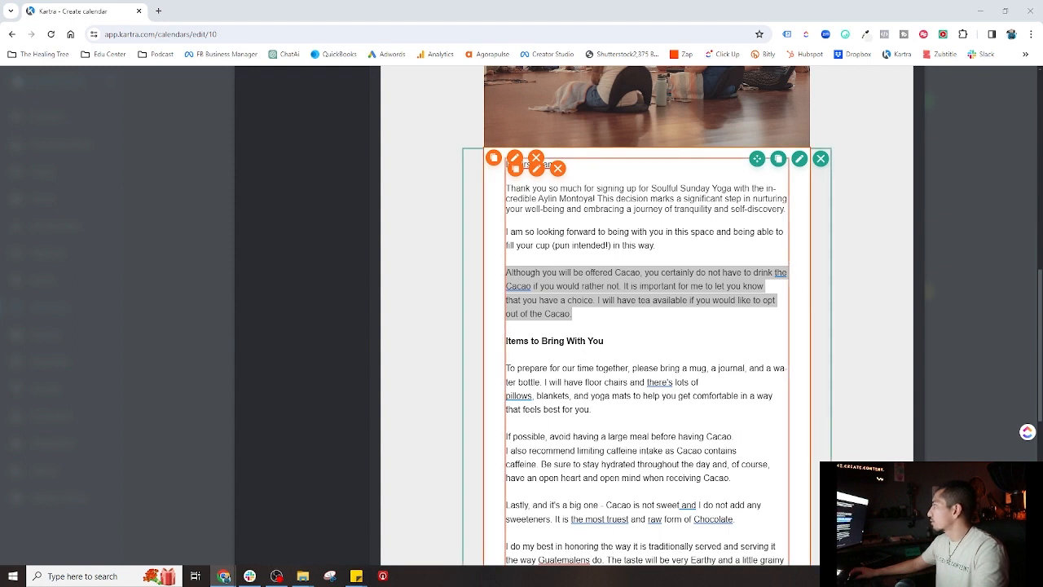
key("alt+Tab")
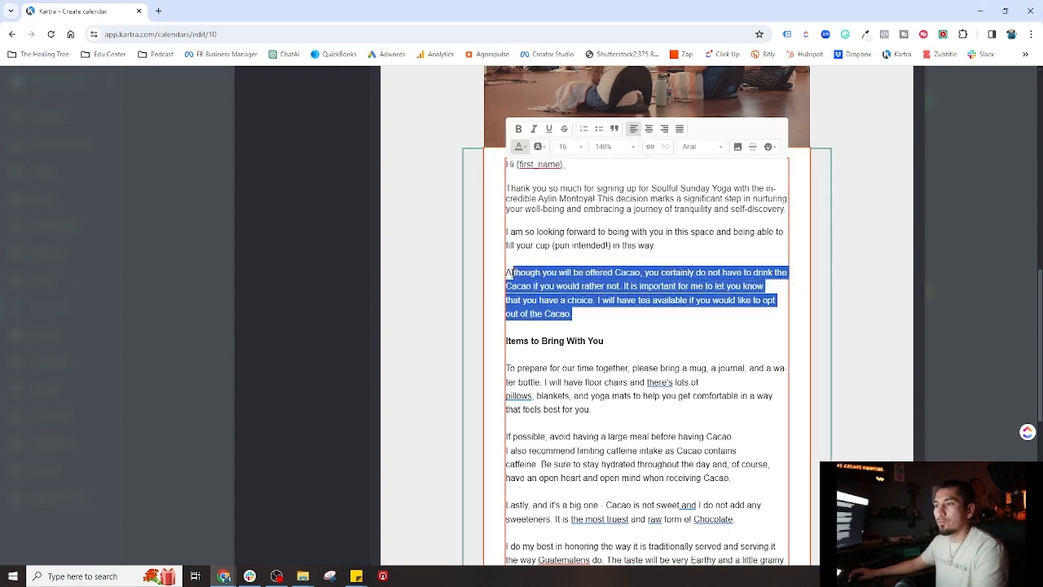
type("I celebrate your choice to dedicate this time to YOU – it's a powerful affirmation of your worth and commitment to self-care. In our often hectic lives, finding moments for ourselves can be challenging, but you've made it, and for that, I am grateful and excited!")
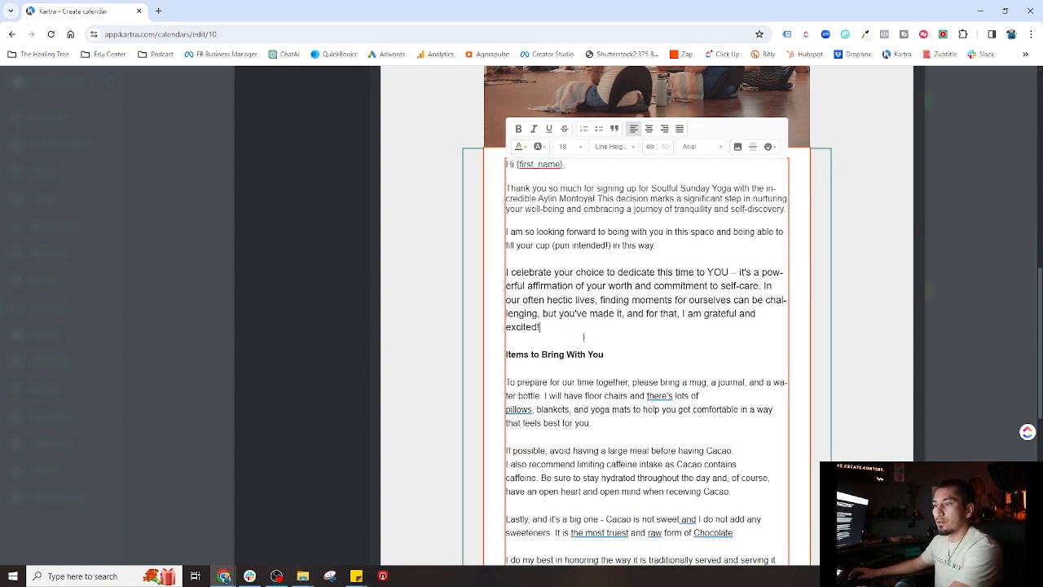
- Give the three opening paragraphs a font size matching the body text
left_click_drag(556, 328, 498, 189)
left_click(576, 147)
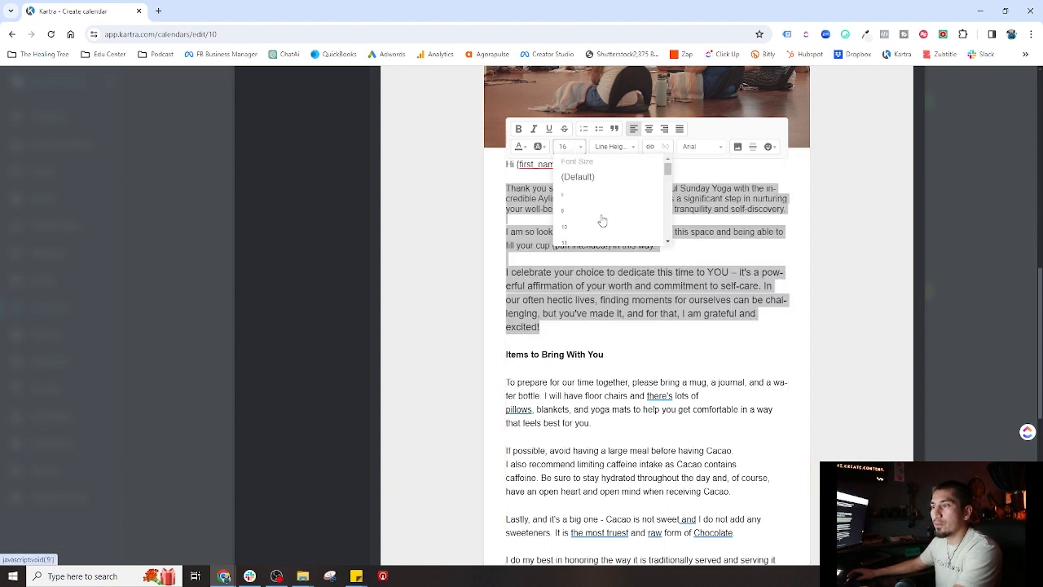
scroll(601, 221, "down", 2)
scroll(585, 236, "down", 1)
left_click(585, 236)
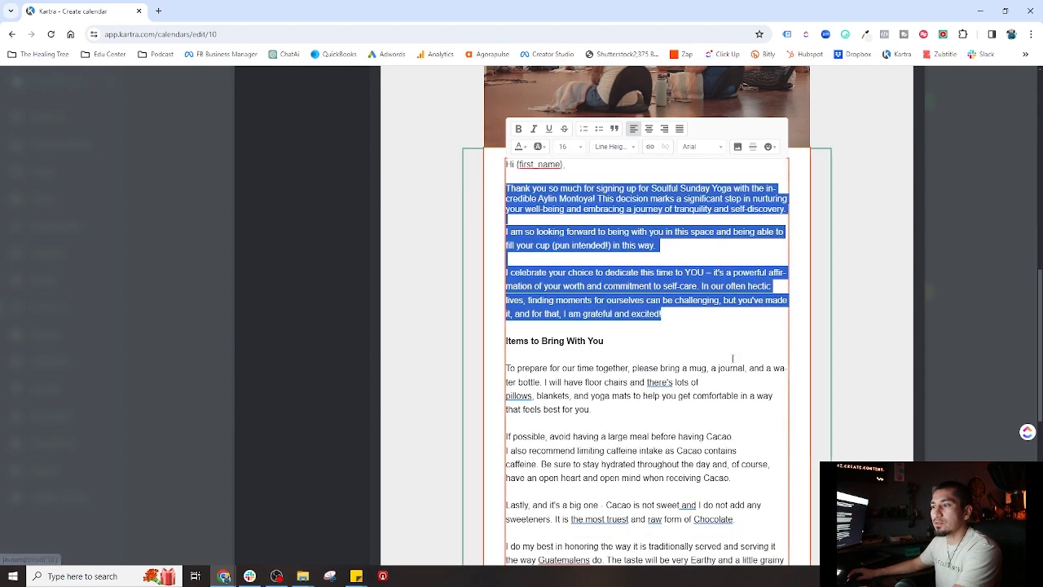
left_click(735, 335)
scroll(654, 331, "down", 1)
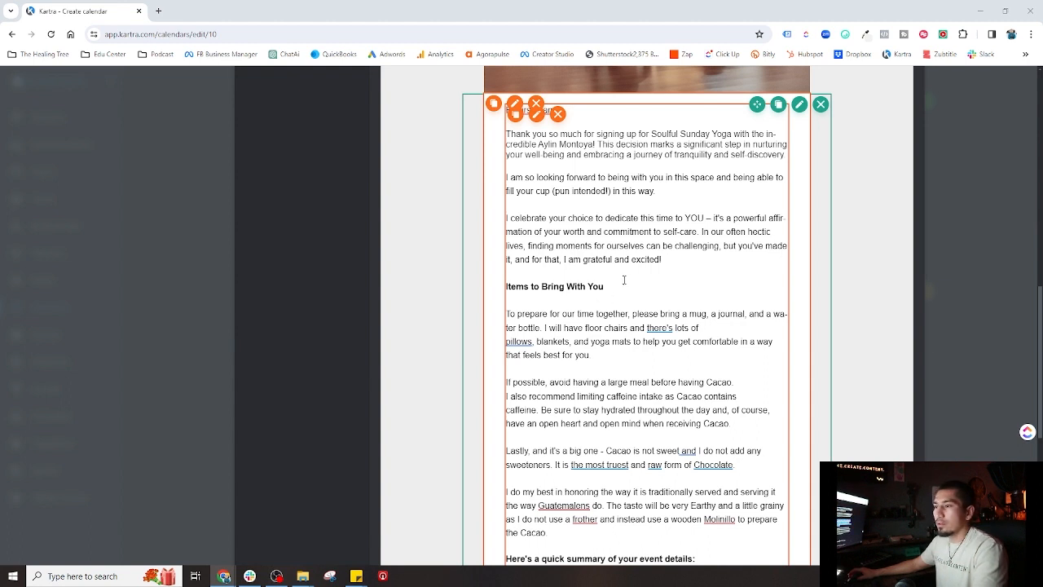
- Add the Soulful Sunday Yoga class description after 'excited!' at font size 16
left_click(675, 260)
key("Return")
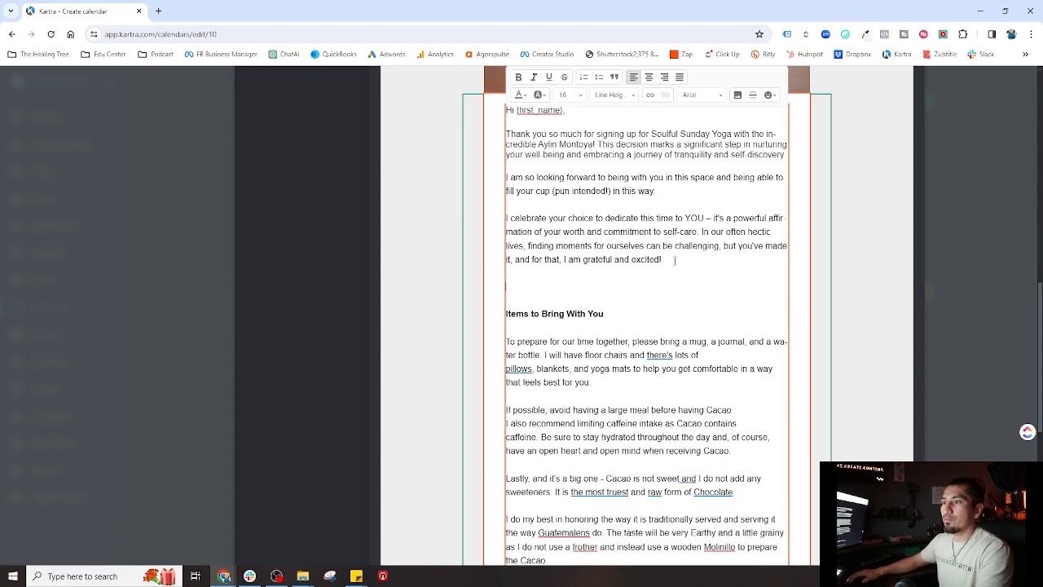
type("Our Soulful Sunday Yoga is not just a class; it's an experience crafted to provide a serene escape from the daily grind. Aylin Montoya, a certified yoga instructor and sound practitioner, will guide you through a series of gentle postures, flowing seamlessly with your breath. This lighter-paced flow is designed to ease your body and mind into a state of peaceful harmony.")
left_click_drag(775, 360, 505, 289)
left_click(572, 96)
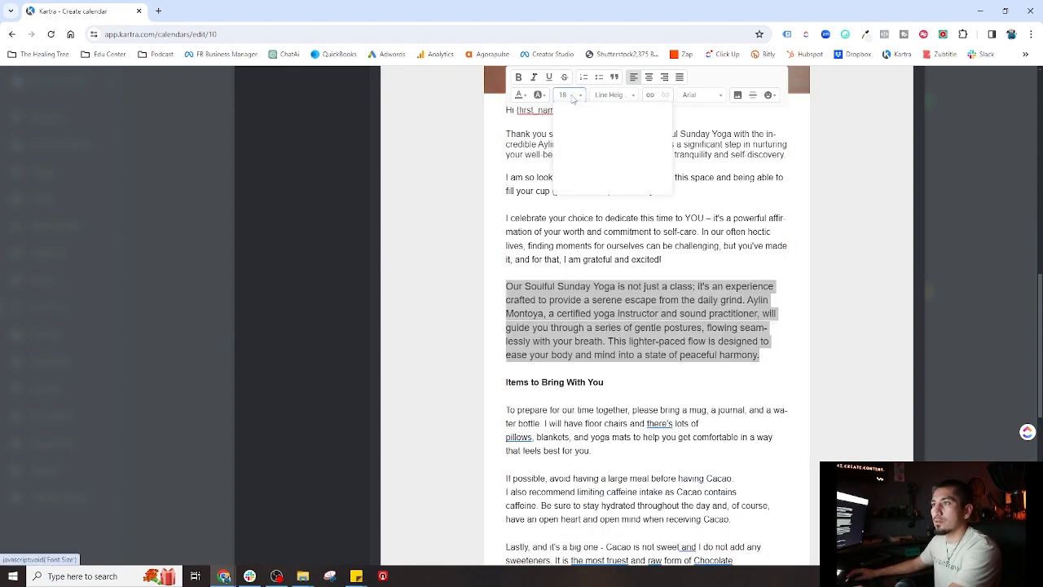
left_click(580, 147)
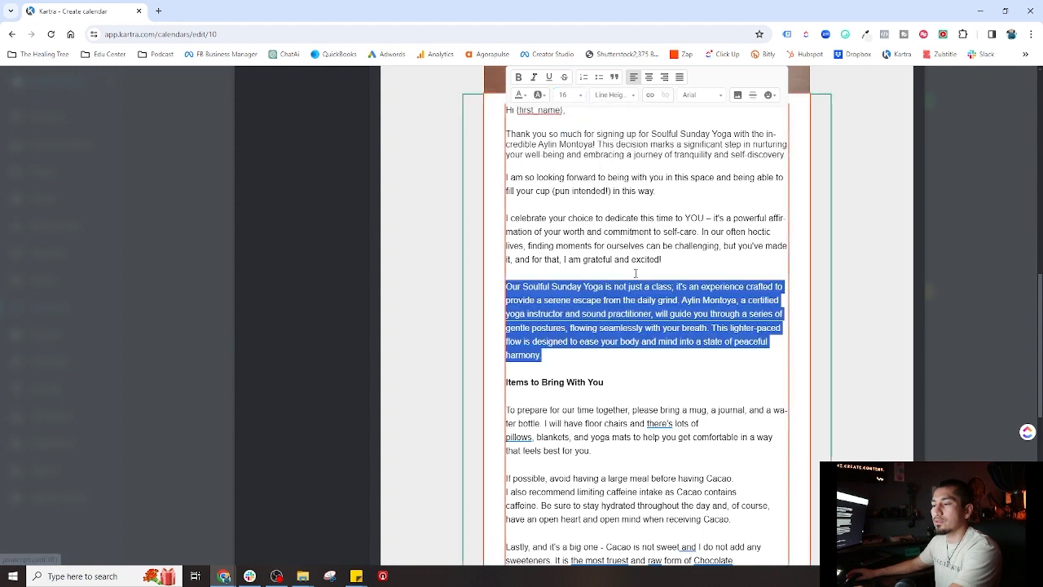
left_click(559, 358)
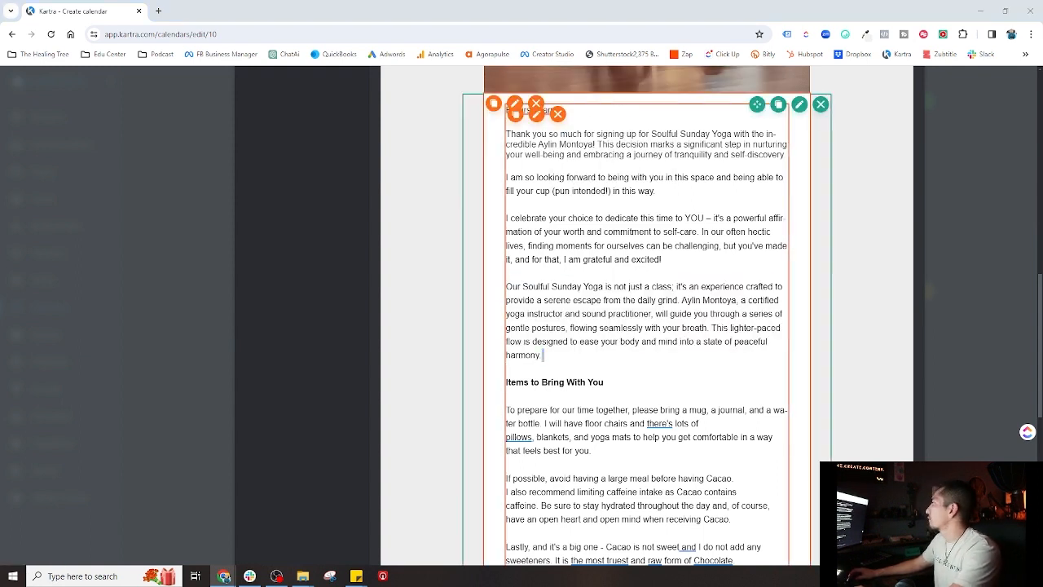
- Add the instructor paragraph at size 16, starting 'With her expertise' on its own line
left_click(560, 356)
key("Return")
key("Return")
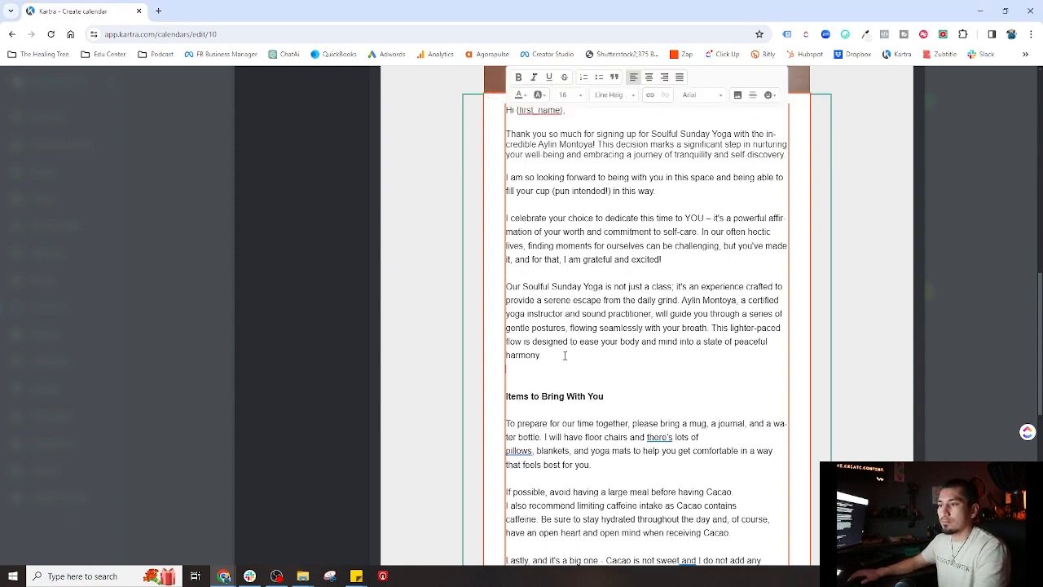
type("Aylin's approach is compassionate and mindful, focusing on relaxation and inner peace. Her decade-long journey in yoga has shaped a teaching style that encourages presence and mindful movement. With her expertise in restorative and yin yoga, as well as sound healing techniques like Tibetan and crystal singing bowls, Aylin creates a nurturing space for you to explore your body and mind.")
left_click_drag(594, 469, 499, 388)
left_click(578, 95)
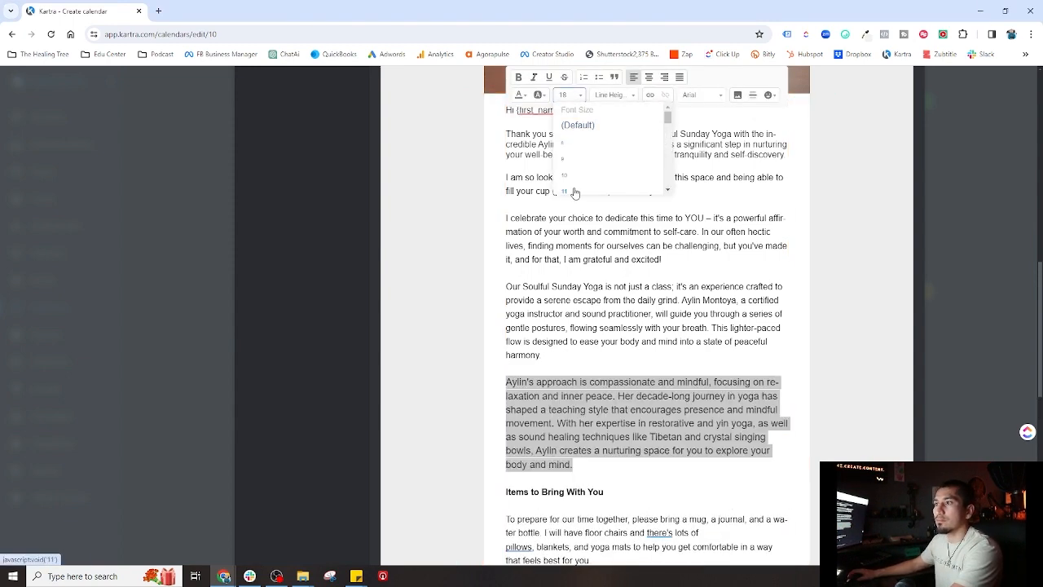
left_click(575, 189)
scroll(660, 446, "down", 2)
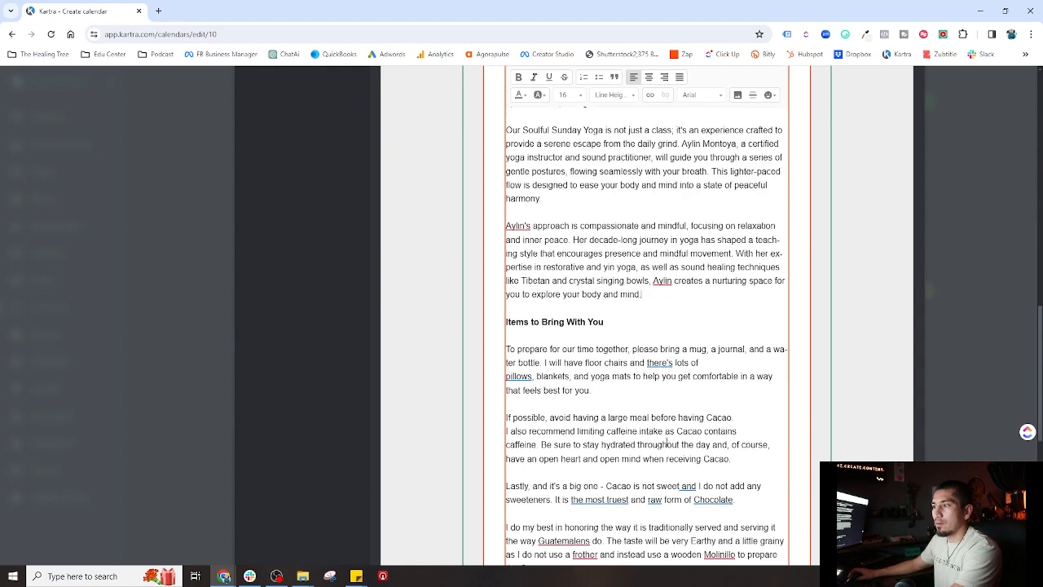
left_click(736, 246)
key("Return")
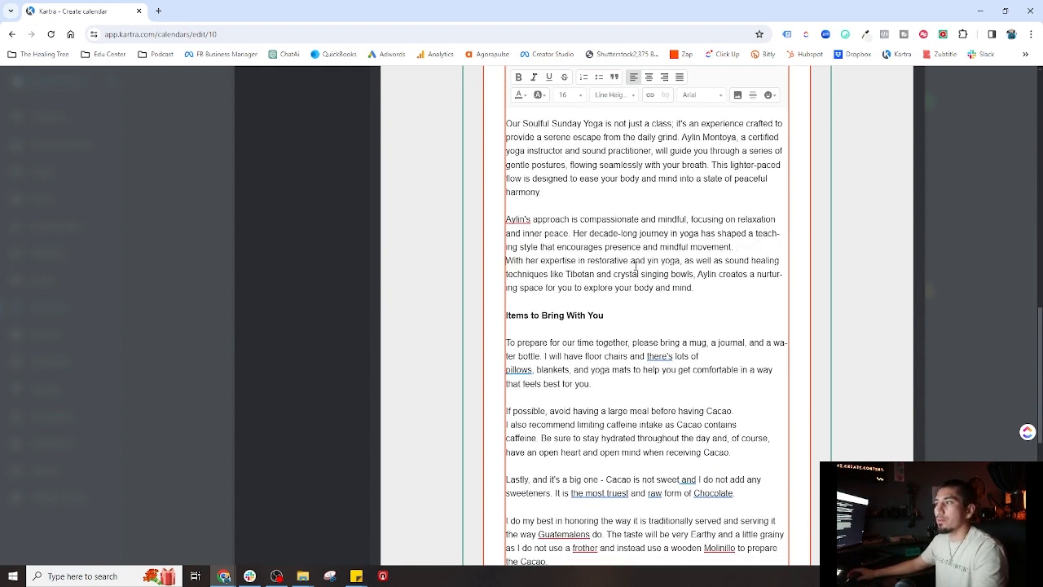
scroll(628, 334, "up", 2)
scroll(615, 175, "down", 3)
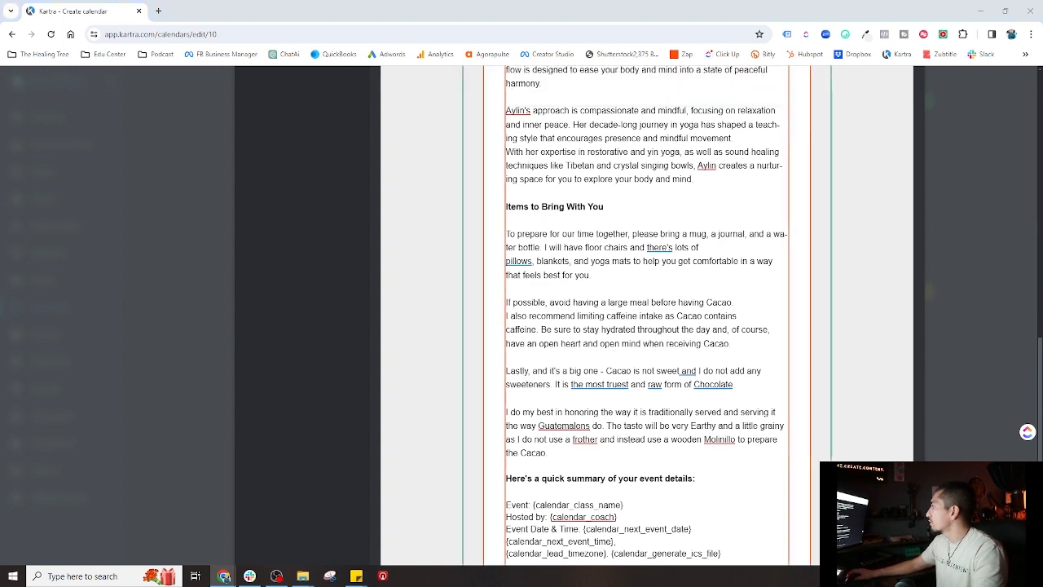
- Replace the four Cacao preparation paragraphs with a four-item bulleted list of things to bring
left_click_drag(550, 453, 512, 238)
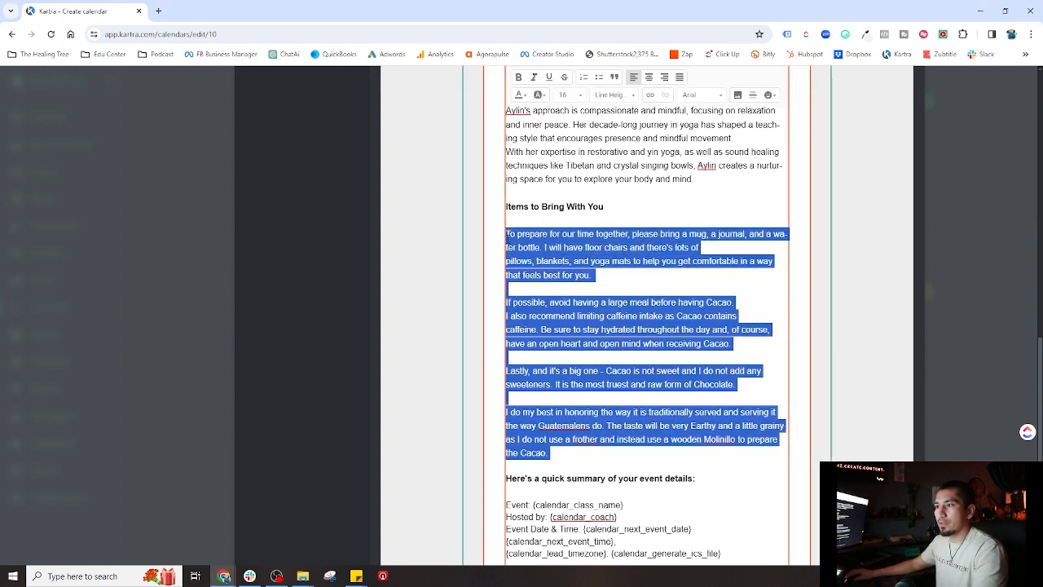
type("Comfortable yoga attire A yoga mat (though we do have extras if needed) A water bottle to stay hydrated An open heart and mind, ready to embrace the serene energy of our class")
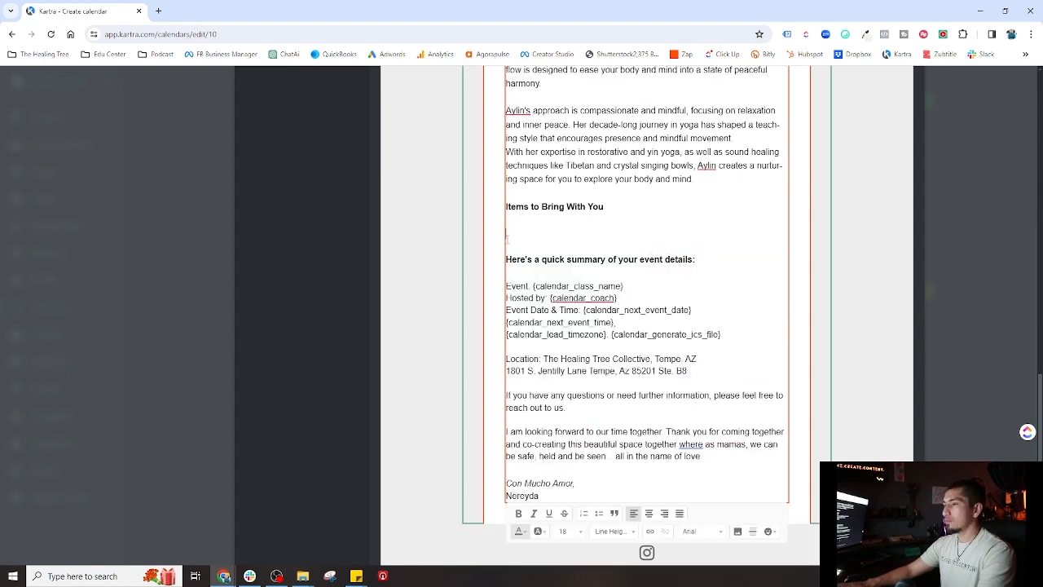
left_click_drag(546, 289, 506, 233)
left_click(599, 77)
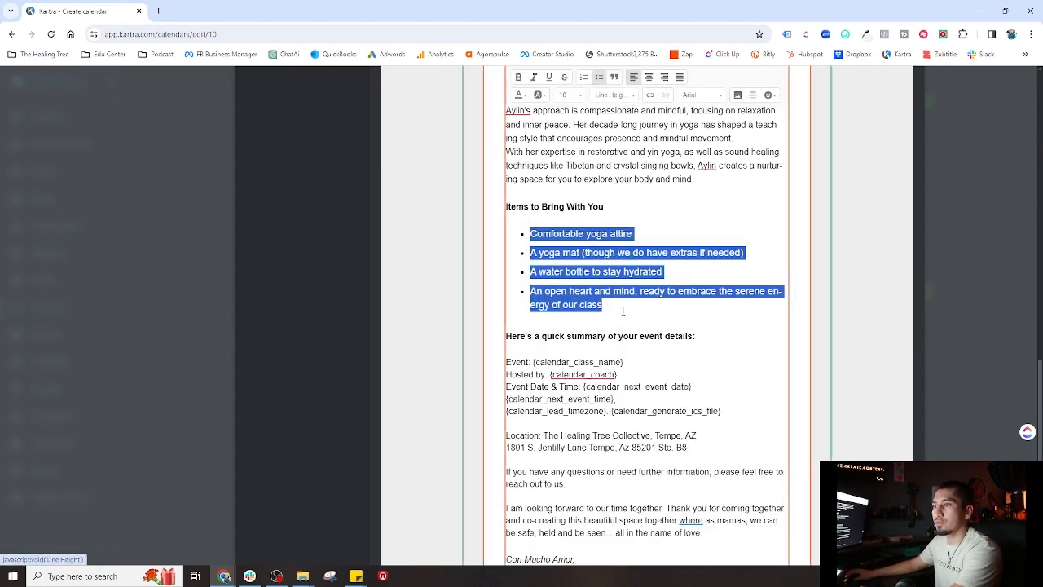
left_click_drag(621, 309, 528, 234)
left_click(629, 302)
scroll(569, 312, "up", 1)
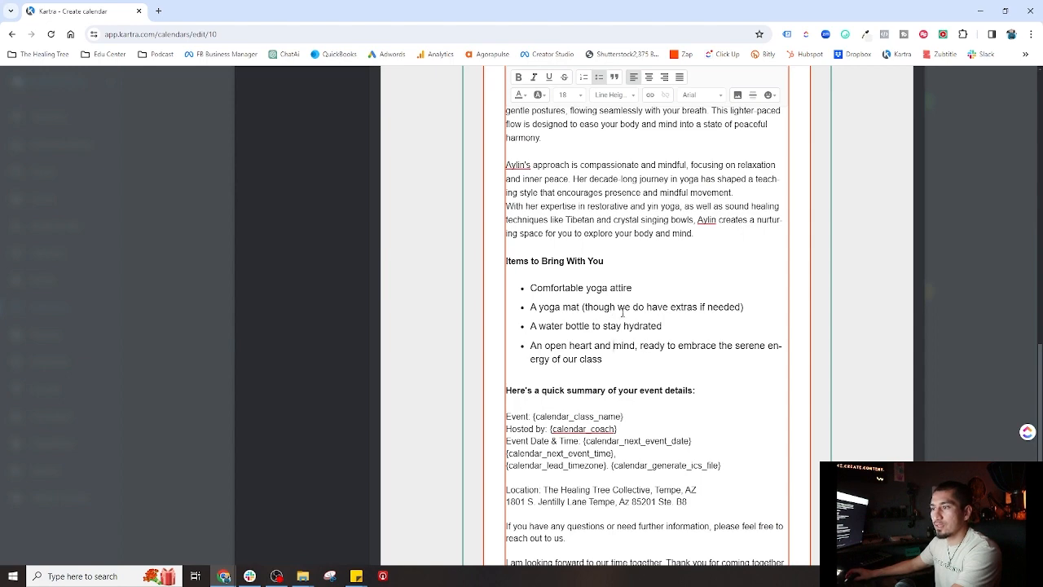
scroll(623, 312, "down", 3)
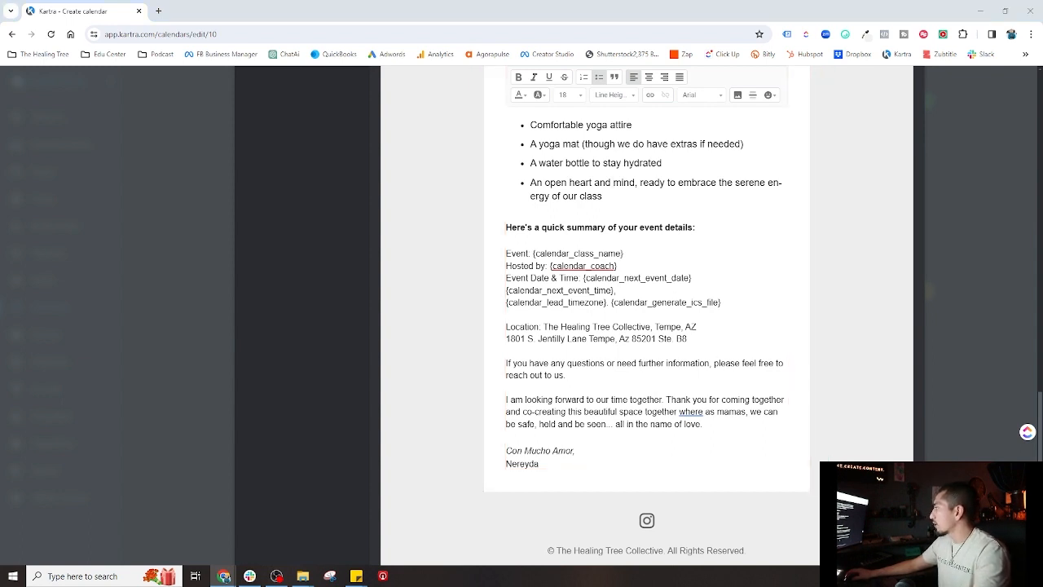
- Replace the two closing paragraphs with three new ones, spaced apart and set to size 16
left_click(447, 383)
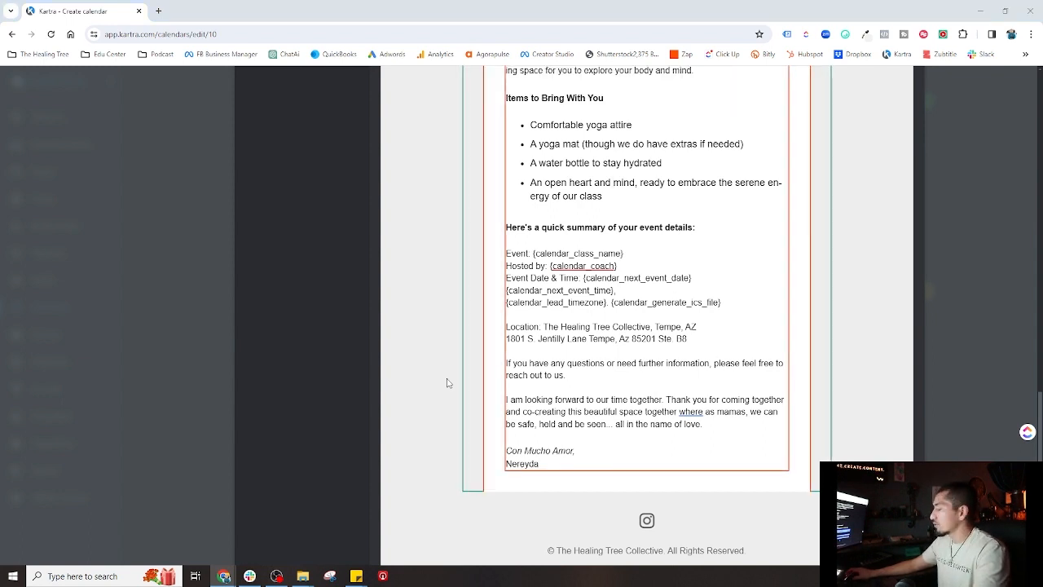
left_click_drag(703, 425, 507, 363)
type("Remember, this class is your sanctuary for the day – a place where you can be entirely in the moment, feel supported, and start your week with a sense of balance and inner peace. If you have any questions or need more information, please don't hesitate to reach out. Looking forward to seeing you and sharing this beautiful, soulful experience together.")
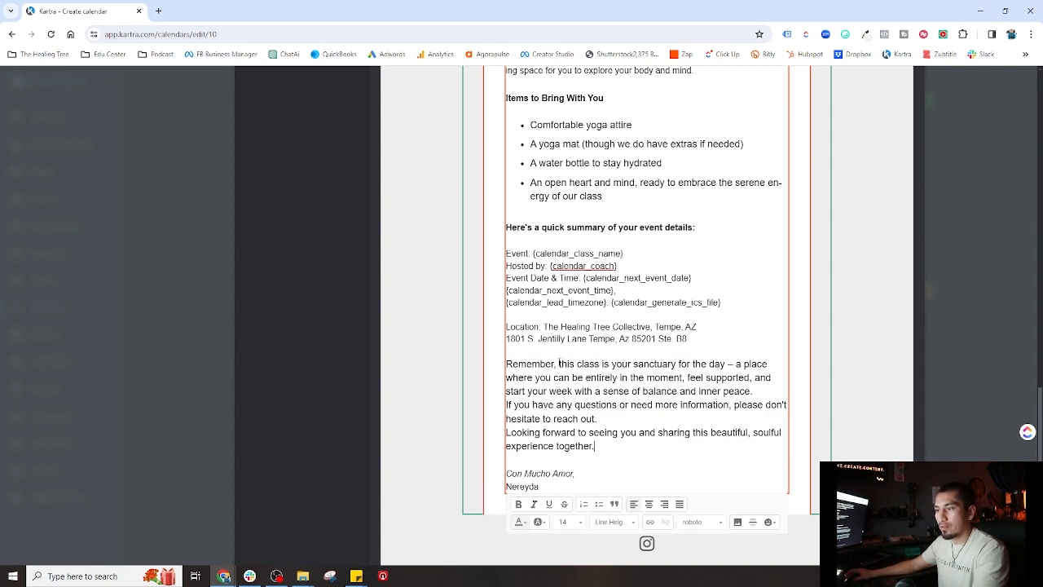
key("Return")
left_click(755, 391)
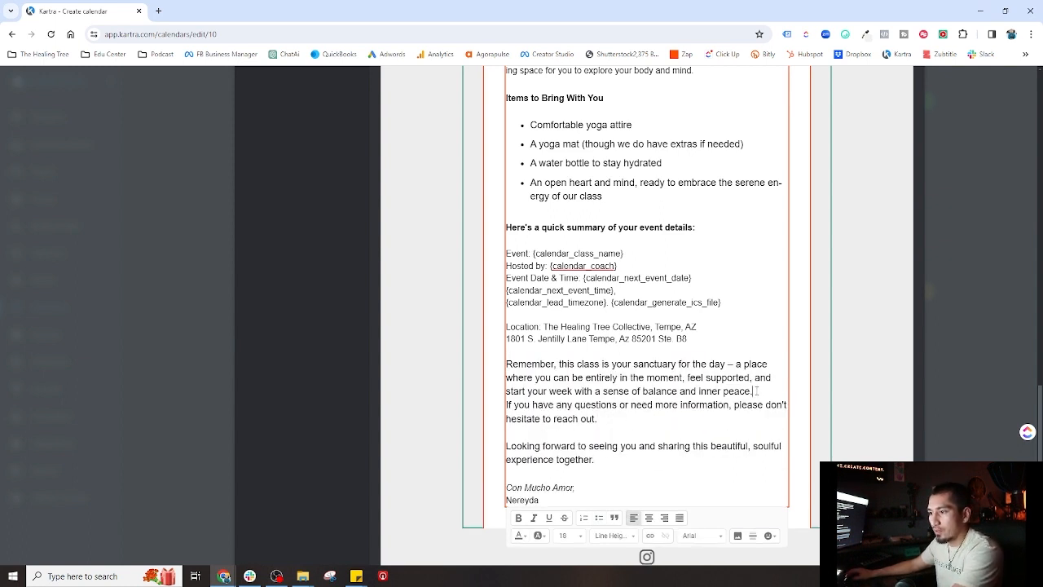
key("Return")
left_click(606, 472)
left_click_drag(605, 472, 503, 365)
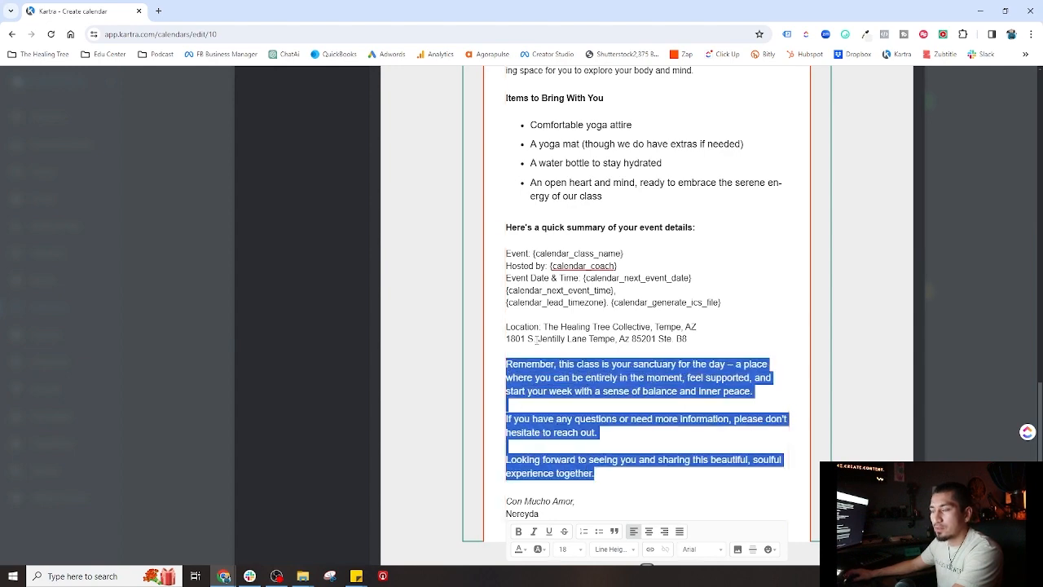
scroll(595, 489, "up", 9)
scroll(600, 499, "down", 10)
left_click(563, 549)
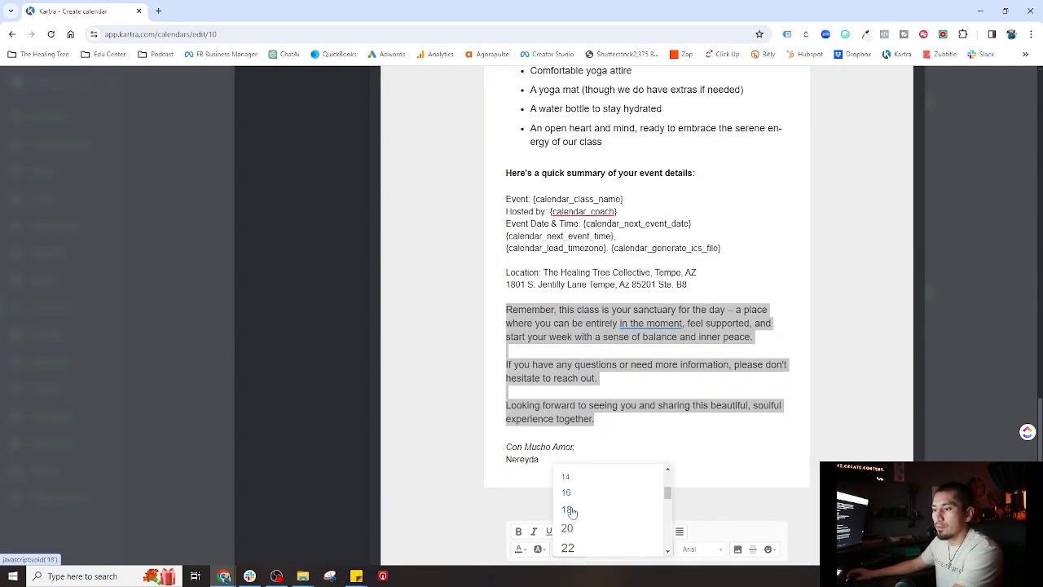
left_click(565, 489)
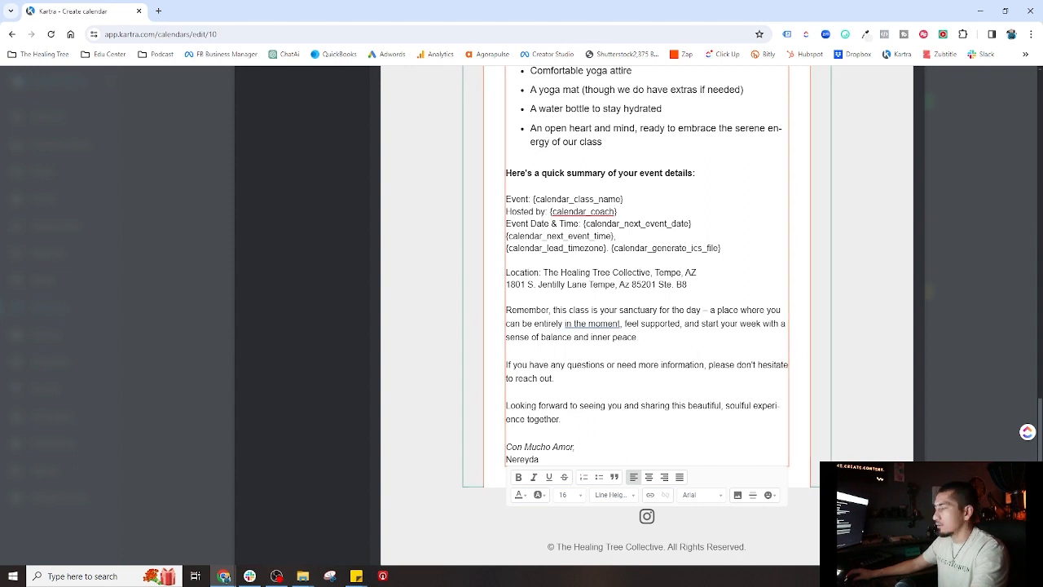
- Change the sign-off 'Con Mucho Amor,' to 'With Love,' followed by the instructor's name
left_click_drag(577, 447, 506, 447)
key("BackSpace")
type("With Love,")
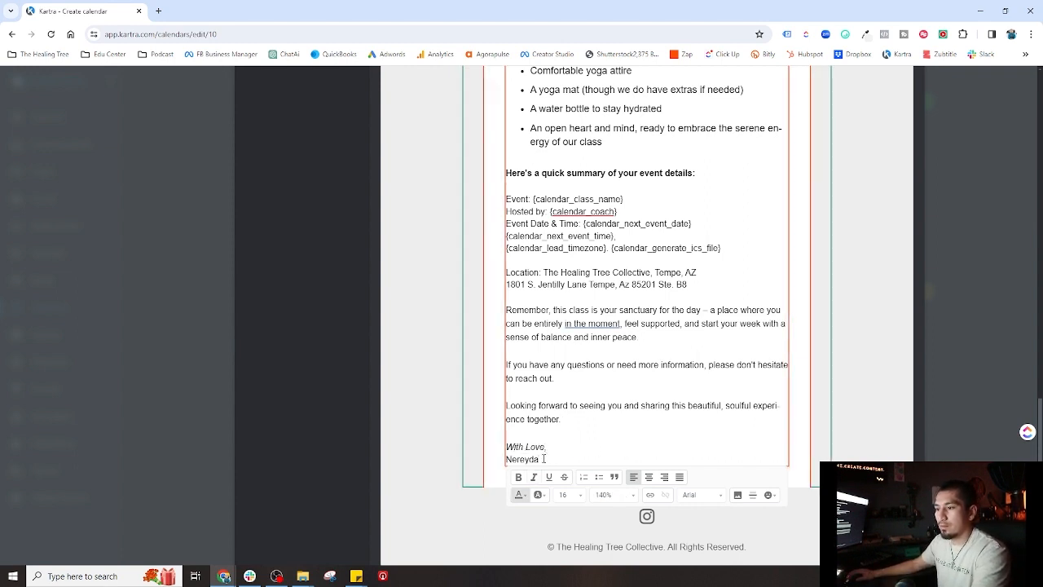
left_click_drag(544, 458, 506, 459)
type("Aylin")
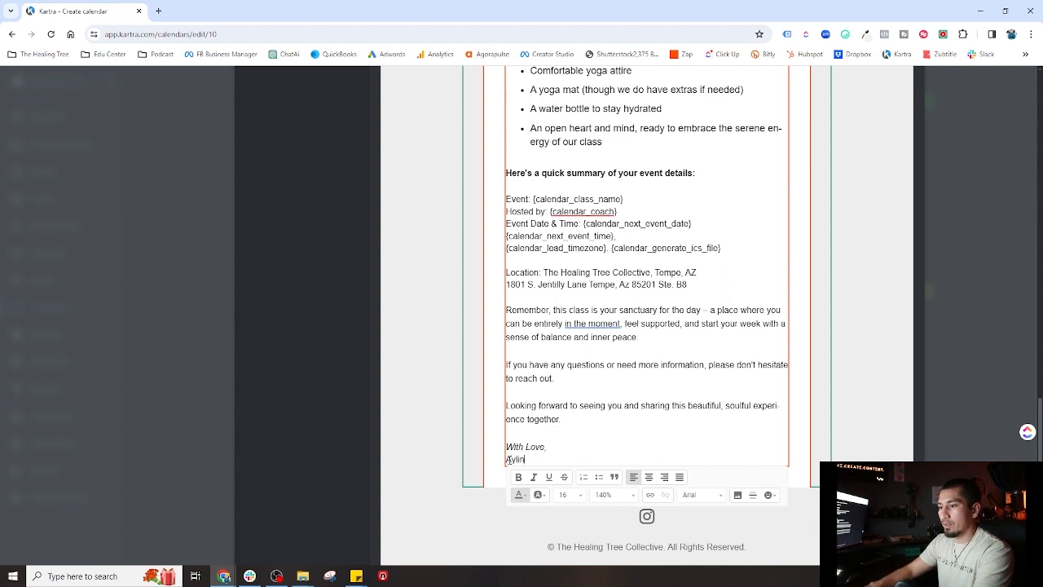
type(" Montoya")
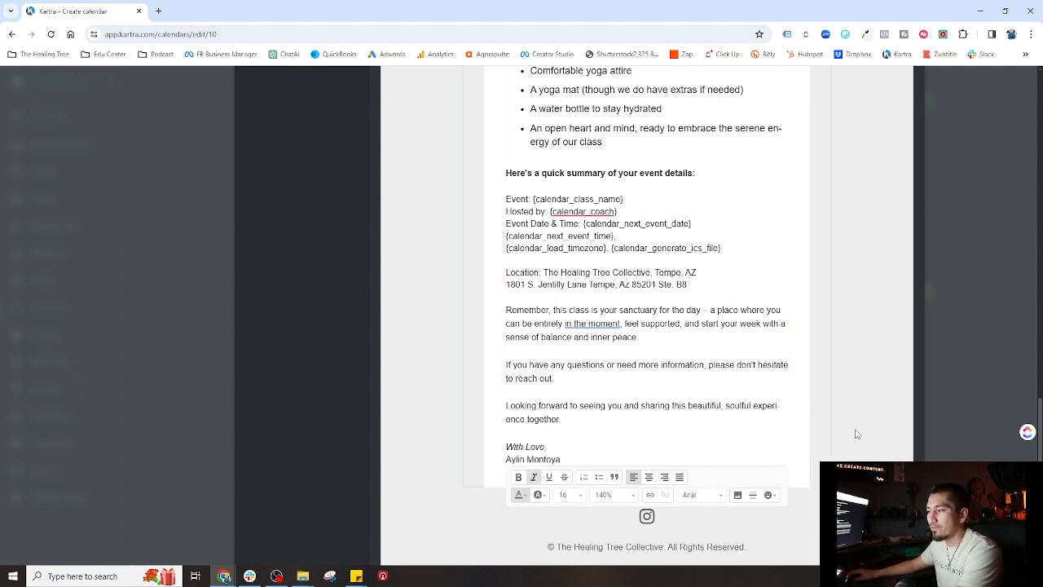
left_click(803, 423)
scroll(553, 400, "up", 3)
- Rewrite the bio in first person, replacing the instructor's name and 'her' with 'My'/'my'
scroll(553, 400, "up", 2)
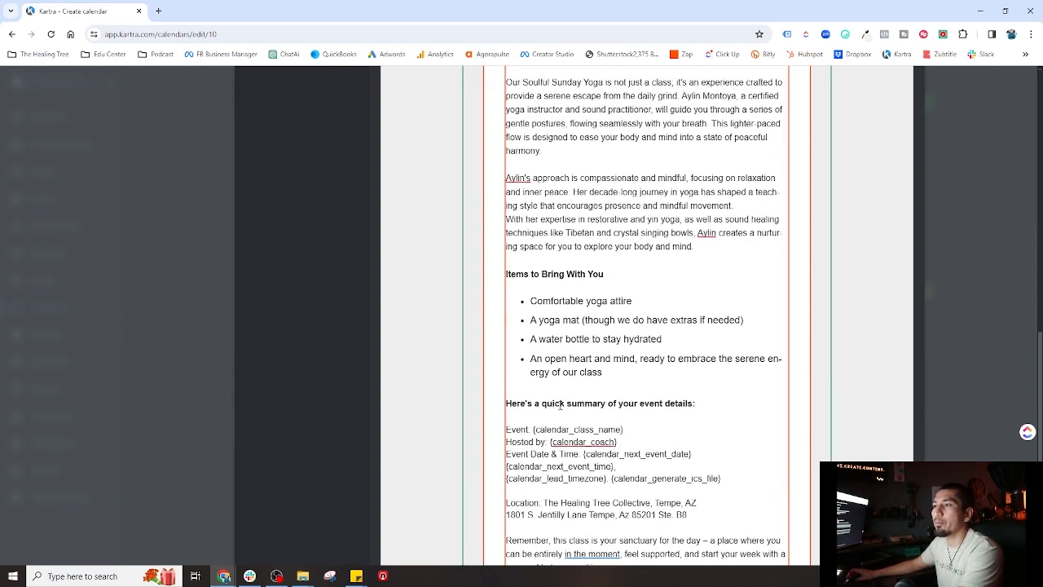
right_click(519, 220)
scroll(536, 277, "up", 3)
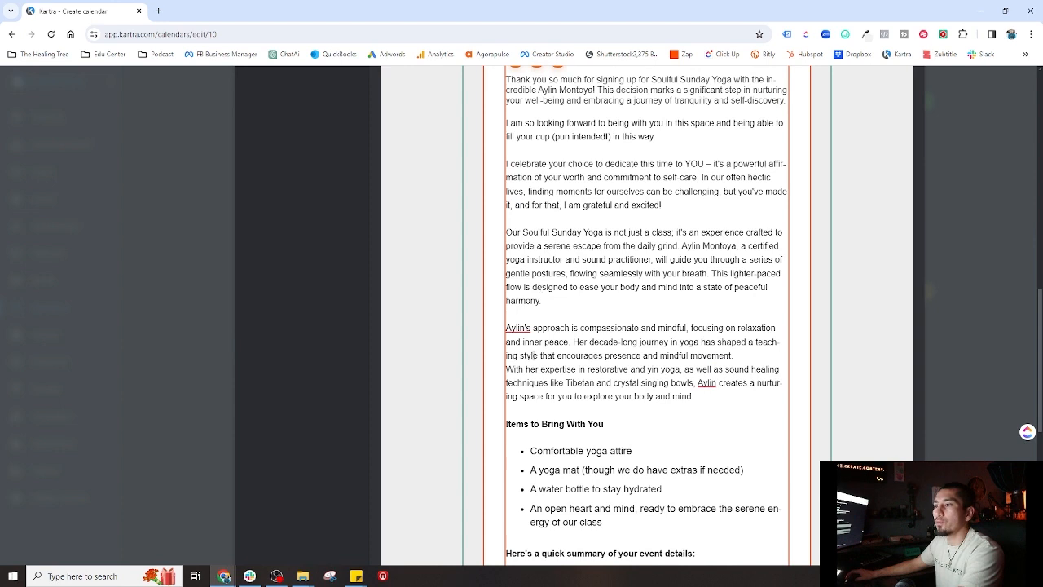
right_click(528, 329)
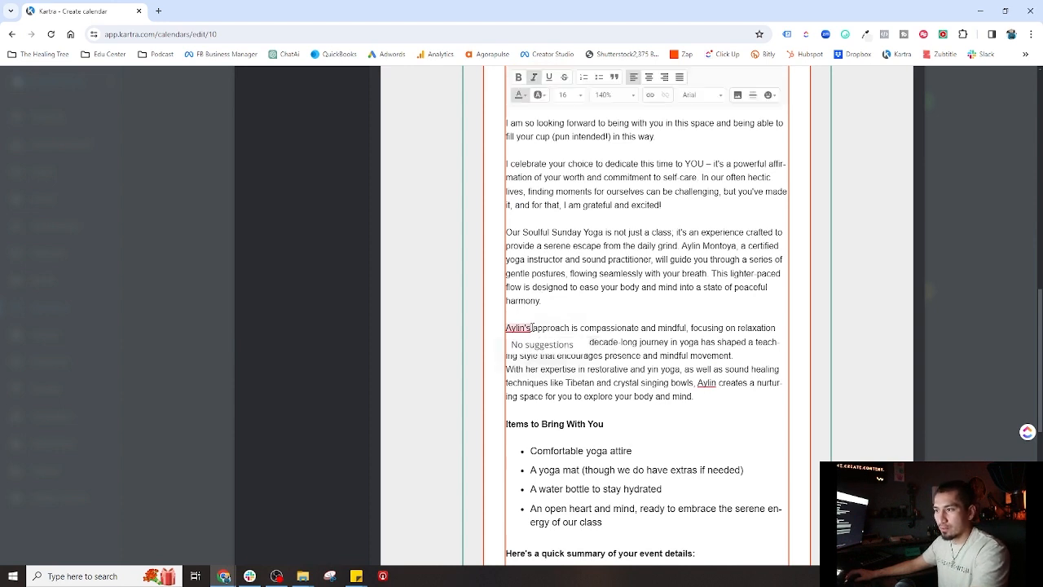
left_click_drag(532, 327, 506, 328)
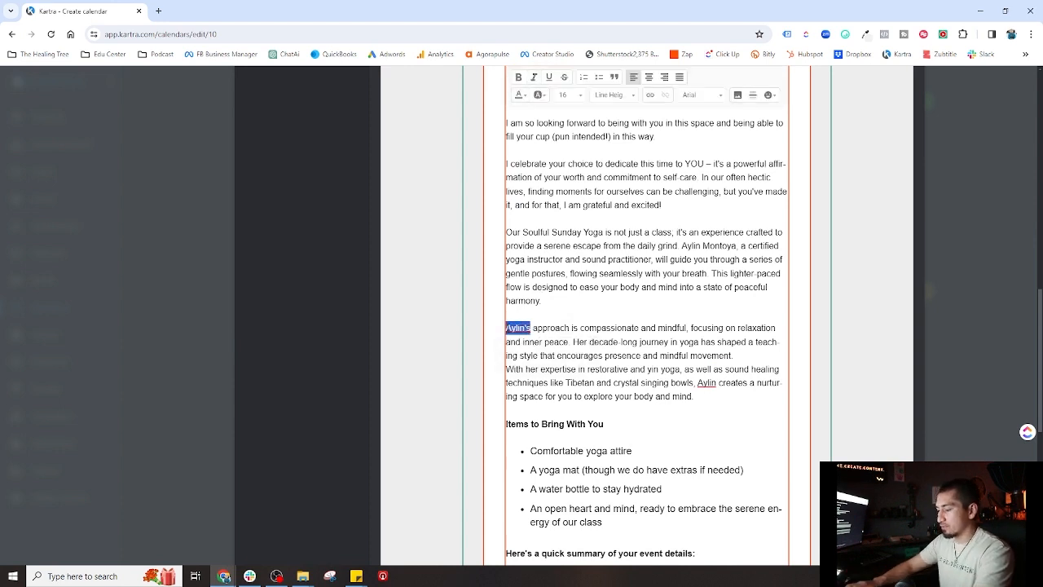
type("My")
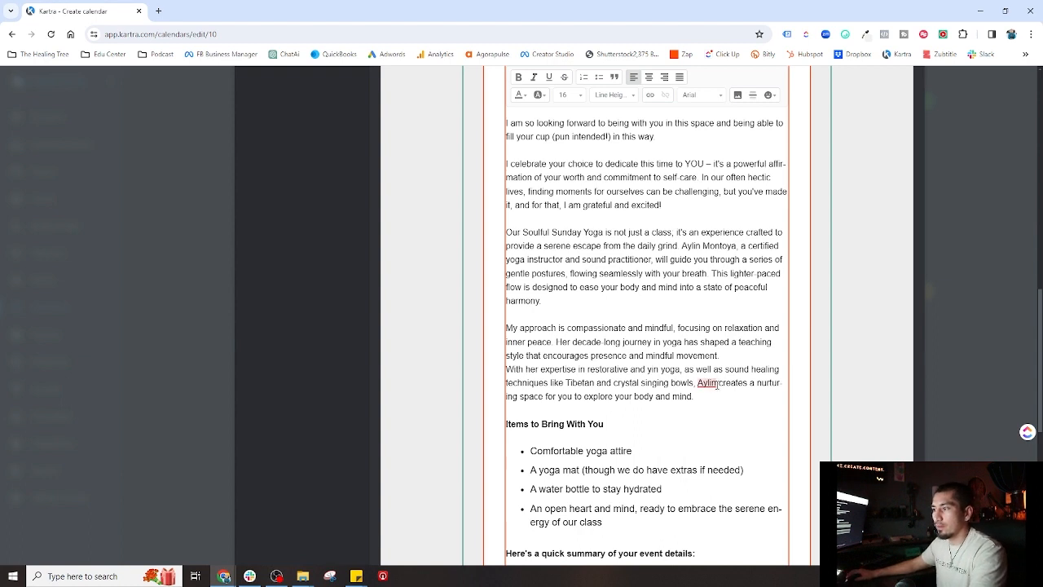
left_click(717, 384)
key("BackSpace")
key("BackSpace")
key("BackSpace")
key("BackSpace")
key("BackSpace")
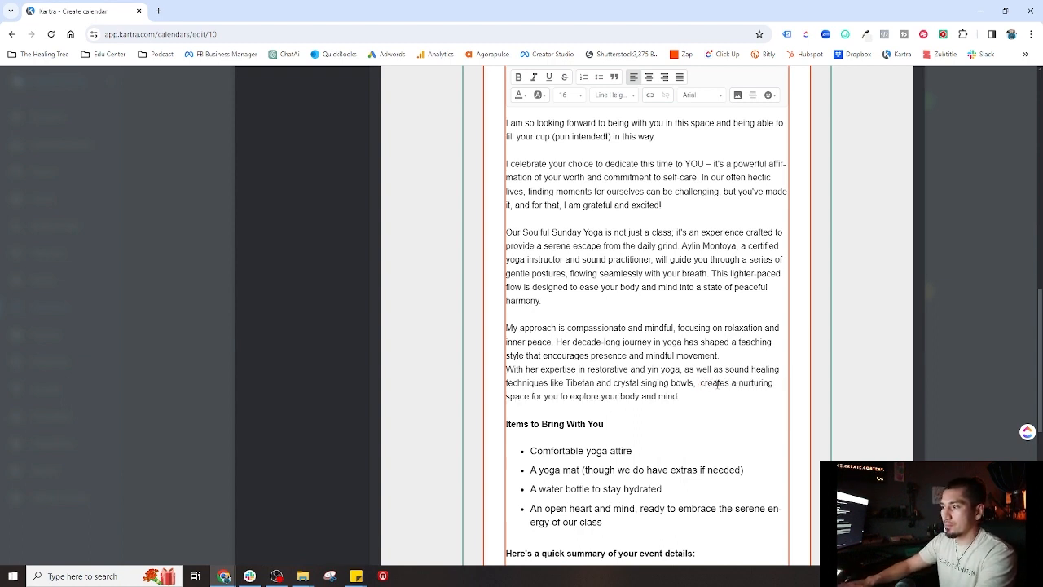
type("My")
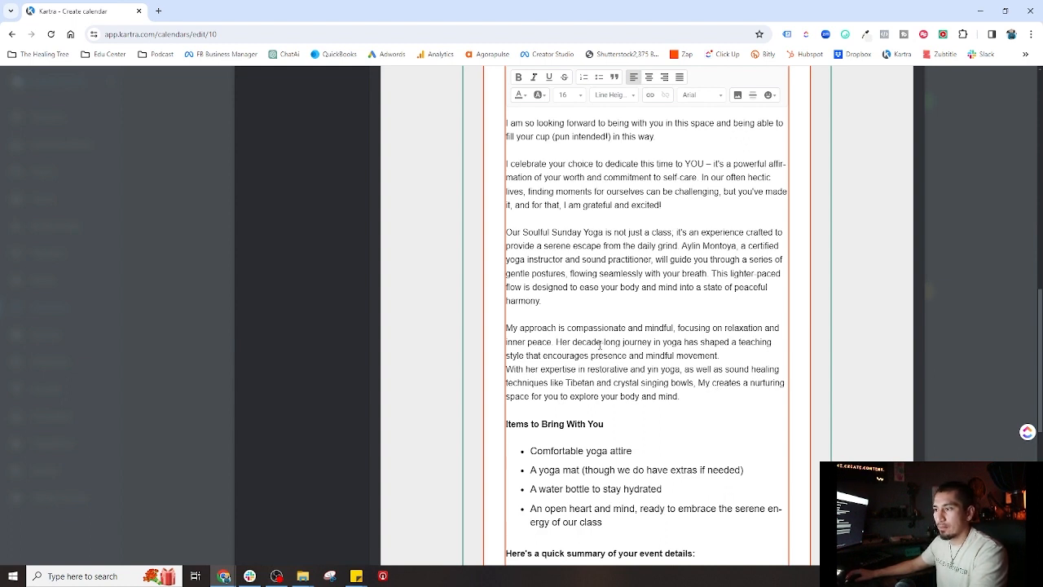
double_click(569, 342)
type("My")
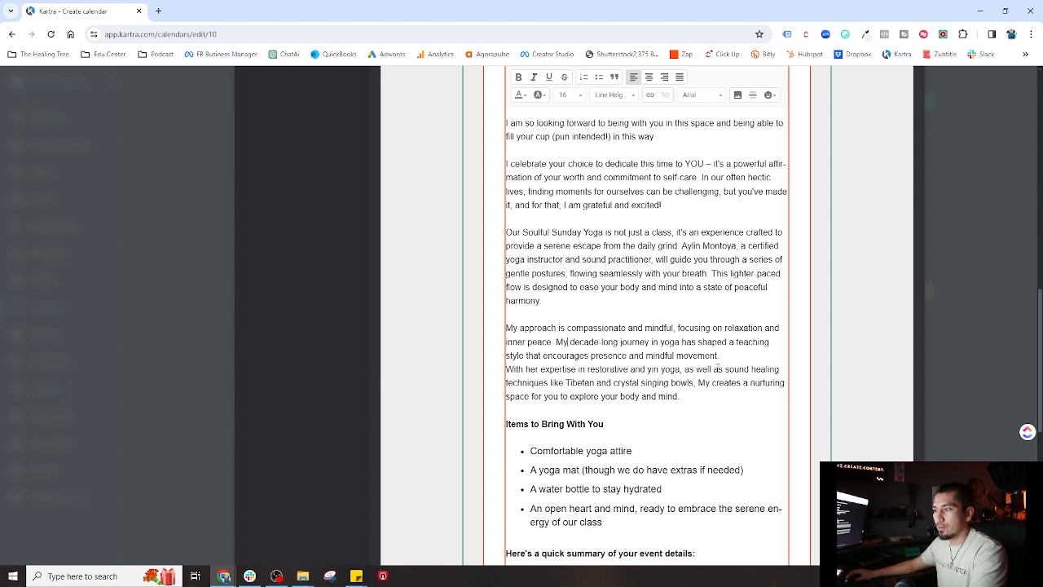
double_click(531, 369)
type("my")
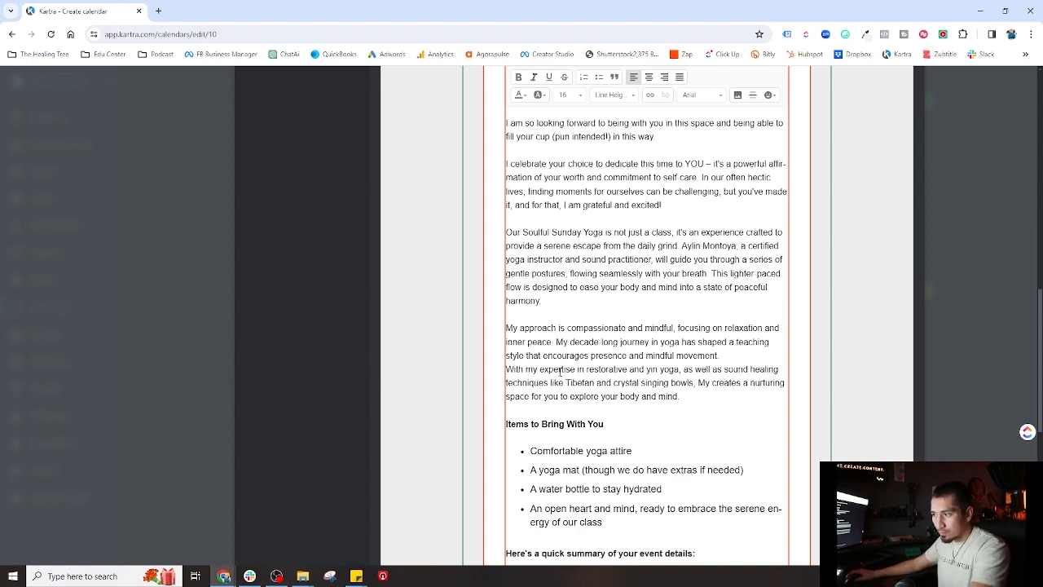
- Replace the instructor's full name with 'am', add a line break, and insert 'and I' before 'will'
left_click(737, 246)
left_click_drag(738, 246, 682, 246)
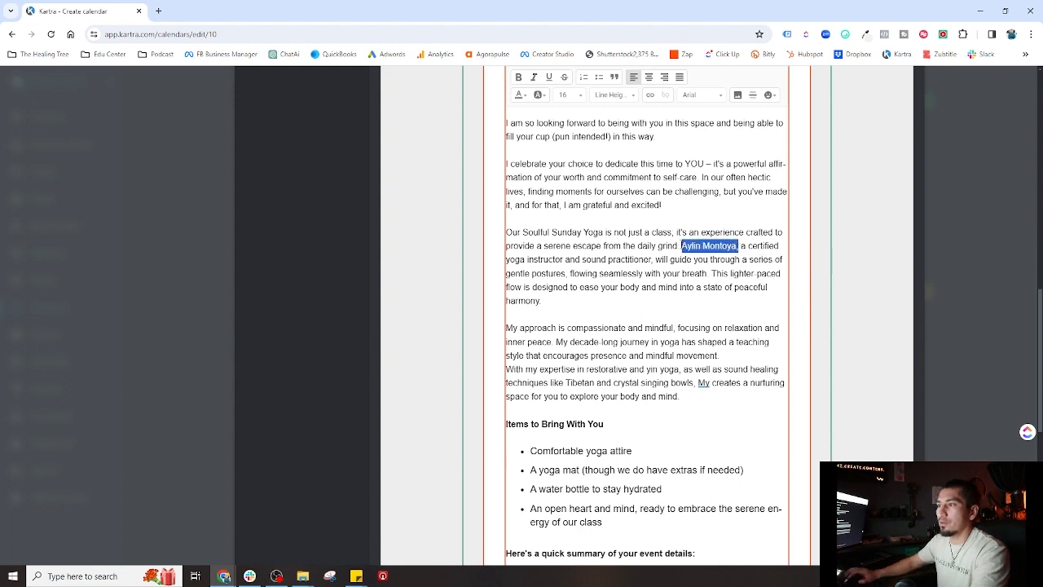
key("BackSpace")
type("am")
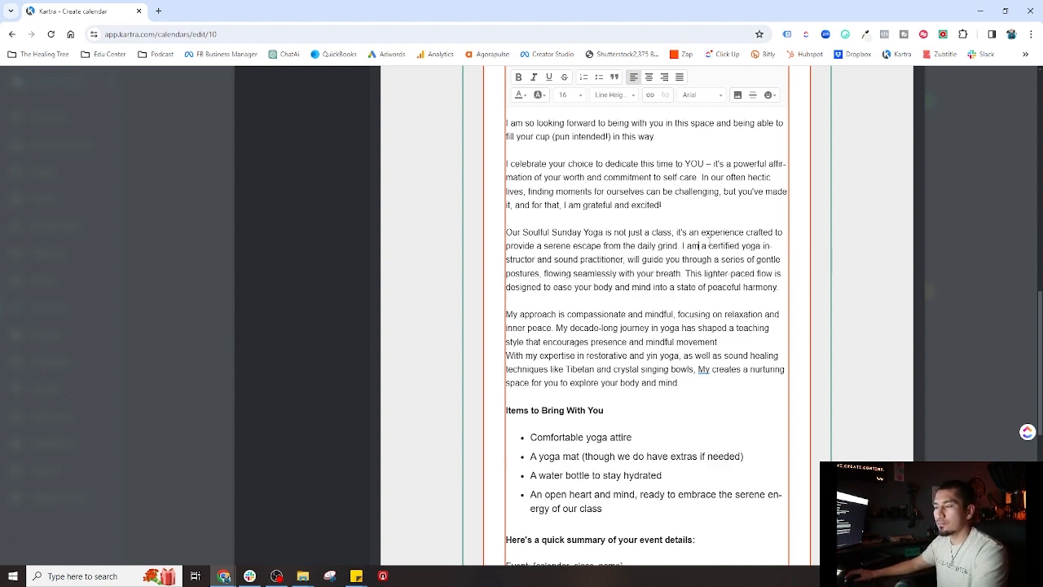
left_click(764, 246)
key("Return")
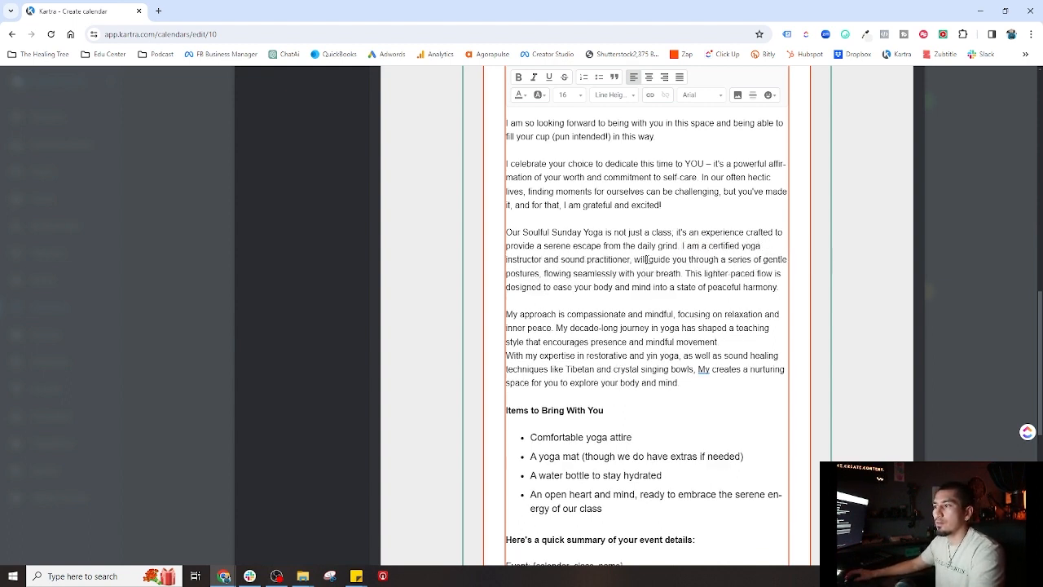
left_click(636, 259)
type("and I")
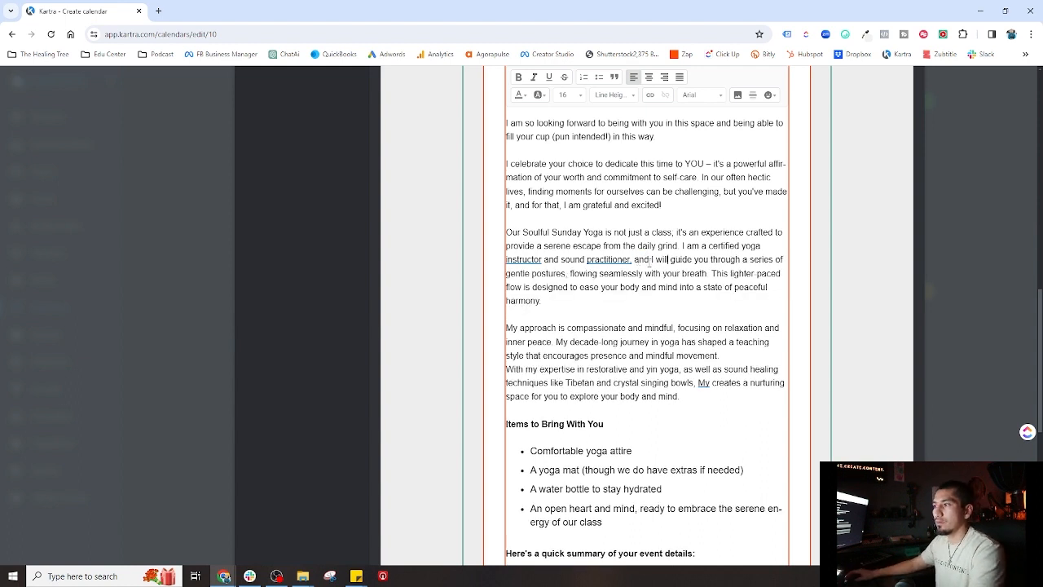
left_click(768, 166)
key("Return")
- Replace 'incredible' with 'myself' in the thank-you sentence and review the text down to the sign-off
scroll(640, 336, "up", 2)
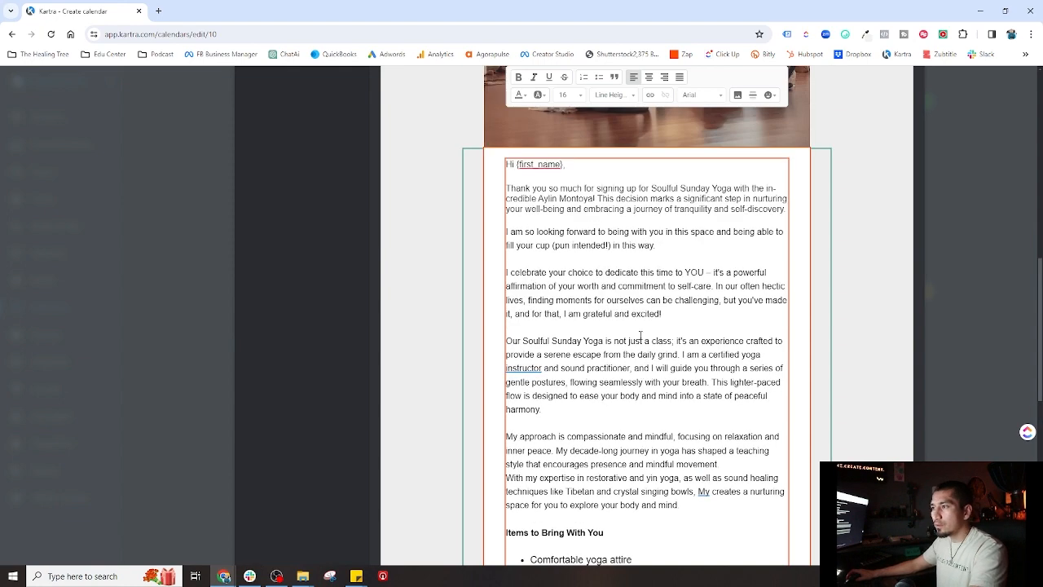
key("Return")
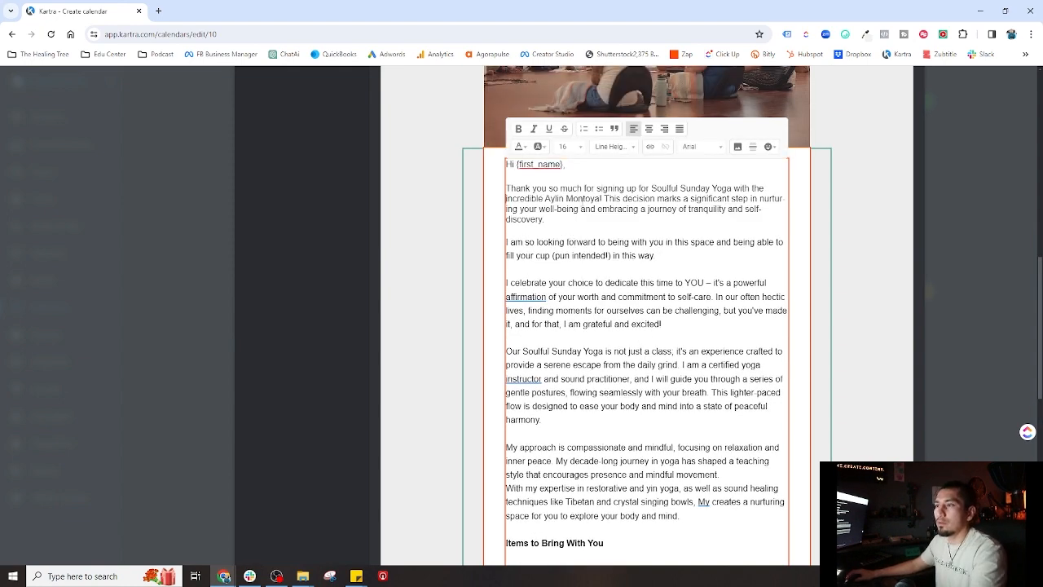
left_click_drag(765, 188, 755, 189)
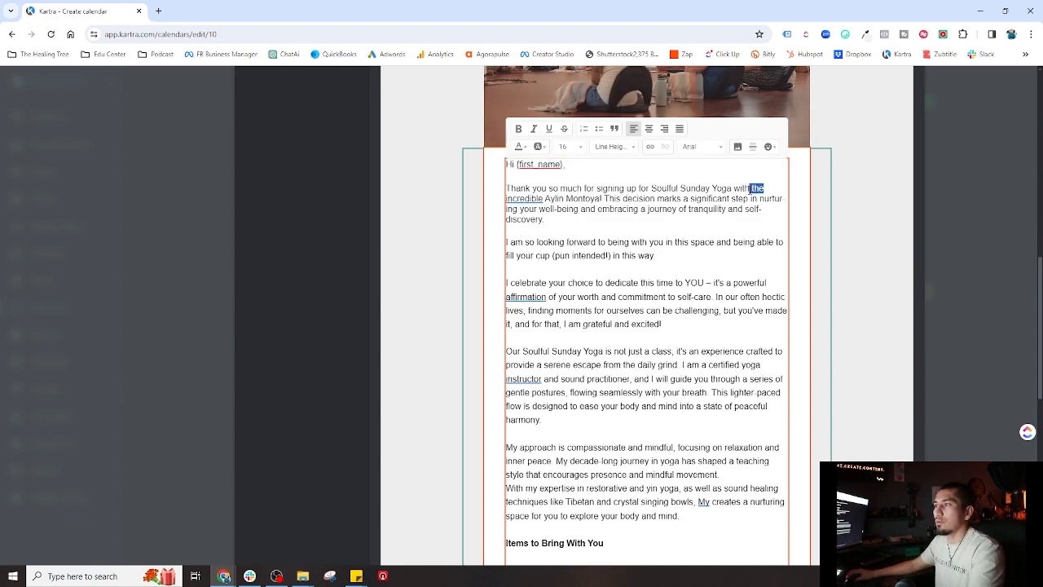
double_click(524, 198)
type("myself")
left_click(519, 198)
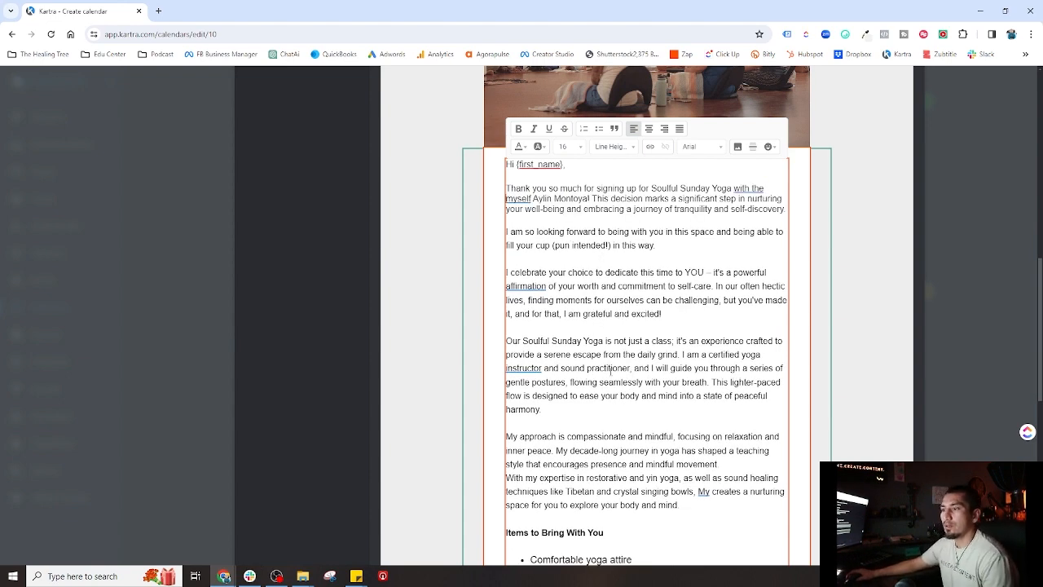
scroll(610, 371, "down", 5)
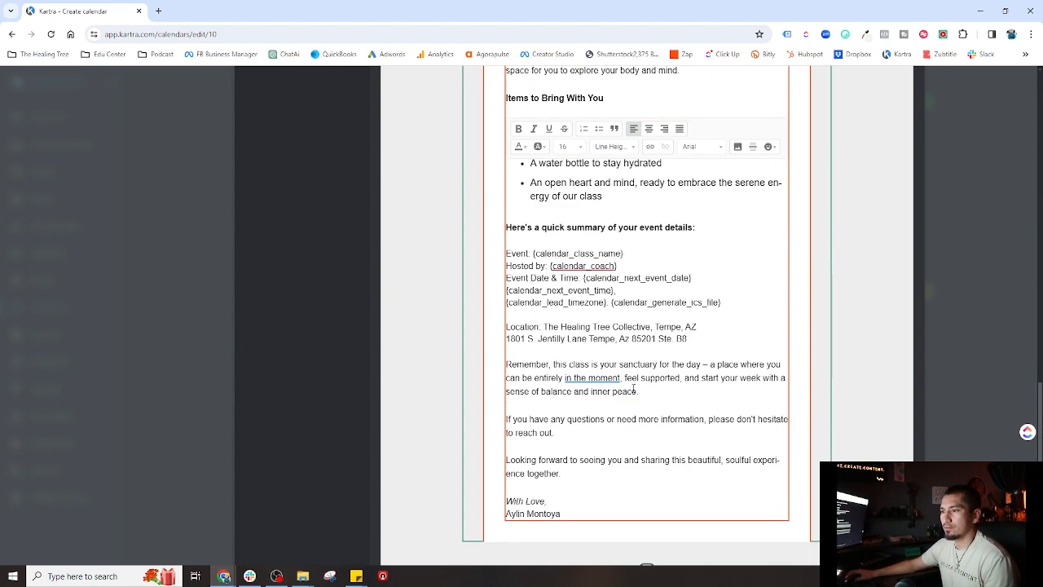
scroll(757, 462, "down", 1)
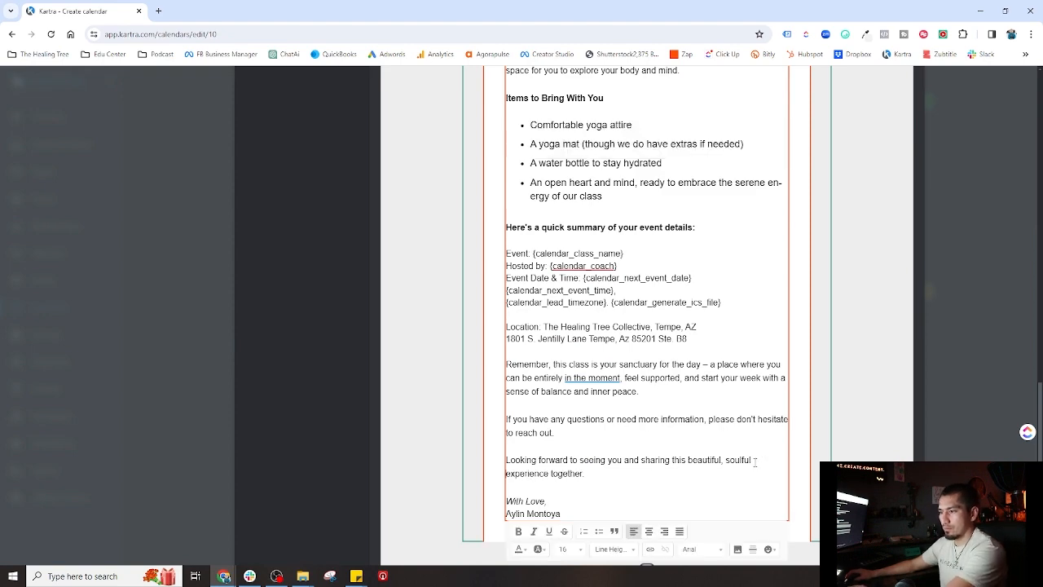
scroll(767, 425, "up", 8)
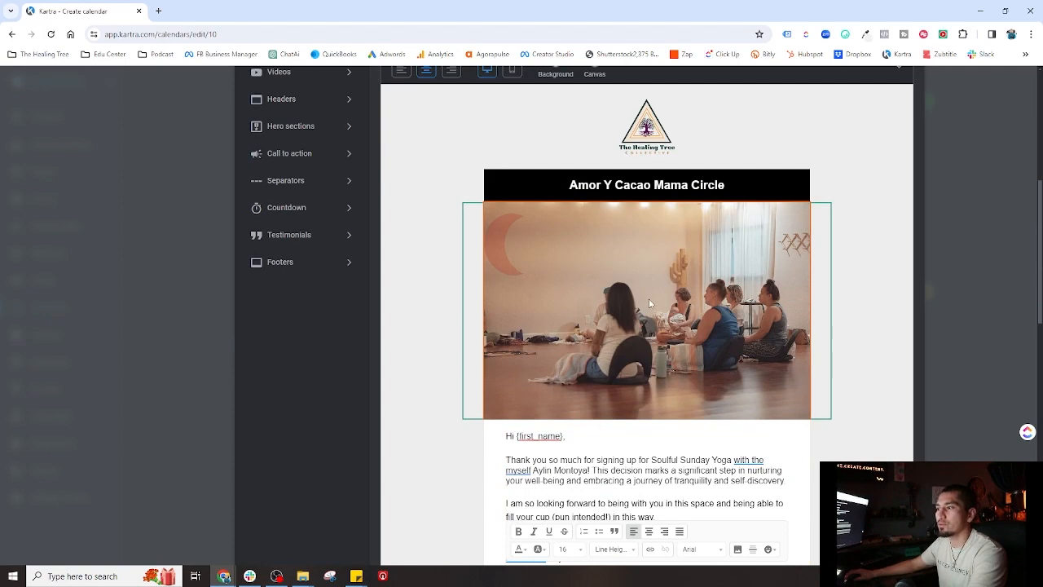
- Open the header photo's image settings and browse the image library
left_click(648, 298)
left_click(514, 212)
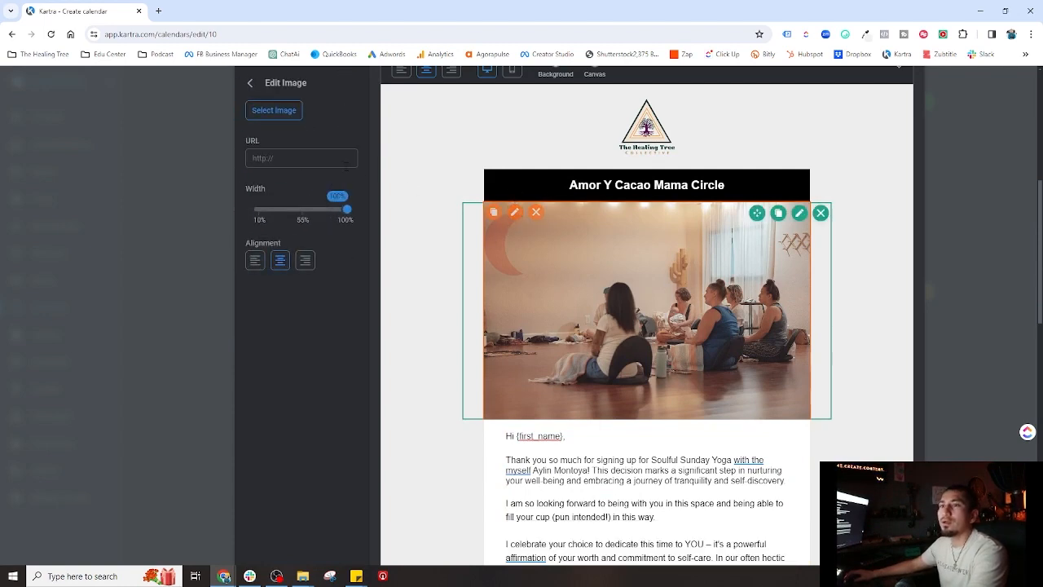
left_click(273, 110)
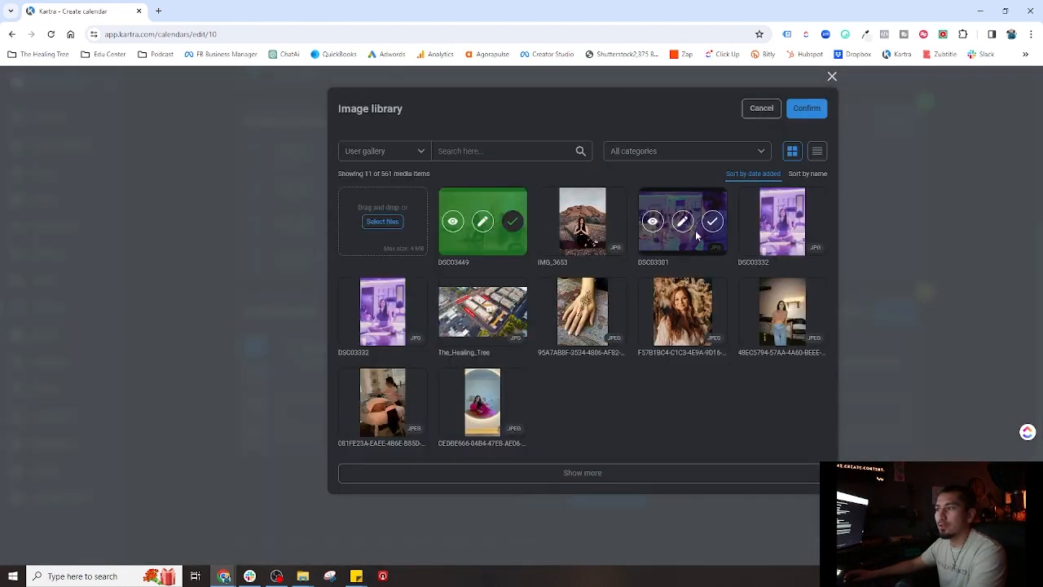
left_click(660, 226)
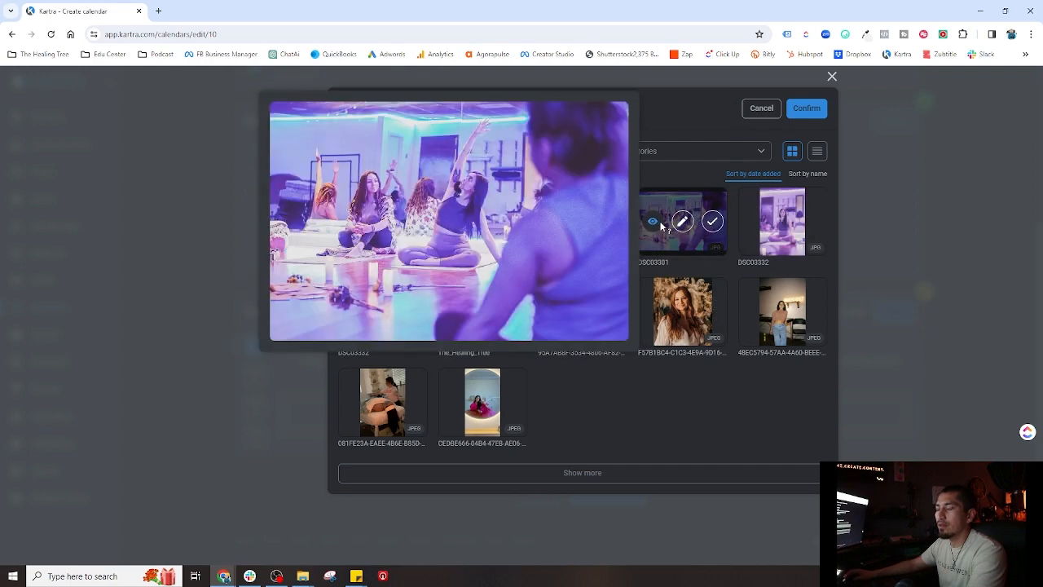
- Upload yoga photo DSC03330 from the RESTORATIVE YOGA & REIKI EDITED folder and confirm it as header
left_click(398, 222)
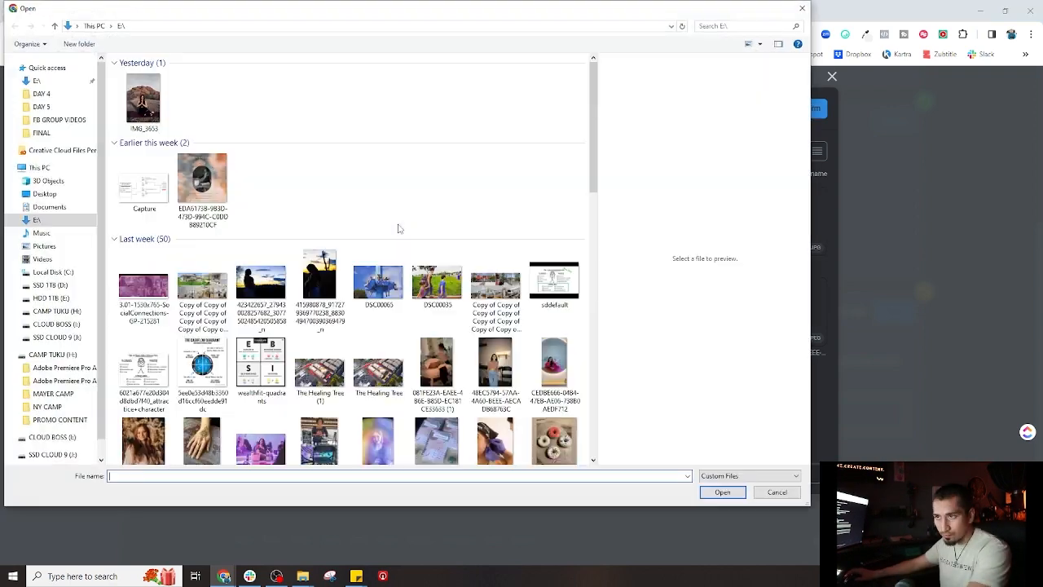
left_click(53, 326)
double_click(154, 131)
double_click(157, 104)
double_click(194, 103)
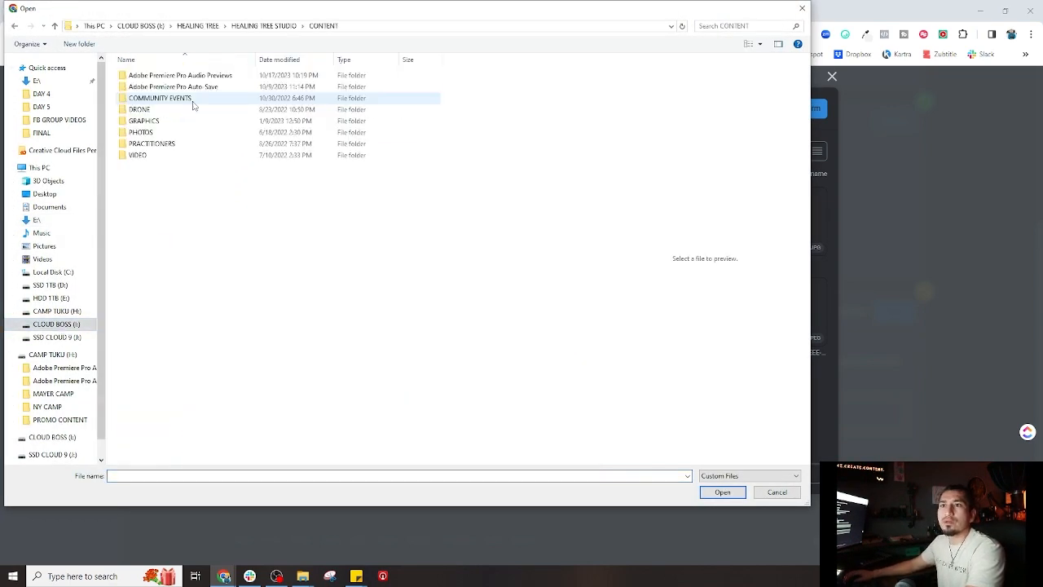
double_click(153, 146)
double_click(155, 133)
double_click(157, 78)
double_click(157, 78)
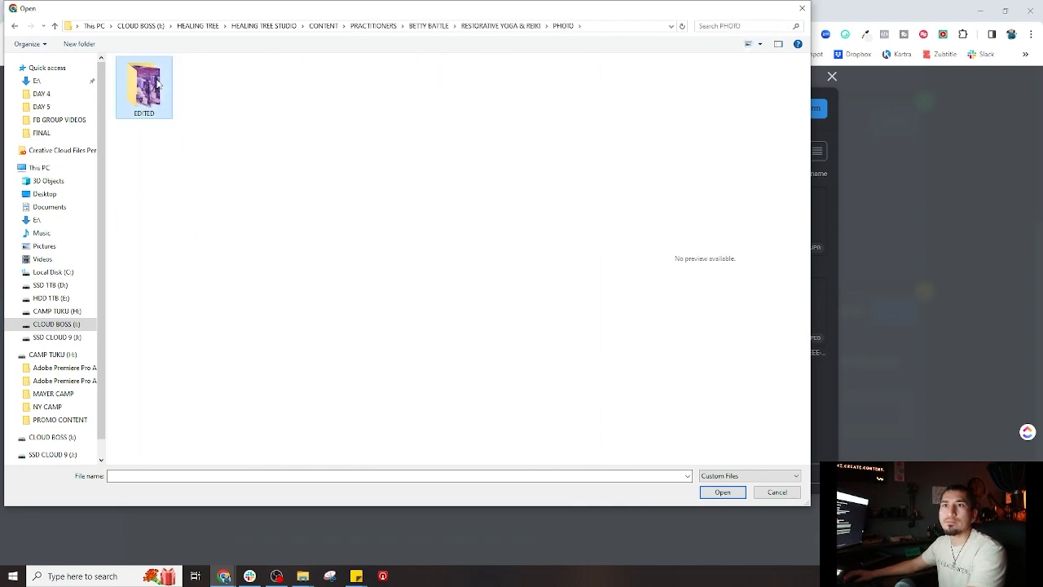
double_click(149, 82)
left_click(207, 414)
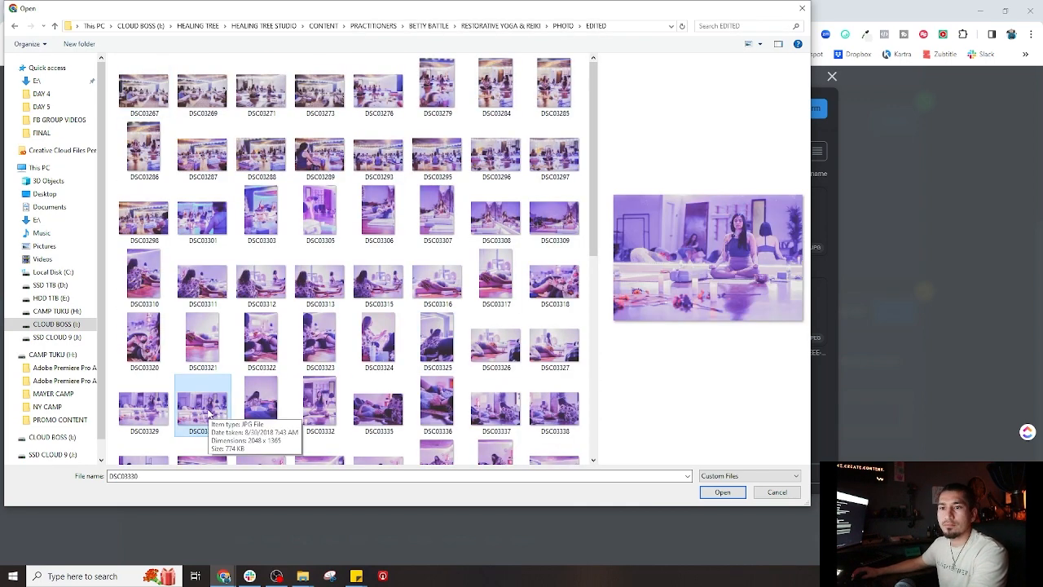
double_click(207, 414)
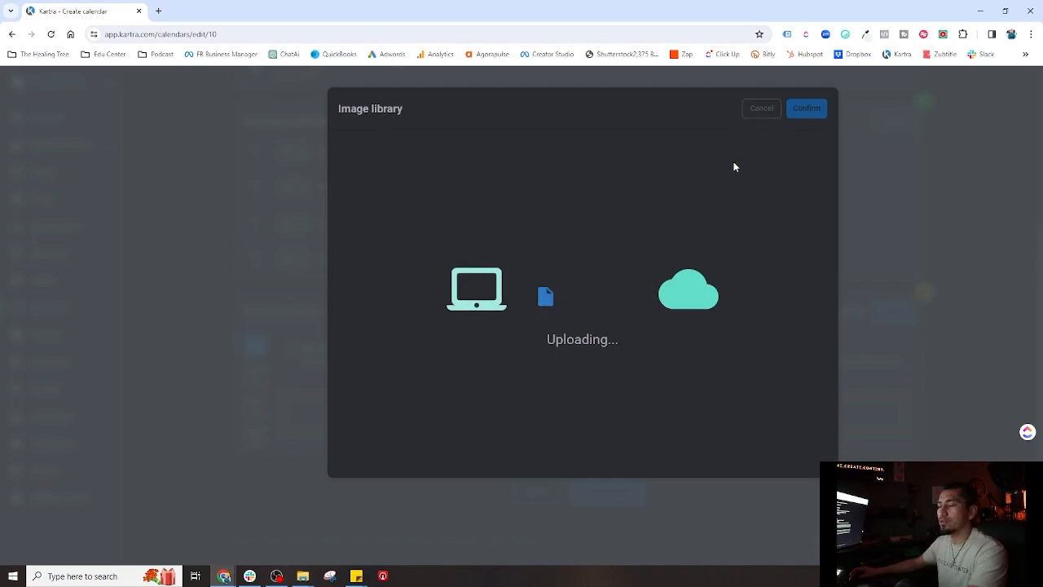
left_click(804, 108)
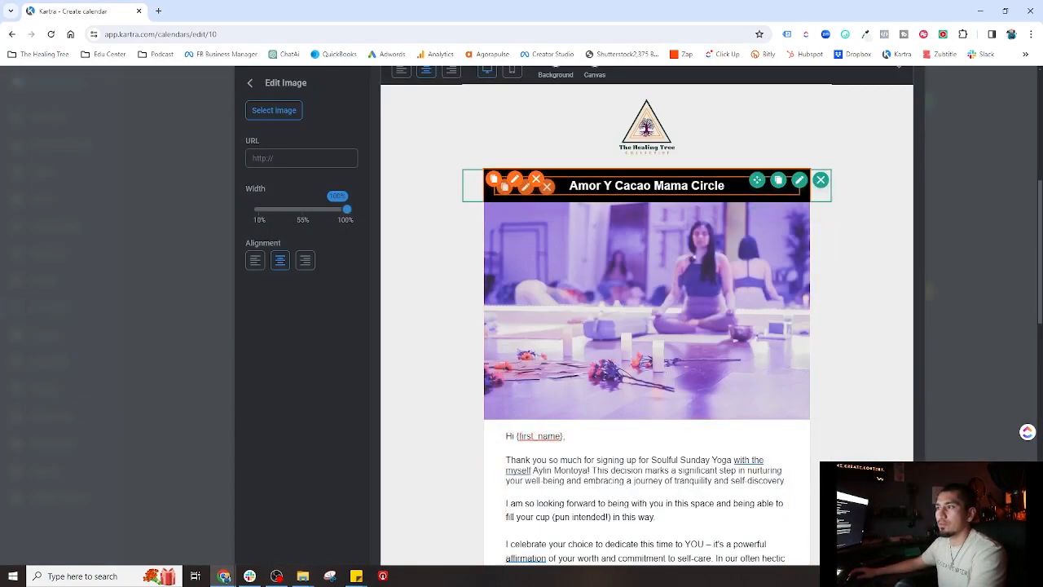
- Change the title banner text from 'Amor Y Cacao Mama Circle' to 'Soulful Sunday'
triple_click(652, 186)
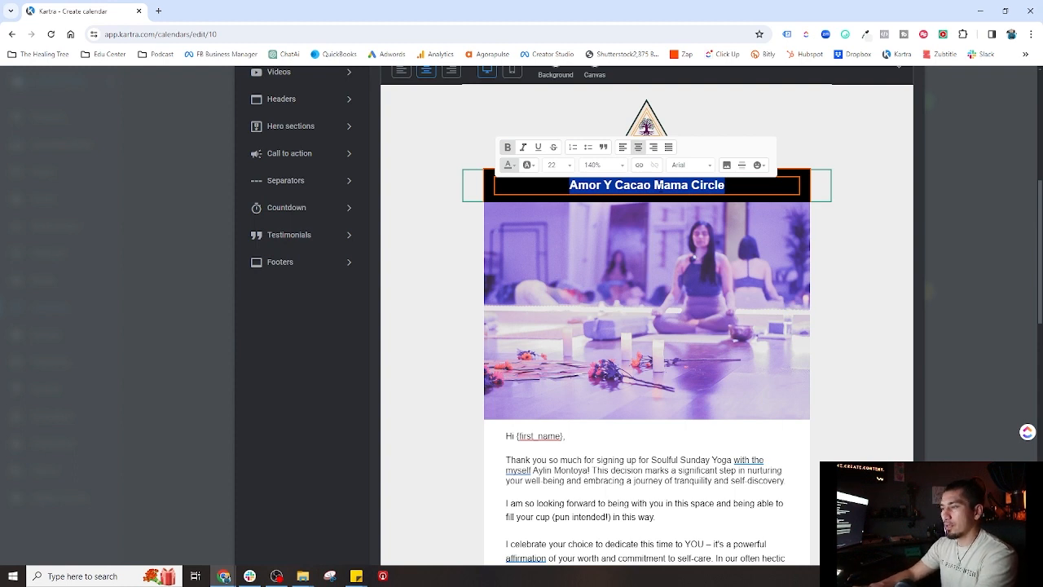
key("BackSpace")
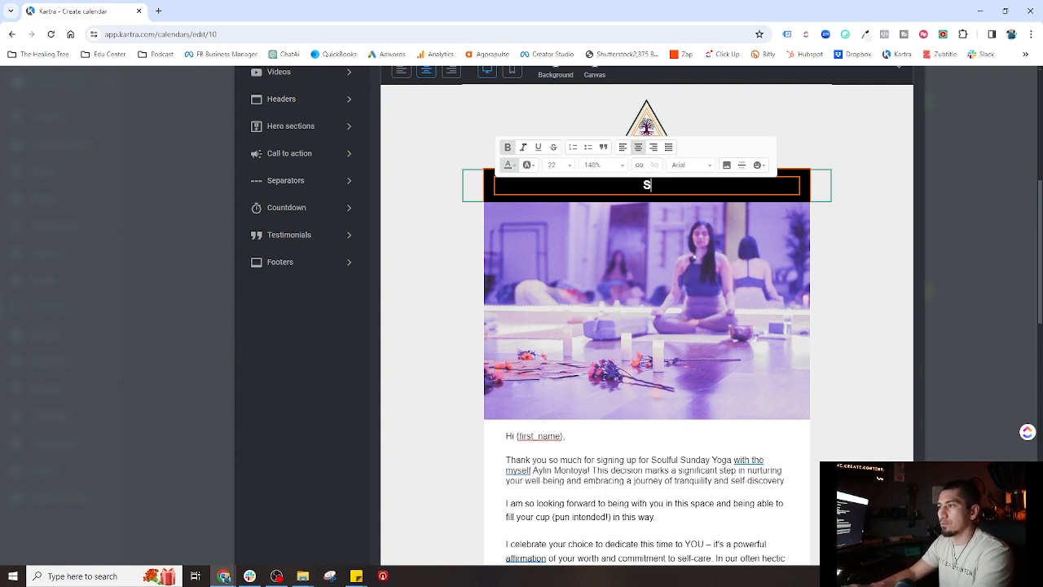
type("Soulful Sunday")
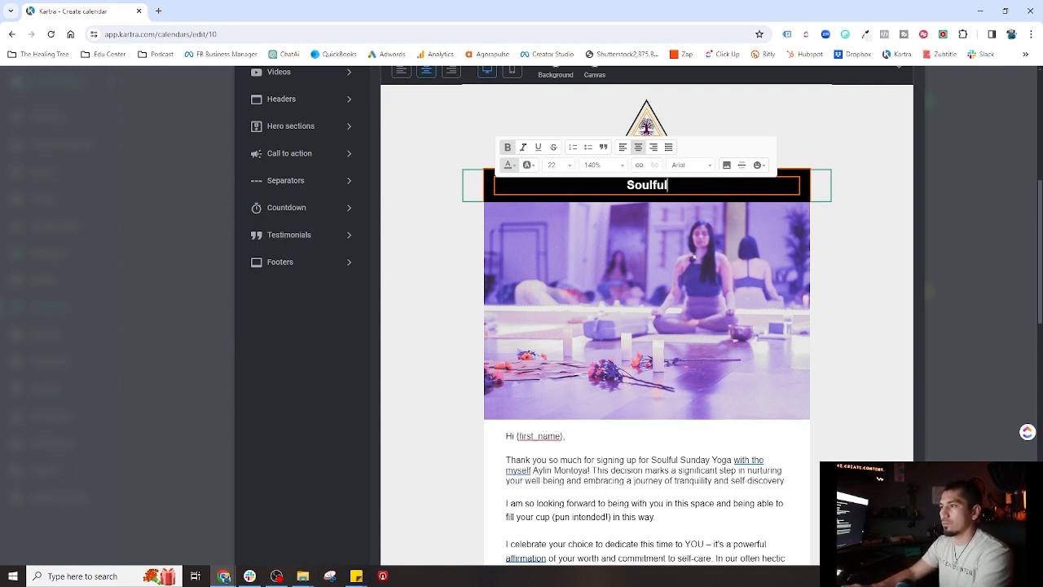
left_click(853, 291)
scroll(852, 291, "down", 8)
scroll(853, 291, "down", 1)
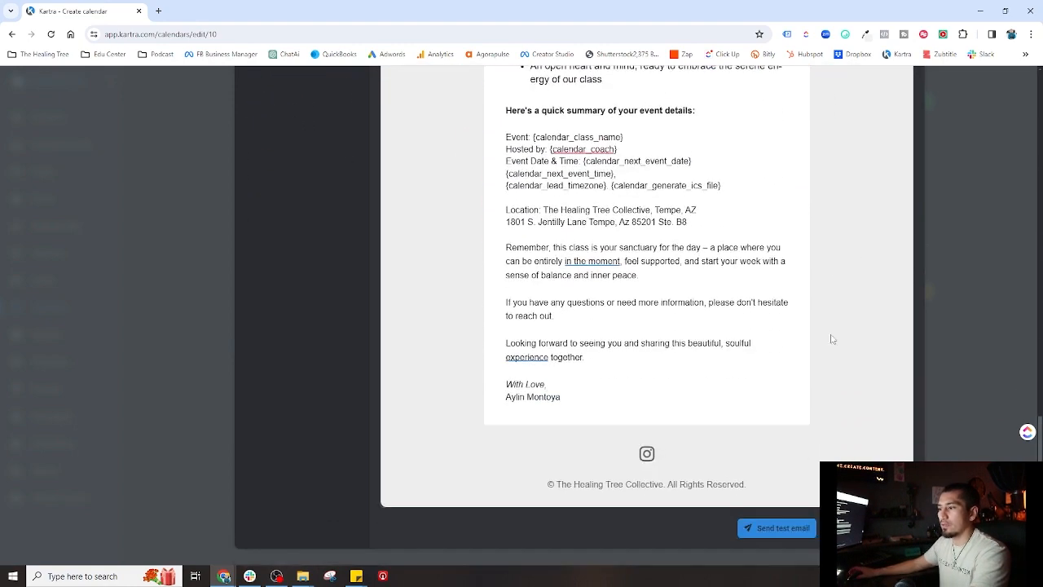
- Save the reminder email to favorites as template 'Soulful Sunday Msg 2' and preview it
left_click(866, 528)
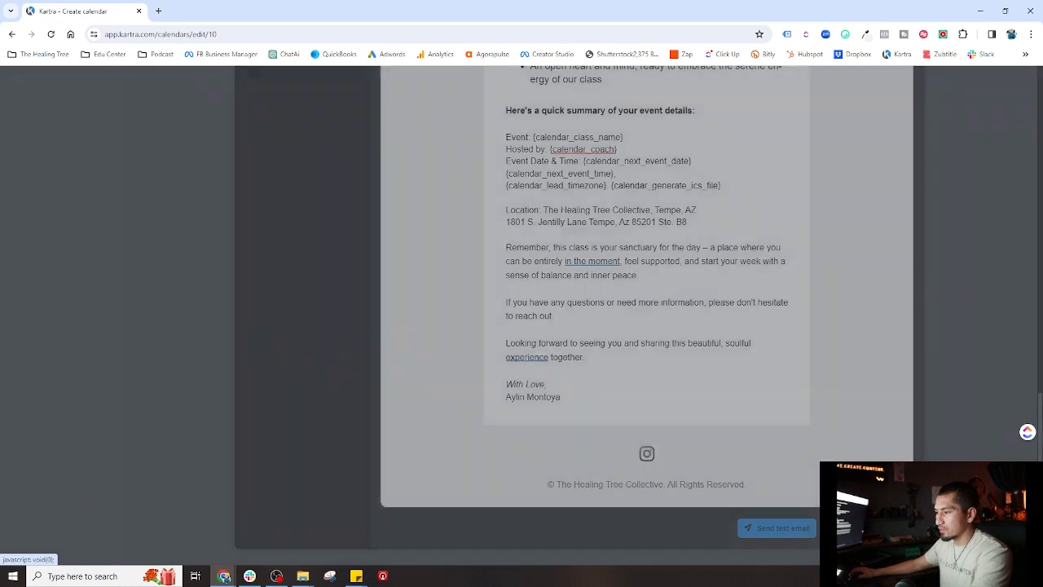
left_click(522, 162)
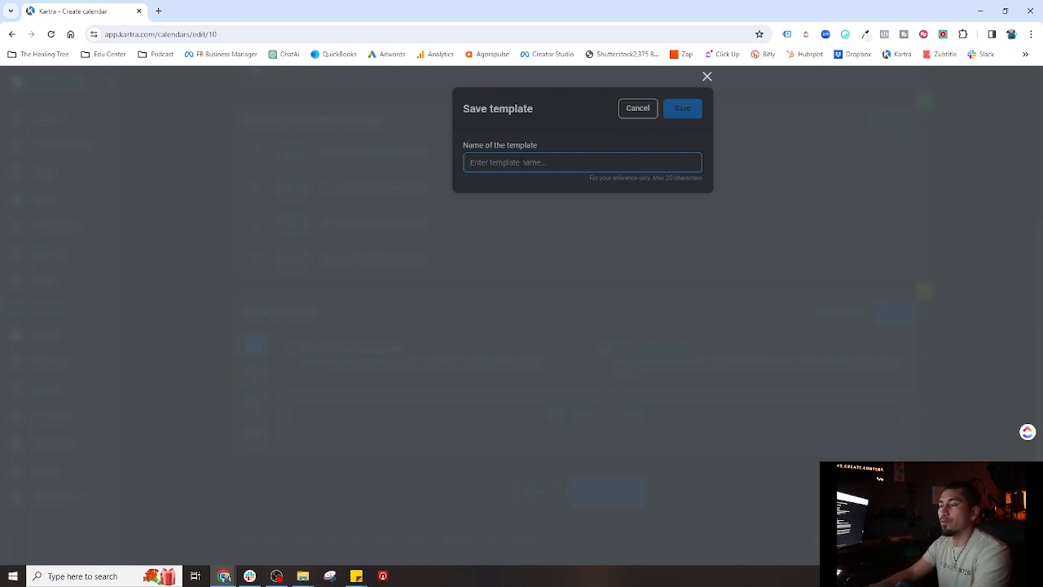
type("Soulful Sunday Msg 2")
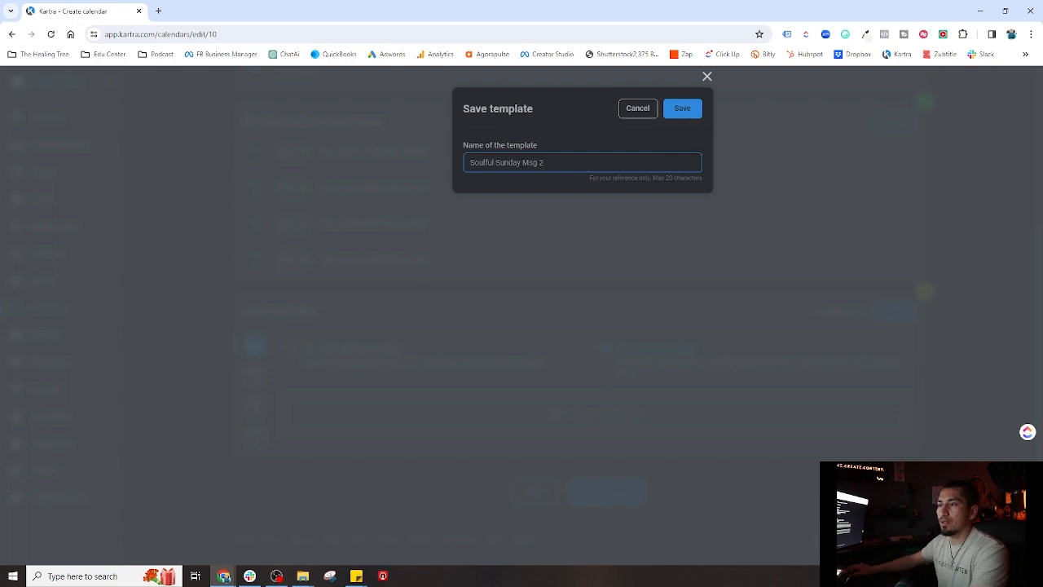
left_click(683, 112)
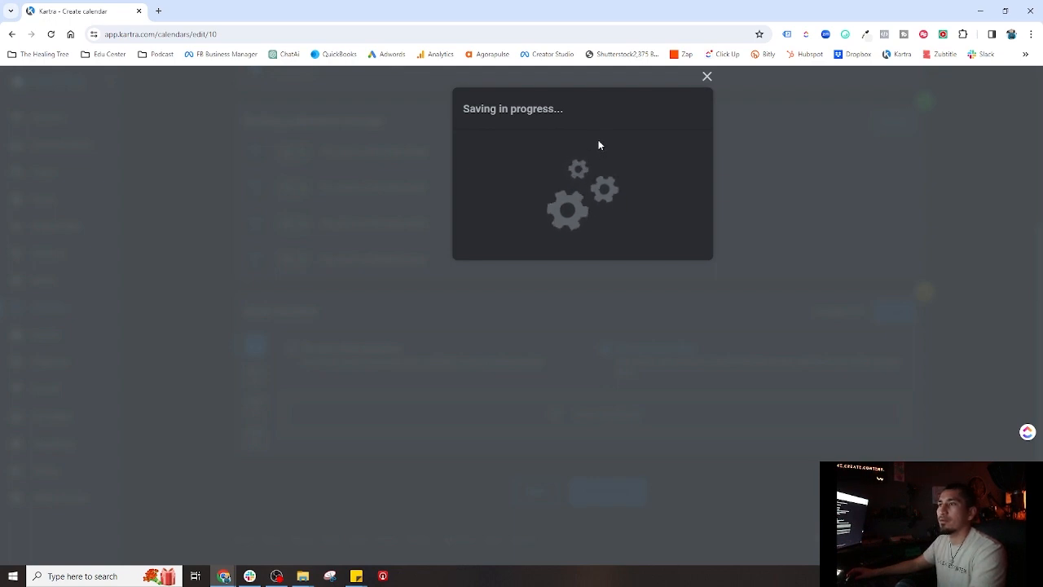
left_click(708, 79)
left_click(436, 209)
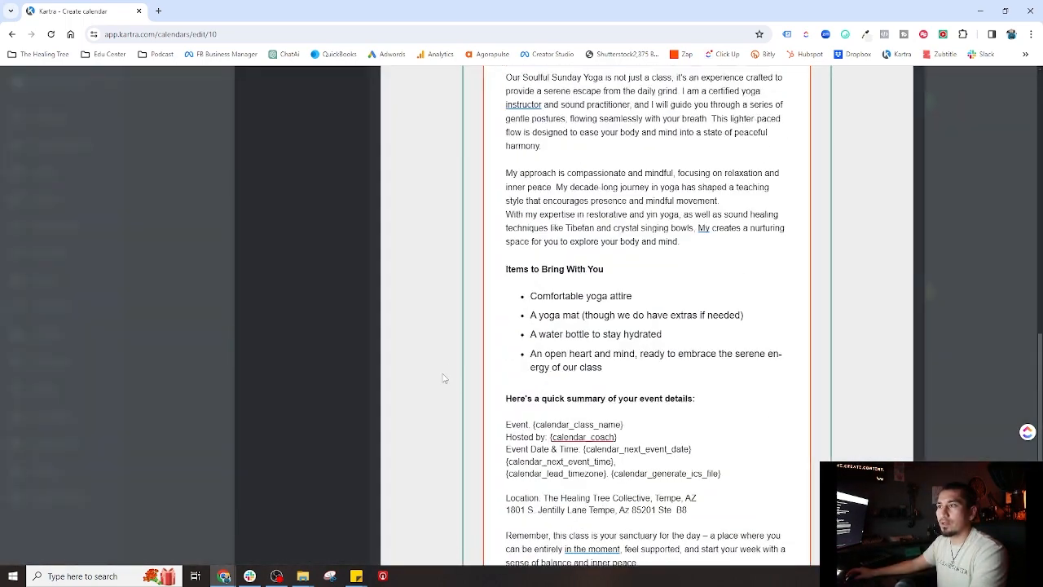
- Copy the 'I celebrate your choice' paragraph into the email's preview text, trimming the cut-off word
left_click(443, 379)
scroll(443, 378, "up", 4)
scroll(606, 247, "down", 2)
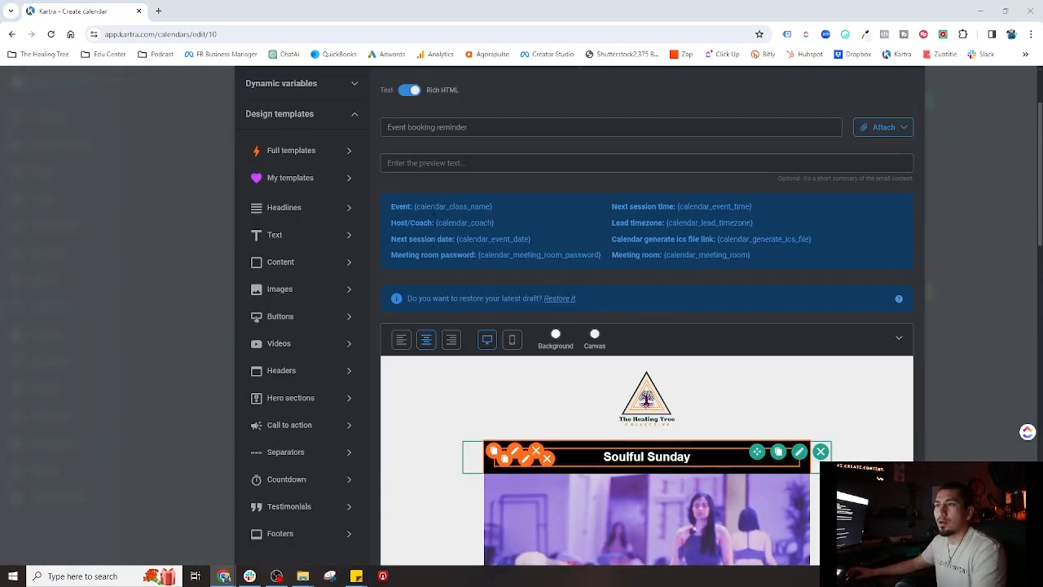
scroll(454, 372, "down", 8)
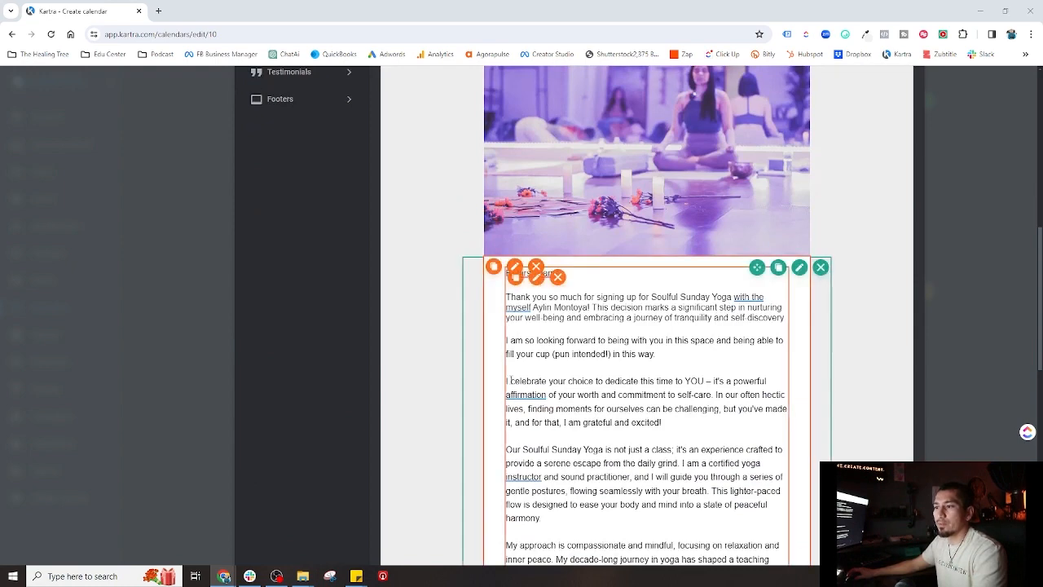
left_click(506, 380)
left_click_drag(506, 381, 687, 422)
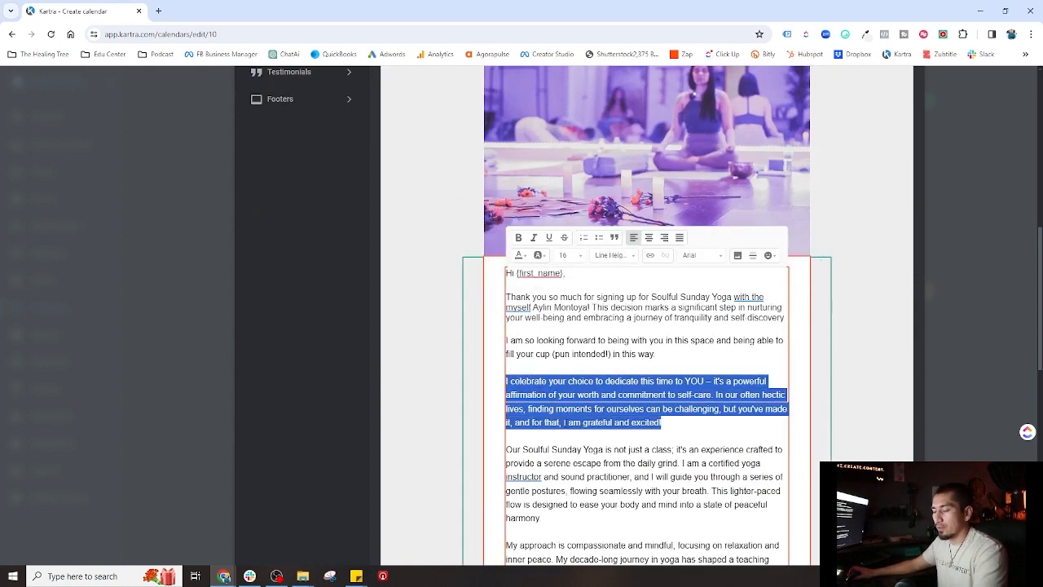
key("ctrl+c")
scroll(537, 367, "up", 9)
left_click(427, 215)
key("ctrl+v")
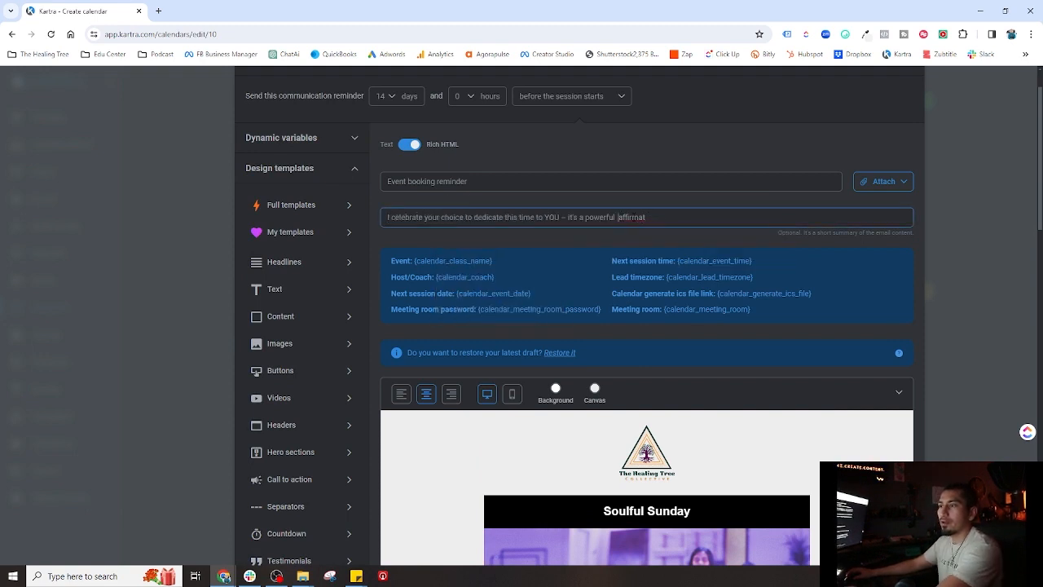
key("ctrl+BackSpace")
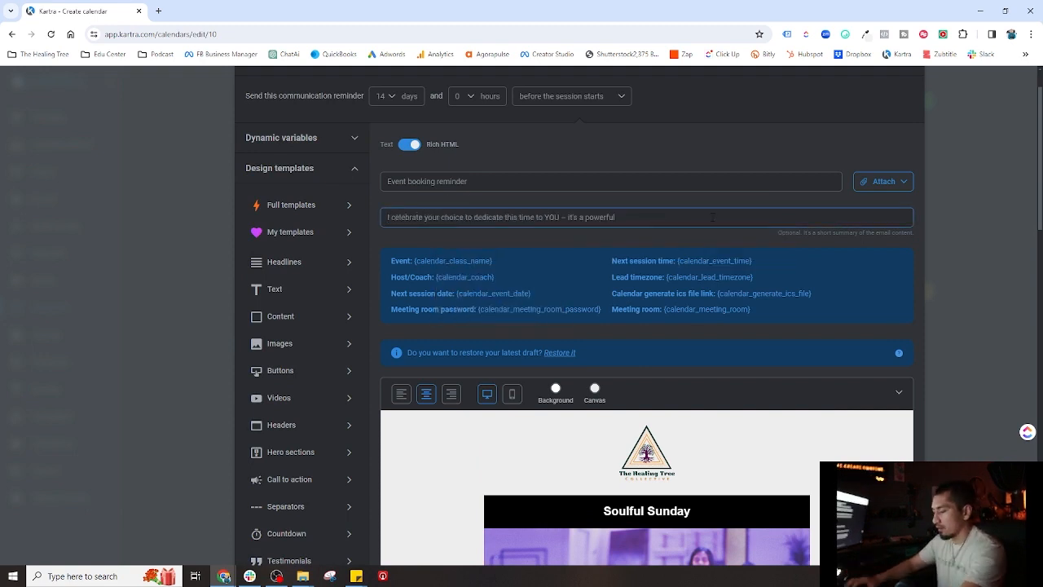
- Replace the subject with 'Unwind and Reconnect: Your Soulful Sunday Yoga Experience Awaits' and save the reminder
left_click(423, 181)
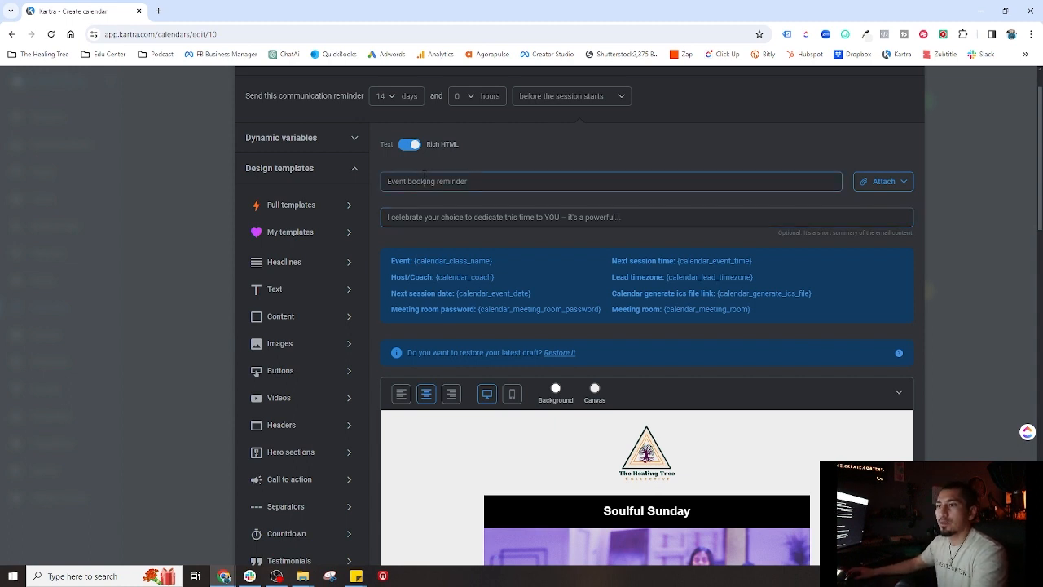
key("ctrl+a")
key("BackSpace")
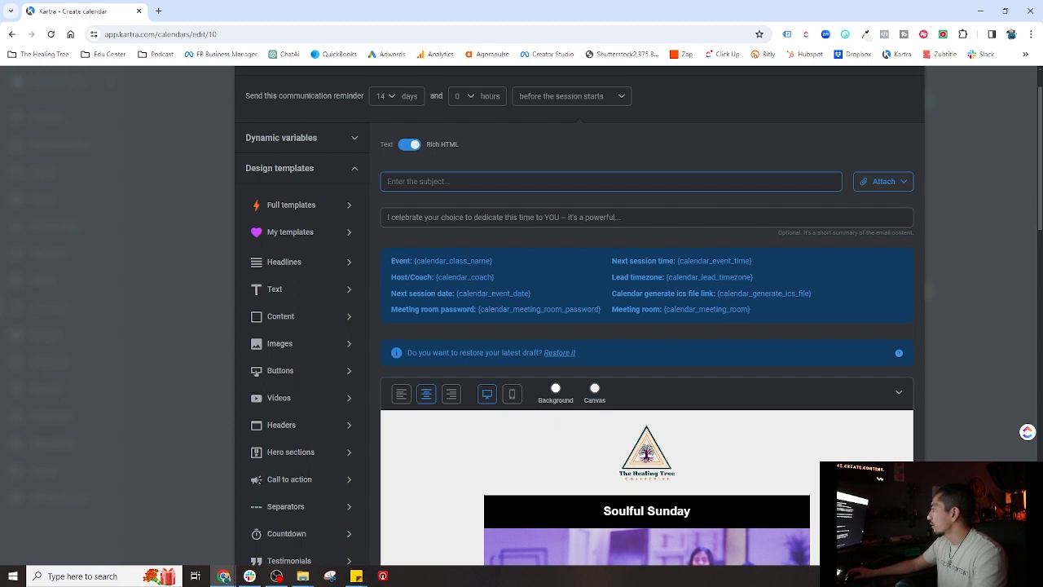
left_click(564, 199)
left_click(503, 181)
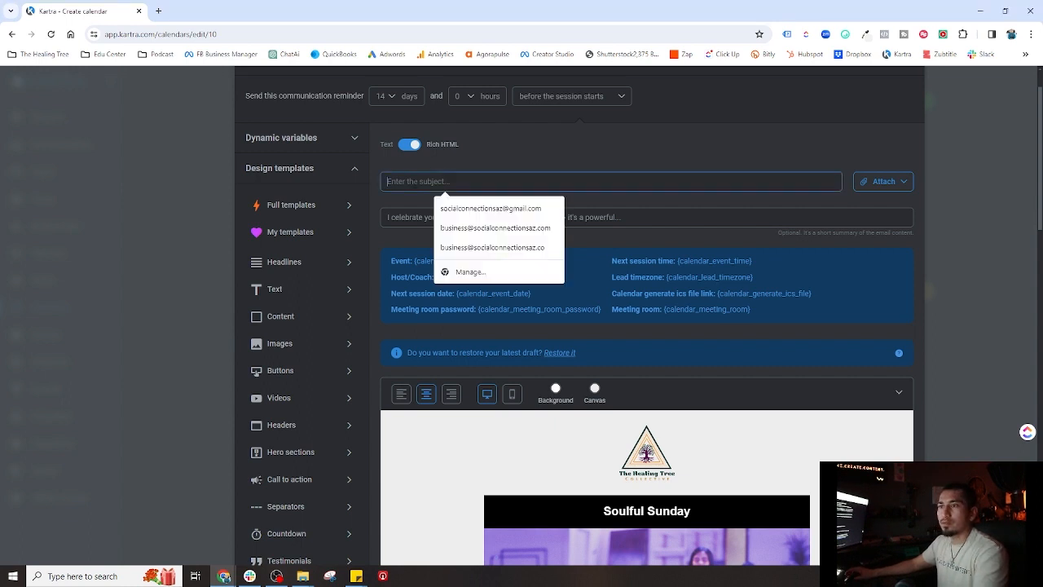
key("ctrl+v")
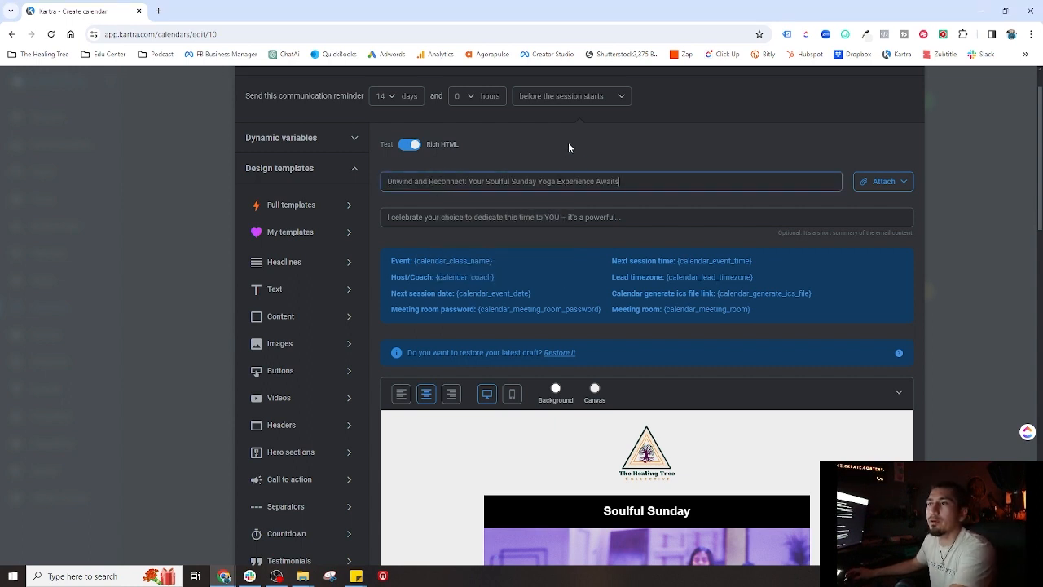
scroll(561, 150, "down", 5)
scroll(428, 371, "up", 6)
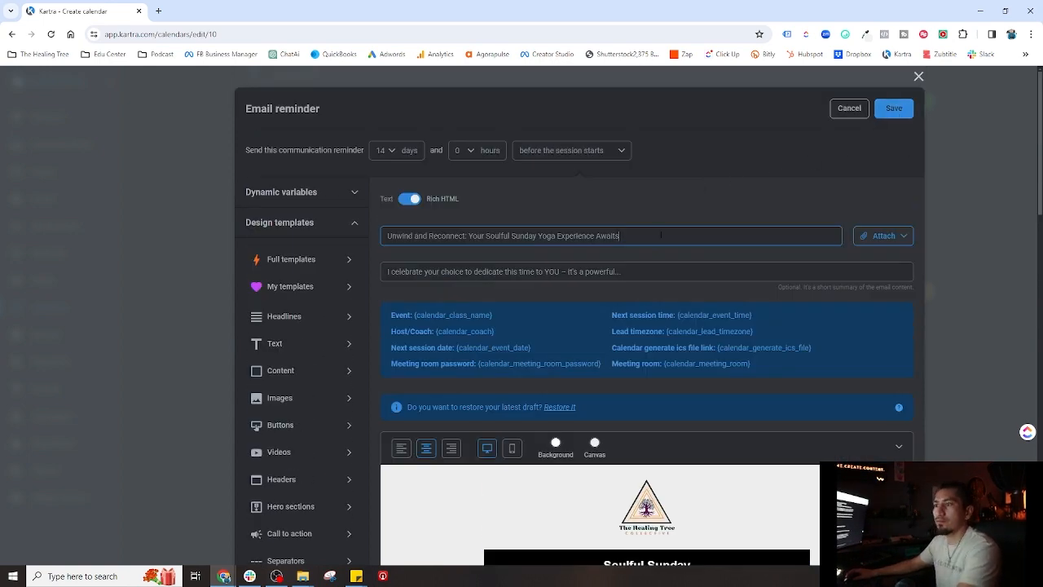
triple_click(660, 234)
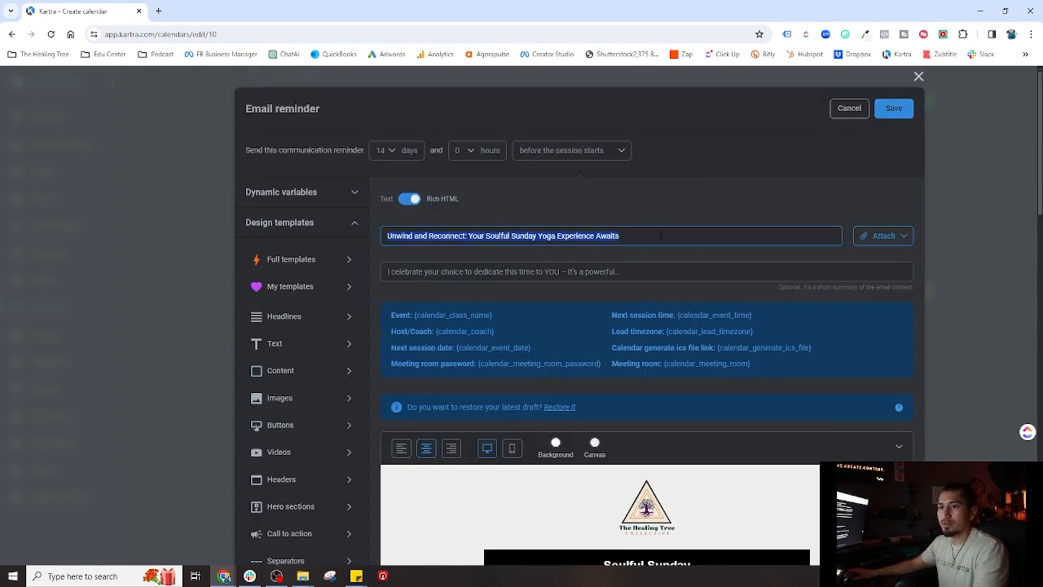
left_click(894, 108)
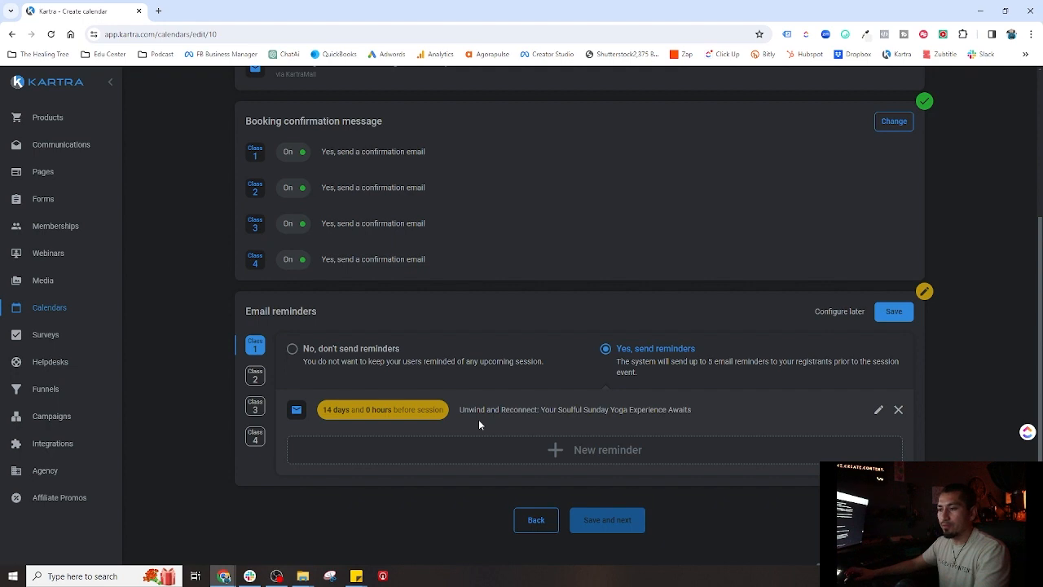
- Turn on reminders for Class 2 and start a new Rich HTML reminder email
left_click(256, 378)
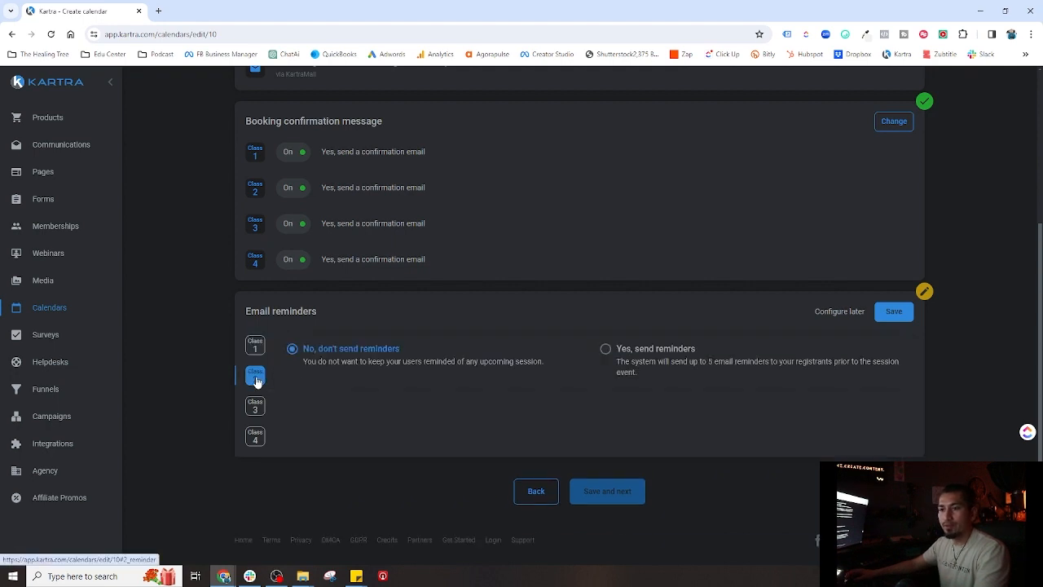
left_click(647, 352)
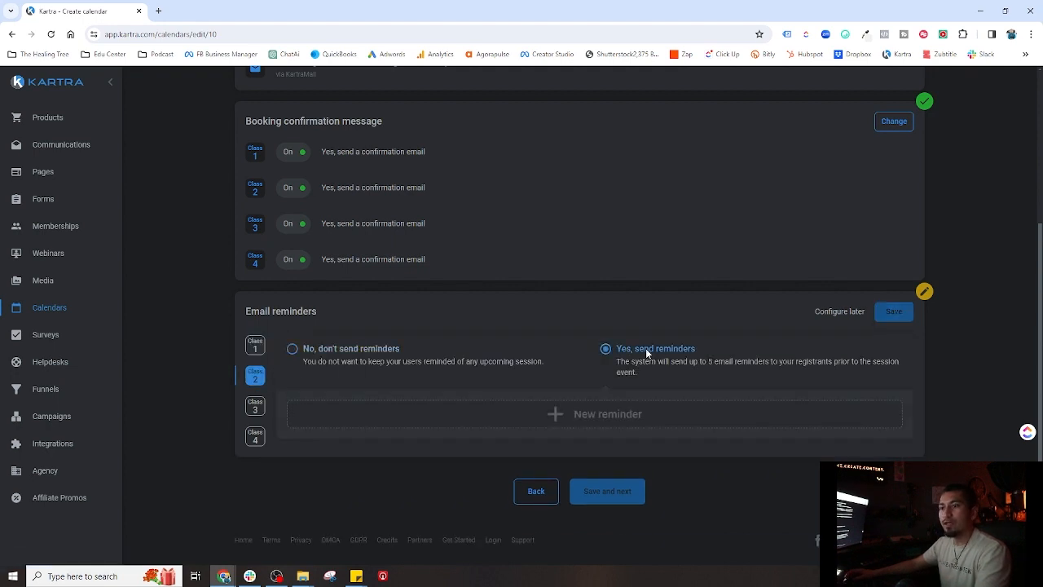
left_click(603, 420)
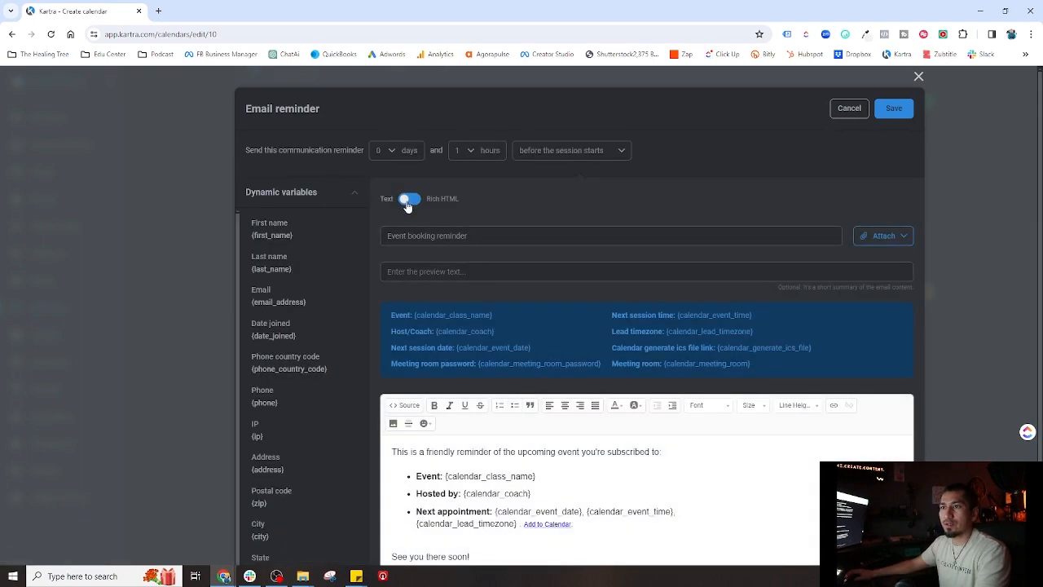
left_click(412, 201)
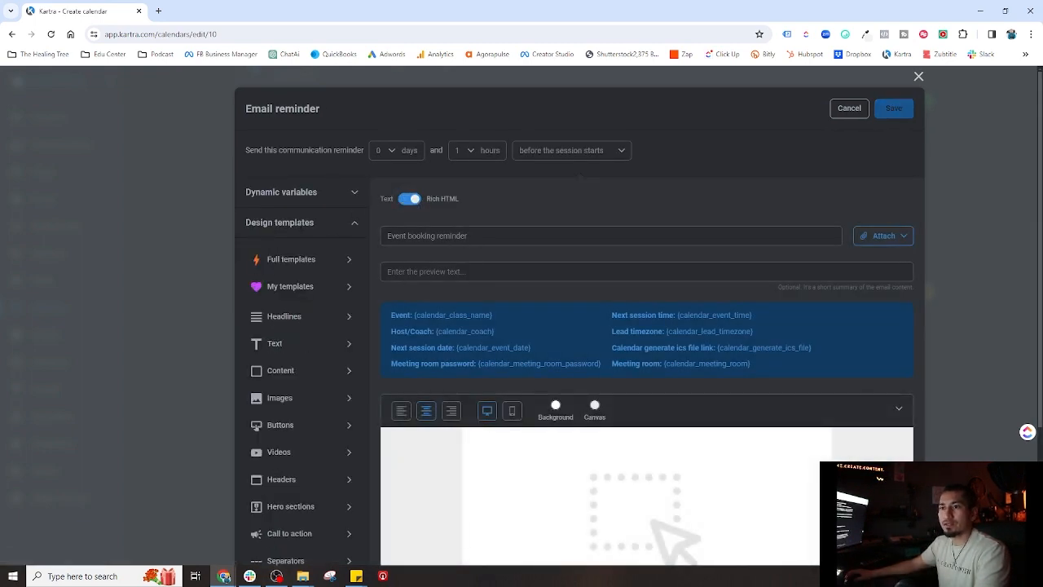
- Load the Soulful Sunday Msg 2 design from My templates into the email
left_click(291, 288)
scroll(314, 333, "down", 3)
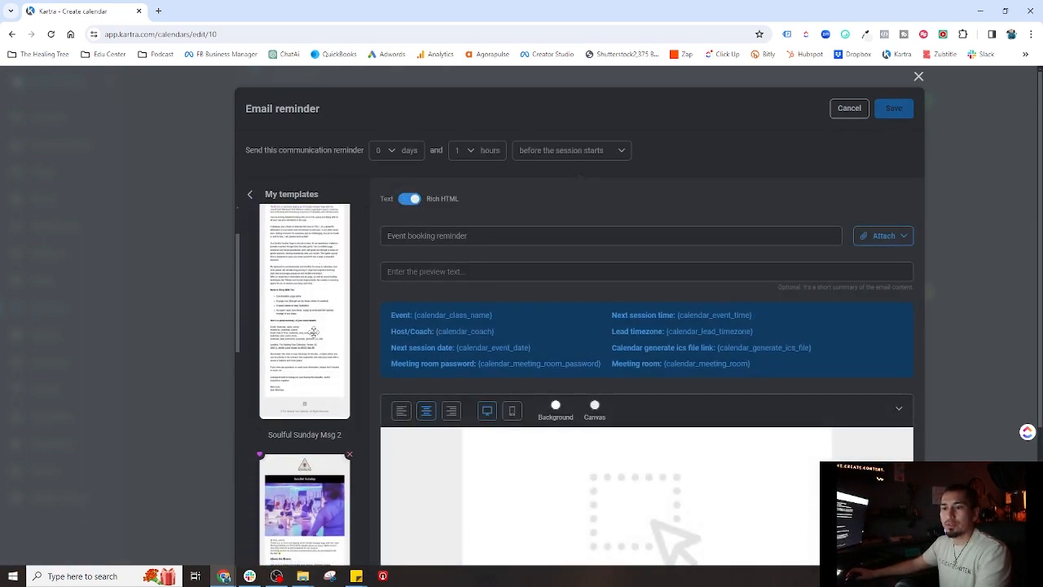
left_click_drag(335, 335, 648, 441)
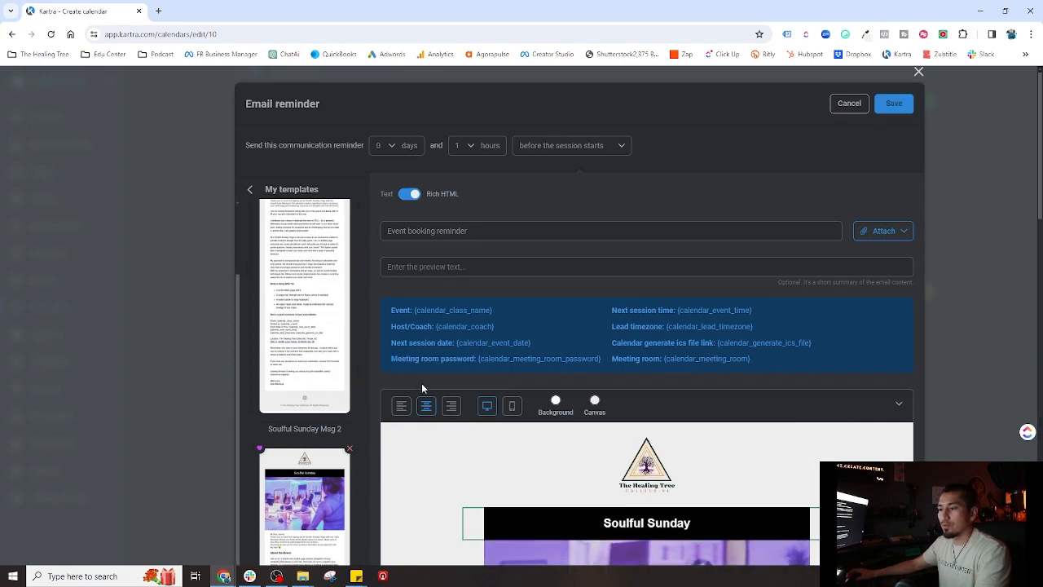
scroll(419, 391, "down", 3)
scroll(417, 395, "down", 2)
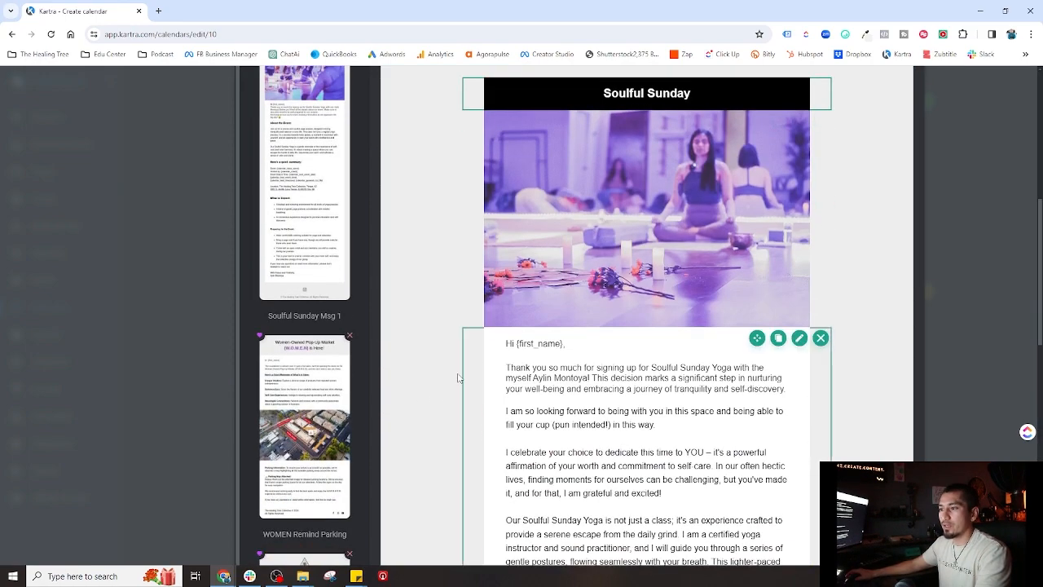
scroll(458, 378, "down", 5)
scroll(458, 377, "down", 4)
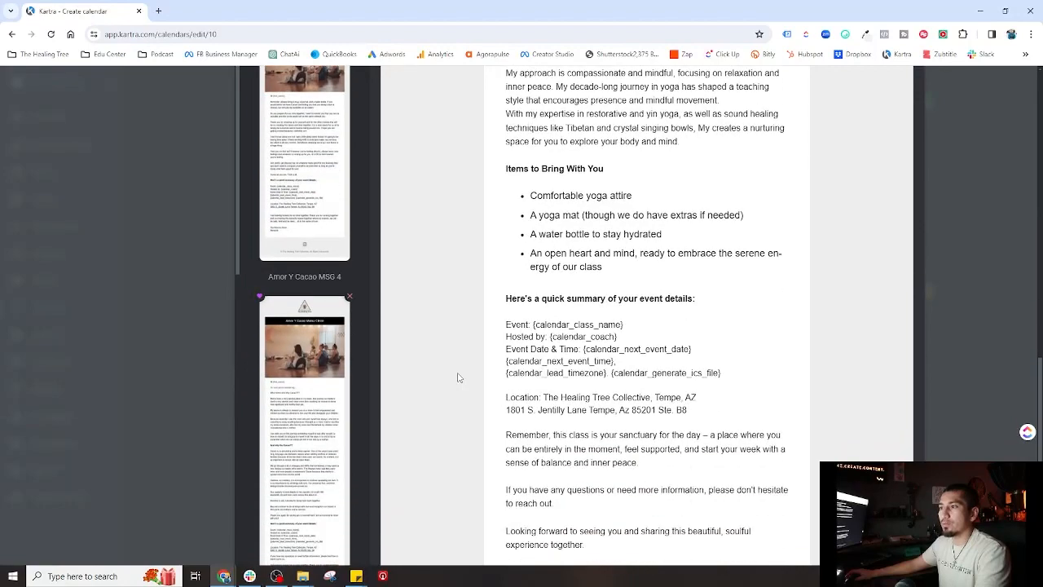
scroll(458, 377, "up", 5)
scroll(458, 377, "up", 8)
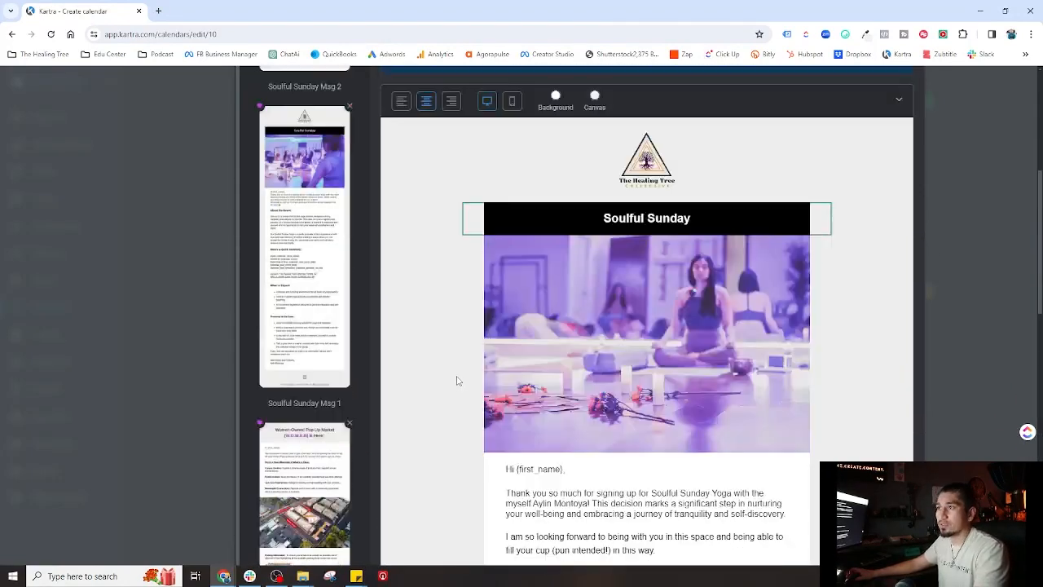
- Paste the Unwind and Reconnect subject and set the 'I celebrate your choice' preview text
triple_click(470, 236)
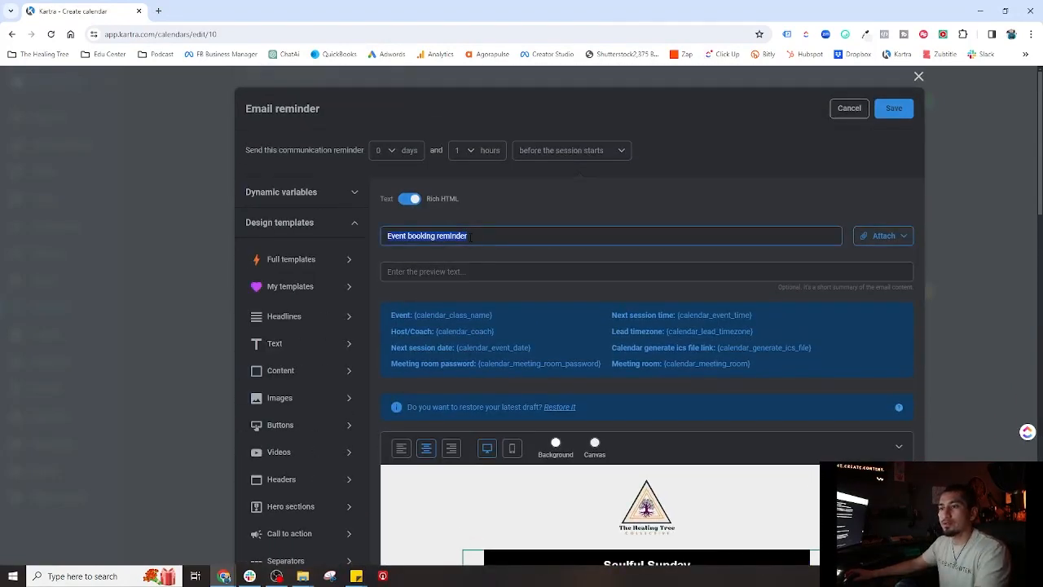
key("ctrl+v")
scroll(462, 334, "down", 8)
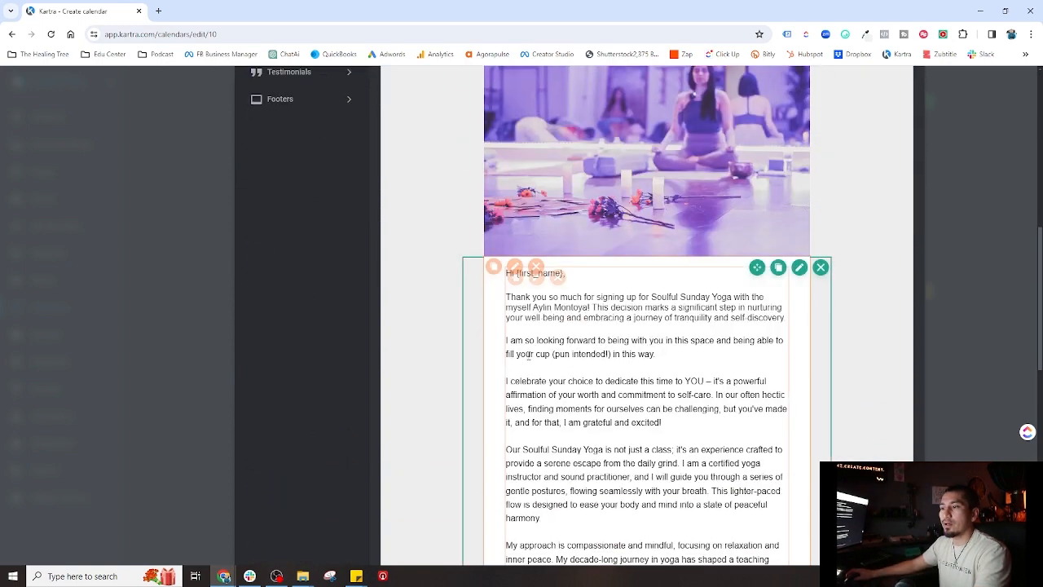
left_click(506, 380)
left_click_drag(507, 380, 688, 425)
scroll(530, 395, "up", 10)
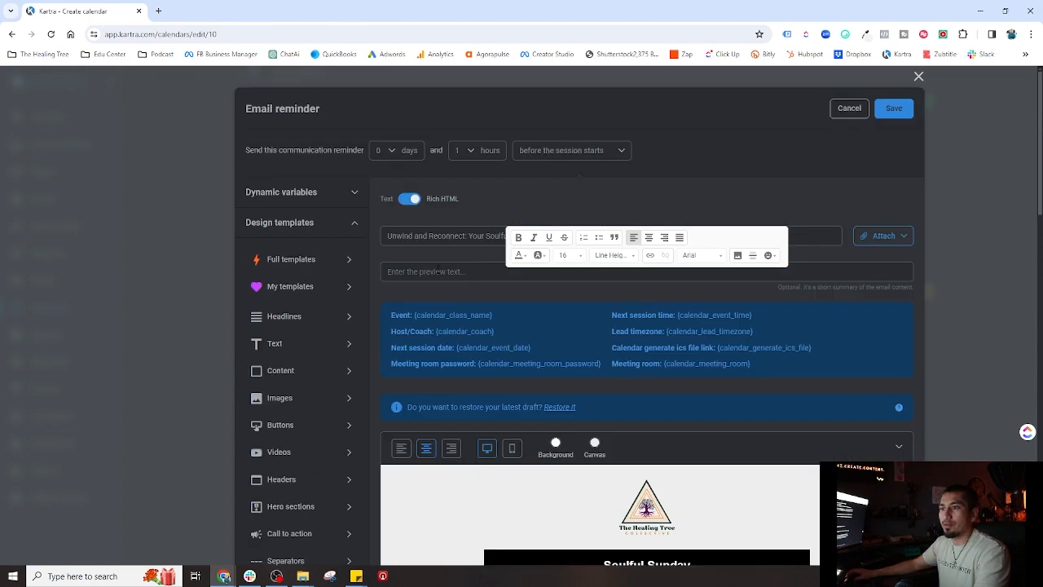
left_click(437, 271)
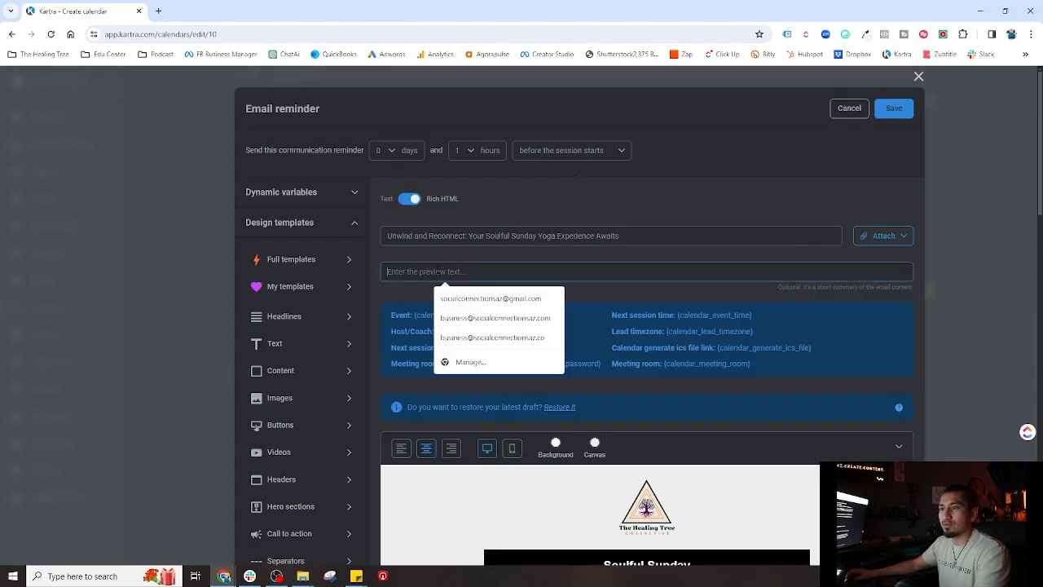
key("ctrl+v")
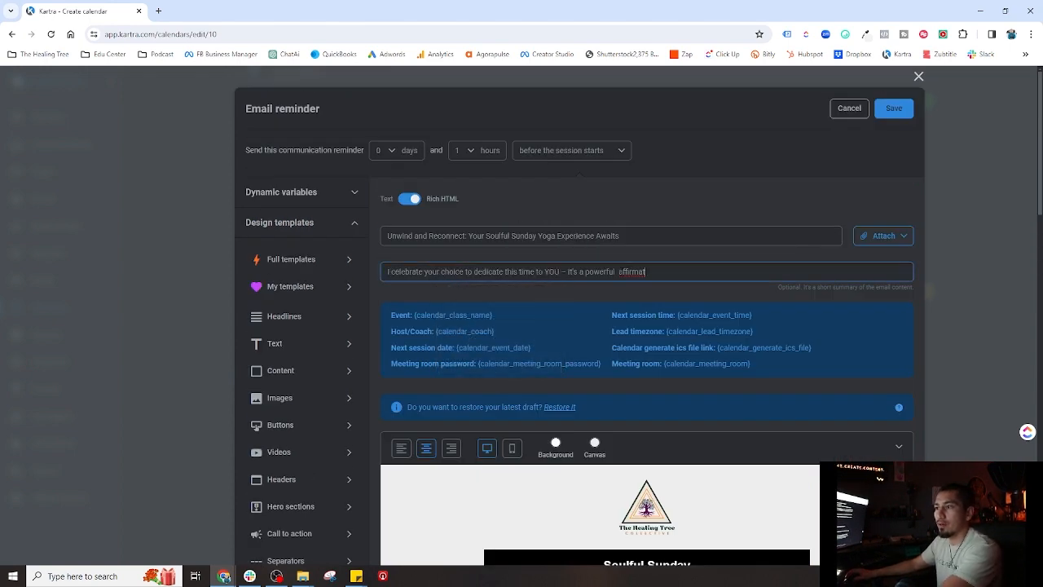
key("ctrl+shift+Left")
key("BackSpace")
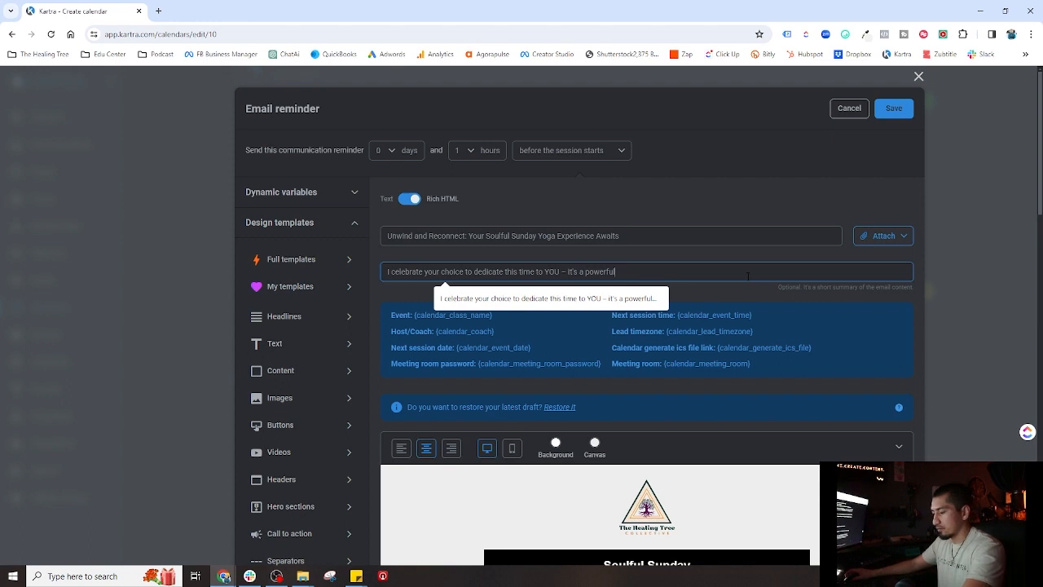
type("...")
- Select the subject line and bring up the days-before-session list
left_click_drag(642, 233, 366, 235)
key("ctrl+c")
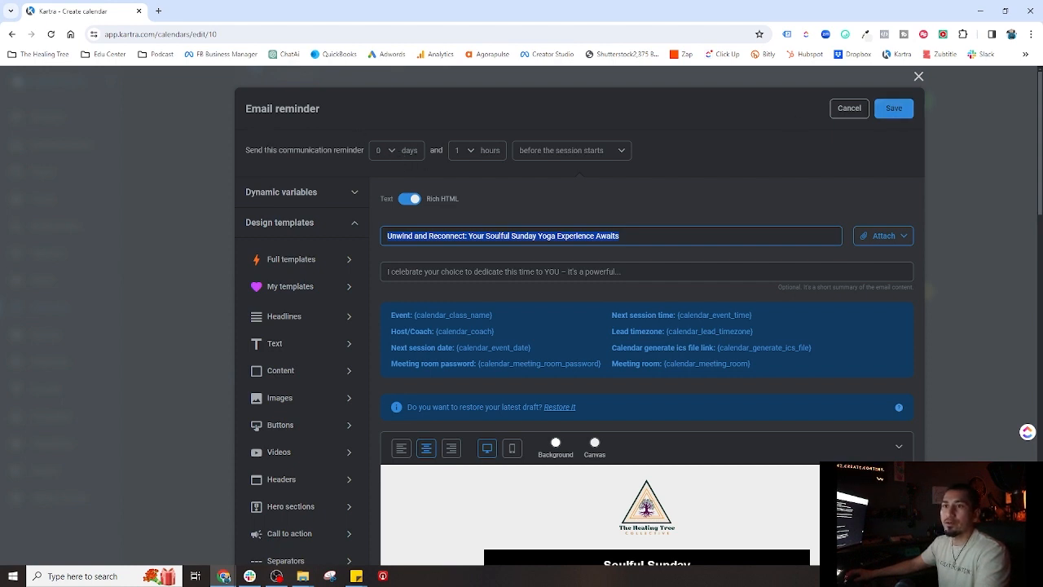
left_click_drag(255, 150, 377, 153)
left_click(346, 154)
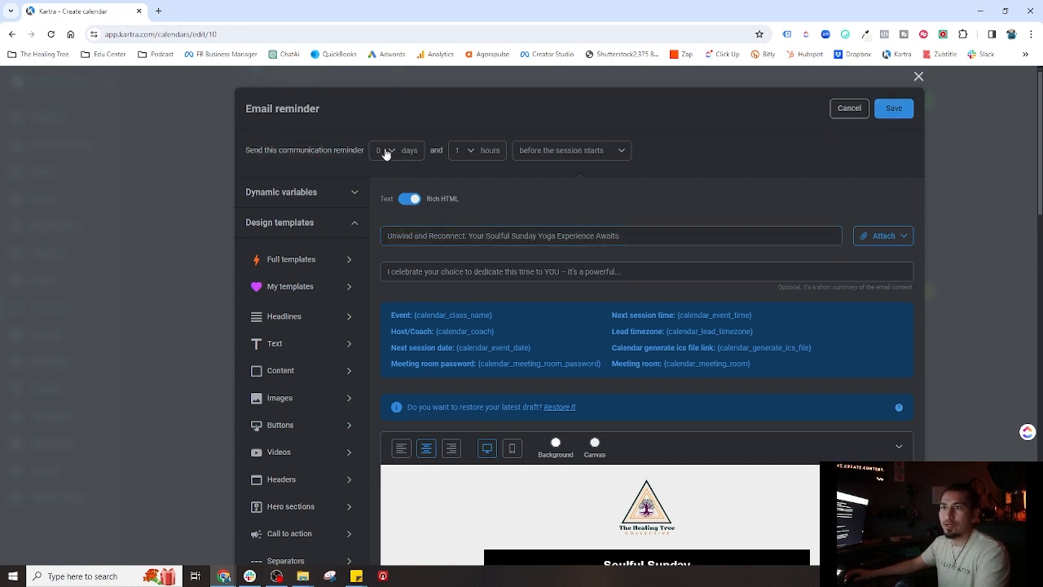
- Time the Class 2 reminder for 14 days, 0 hours before the session starts, and save it
left_click(387, 152)
scroll(389, 279, "down", 5)
scroll(383, 293, "up", 5)
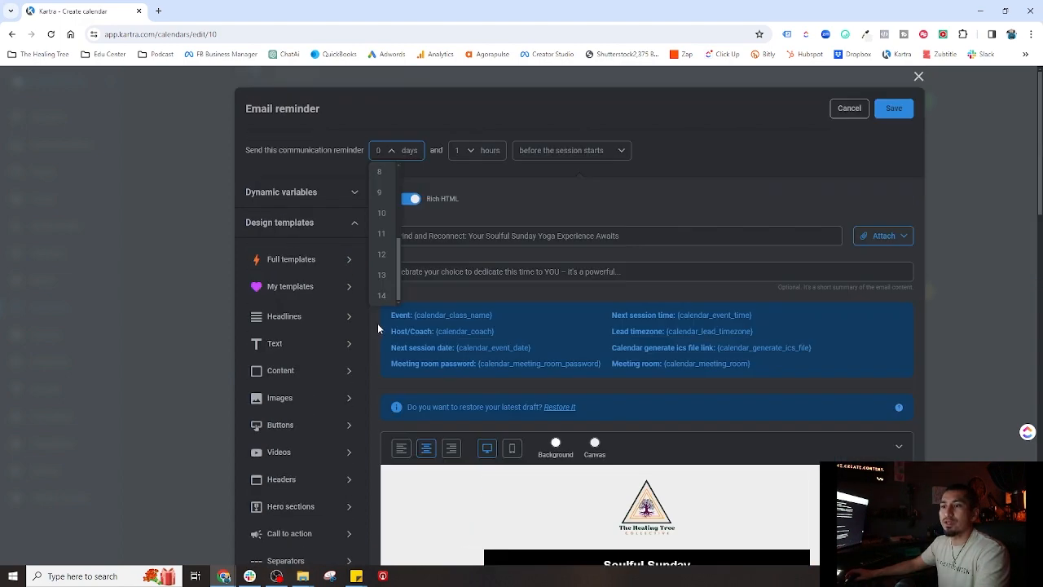
left_click(382, 297)
left_click(473, 150)
left_click(465, 169)
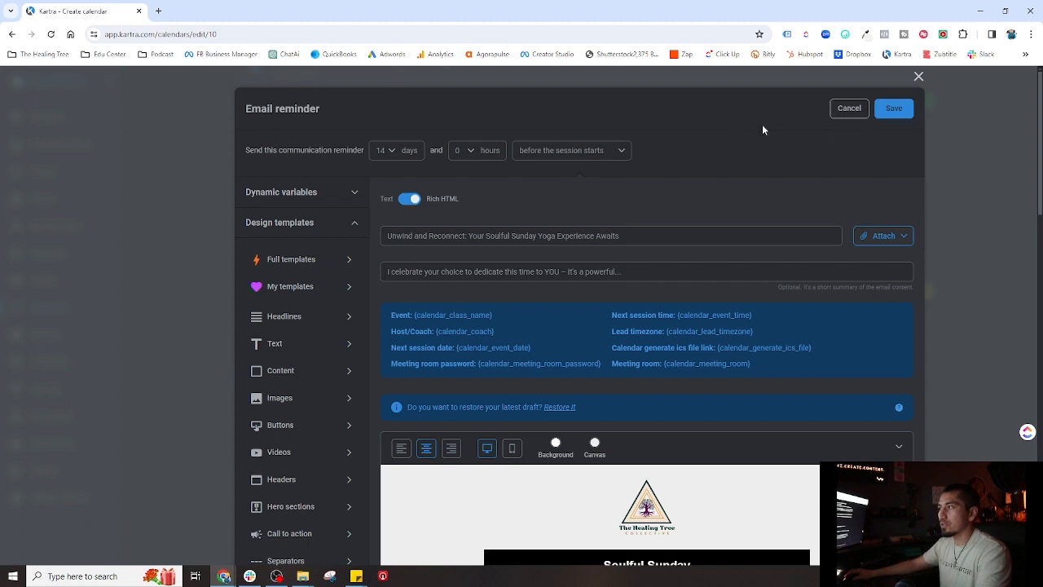
left_click(581, 155)
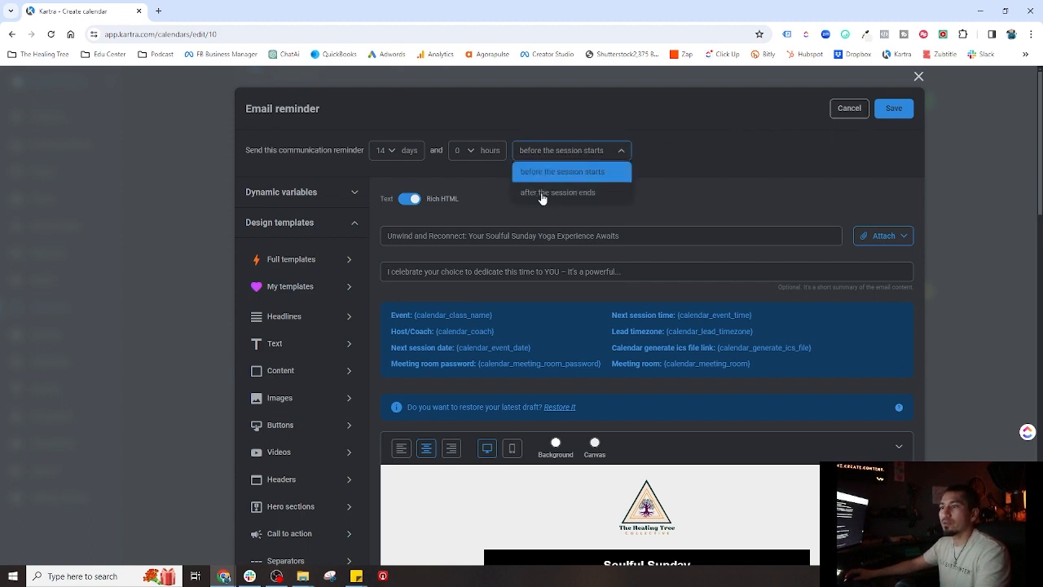
left_click(675, 152)
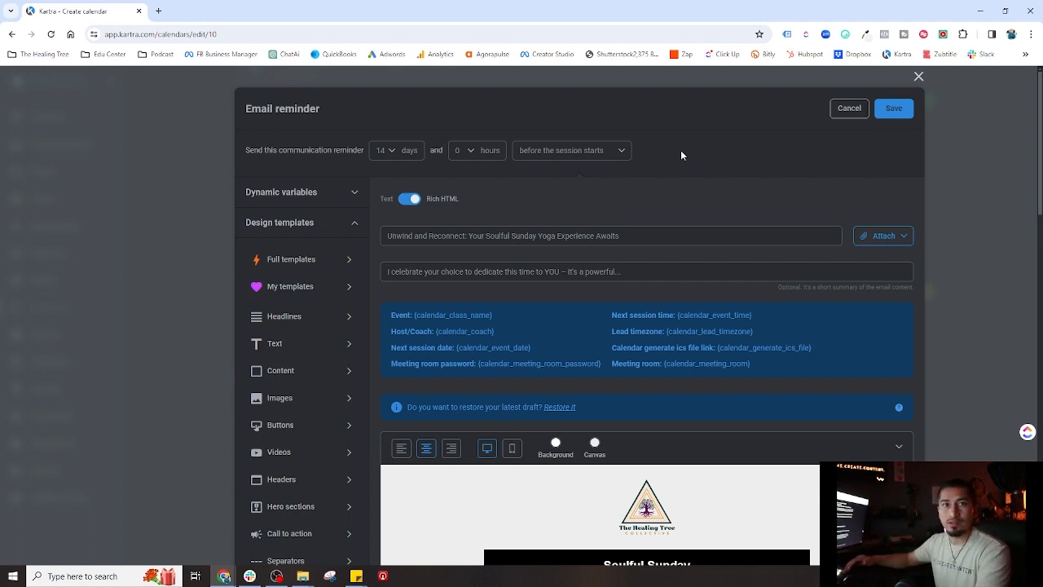
left_click(888, 109)
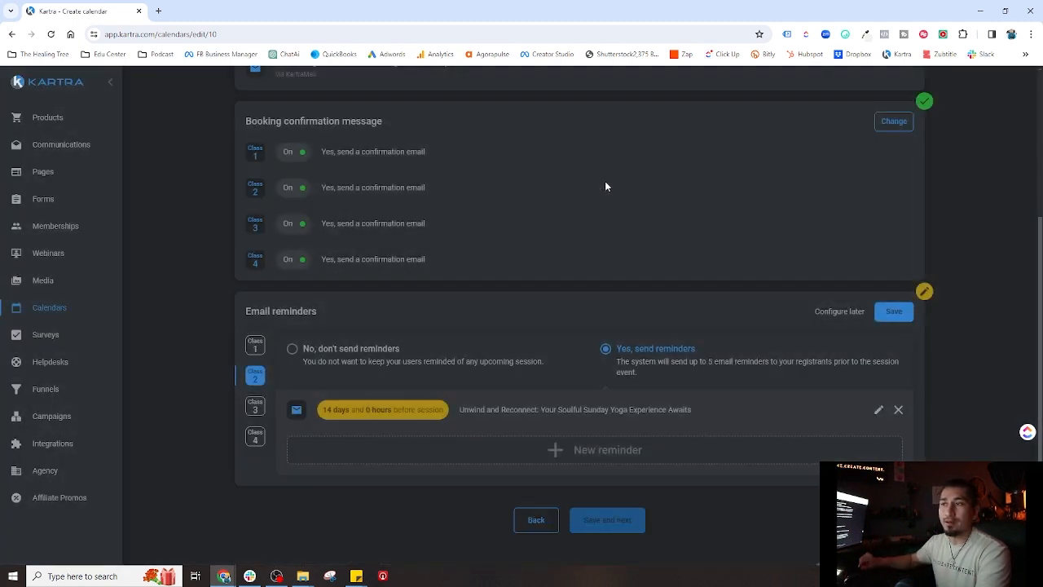
- Turn on Class 3 reminders and add a reminder sent 14 days, 0 hours before
left_click(256, 411)
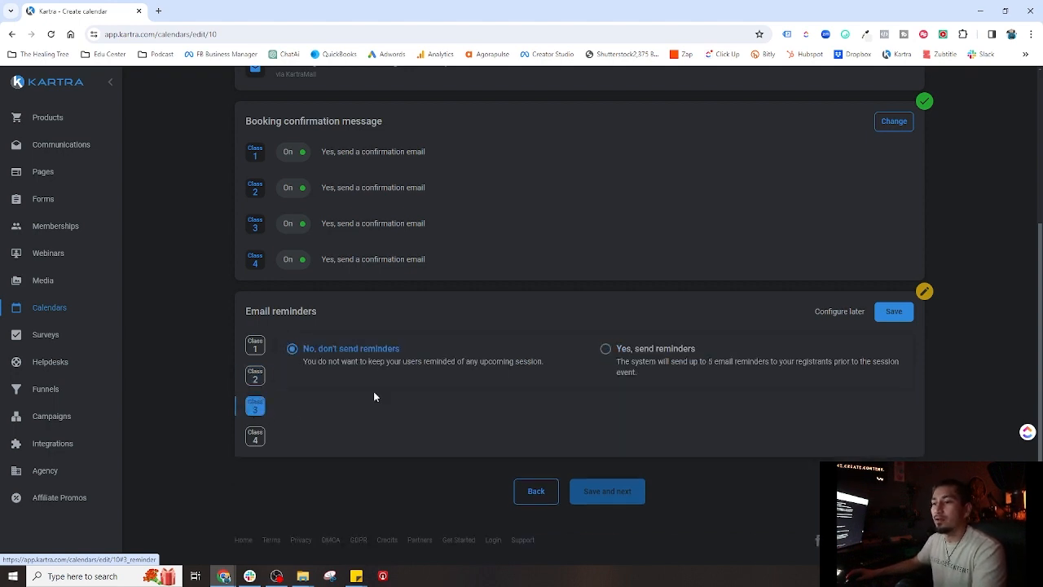
left_click(638, 348)
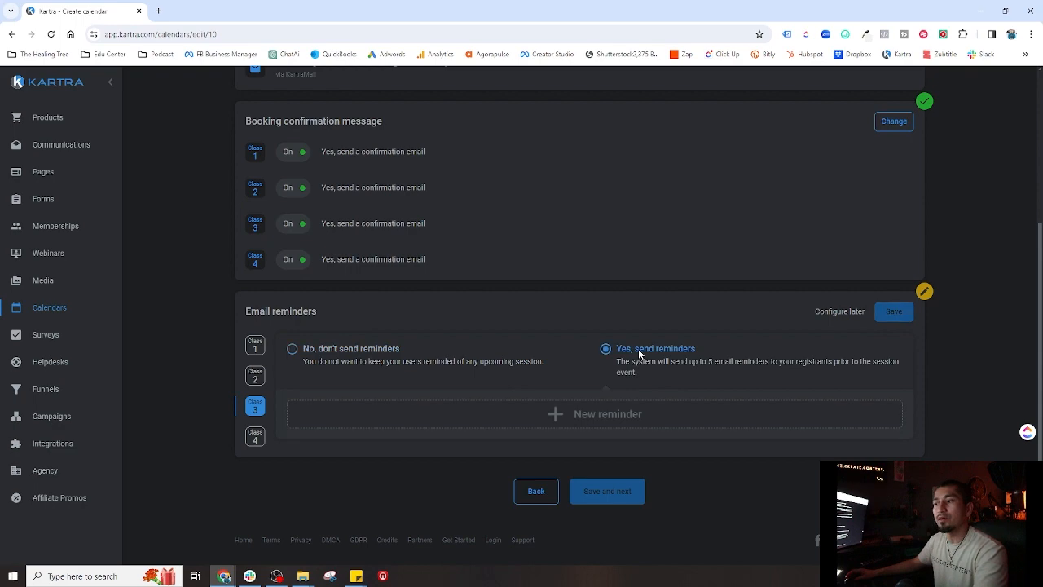
left_click(568, 414)
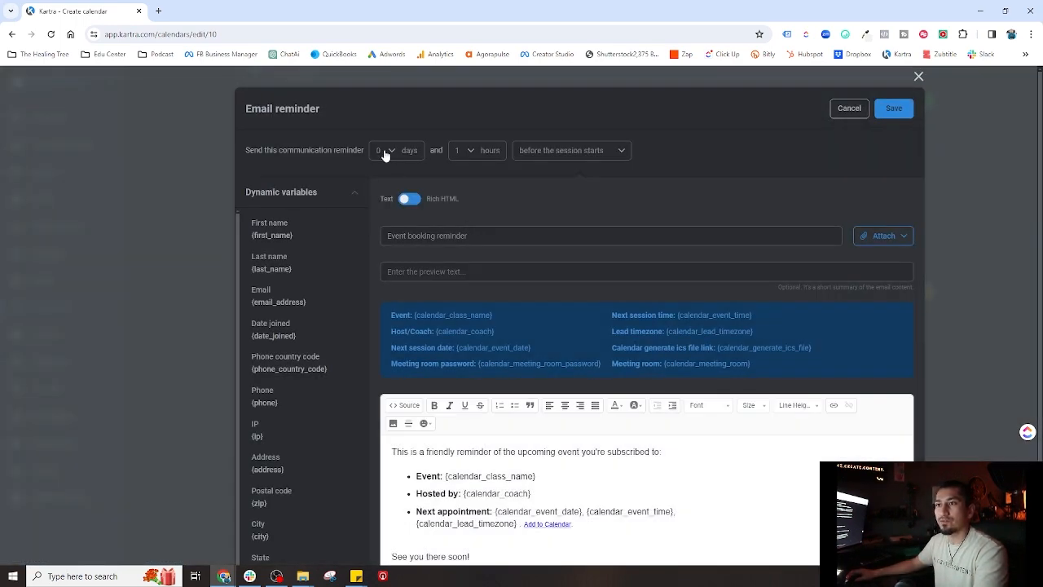
left_click(385, 155)
scroll(388, 158, "down", 5)
left_click(388, 193)
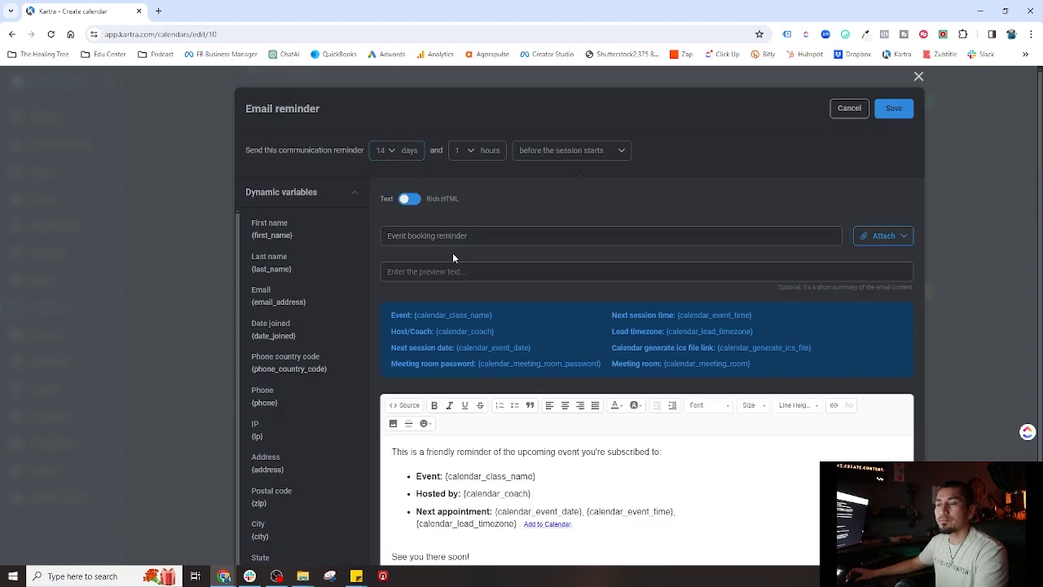
left_click(464, 162)
left_click(463, 185)
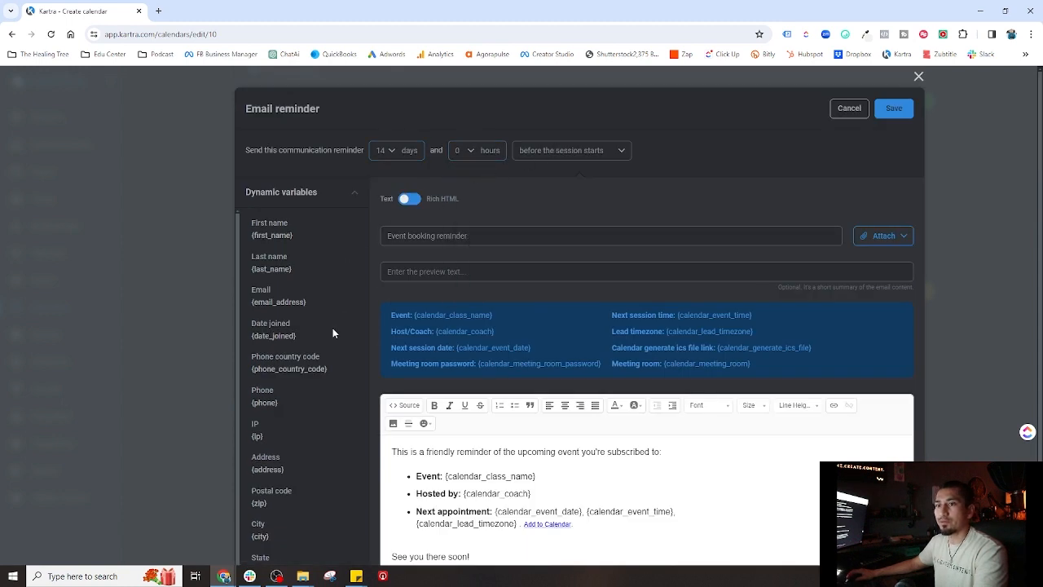
- Load the Soulful Sunday Msg 2 design and paste the Unwind and Reconnect subject
left_click(409, 199)
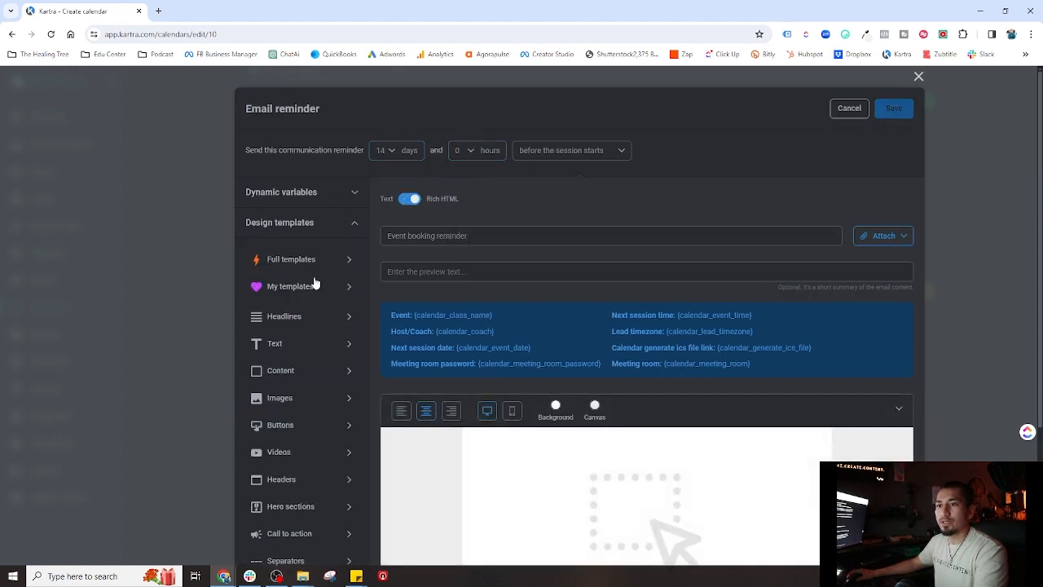
left_click(299, 289)
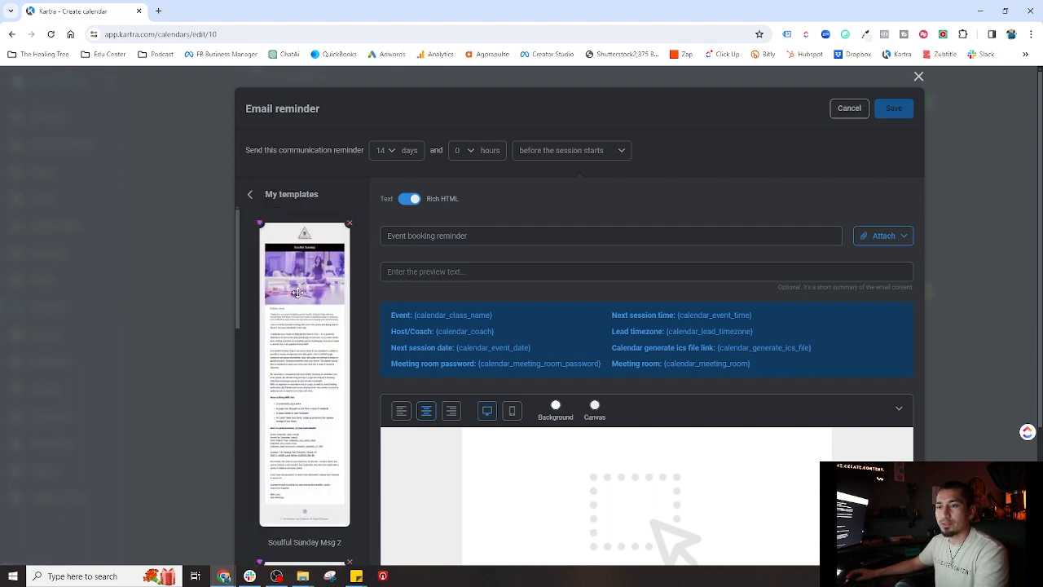
scroll(309, 318, "down", 1)
left_click_drag(310, 319, 600, 450)
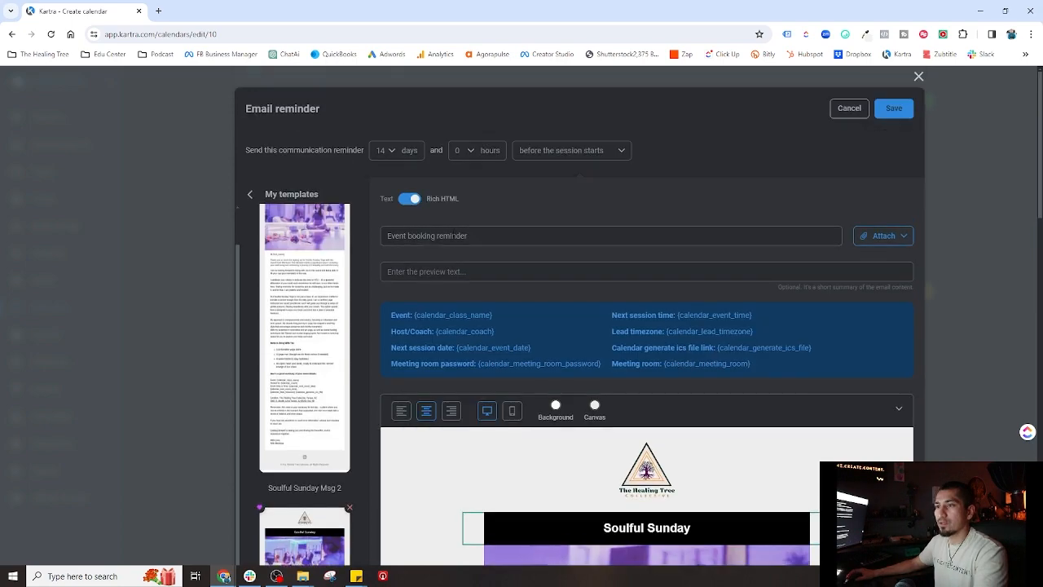
triple_click(485, 236)
key("ctrl+v")
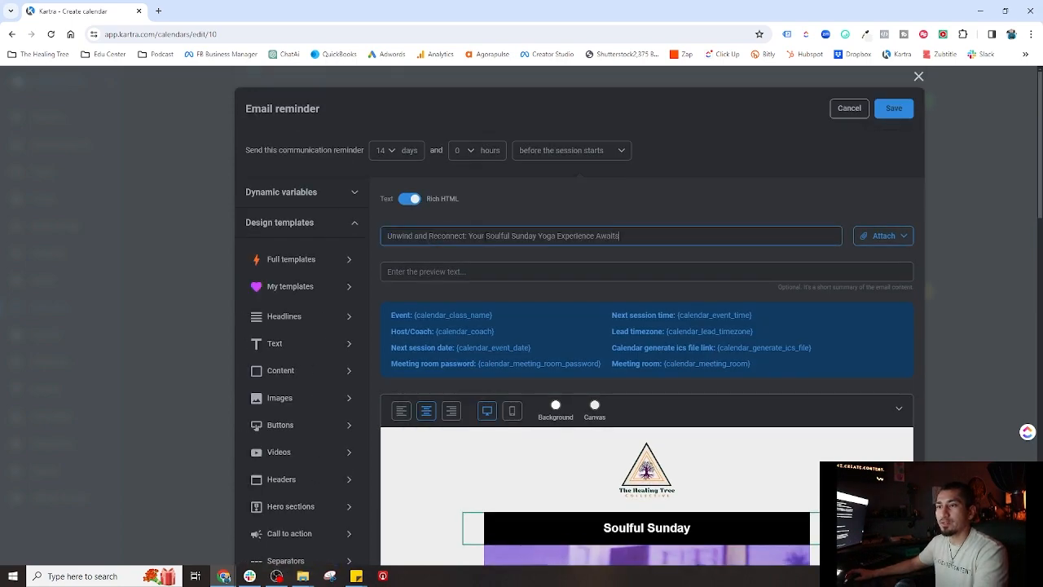
- Use the 'I celebrate your choice' paragraph as preview text and save the Class 3 reminder
scroll(444, 330, "down", 8)
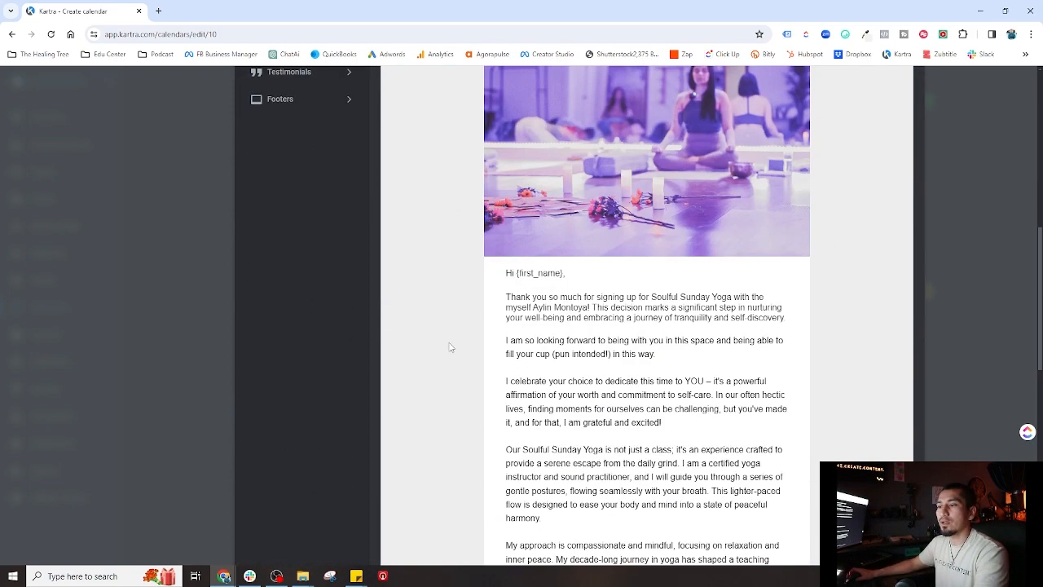
left_click(506, 217)
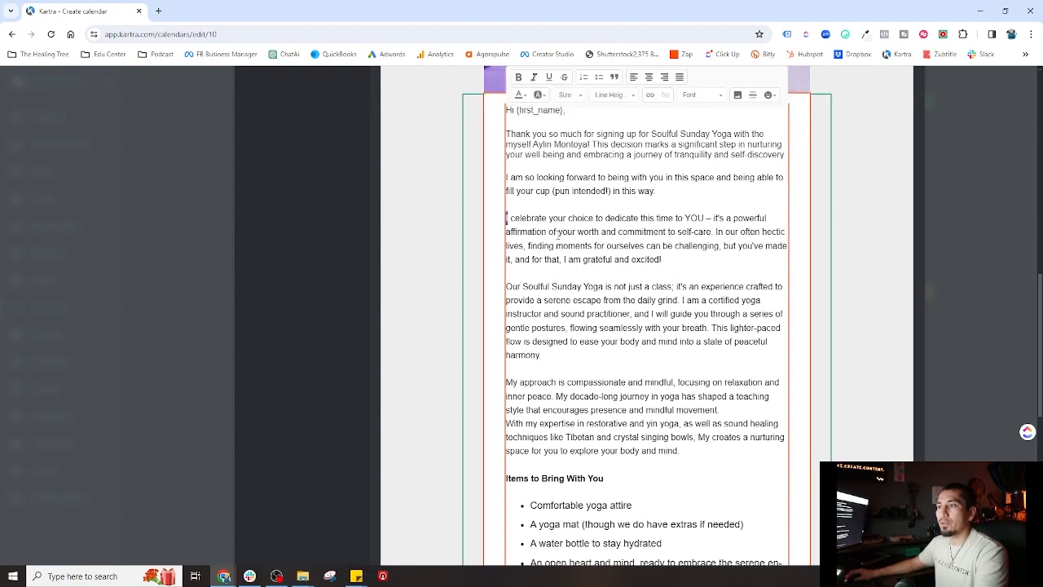
left_click_drag(506, 216, 694, 269)
key("ctrl+c")
scroll(484, 282, "up", 10)
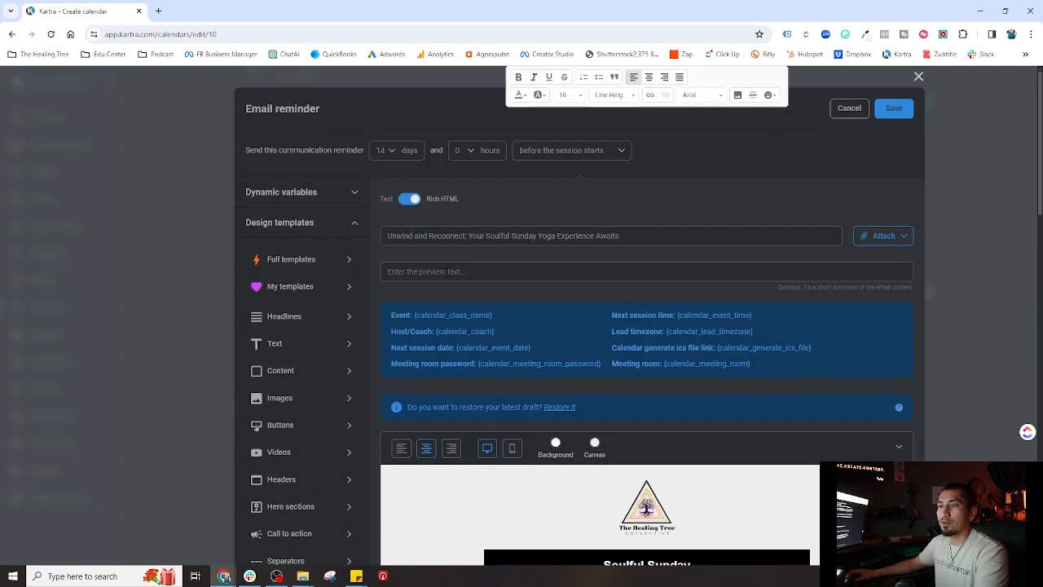
left_click(489, 271)
key("ctrl+v")
left_click_drag(615, 272, 674, 269)
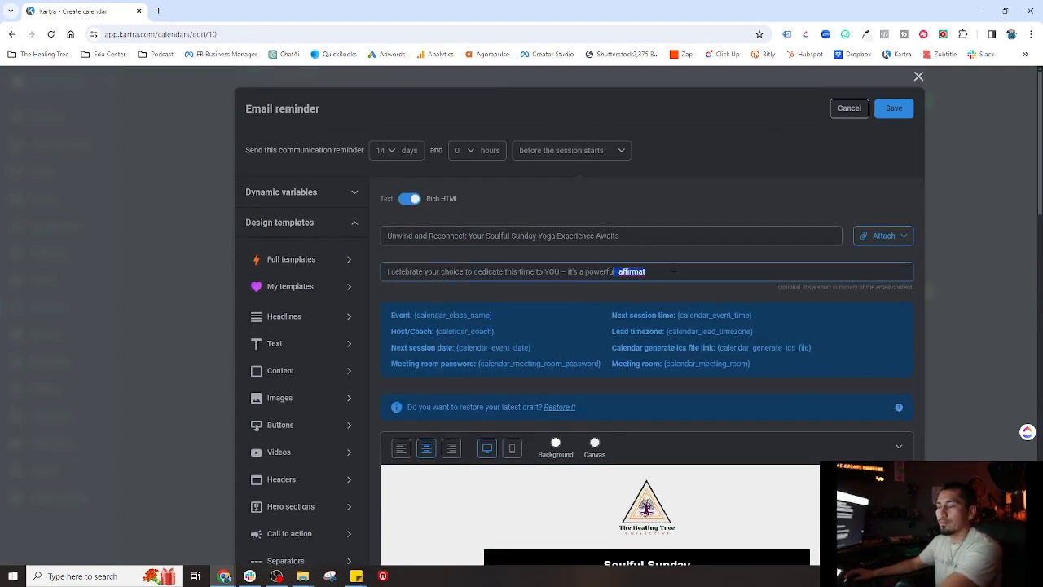
key("BackSpace")
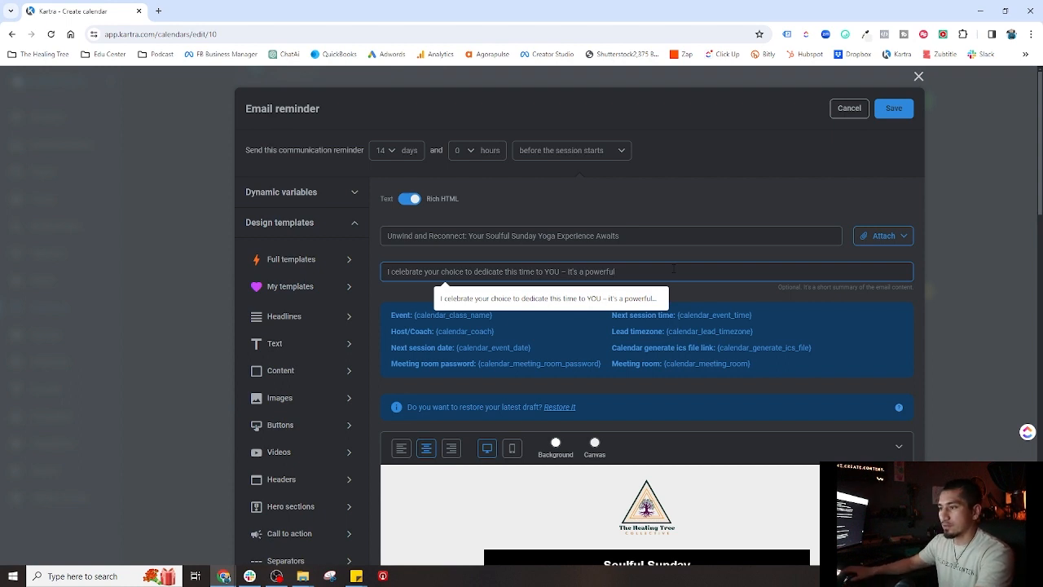
type("...")
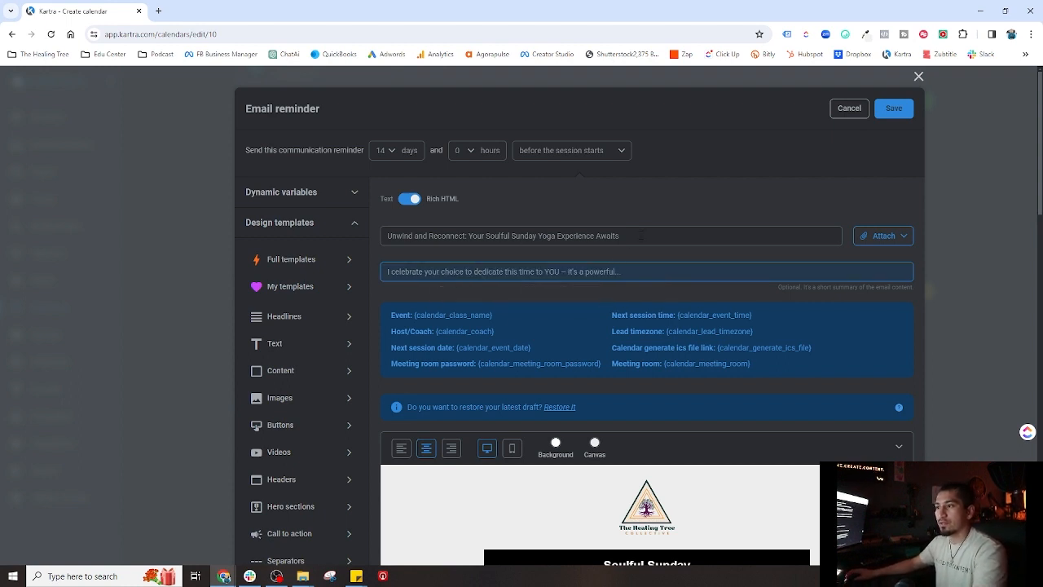
triple_click(639, 236)
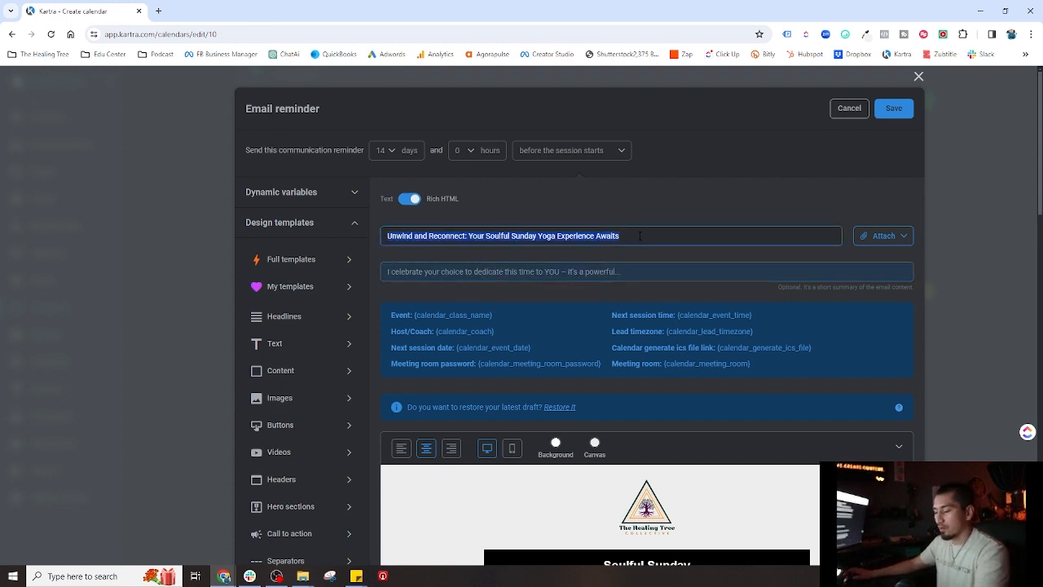
left_click(890, 109)
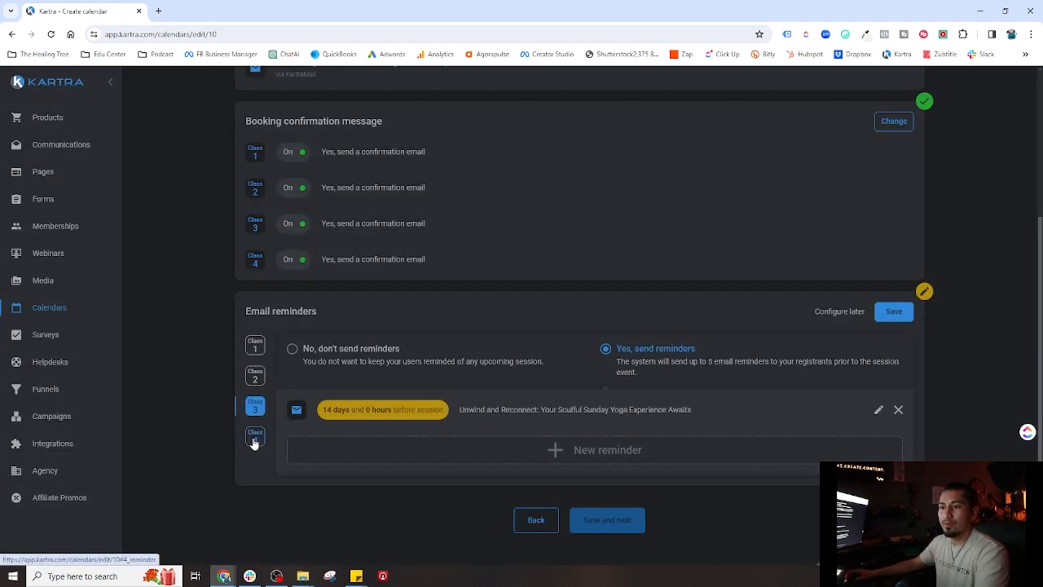
- Turn on Class 4 reminders and add a reminder sent 14 days, 0 hours before
left_click(254, 437)
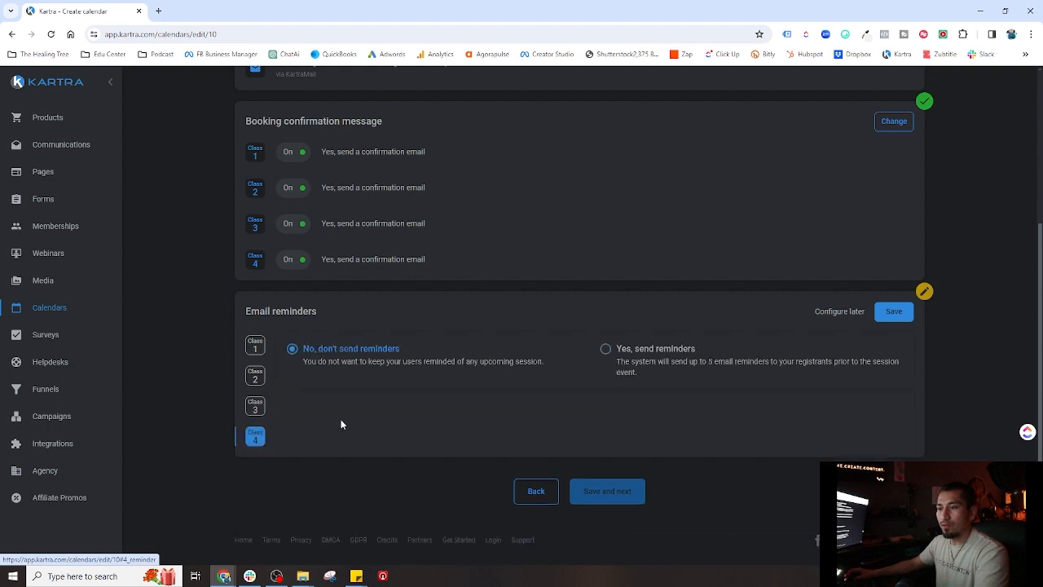
left_click(639, 349)
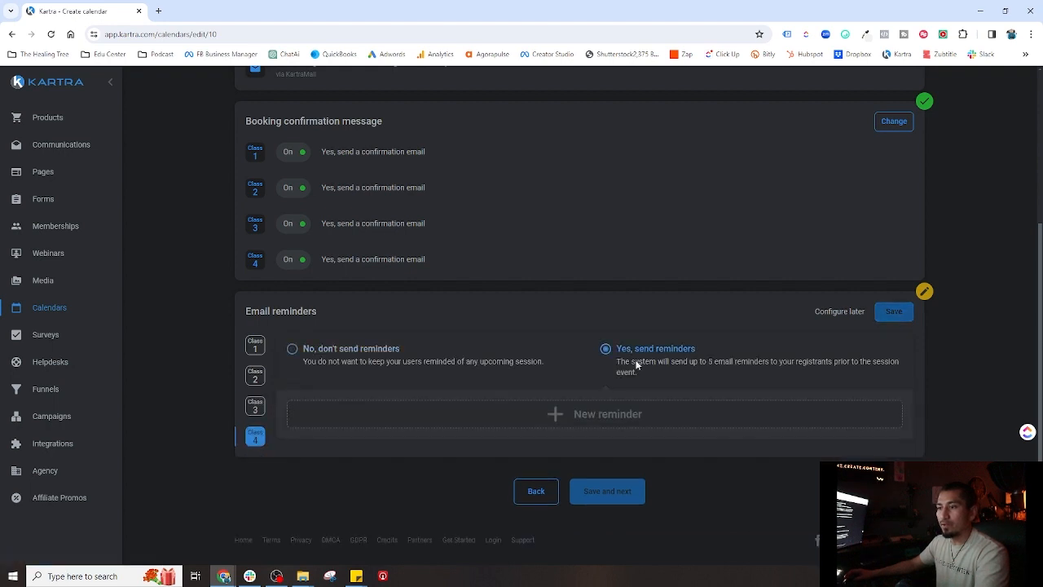
left_click(565, 418)
left_click(392, 154)
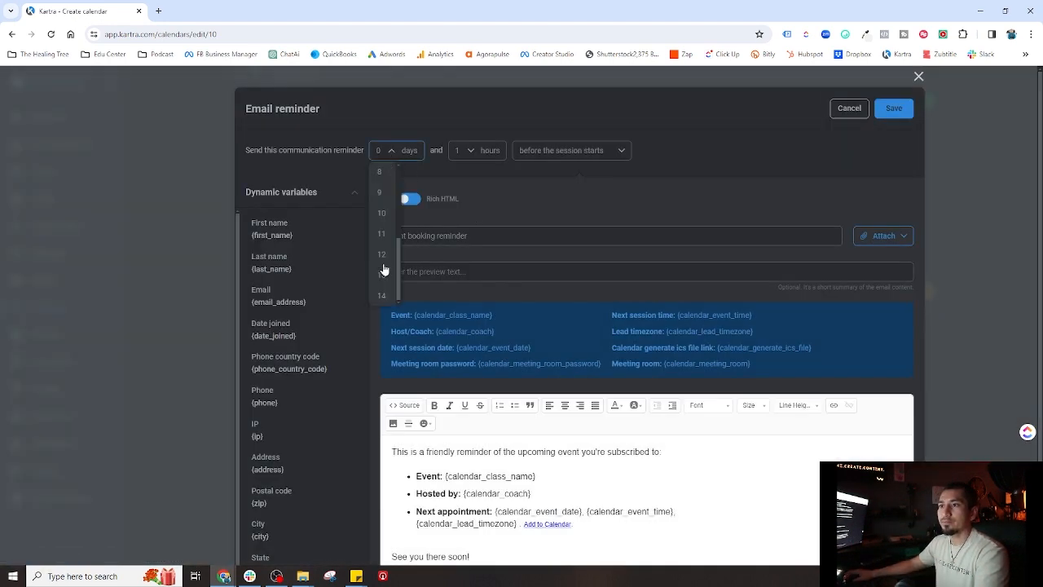
left_click(381, 295)
left_click(470, 150)
left_click(462, 173)
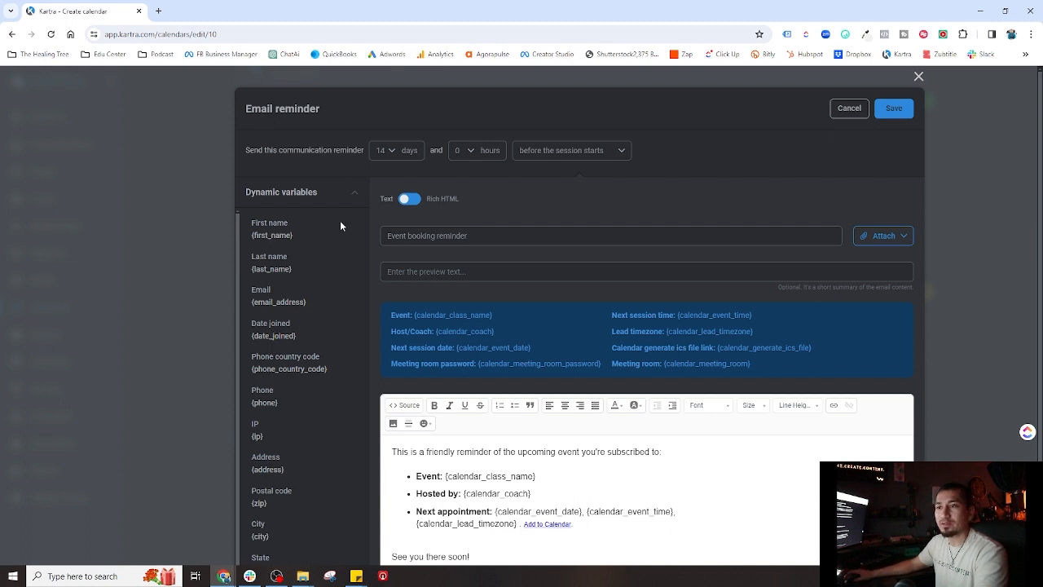
- Load the Soulful Sunday Msg 2 design and replace the default subject with Unwind and Reconnect
left_click(409, 199)
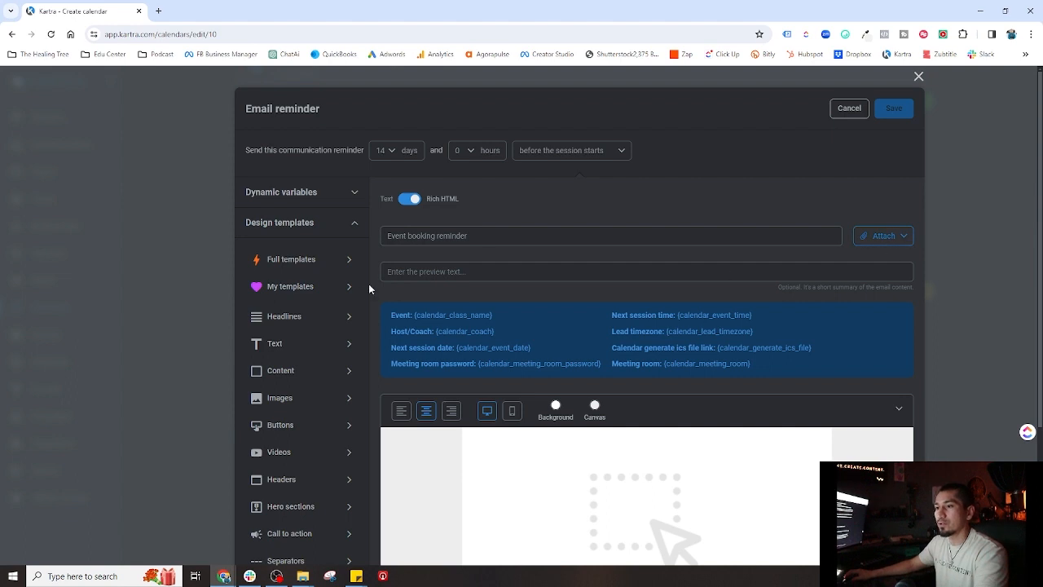
left_click(300, 289)
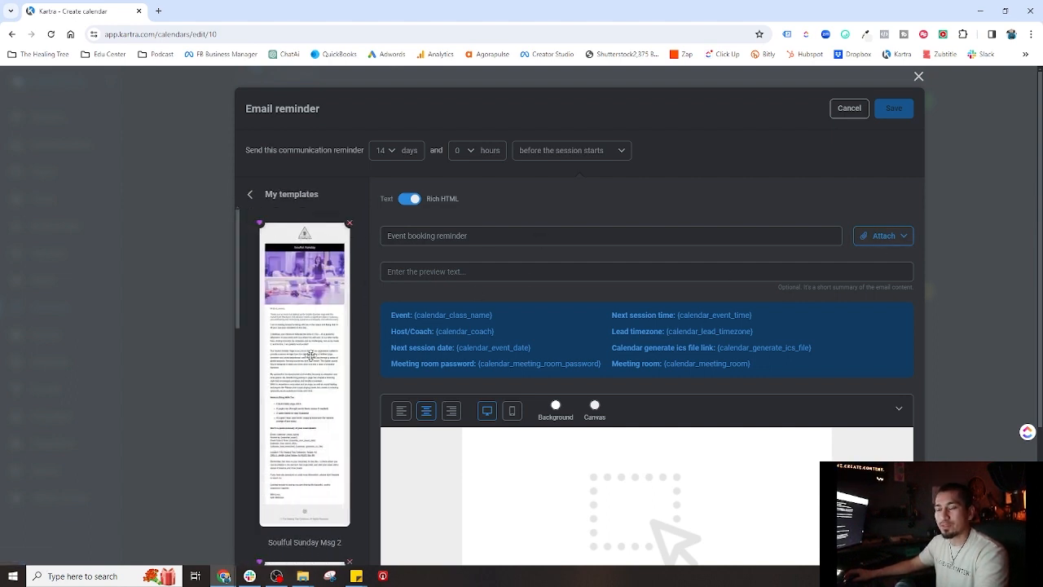
left_click_drag(310, 350, 642, 450)
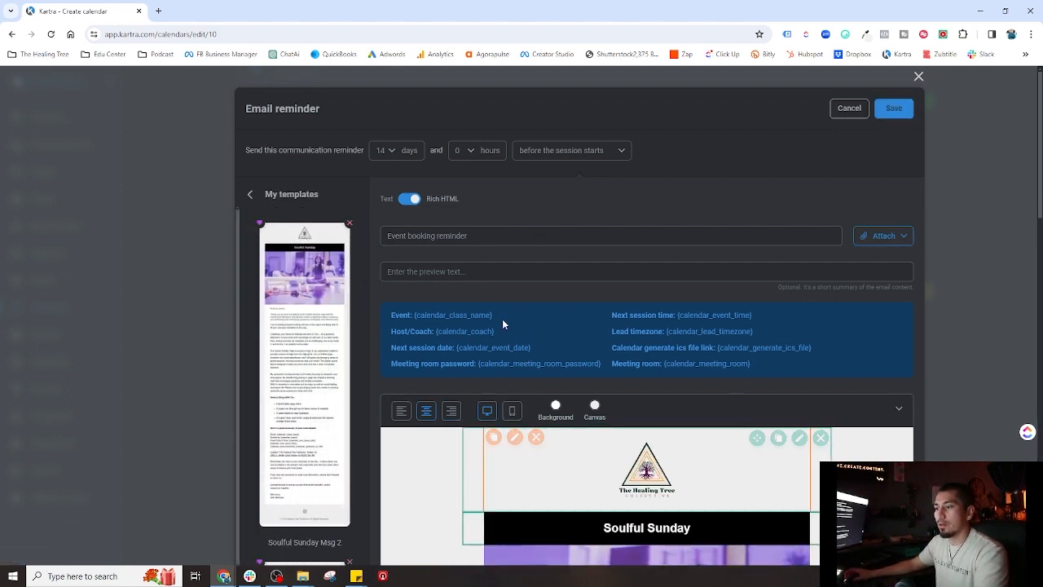
scroll(440, 415, "down", 2)
scroll(434, 411, "down", 2)
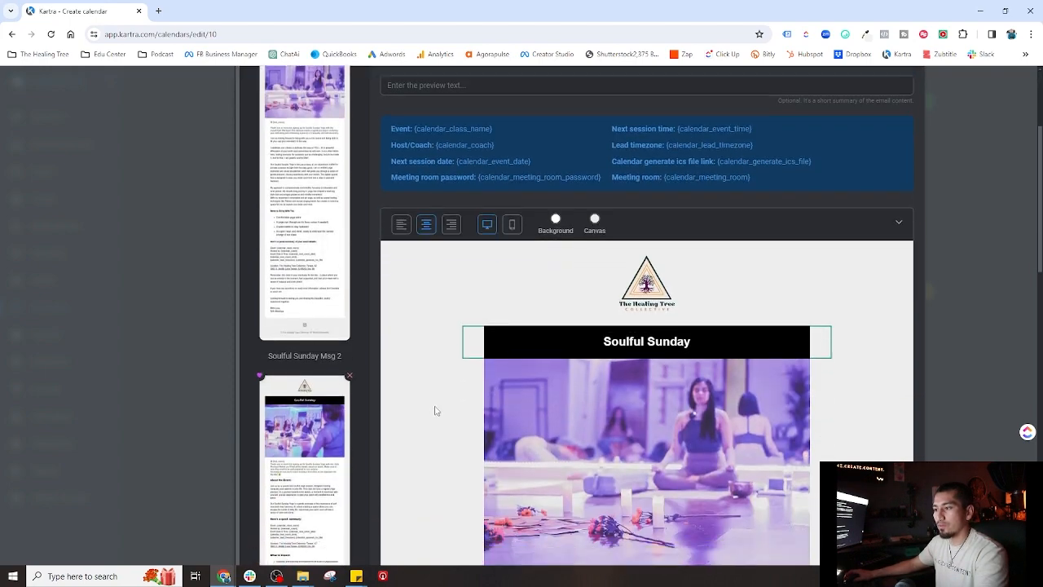
scroll(439, 410, "down", 3)
scroll(439, 411, "up", 7)
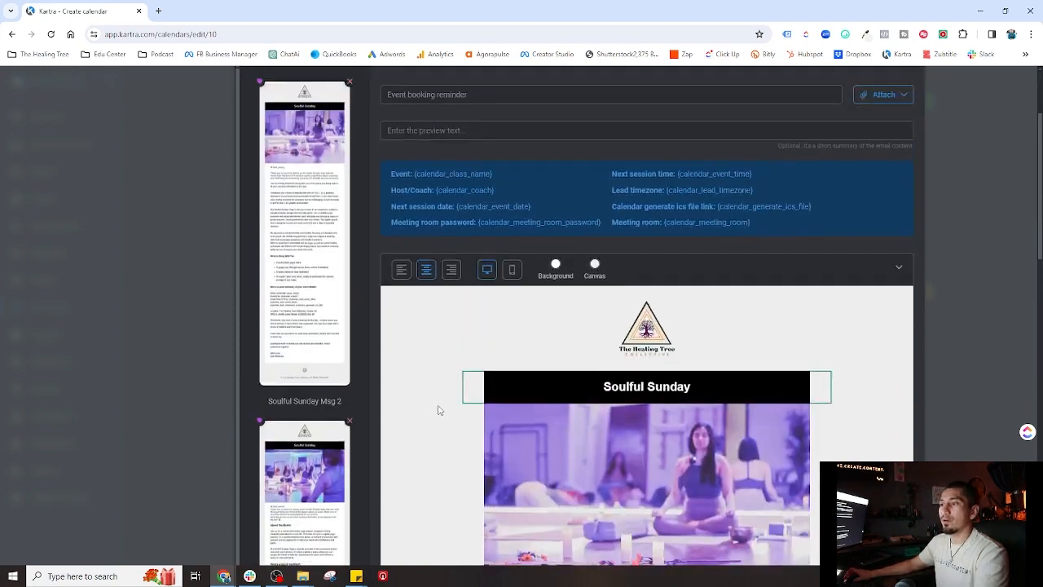
triple_click(479, 237)
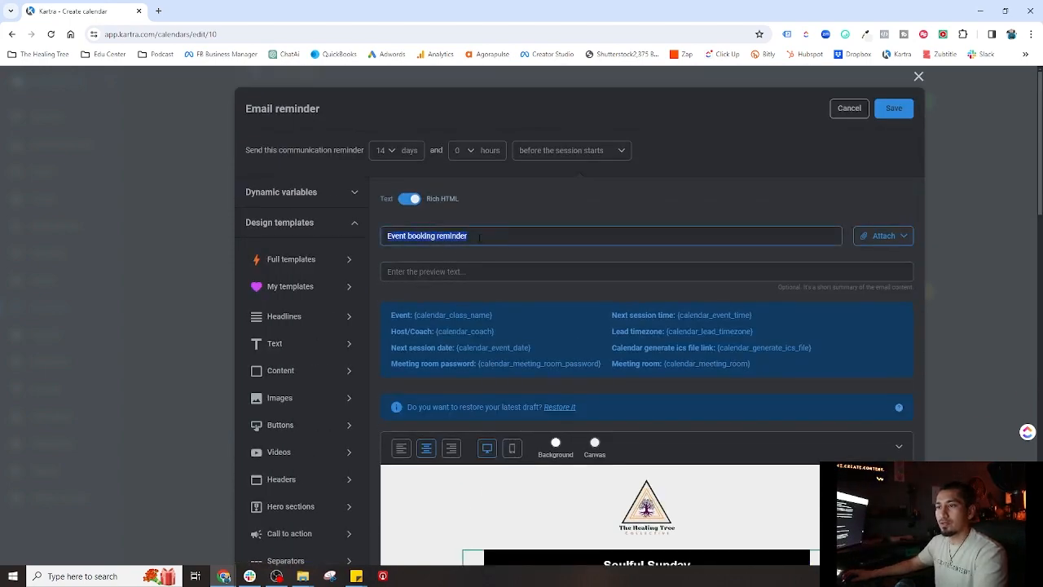
key("ctrl+v")
- Set the 'I celebrate your choice' preview text, save the Class 4 reminder, then review Classes 3 and 1
scroll(446, 407, "down", 6)
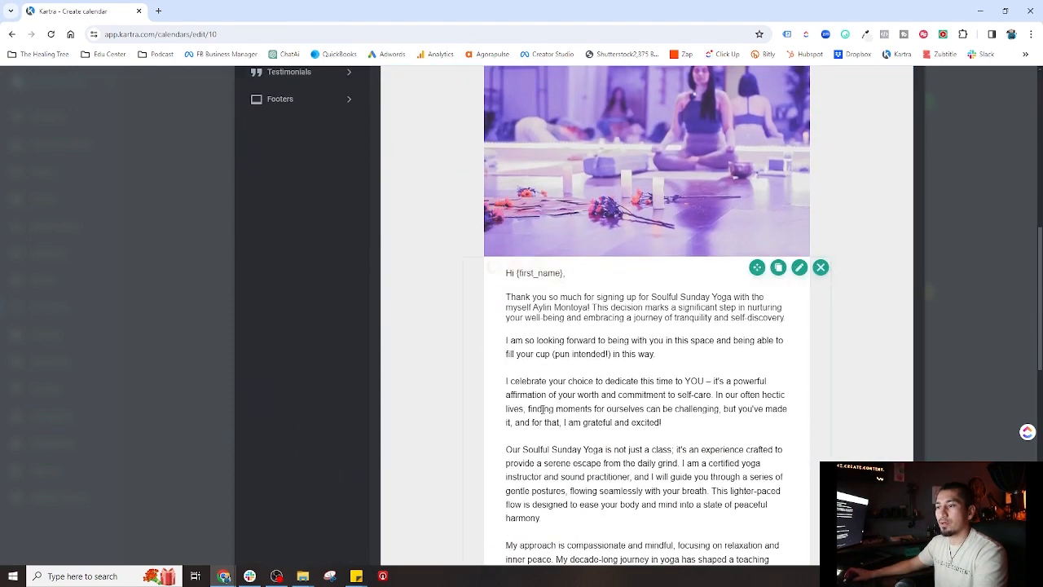
left_click(506, 381)
left_click_drag(506, 381, 662, 422)
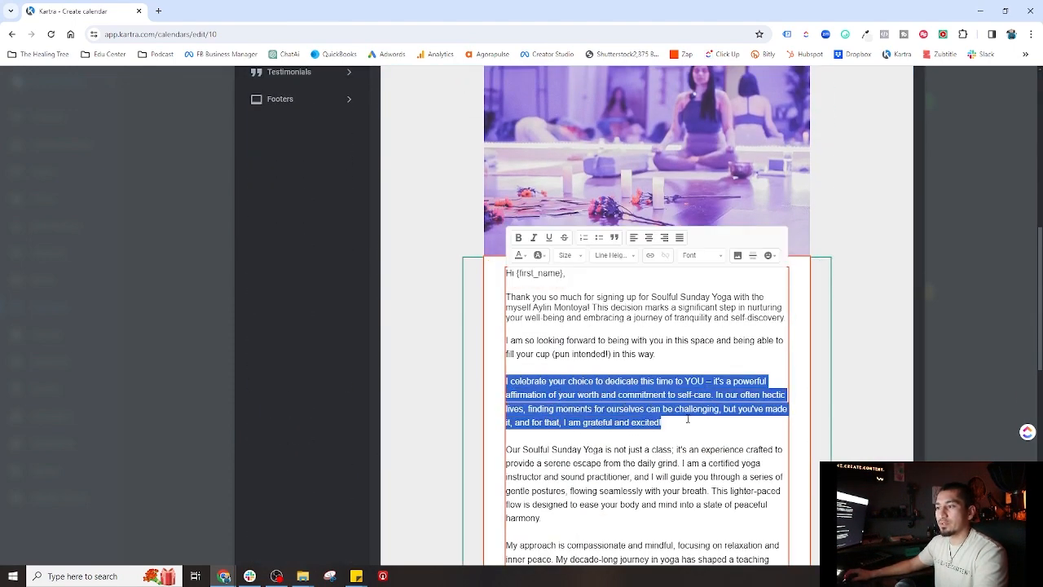
scroll(449, 333, "up", 6)
left_click(444, 158)
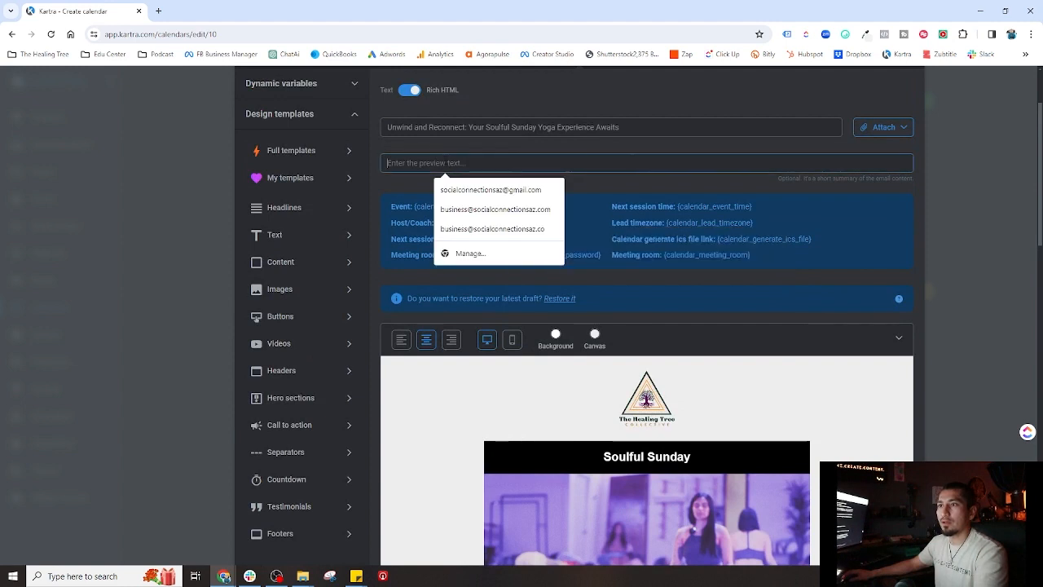
key("ctrl+v")
key("BackSpace")
key("BackSpace")
key("BackSpace")
key("BackSpace")
key("BackSpace")
key("BackSpace")
key("BackSpace")
key("BackSpace")
key("BackSpace")
key("BackSpace")
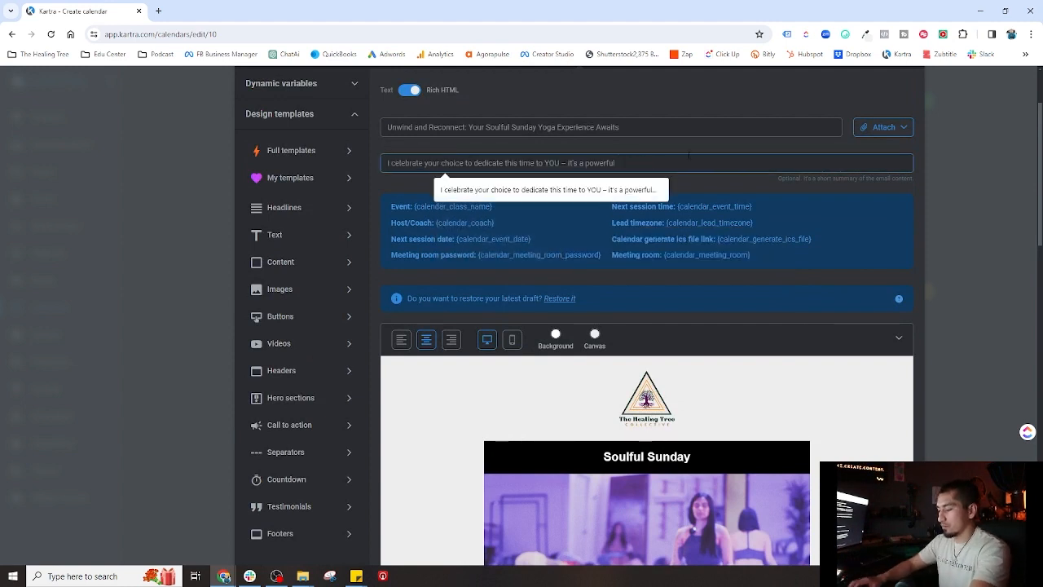
type("...")
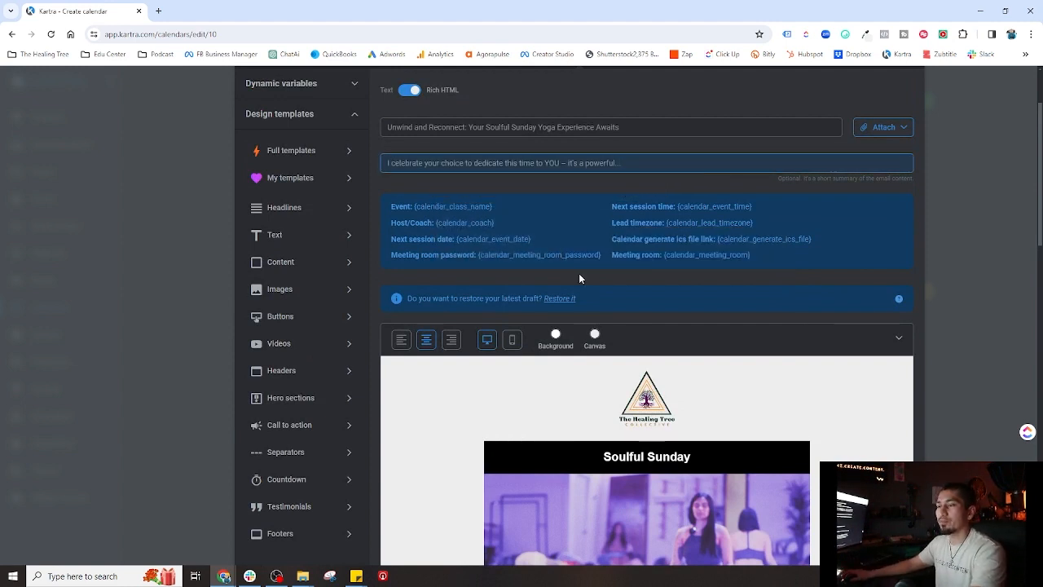
scroll(826, 321, "up", 1)
scroll(827, 321, "up", 2)
left_click(897, 108)
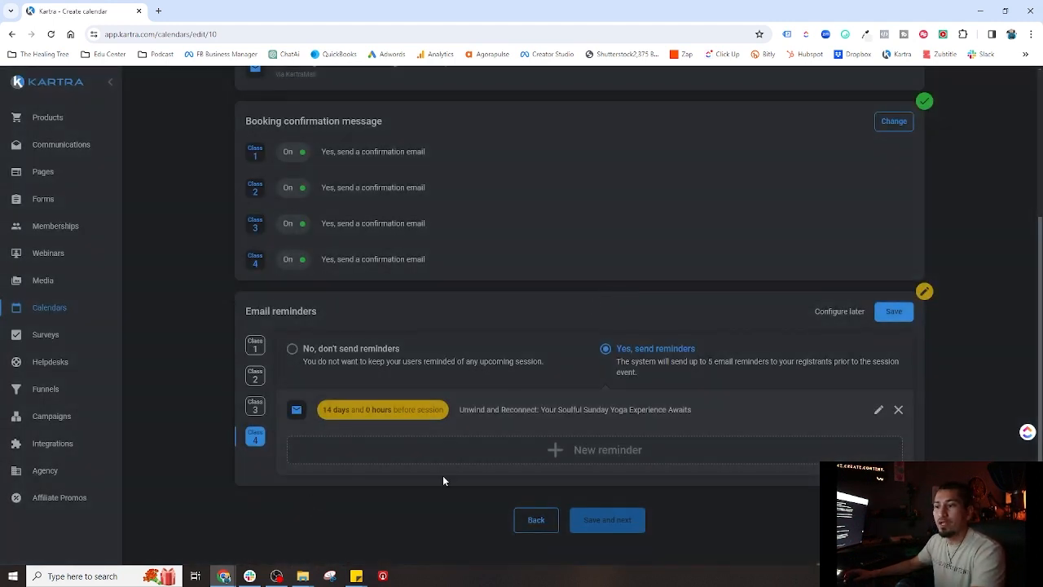
left_click(255, 406)
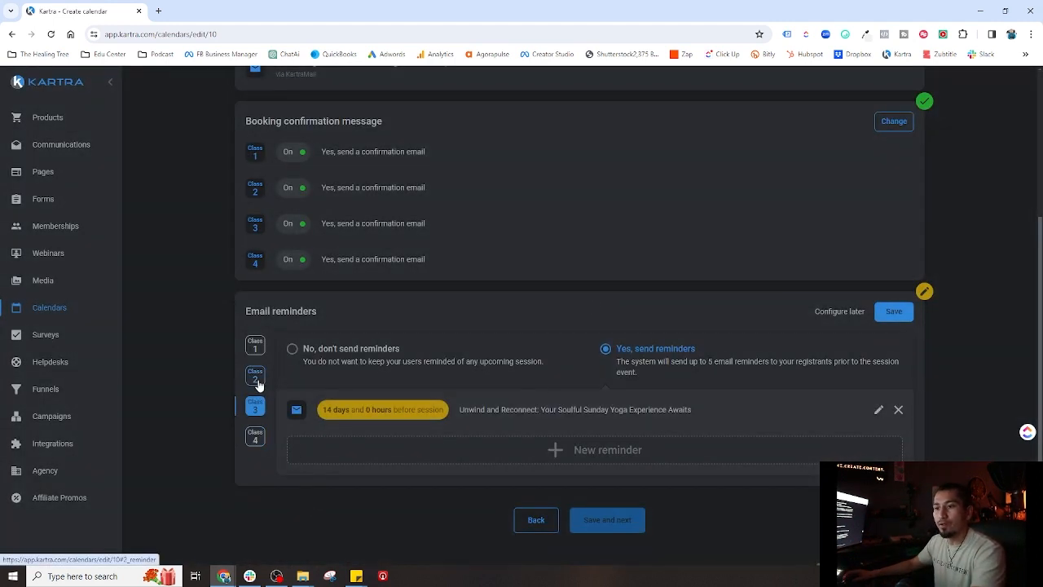
left_click(256, 349)
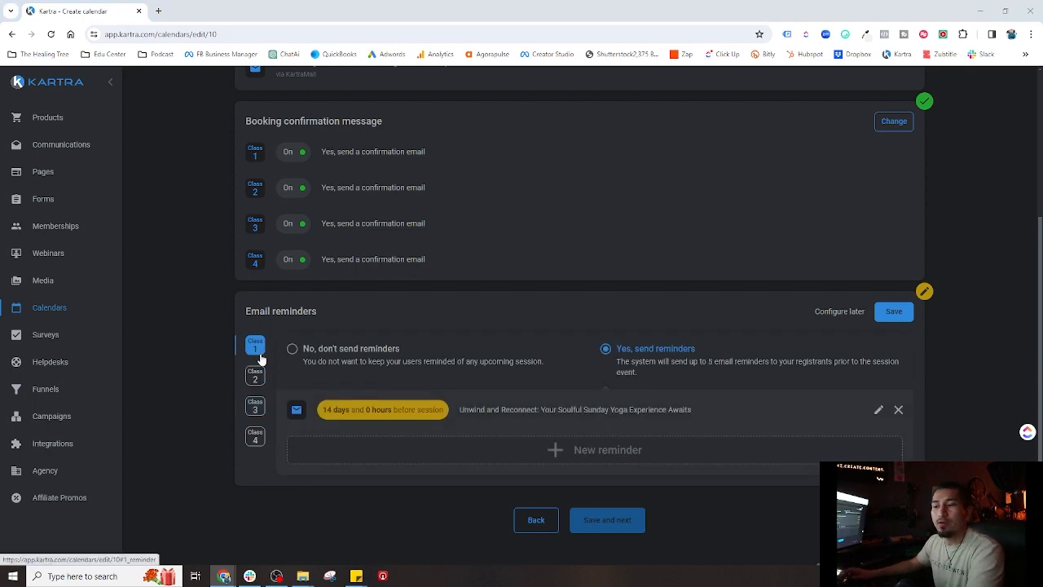
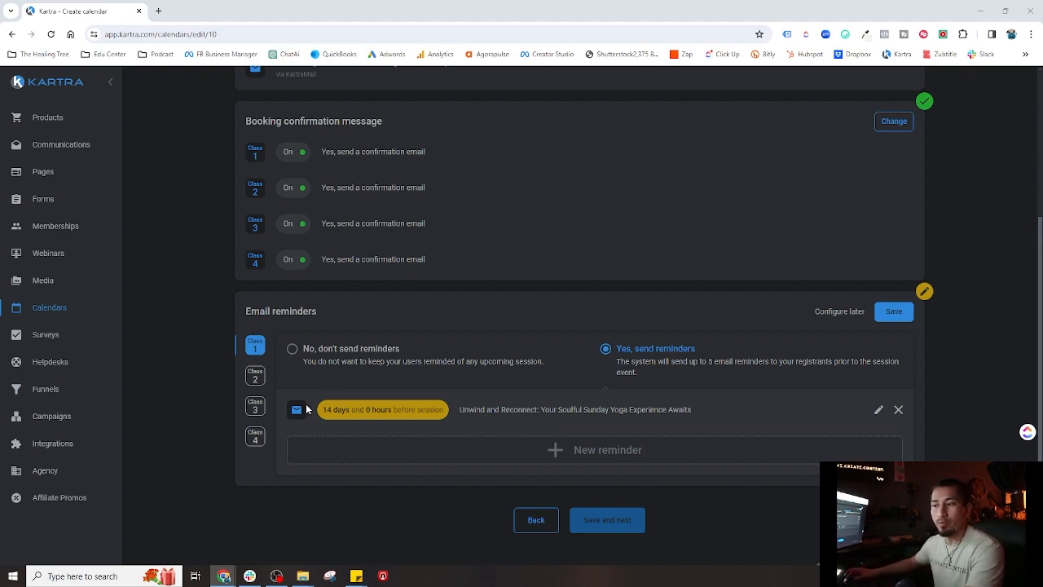
- Add a new Class 1 email reminder sent 7 days, 0 hours before the session
left_click(591, 454)
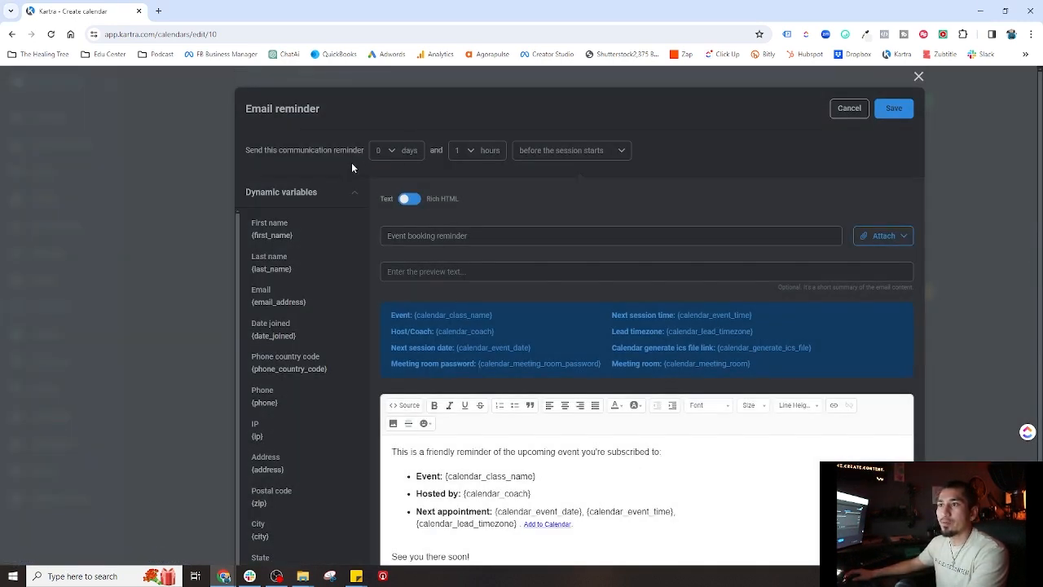
left_click(395, 156)
scroll(383, 277, "up", 3)
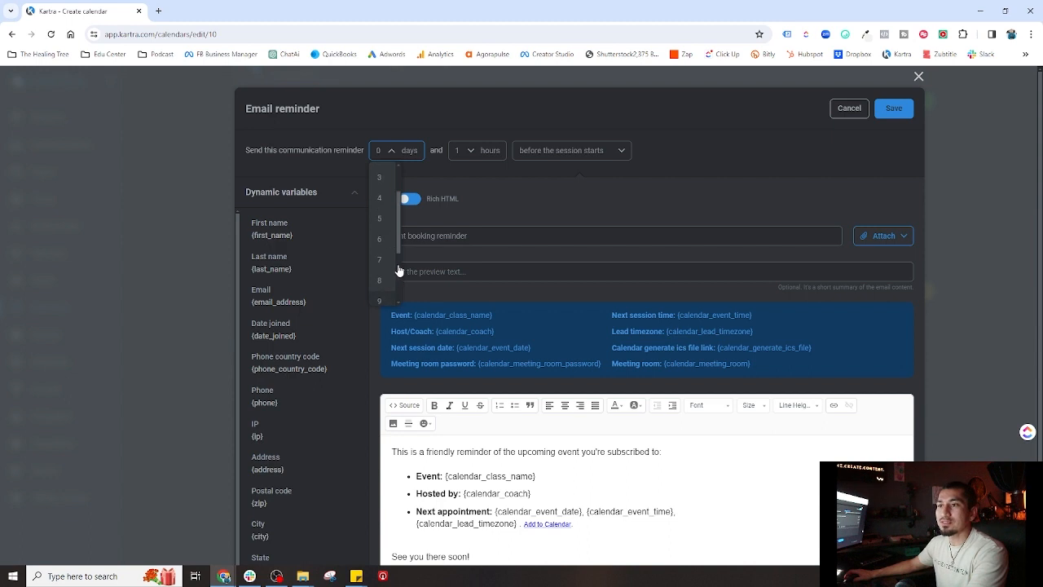
left_click(387, 259)
left_click(466, 152)
left_click(465, 169)
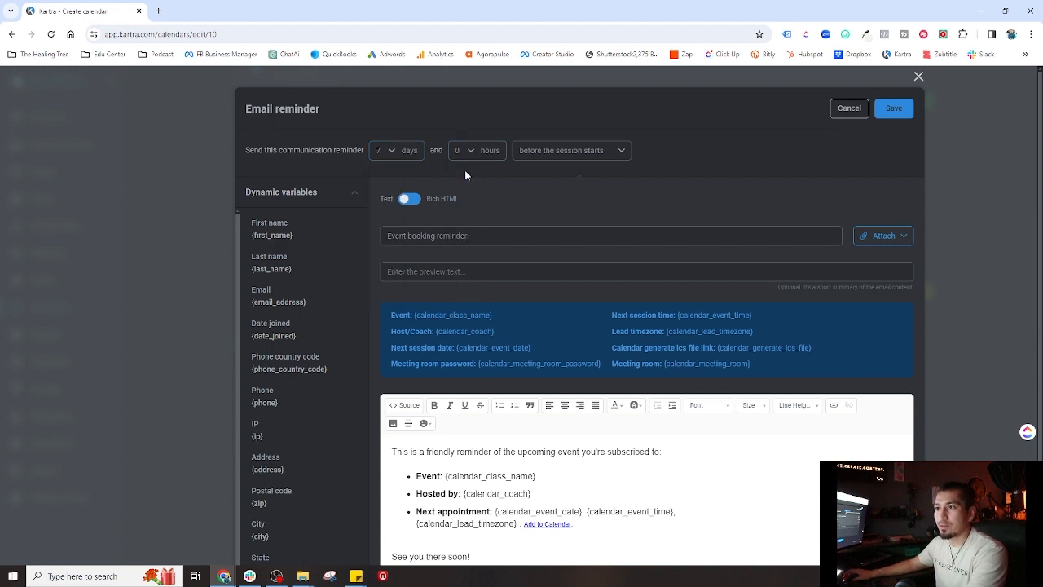
- Switch the email to Rich HTML and load the saved Amor Y Cacao MSG 3 template
left_click(408, 204)
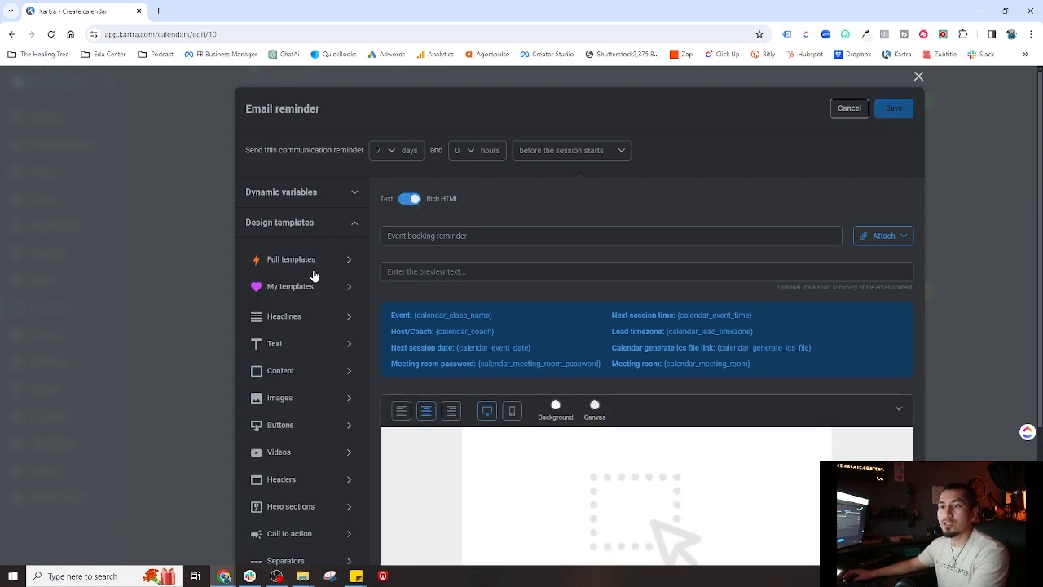
left_click(302, 288)
scroll(341, 358, "down", 5)
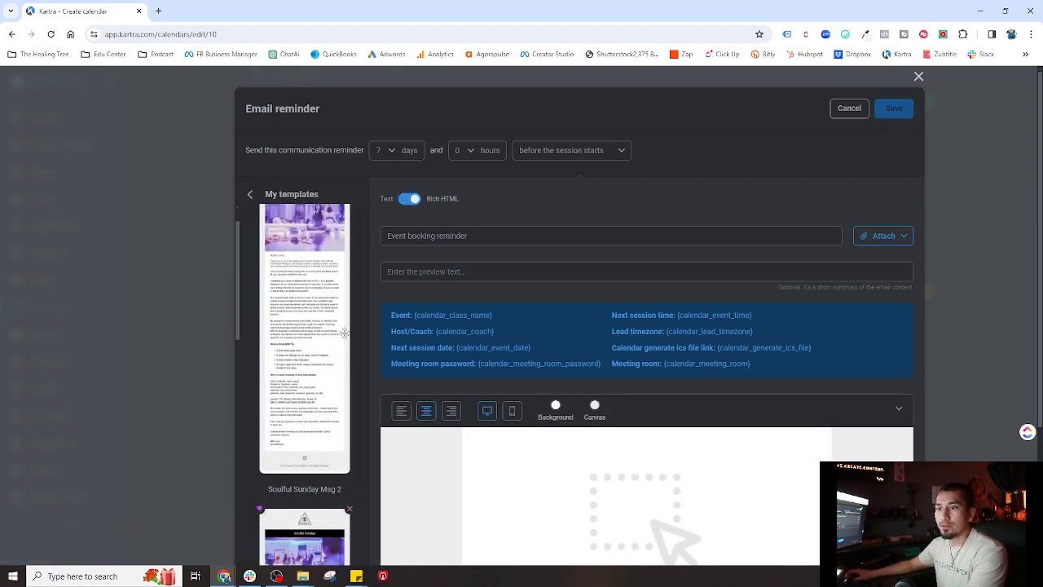
scroll(341, 393, "down", 10)
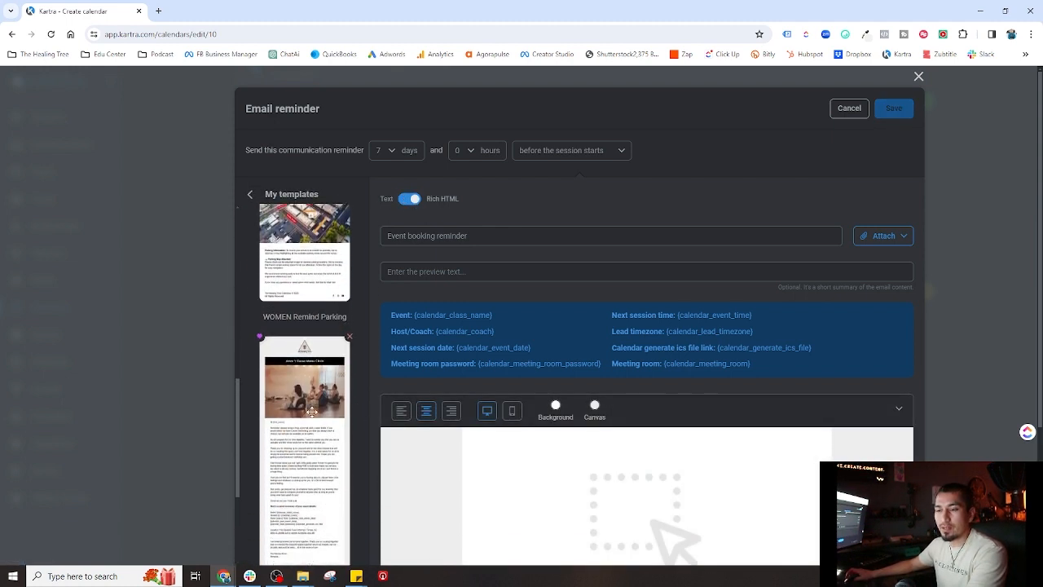
scroll(269, 407, "up", 5)
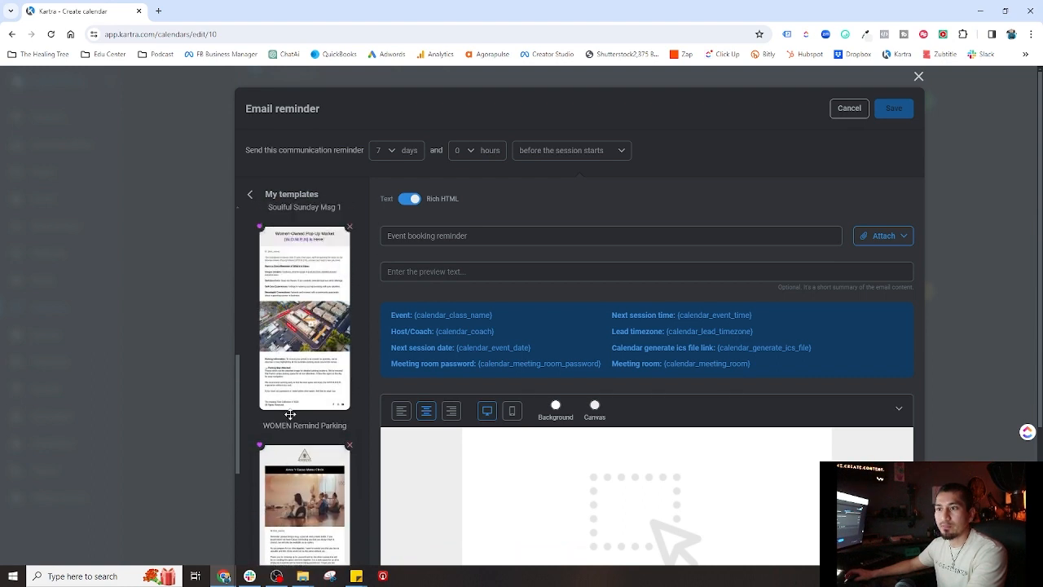
scroll(294, 415, "down", 8)
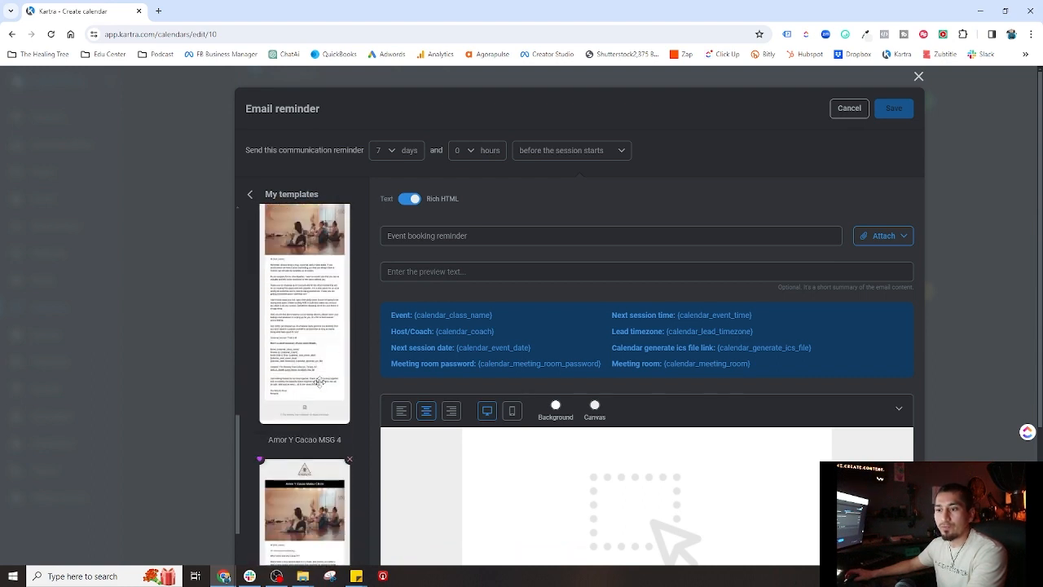
scroll(320, 384, "down", 3)
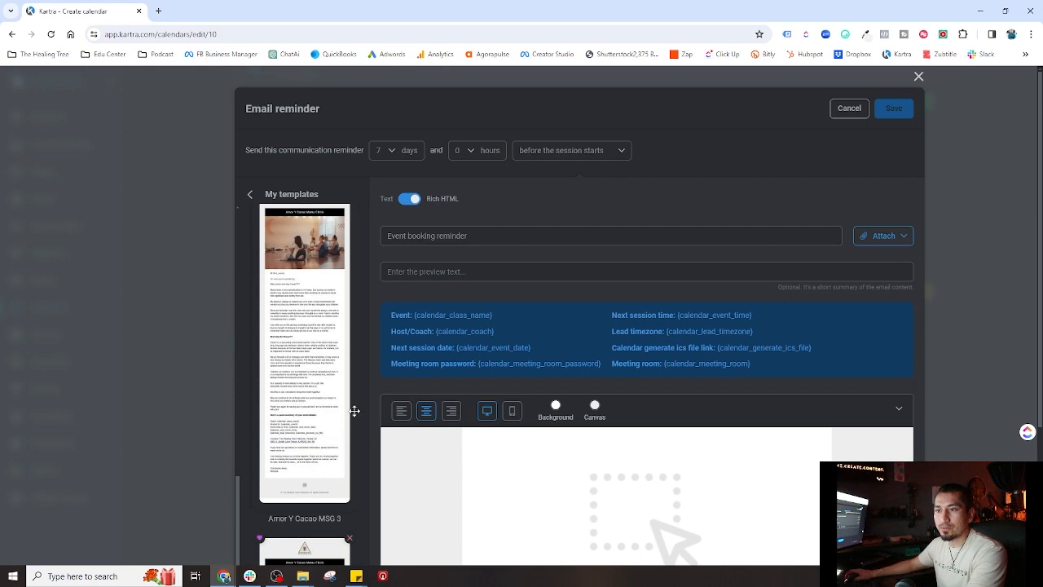
left_click_drag(301, 326, 640, 438)
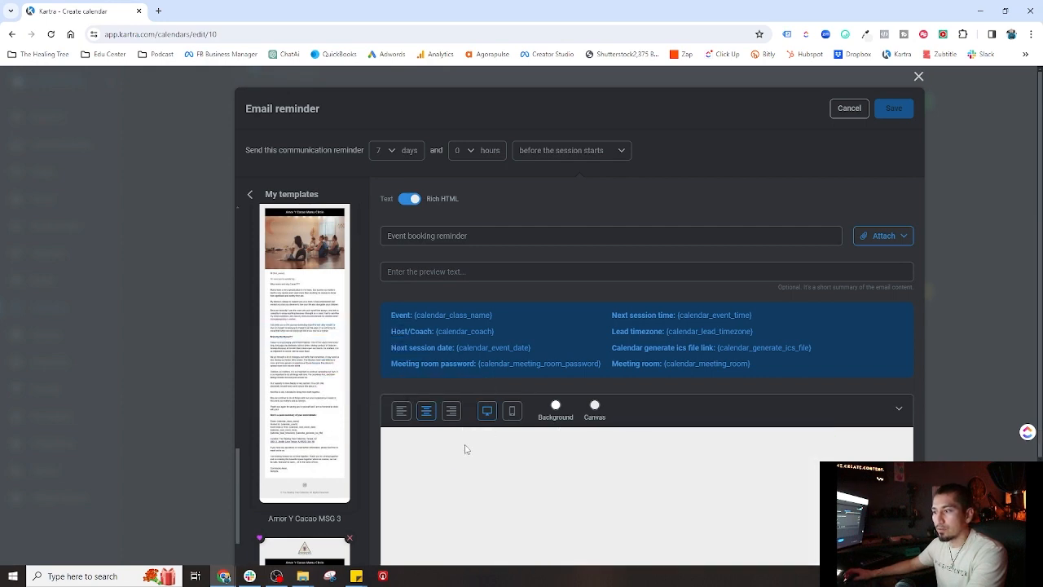
scroll(434, 469, "down", 6)
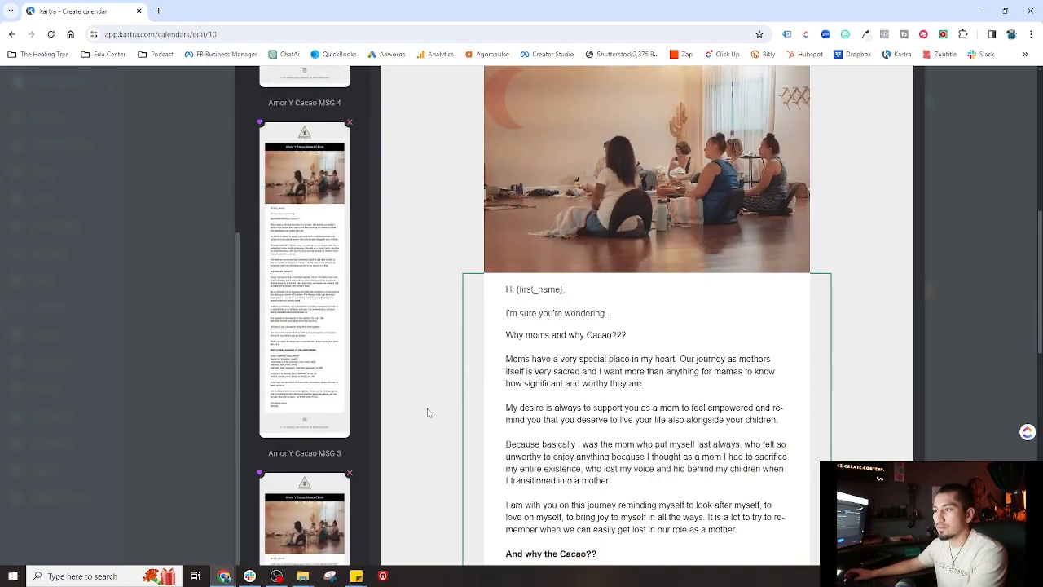
- Change the email heading from Amor Y Cacao Mama Circle to 'Soulful Sunday'
scroll(426, 412, "up", 3)
triple_click(646, 202)
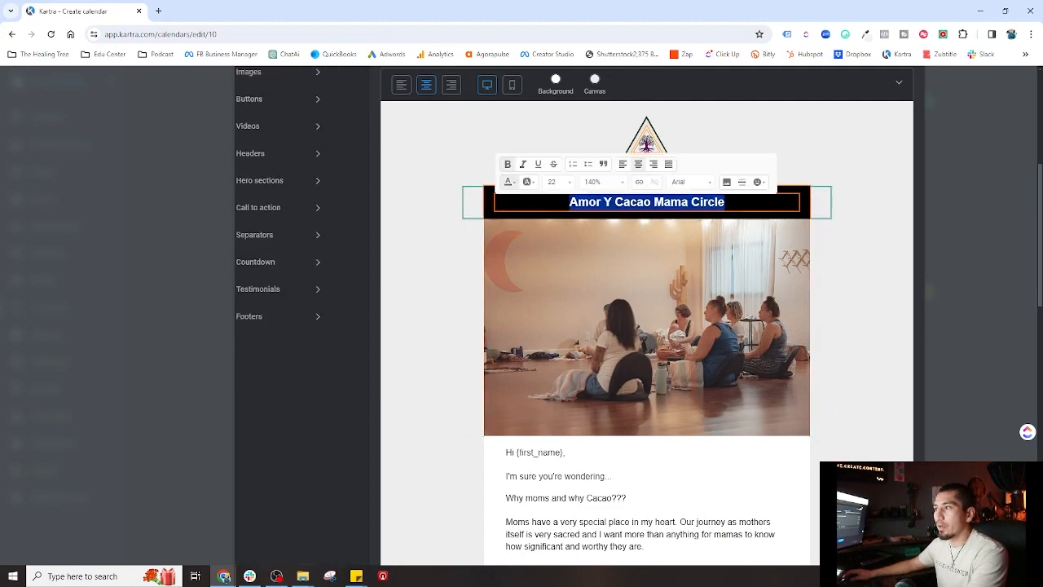
type("Sould")
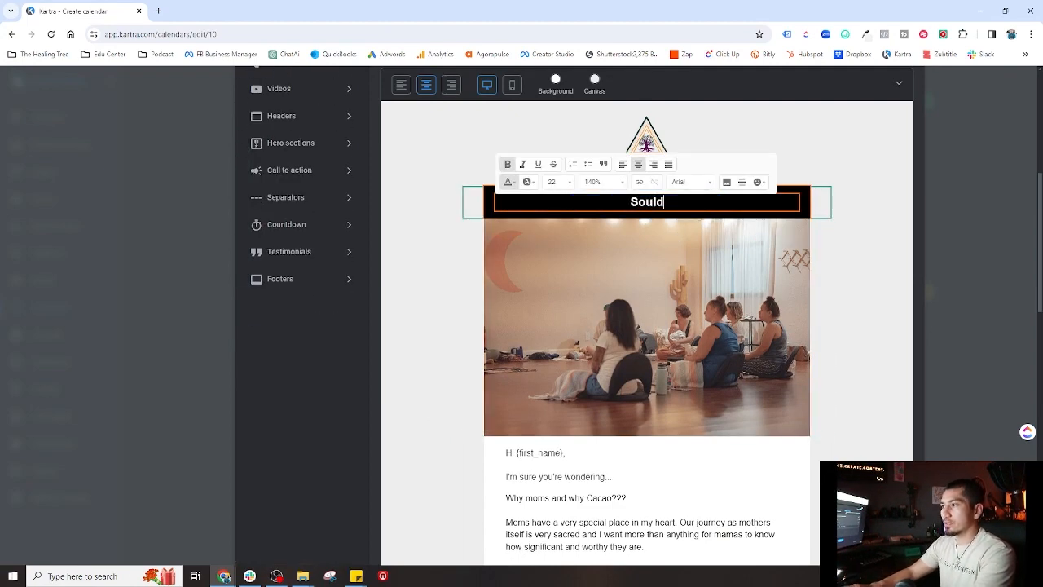
key("BackSpace")
type("ful Sunday")
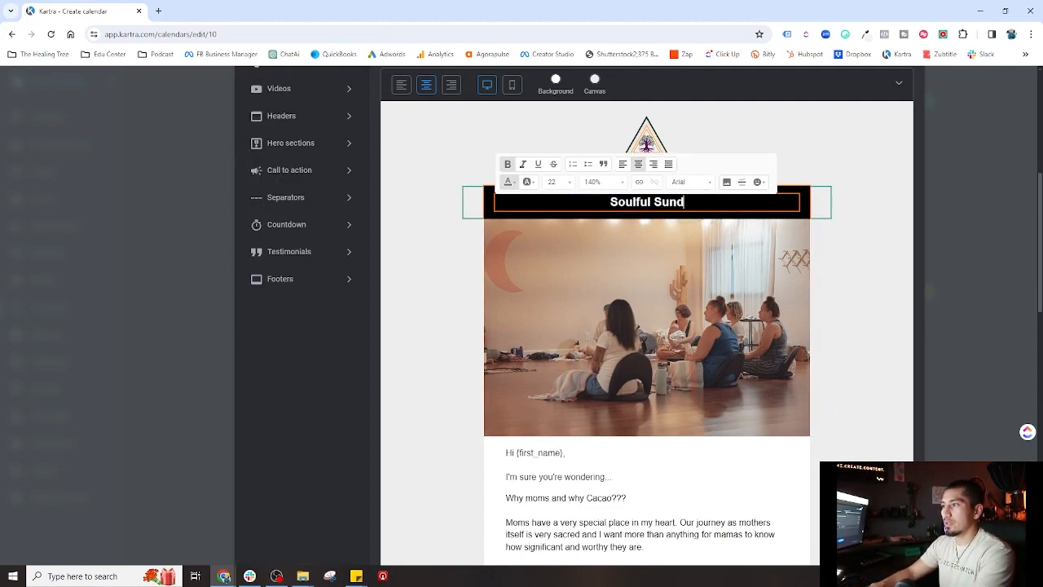
- Replace the banner photo with the DSC03329 purple-lit yoga image
left_click(657, 275)
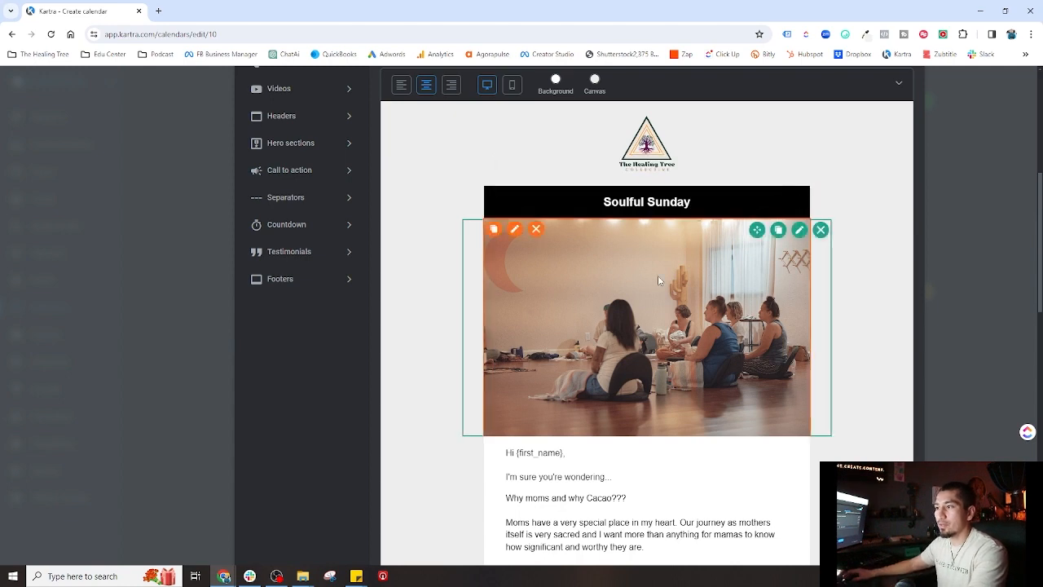
left_click(517, 232)
left_click(279, 114)
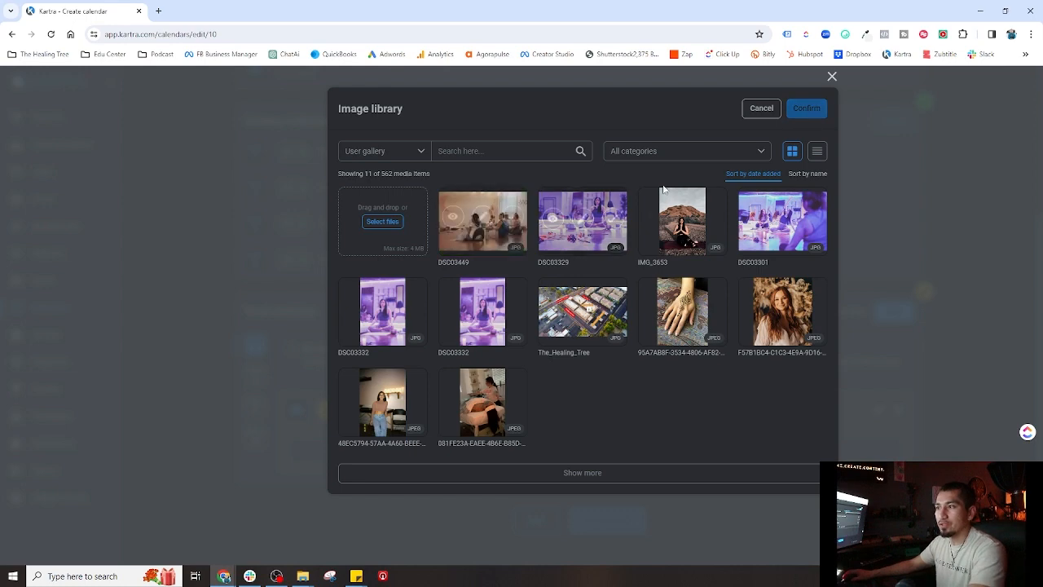
left_click(613, 221)
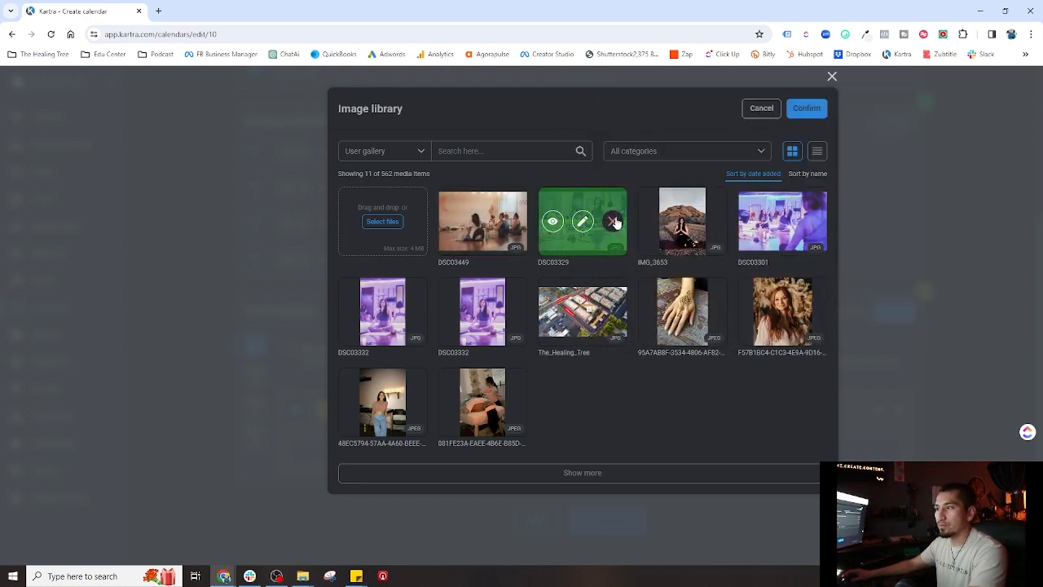
left_click(802, 108)
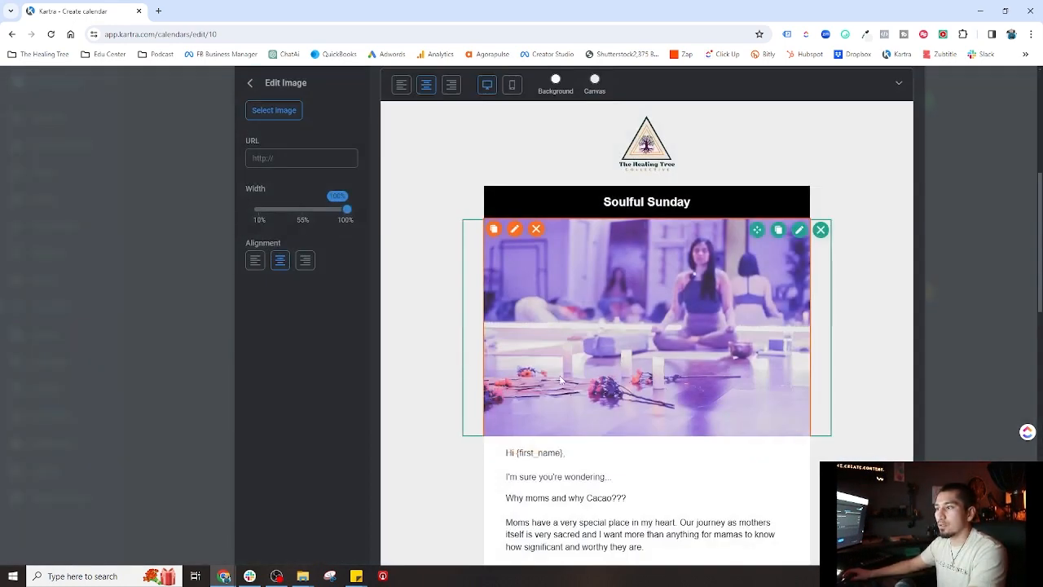
- Set the reminder subject to 'So Why Soulful Sunday'
scroll(445, 369, "down", 9)
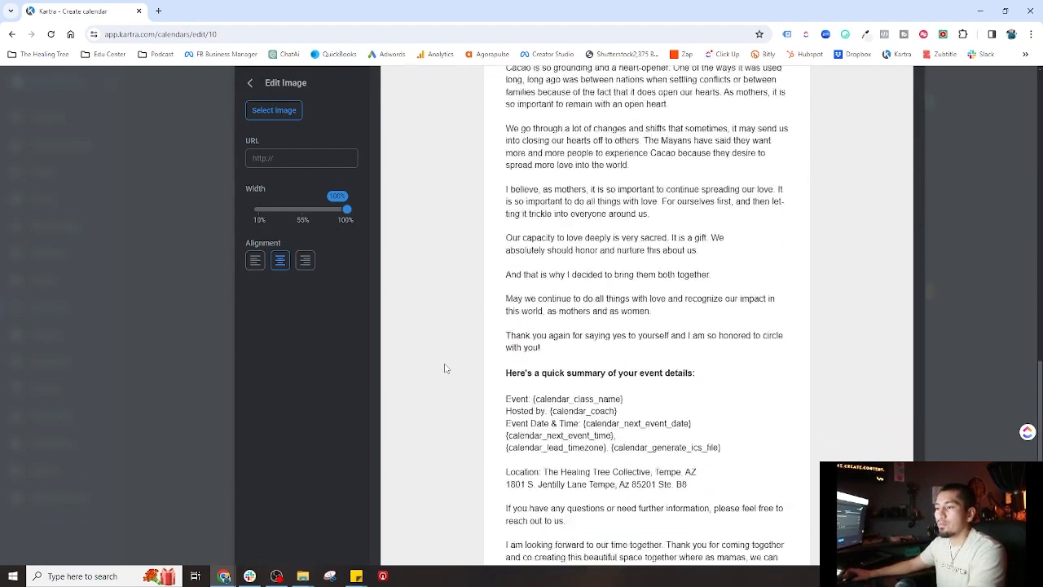
scroll(445, 369, "up", 5)
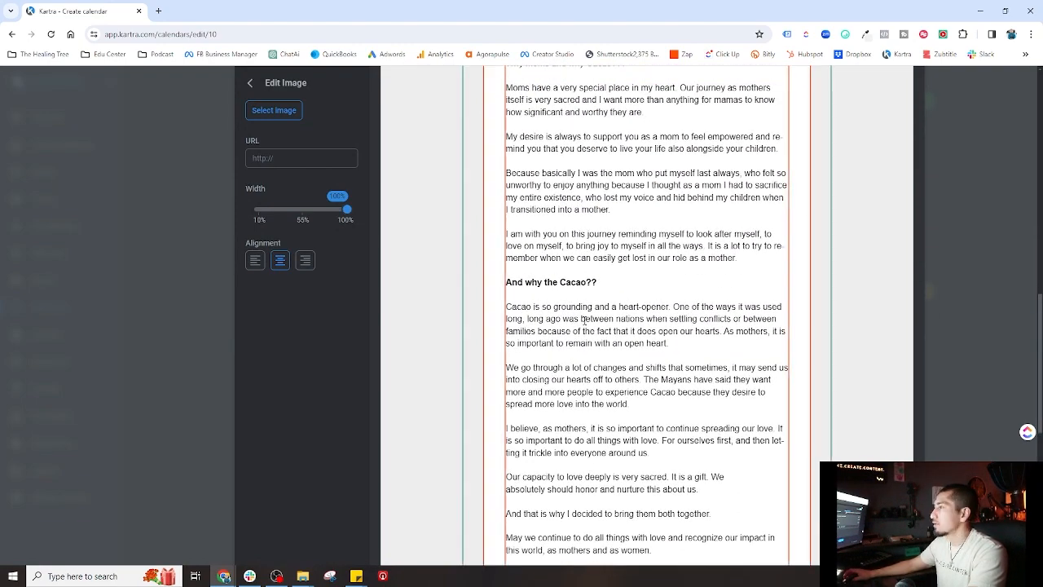
scroll(623, 292, "up", 2)
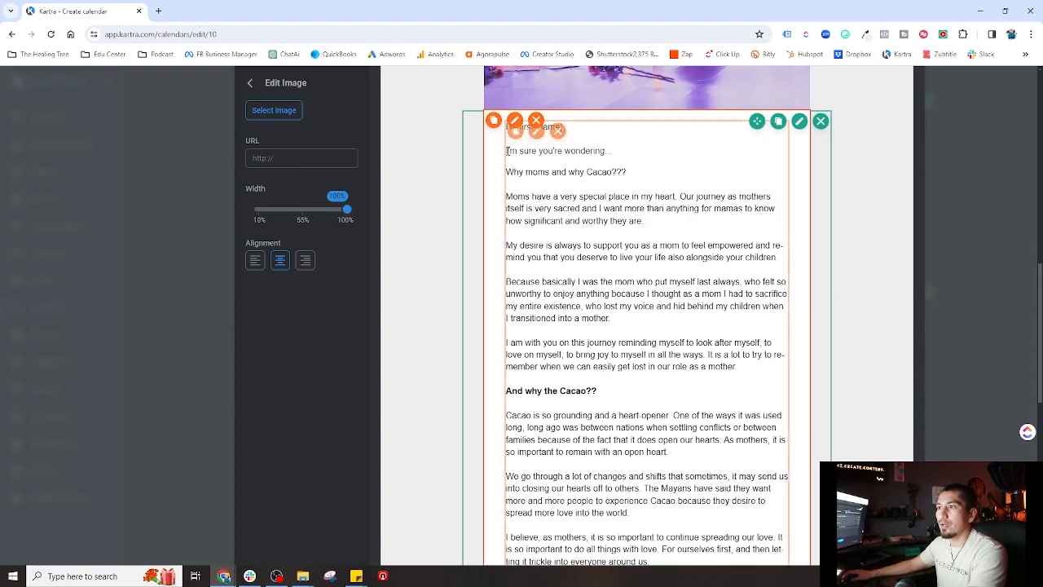
left_click_drag(507, 151, 713, 465)
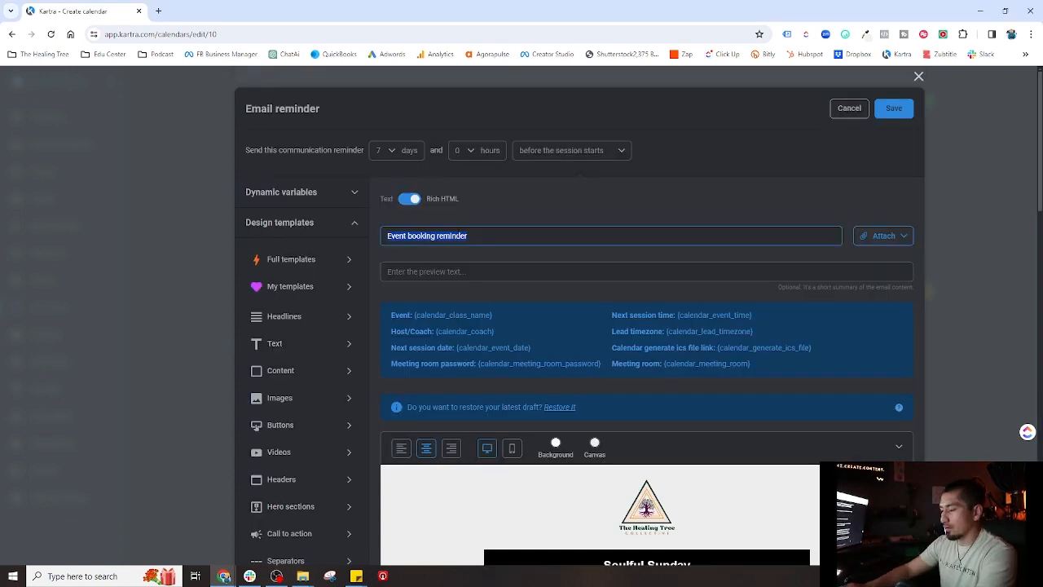
type("So Why ")
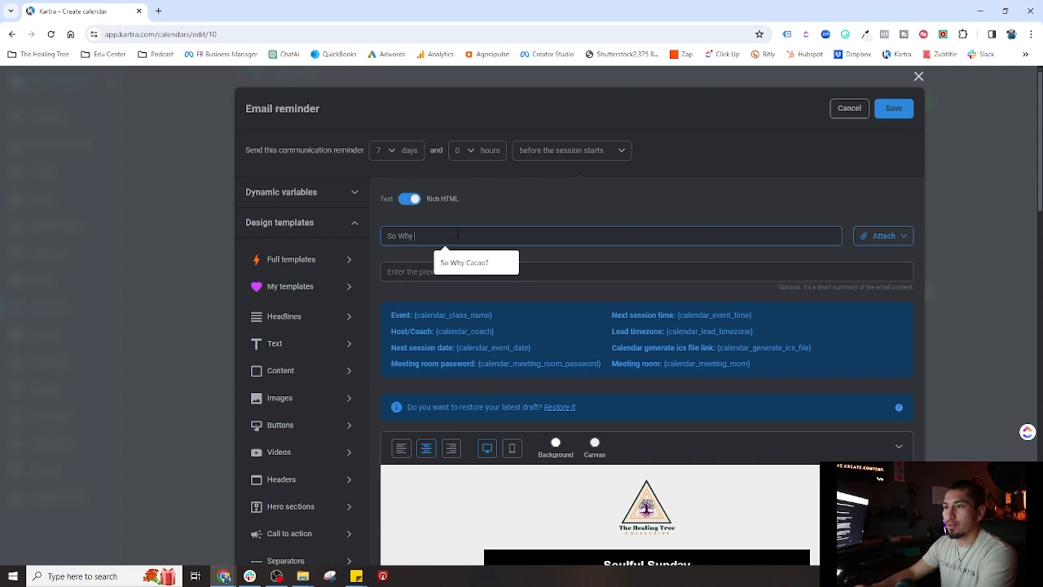
type("Soulful Sunday")
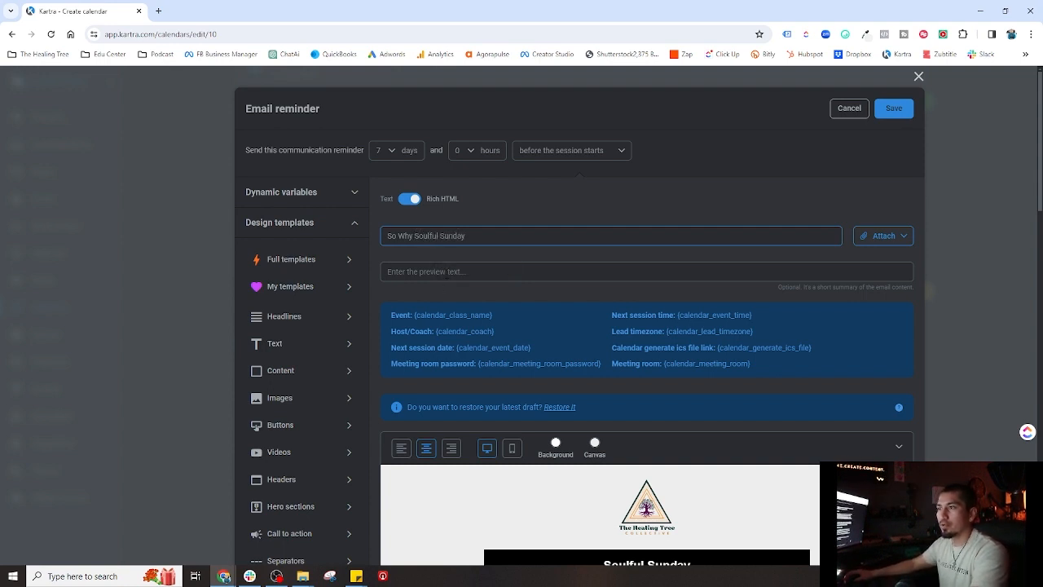
- Delete the Cacao body paragraphs from 'I'm sure you're wondering' down to the event summary
scroll(448, 264, "down", 10)
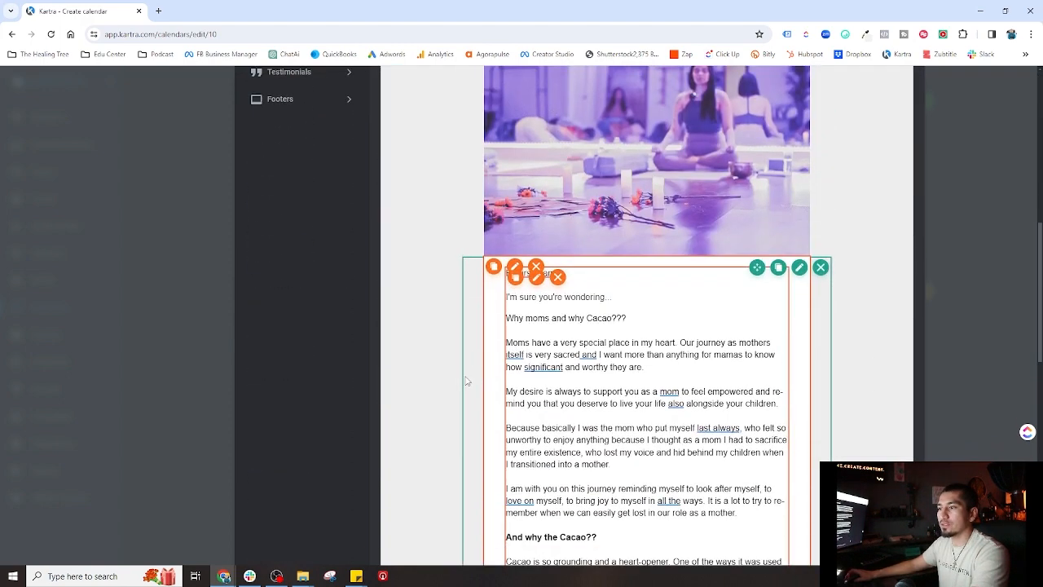
left_click(564, 237)
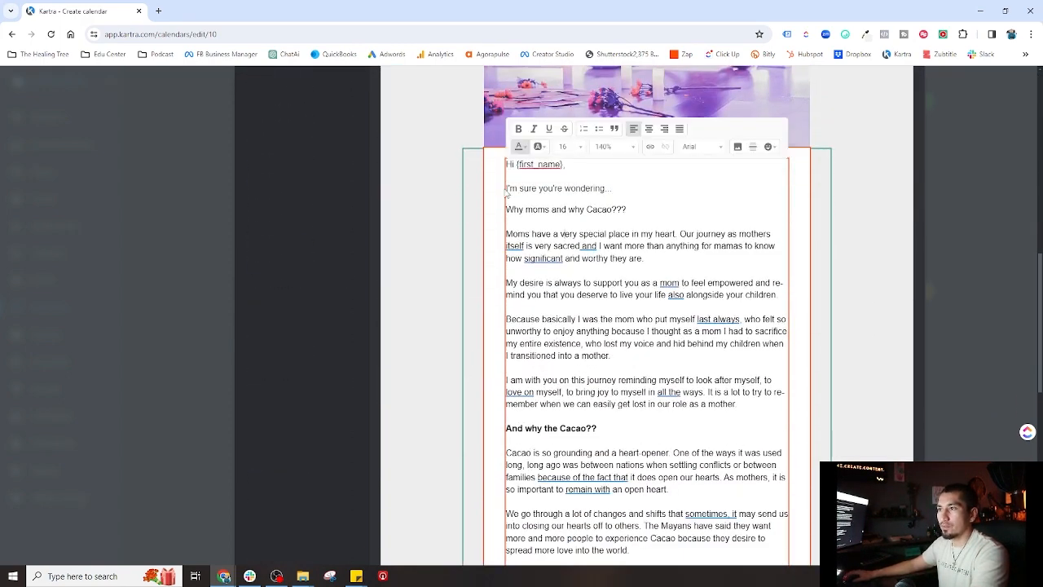
left_click_drag(506, 189, 641, 467)
scroll(742, 404, "down", 3)
scroll(742, 405, "down", 1)
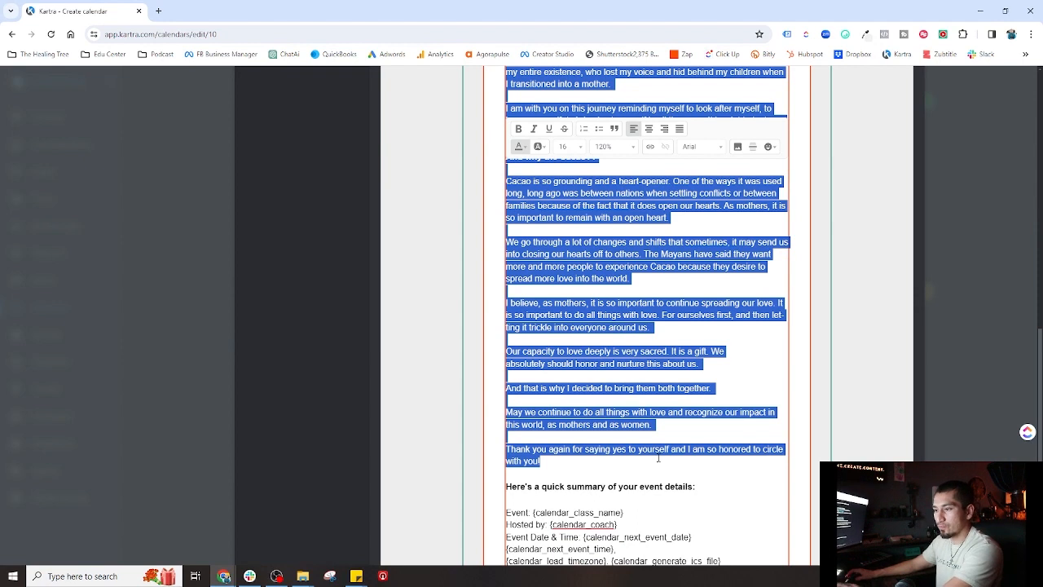
key("BackSpace")
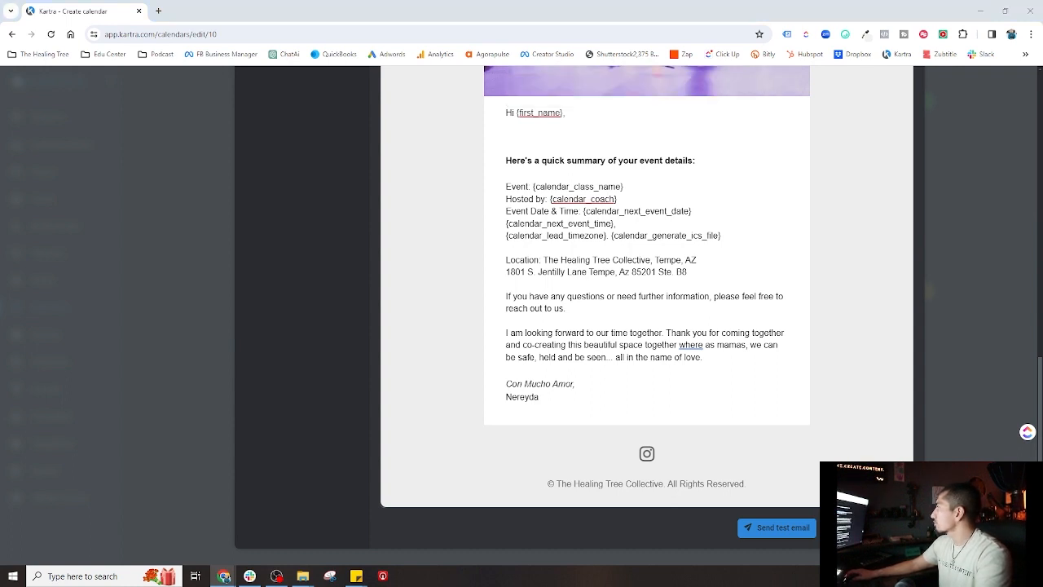
- Paste the new welcome paragraph and the Why Soulful Sunday Yoga? text below the greeting
left_click(527, 135)
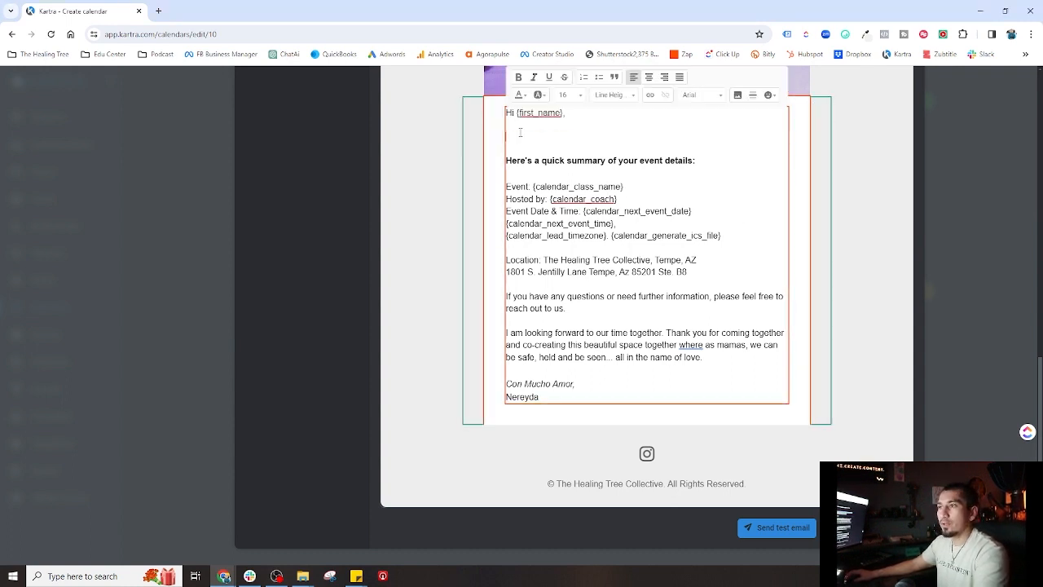
type("I'm thrilled you've decided to join us for Soulful Sunday Yoga, and I can't wait to share with you why this experience is so unique and meaningful.")
key("Return")
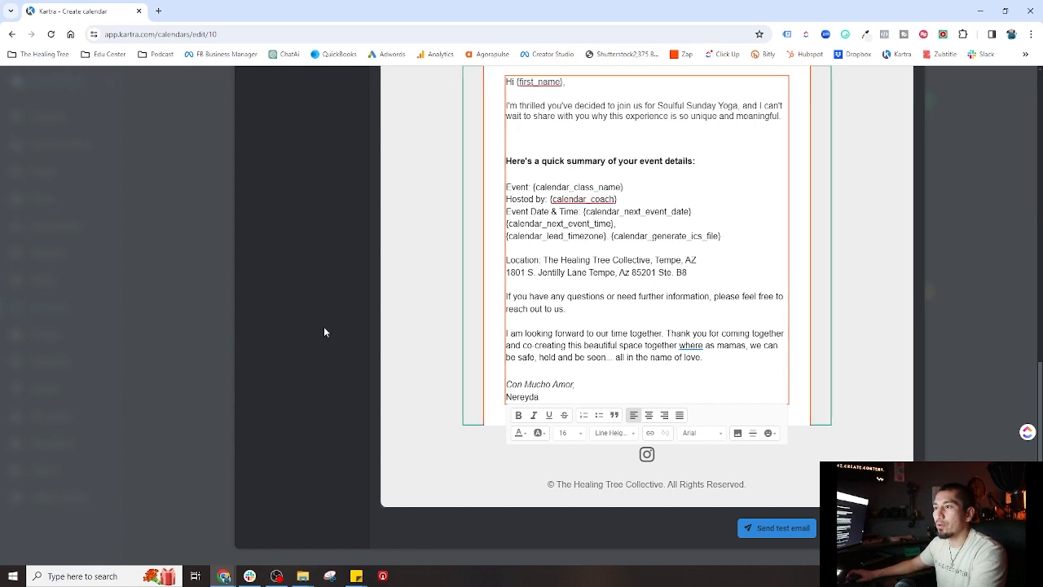
scroll(436, 332, "up", 2)
scroll(436, 331, "up", 1)
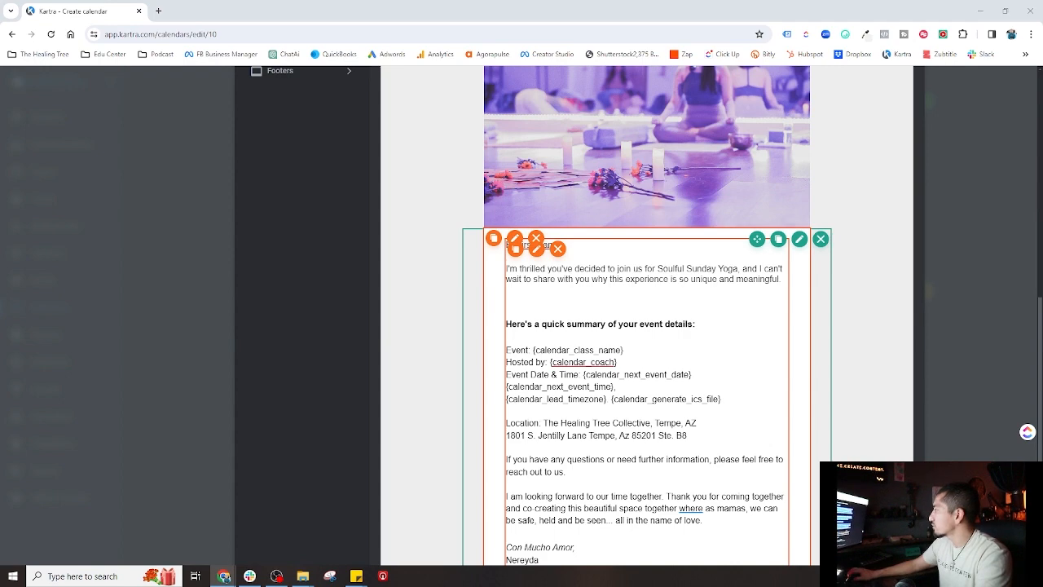
left_click(524, 302)
key("ctrl+v")
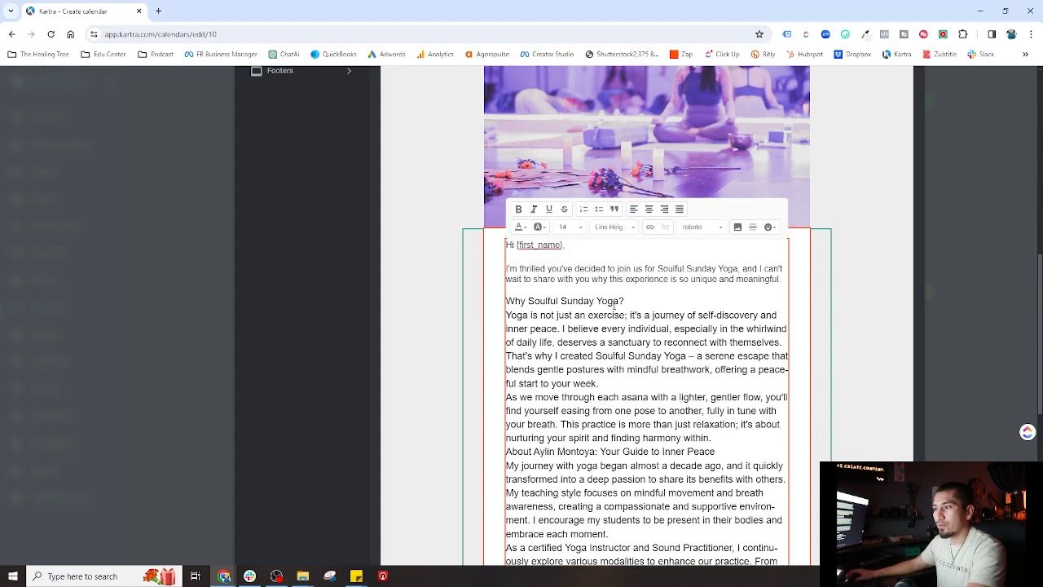
- Split the Why Soulful Sunday Yoga? section into separate paragraphs with blank lines
left_click(630, 301)
key("Return")
scroll(636, 338, "down", 1)
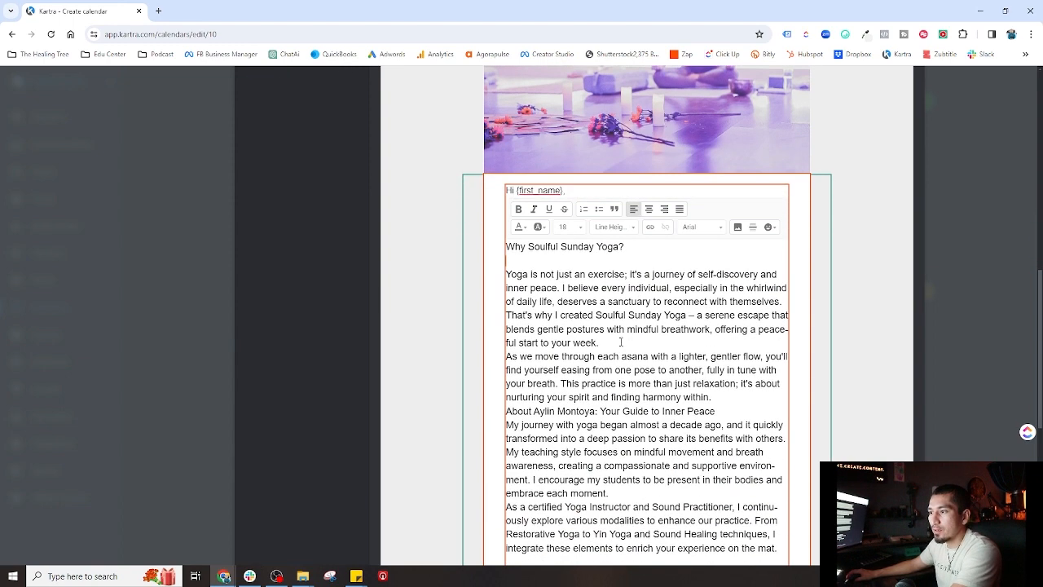
key("Return")
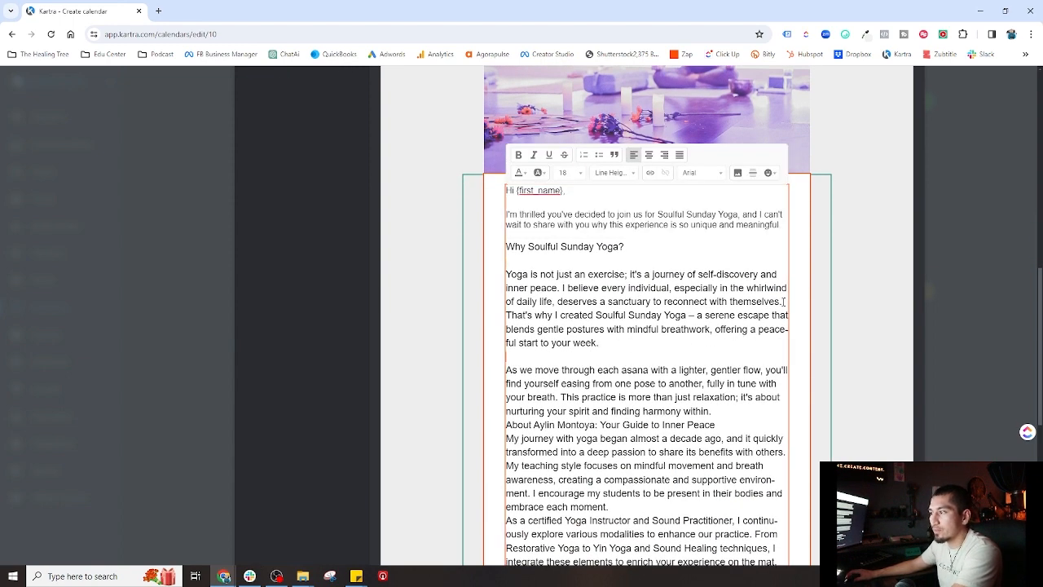
scroll(635, 332, "down", 2)
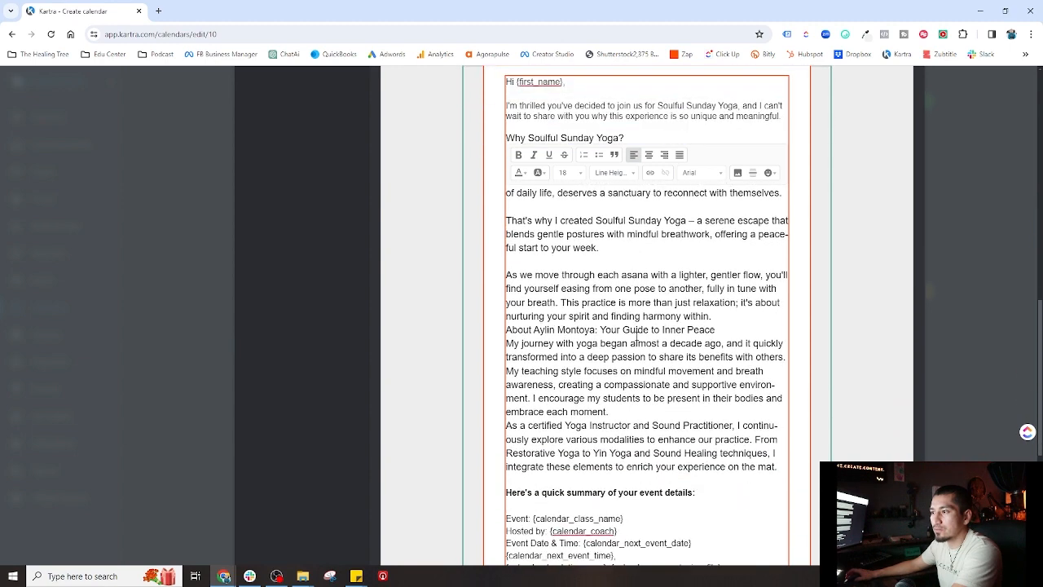
left_click(745, 316)
key("Return")
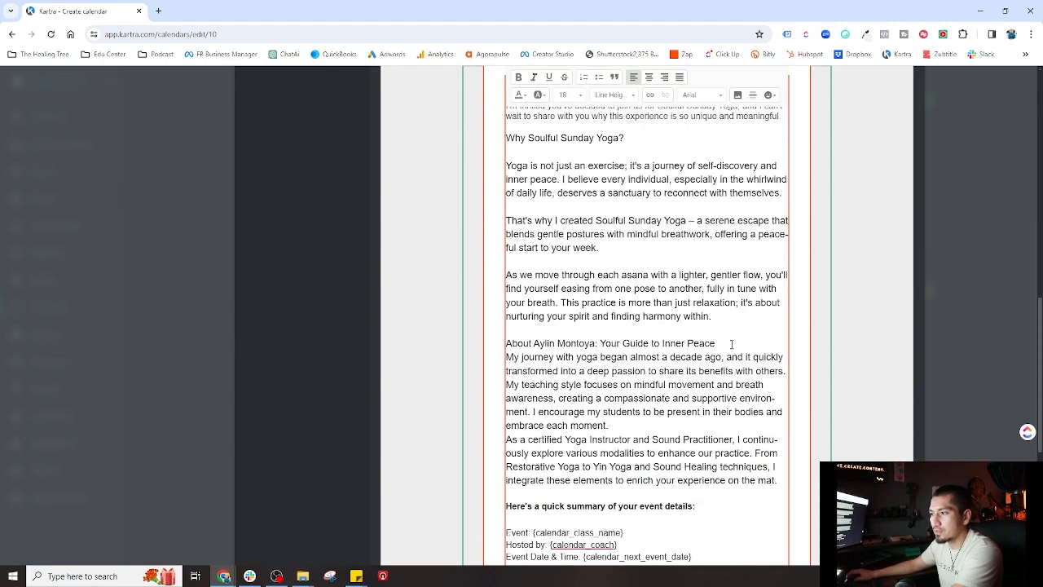
- Space the instructor bio into paragraphs, separating From Restorative Yoga and My teaching style
left_click(731, 343)
key("Return")
scroll(624, 405, "down", 1)
key("Return")
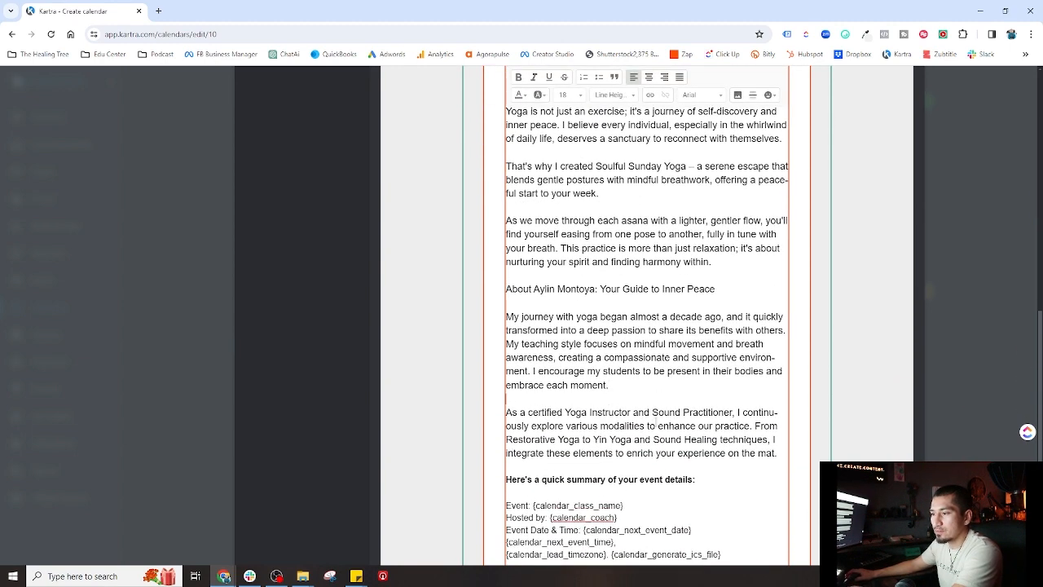
left_click(755, 425)
key("Return")
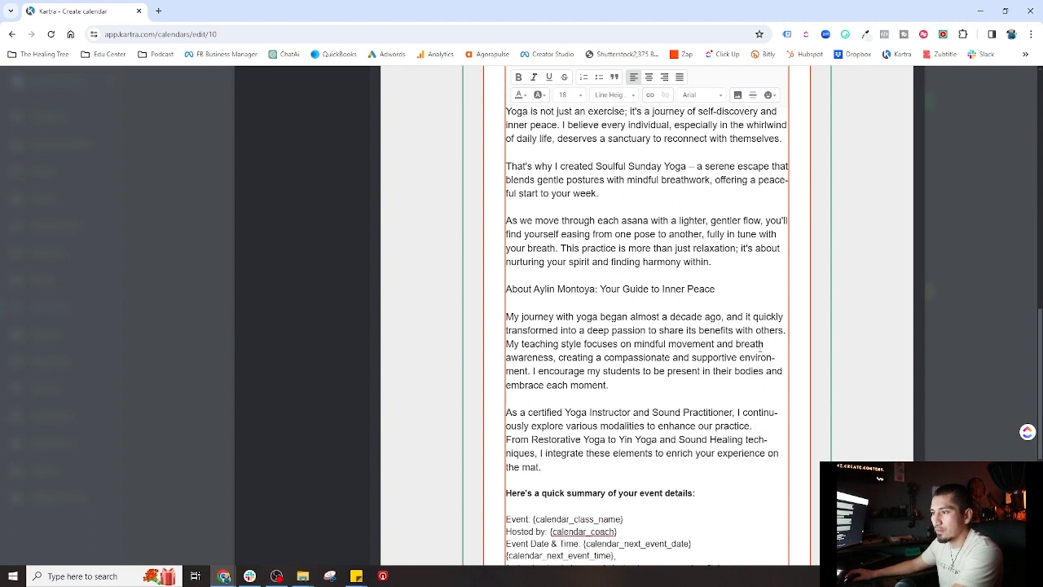
left_click(507, 344)
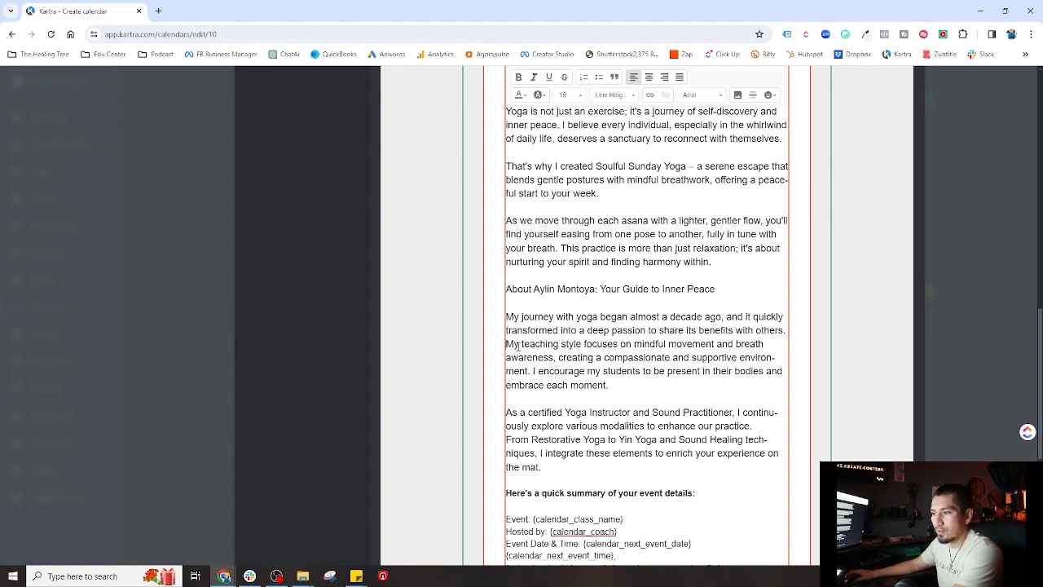
key("Return")
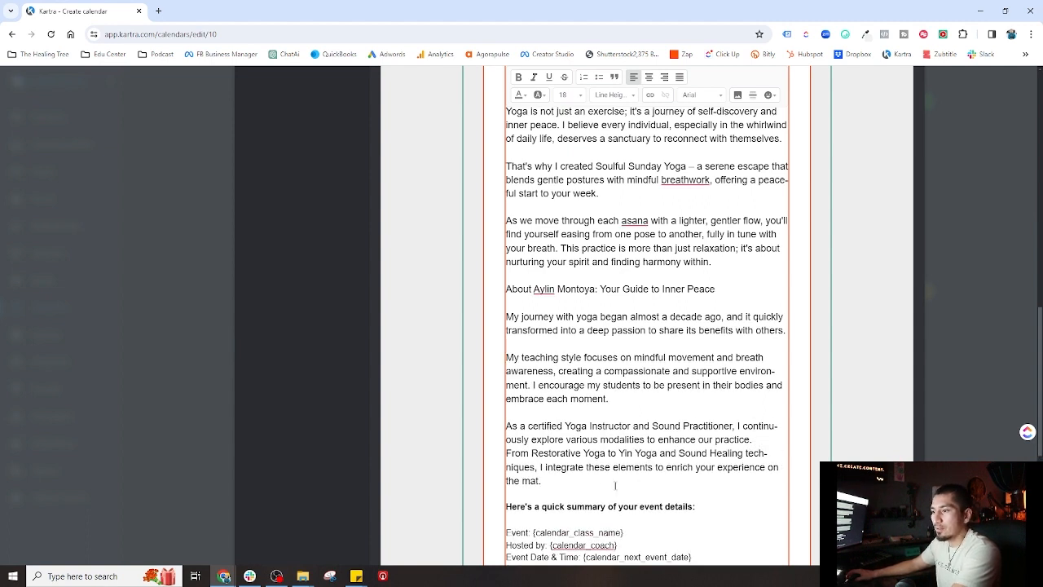
key("shift+Up")
key("shift+Up")
key("shift+Up")
key("shift+Up")
key("shift+Up")
key("shift+Up")
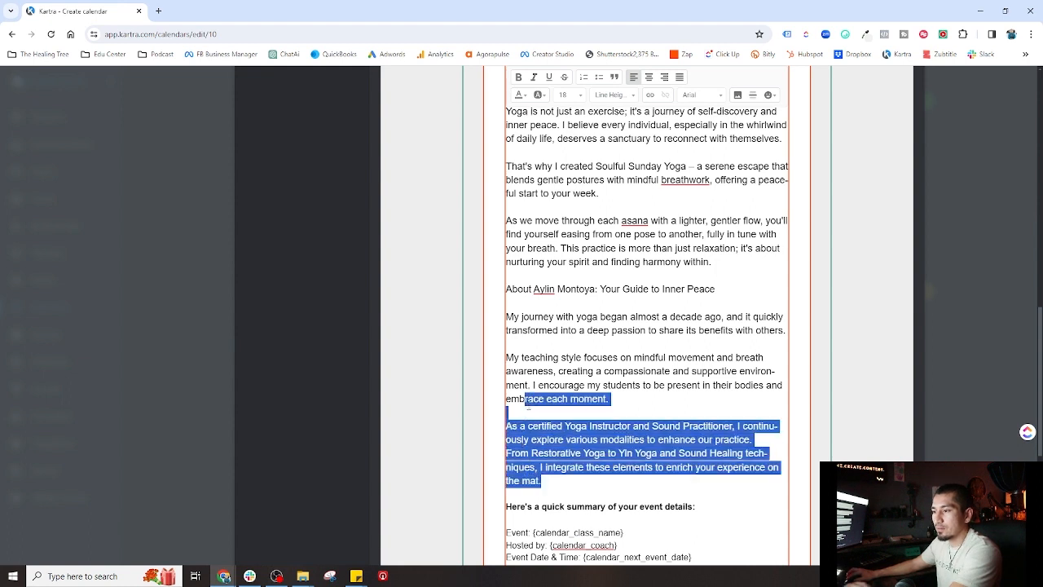
left_click(741, 425)
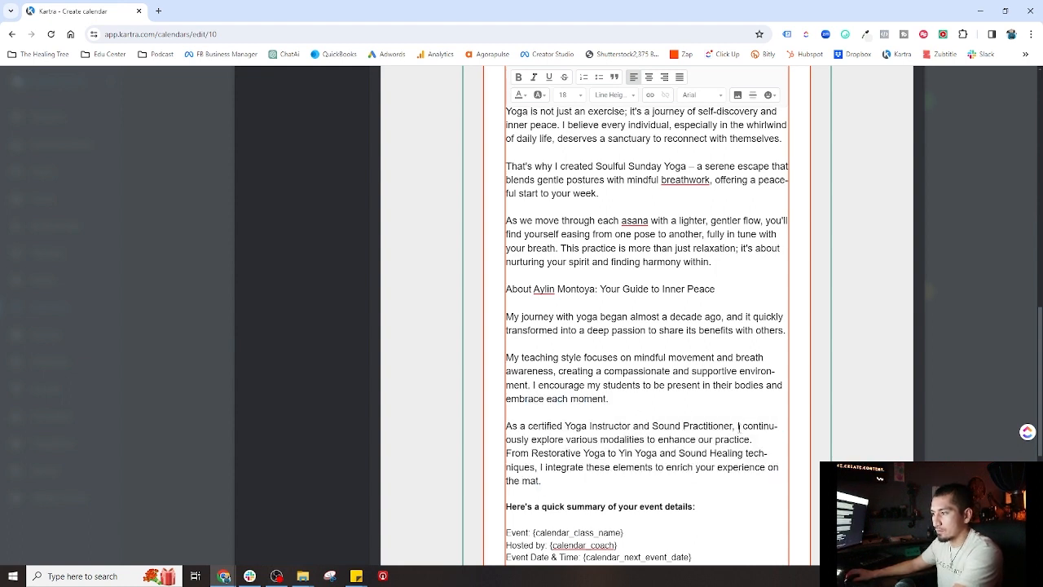
key("Return")
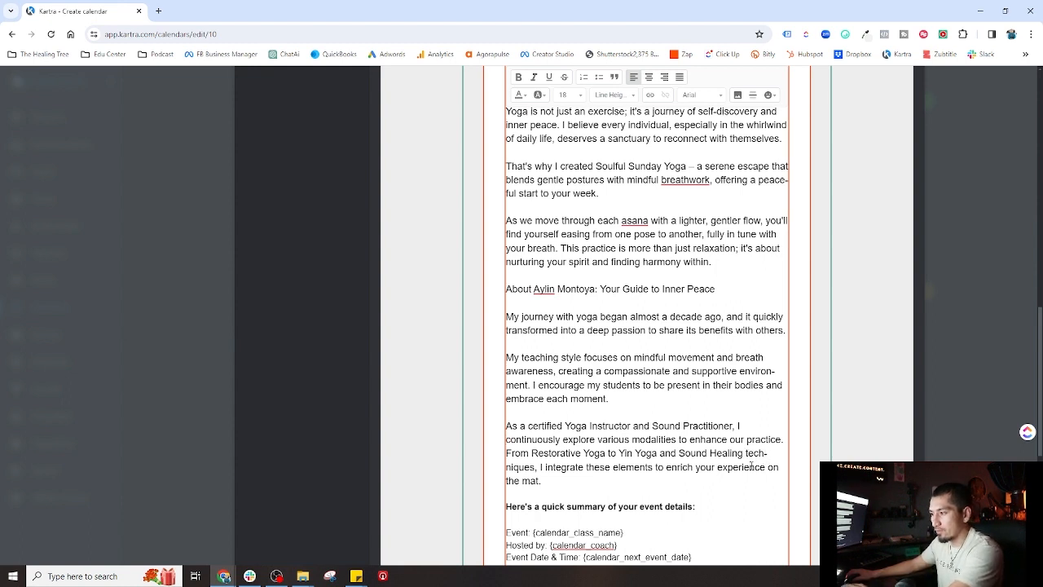
- Remove the stray hyphens in 'techniques' and 'peaceful' and set the new text to size 16
key("BackSpace")
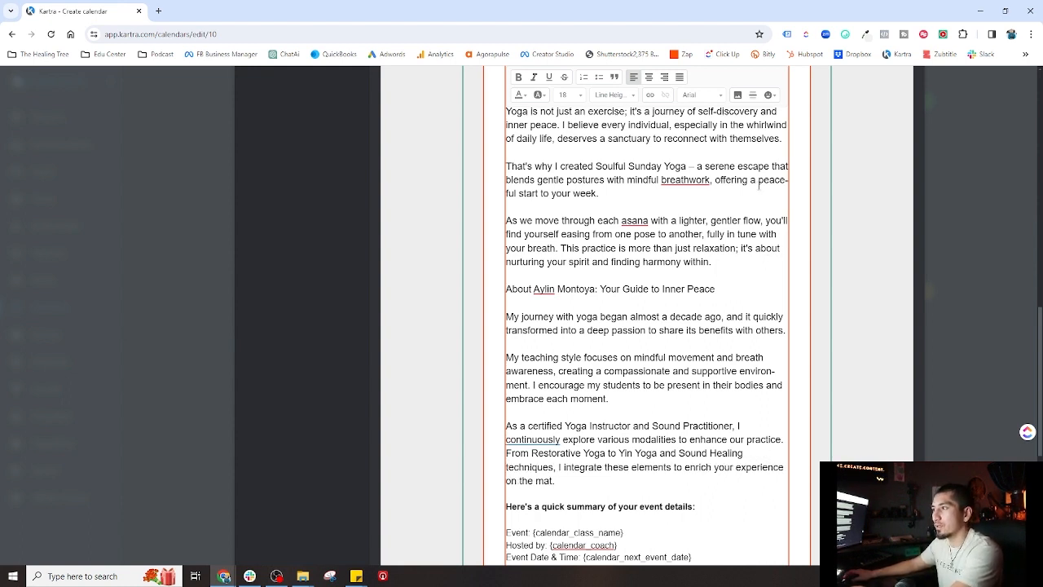
key("BackSpace")
scroll(736, 237, "up", 2)
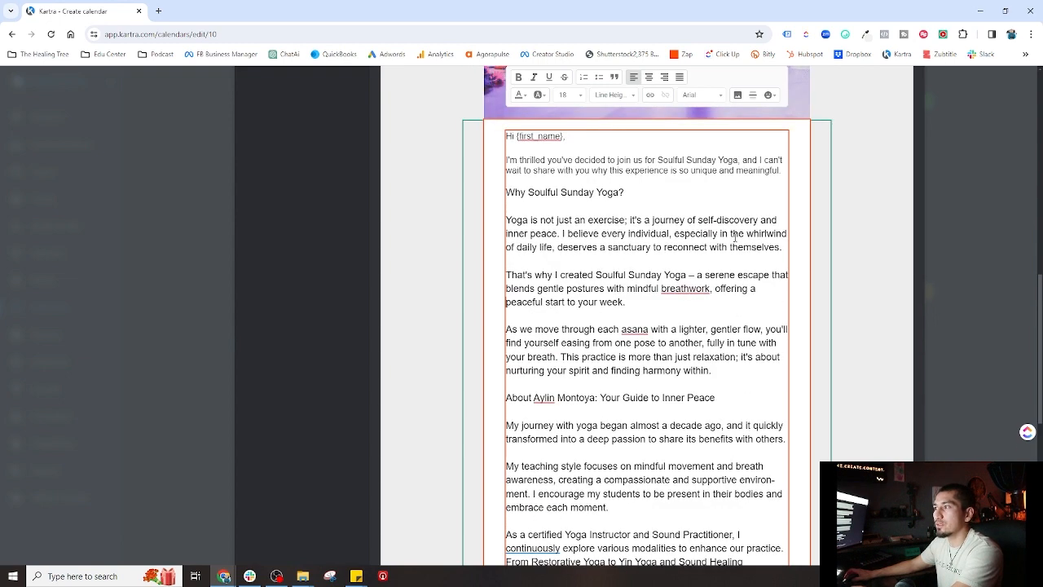
scroll(646, 262, "down", 3)
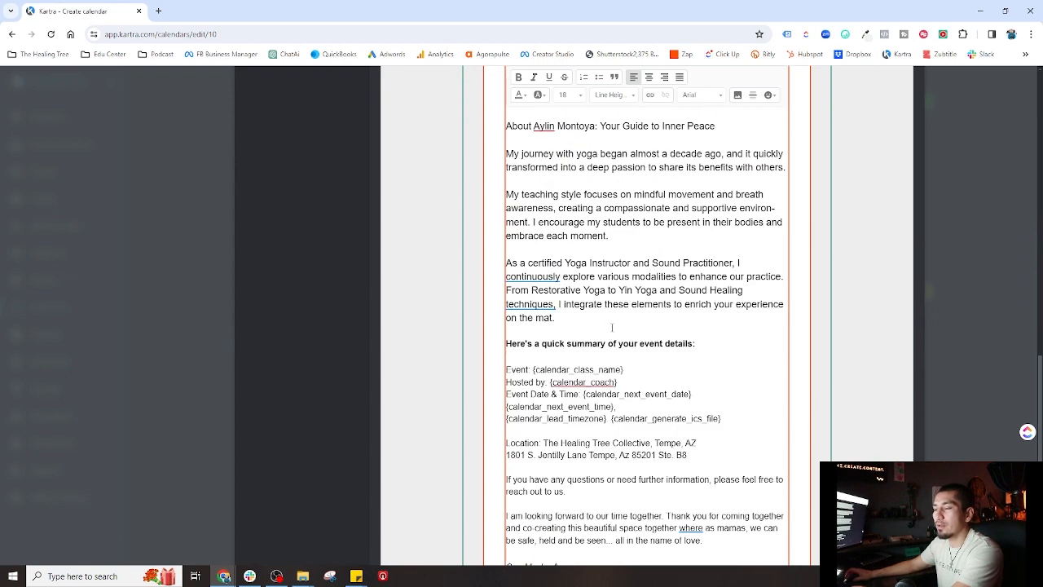
left_click_drag(569, 322, 505, 301)
left_click(577, 96)
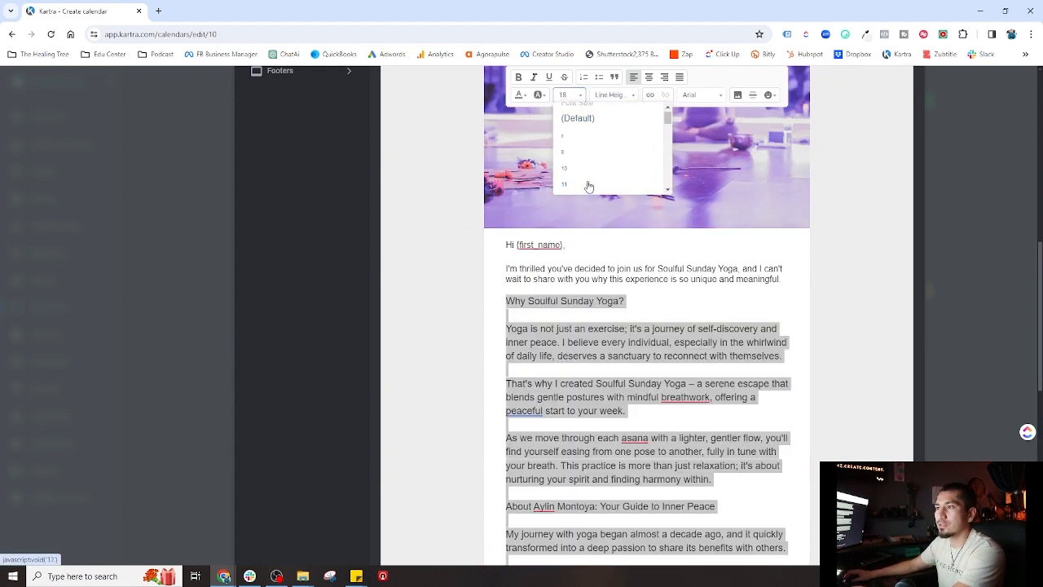
left_click(568, 187)
left_click(642, 312)
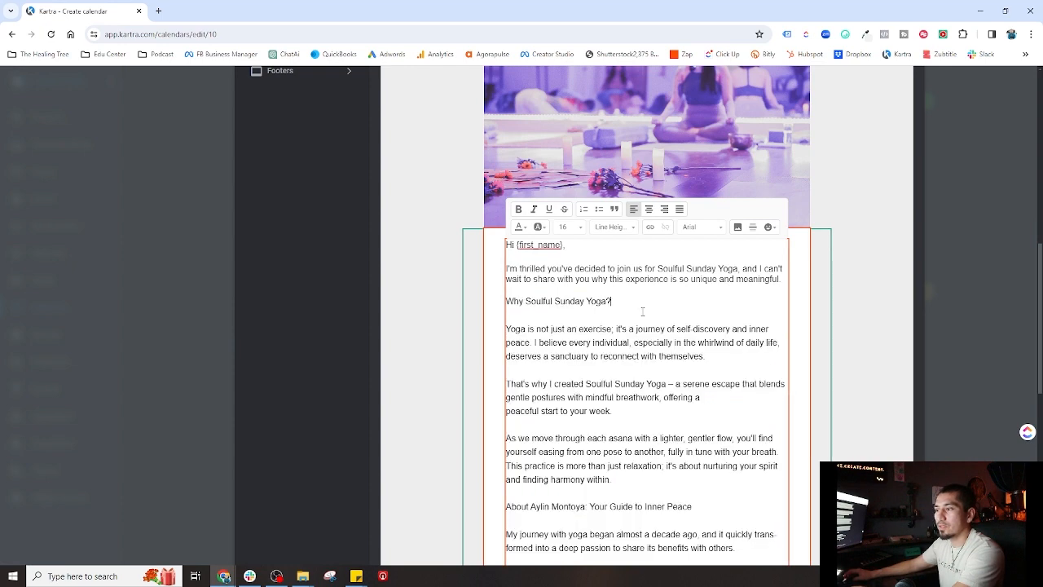
- Bold the Why Soulful Sunday Yoga? and instructor-bio headings
left_click_drag(631, 296, 506, 301)
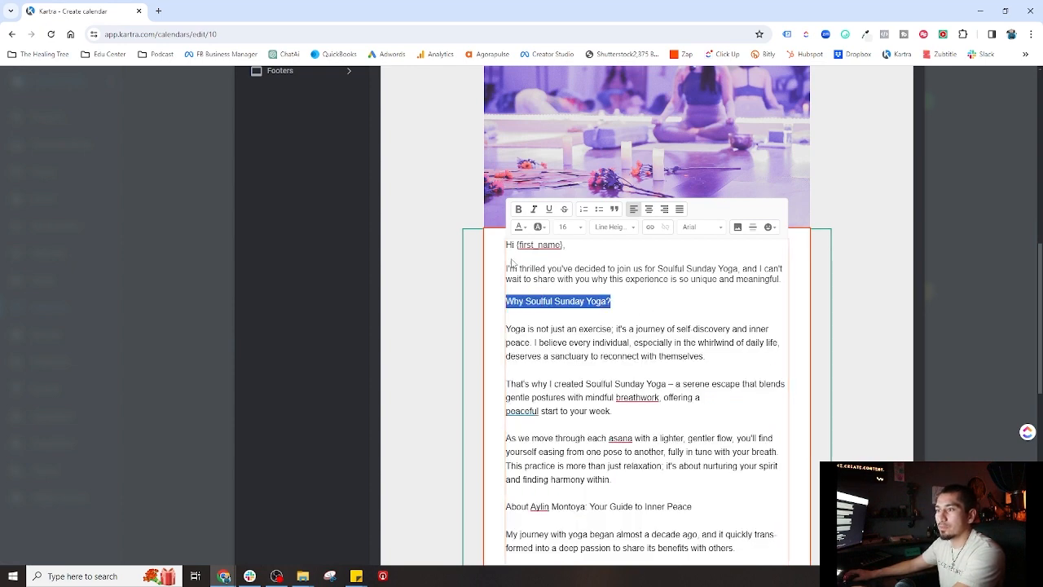
left_click(519, 208)
left_click(676, 332)
scroll(661, 346, "down", 2)
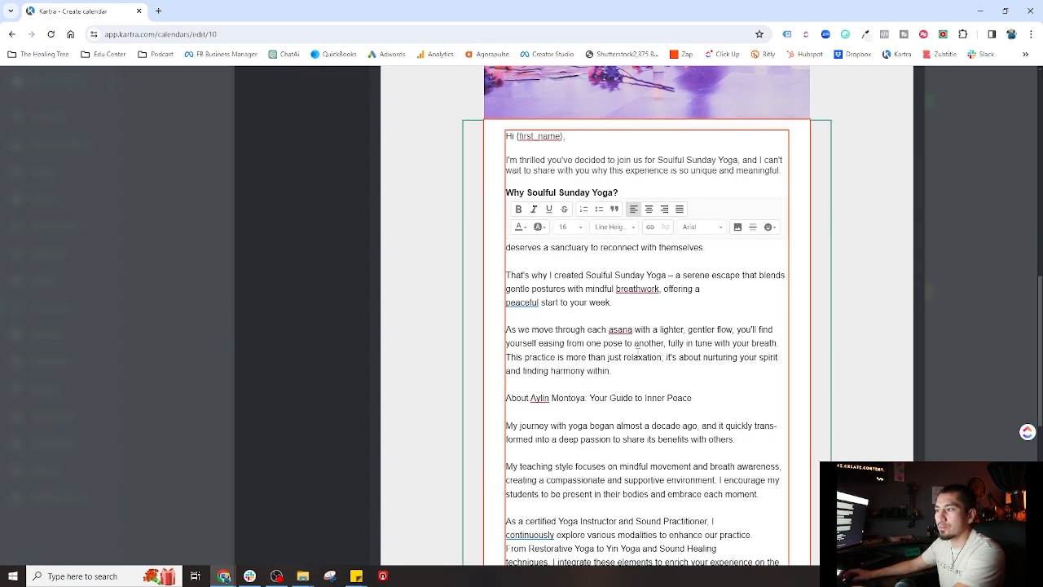
scroll(660, 350, "down", 1)
left_click_drag(722, 343, 504, 343)
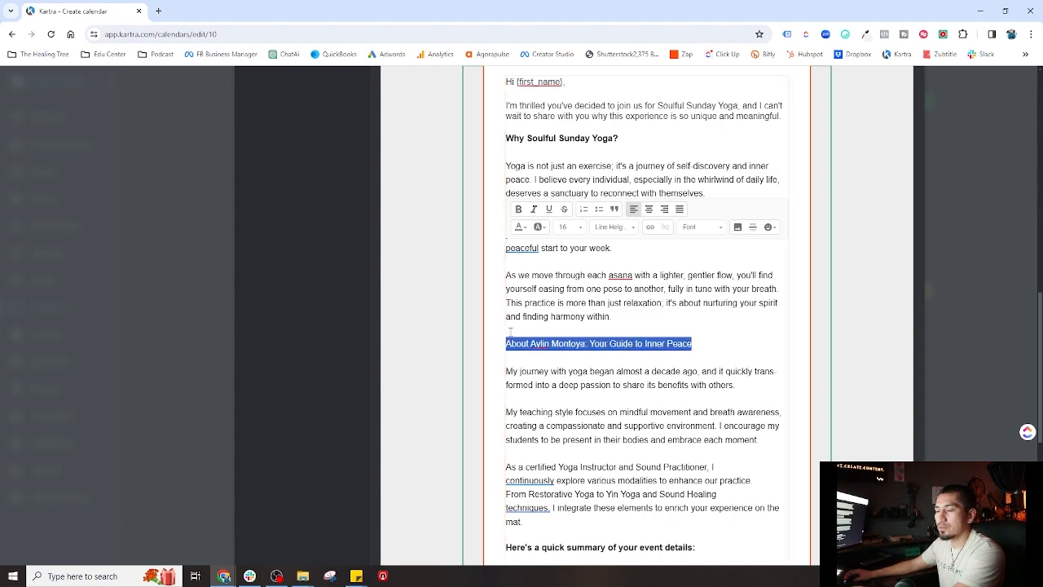
left_click(518, 209)
left_click(702, 320)
scroll(657, 350, "down", 2)
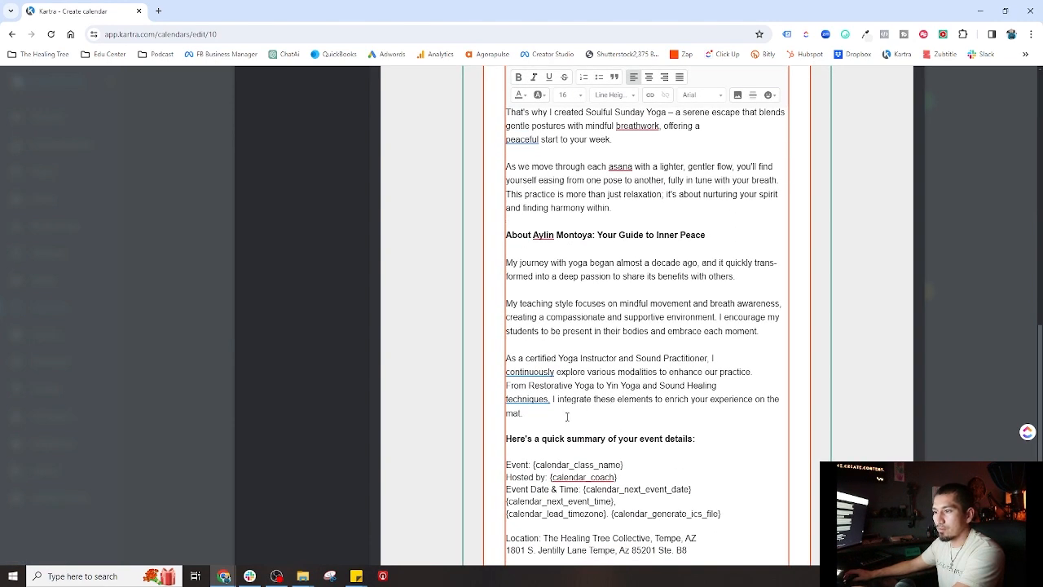
scroll(572, 407, "down", 4)
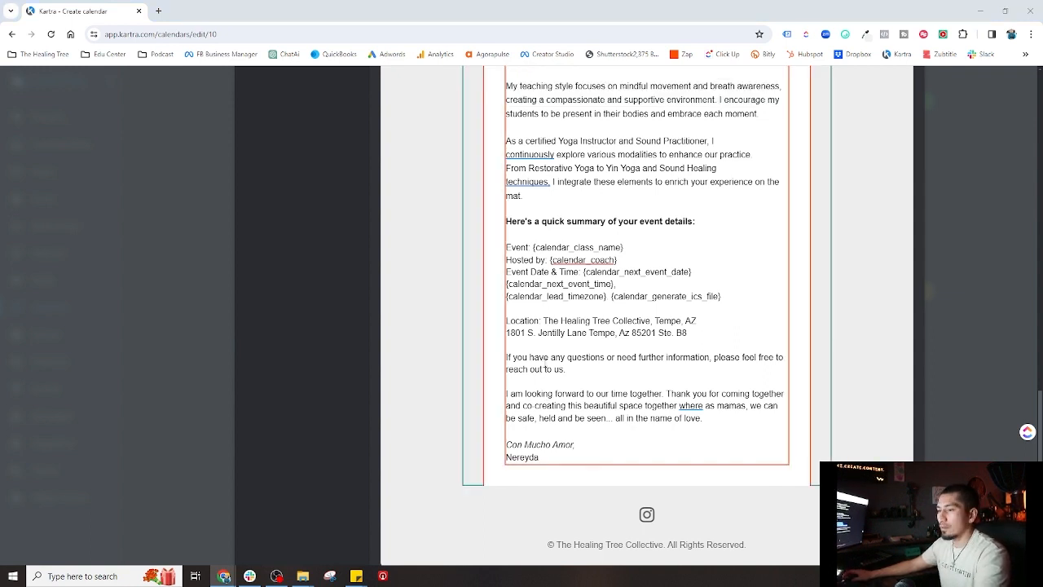
- Replace the closing paragraphs with a bulleted Preparing for the Class list under a bold heading
left_click_drag(681, 428, 506, 359)
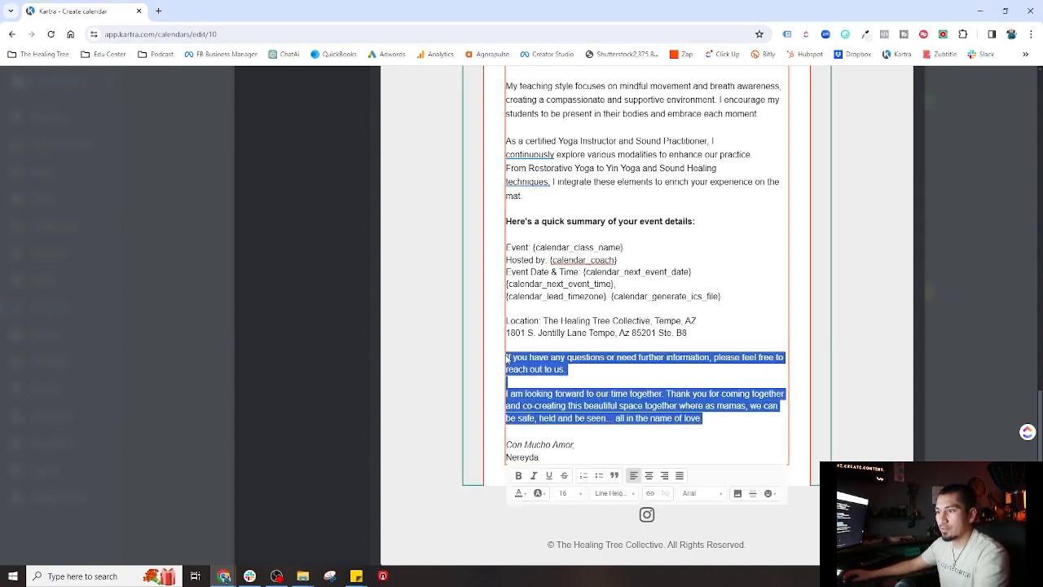
type("Preparing for the Class:  Wear comfortable attire for ease of movement. Bring a yoga mat, water bottle, and an open heart. Arrive with an intention to unwind and reconnect with your inner self.")
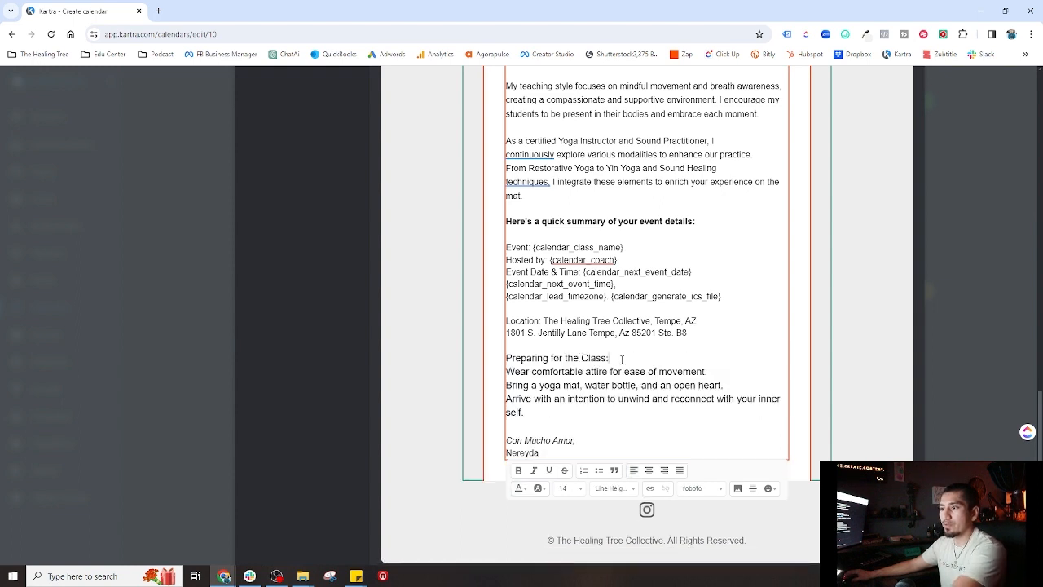
left_click_drag(543, 427, 507, 383)
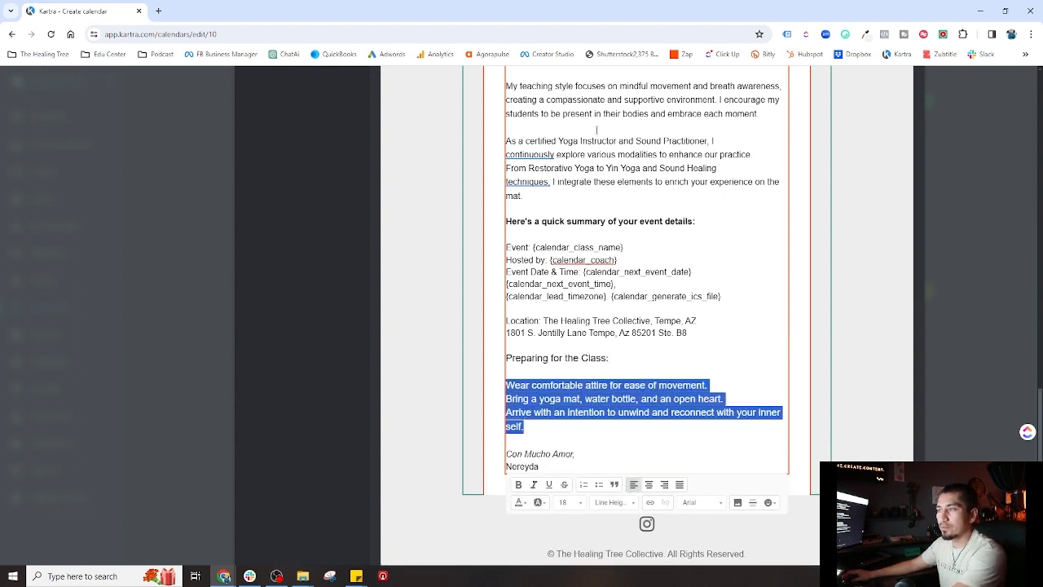
left_click(599, 484)
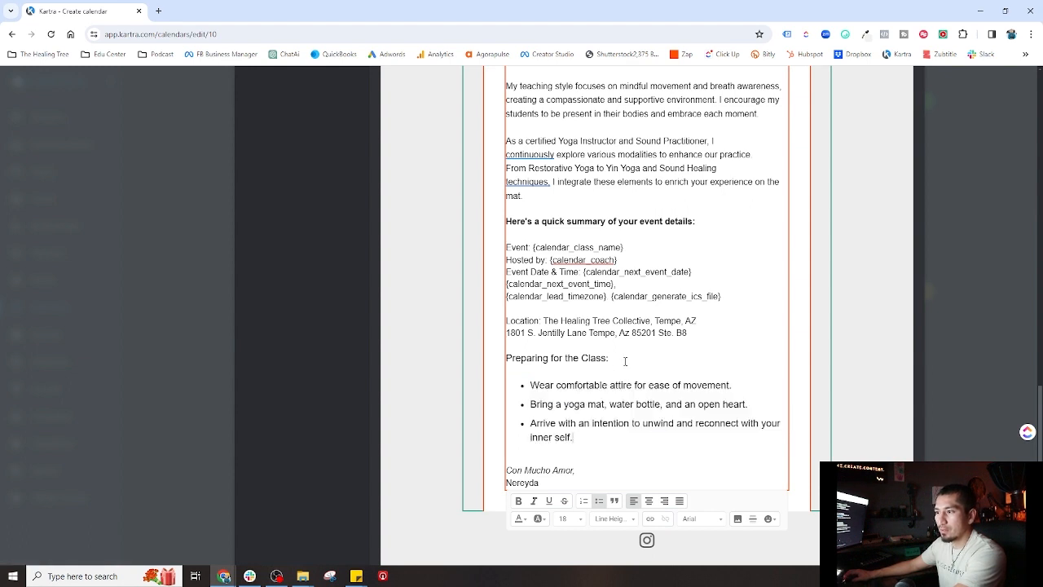
left_click_drag(625, 361, 505, 359)
key("ctrl+b")
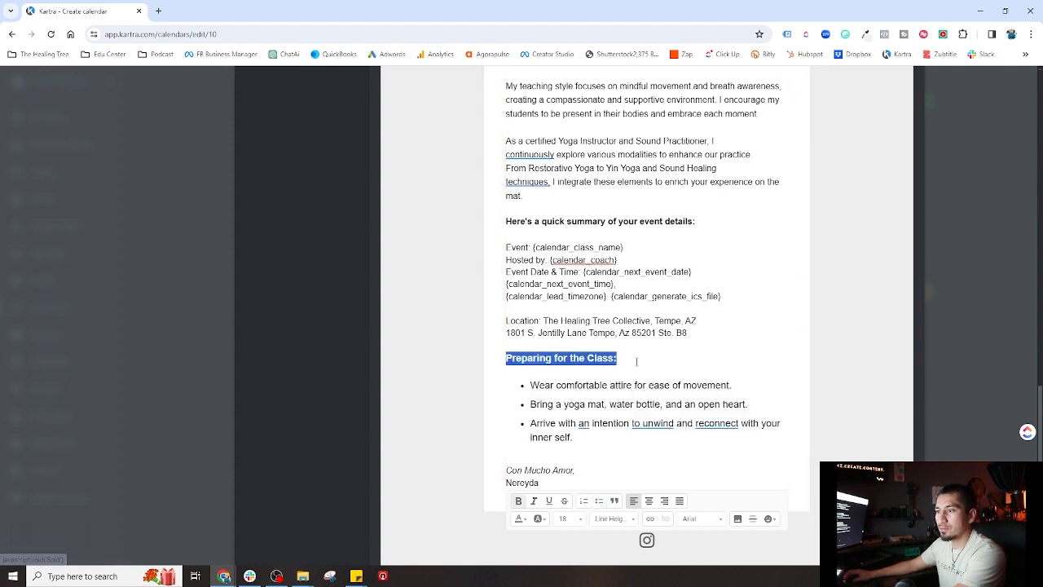
left_click(599, 458)
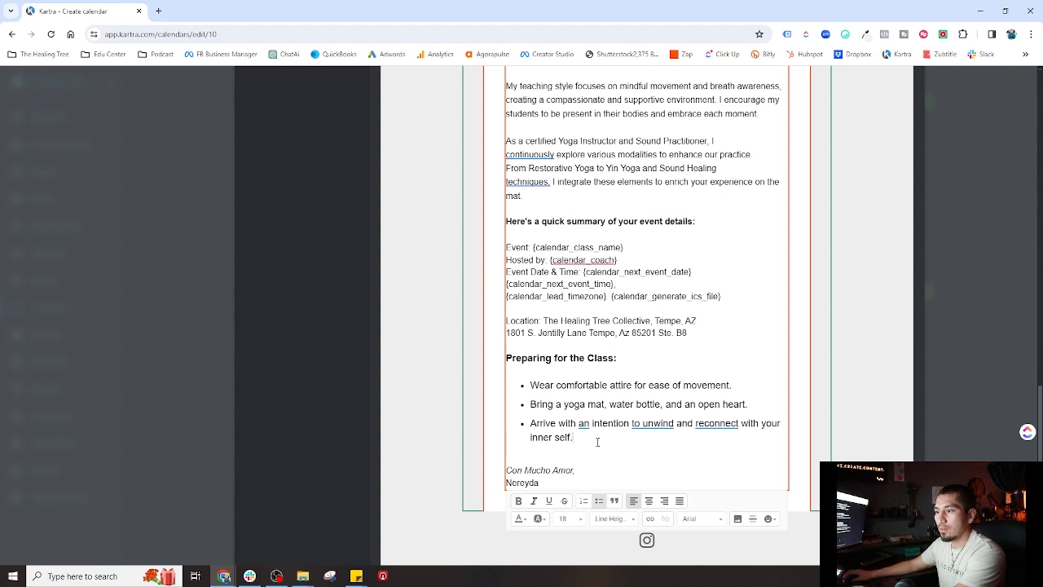
key("Return")
key("Return")
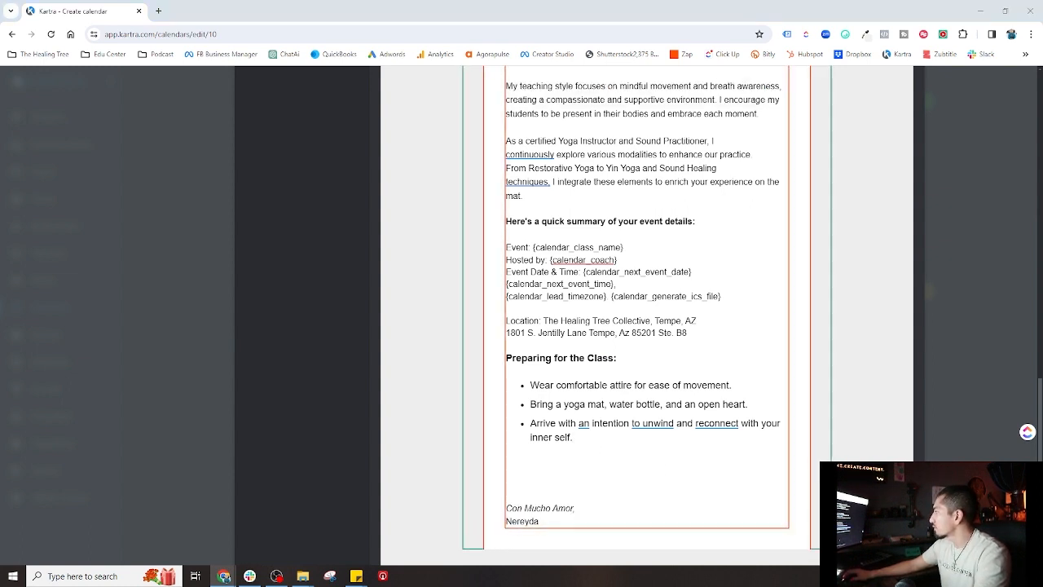
- Set the closing paragraphs and sign-off to font size 16
left_click_drag(561, 411, 515, 218)
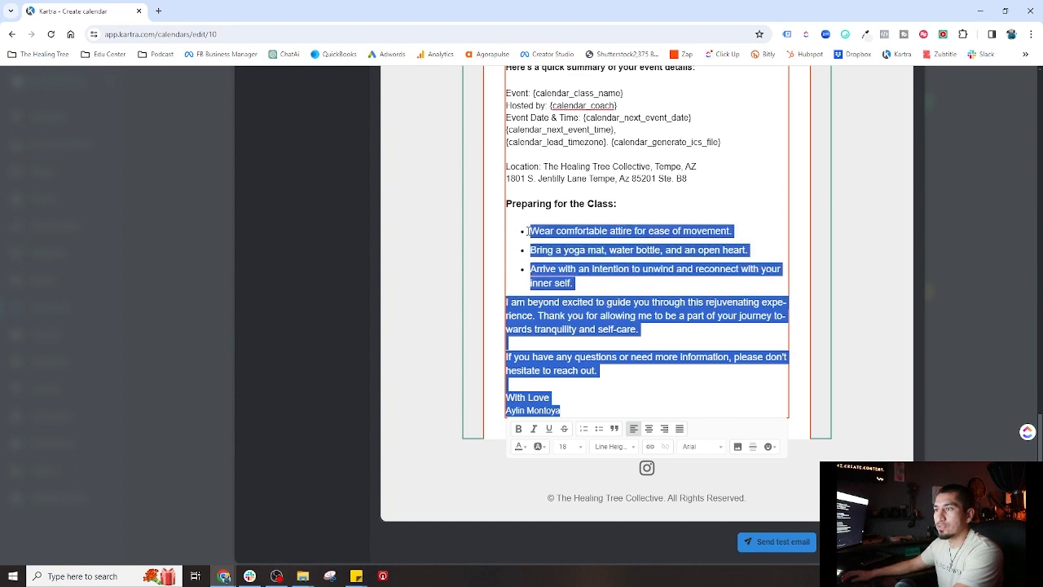
left_click(506, 303)
left_click_drag(506, 303, 561, 411)
left_click(569, 446)
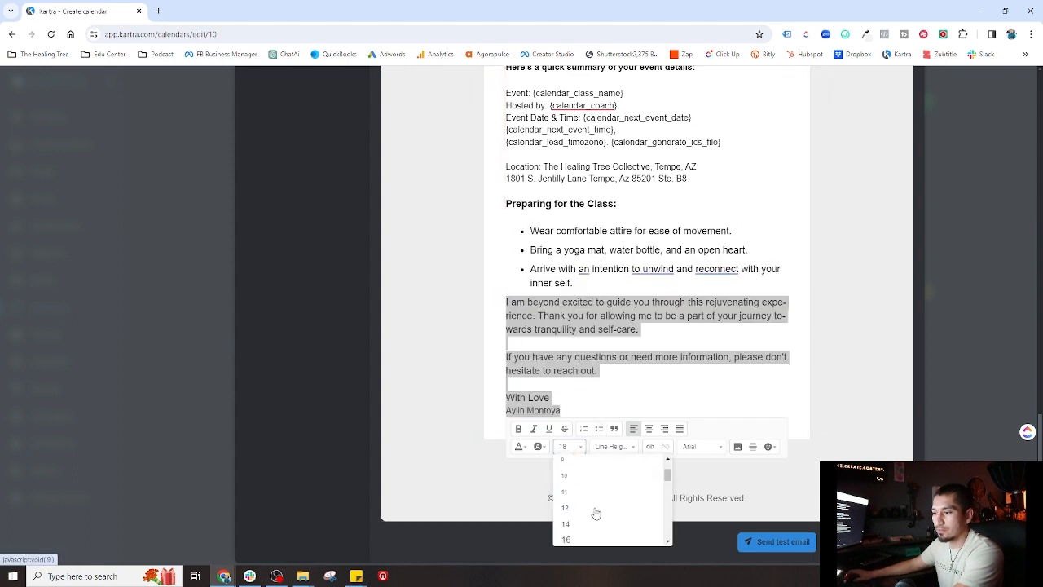
left_click(568, 540)
left_click(550, 397)
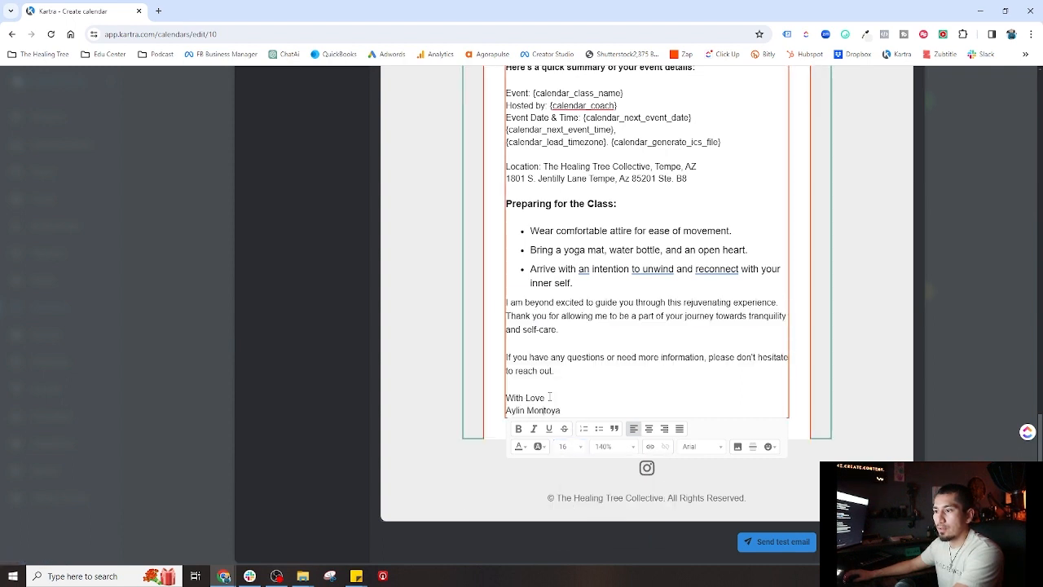
- Italicize the 'With Love' sign-off
left_click_drag(546, 398, 505, 398)
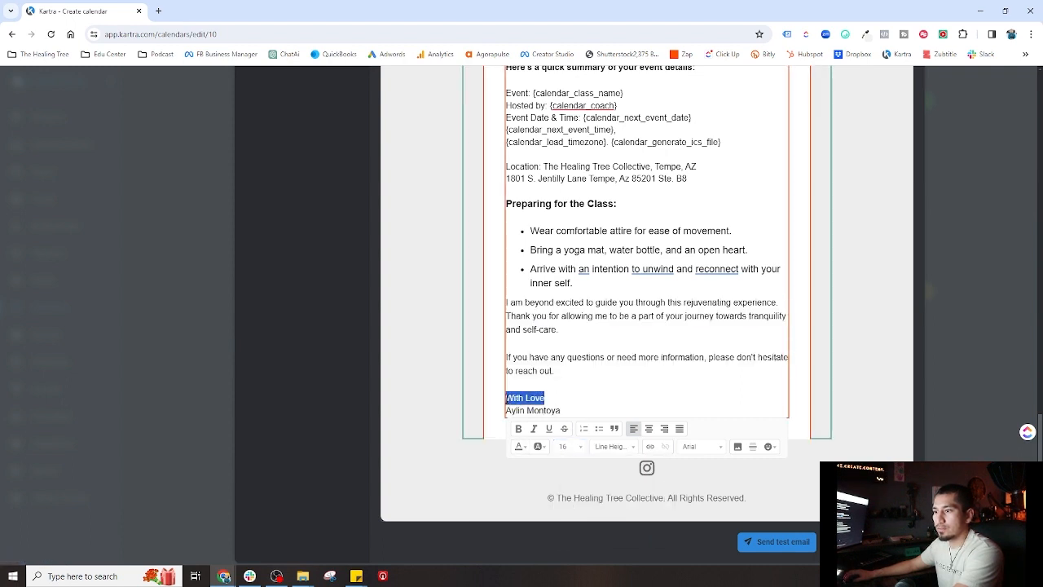
left_click(533, 430)
left_click(559, 398)
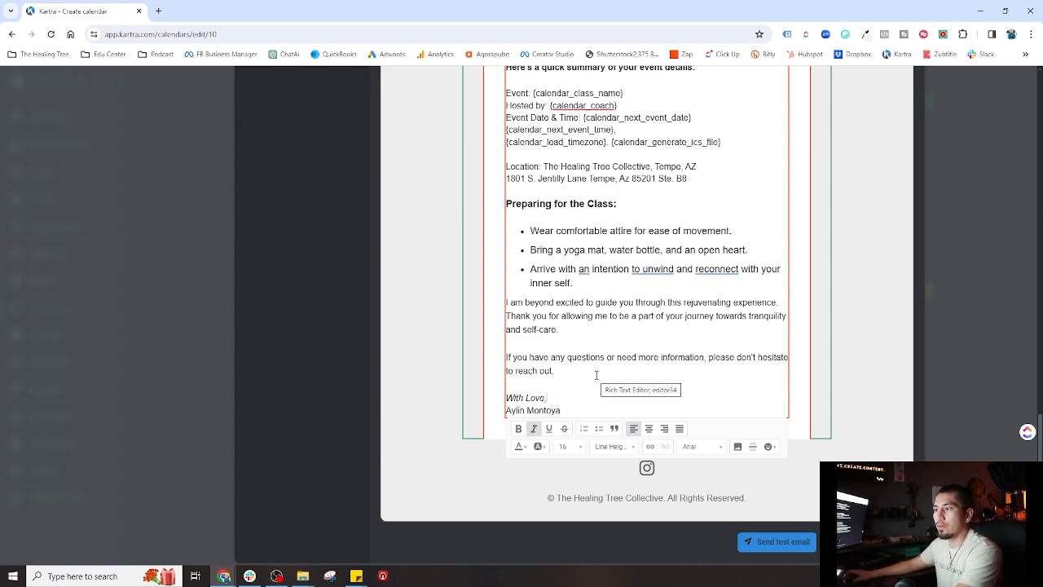
scroll(596, 374, "up", 4)
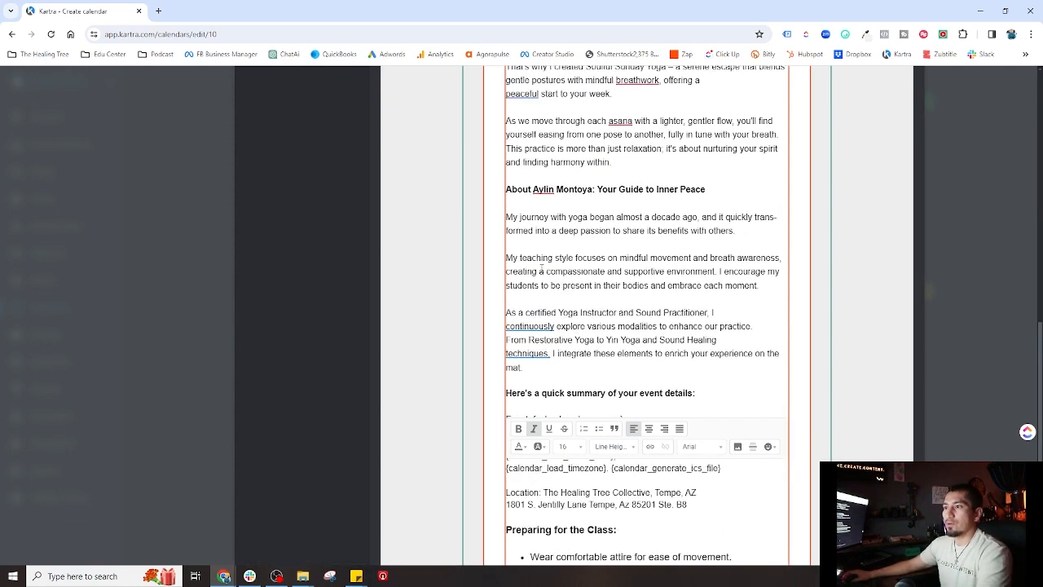
- Use the 'That's why I created Soulful Sunday Yoga…' sentence, trimmed with an ellipsis, as preview text
scroll(576, 325, "up", 3)
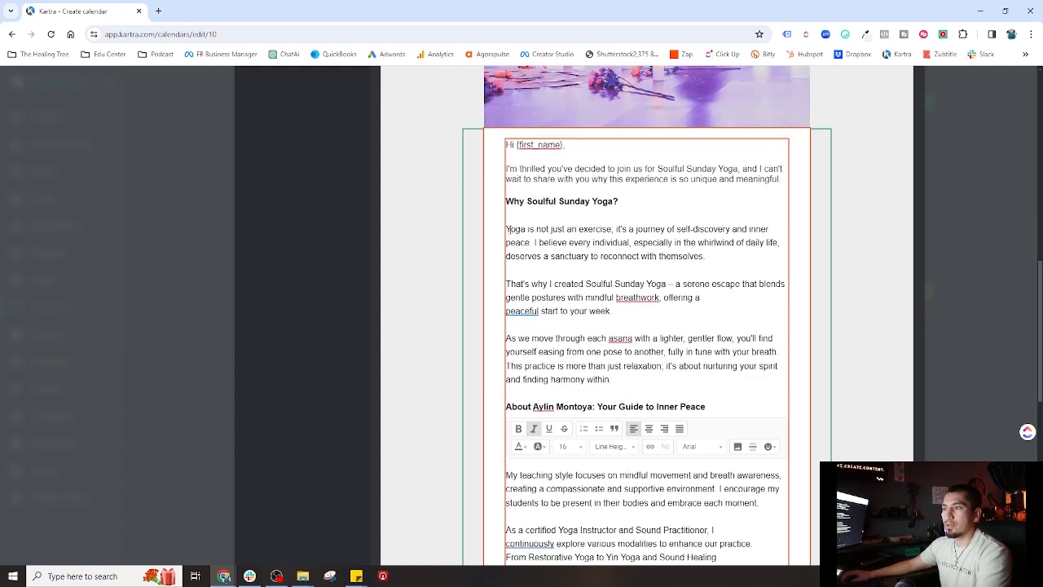
left_click_drag(506, 228, 756, 259)
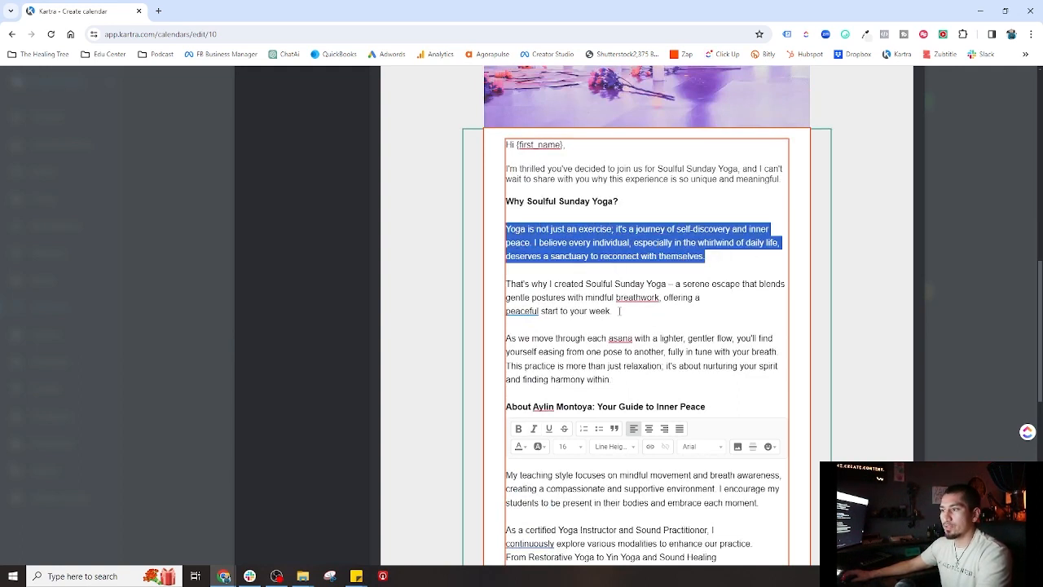
left_click_drag(507, 284, 655, 313)
scroll(528, 360, "up", 8)
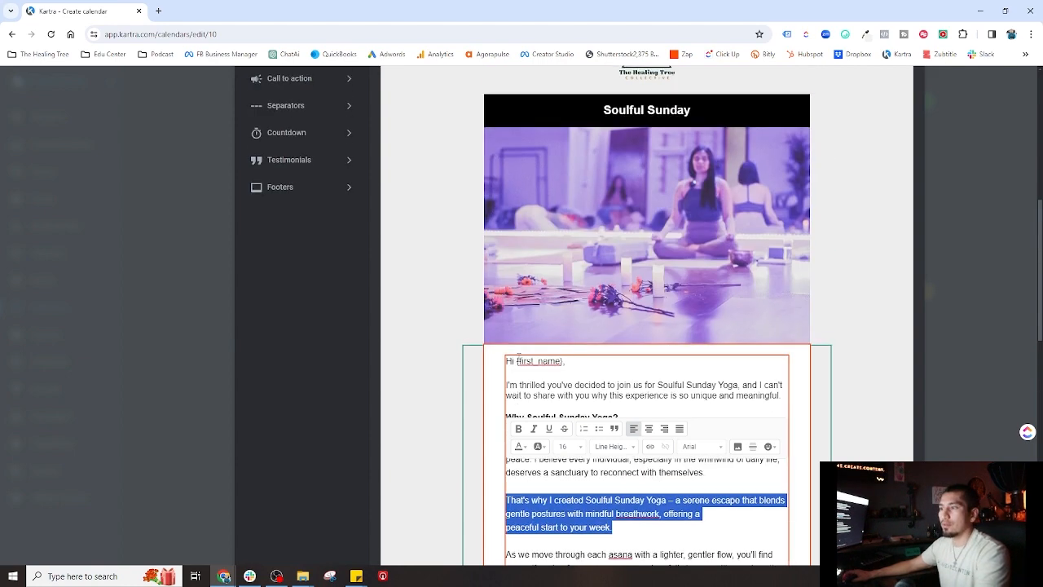
left_click(415, 273)
type("That's why I created Soulful Sunday Yoga – a serene escape that blends gentle po")
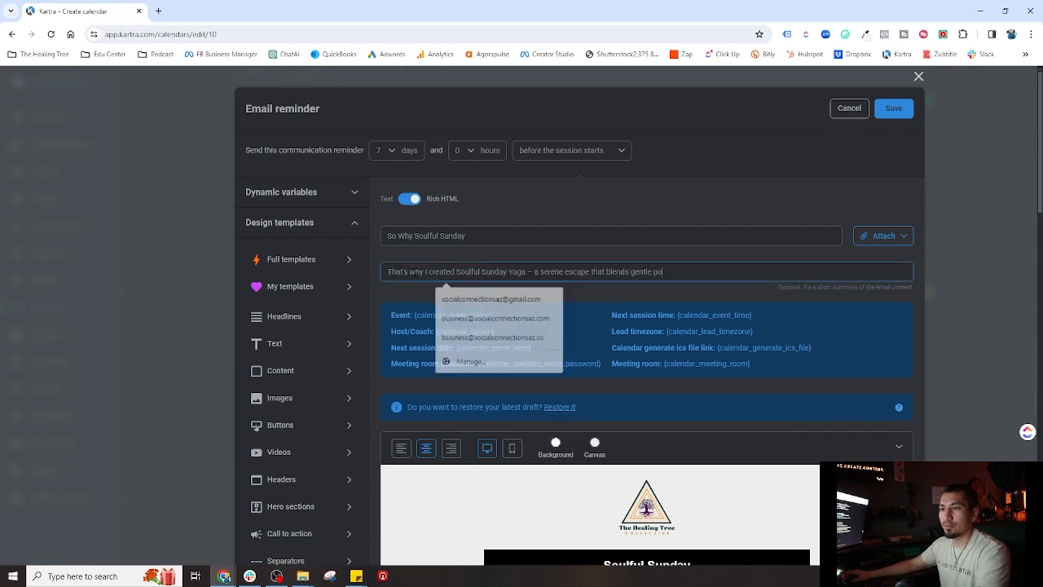
key("BackSpace")
key("BackSpace")
key("BackSpace")
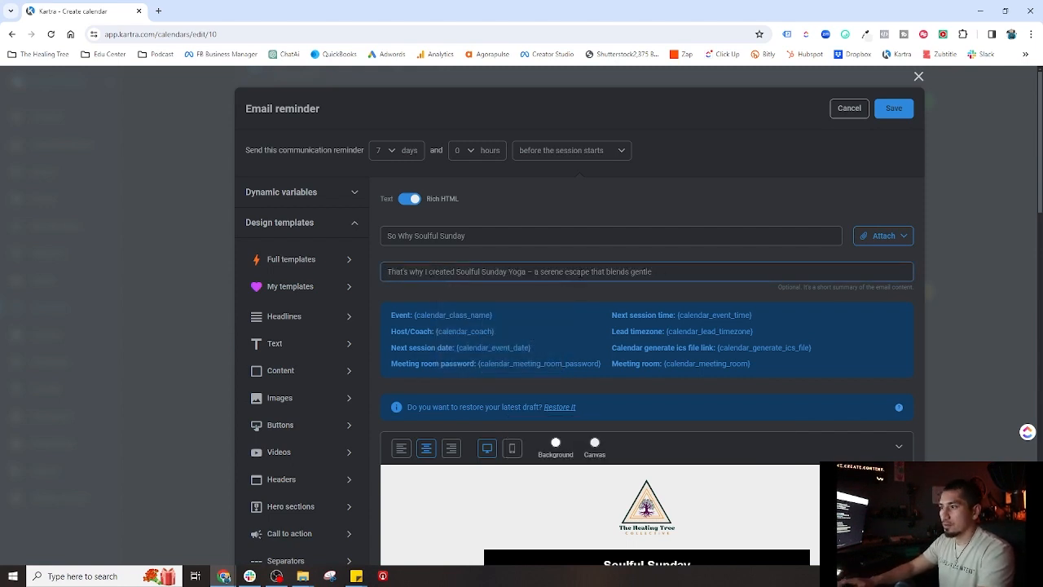
type("...")
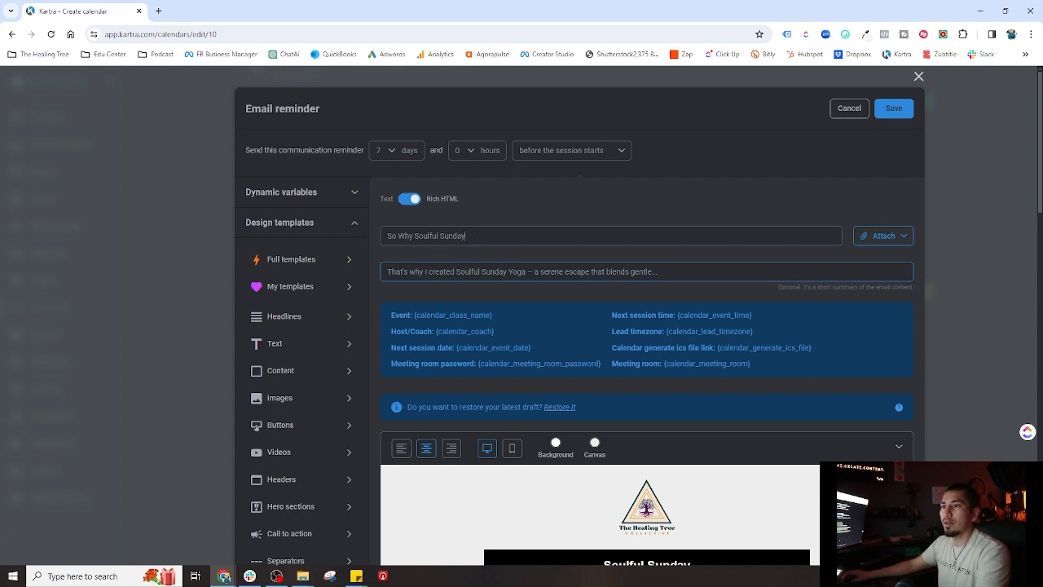
- Change the subject to 'So Why Soulful Sunday??'
left_click(479, 235)
type("??")
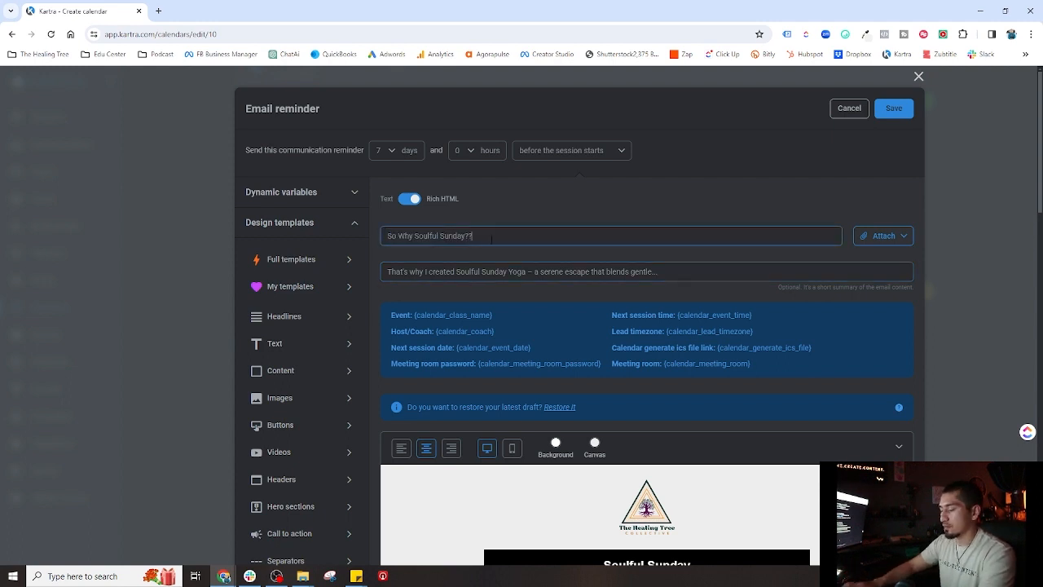
left_click_drag(489, 236, 385, 235)
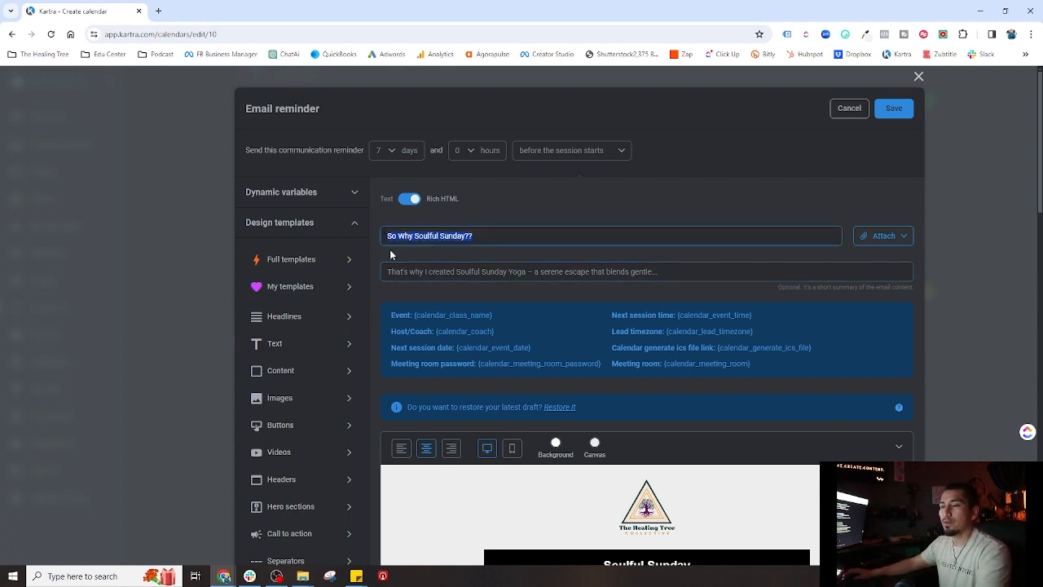
- Rejoin the hyphen-split word 'transformed' in the instructor bio paragraph
scroll(577, 358, "down", 8)
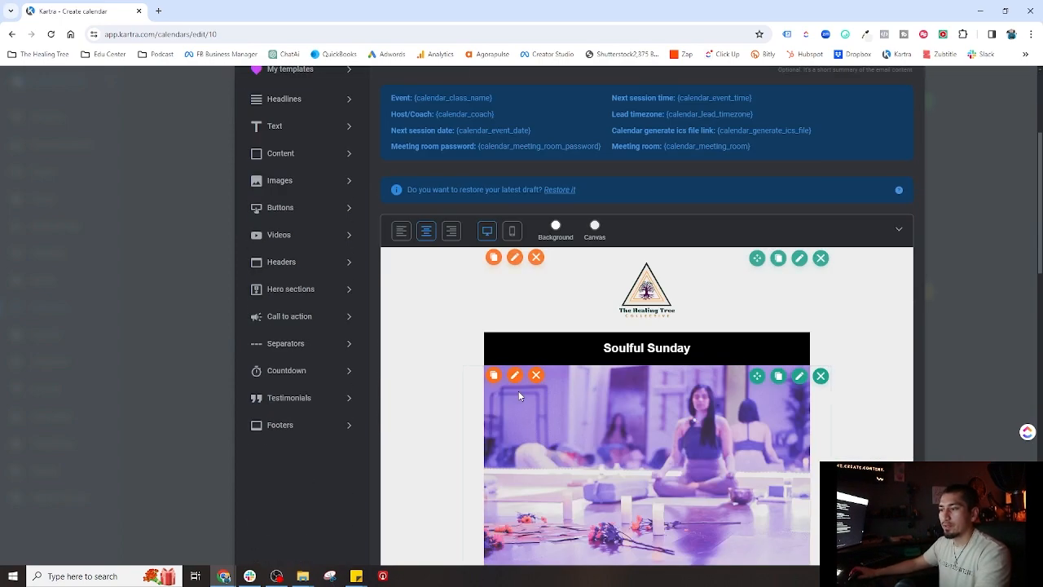
scroll(493, 383, "down", 2)
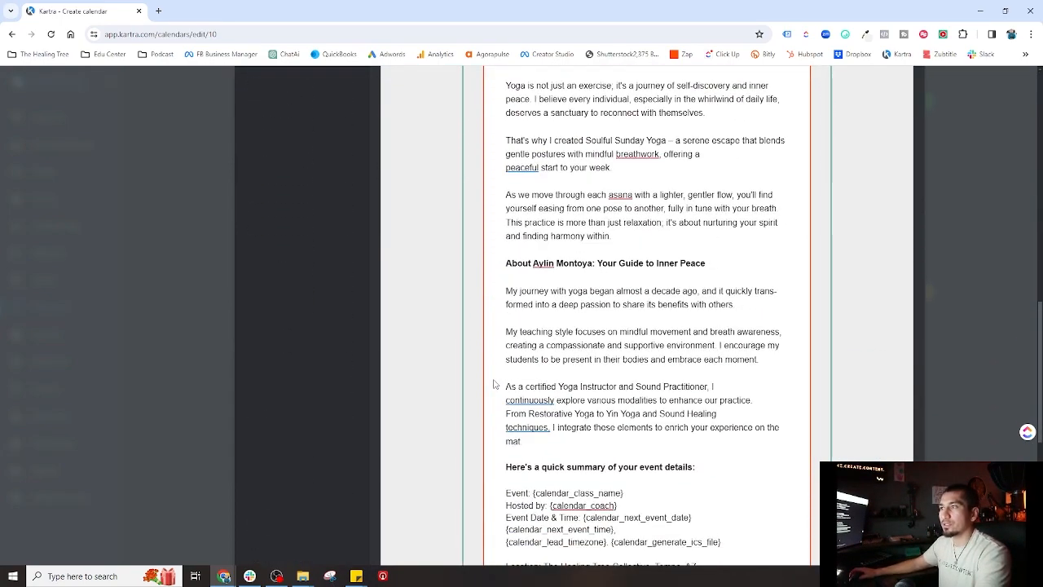
scroll(493, 383, "up", 1)
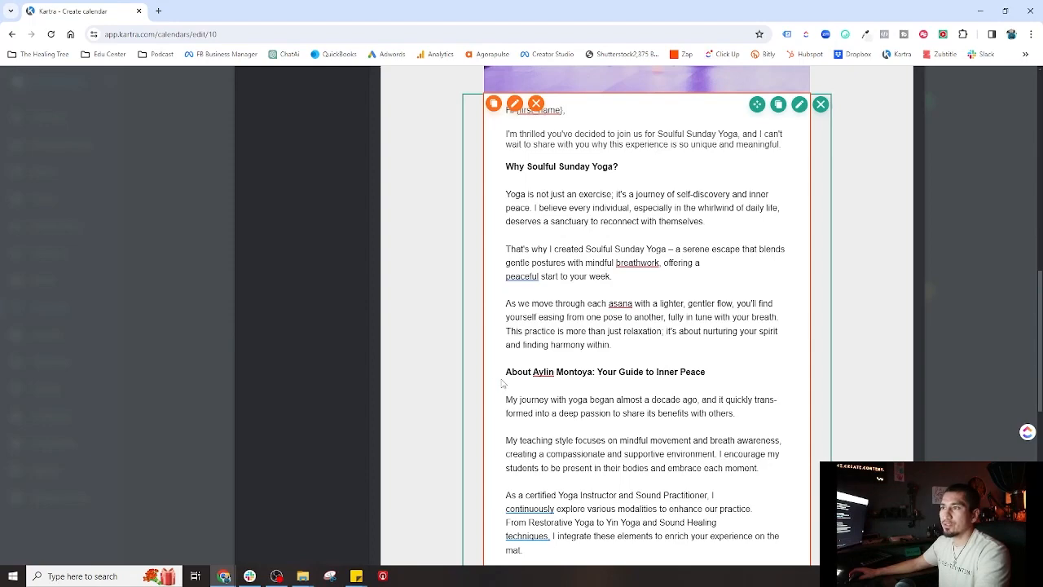
scroll(503, 383, "down", 2)
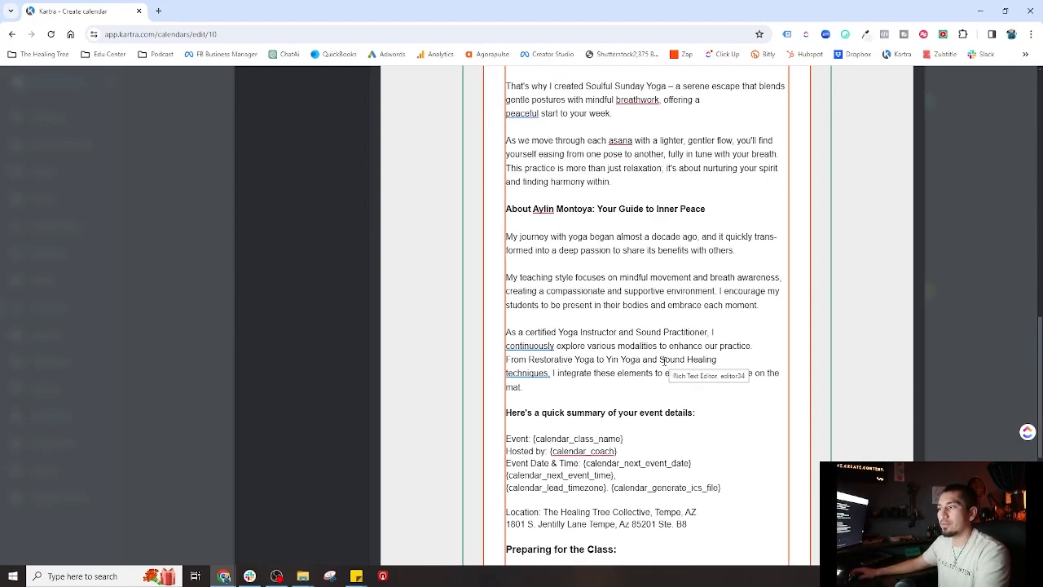
scroll(664, 361, "down", 2)
left_click(755, 130)
key("Return")
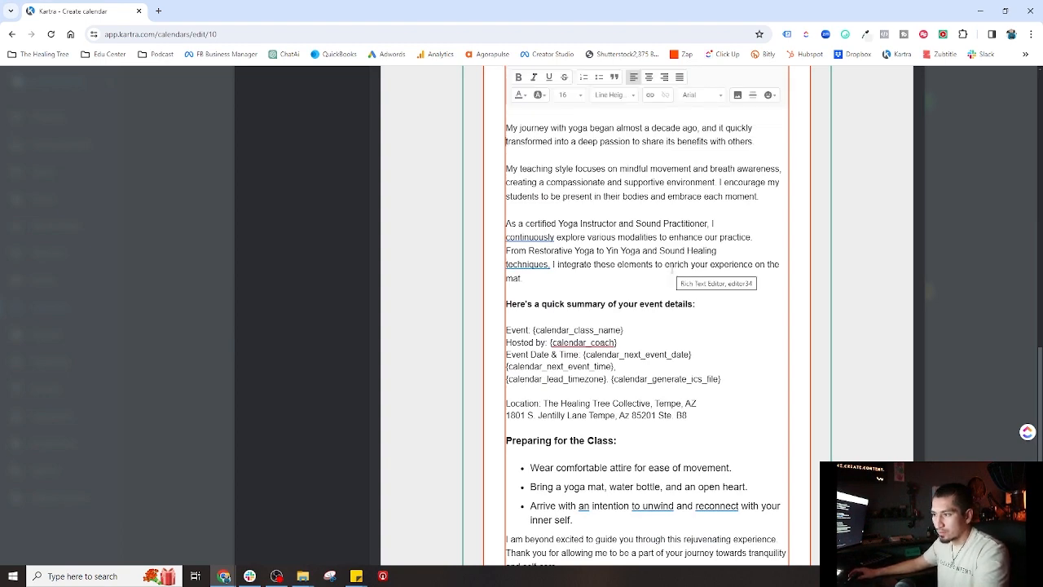
scroll(671, 269, "down", 2)
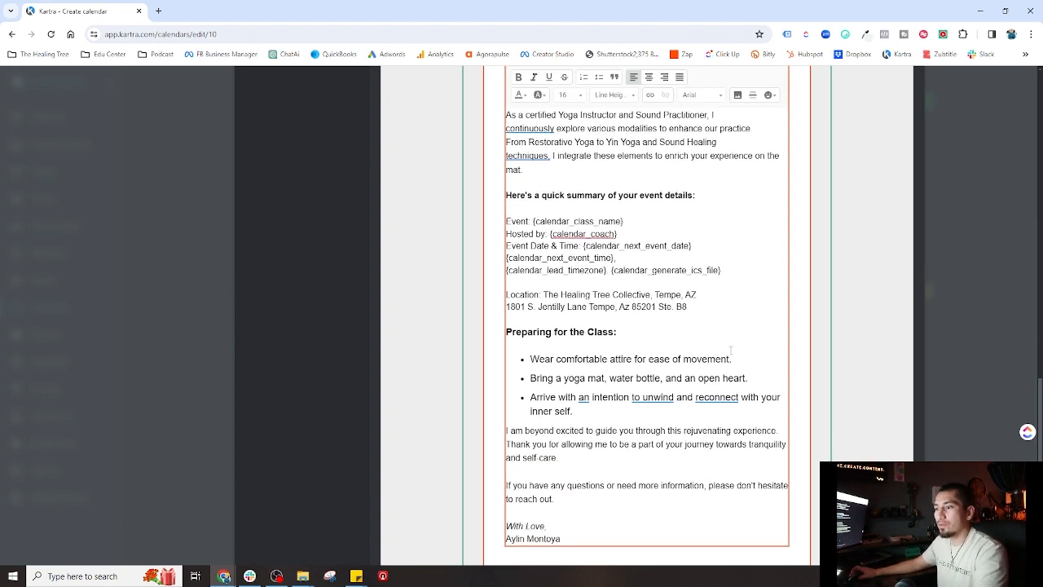
scroll(644, 432, "up", 6)
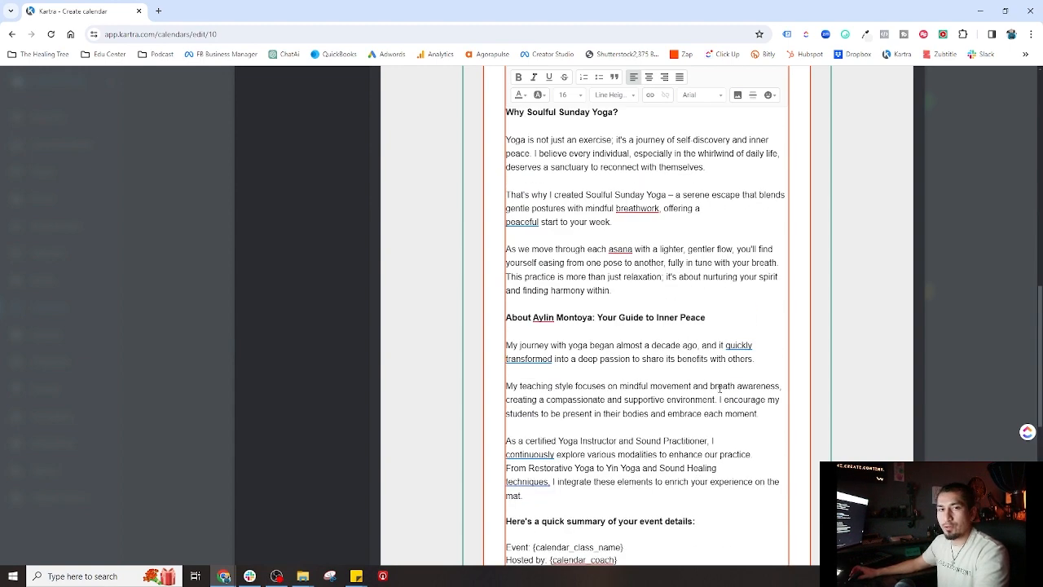
scroll(721, 392, "up", 5)
scroll(721, 391, "up", 6)
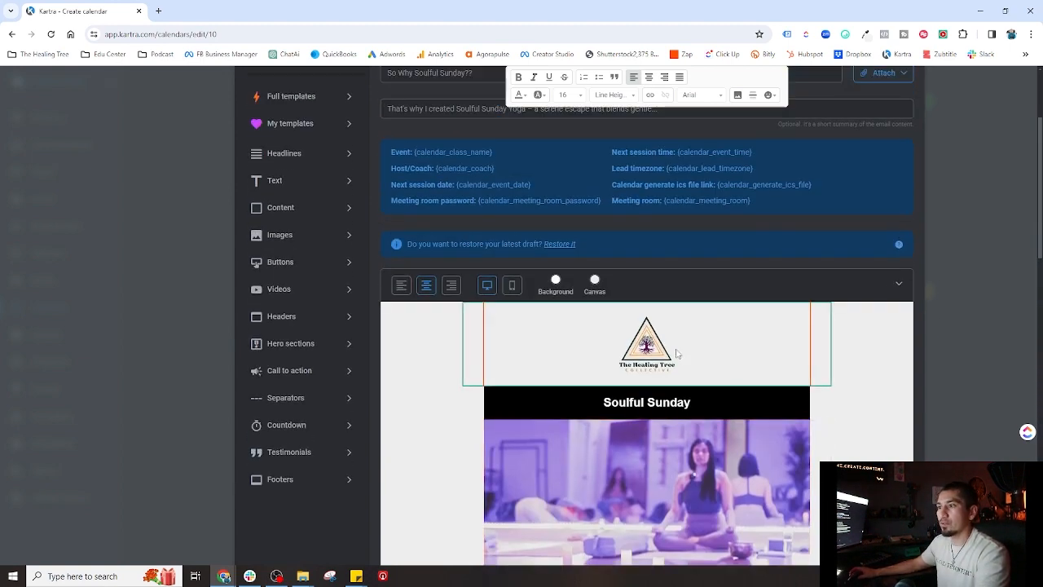
scroll(838, 366, "up", 2)
scroll(839, 370, "up", 1)
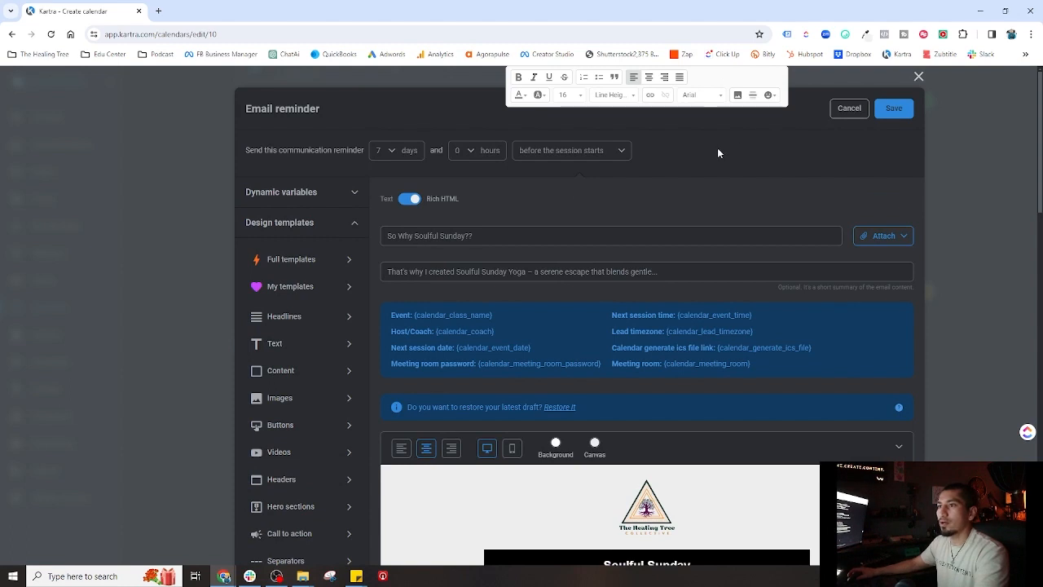
left_click_drag(499, 236, 382, 238)
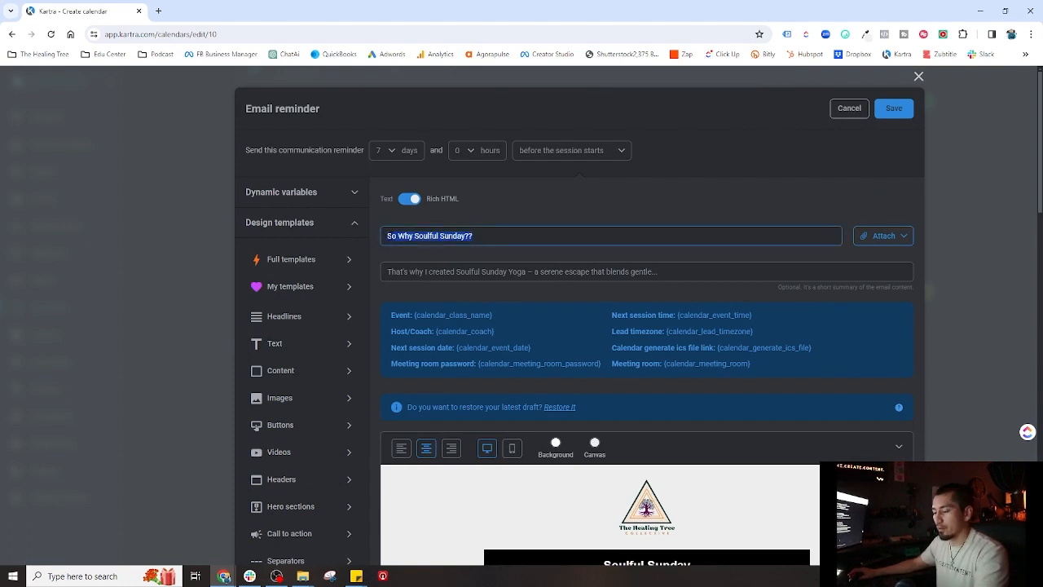
- Save the reminder, then store its email design as the template 'Soulful Sunday Msg 3'
left_click(894, 111)
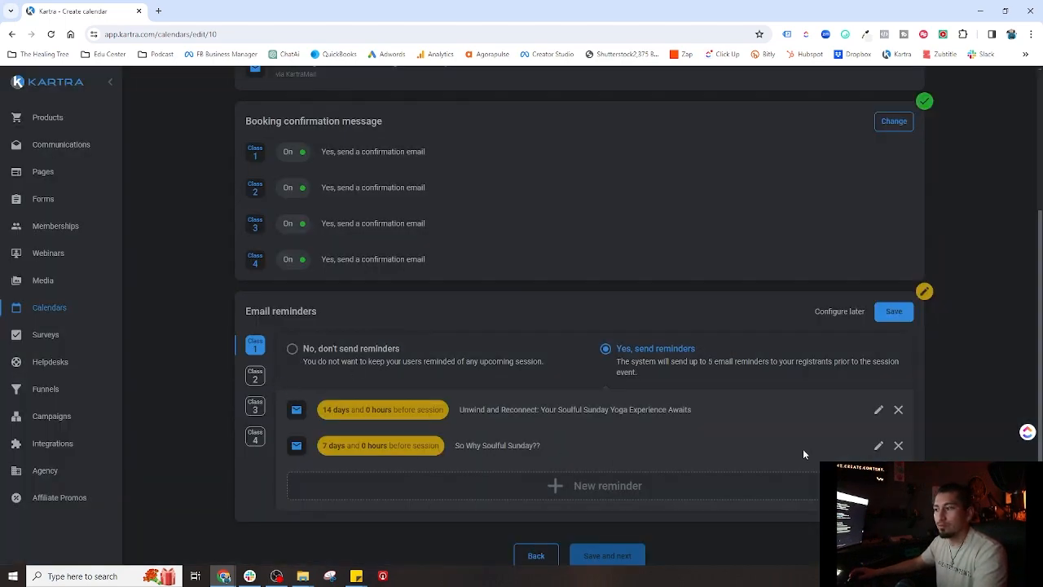
left_click(879, 444)
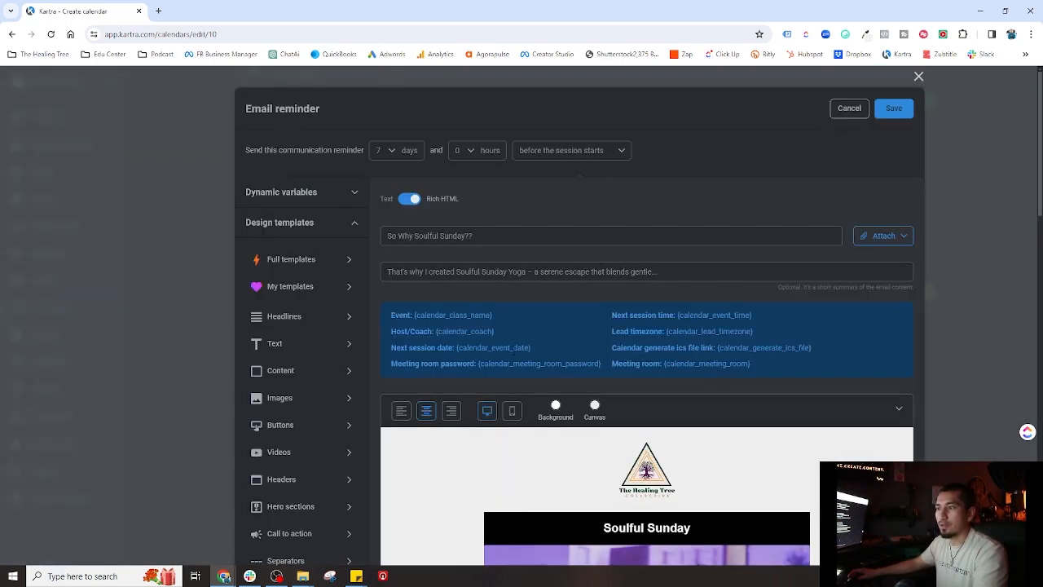
scroll(685, 301, "down", 20)
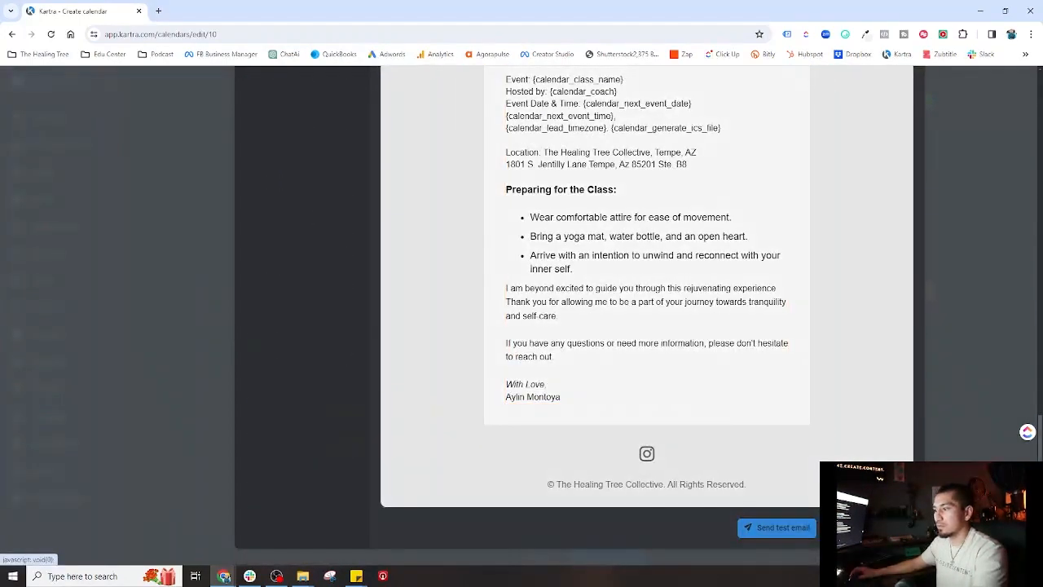
left_click(867, 527)
left_click(542, 161)
type("So")
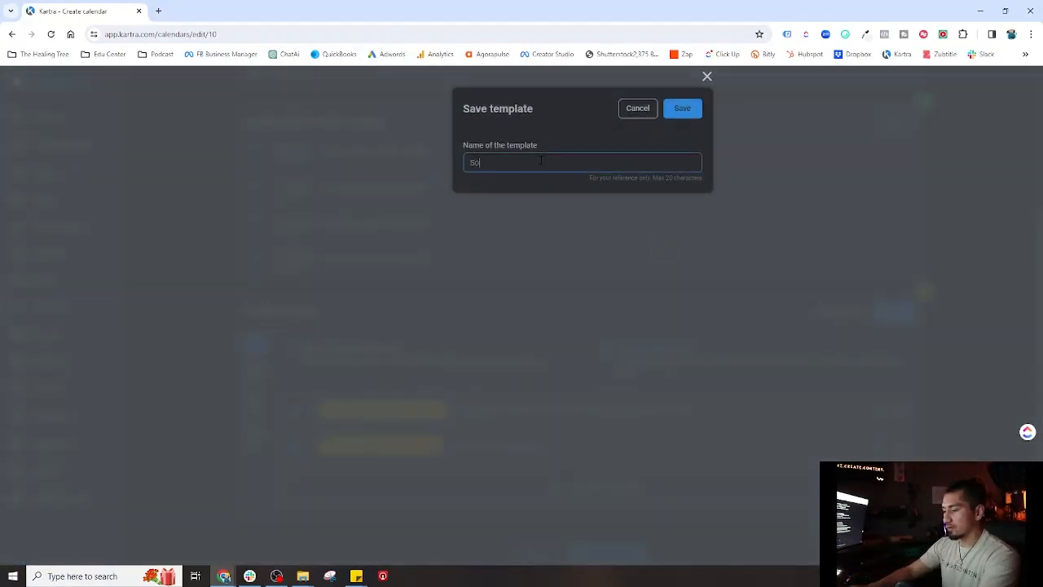
type("ulful Sunday")
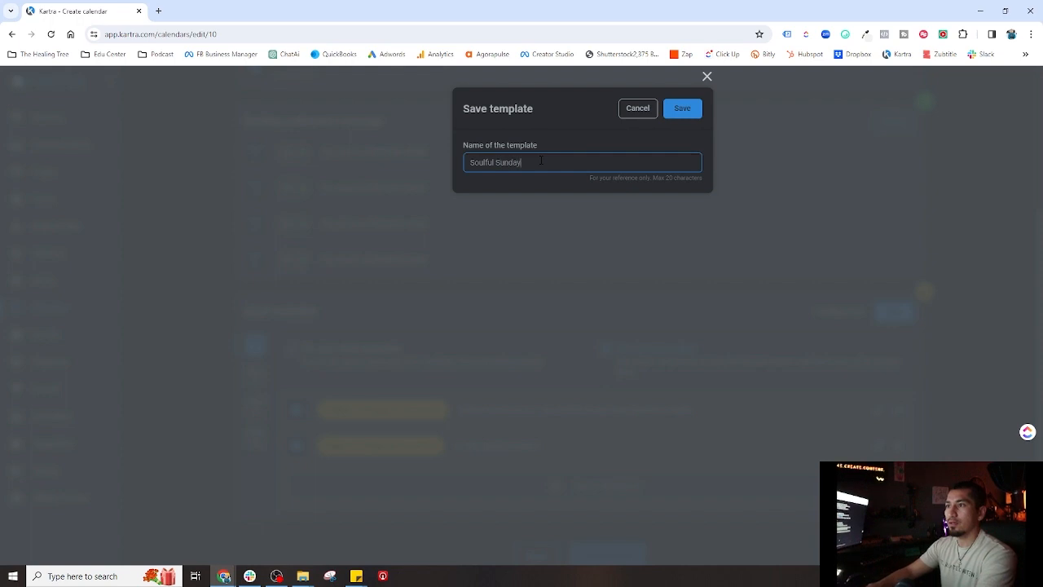
type(" Msag 3")
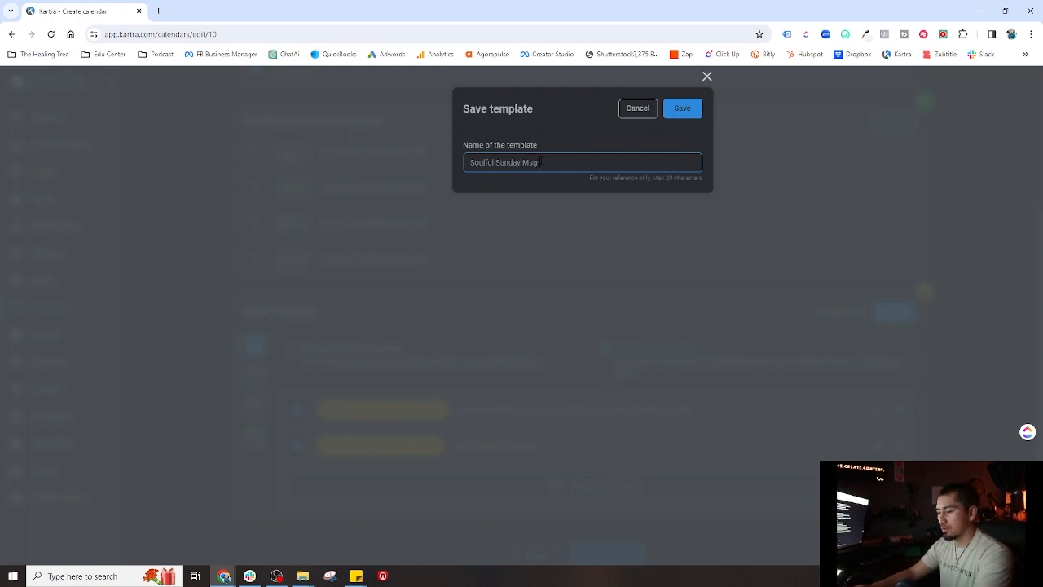
left_click(680, 114)
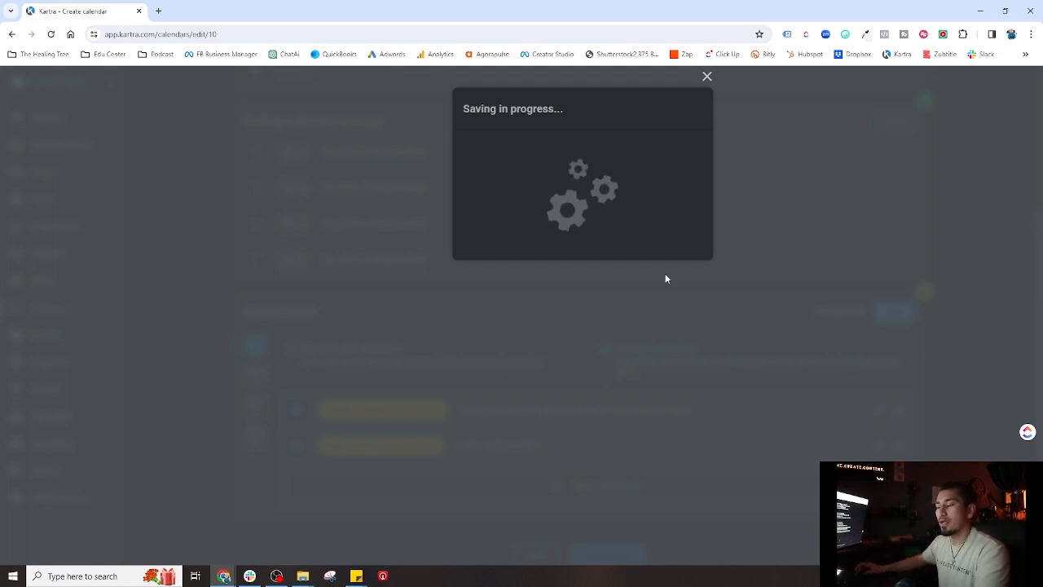
left_click(706, 77)
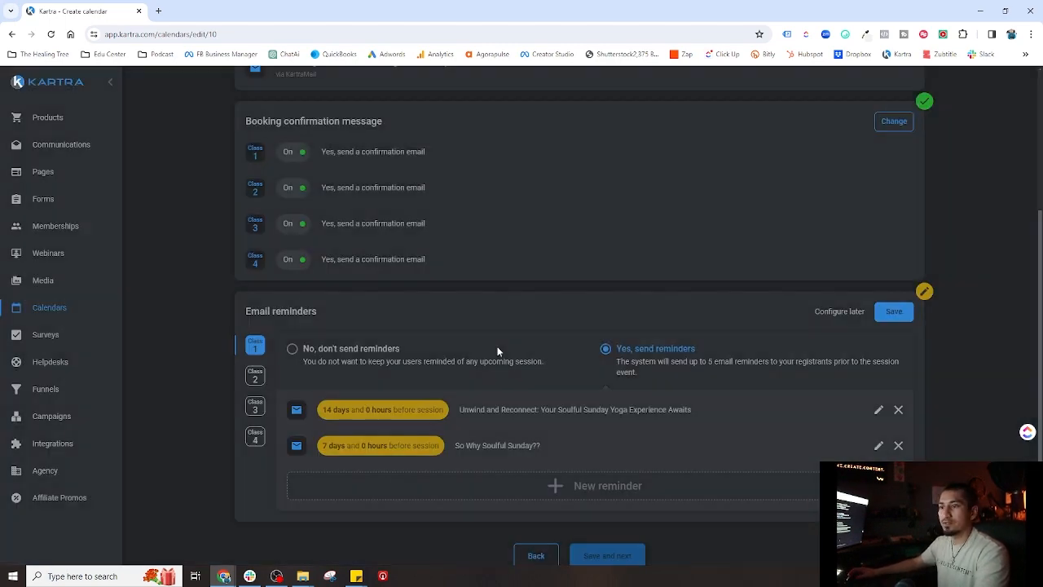
- Save the 7-day reminder again and move on to Class 2's reminders
scroll(886, 282, "up", 2)
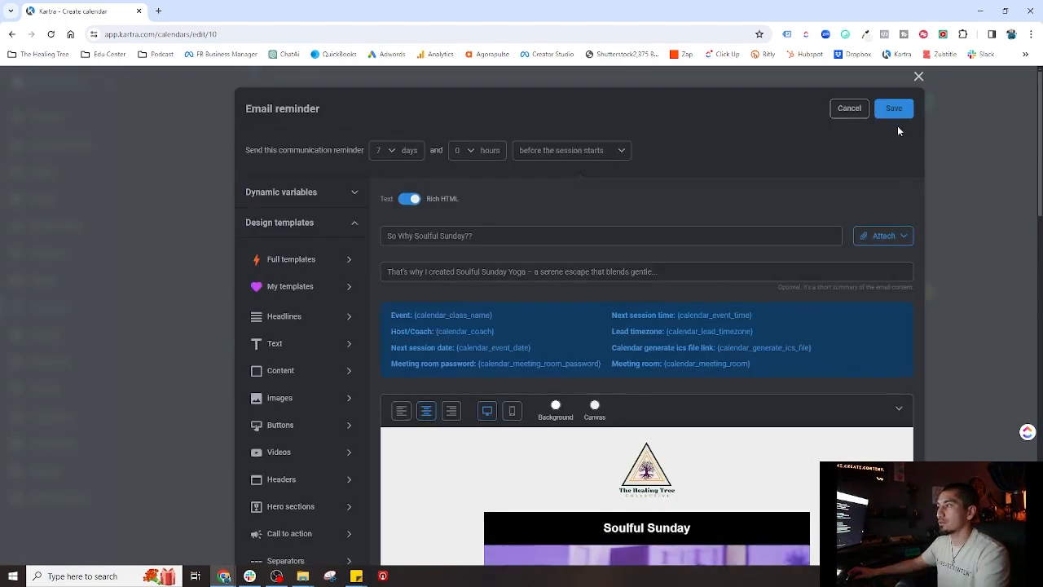
left_click(896, 111)
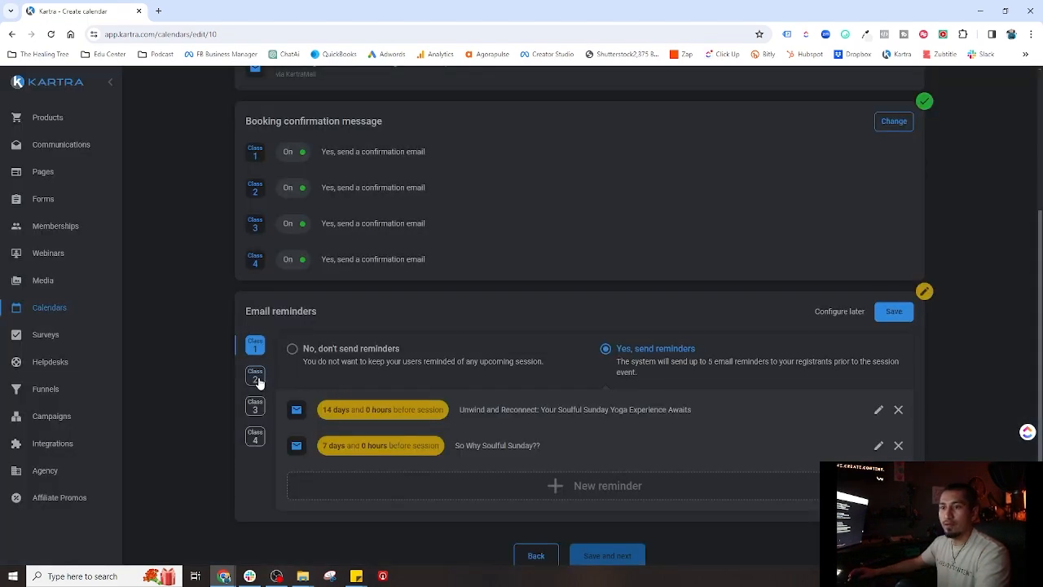
left_click(255, 377)
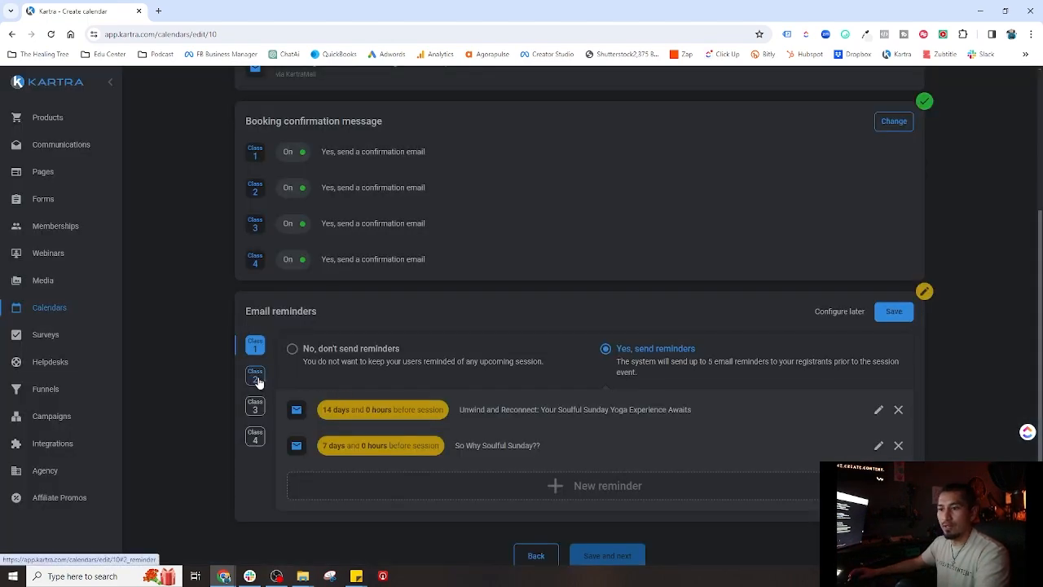
- Start a new Class 2 reminder sent 7 days and 0 hours before the session
left_click(595, 451)
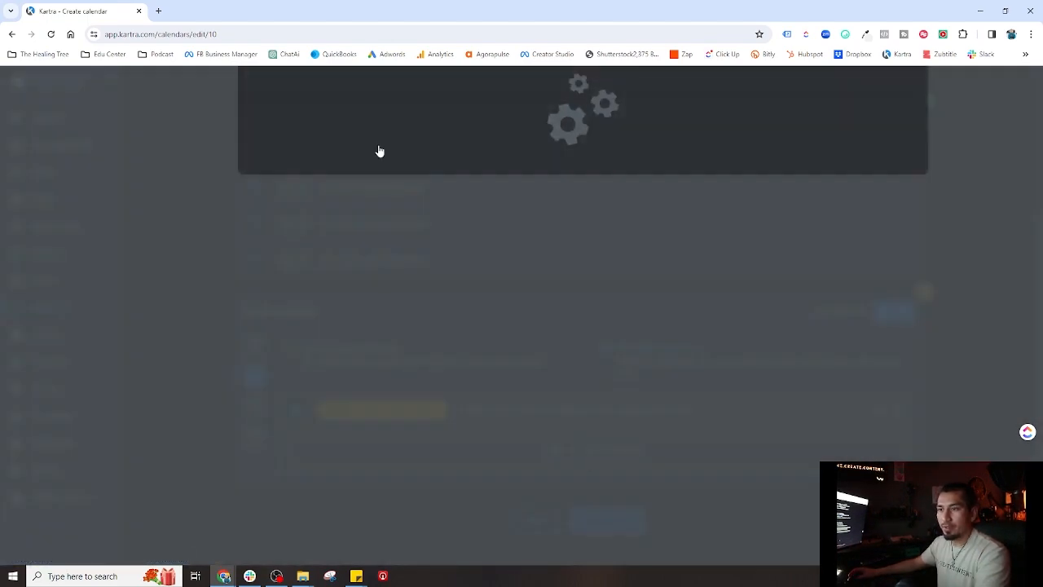
left_click(380, 151)
left_click(382, 261)
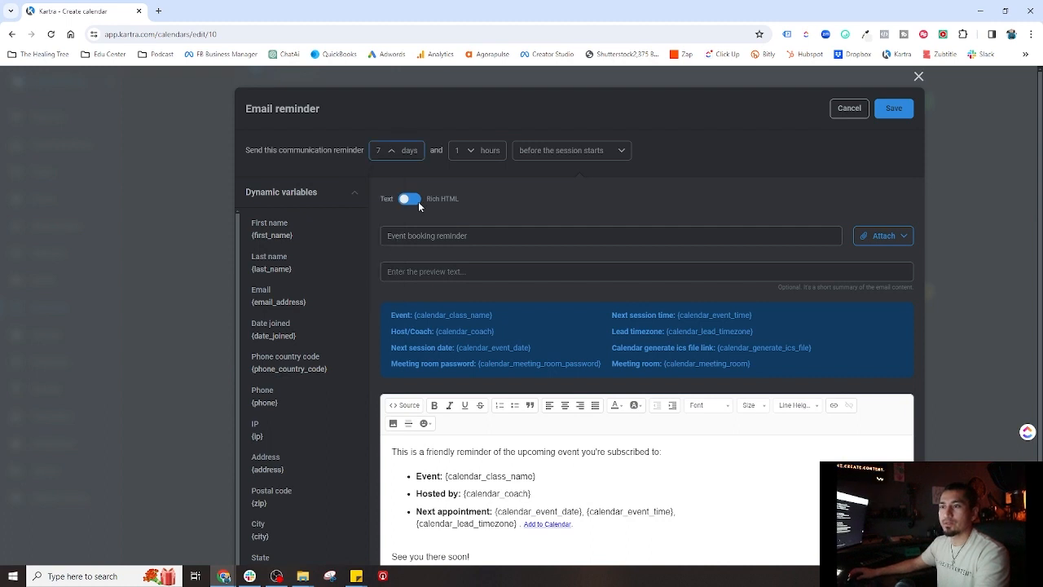
left_click(460, 152)
left_click(460, 171)
- Switch the body to Rich HTML and insert the Soulful Sunday saved template
left_click(412, 199)
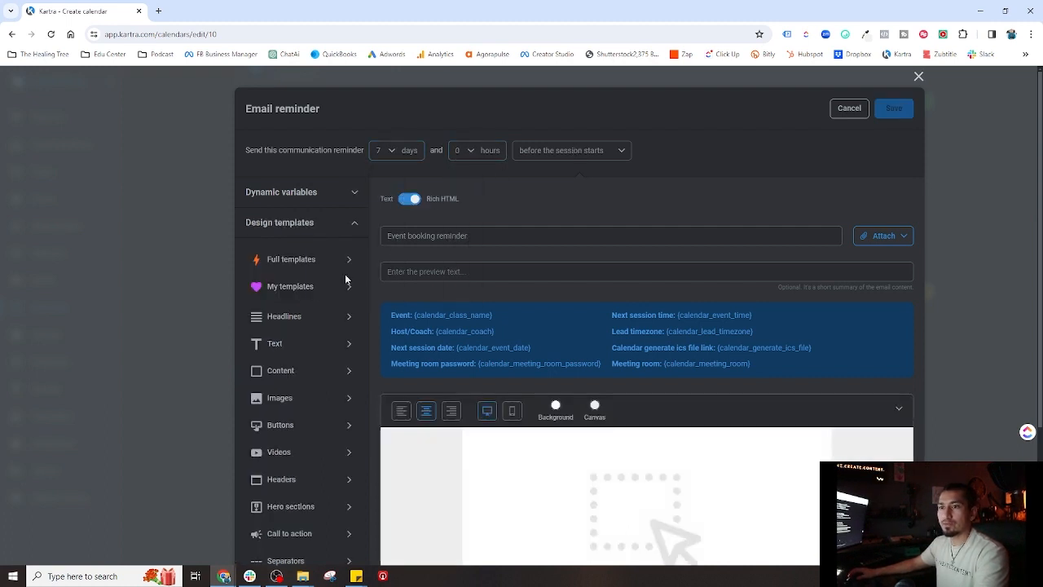
left_click(344, 284)
scroll(313, 326, "down", 1)
left_click_drag(312, 326, 638, 466)
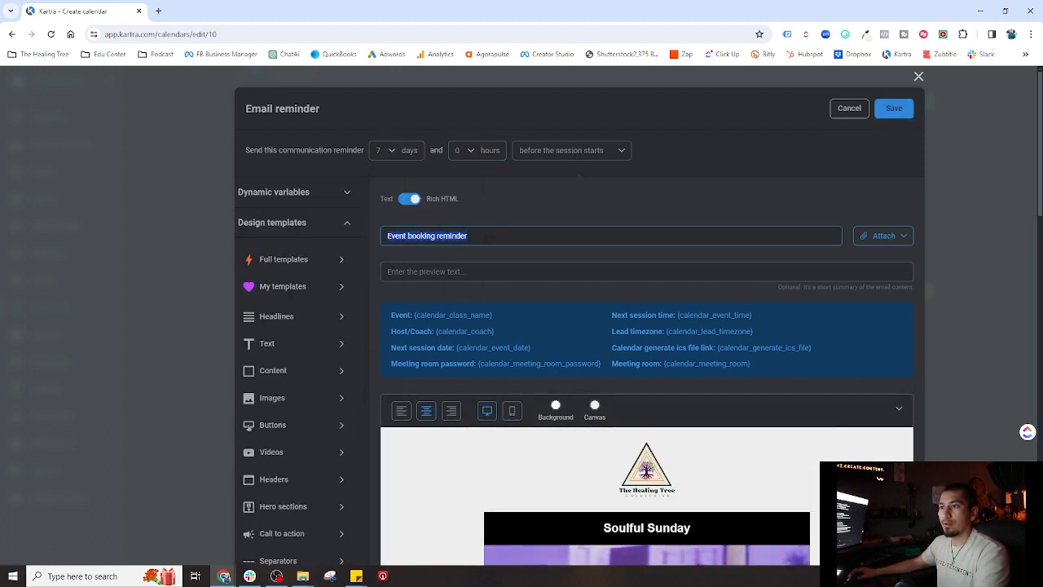
- Copy a yoga sentence from the email body into the preview text field
scroll(470, 281, "down", 6)
left_click_drag(505, 302, 531, 316)
key("ctrl+c")
scroll(433, 326, "up", 10)
left_click(620, 217)
key("ctrl+v")
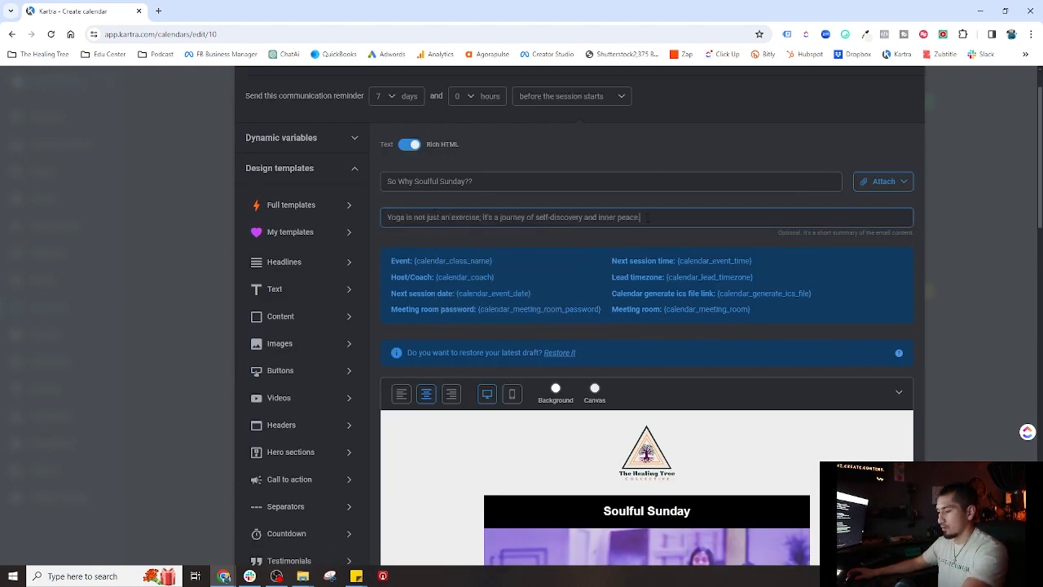
- Check the subject and save the 7-day 'So Why Soulful Sunday??' reminder
left_click(498, 181)
scroll(652, 366, "down", 15)
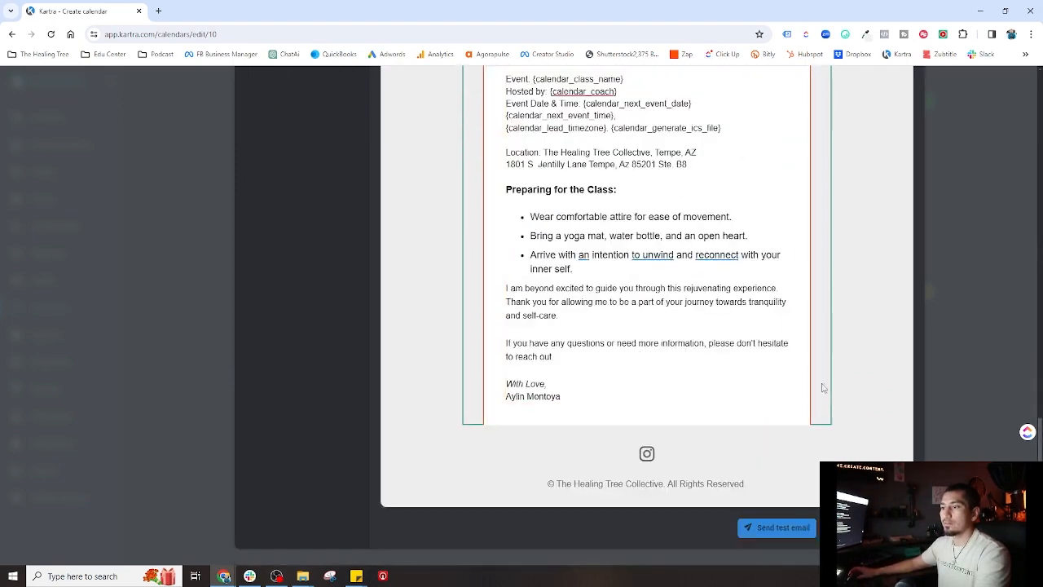
scroll(831, 373, "up", 8)
scroll(831, 373, "up", 10)
left_click(892, 106)
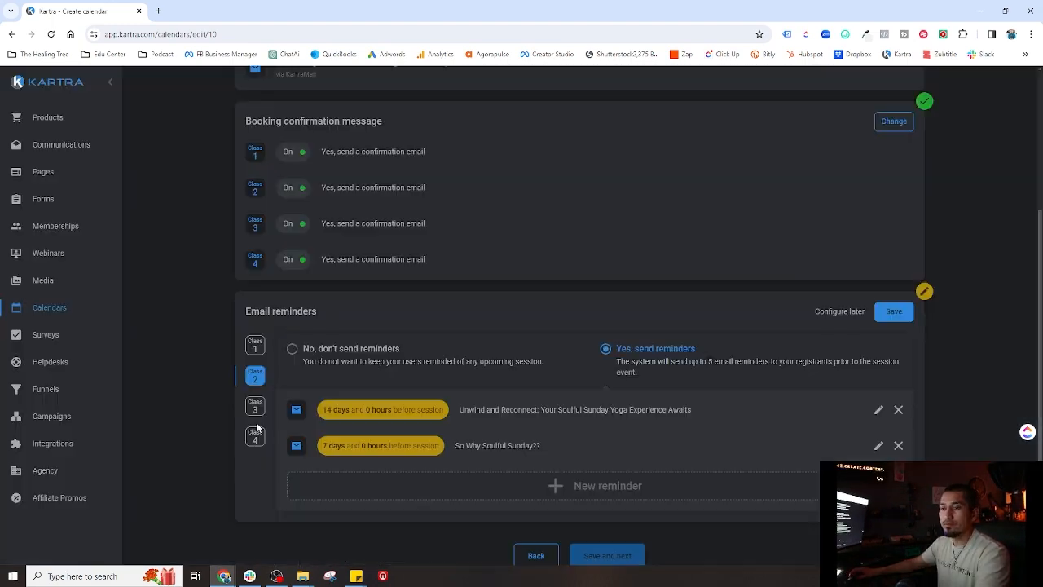
- Open and discard a trial Rich HTML reminder, then show the Class 1 reminders
left_click(626, 449)
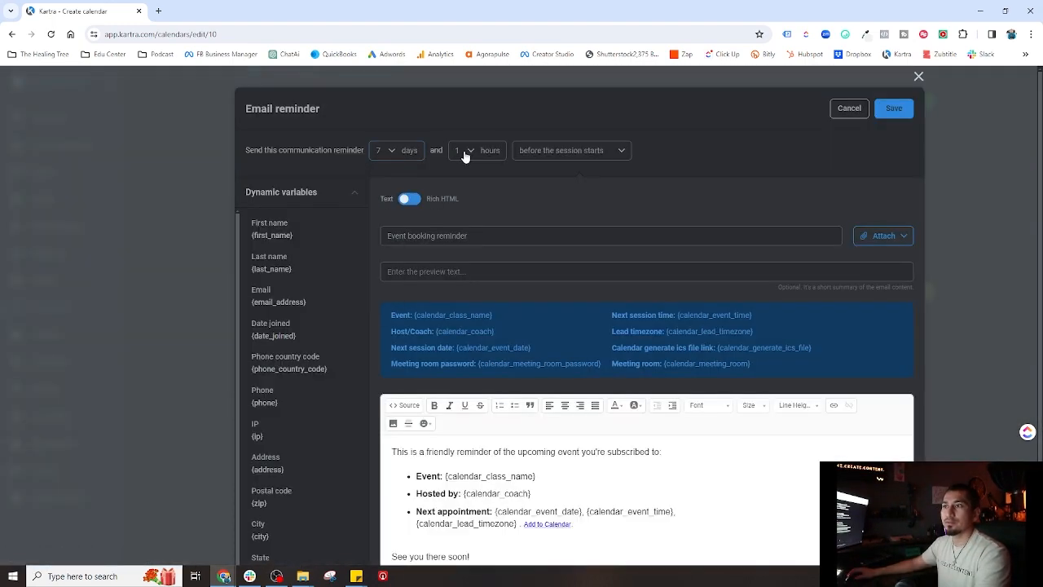
left_click(405, 199)
left_click(292, 287)
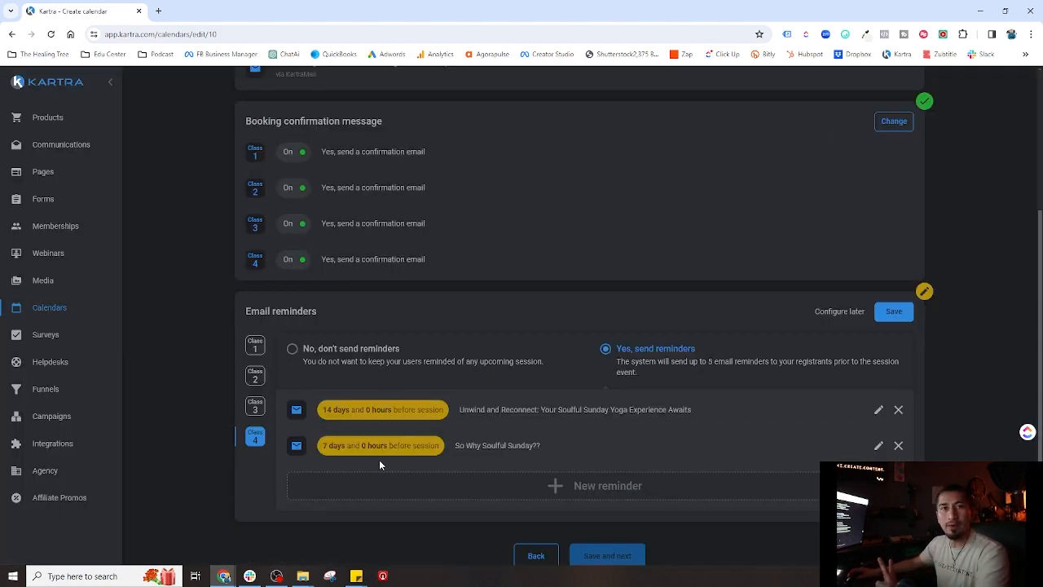
left_click(262, 354)
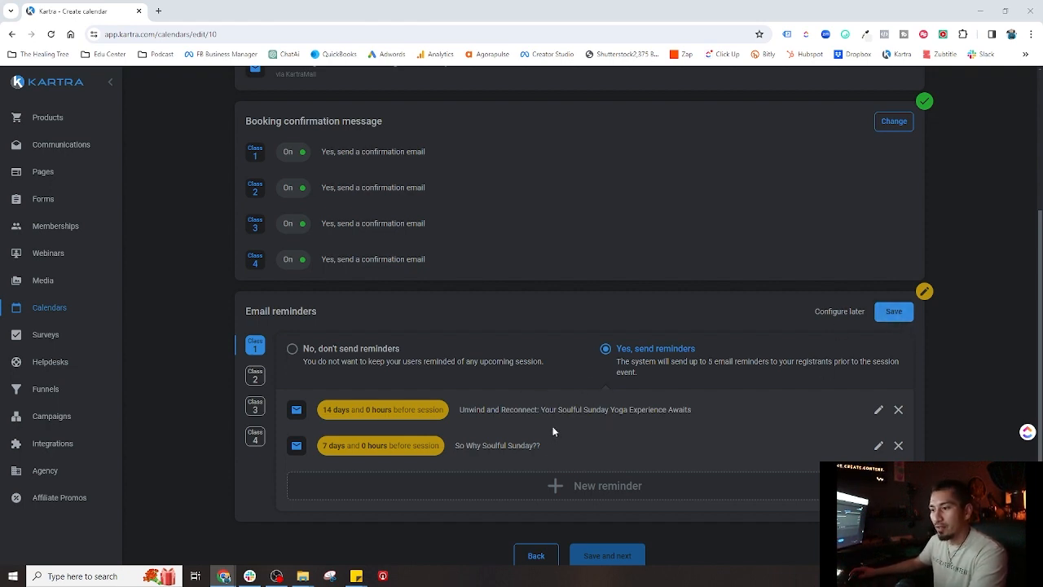
- Start a new Class 1 reminder sent 1 day and 0 hours before the session
left_click(568, 492)
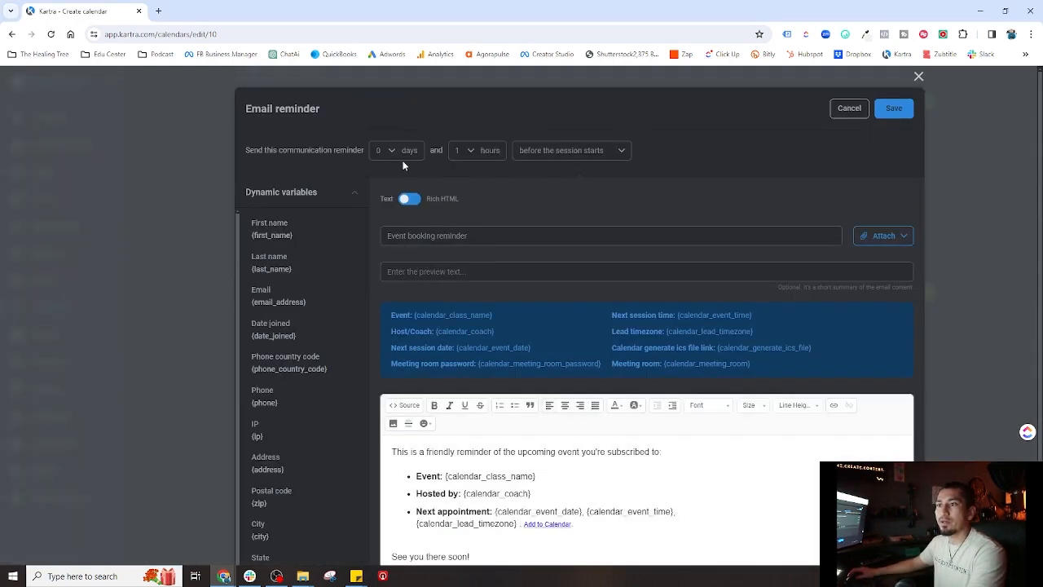
left_click(391, 151)
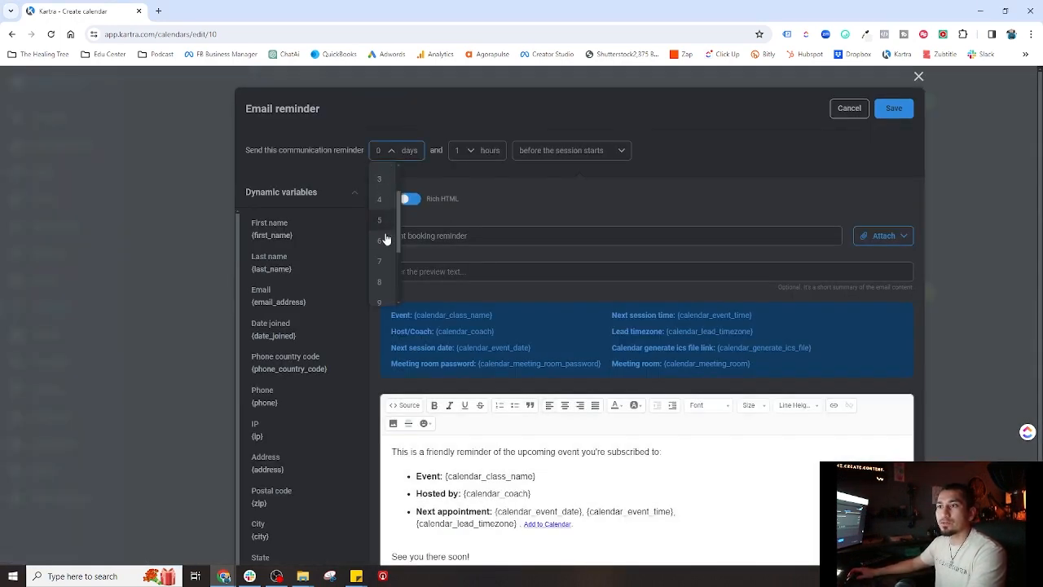
scroll(382, 212, "up", 2)
left_click(379, 192)
left_click(473, 153)
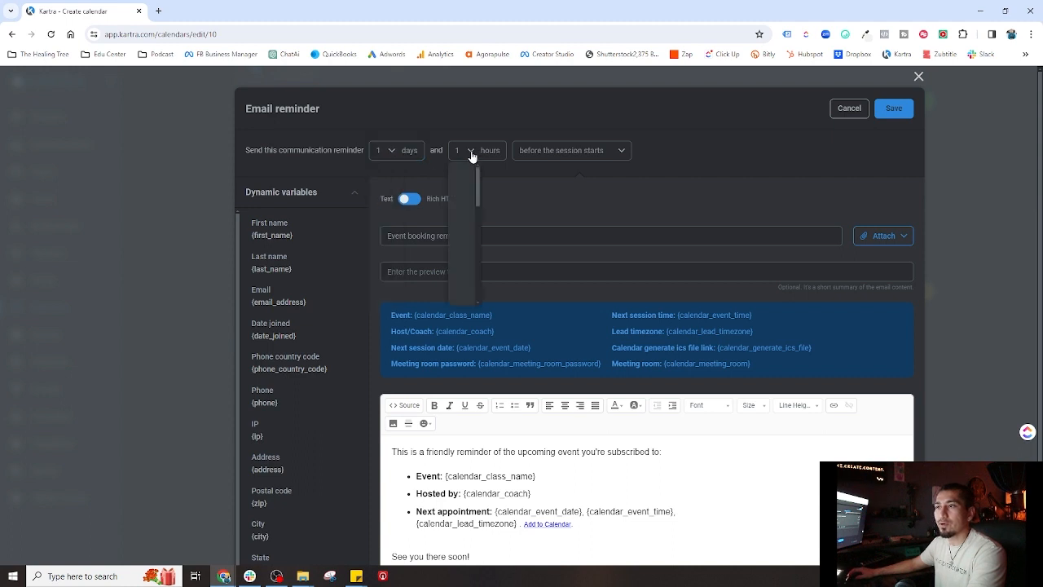
left_click(459, 171)
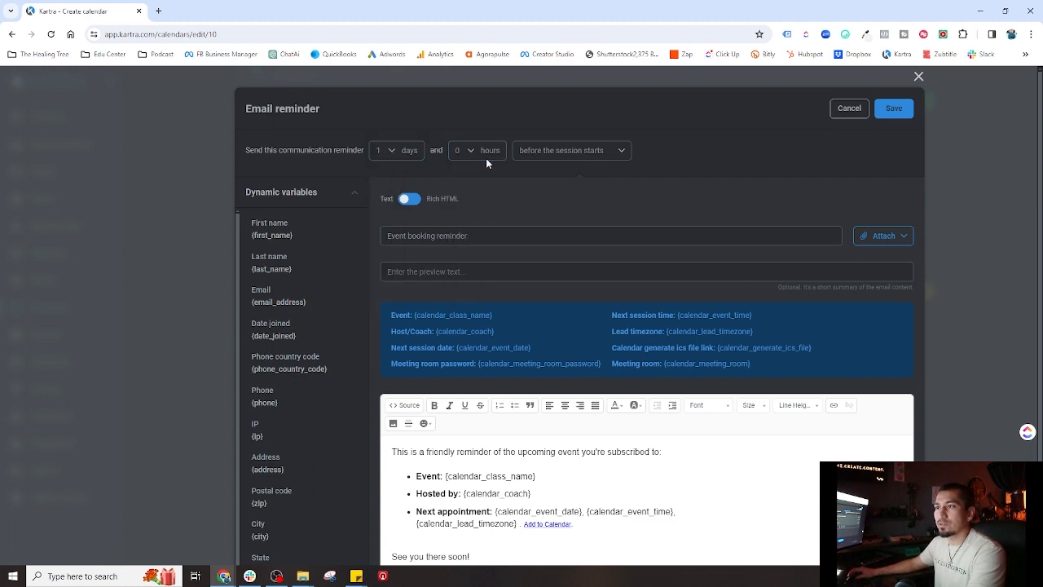
- Switch to Rich HTML and place the Amor Y Cacao MSG 4 saved design in the email
left_click(412, 201)
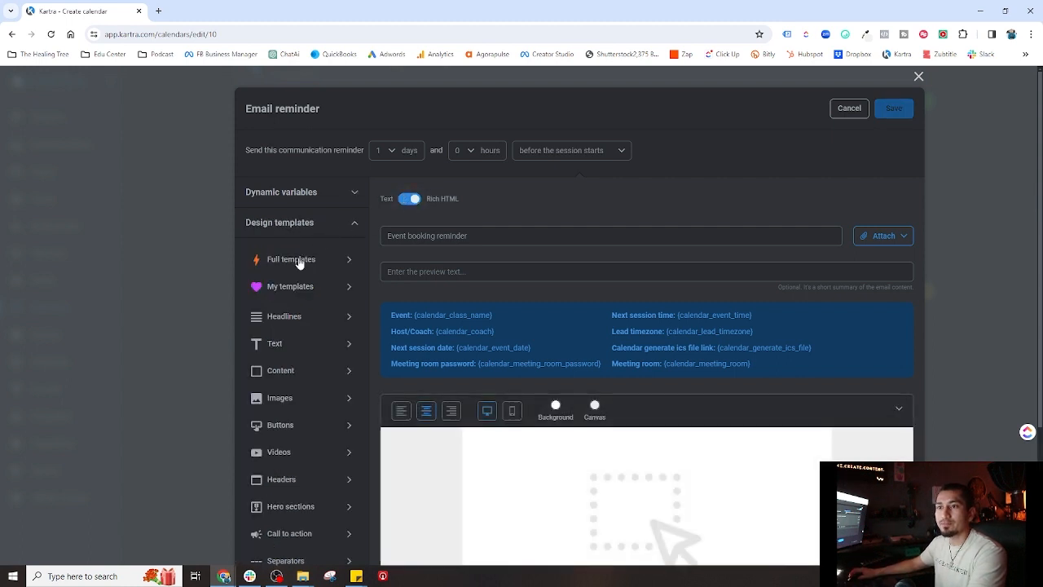
left_click(300, 286)
scroll(333, 386, "down", 10)
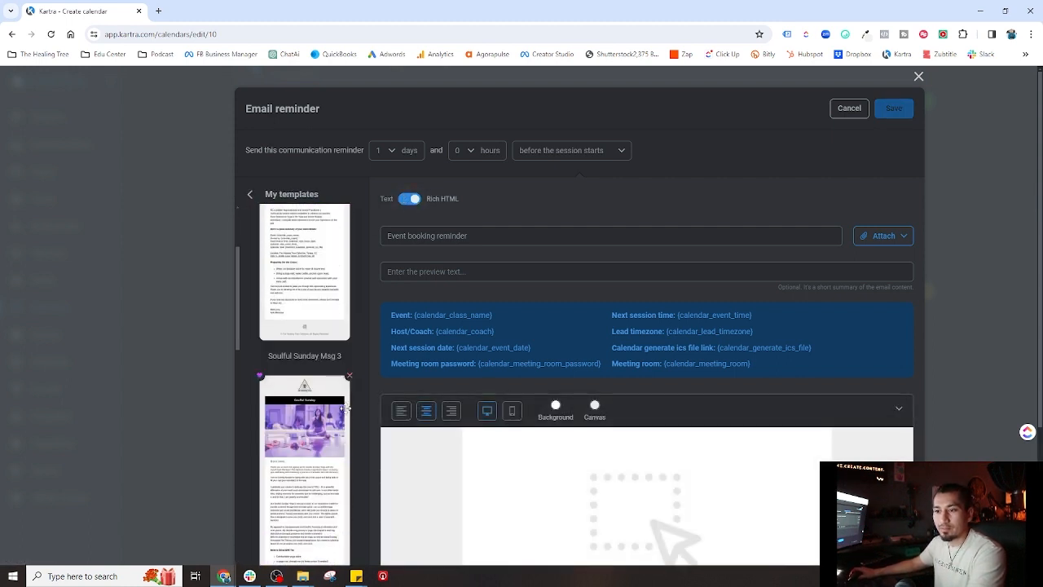
scroll(342, 416, "down", 10)
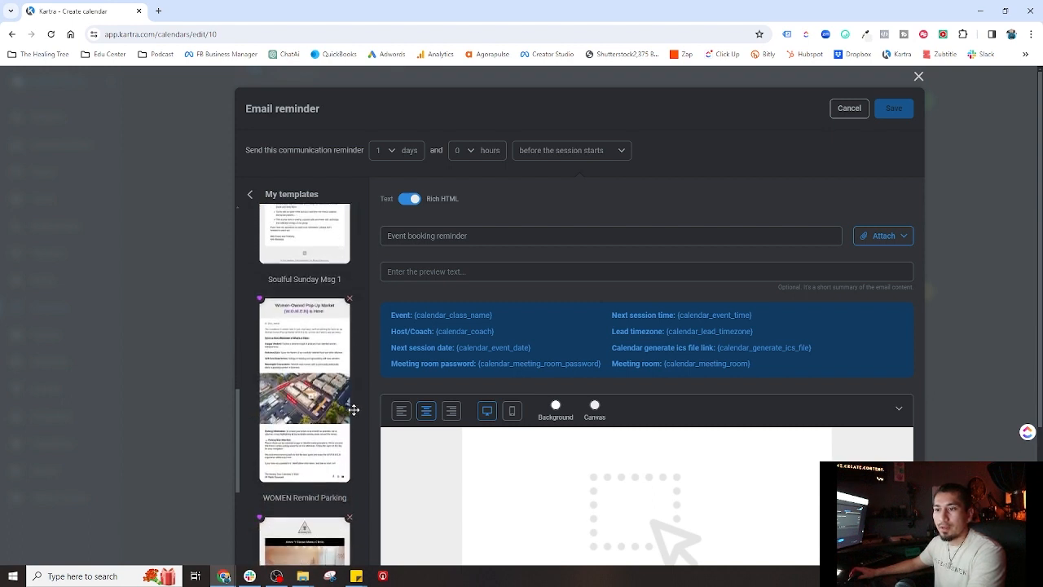
left_click_drag(322, 434, 644, 435)
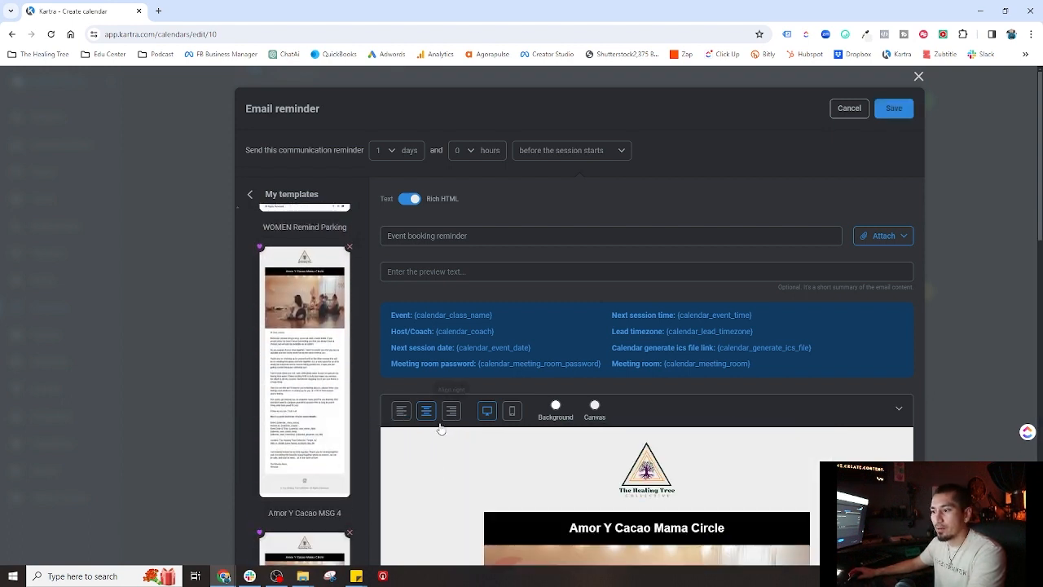
scroll(438, 422, "down", 6)
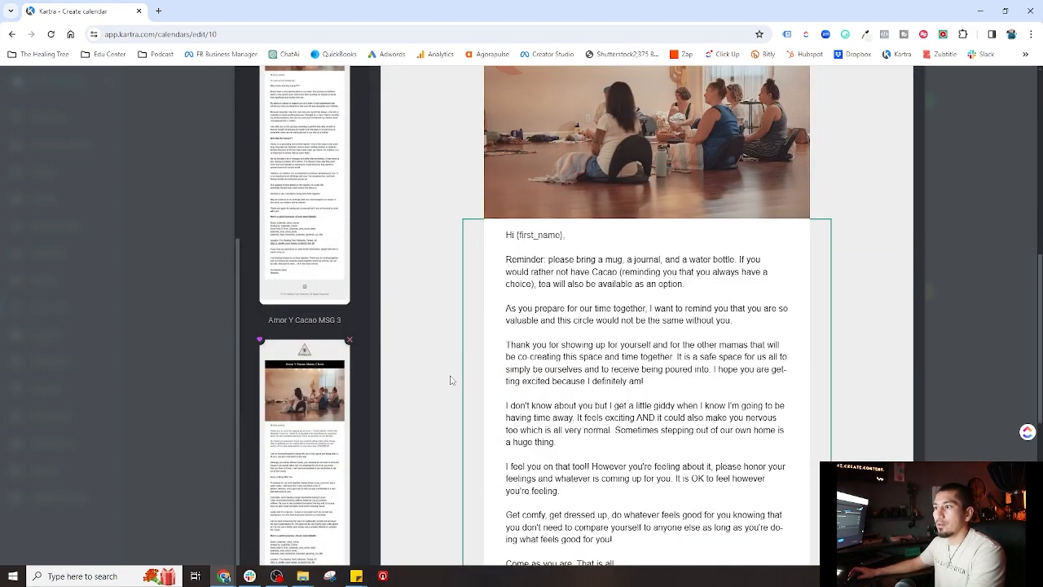
scroll(450, 380, "down", 2)
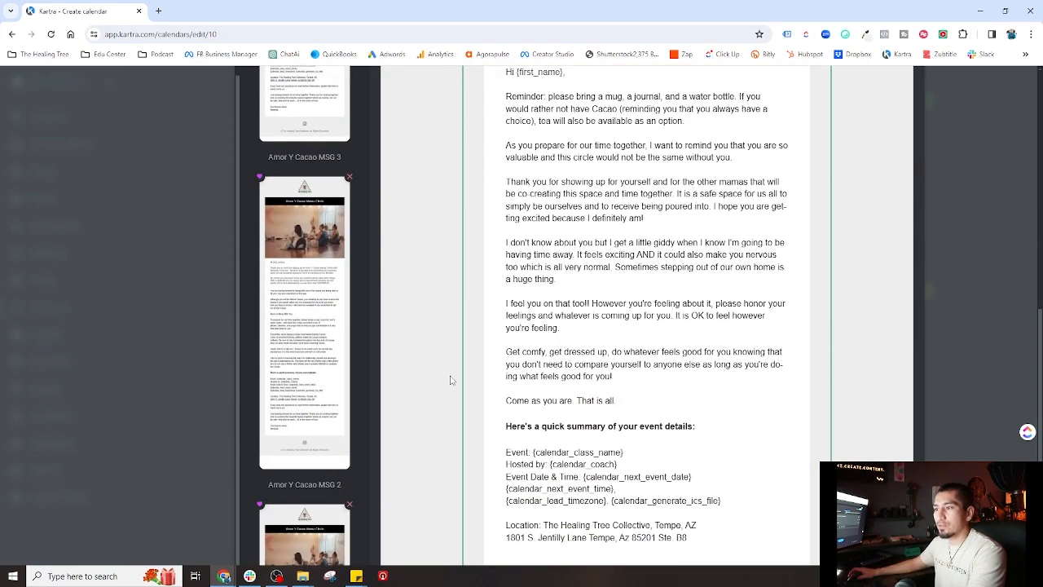
scroll(448, 371, "down", 3)
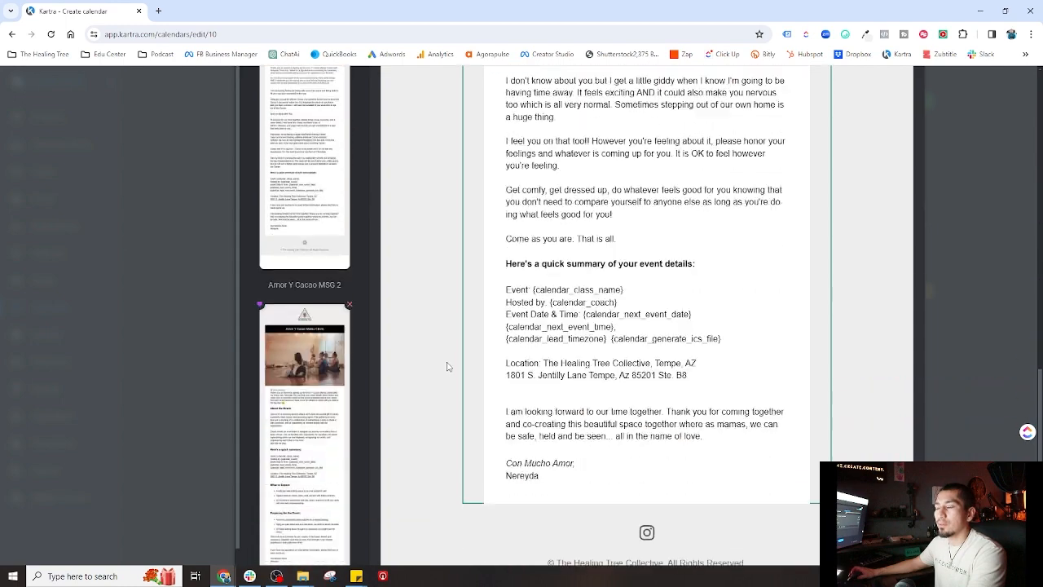
scroll(448, 366, "up", 9)
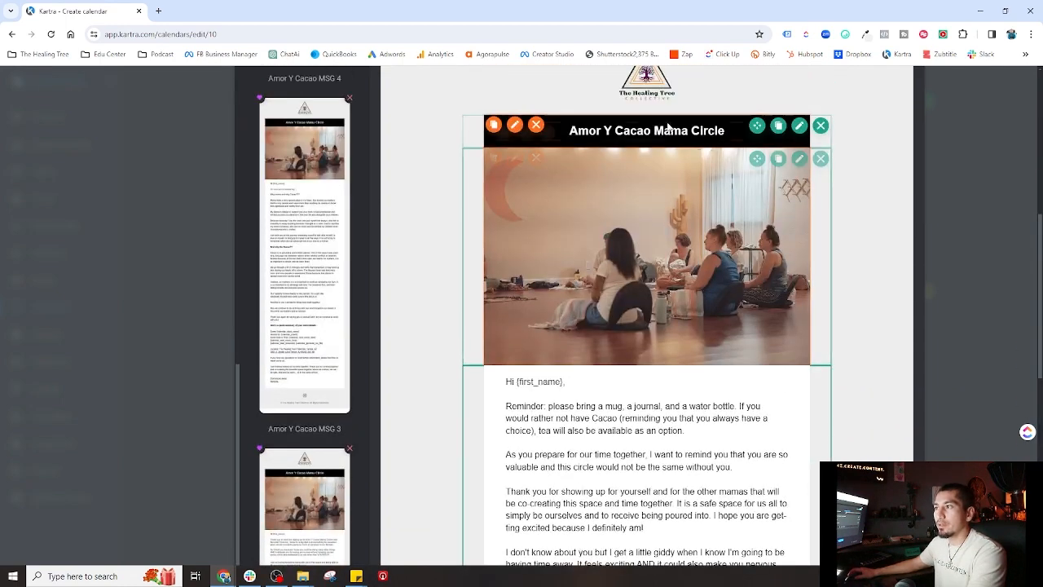
- Retitle the email with 'Soulful…' and set subject 'Get Ready for Soulful Sunday Yoga Tomorrow!'
double_click(672, 130)
key("ctrl+a")
type("Soulf")
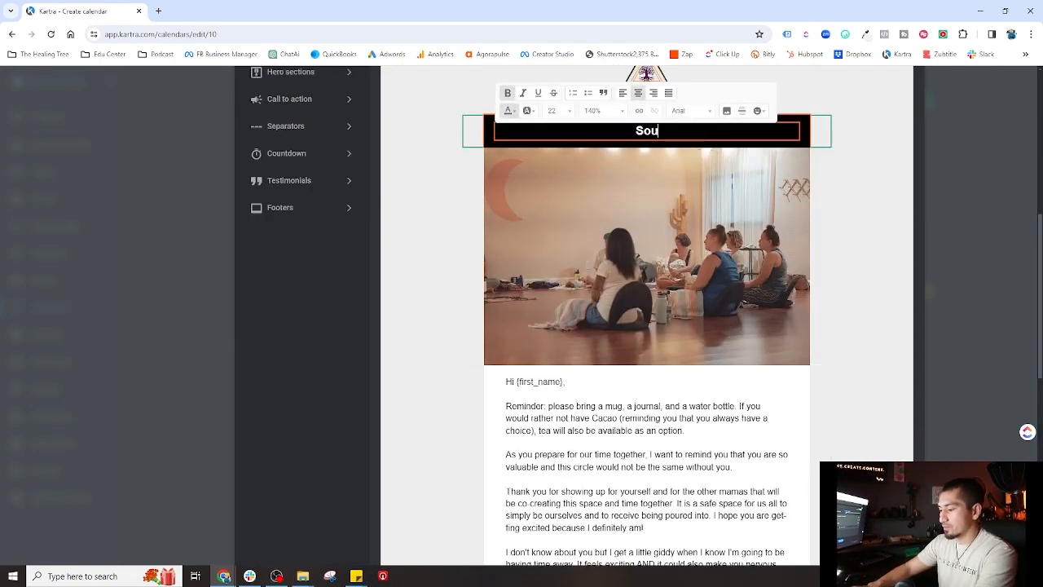
type("u")
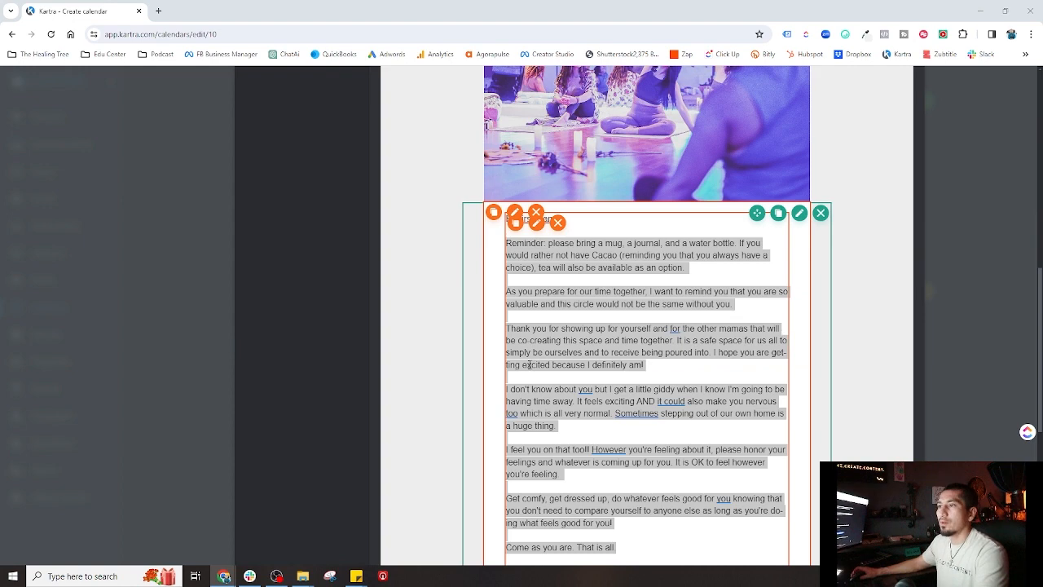
scroll(462, 364, "up", 7)
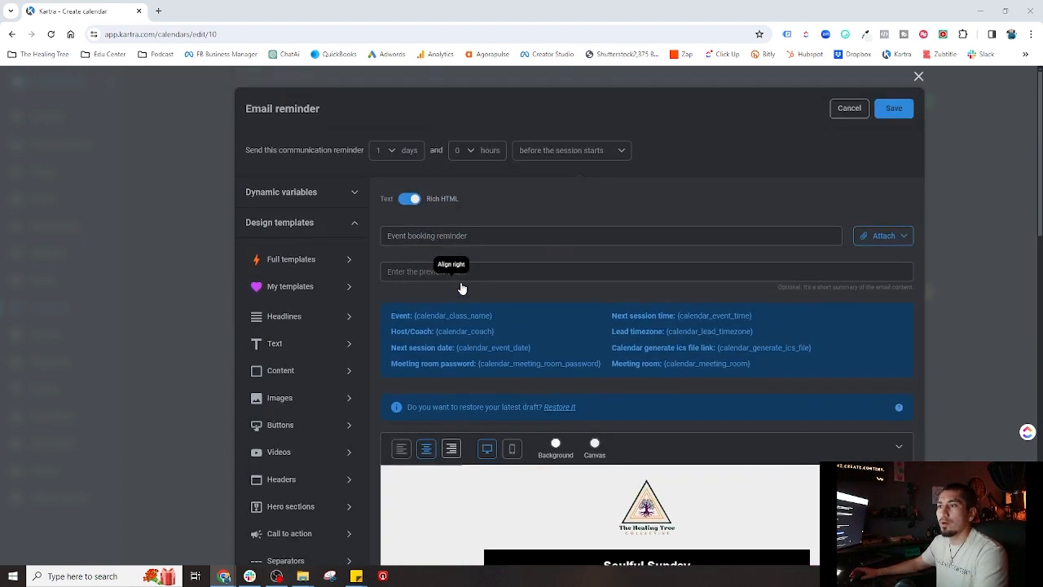
triple_click(493, 237)
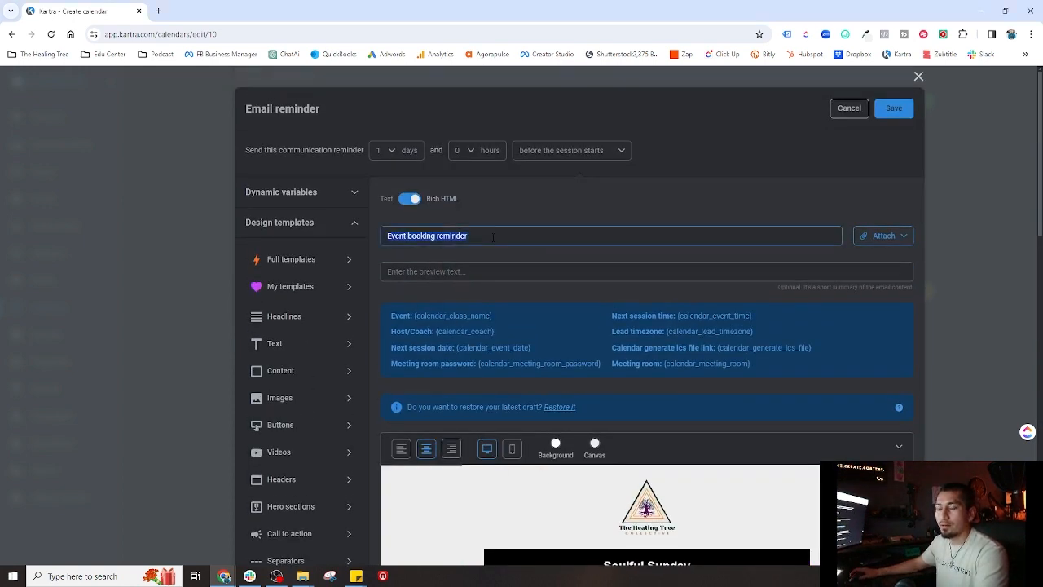
key("ctrl+v")
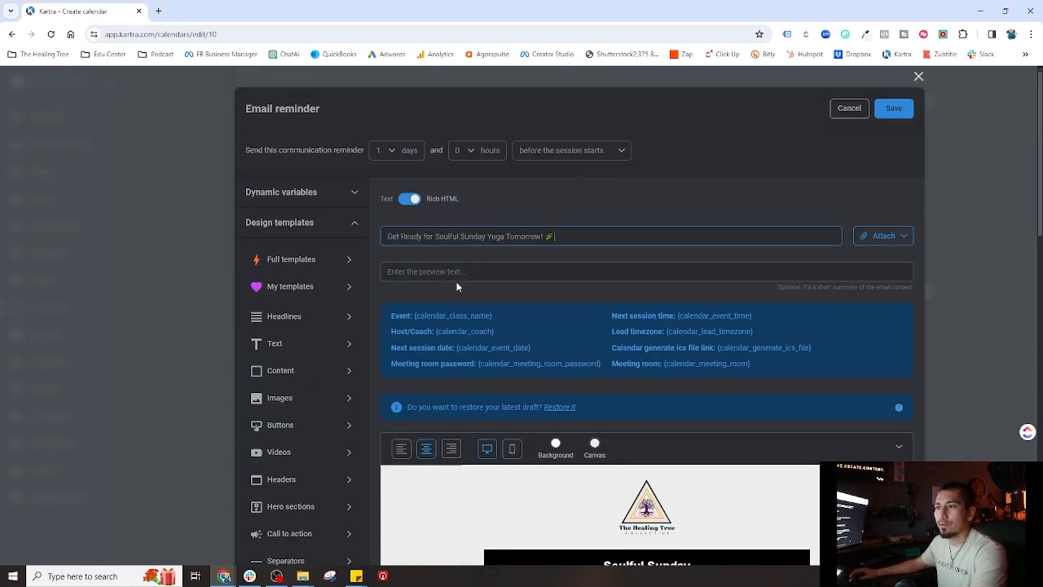
- Replace the old reminder paragraphs with the new 'It's almost time!' paragraph
scroll(487, 124, "down", 8)
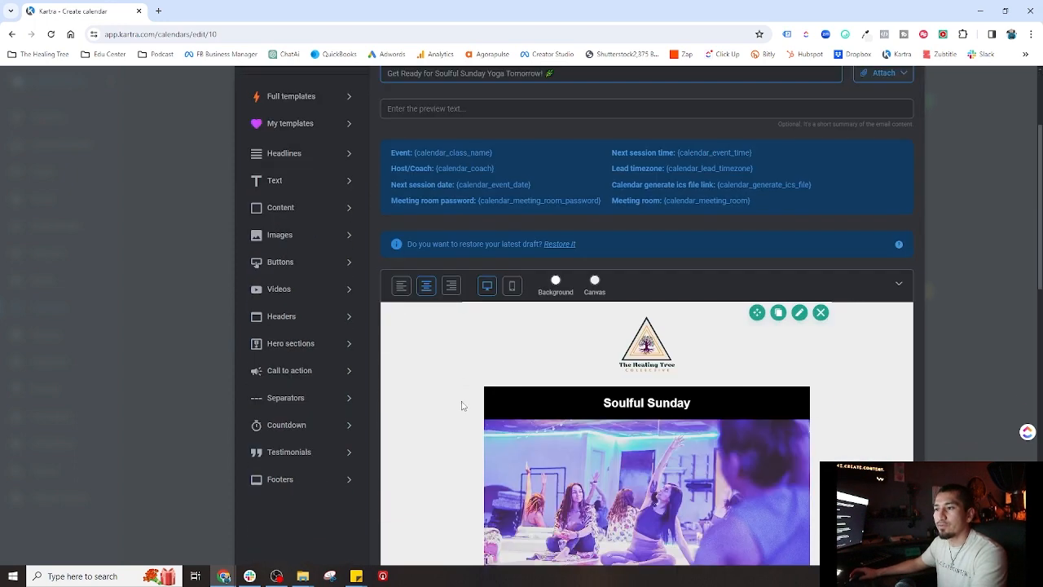
left_click(507, 242)
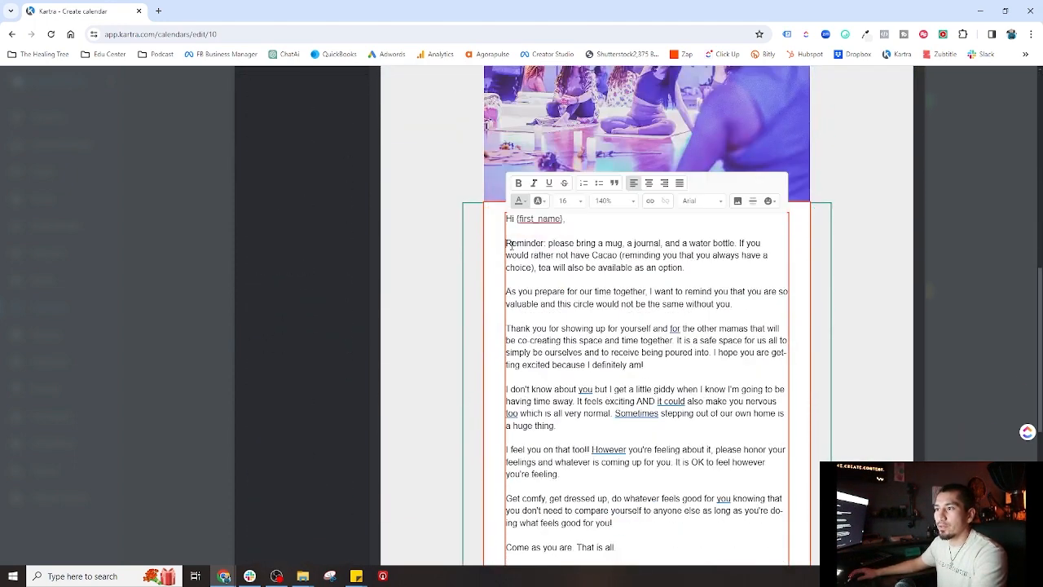
left_click_drag(507, 243, 634, 435)
key("BackSpace")
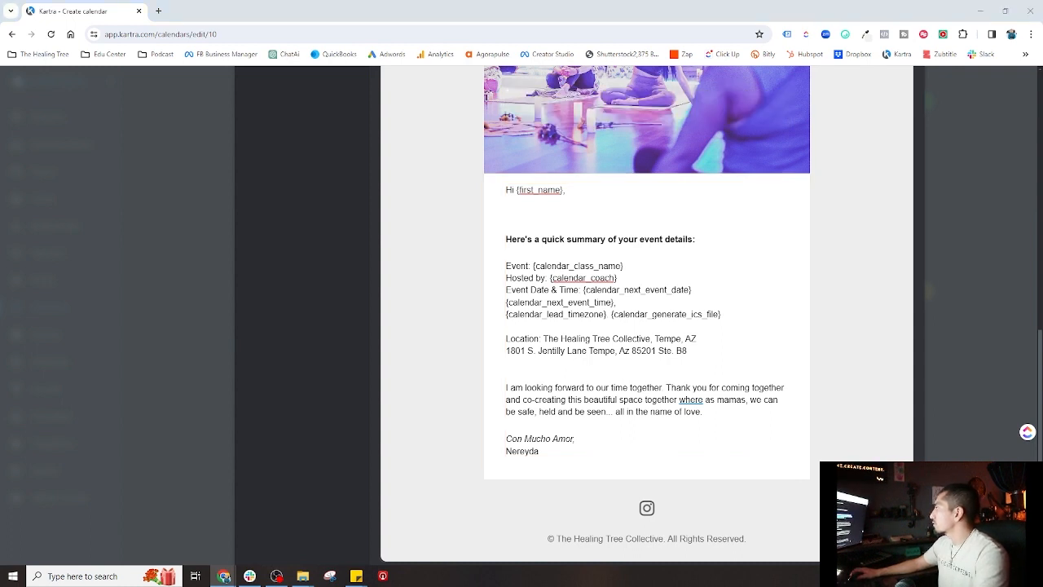
left_click(518, 212)
type("It's almost time! Just 24 hours until we meet for our Soulful Sunday Yoga session. Here's a gentle reminder to pack a few essentials: your yoga mat, a water bottle, and an open heart ready for relaxation and self-discovery.")
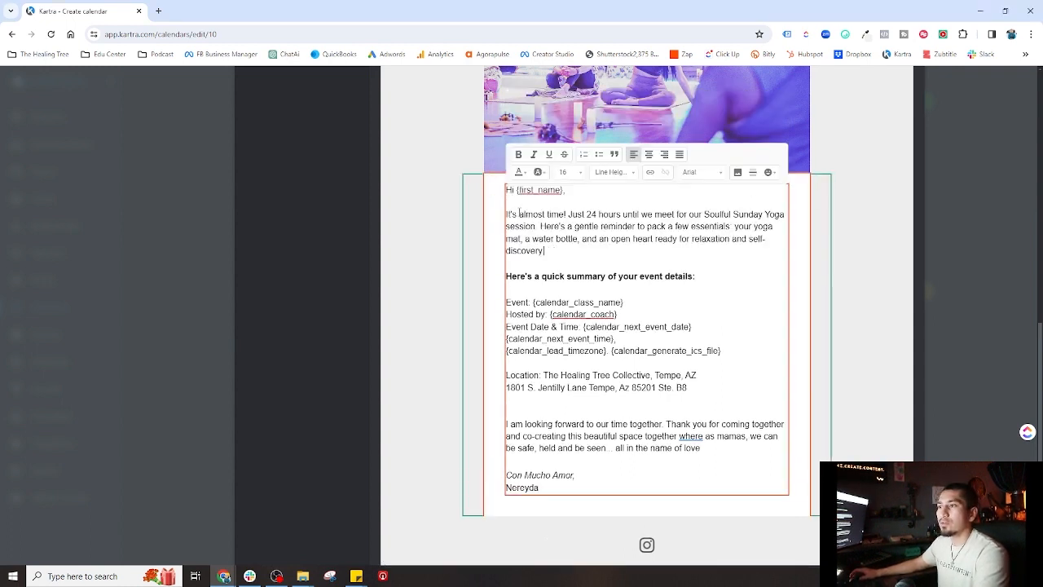
- Break the opening text into separate lines and insert the Embrace the Experience section
left_click(566, 215)
key("Return")
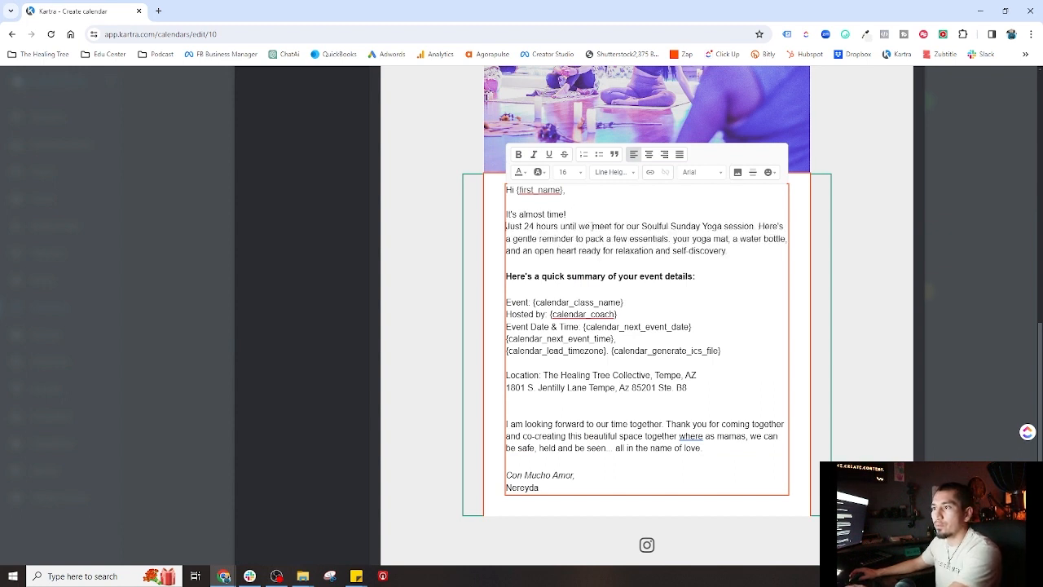
left_click(757, 227)
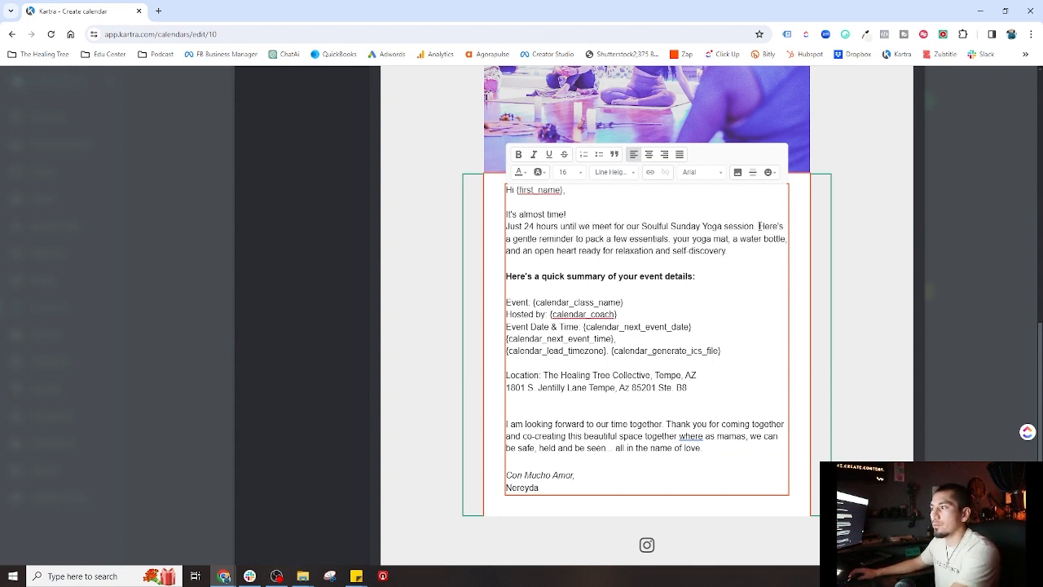
key("Return")
left_click(773, 258)
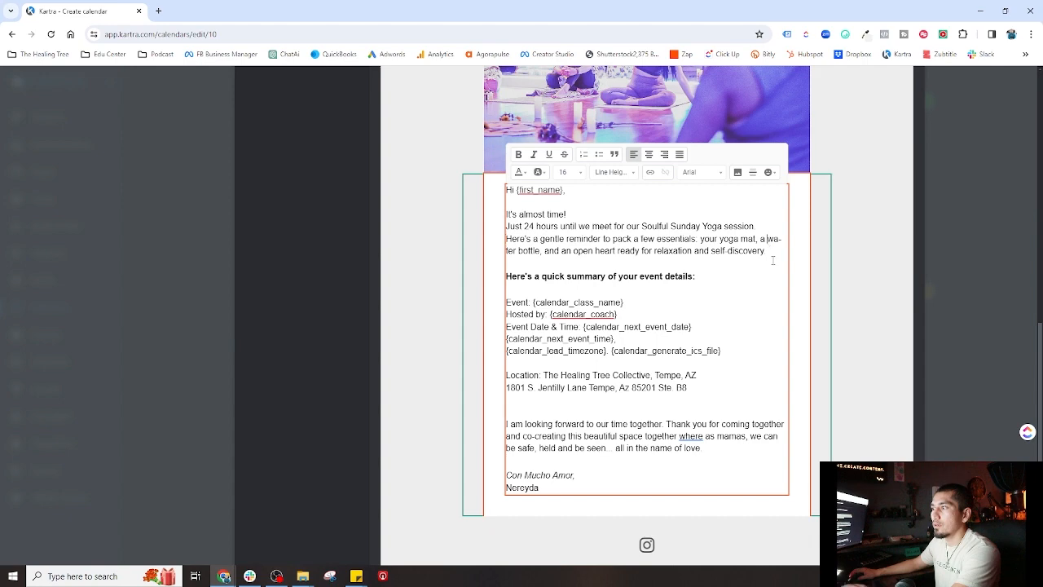
key("Return")
key("Return")
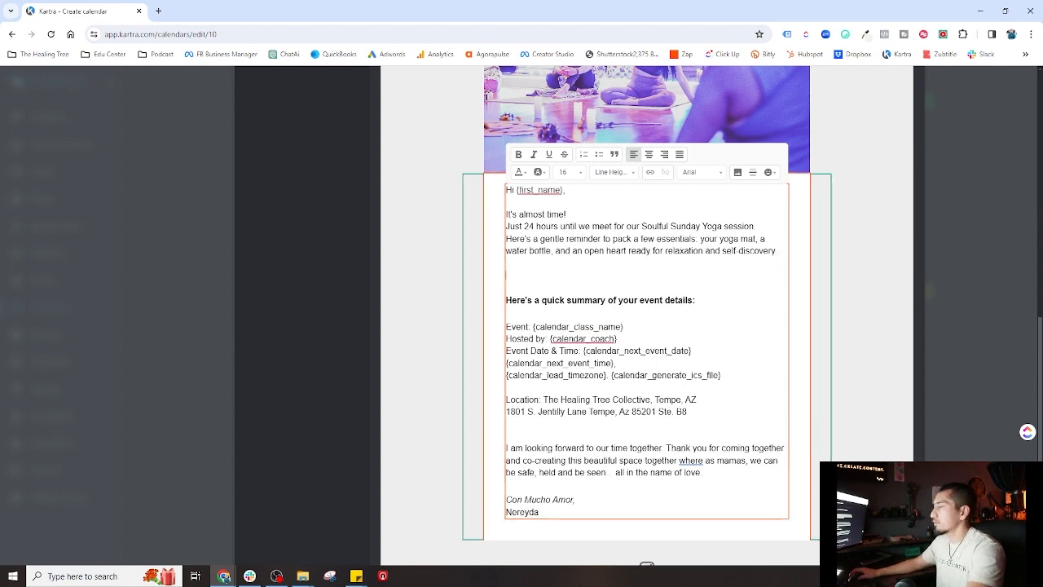
type("Embrace the Experience  As we count down the hours to our gathering, remember that your presence is invaluable. The energy and intention you bring create the unique tapestry of our yoga circle. Thank you for choosing to be a part of this journey, not just for yourself but for the collective energy of the group.")
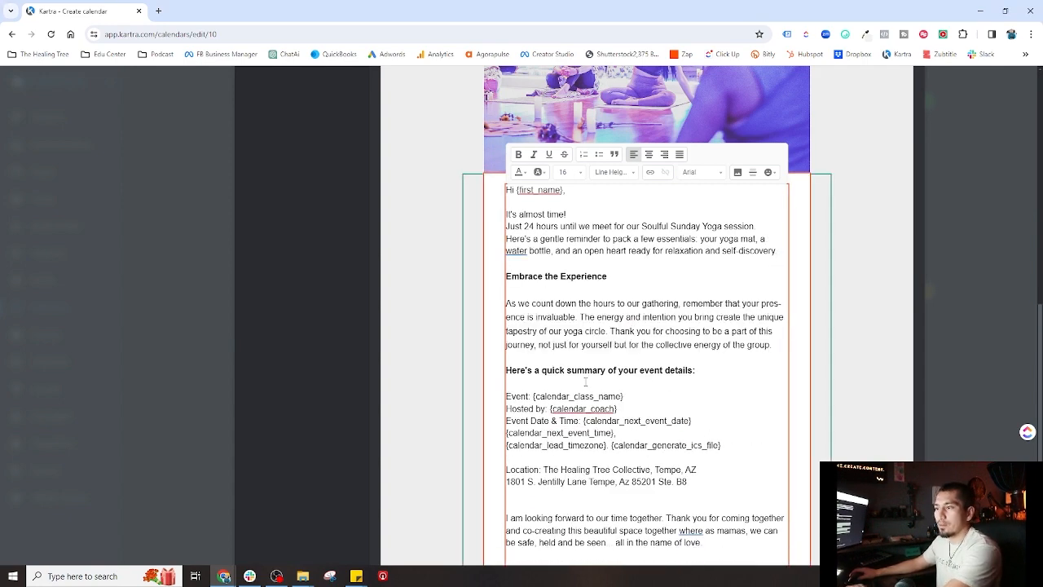
- Insert the Prepare to Unwind section below the address with spacing between paragraphs
scroll(553, 366, "down", 2)
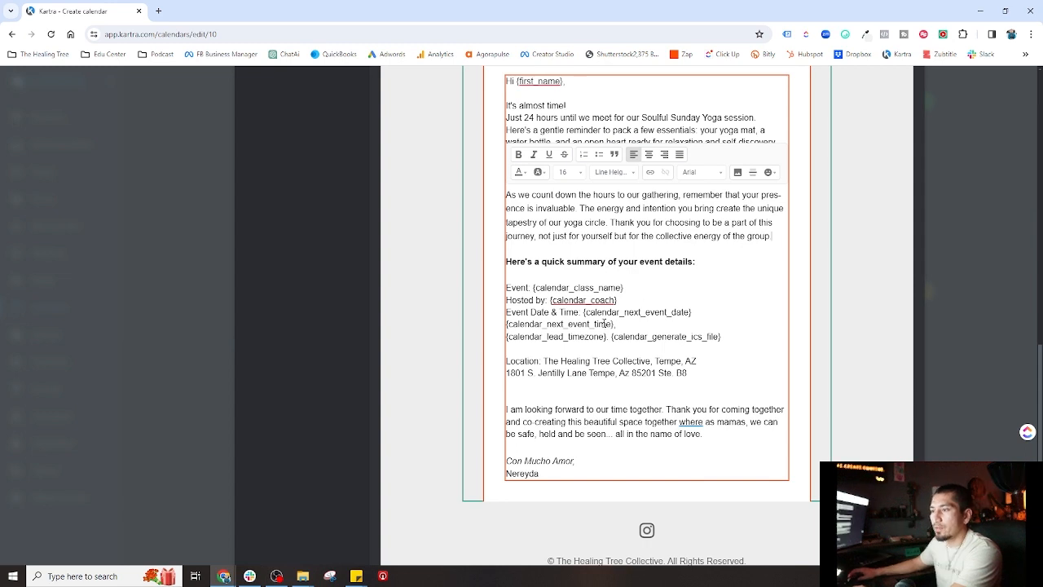
left_click(702, 383)
key("Return")
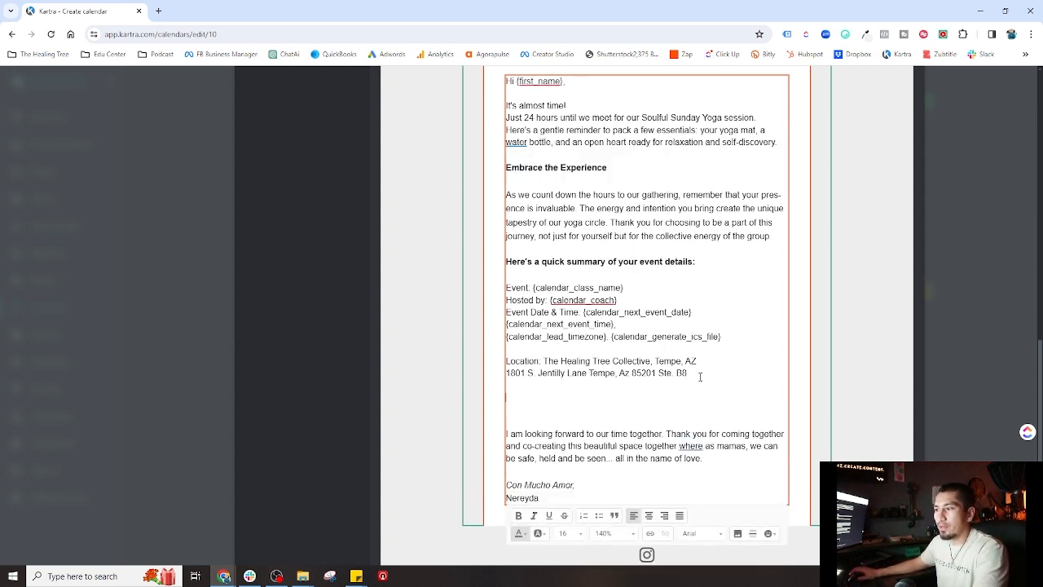
type("Prepare to Unwind Get ready to immerse yourself in a serene flow of postures, breathwork, and mindful movement. Under Aylin's guidance, you'll find a peaceful escape that nurtures your spirit and provides a perfect start to your week. I'm beyond excited to share this experience with you. Remember, this is your time to relax, rejuvenate, and reconnect with your inner self. We're almost there! Should you have any last-minute questions, feel free to reach out. Otherwise, see you very soon!")
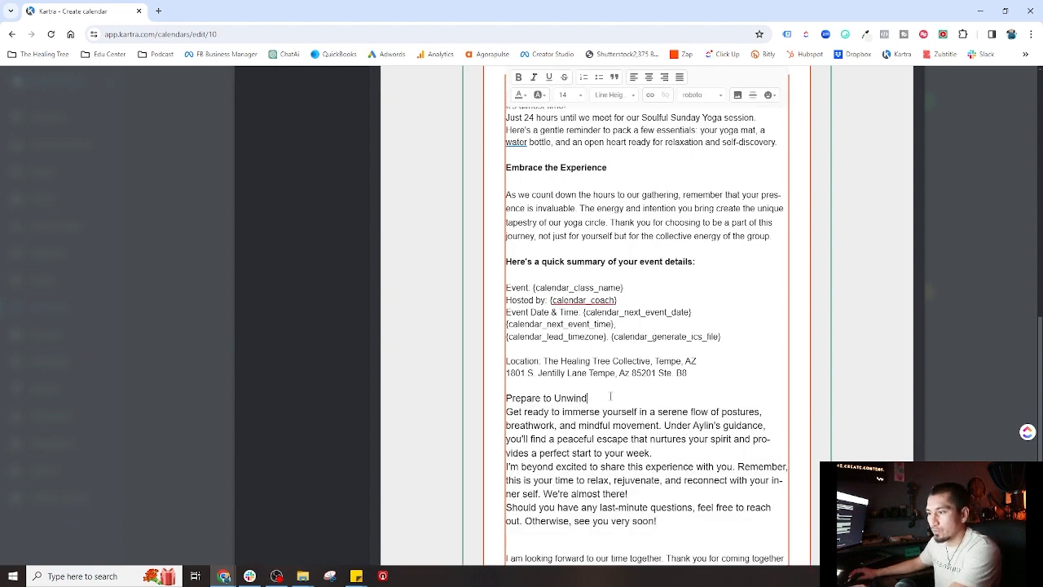
key("Return")
key("Return")
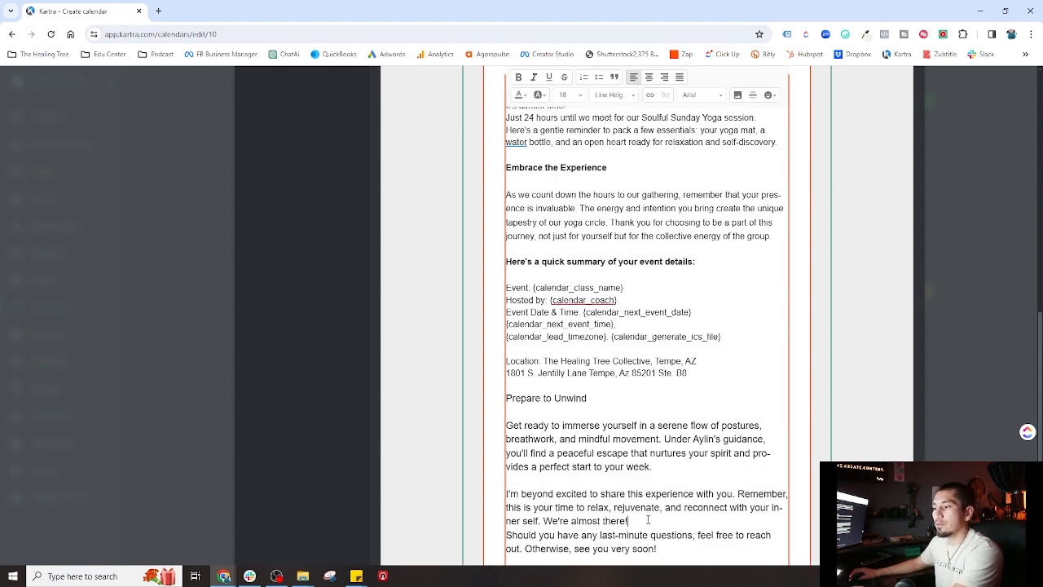
key("Return")
- Split 'We're almost there!' into its own paragraph and delete the old 'I am looking forward' closing
scroll(648, 519, "down", 1)
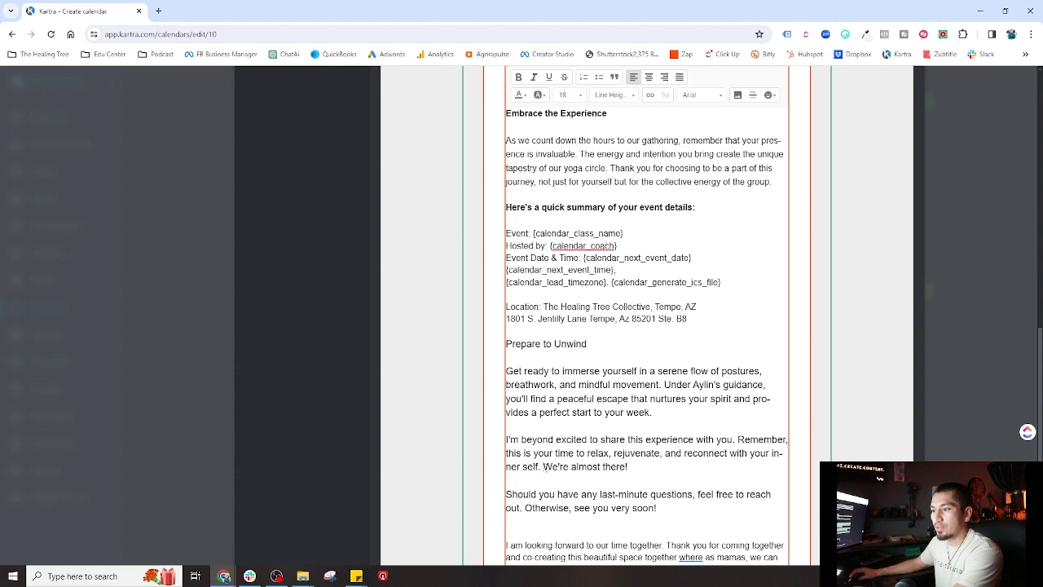
left_click(544, 467)
key("Return")
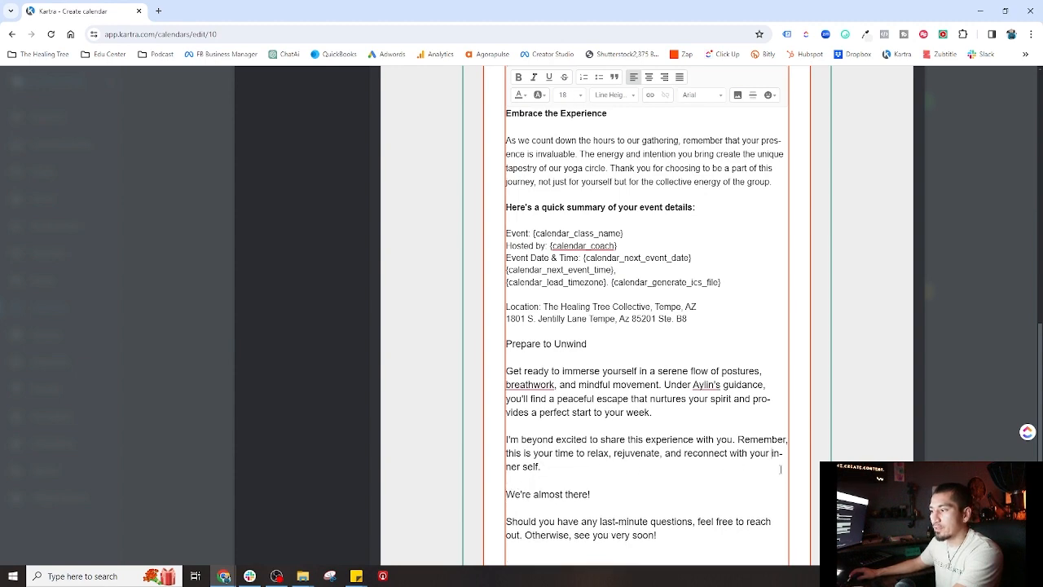
scroll(551, 509, "down", 1)
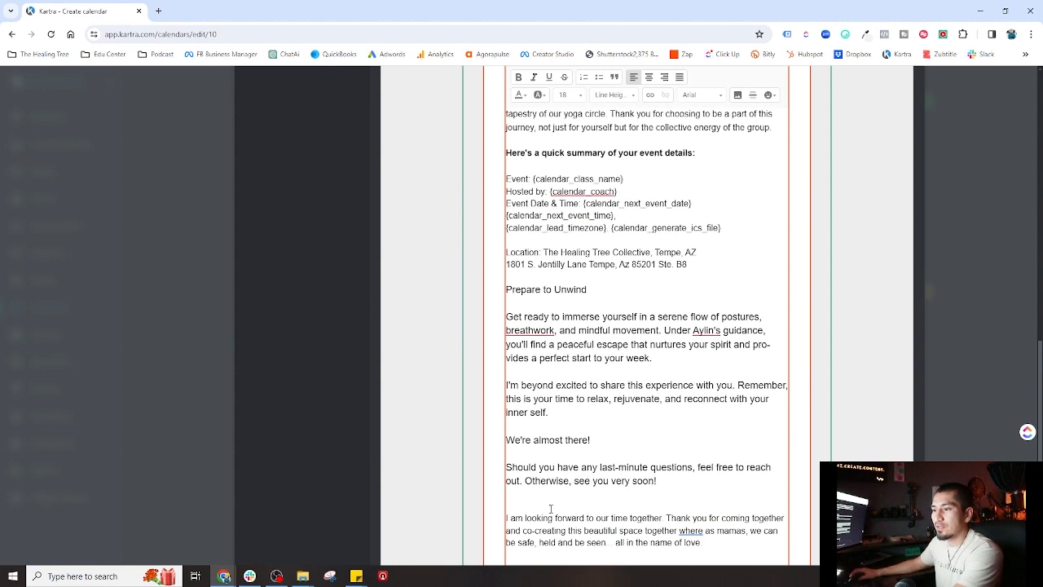
scroll(660, 482, "down", 2)
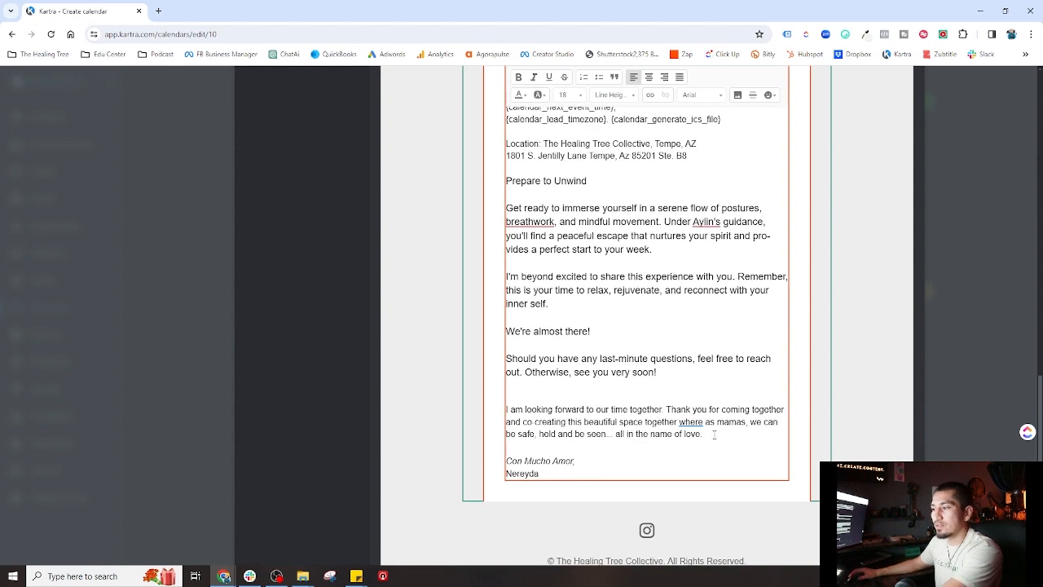
left_click_drag(701, 434, 502, 410)
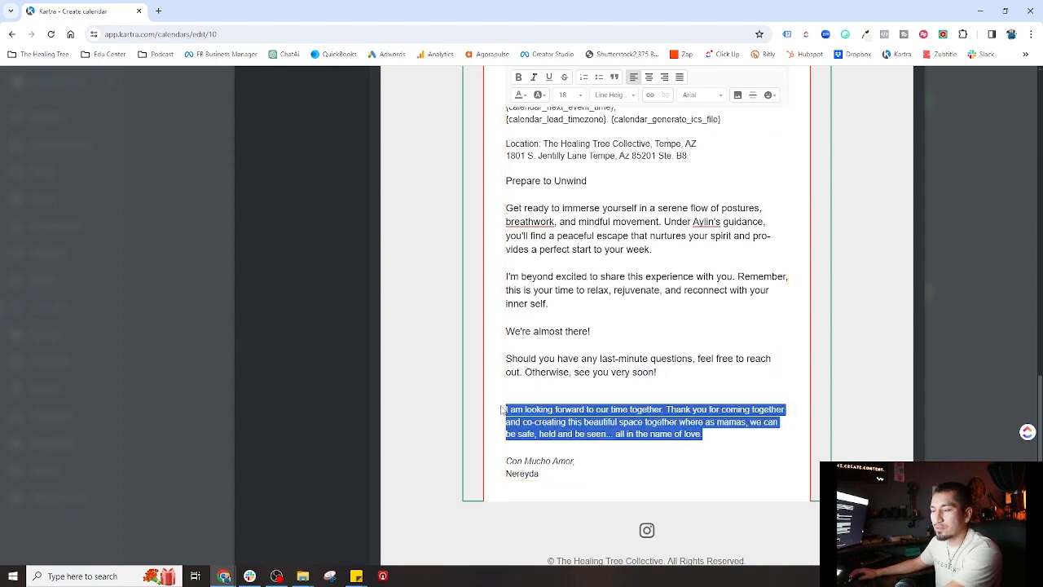
key("BackSpace")
key("BackSpace")
key("BackSpace")
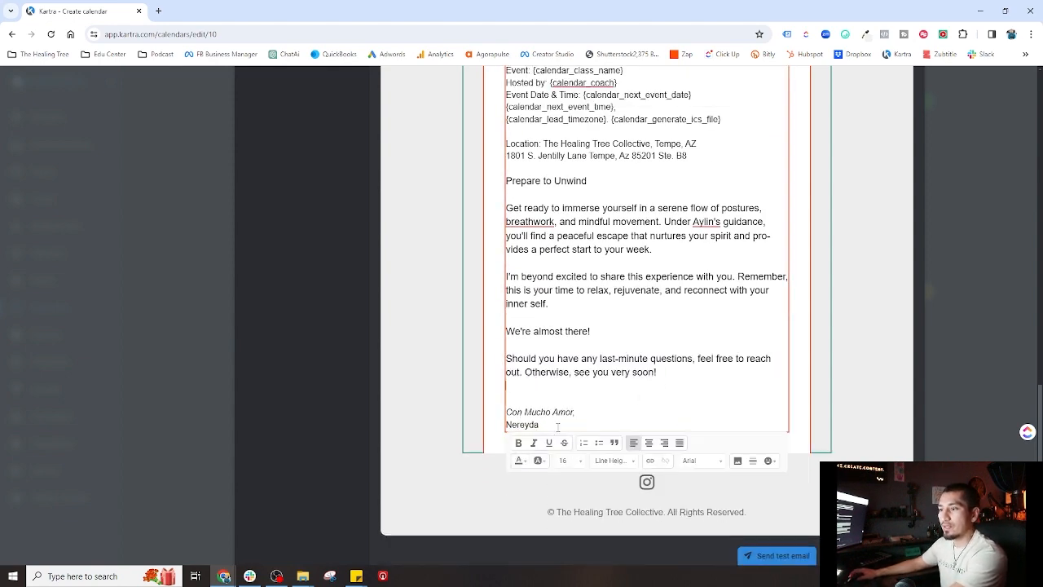
- Set the new section text to size 16 and bold the Prepare to Unwind heading
left_click_drag(669, 373, 506, 176)
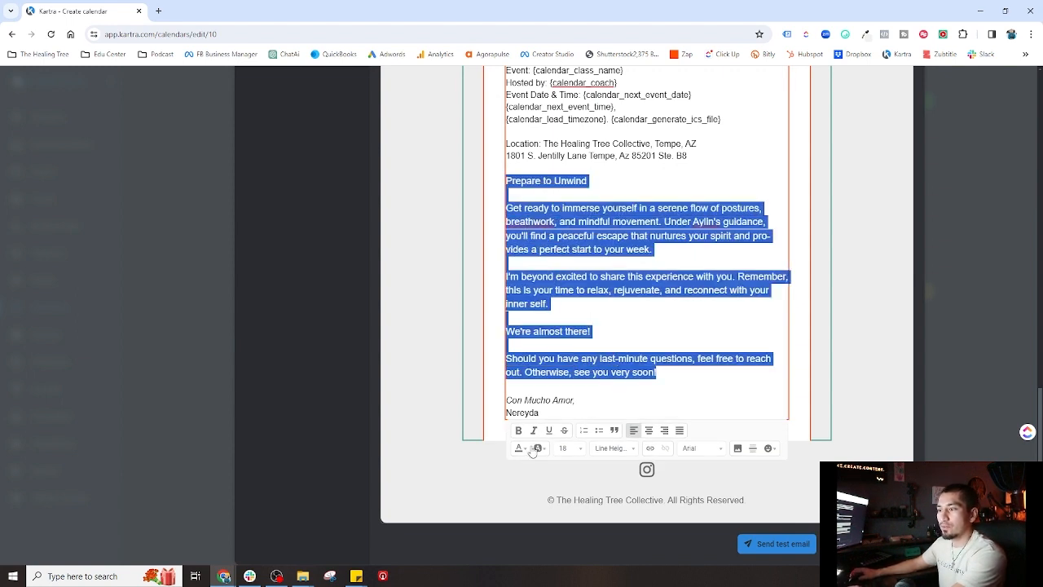
left_click(576, 456)
scroll(585, 513, "down", 2)
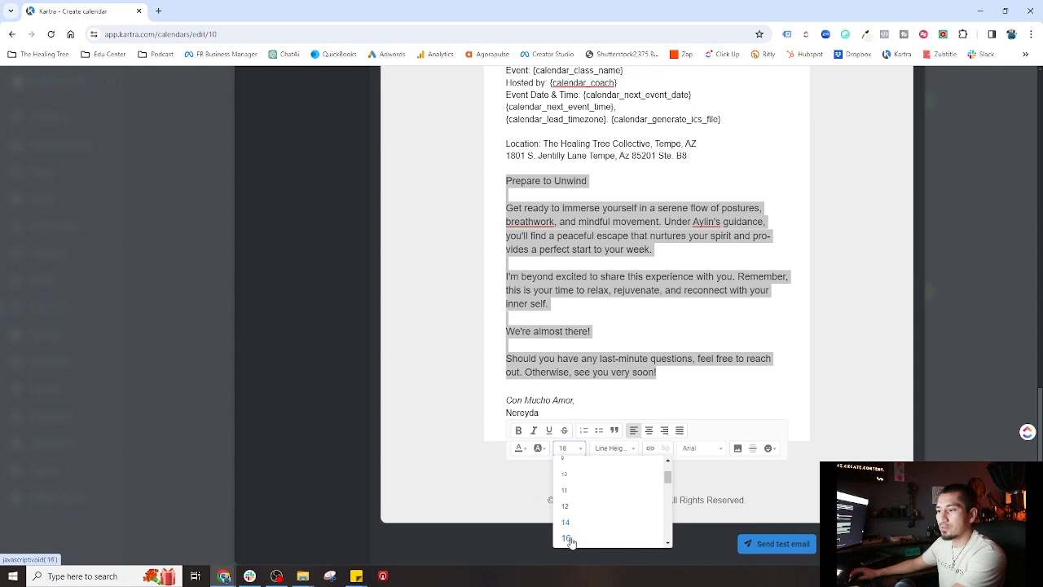
left_click(571, 538)
left_click(581, 246)
scroll(581, 246, "up", 2)
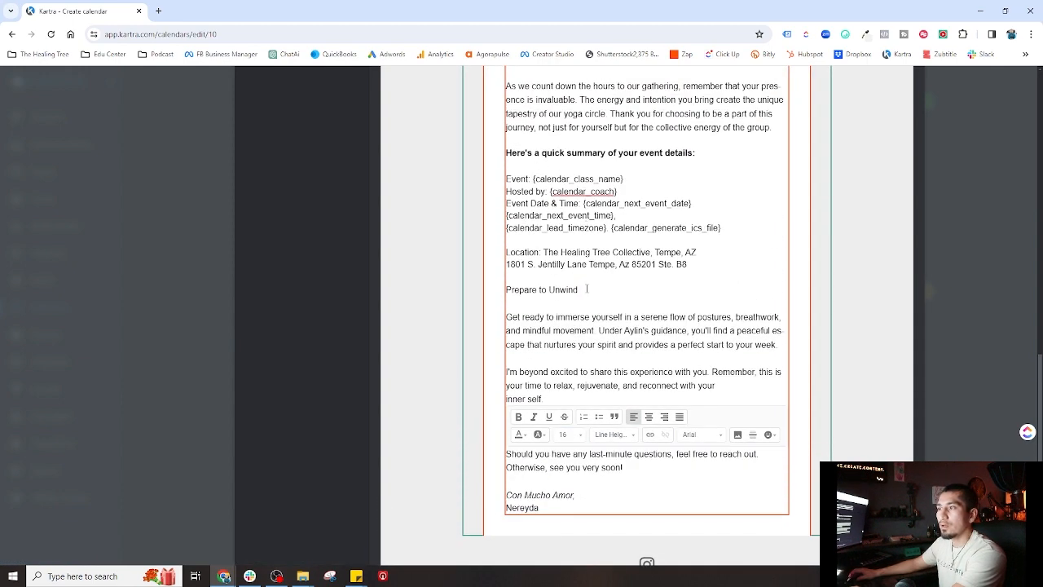
left_click_drag(579, 289, 506, 287)
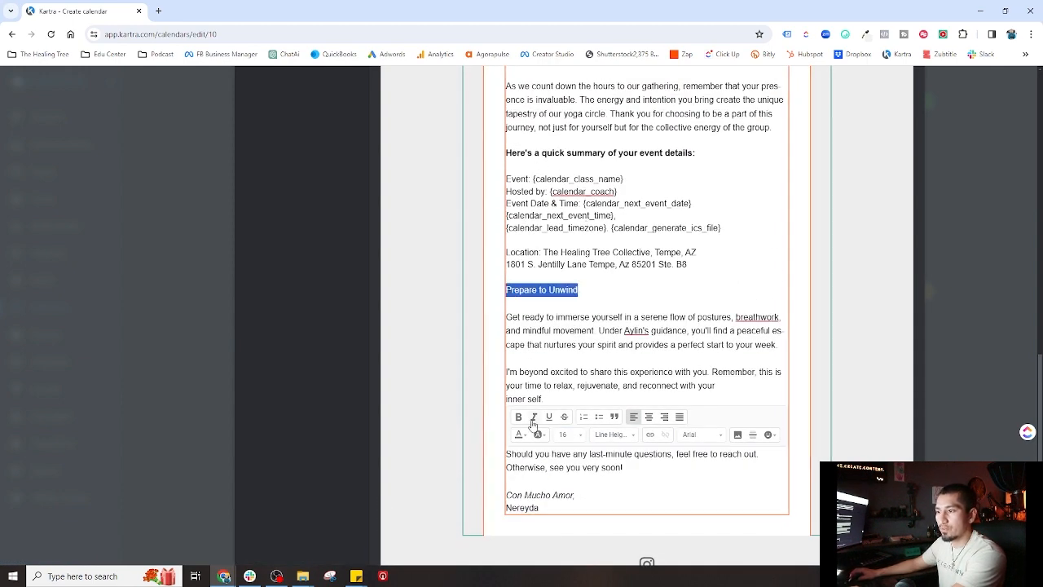
key("ctrl+b")
left_click(655, 316)
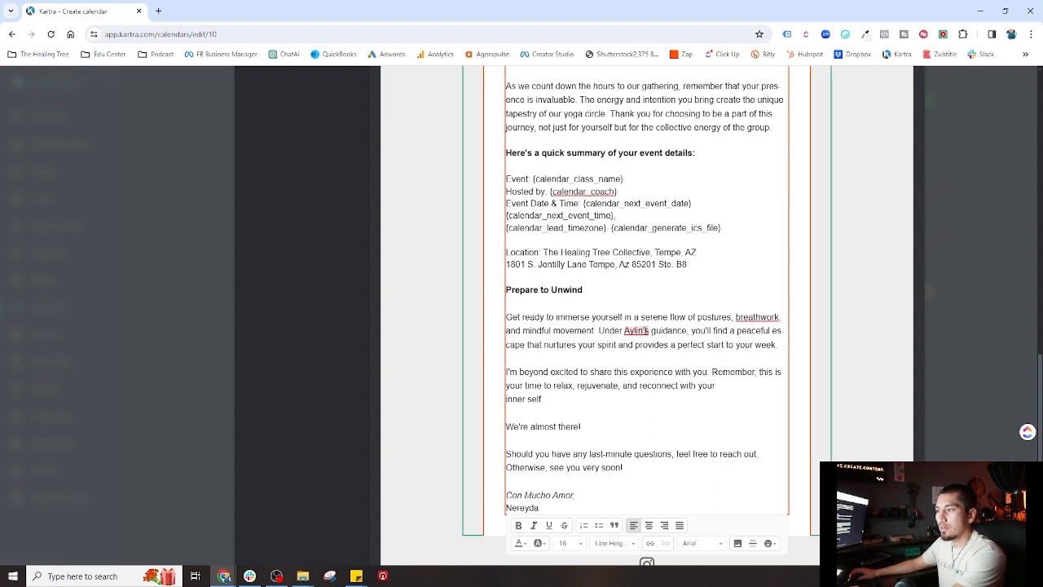
- Replace the instructor's name with 'my' and add blank lines after the 'inner self' paragraph
triple_click(644, 330)
left_click(649, 330)
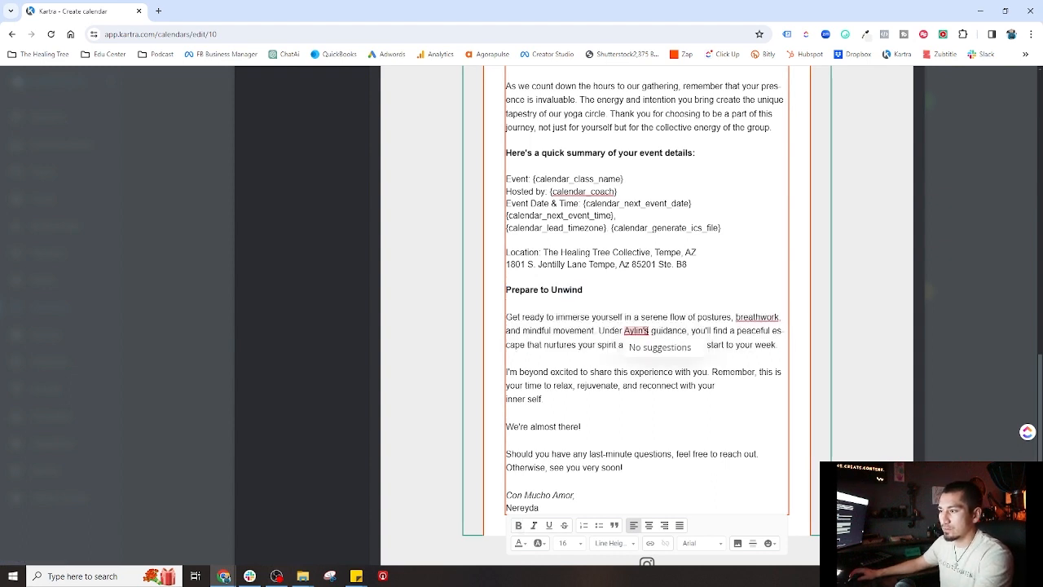
left_click_drag(651, 330, 625, 330)
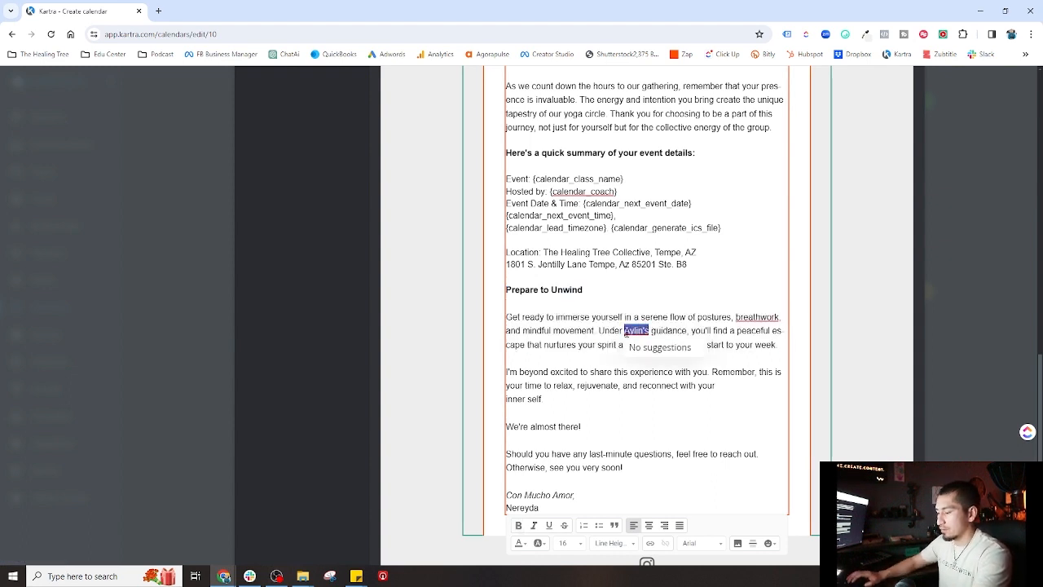
type("my")
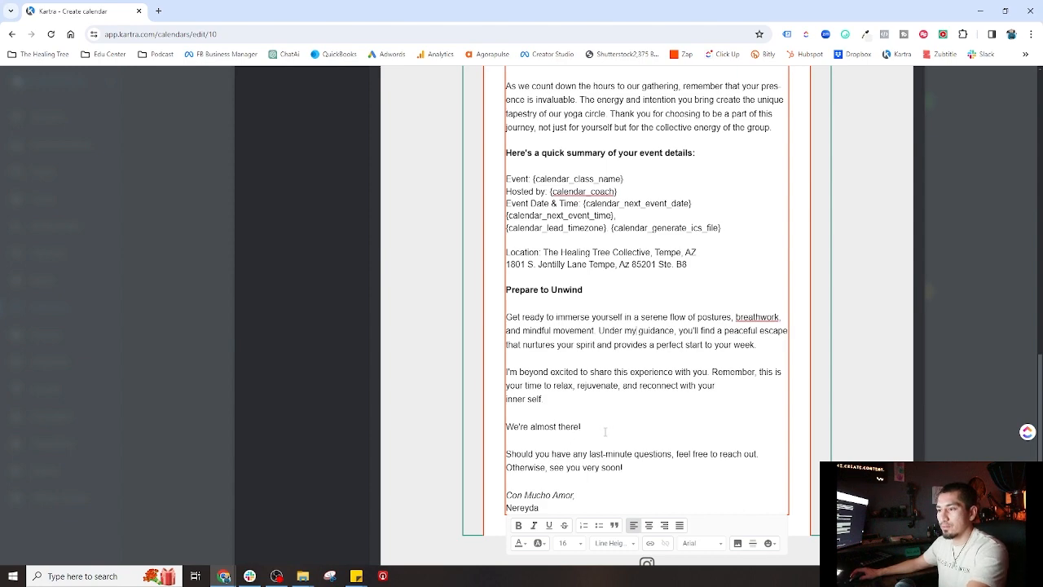
scroll(605, 432, "up", 2)
scroll(526, 343, "down", 2)
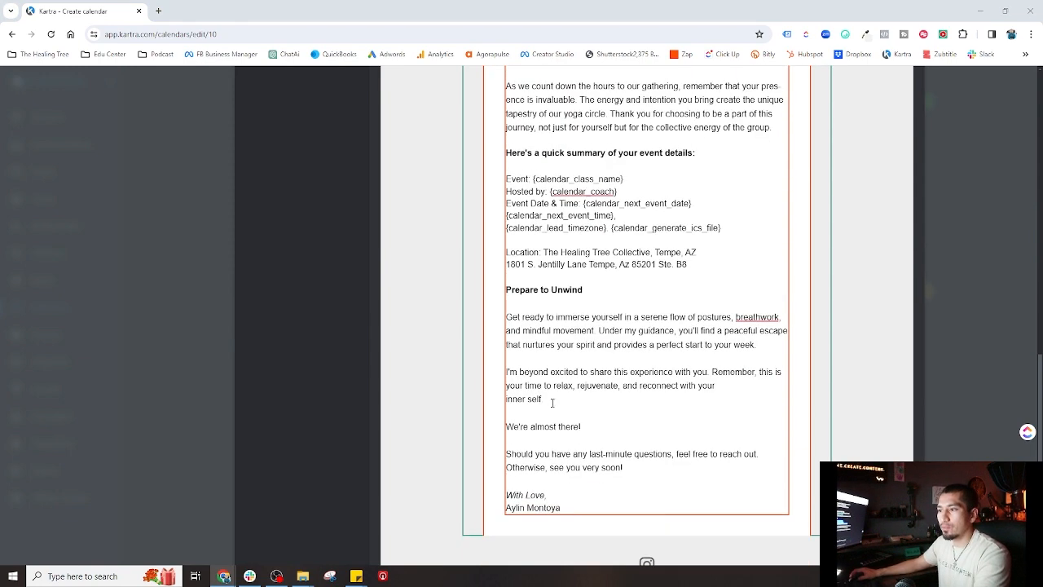
left_click(563, 400)
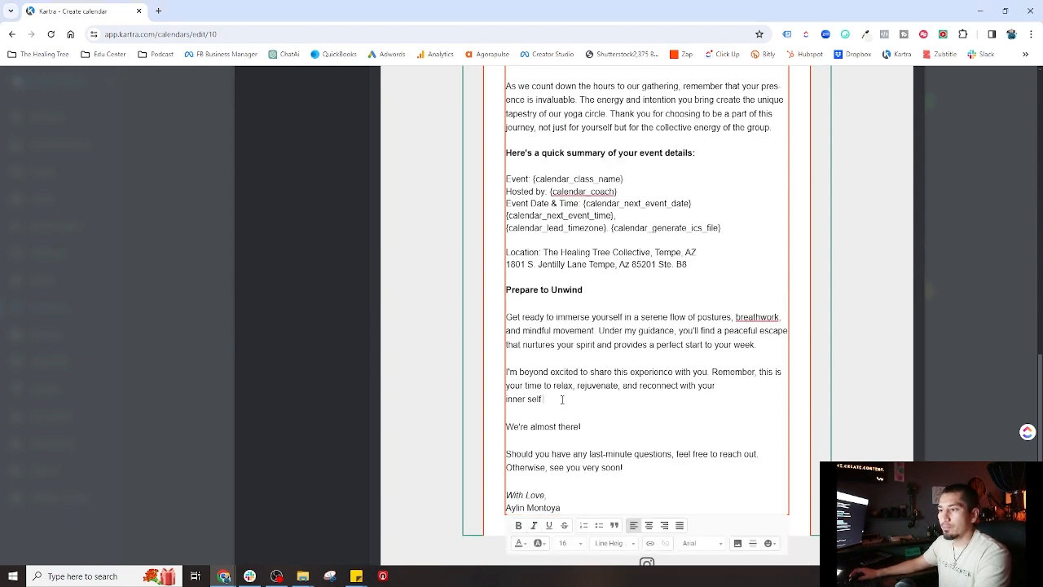
key("Return")
key("Return")
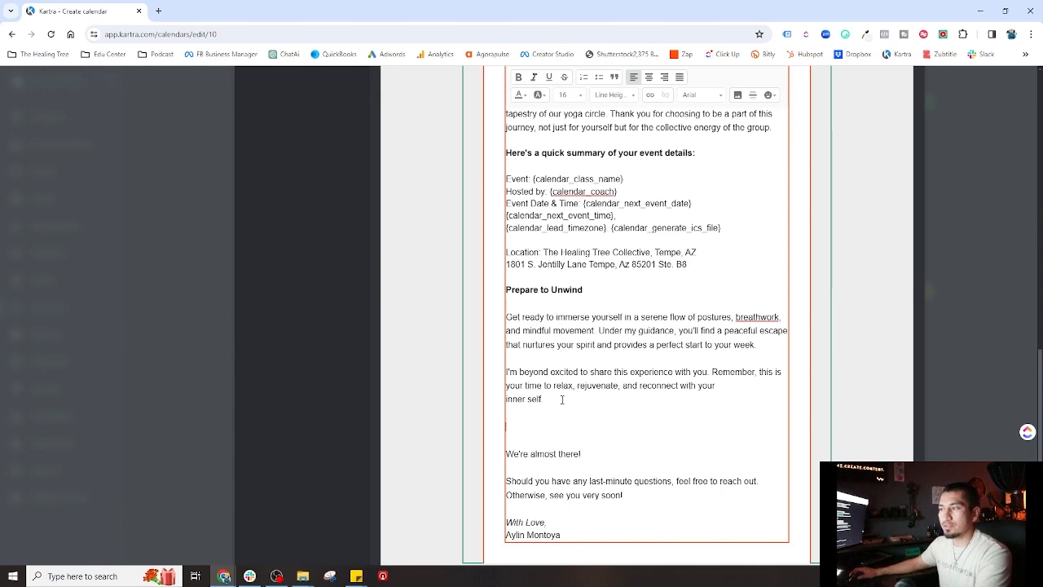
- Paste the 'Preparing for the Class:' text and set it to size 16
type("Preparing for the Class: Wear comfortable attire for ease of movement. Bring a yoga mat, water bottle, and an open heart. Arrive with an intention to unwind and reconnect with your inner self.")
scroll(542, 428, "down", 2)
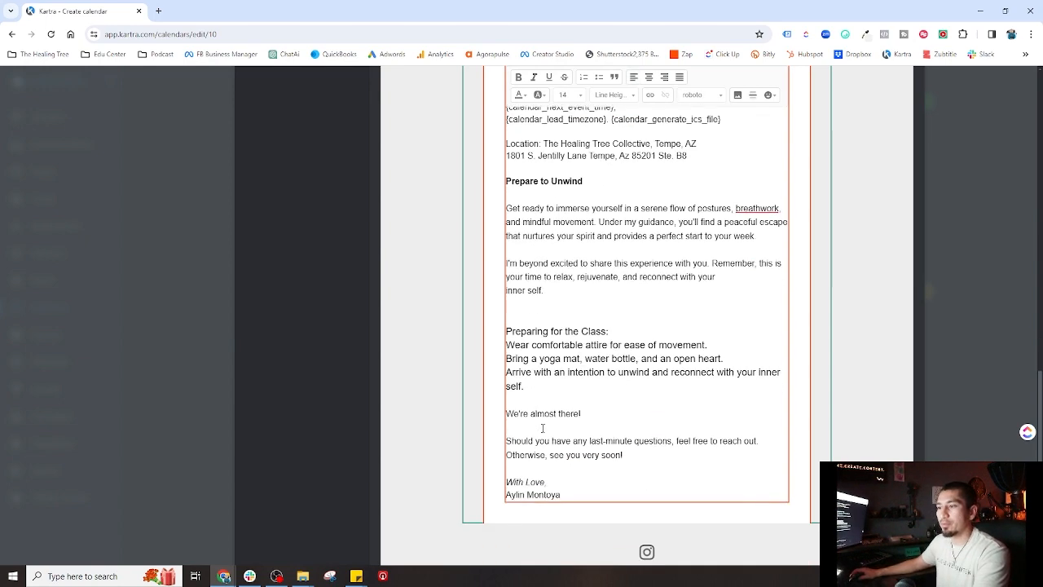
left_click_drag(534, 389, 506, 318)
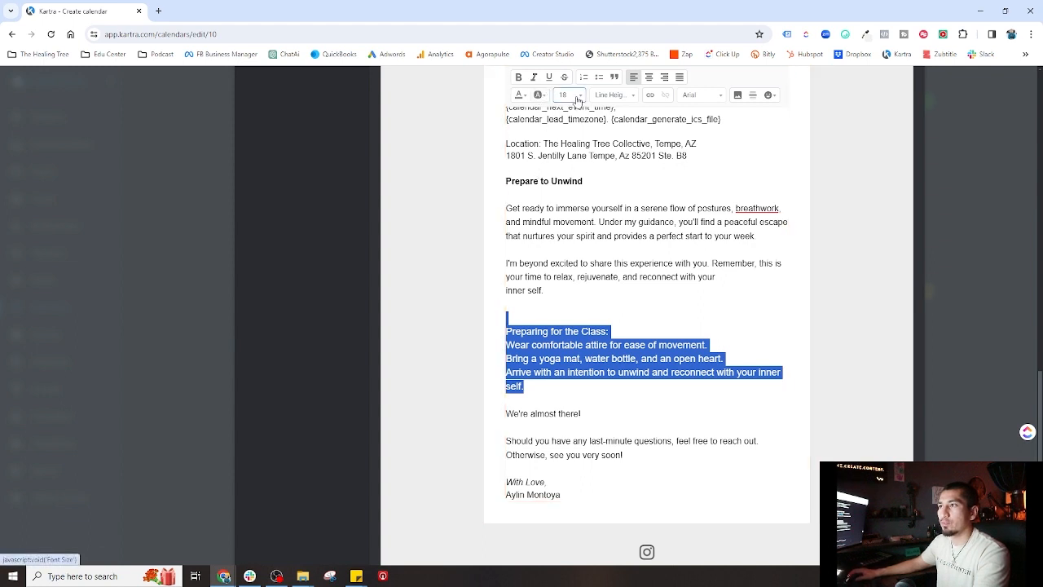
left_click(568, 94)
scroll(573, 171, "down", 3)
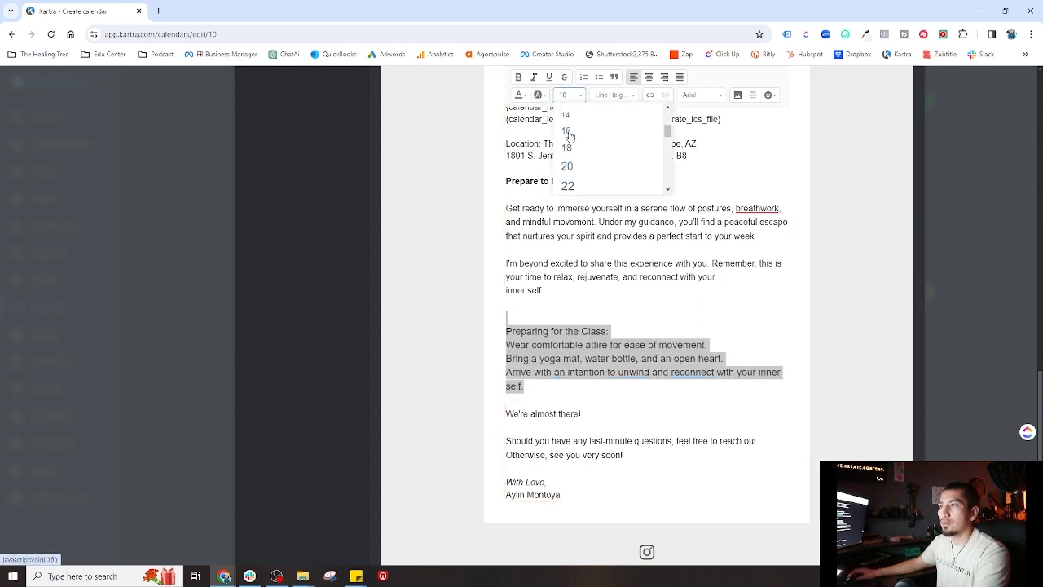
left_click(569, 132)
- Bold the heading and turn the three preparation tips into a bulleted list
triple_click(504, 331)
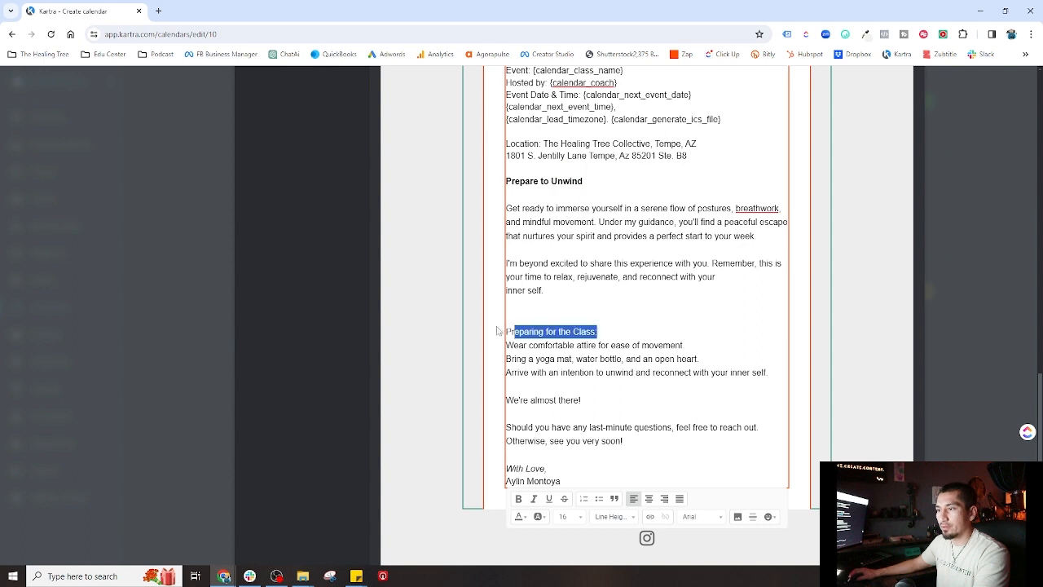
left_click(518, 499)
left_click(622, 333)
key("Return")
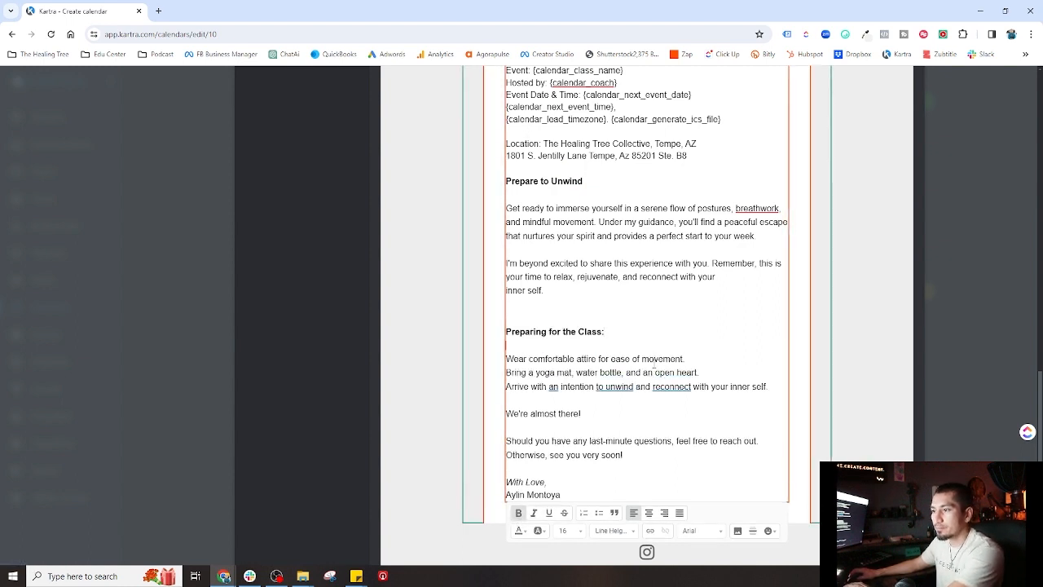
left_click_drag(768, 387, 505, 359)
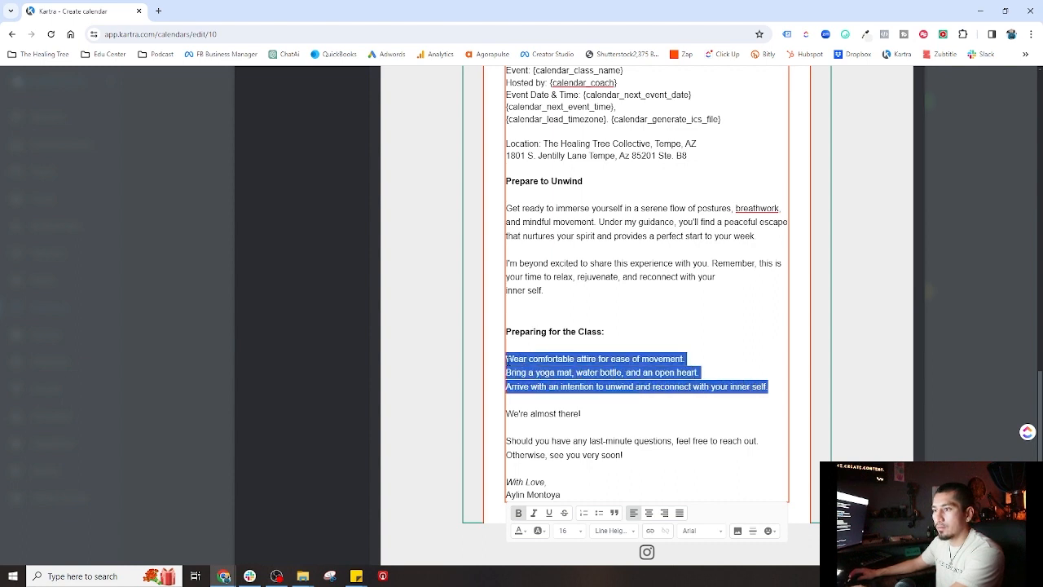
left_click(599, 512)
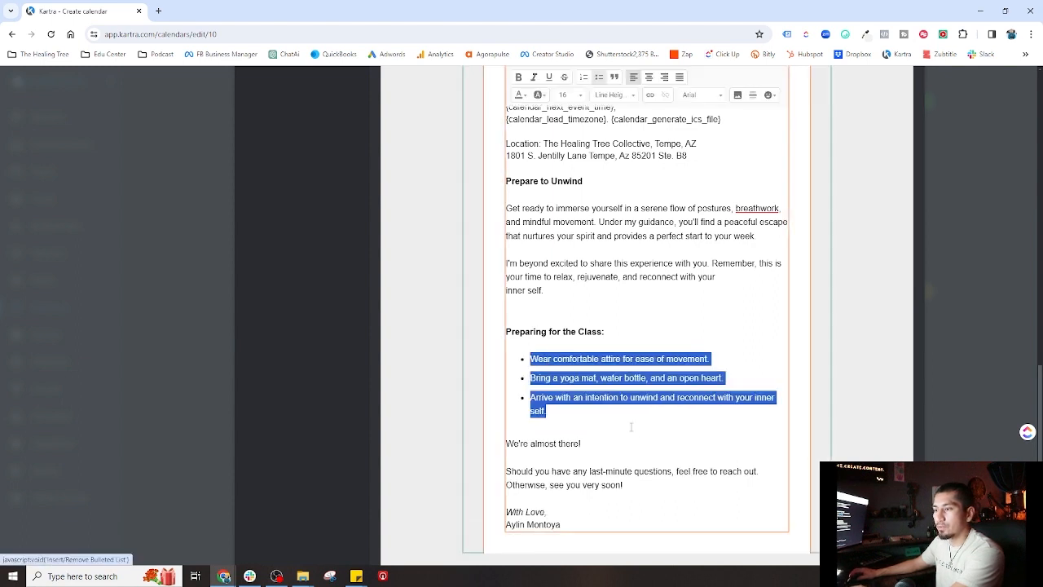
left_click(653, 416)
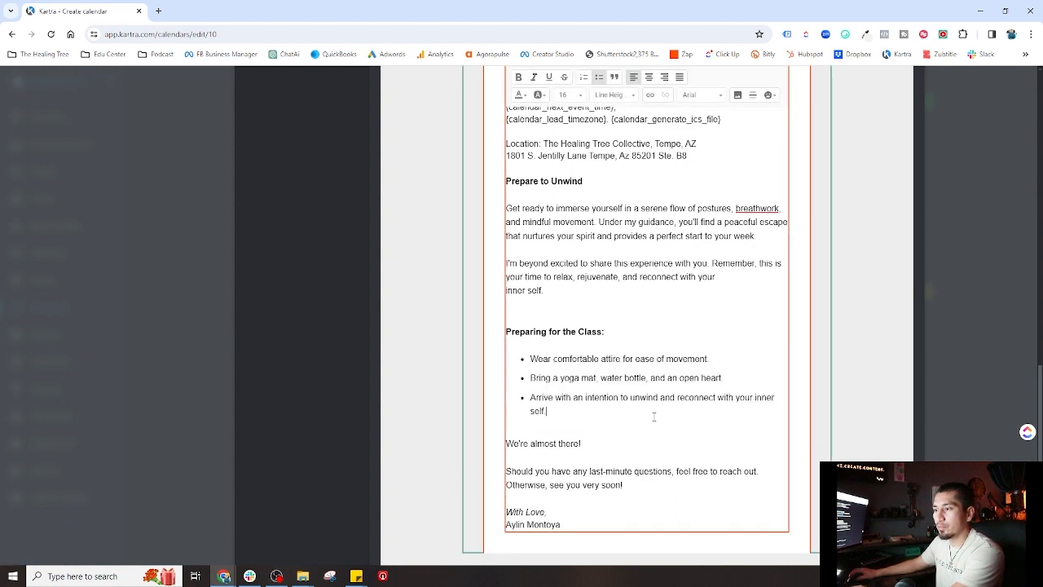
left_click(731, 377)
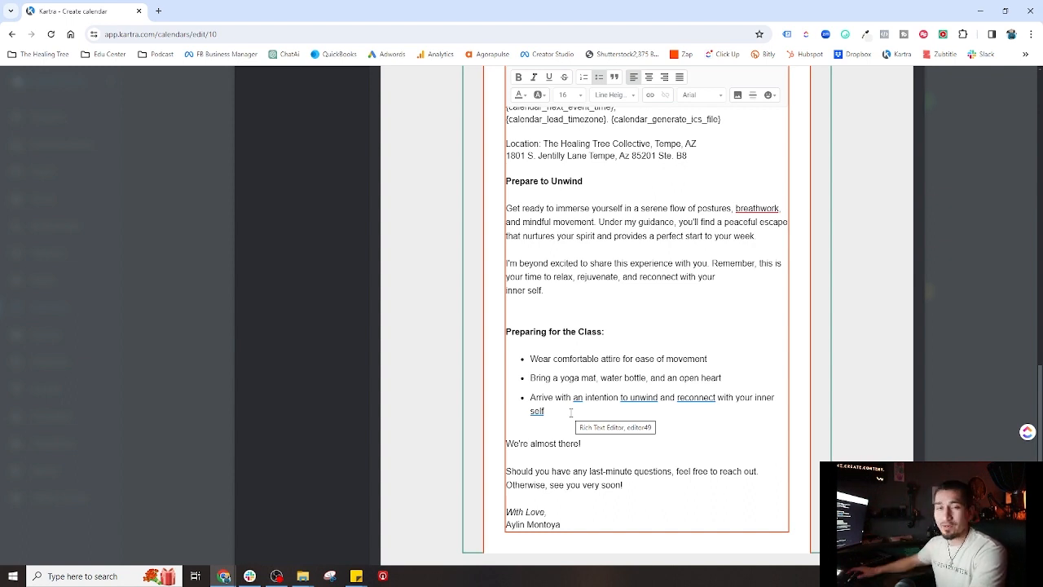
- Add a full stop after the word 'movement' in the email body
left_click(635, 307)
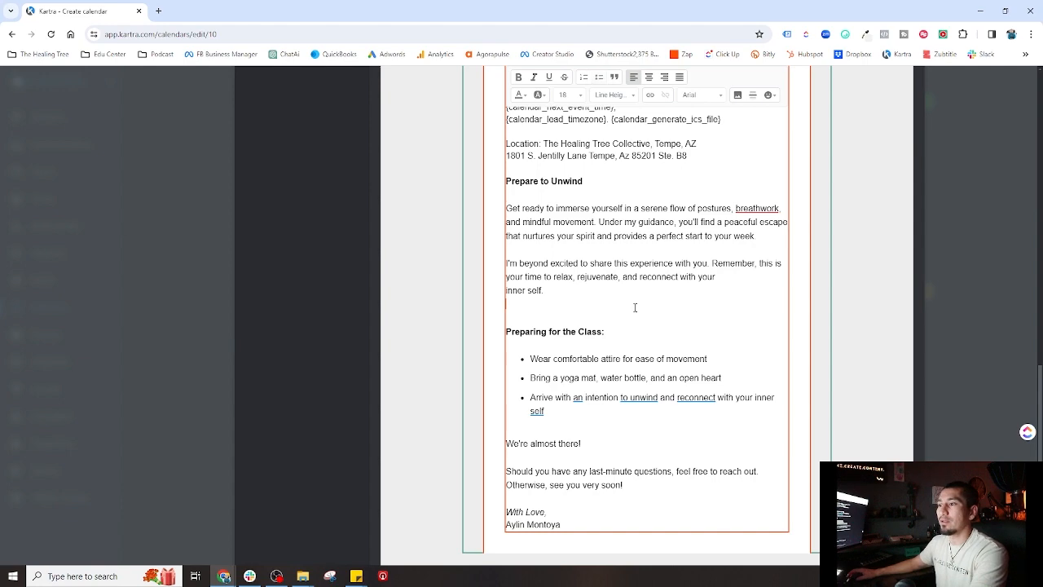
scroll(609, 390, "up", 2)
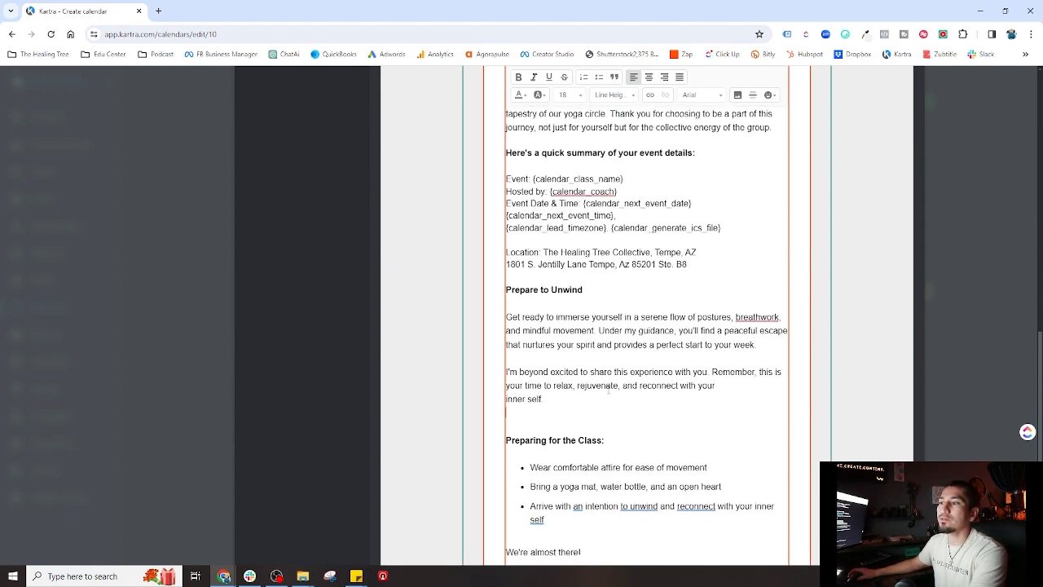
scroll(610, 395, "down", 1)
scroll(613, 412, "up", 3)
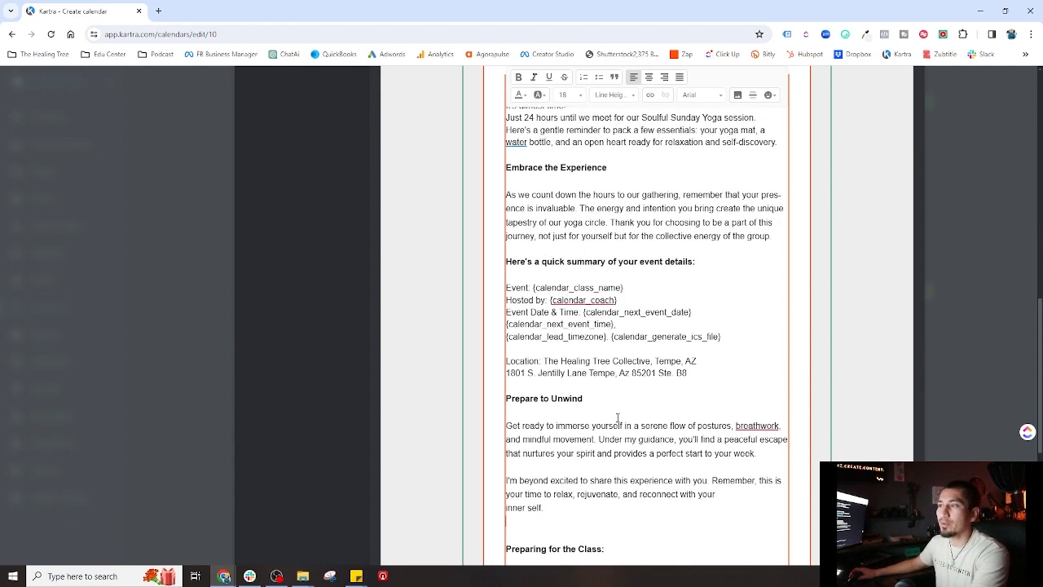
scroll(617, 417, "up", 1)
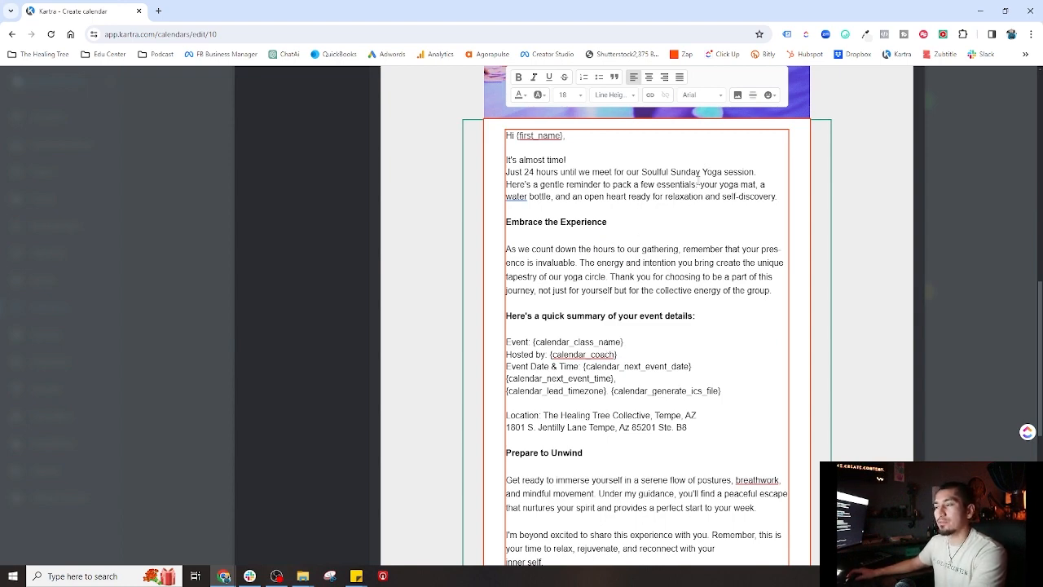
scroll(607, 330, "down", 7)
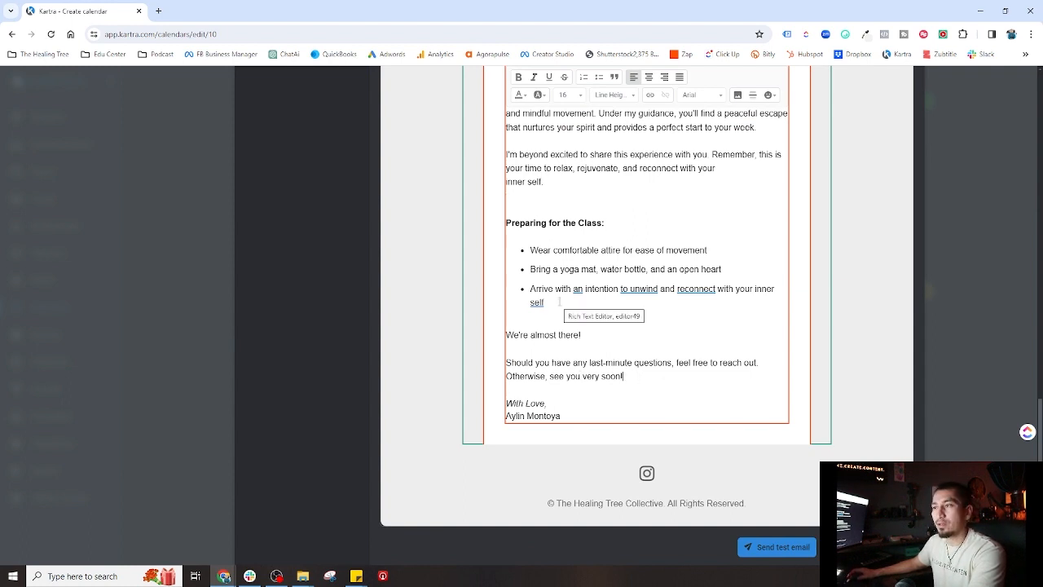
left_click(709, 255)
type(".")
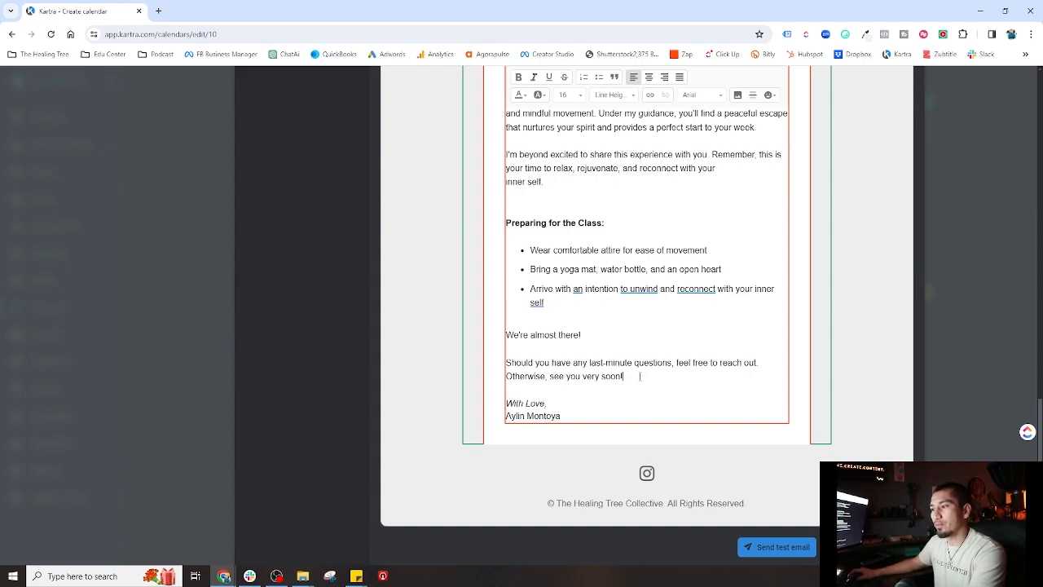
- Put the 'As we count down the hours…' paragraph in the preview text, trimming its cut-off end
scroll(861, 397, "up", 5)
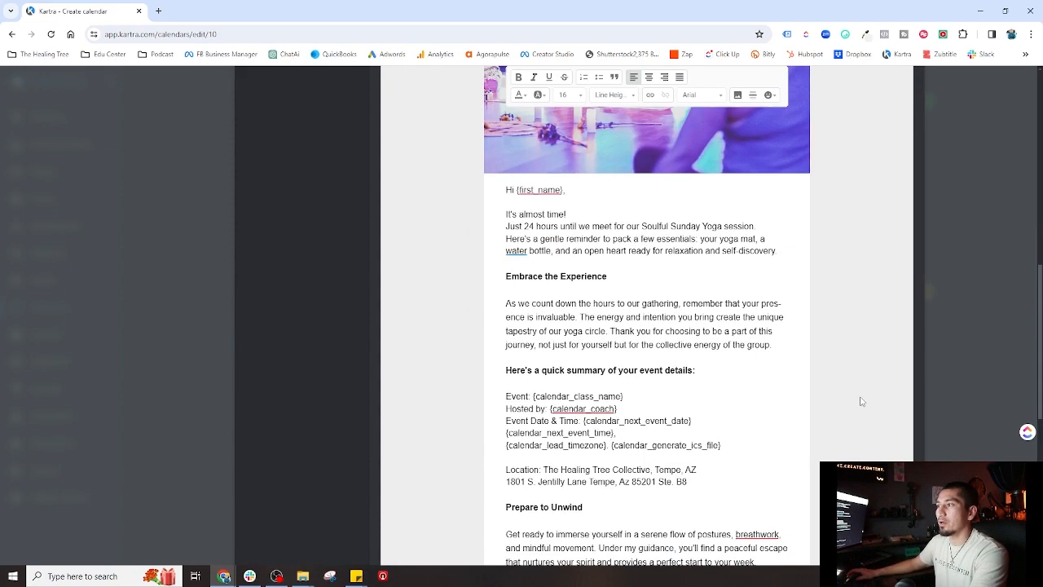
scroll(861, 401, "up", 7)
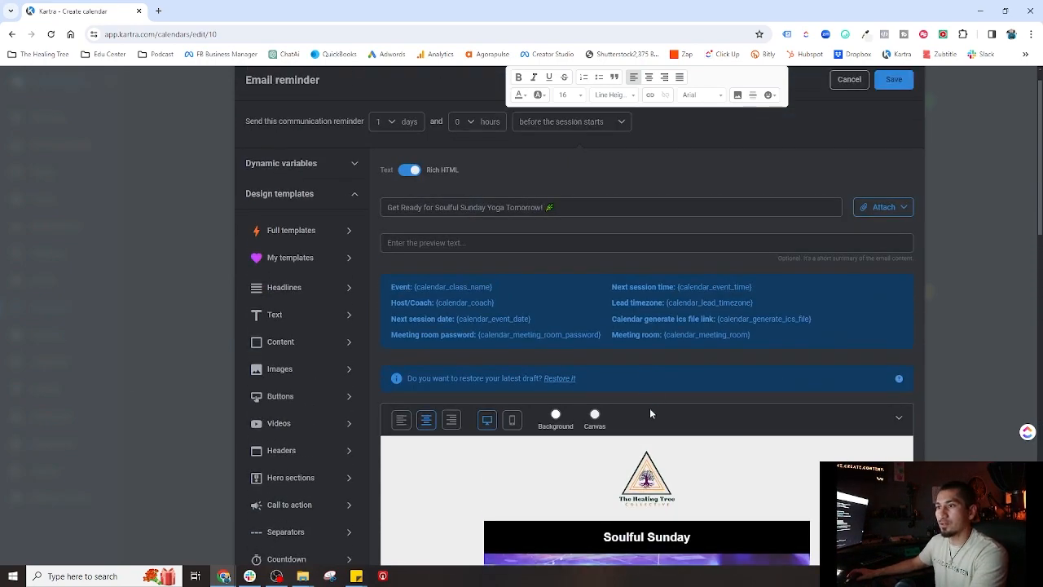
scroll(650, 413, "down", 10)
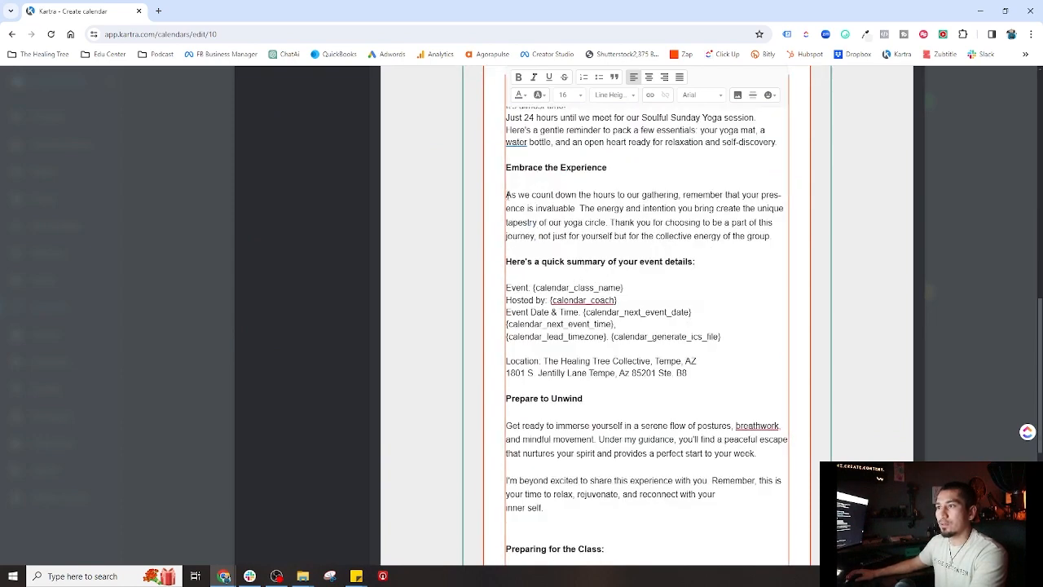
left_click_drag(506, 194, 803, 240)
scroll(464, 333, "up", 10)
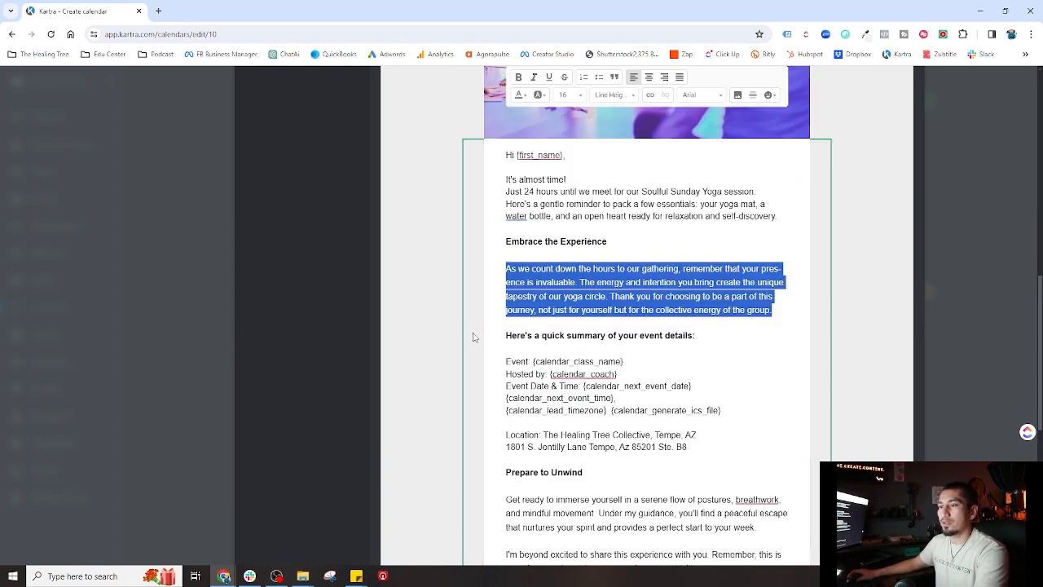
scroll(433, 194, "up", 2)
left_click(433, 194)
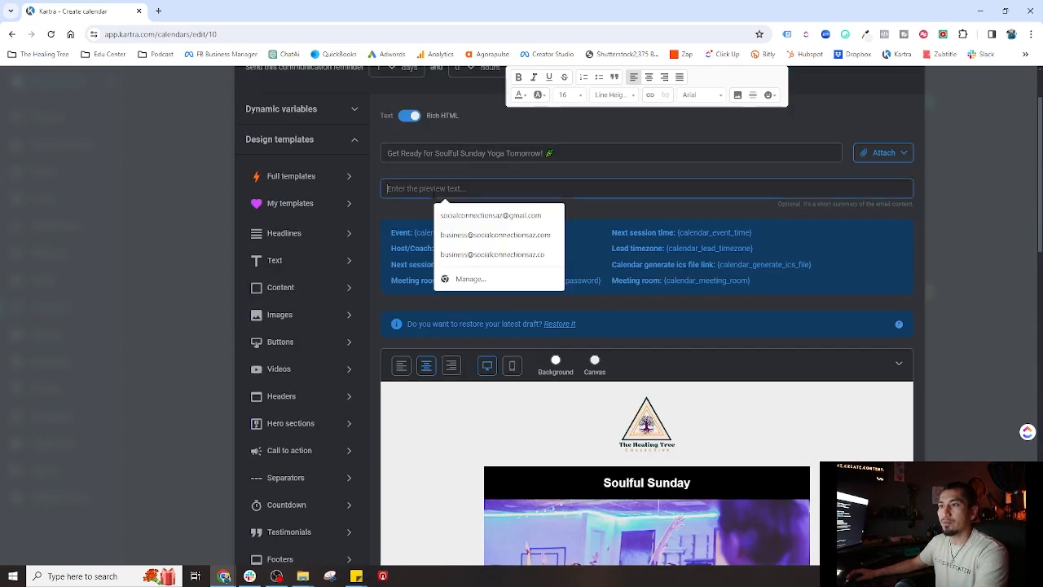
type("As we count down the hours to our gathering, remember that your presence is inva")
key("BackSpace")
key("BackSpace")
key("BackSpace")
key("BackSpace")
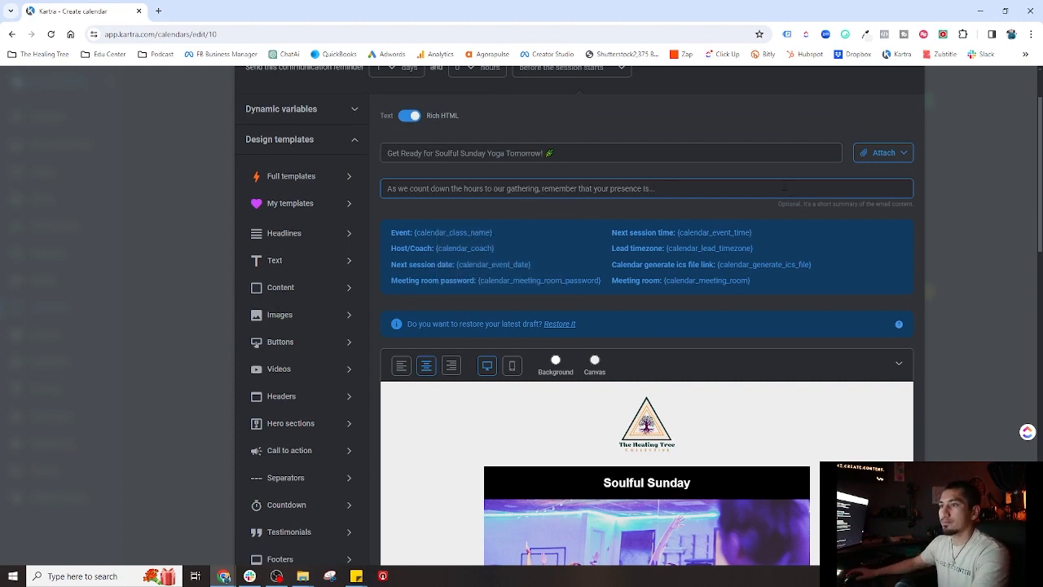
left_click(746, 166)
triple_click(583, 150)
key("ctrl+c")
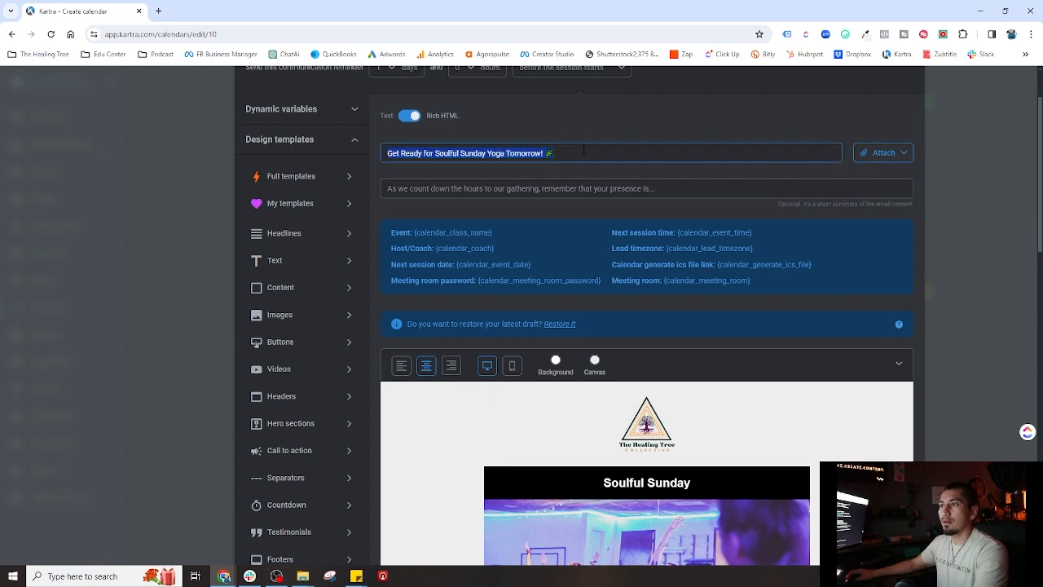
scroll(493, 356, "down", 15)
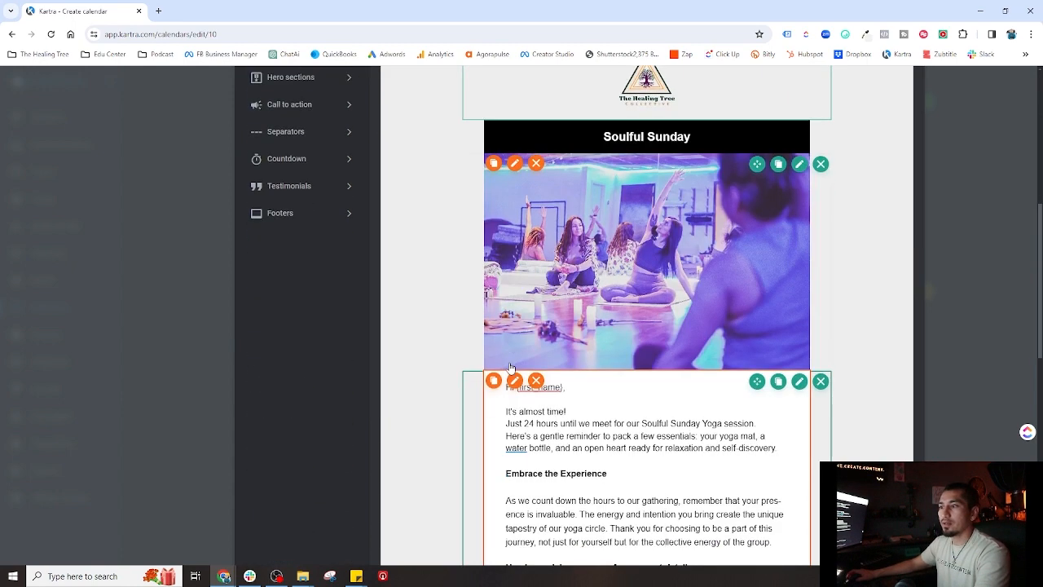
- Save the email design as template 'Soulful Sunday Msg 4' and close the confirmation
left_click(866, 547)
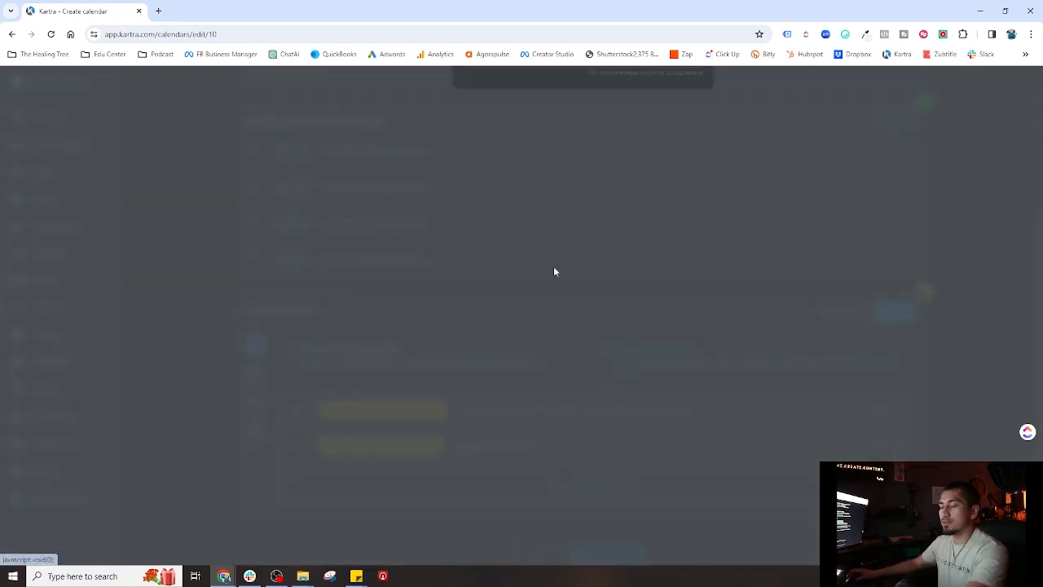
left_click(540, 162)
type("Soulful Sunday Msg 4")
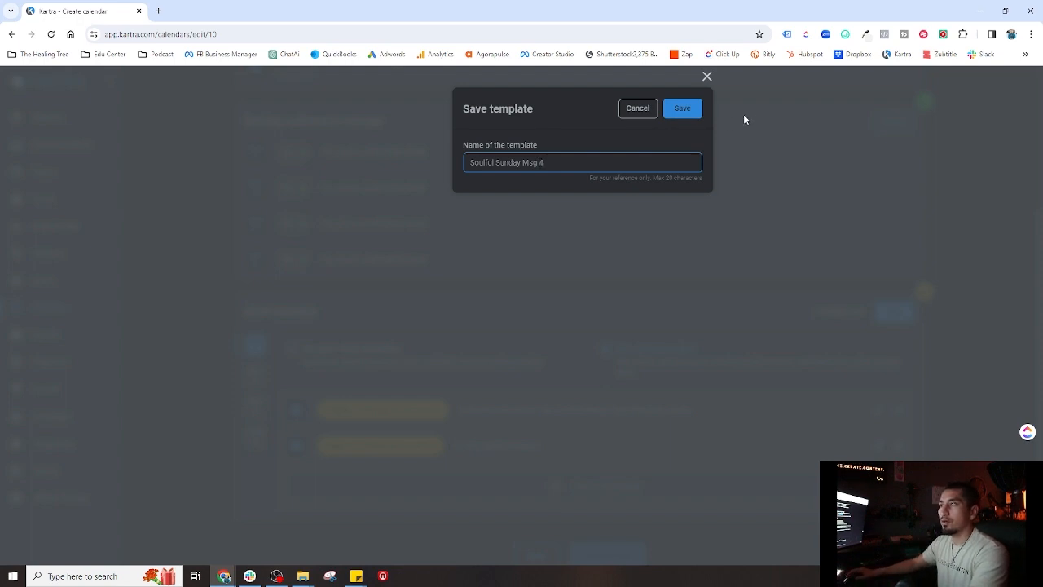
left_click(682, 107)
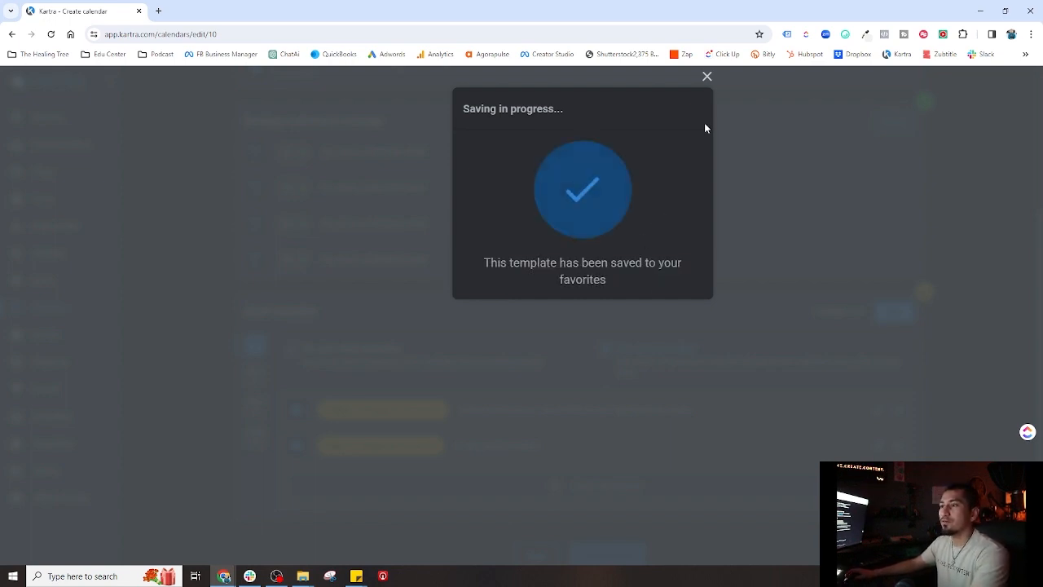
left_click(707, 76)
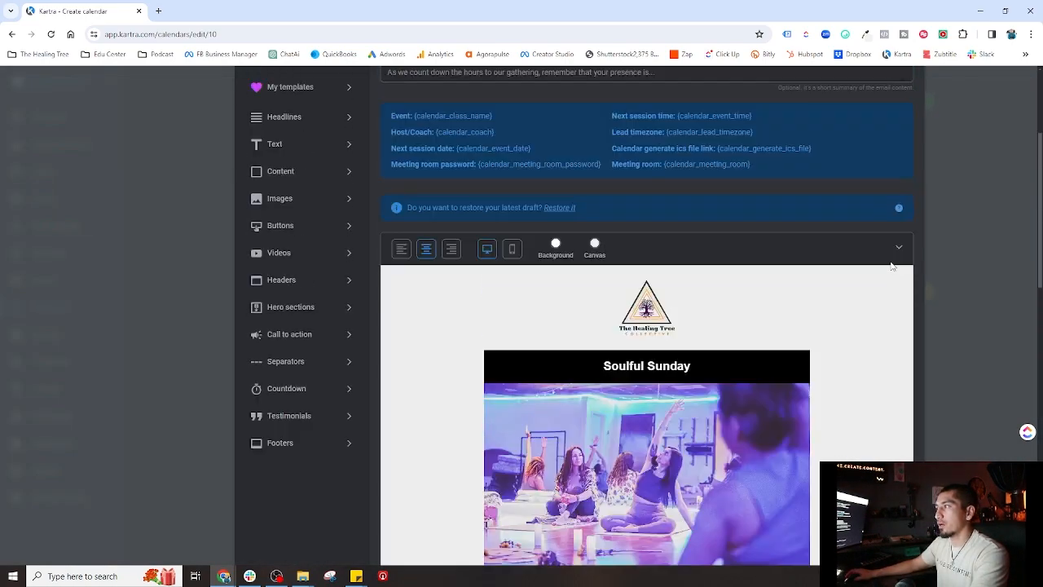
scroll(897, 204, "up", 5)
- Save the open reminder, then start a 1-day, 0-hour reminder for the next class using the Soulful Sunday Msg 4 template
left_click(896, 108)
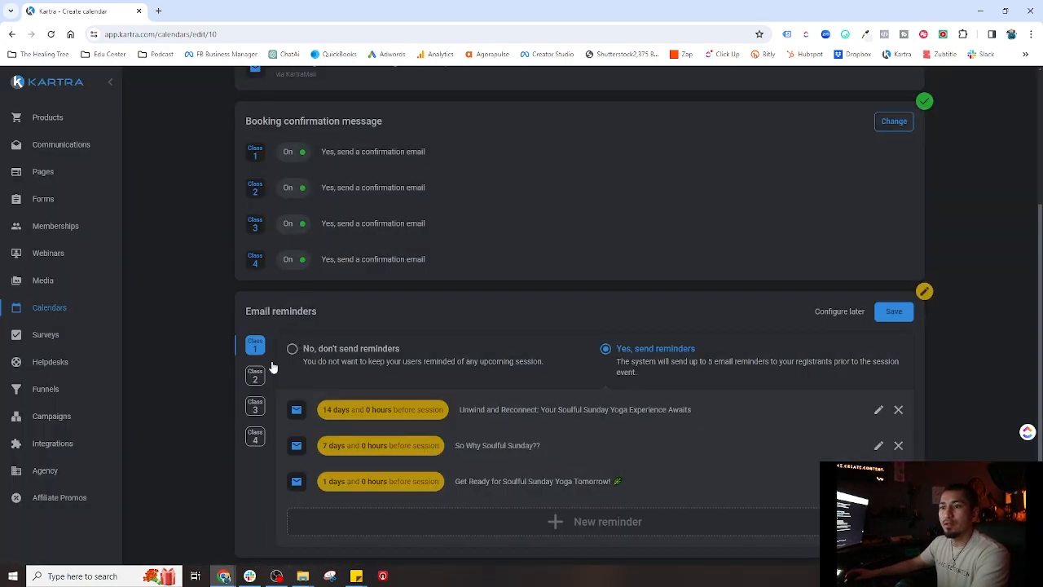
left_click(255, 377)
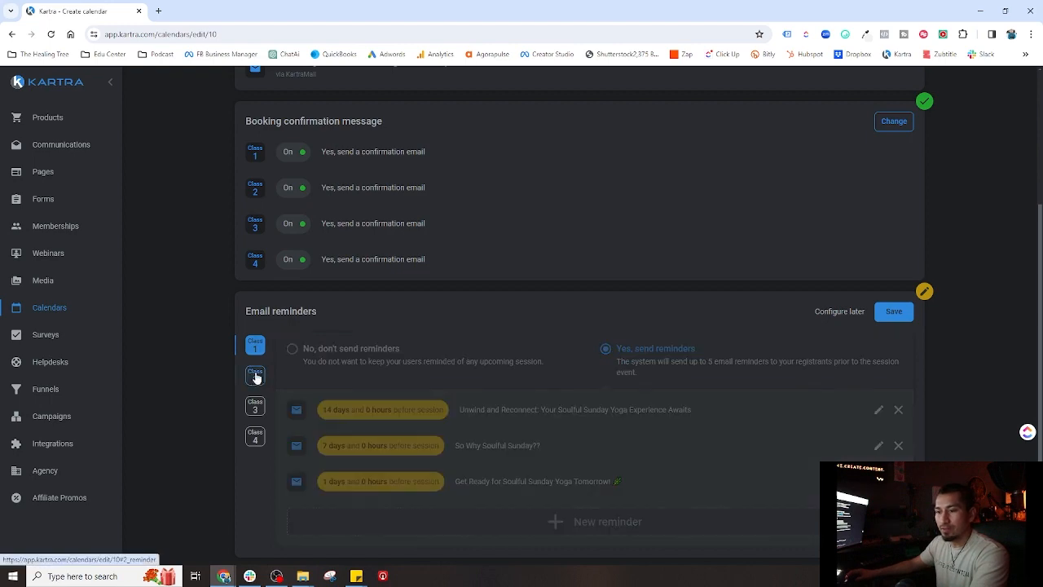
left_click(590, 512)
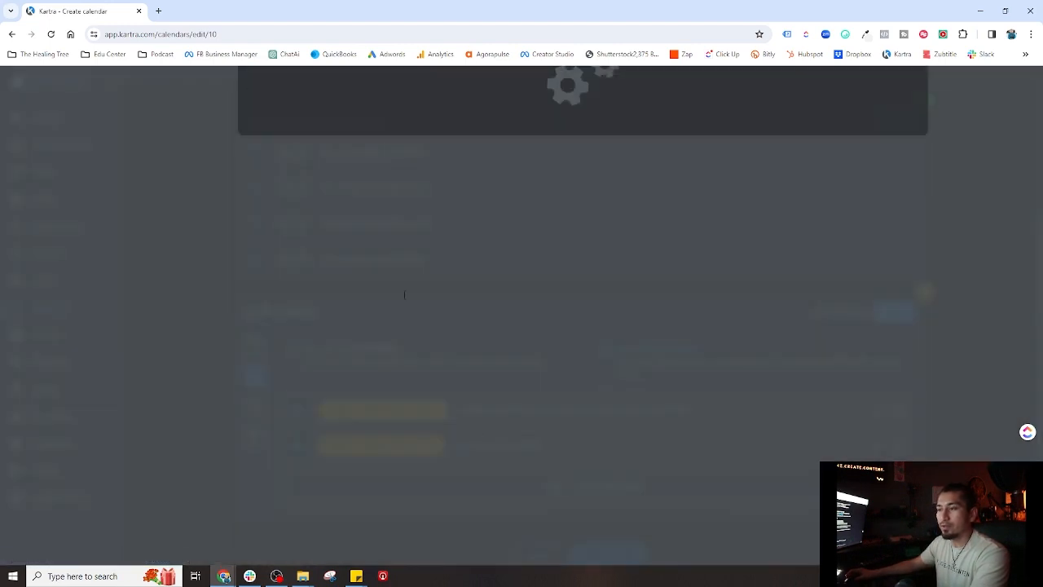
left_click(384, 152)
left_click(380, 193)
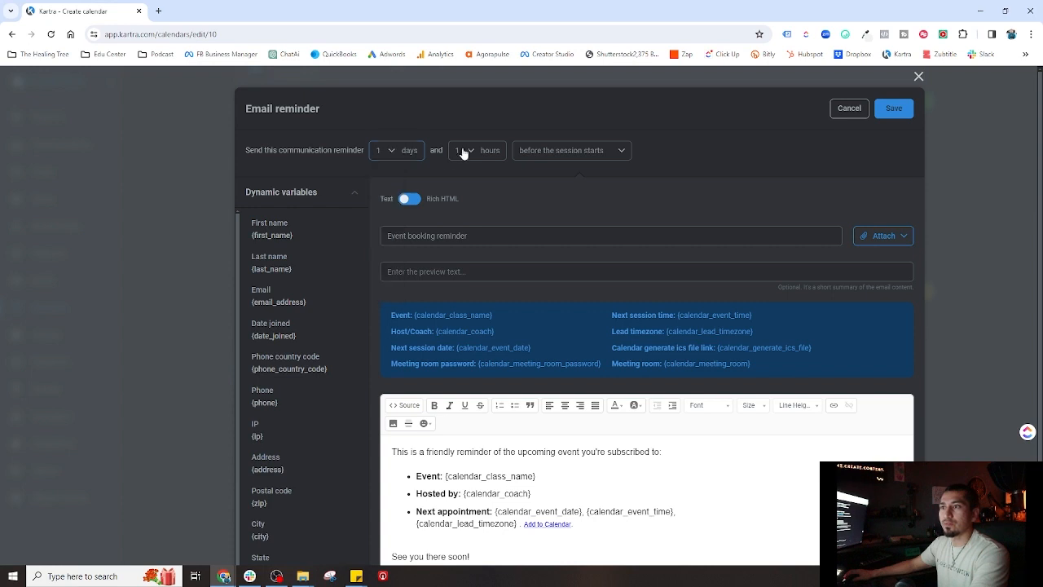
left_click(463, 150)
left_click(459, 170)
left_click(410, 199)
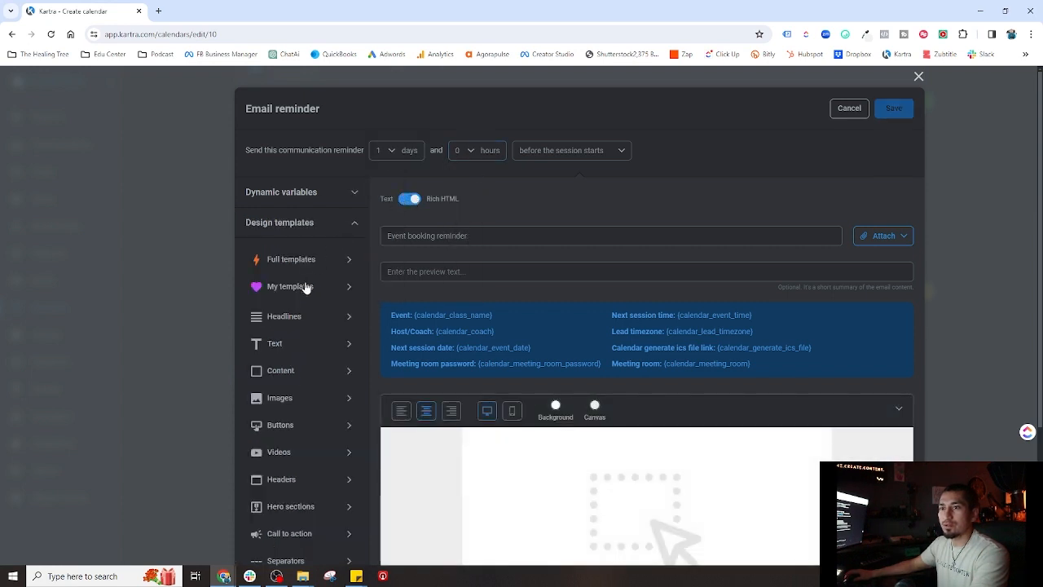
left_click(302, 287)
left_click_drag(319, 329, 643, 453)
- Paste the prepared subject line and copy the email's opening paragraph
scroll(571, 393, "down", 6)
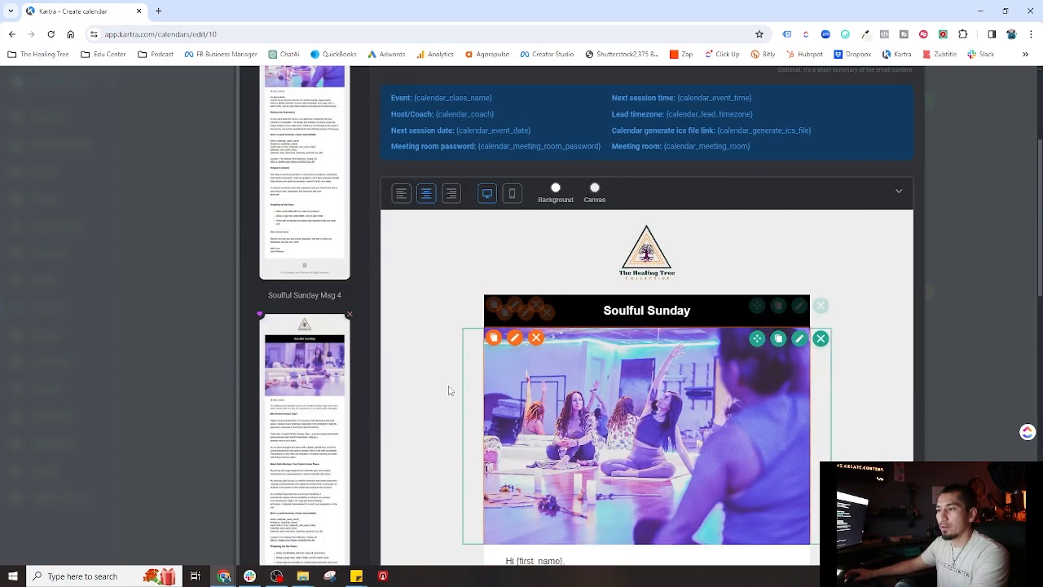
scroll(458, 390, "down", 8)
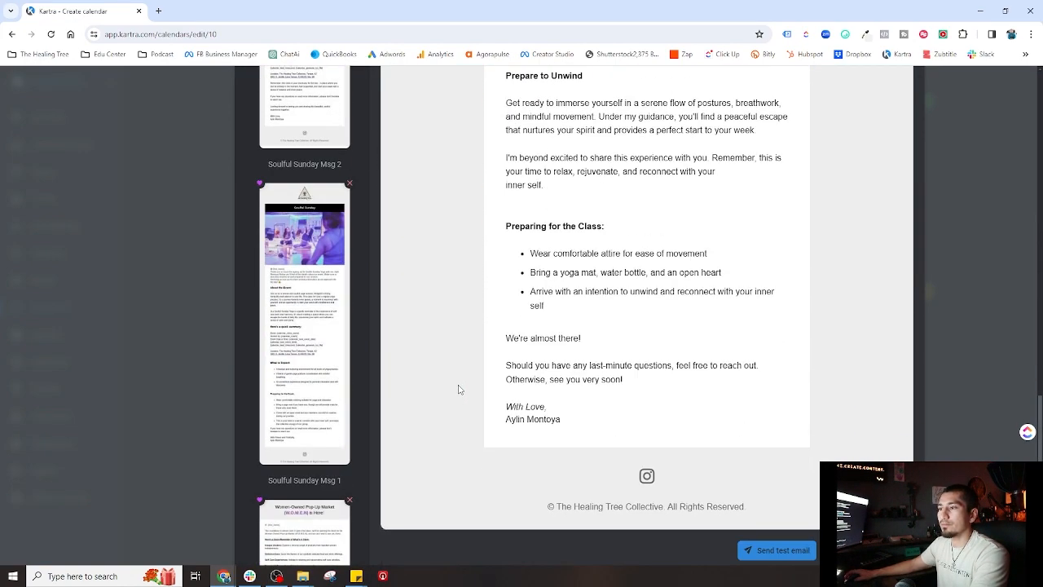
scroll(458, 390, "up", 15)
left_click(480, 236)
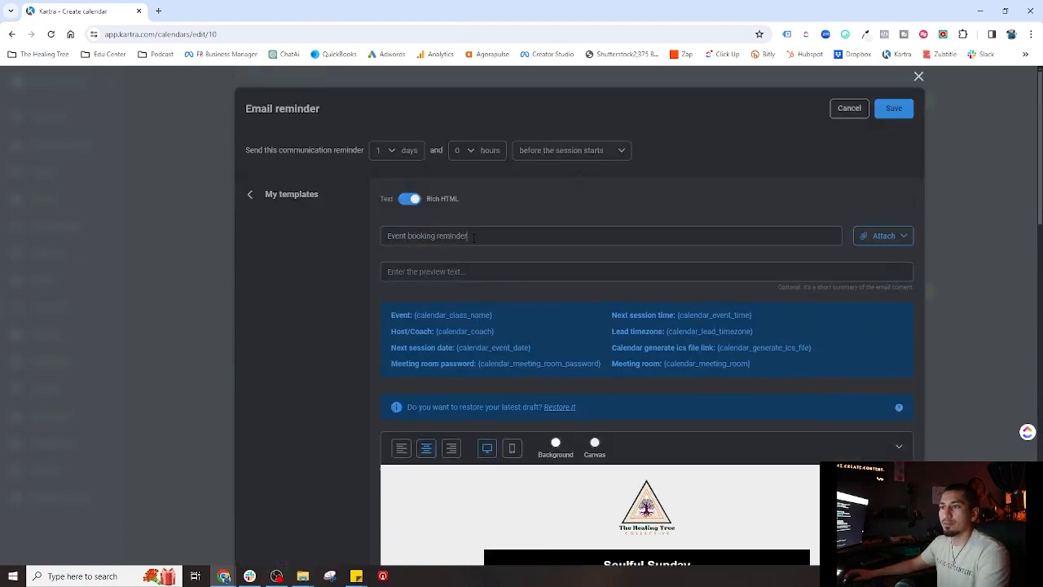
key("ctrl+a")
key("ctrl+v")
scroll(521, 407, "down", 7)
scroll(533, 439, "down", 1)
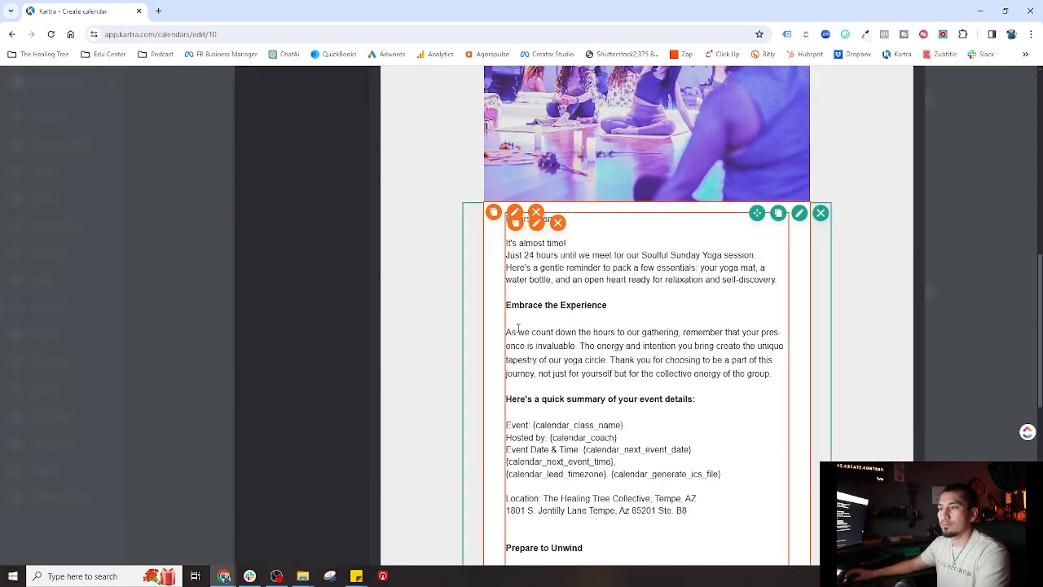
left_click_drag(507, 333, 773, 374)
key("ctrl+c")
scroll(440, 246, "up", 7)
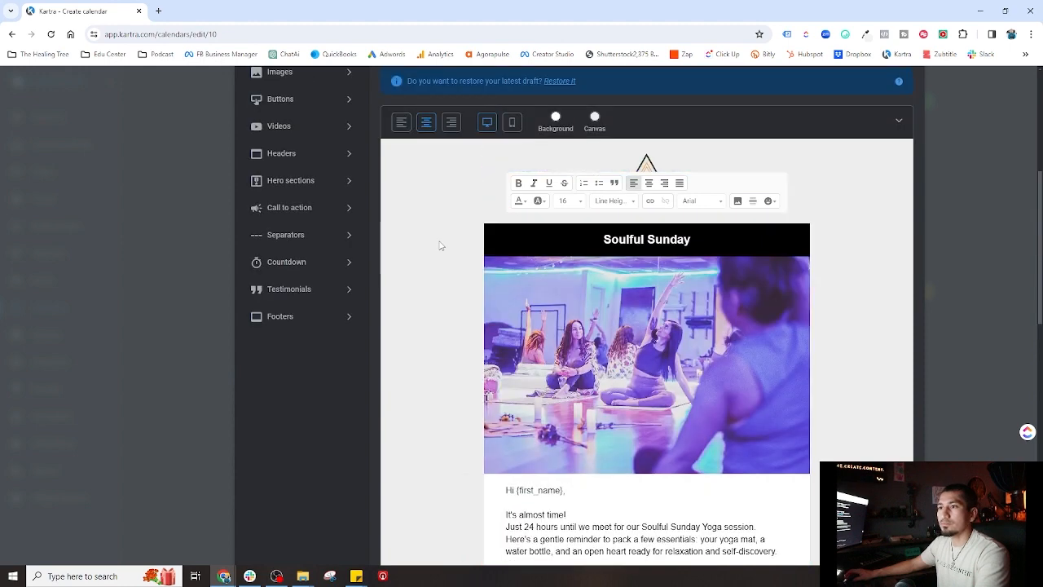
- Use 'test' as placeholder subject and preview text, then save the 1-day reminder
double_click(586, 237)
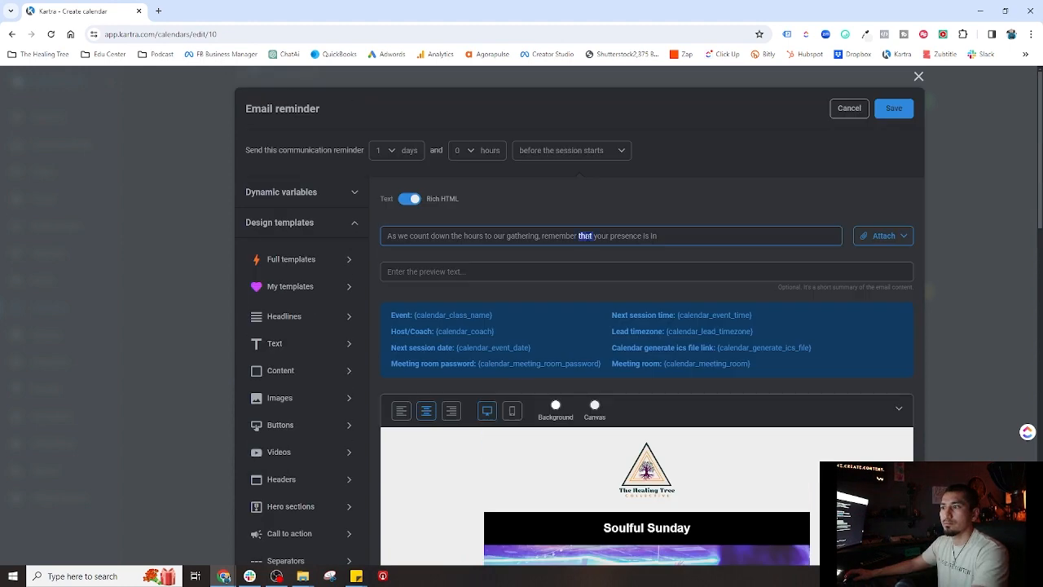
key("ctrl+a")
key("BackSpace")
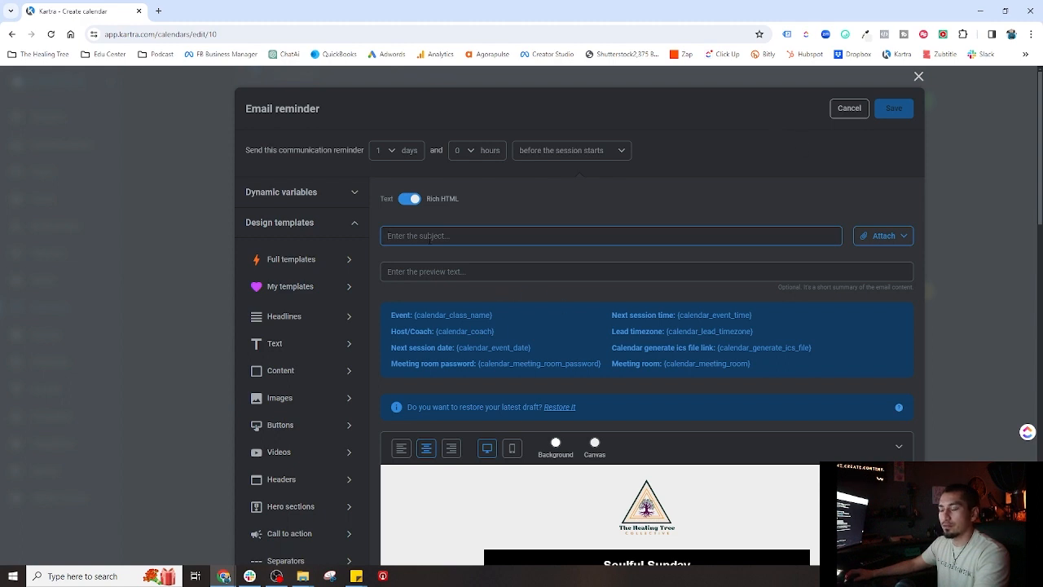
type("test")
key("Tab")
type("test")
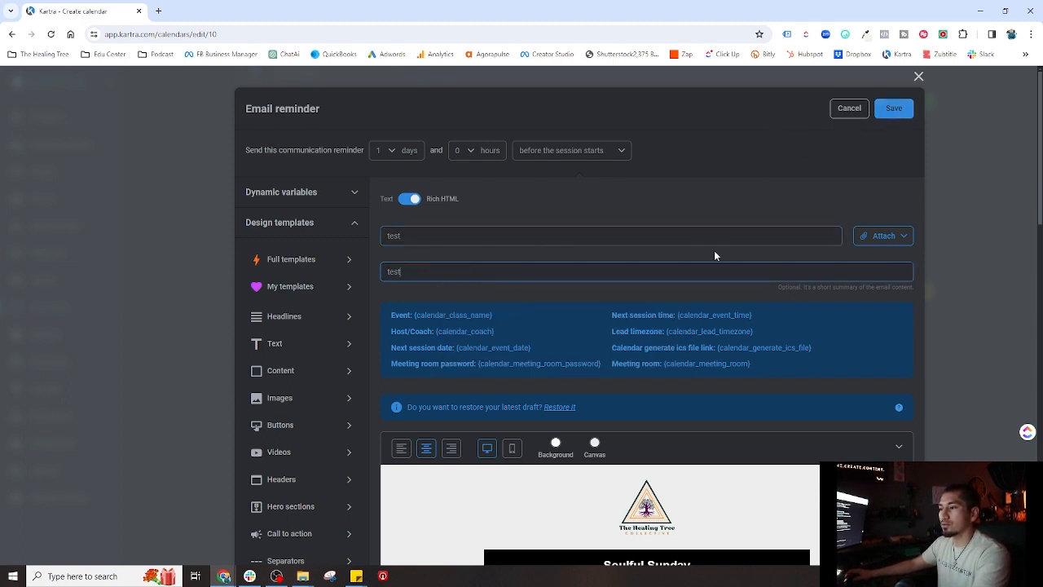
scroll(714, 250, "down", 15)
scroll(845, 351, "up", 15)
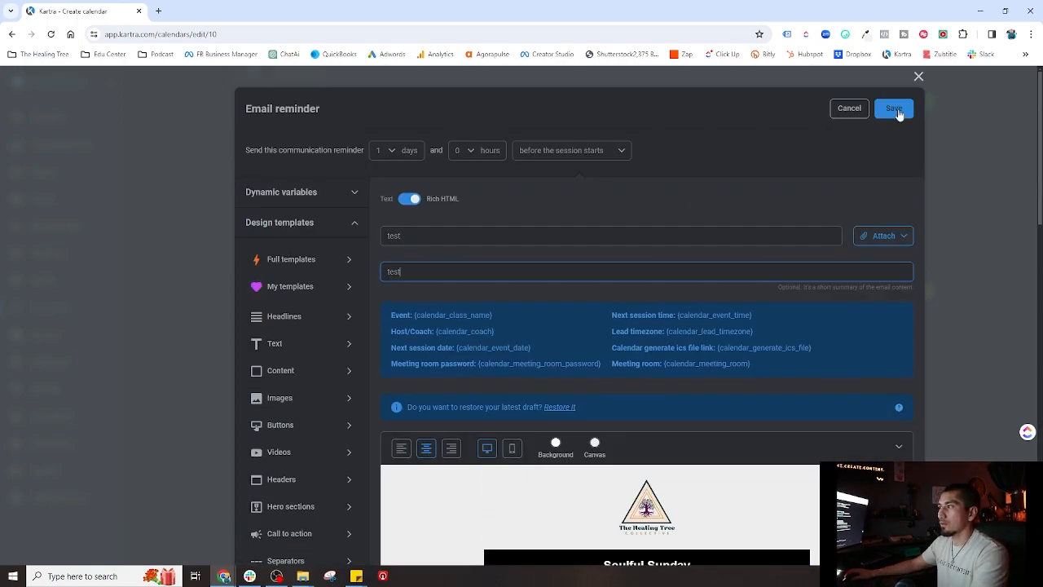
left_click(897, 110)
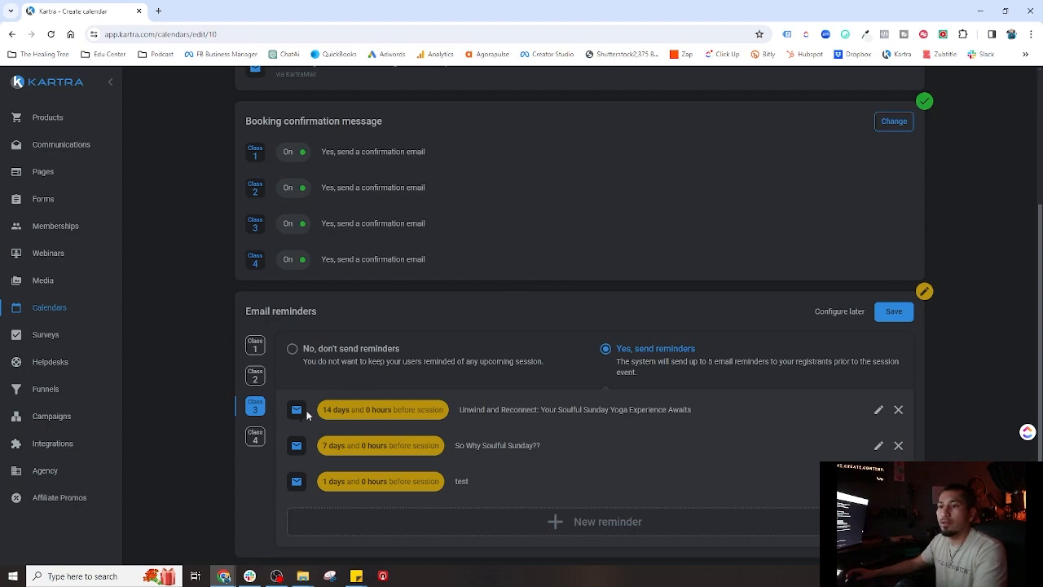
- Copy the subject line from Class 2's 1-day reminder and close it unchanged
left_click(307, 376)
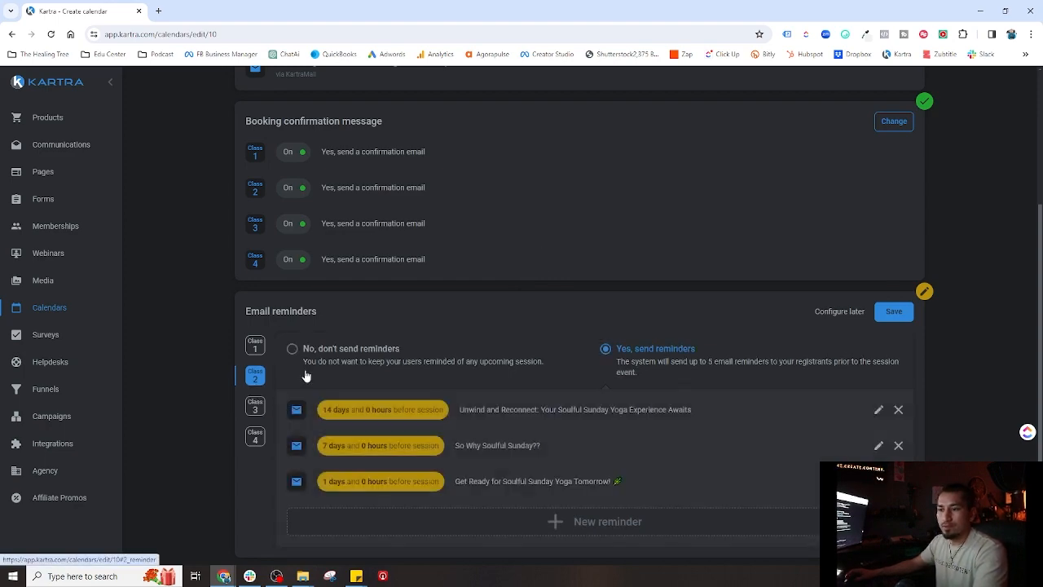
left_click(448, 479)
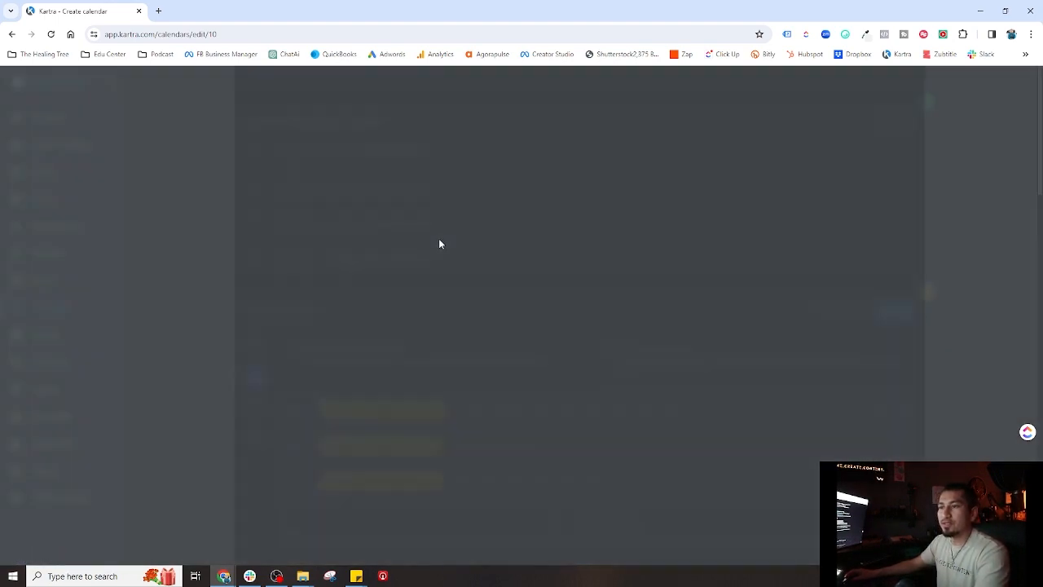
triple_click(516, 236)
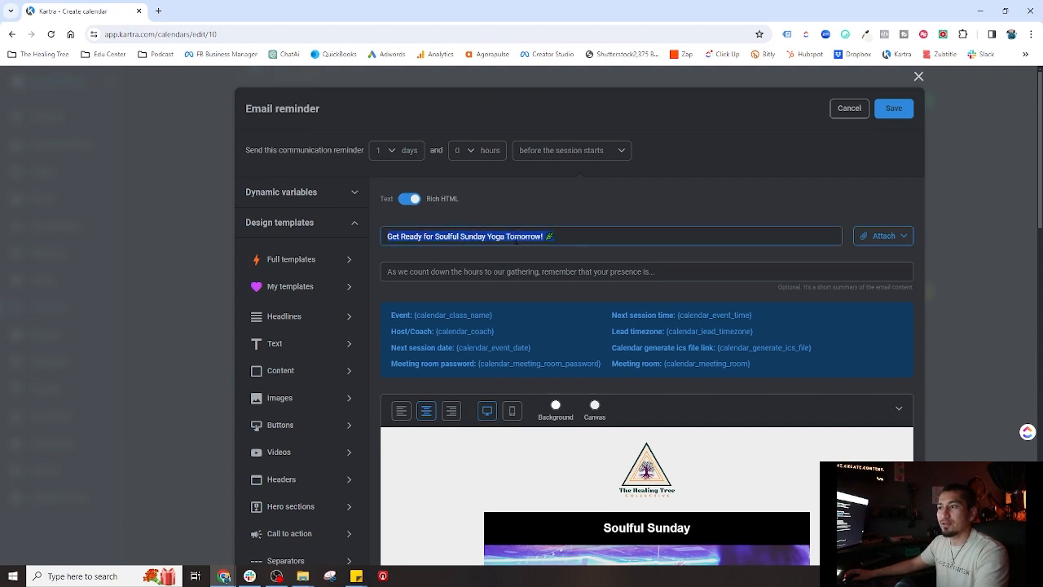
left_click(918, 76)
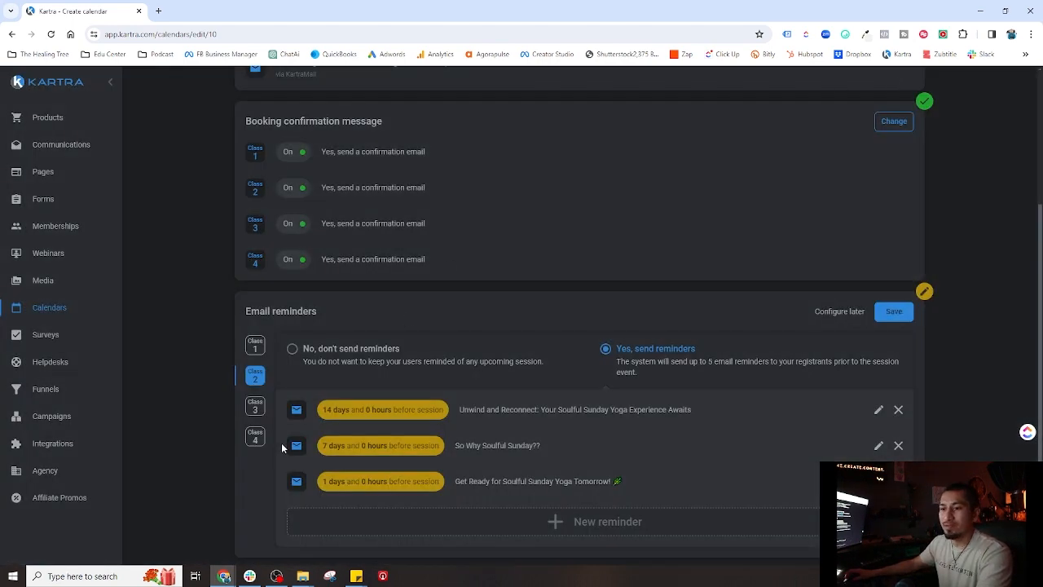
- In Class 3's test reminder, replace the placeholder subject with the proper subject line
left_click(256, 405)
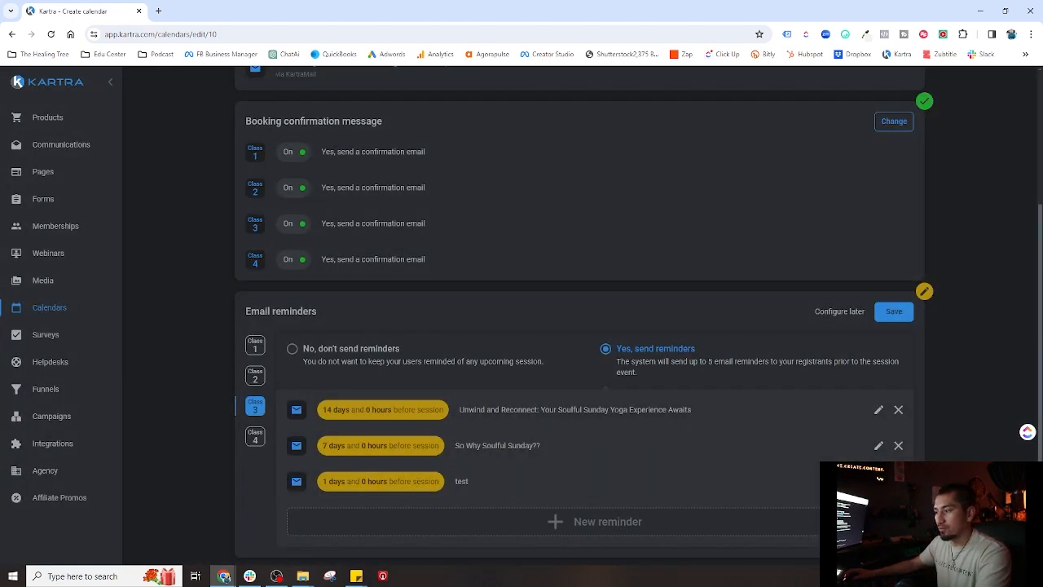
left_click(878, 481)
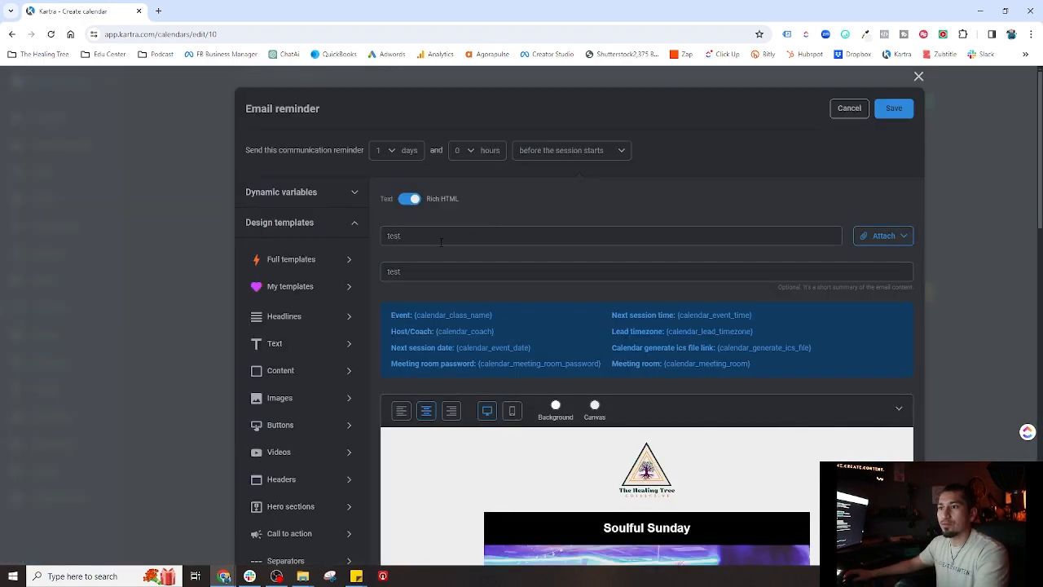
triple_click(441, 242)
key("ctrl+v")
scroll(507, 408, "down", 5)
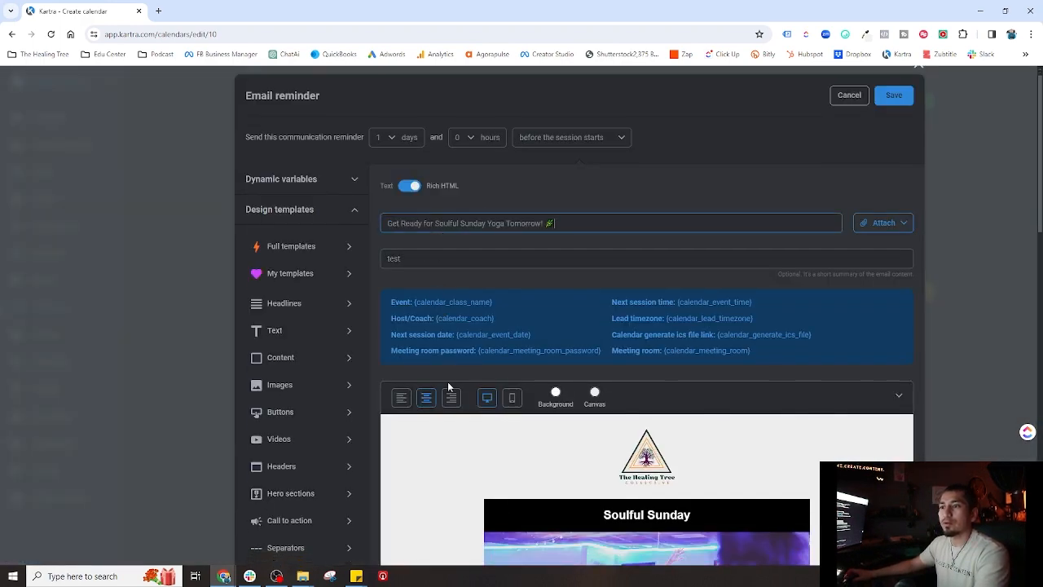
left_click(507, 459)
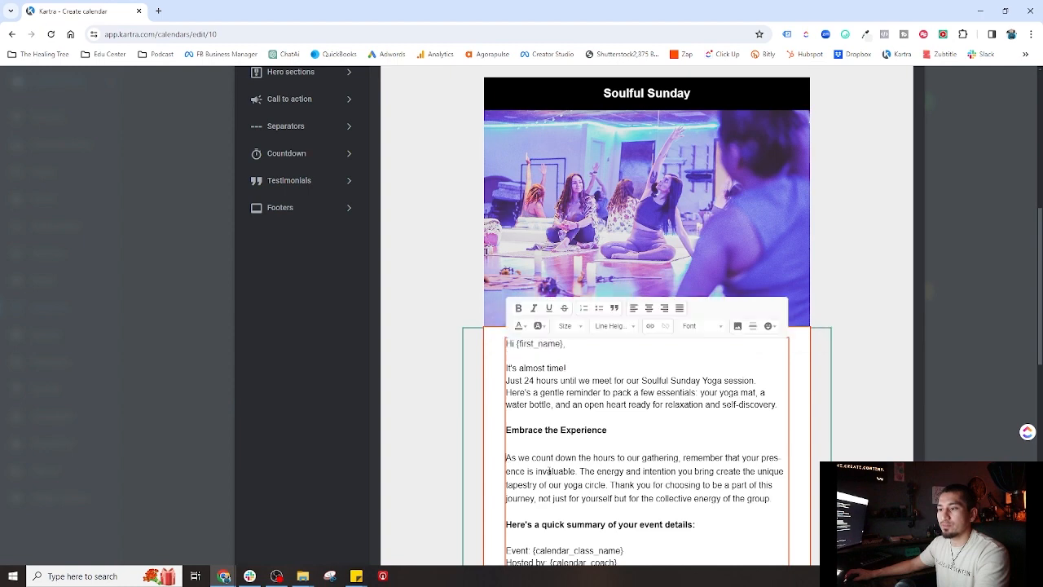
left_click_drag(507, 459, 776, 497)
scroll(413, 263, "up", 3)
scroll(415, 263, "up", 2)
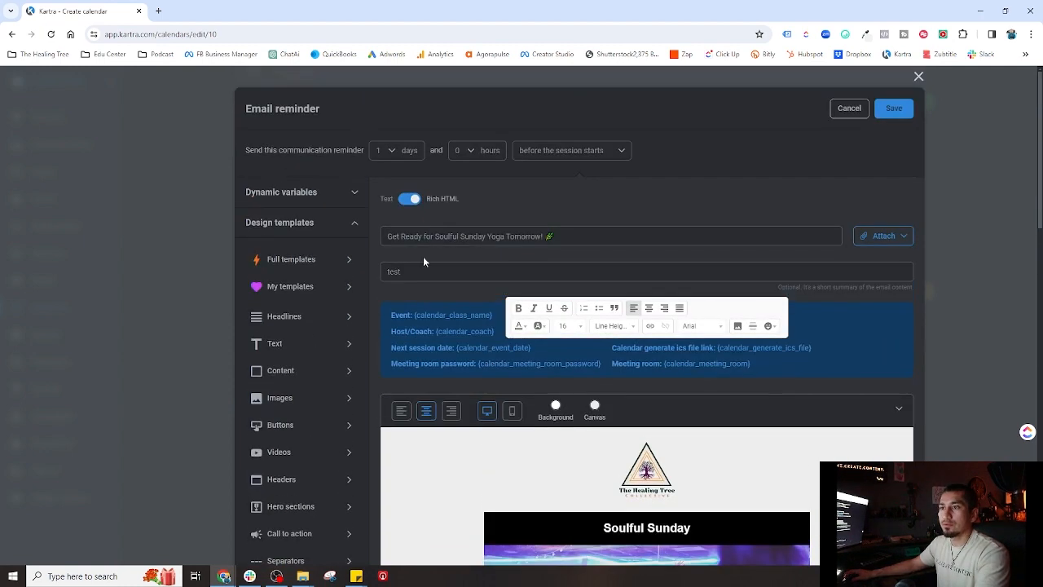
- Set the preview text to the opening paragraph ending with an ellipsis, then save the reminder
left_click(414, 273)
key("ctrl+a")
key("ctrl+v")
double_click(656, 272)
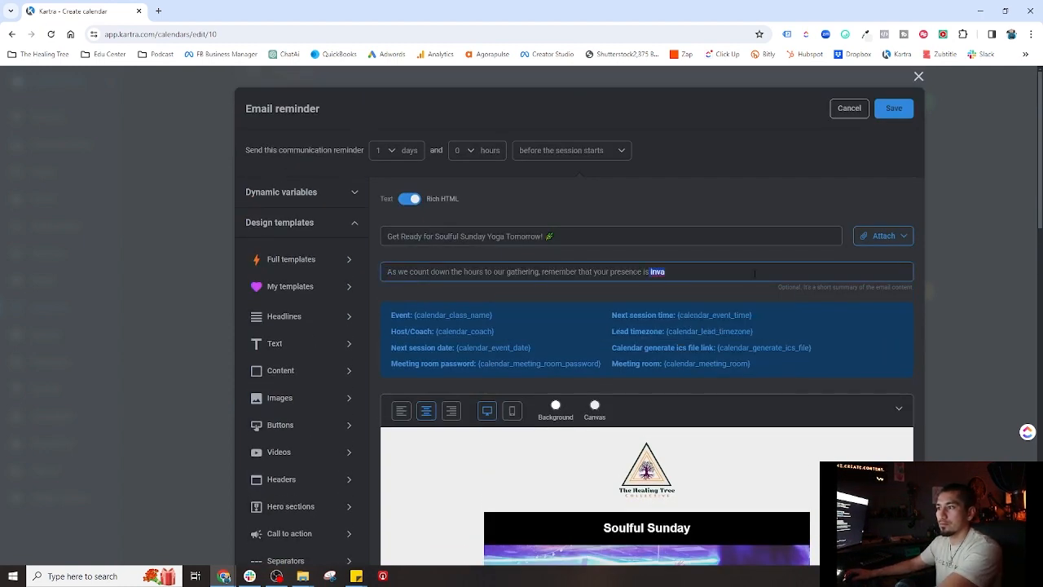
key("BackSpace")
key("BackSpace")
left_click(667, 302)
left_click(586, 233)
key("ctrl+a")
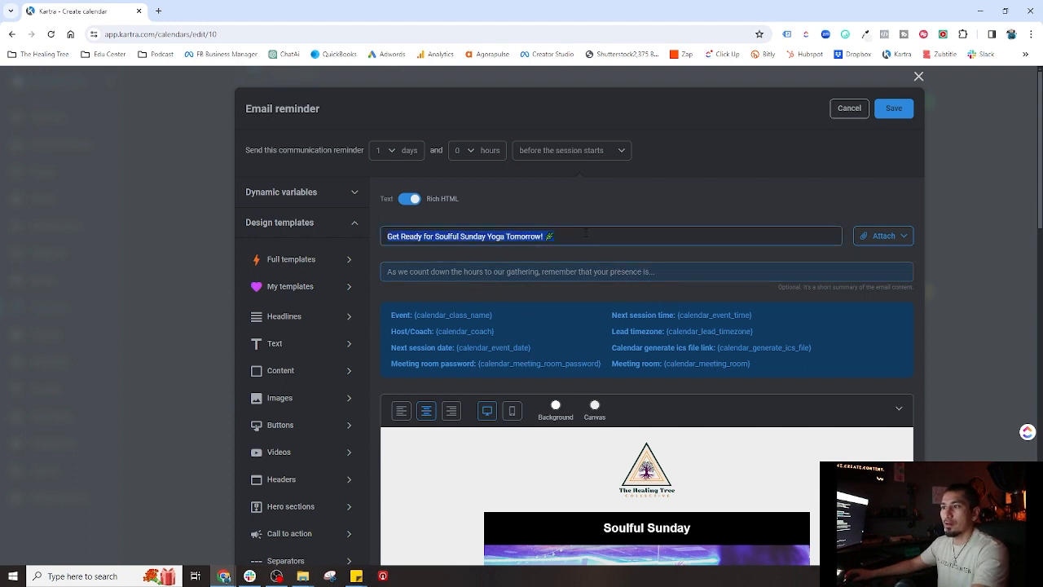
left_click(892, 115)
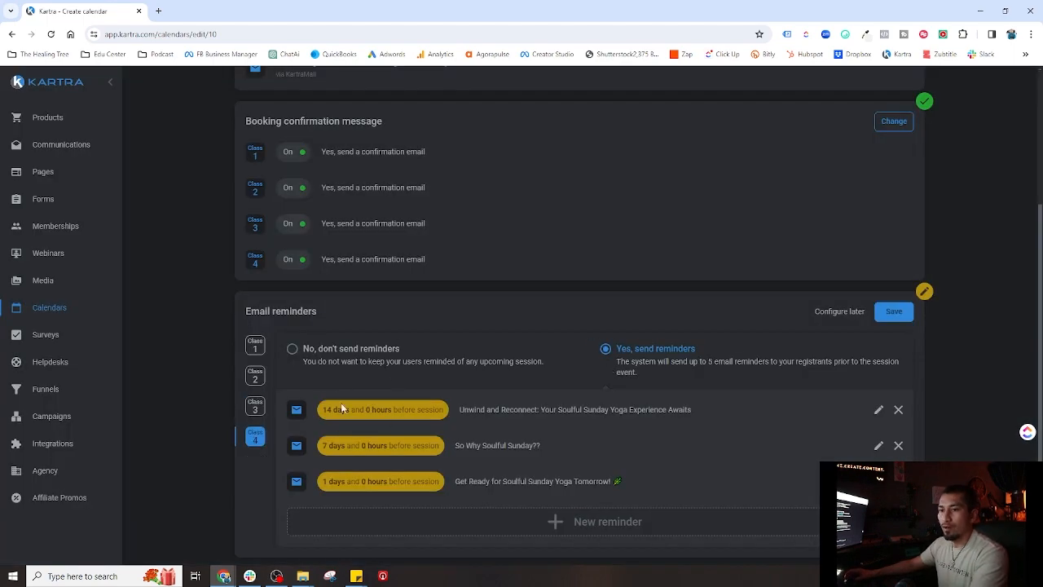
- Check that Classes 1–4 each have three reminders, save the email reminders, and continue to Permissions
left_click(255, 405)
left_click(256, 375)
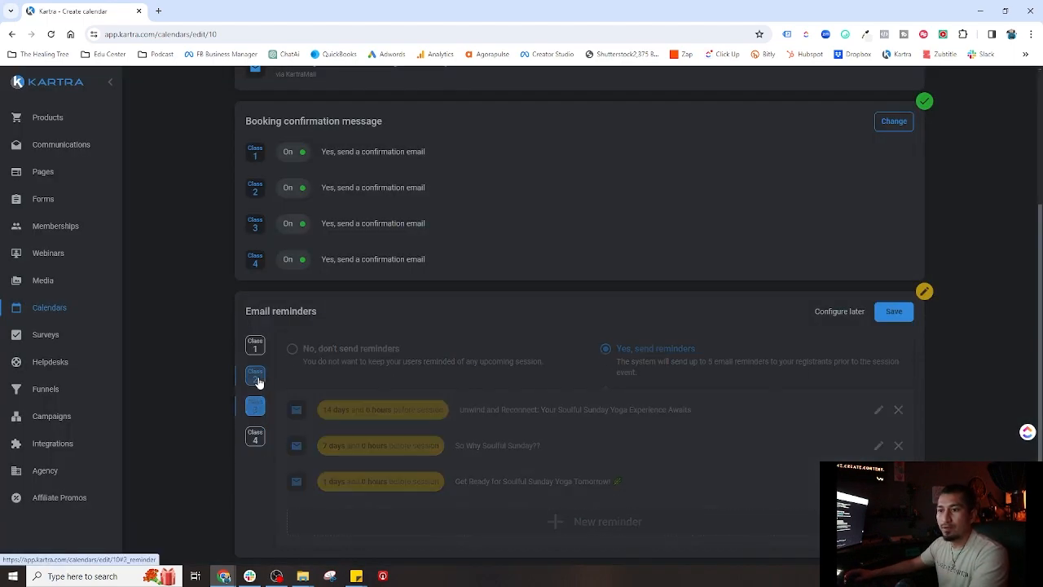
left_click(258, 347)
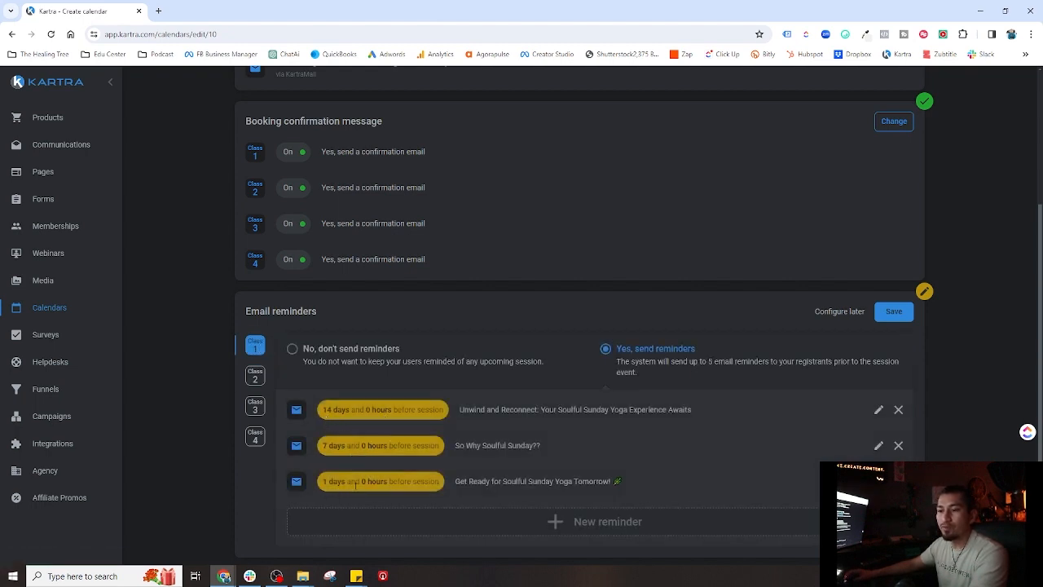
left_click(255, 378)
left_click(255, 406)
left_click(254, 445)
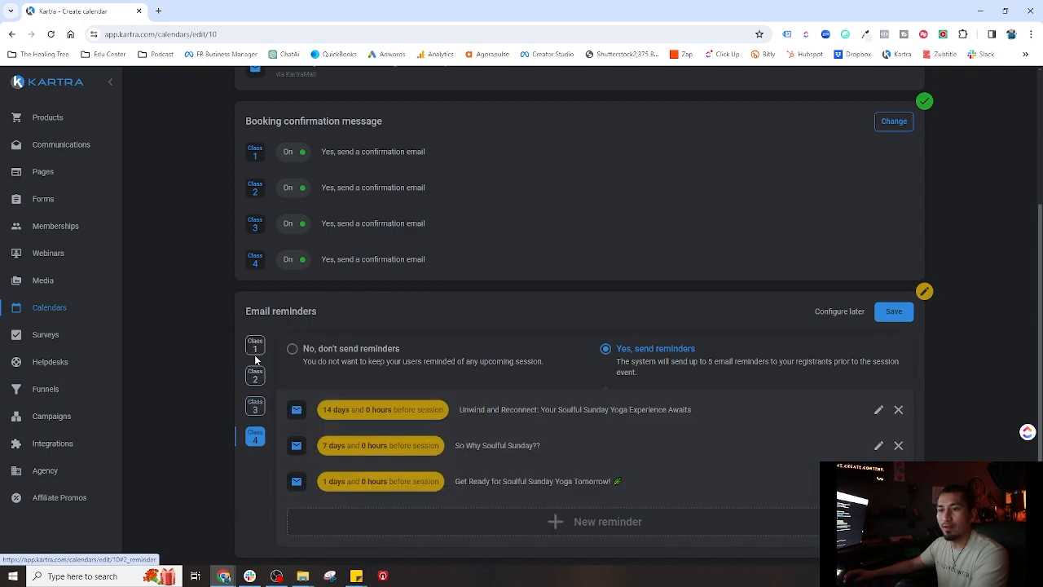
left_click(255, 347)
scroll(717, 379, "down", 1)
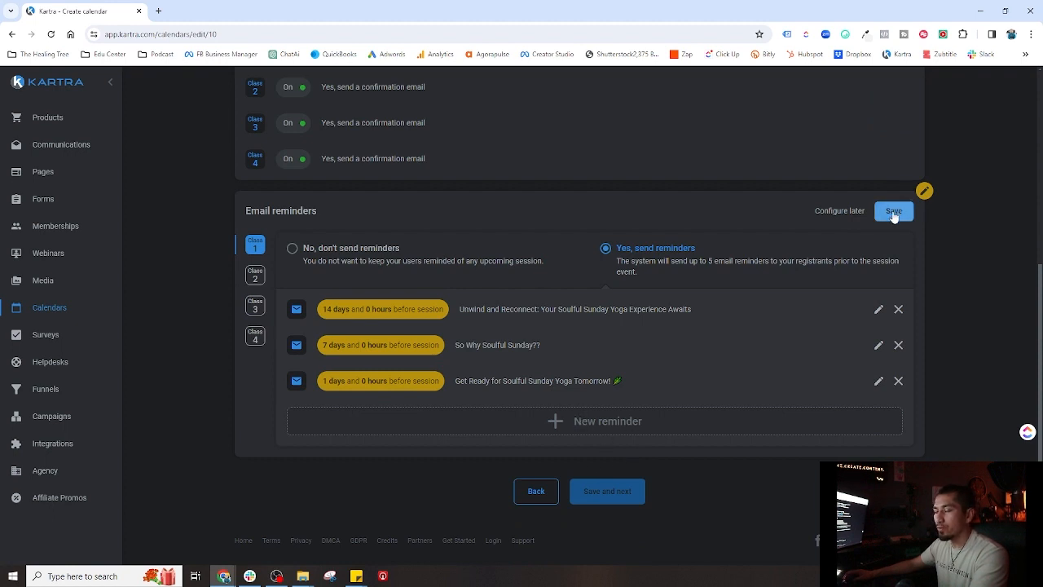
left_click(894, 212)
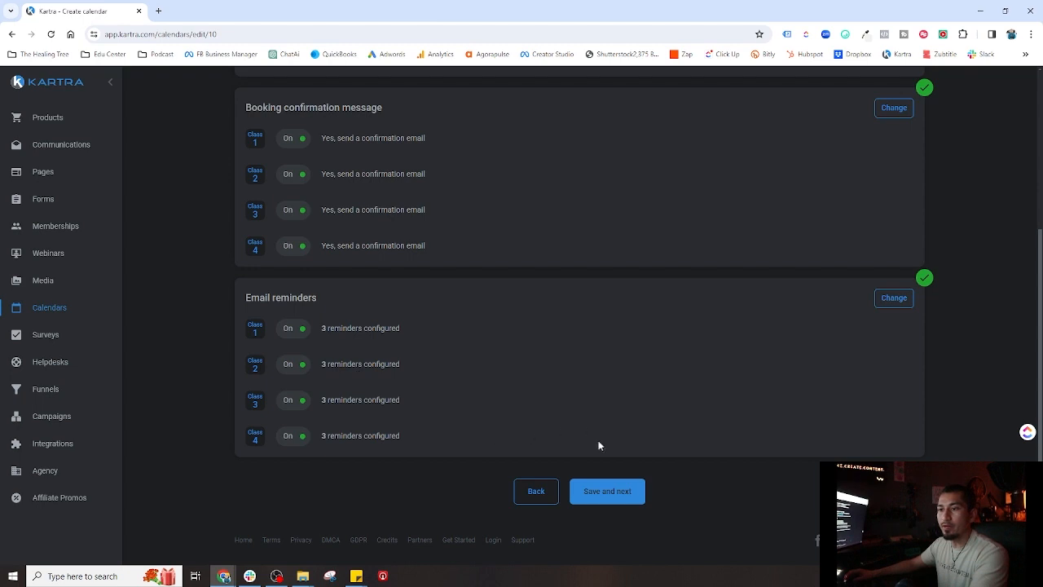
left_click(627, 492)
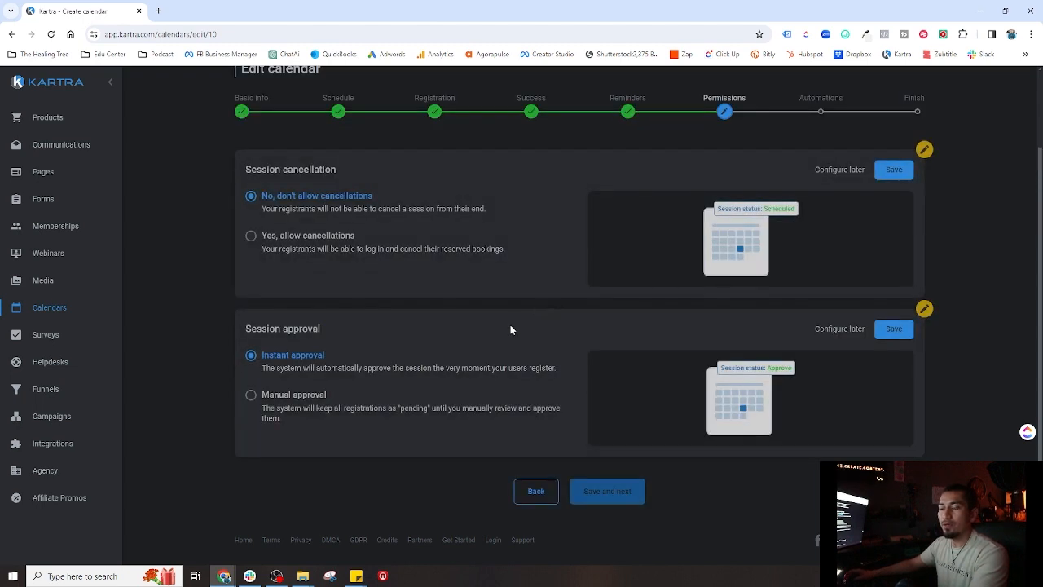
- Save the no-cancellations and instant-approval settings, then advance to the Automations step
scroll(459, 328, "up", 2)
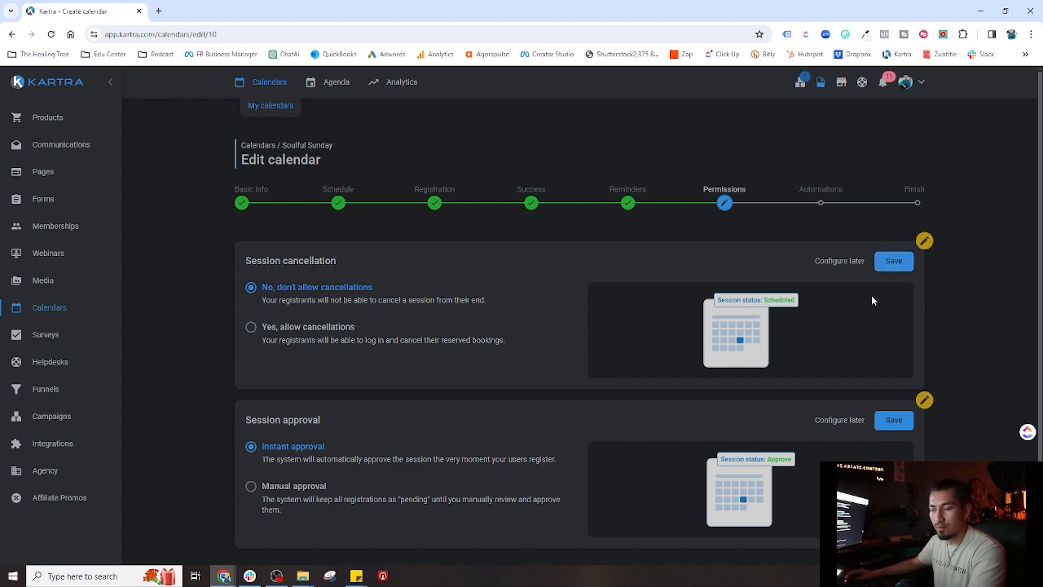
left_click(894, 261)
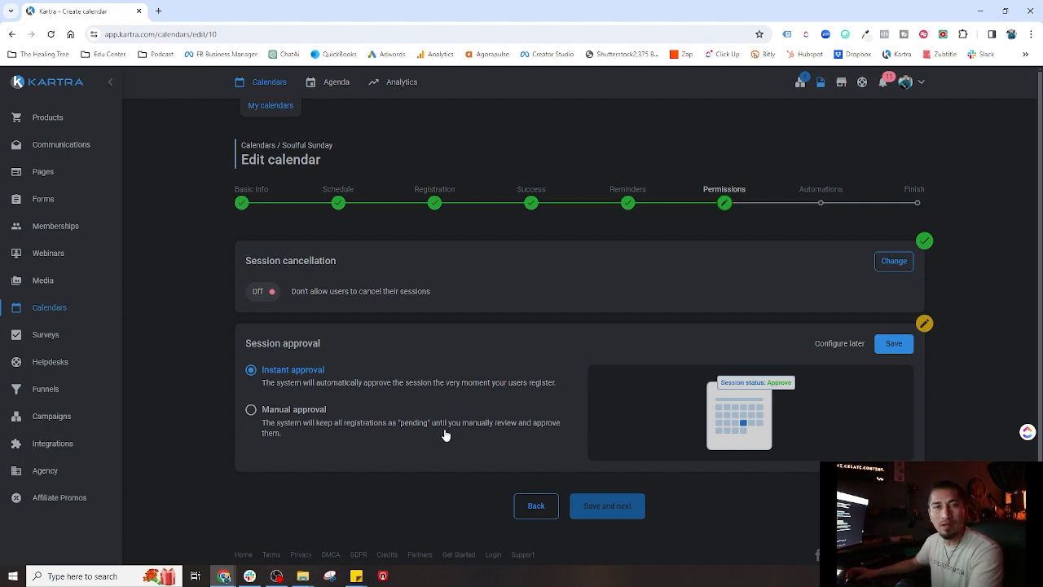
left_click(893, 345)
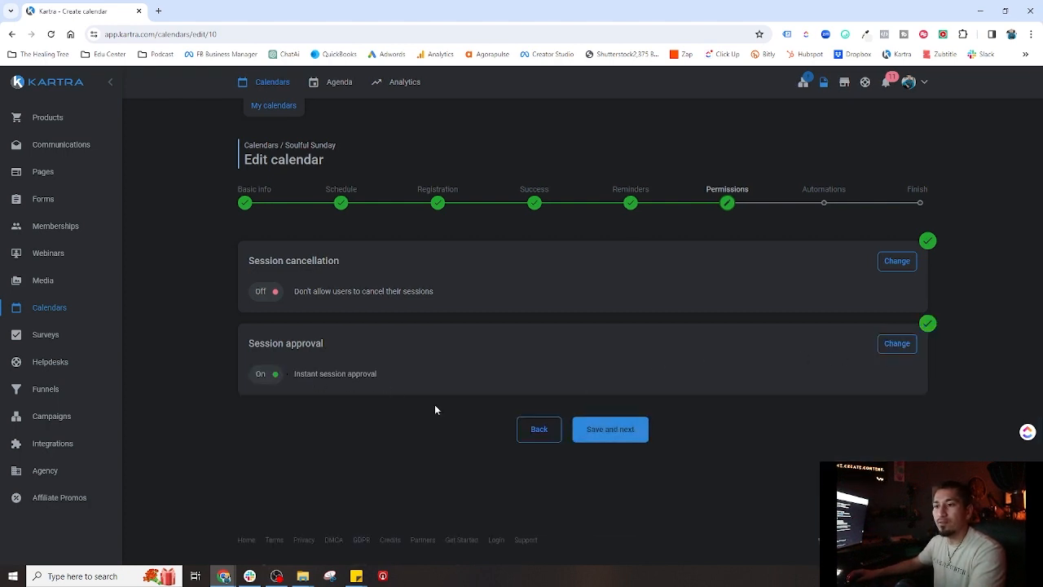
left_click(609, 431)
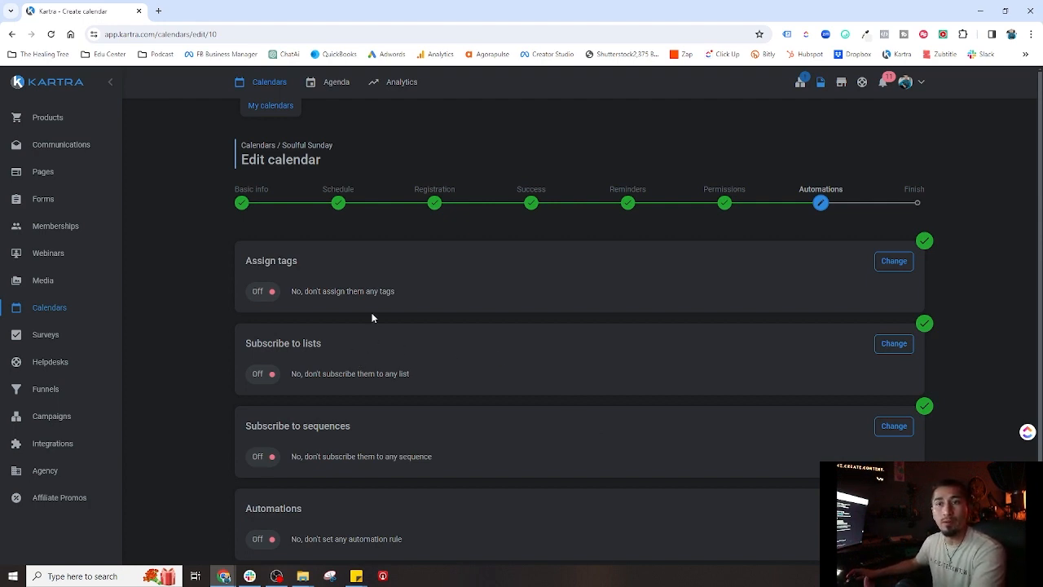
- Turn on tag assignment and add the Soulful Sunday Customers tag from The Healing Tree category
left_click(896, 262)
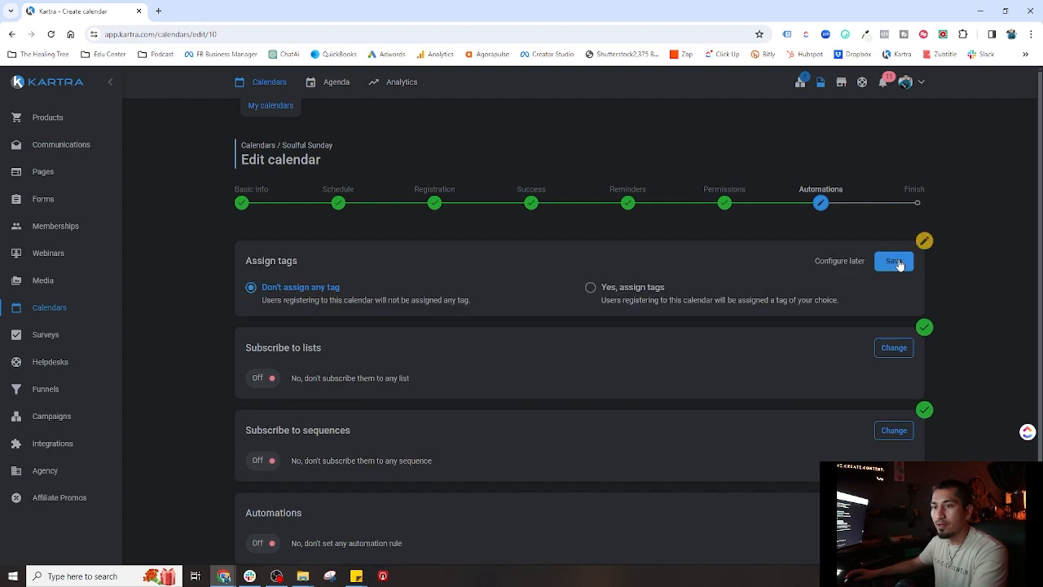
left_click(592, 290)
left_click(317, 339)
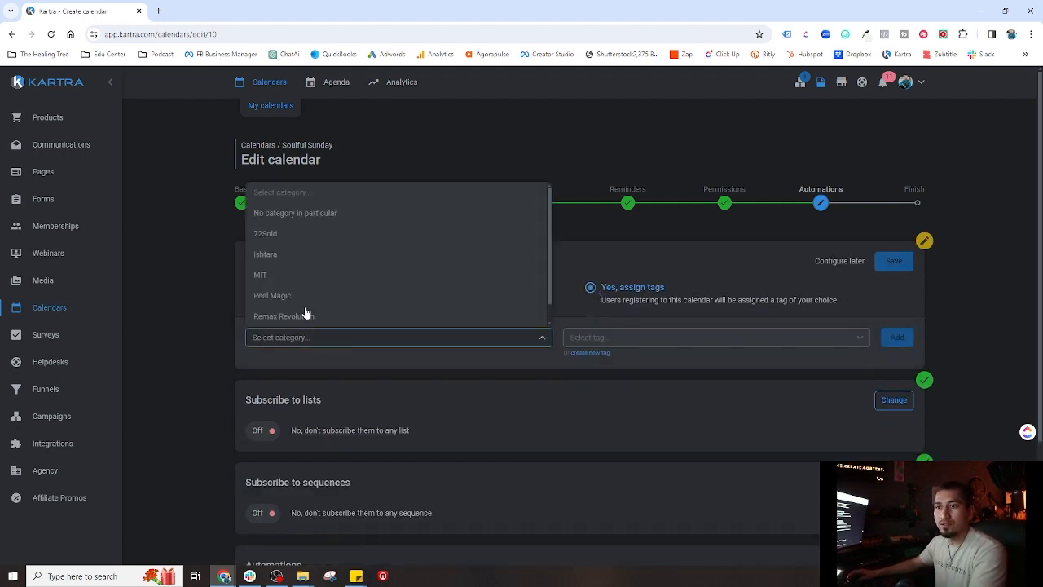
scroll(294, 269, "down", 1)
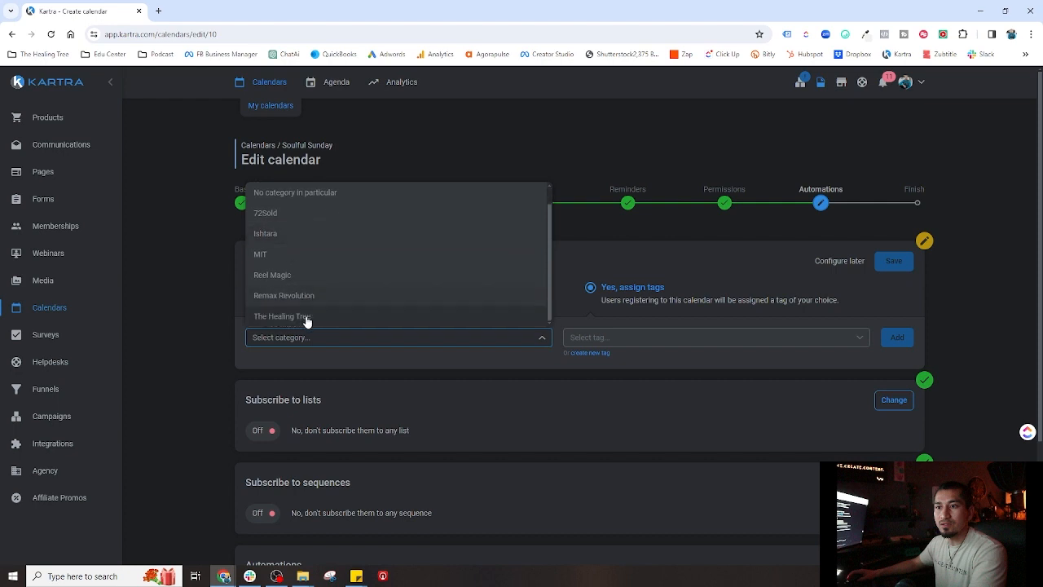
left_click(306, 318)
left_click(641, 340)
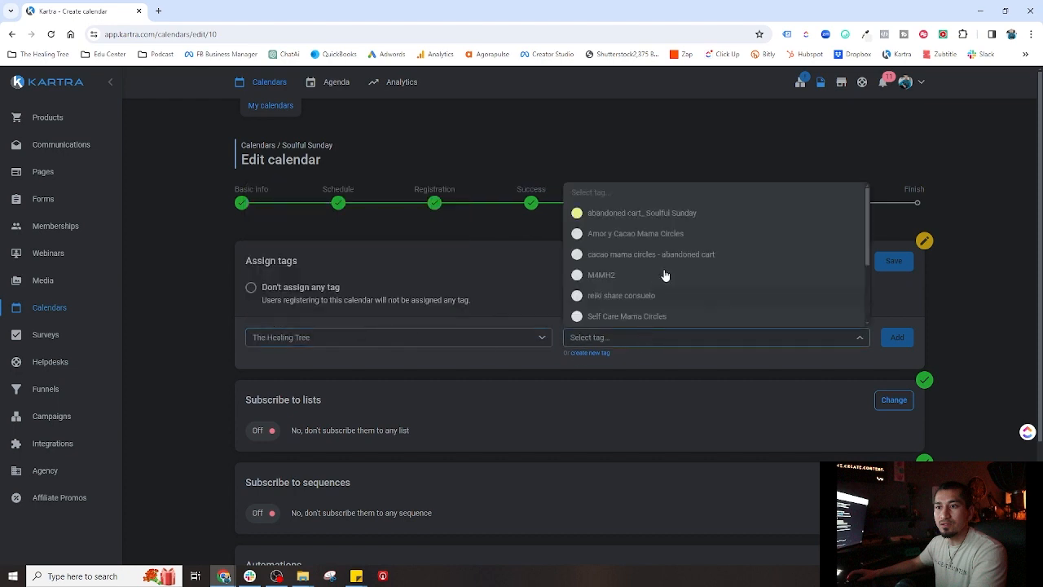
scroll(643, 265, "down", 3)
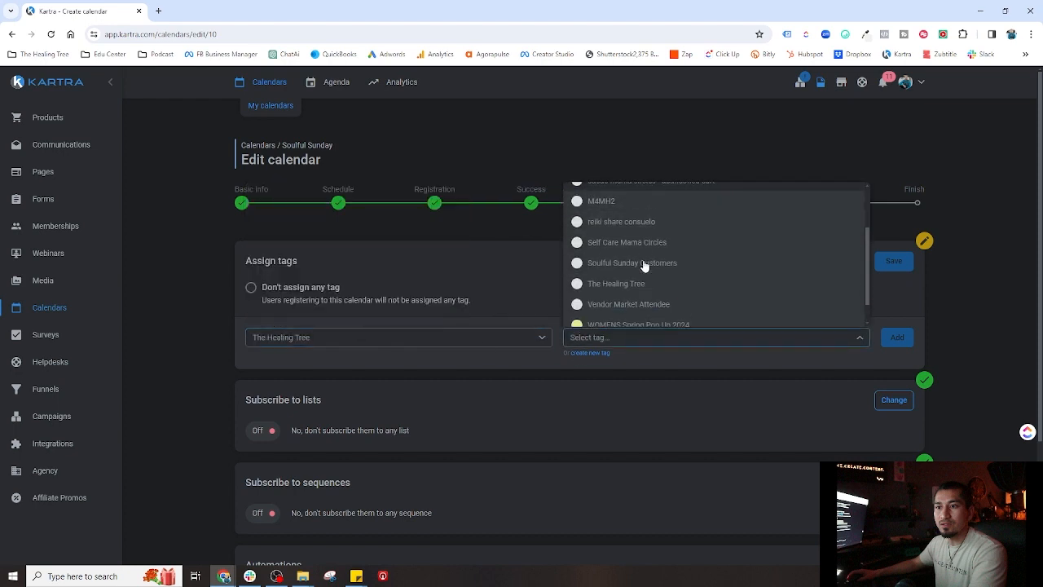
scroll(644, 265, "down", 3)
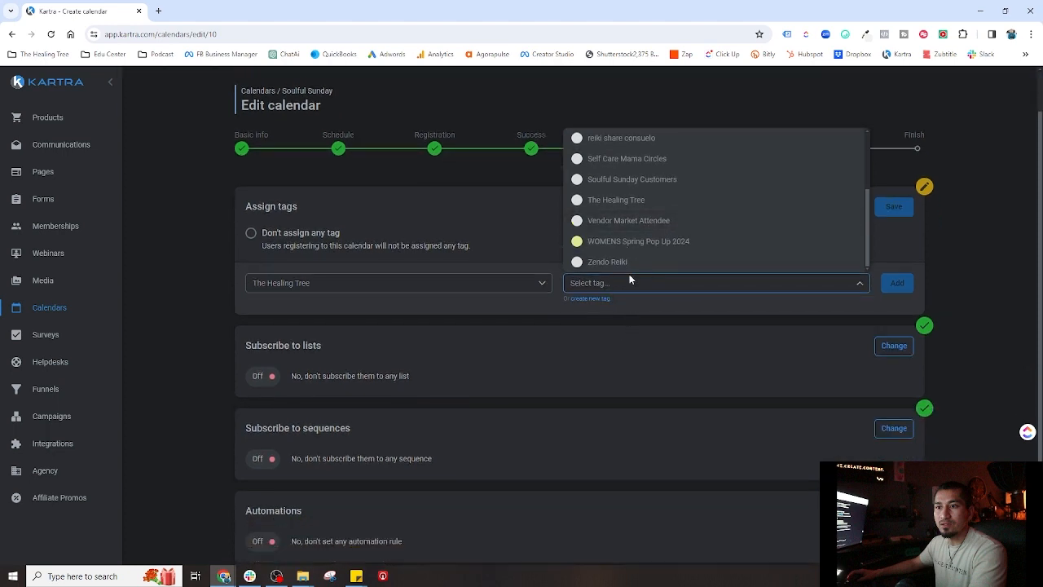
left_click(623, 179)
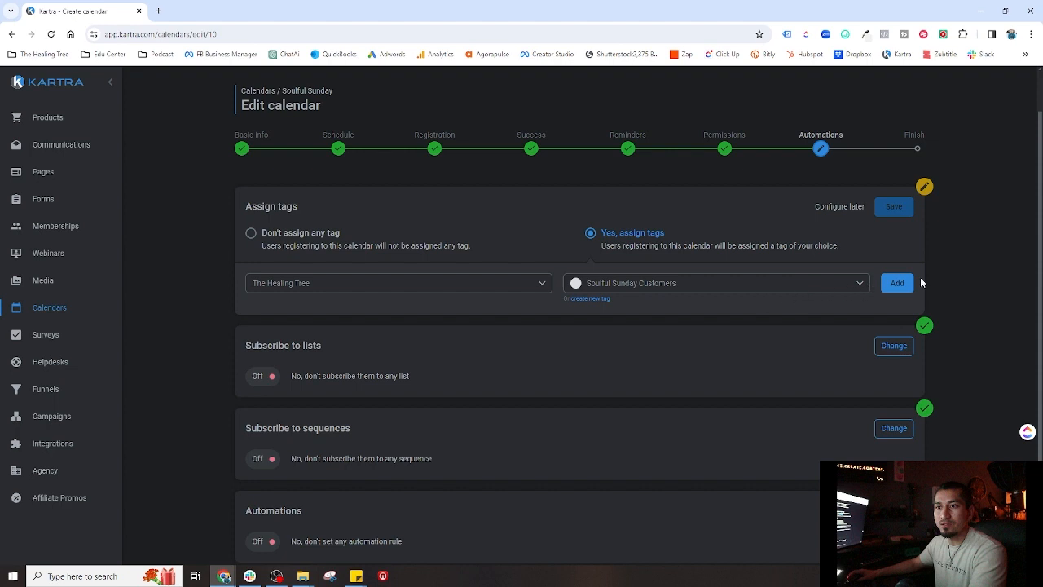
left_click(896, 283)
- Add The Healing Tree tag from the same category as a second assigned tag
left_click(326, 285)
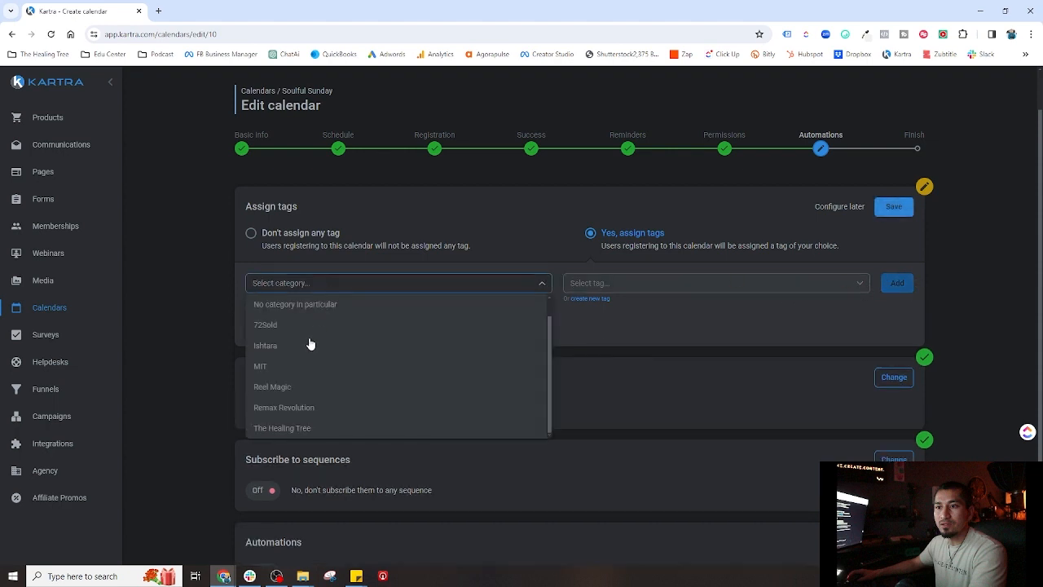
left_click(297, 429)
left_click(619, 281)
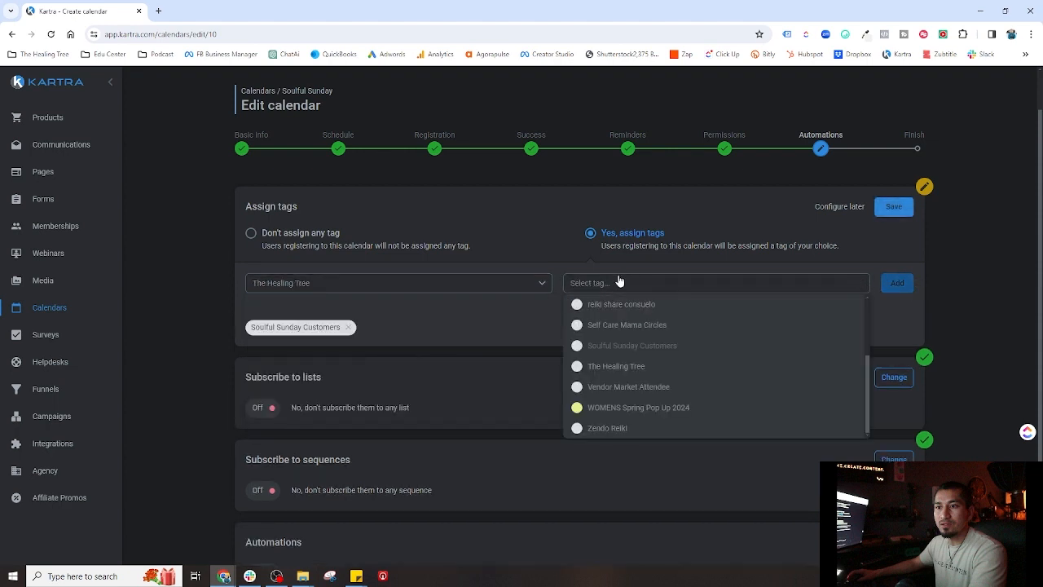
left_click(619, 366)
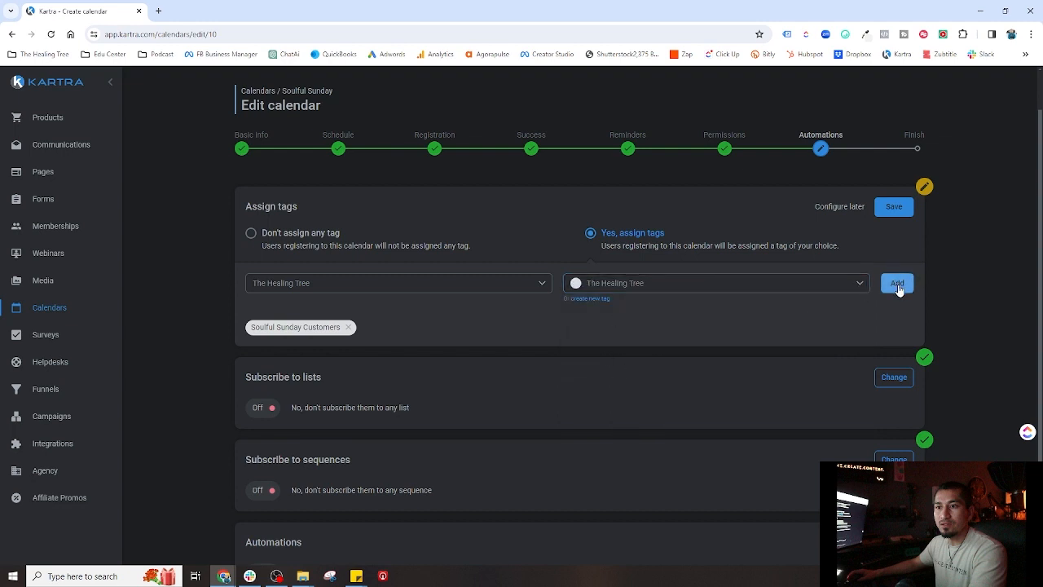
left_click(898, 285)
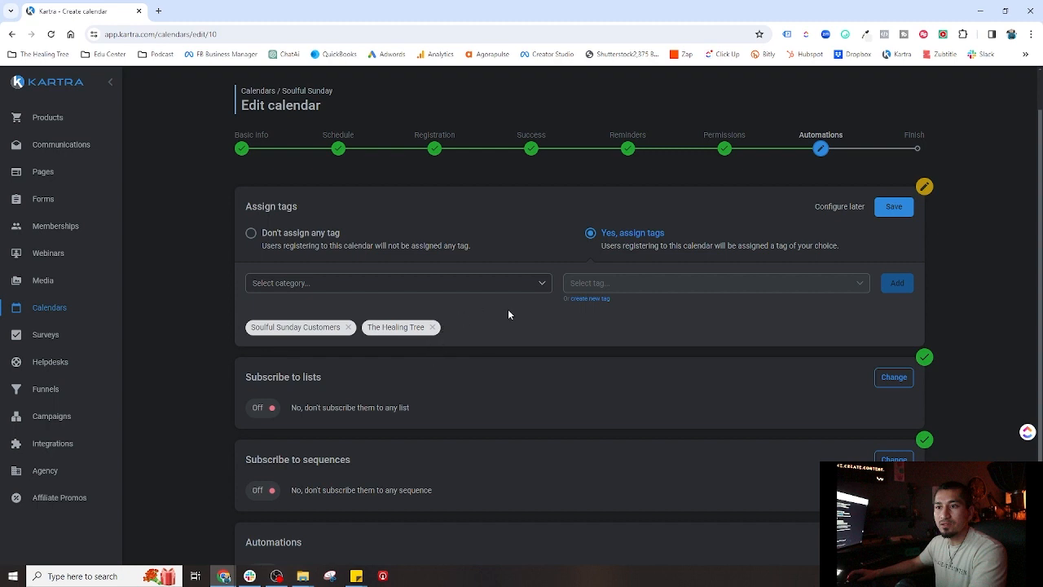
scroll(508, 313, "down", 1)
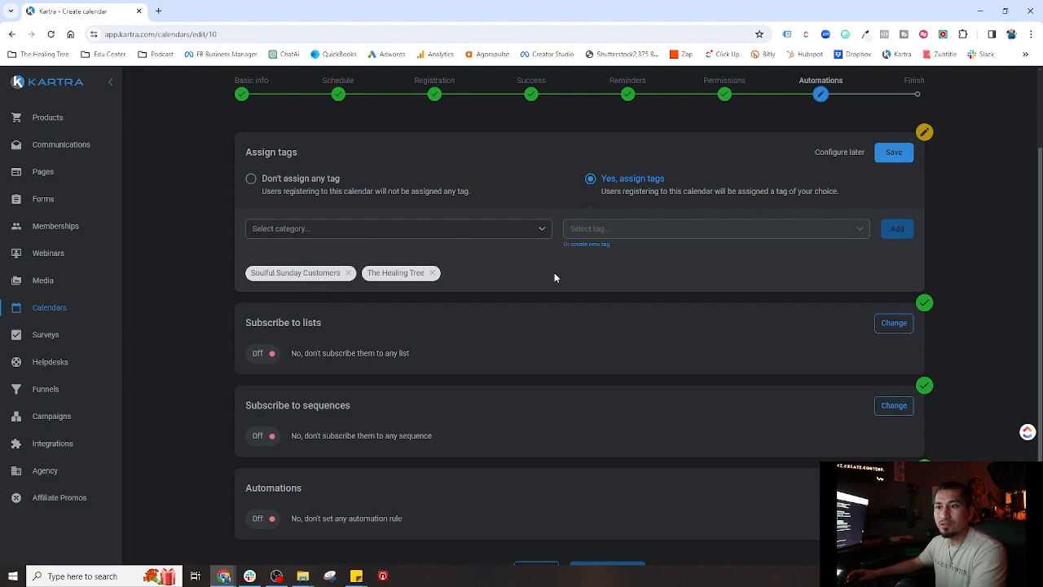
- Save the two-tag assignment and subscribe registrants to The Healing Tree list
left_click(892, 154)
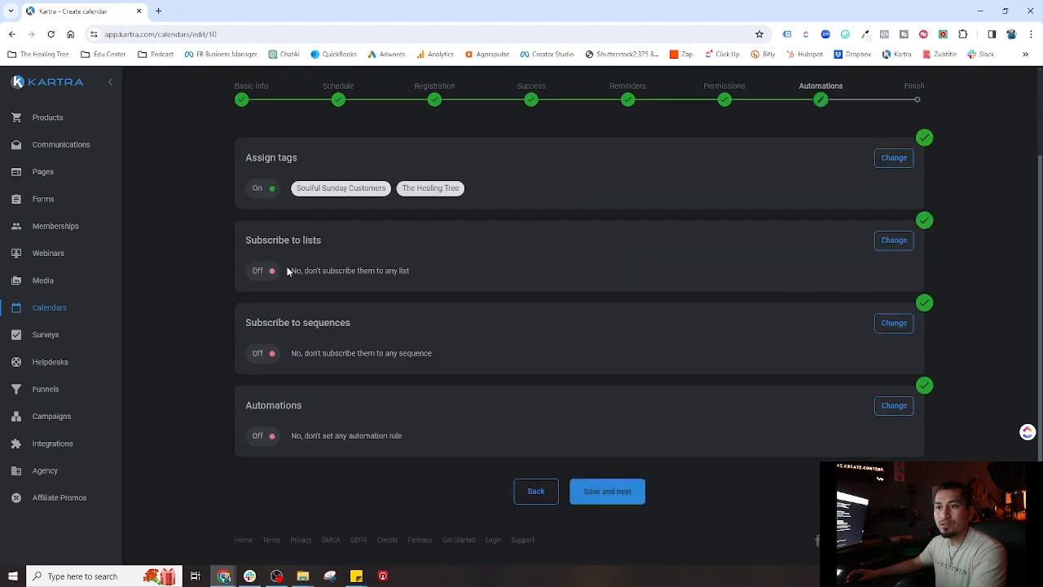
left_click(905, 245)
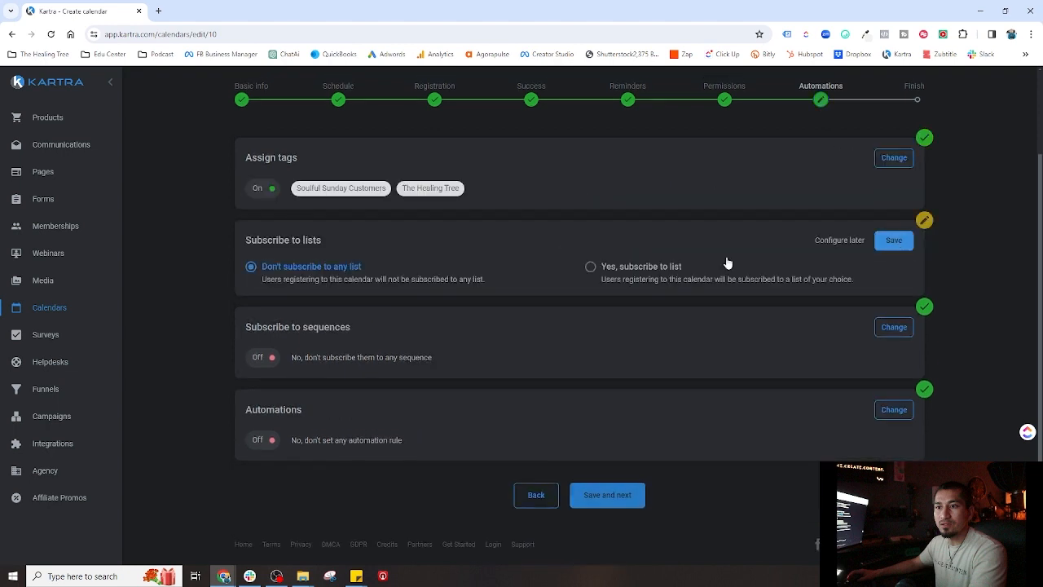
left_click(592, 268)
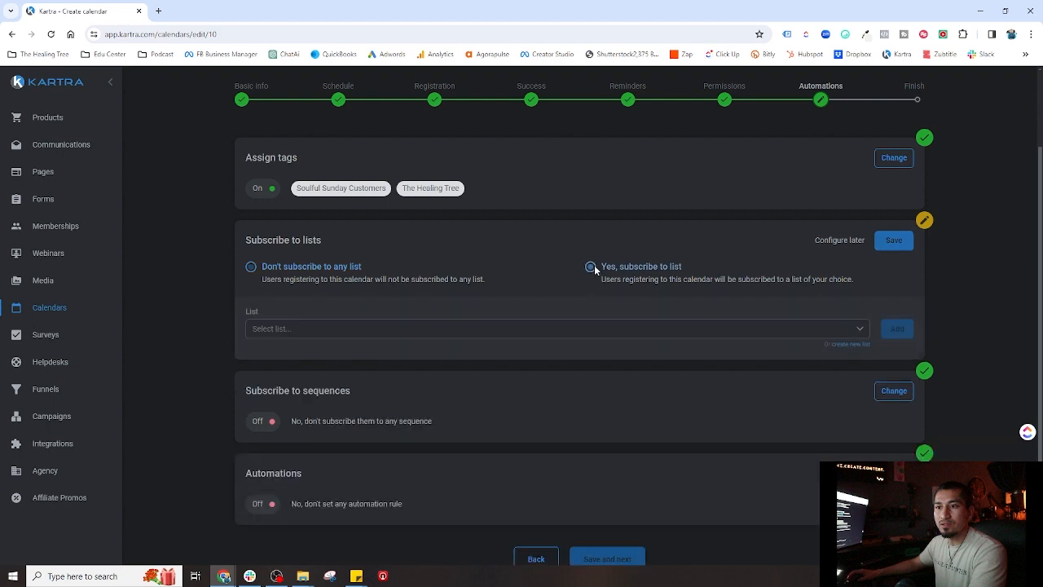
left_click(298, 334)
left_click(302, 309)
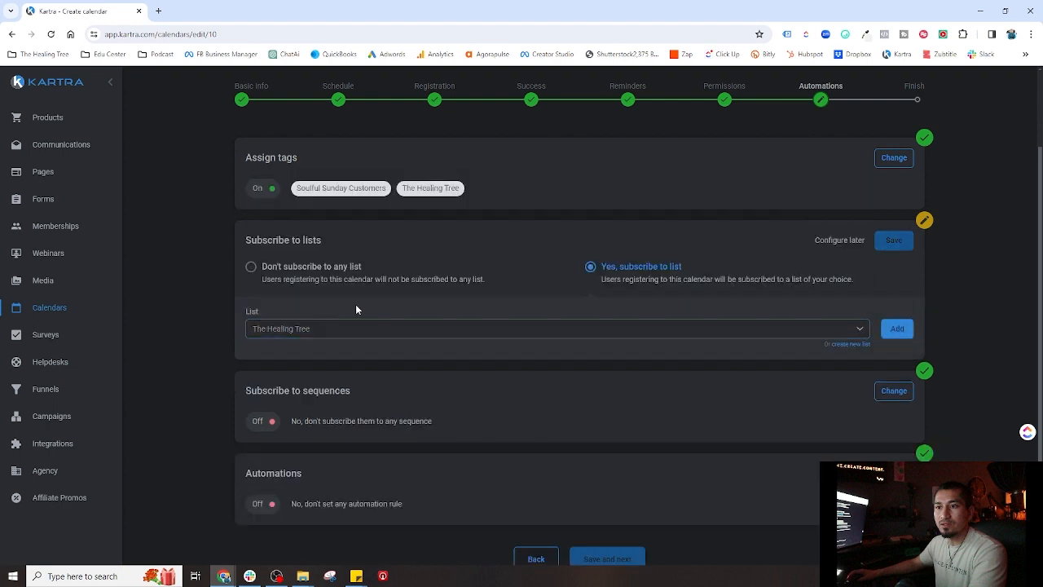
left_click(645, 337)
left_click(393, 354)
left_click(901, 334)
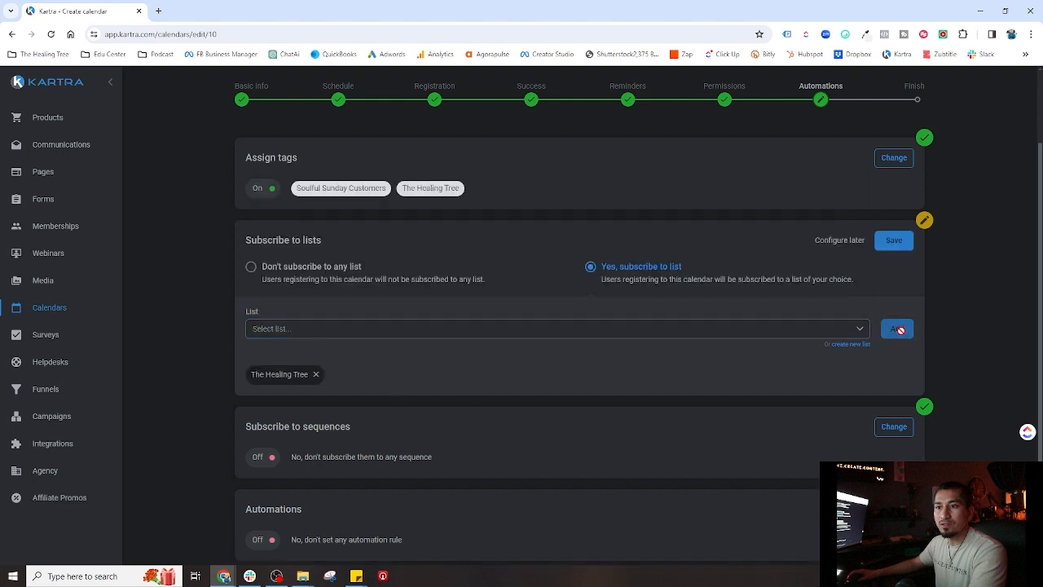
- Add the Soulful Sunday list as well and save the list subscriptions
left_click(321, 334)
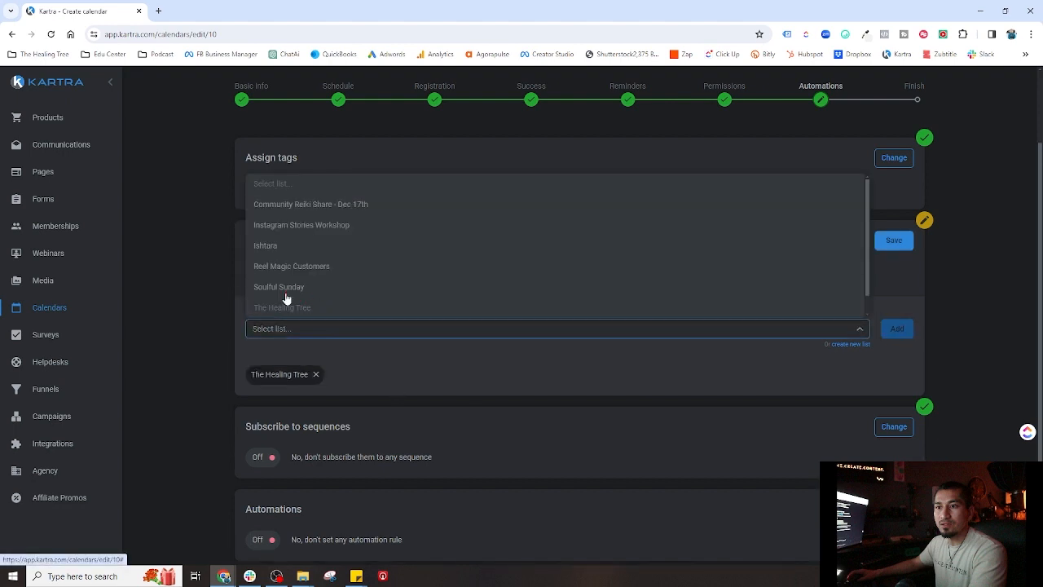
left_click(279, 288)
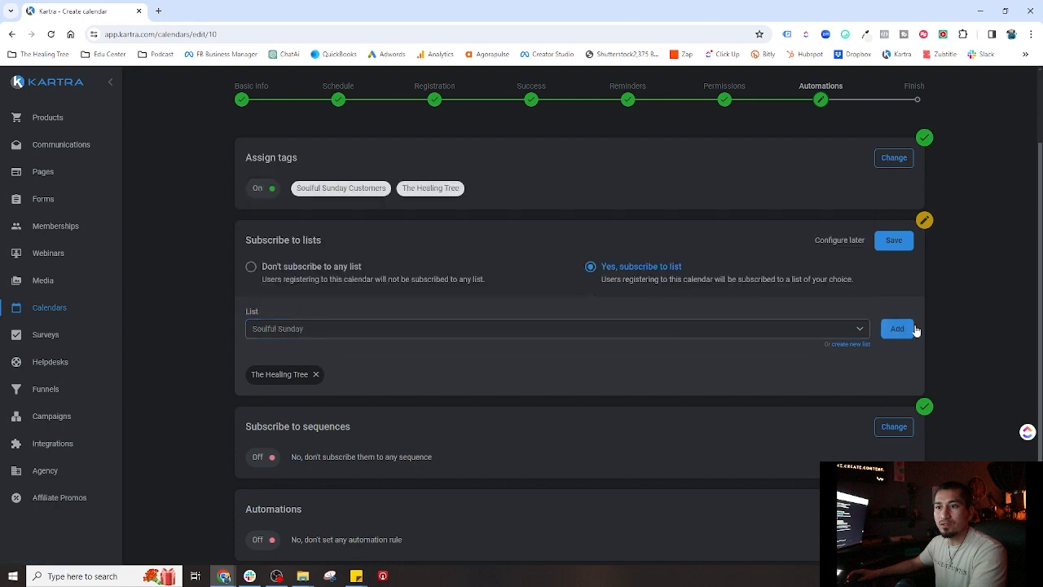
left_click(899, 329)
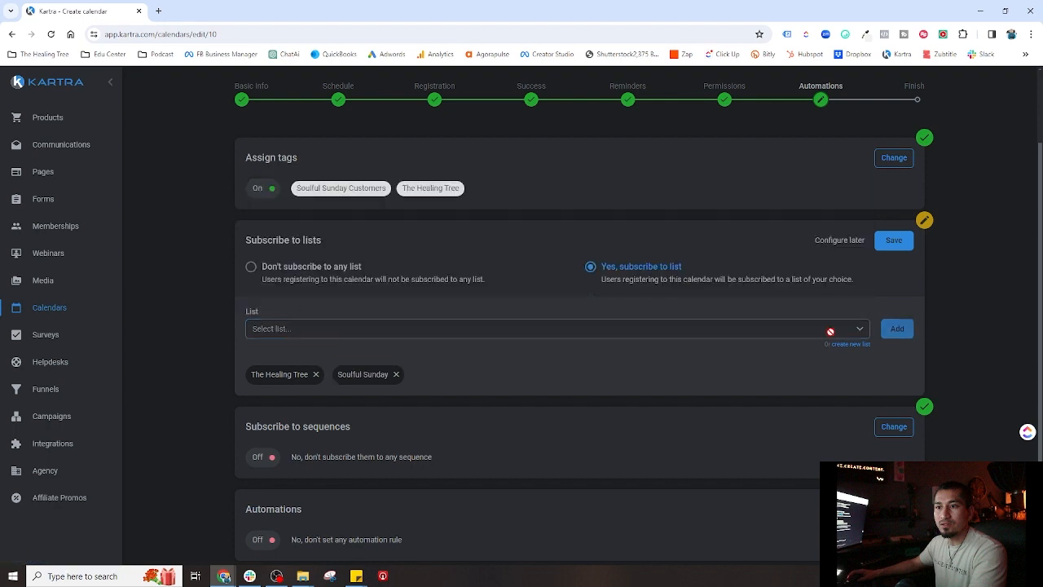
left_click(894, 241)
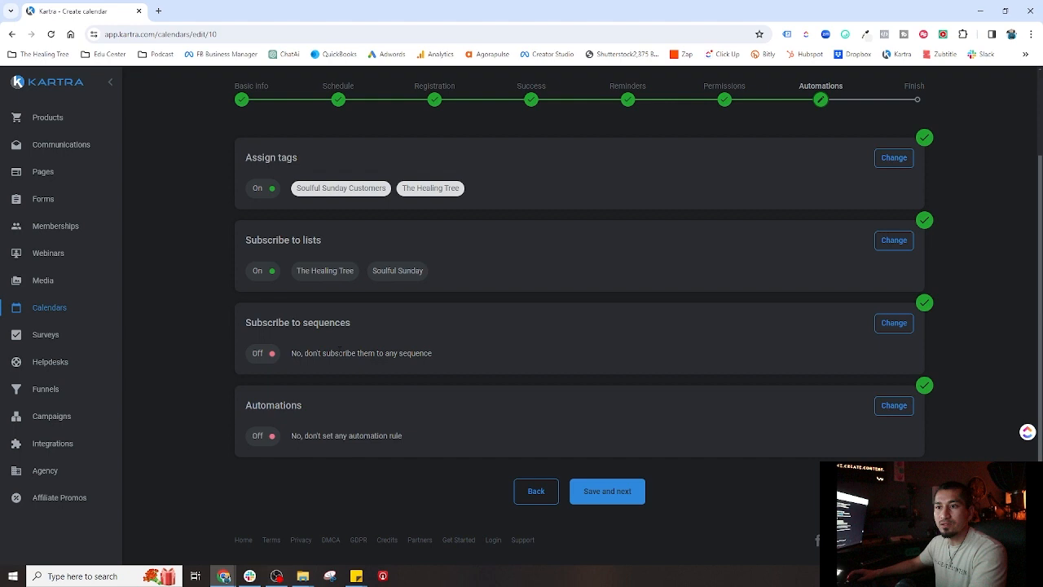
left_click(882, 326)
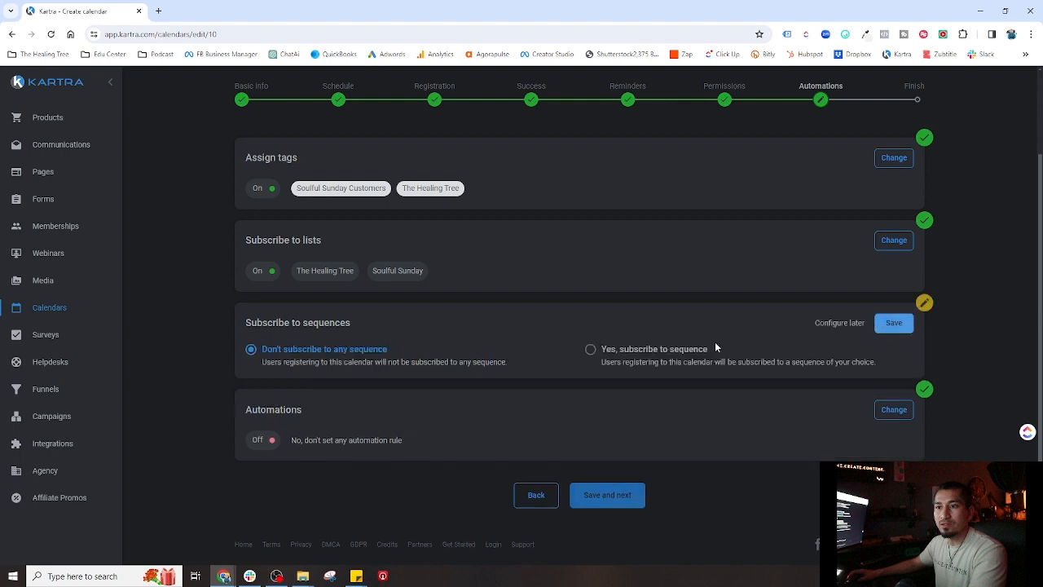
left_click(626, 351)
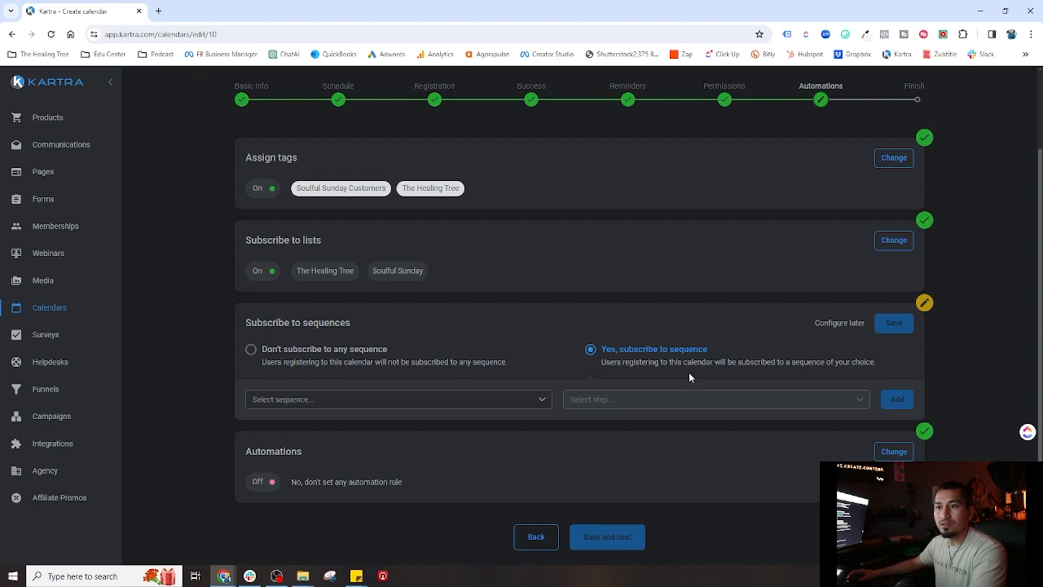
left_click(251, 350)
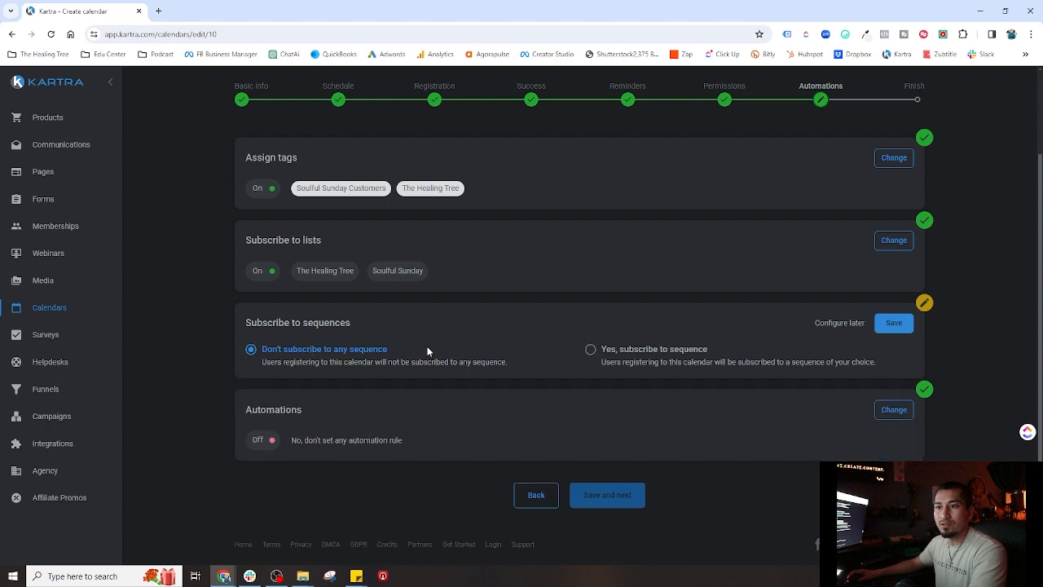
left_click(894, 326)
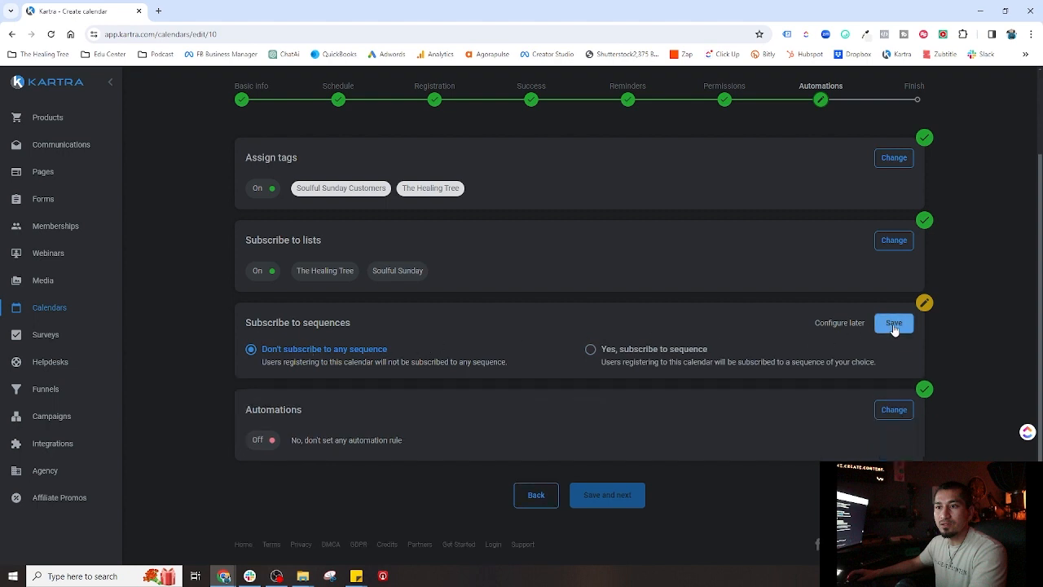
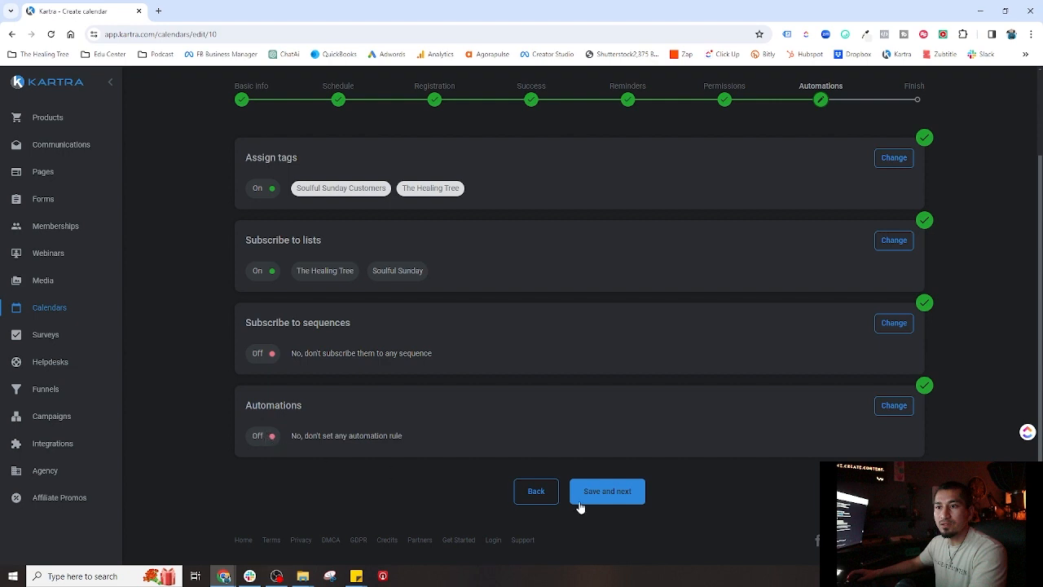
- Finish saving the Soulful Sunday calendar with the Kartra-hosted page option, then go to Pages
left_click(625, 499)
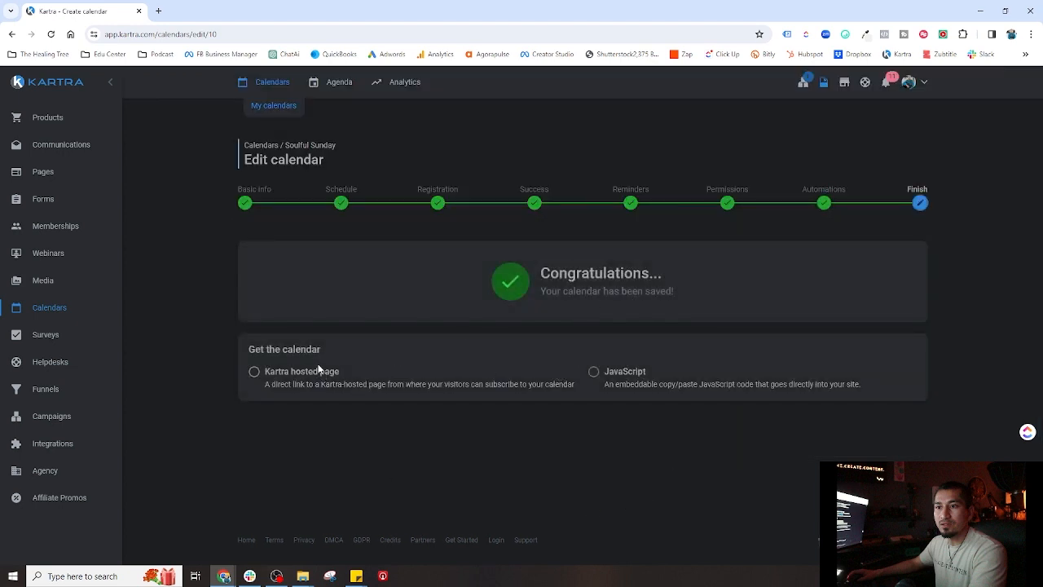
left_click(295, 375)
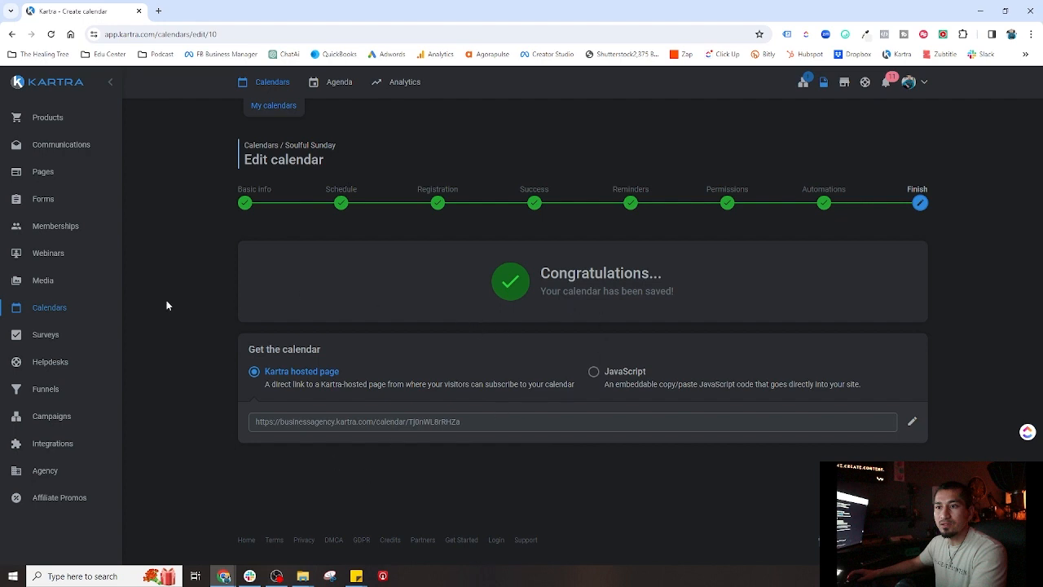
left_click(40, 171)
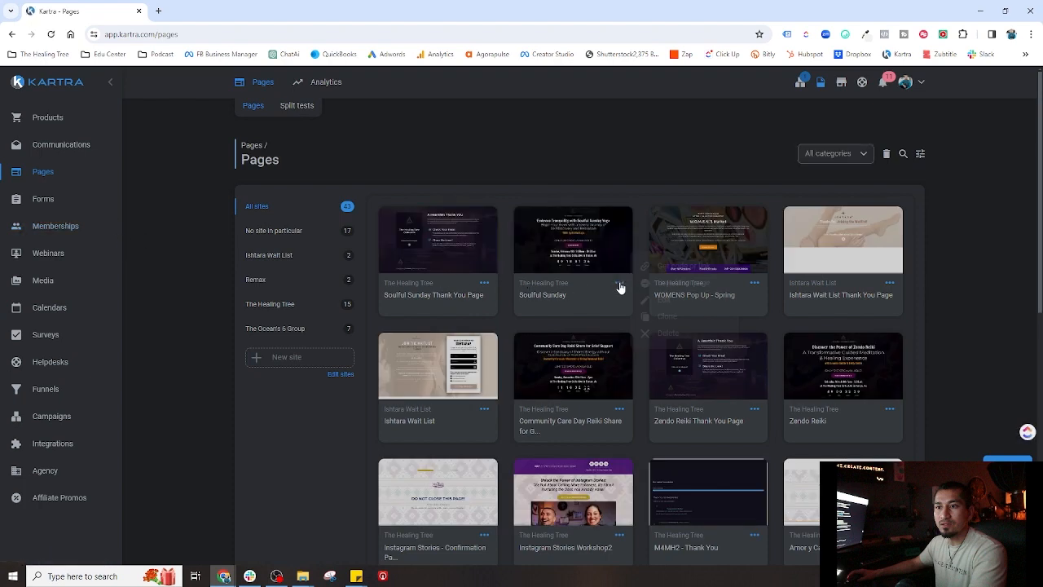
- Open the Soulful Sunday page in the page builder
left_click(619, 283)
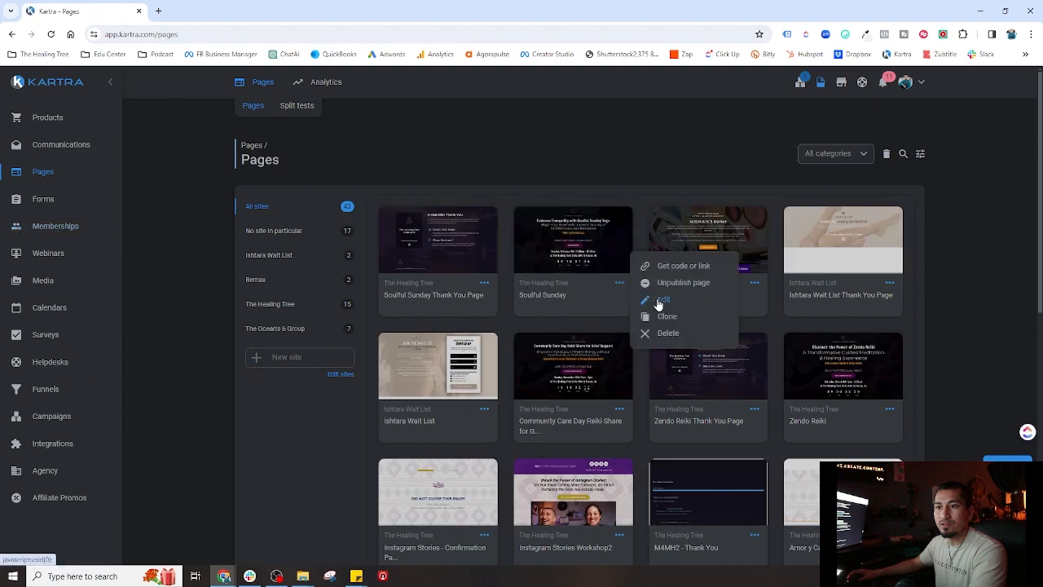
left_click(658, 301)
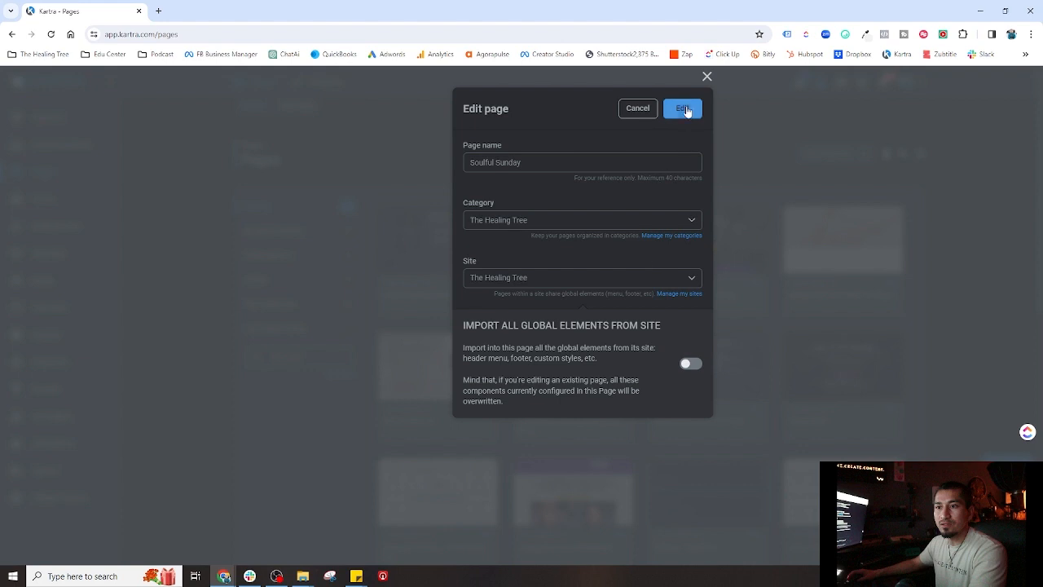
left_click(683, 108)
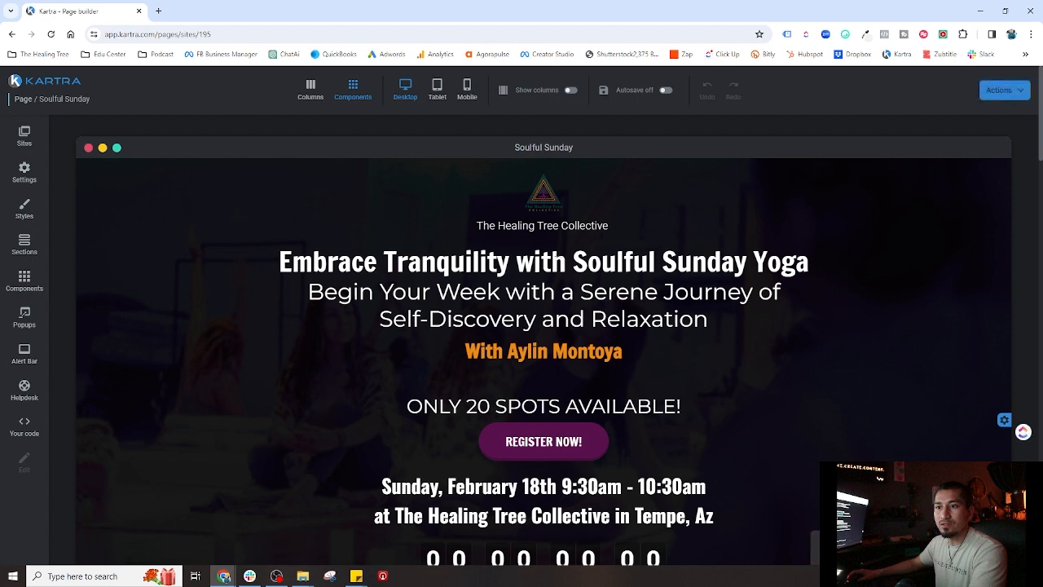
- Link the top REGISTER NOW button to the Soulful Sunday calendar as an overlay popup
mouse_move(592, 453)
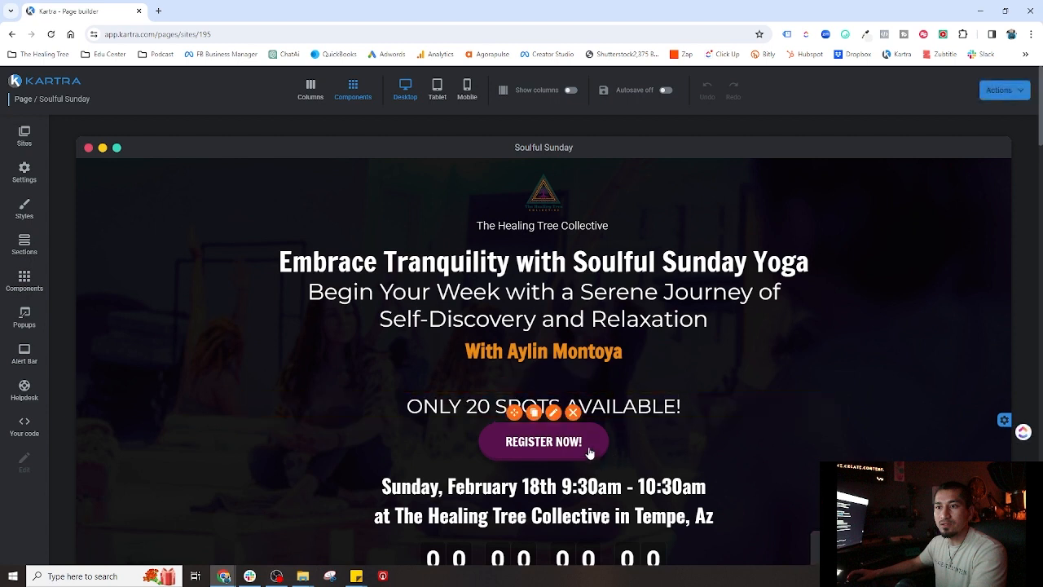
left_click(554, 415)
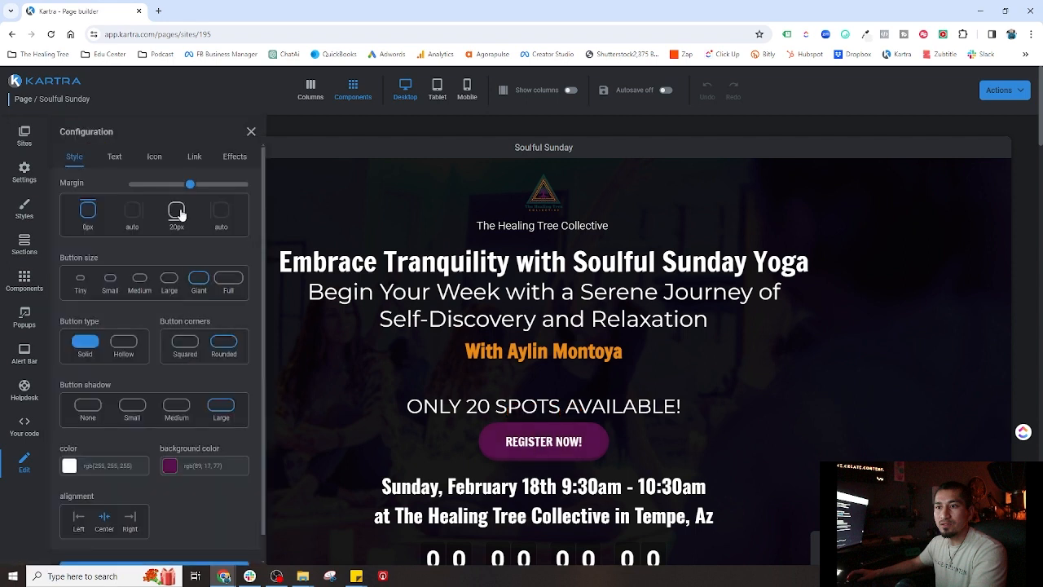
left_click(195, 156)
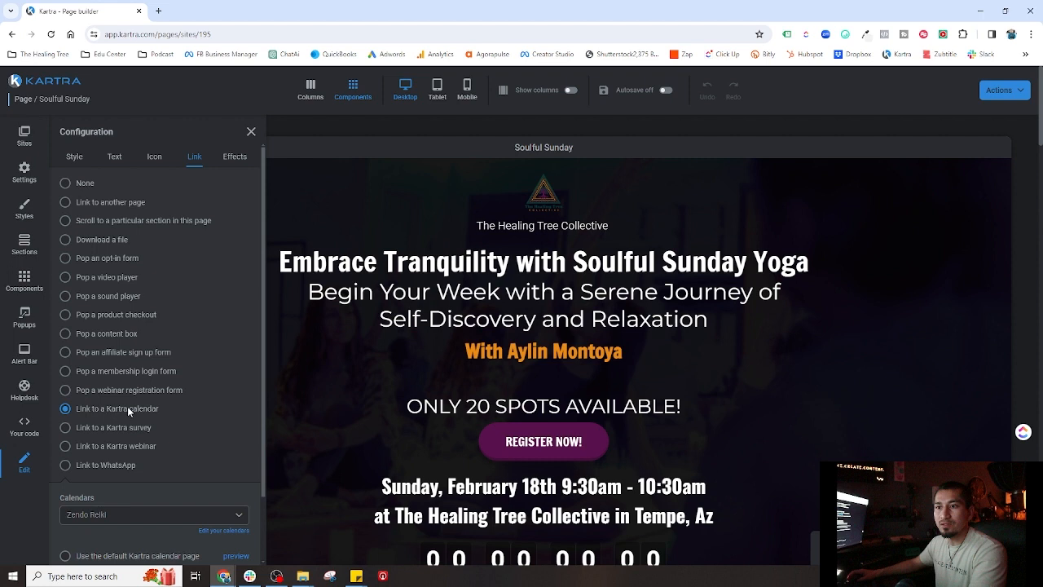
scroll(127, 406, "down", 1)
mouse_move(533, 440)
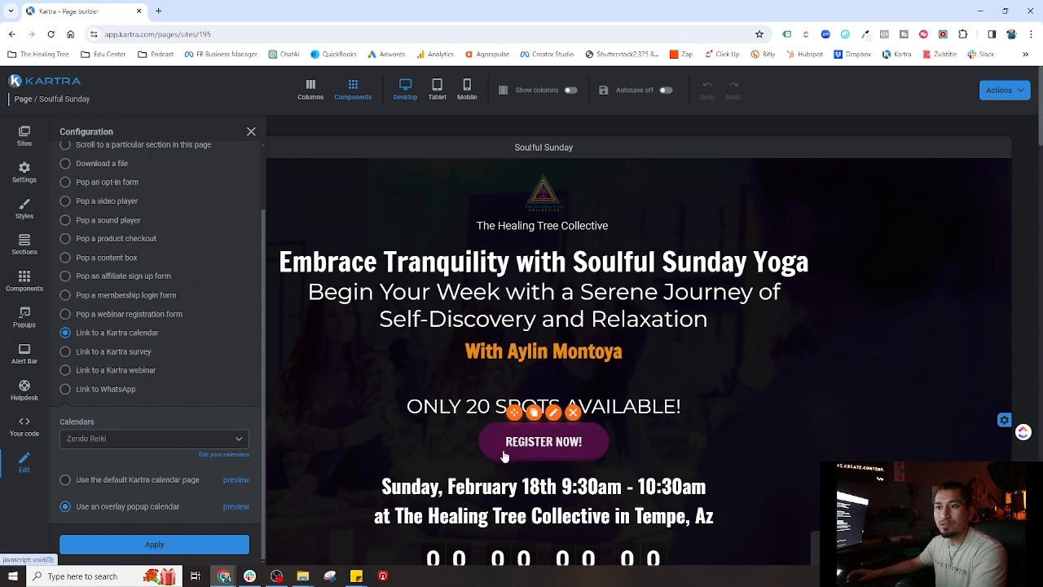
scroll(115, 497, "down", 2)
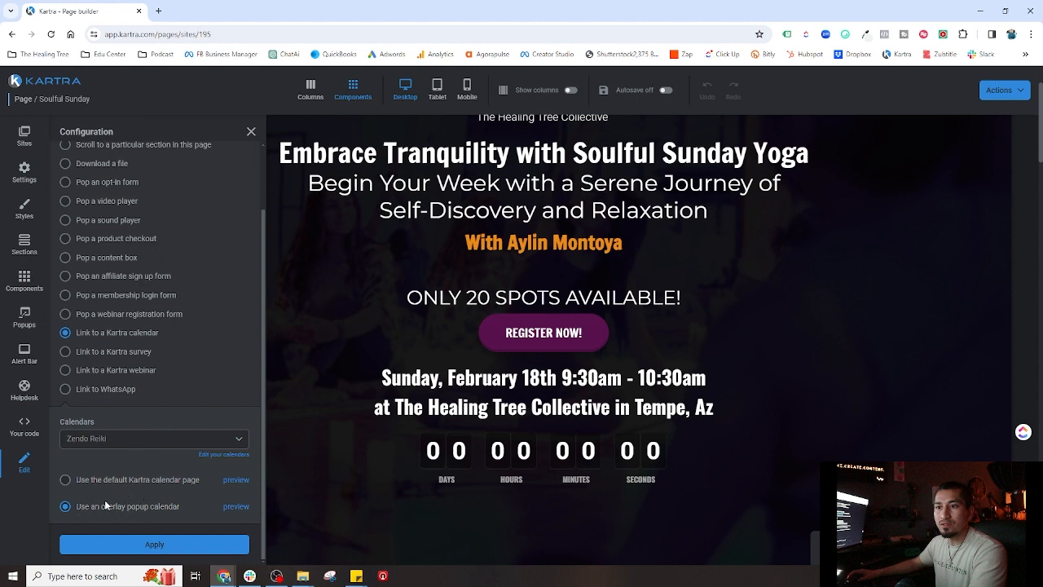
left_click(140, 444)
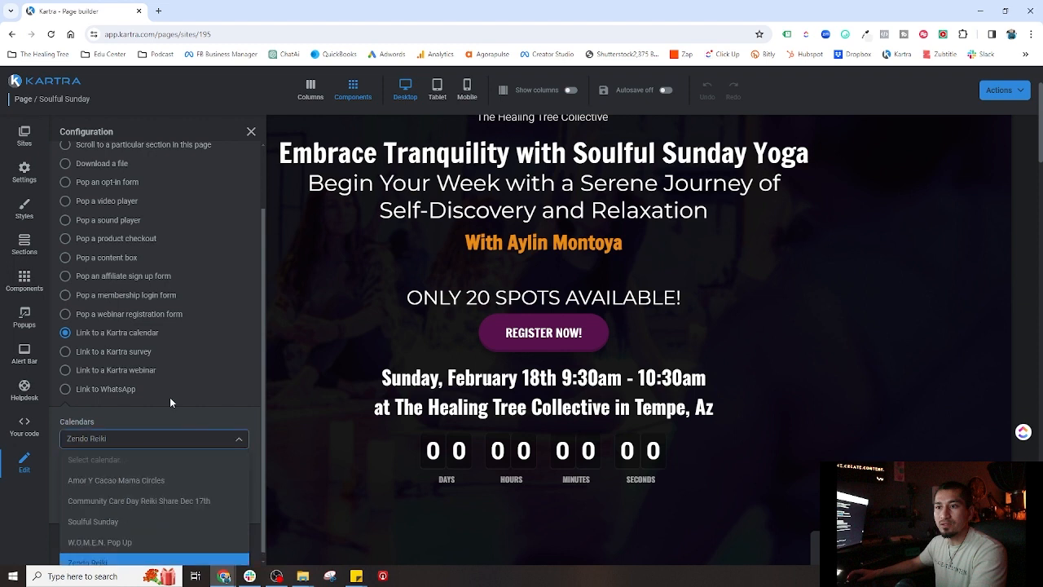
left_click(106, 524)
left_click(92, 506)
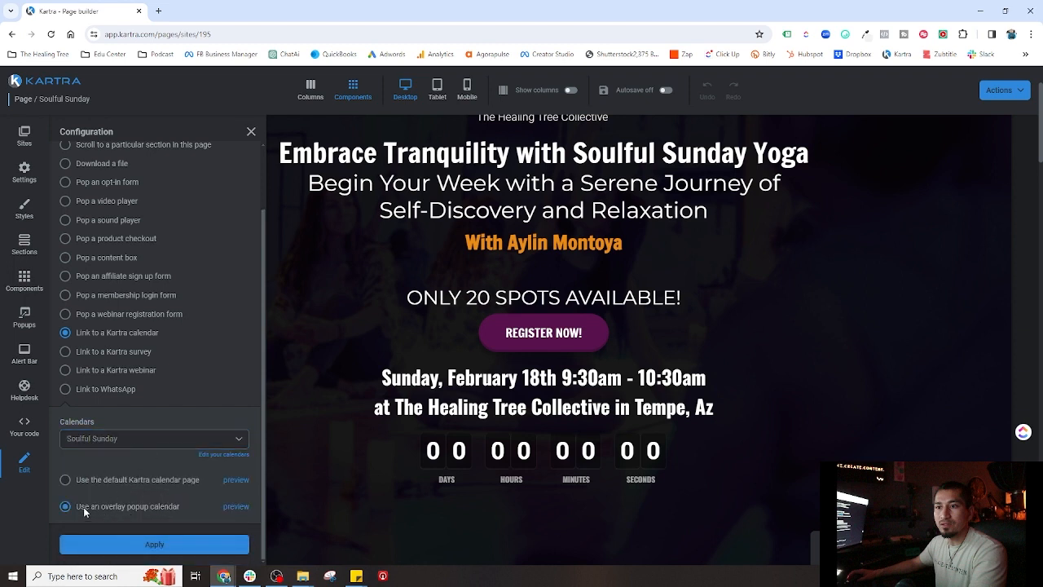
left_click(151, 545)
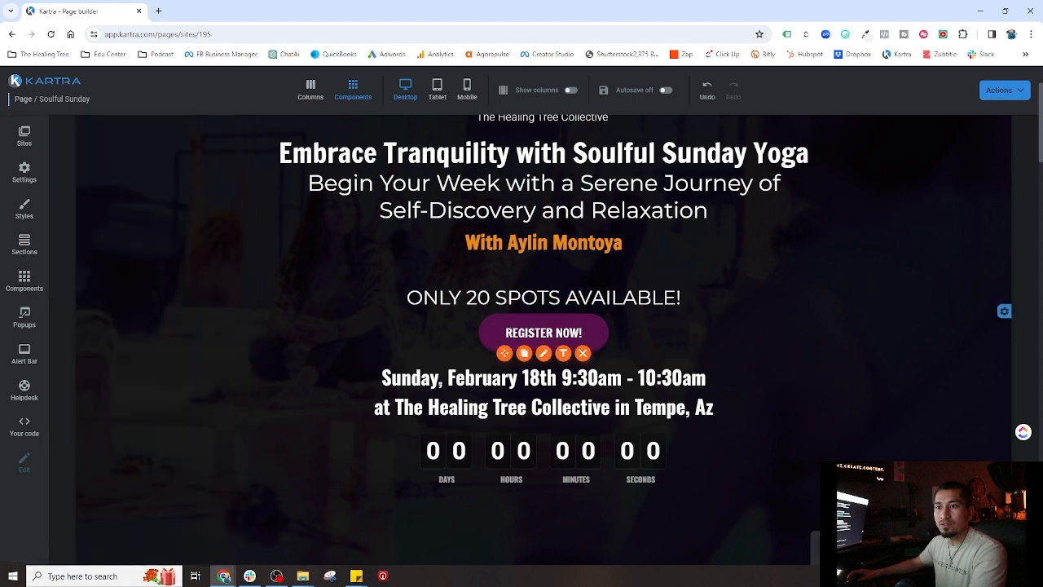
- Link the lower REGISTER NOW button to the Soulful Sunday calendar as an overlay popup
scroll(399, 429, "down", 2)
scroll(371, 436, "down", 2)
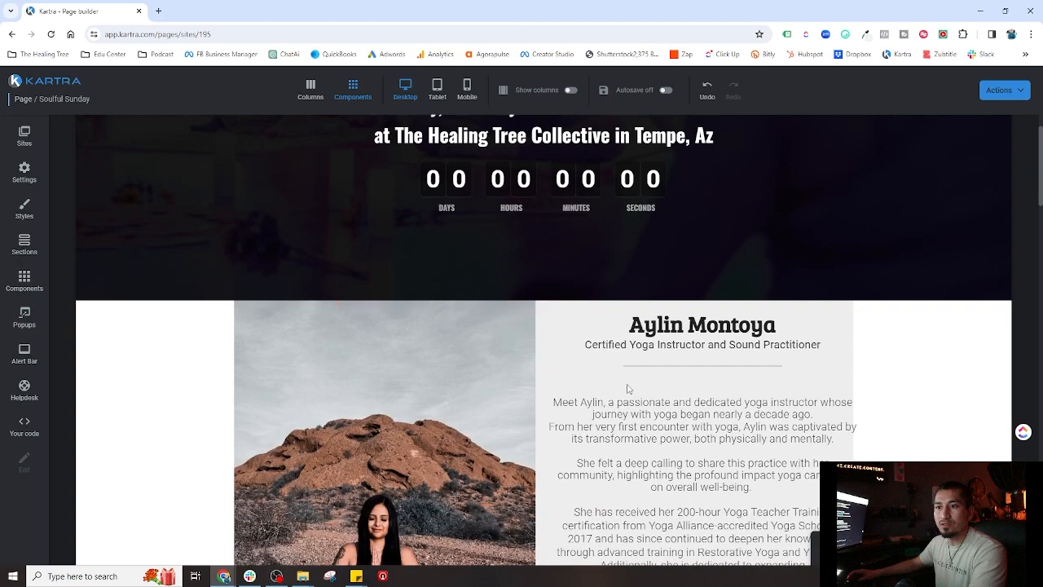
scroll(578, 405, "down", 7)
scroll(626, 394, "down", 3)
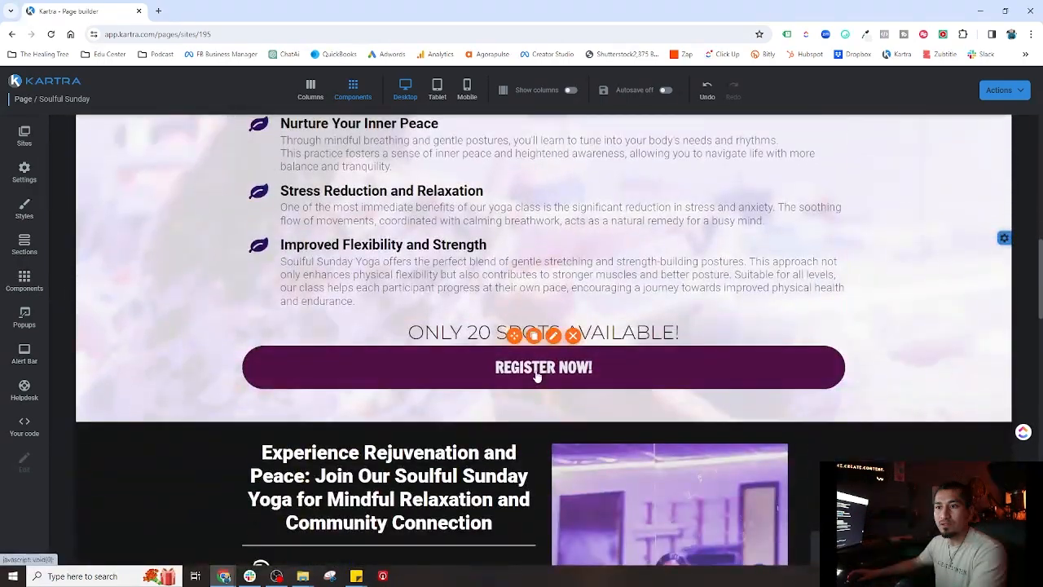
mouse_move(546, 359)
left_click(553, 336)
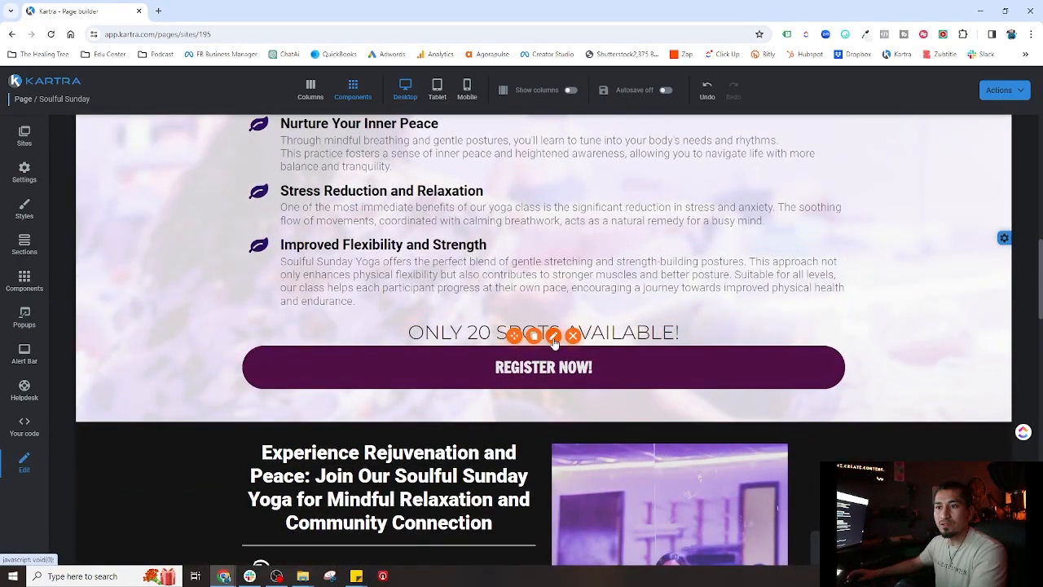
left_click(194, 156)
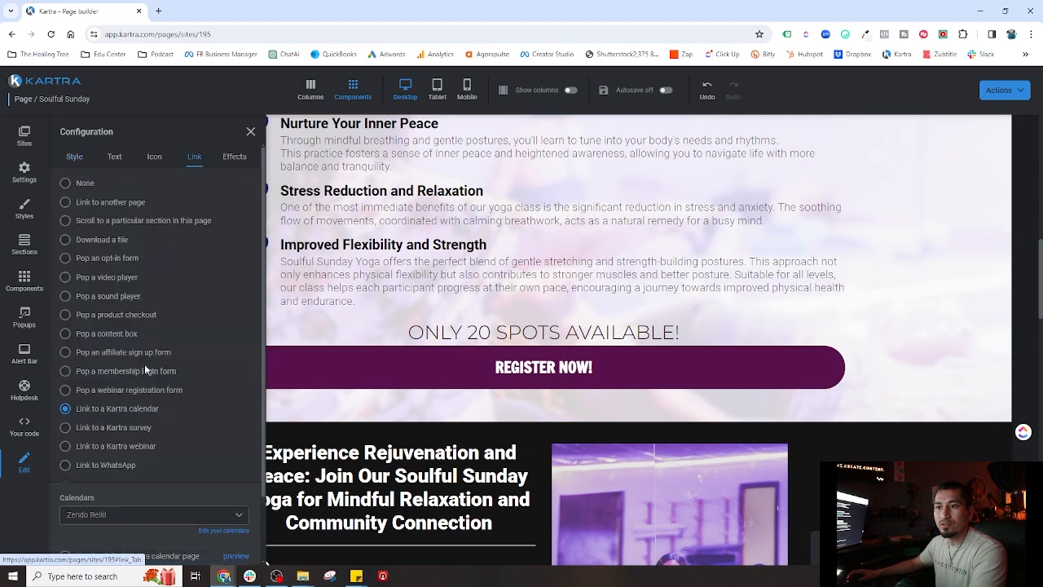
scroll(155, 416, "down", 2)
left_click(114, 444)
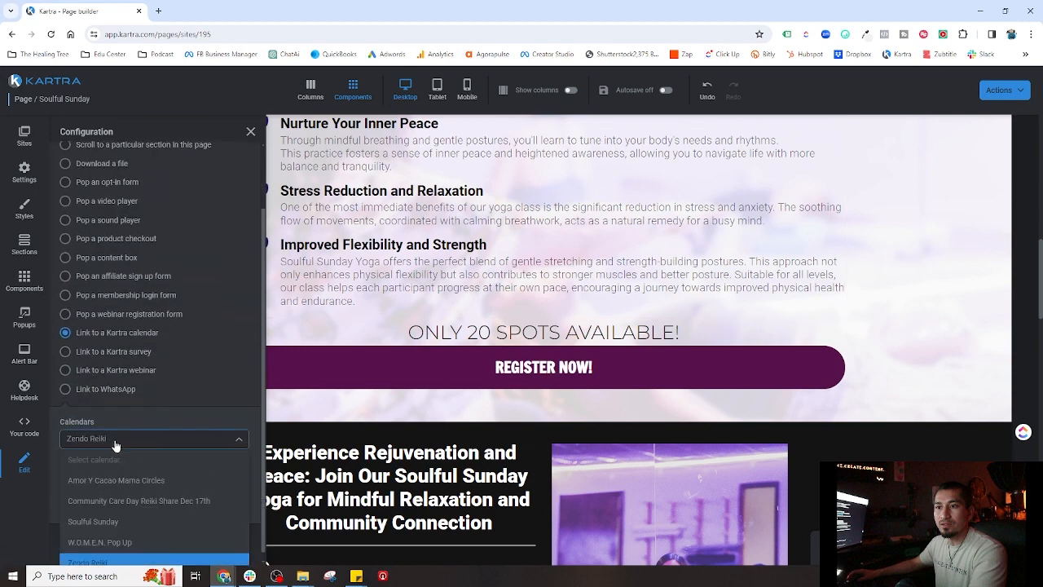
left_click(102, 522)
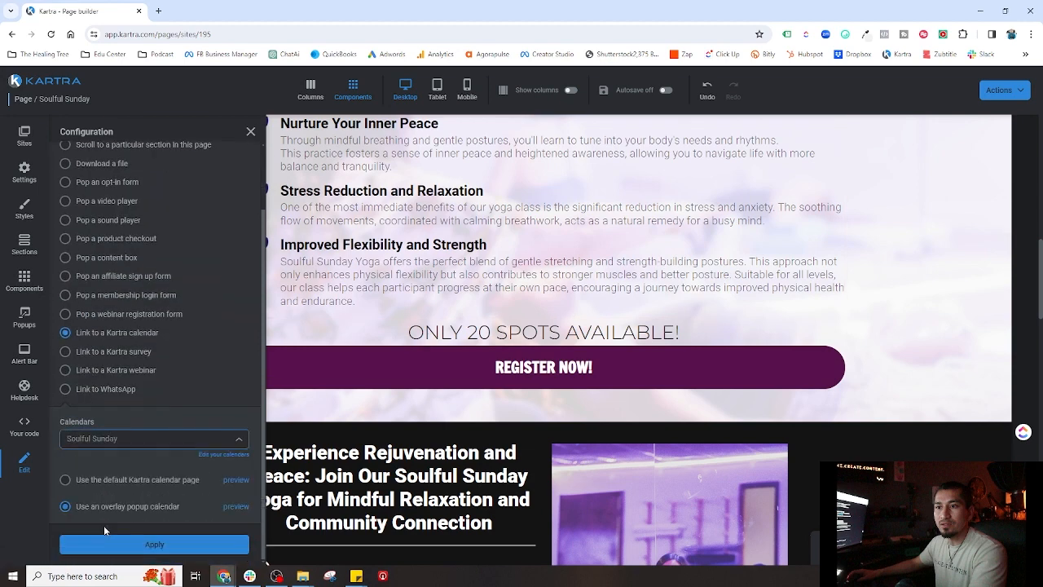
left_click(65, 507)
left_click(167, 546)
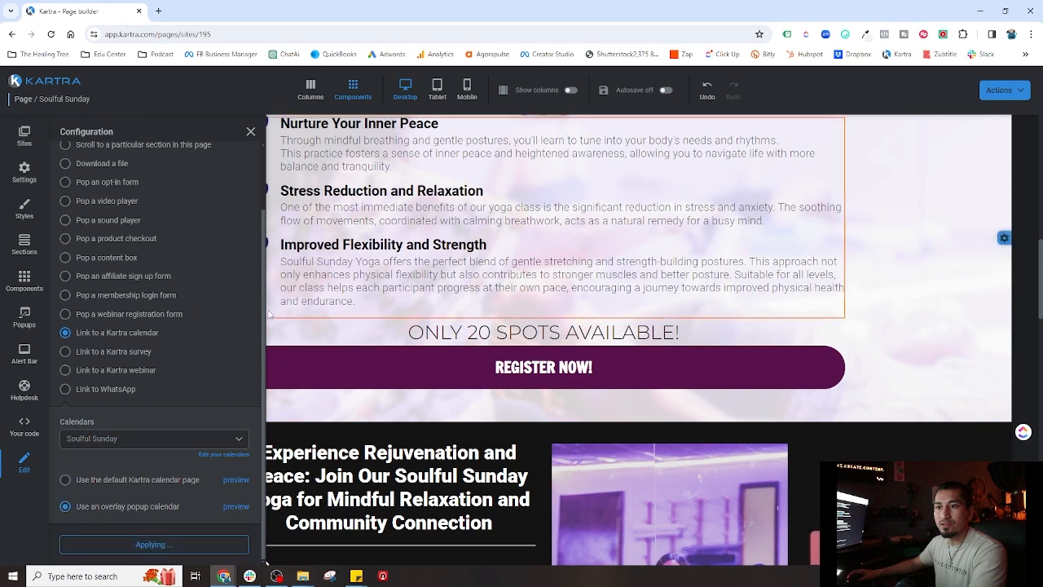
left_click(252, 132)
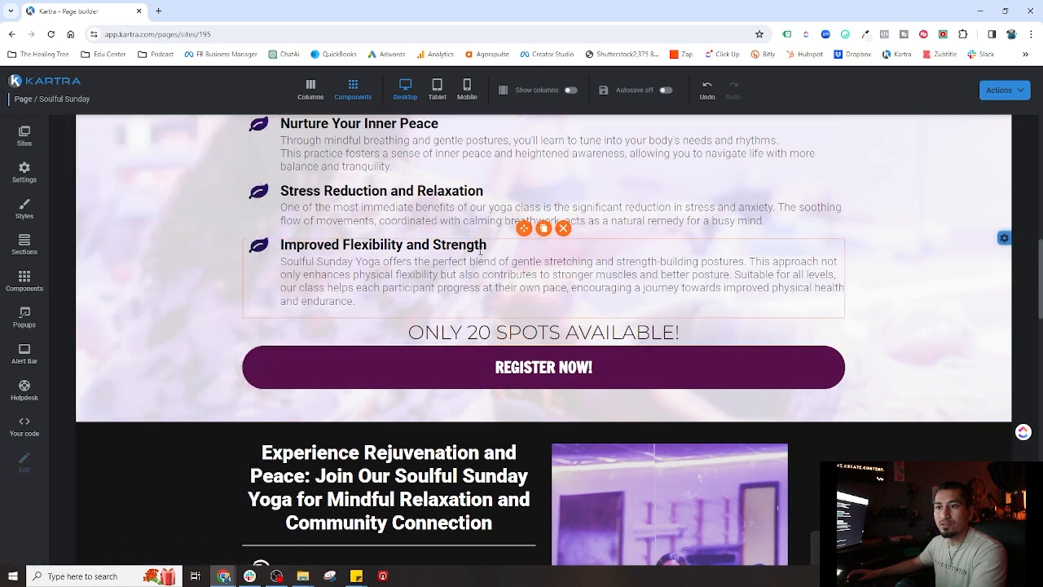
- Switch the sign-up booking widget from Zendo Reiki to the Soulful Sunday calendar
mouse_move(570, 383)
scroll(512, 365, "down", 3)
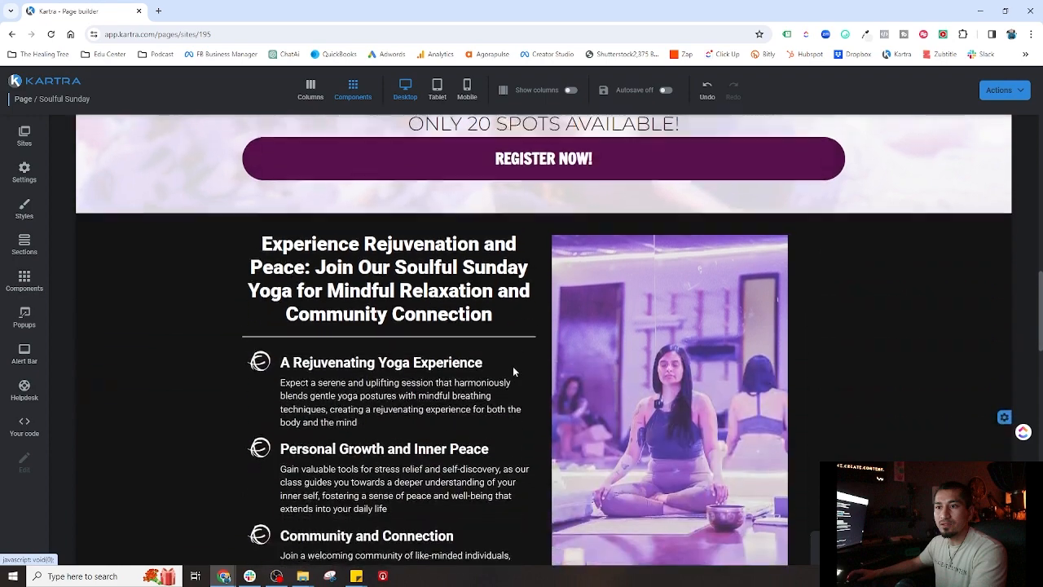
scroll(522, 368, "down", 10)
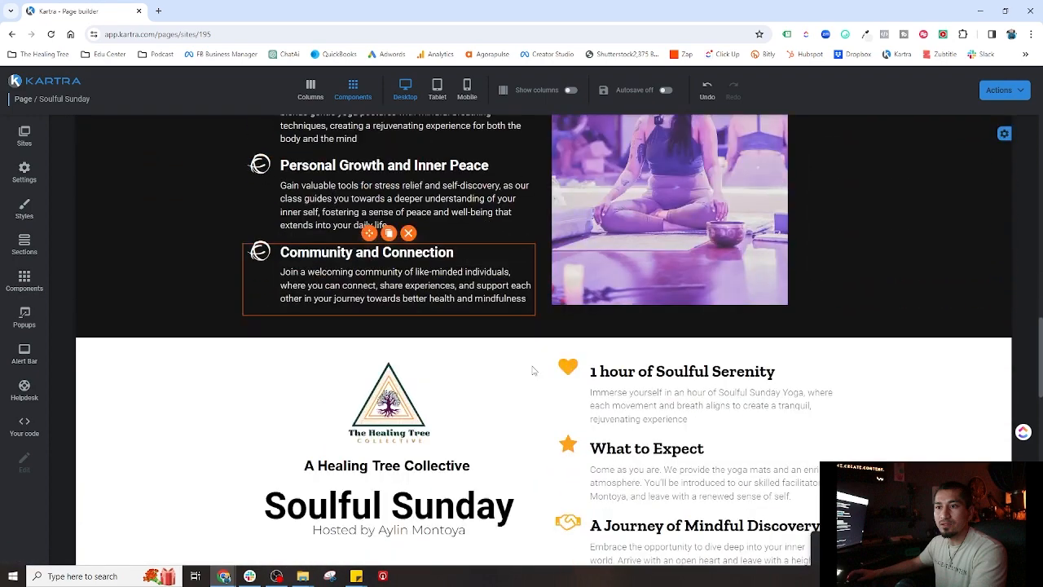
scroll(533, 371, "down", 2)
mouse_move(659, 314)
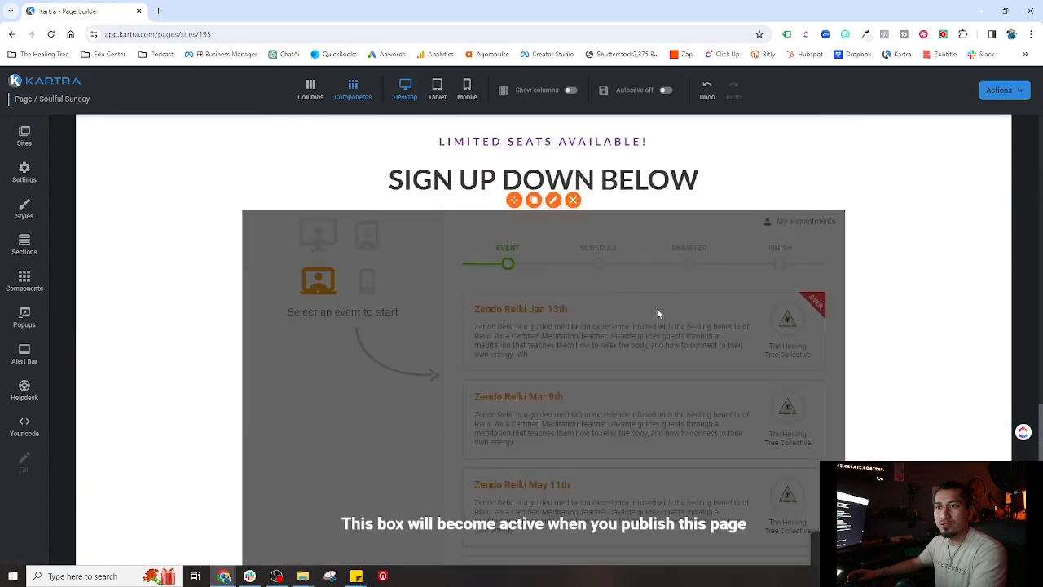
left_click(553, 201)
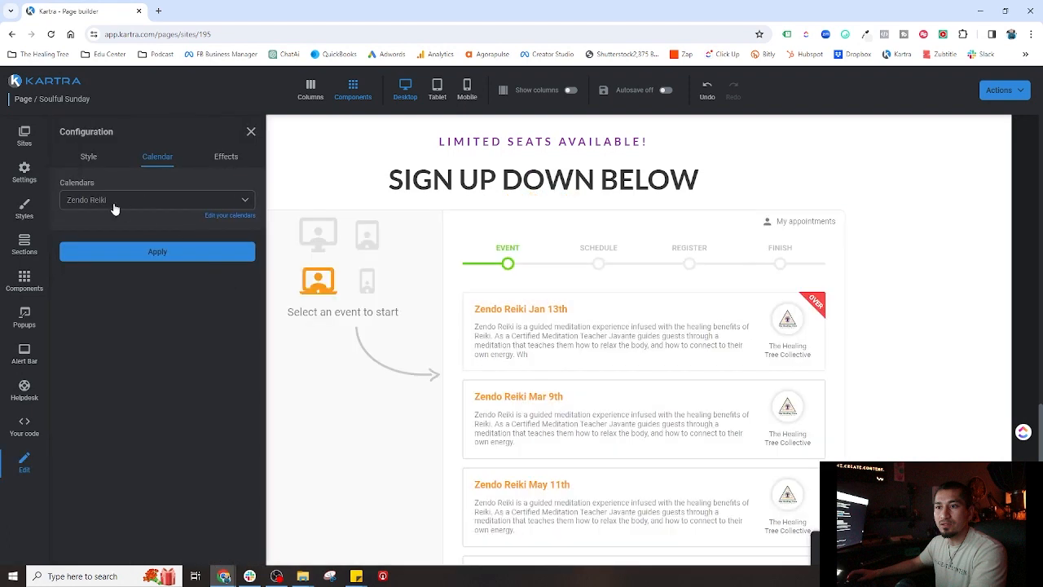
left_click(114, 209)
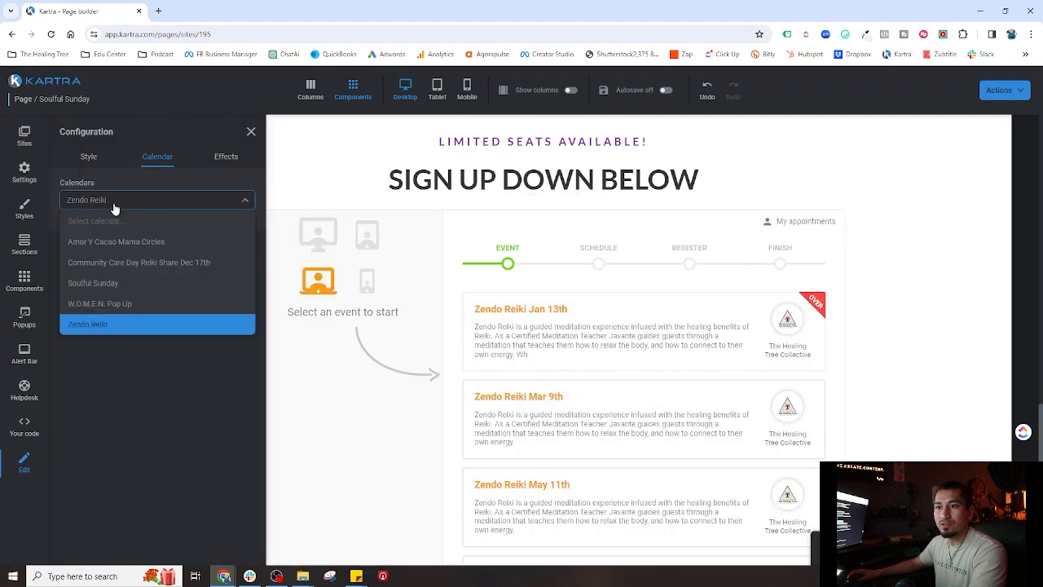
left_click(100, 291)
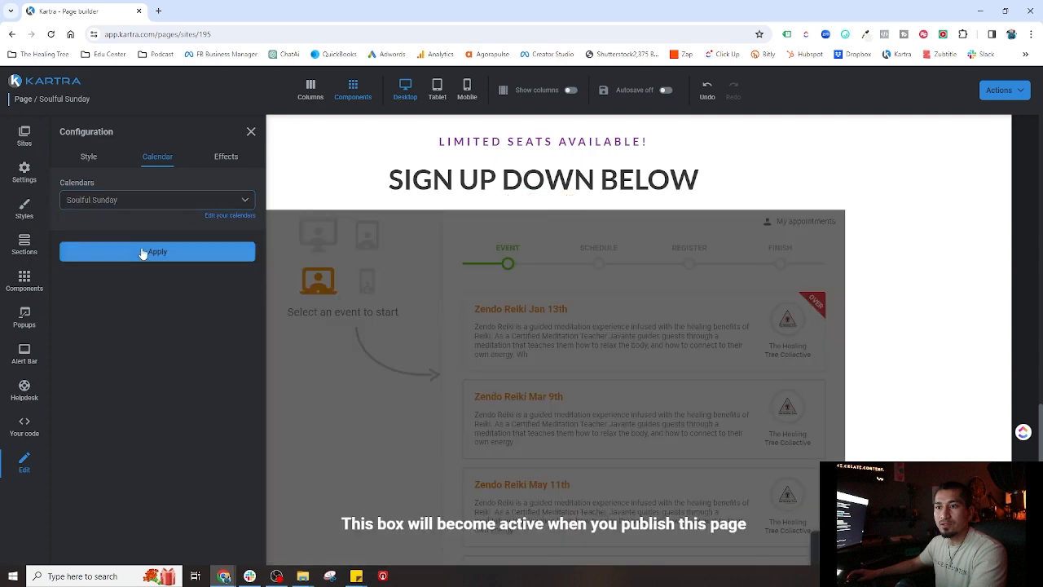
left_click(147, 252)
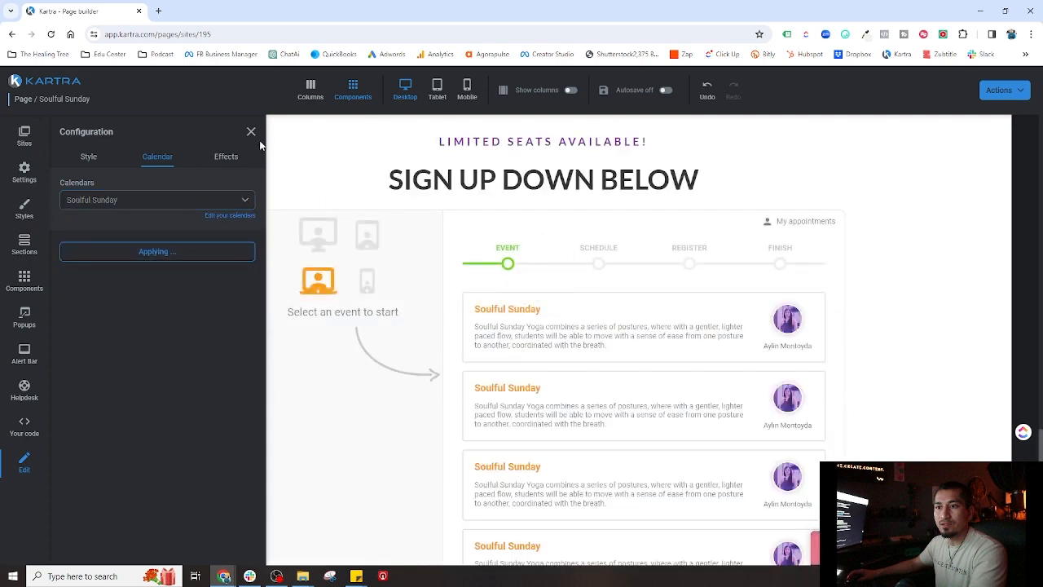
left_click(252, 134)
scroll(402, 385, "down", 2)
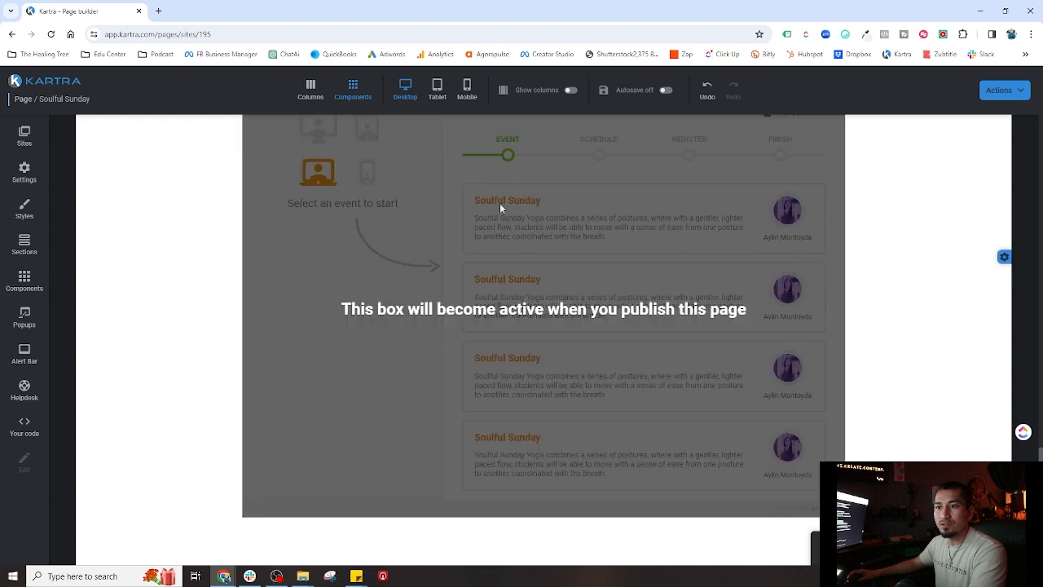
- Publish the Soulful Sunday page live and dismiss the publishing notice
scroll(502, 357, "up", 1)
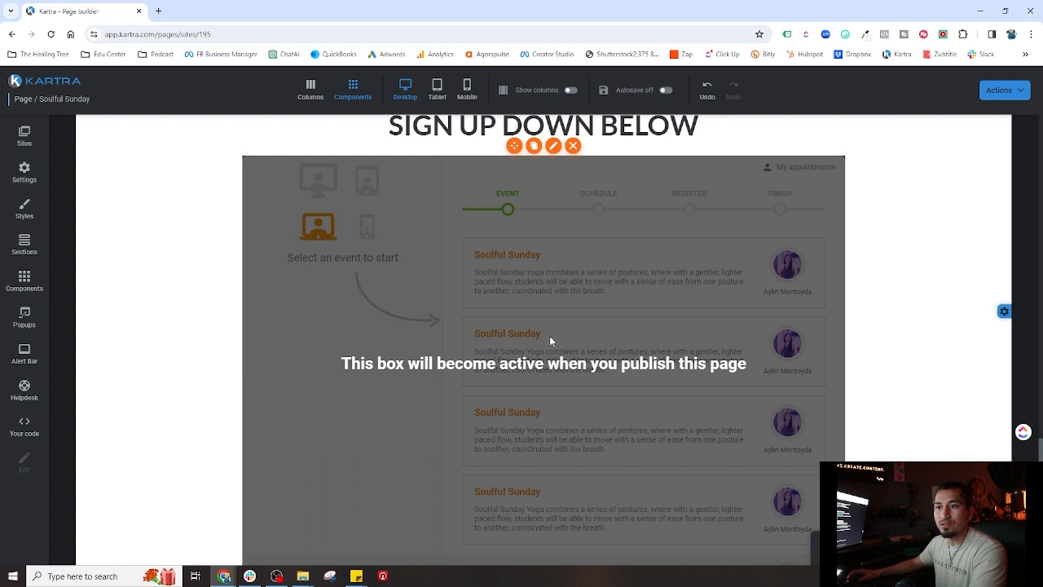
scroll(570, 342, "up", 1)
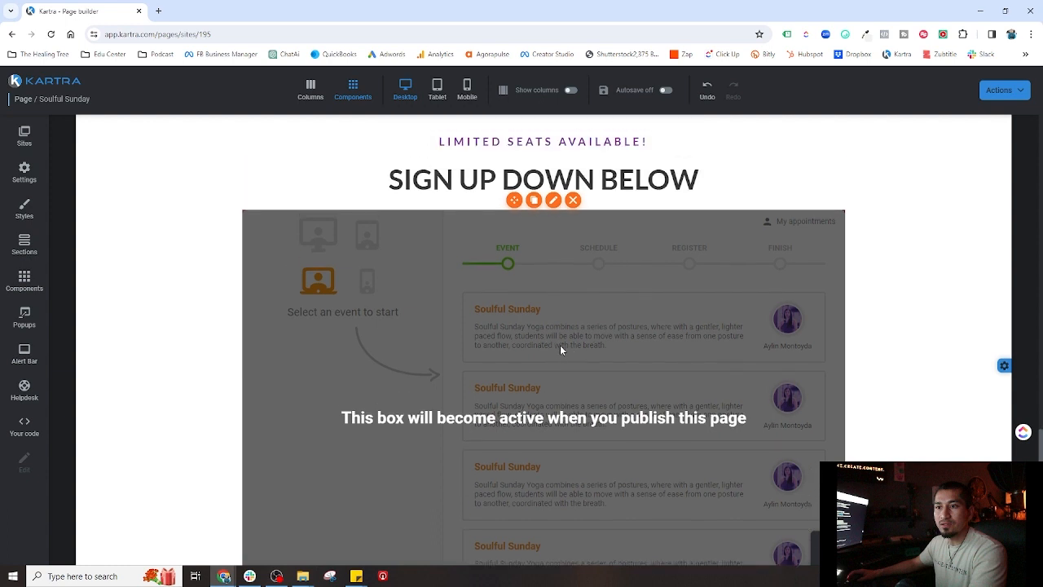
scroll(560, 349, "down", 1)
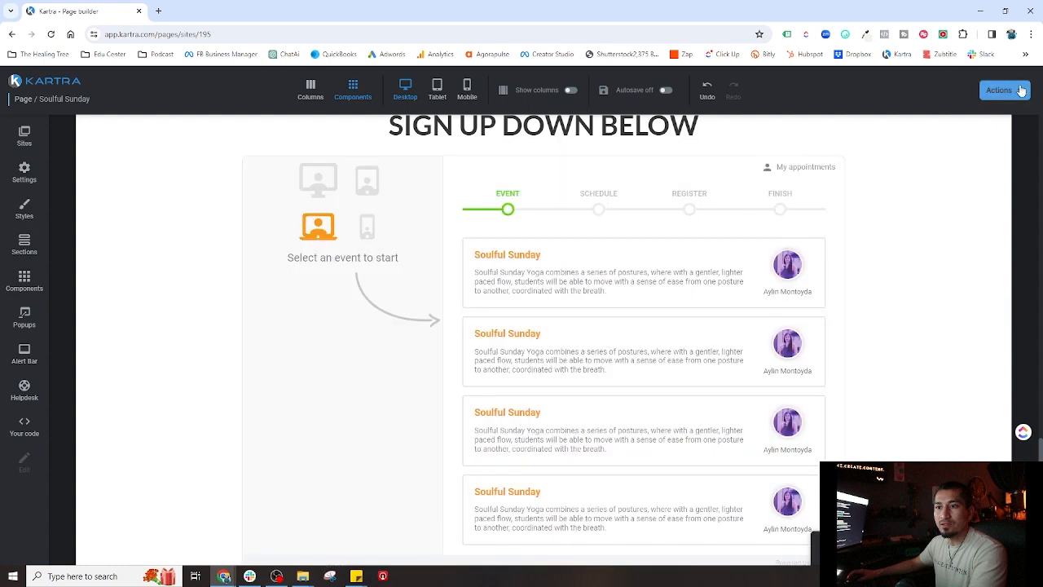
left_click(1003, 90)
left_click(965, 166)
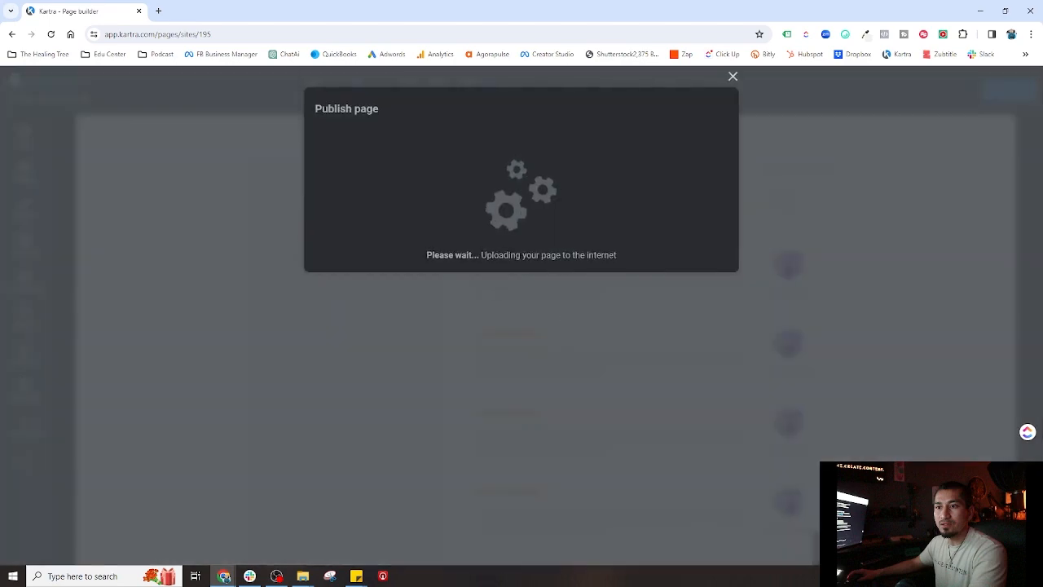
left_click(732, 75)
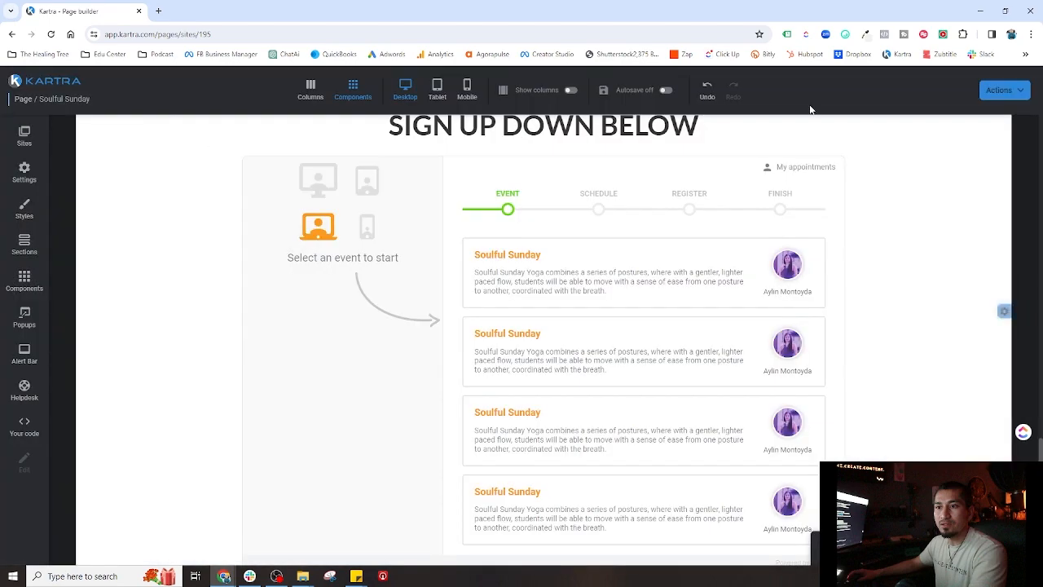
- Leave the page builder and return to the Pages dashboard
left_click(1026, 95)
left_click(965, 189)
left_click(1011, 97)
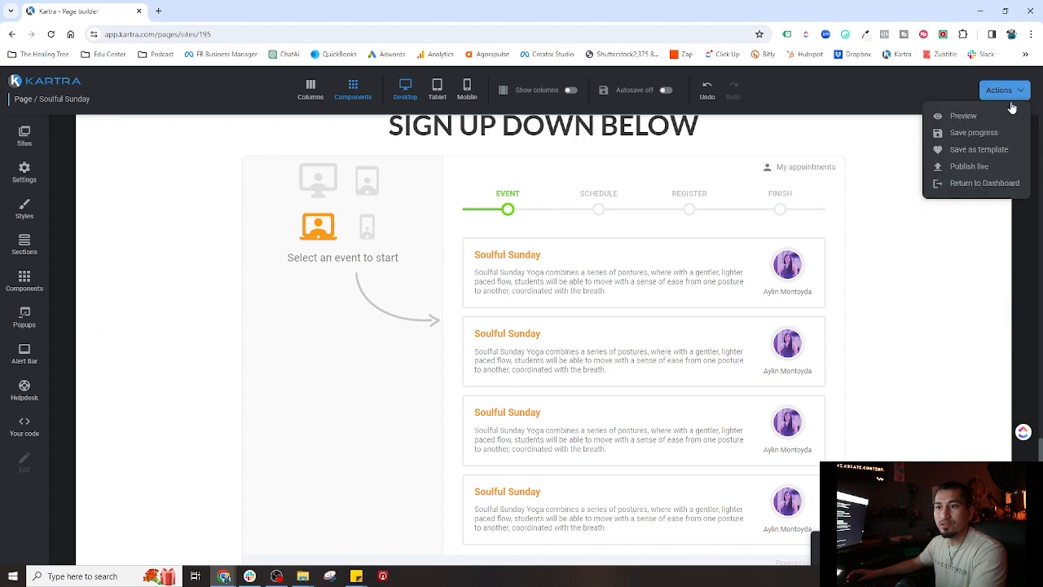
left_click(984, 184)
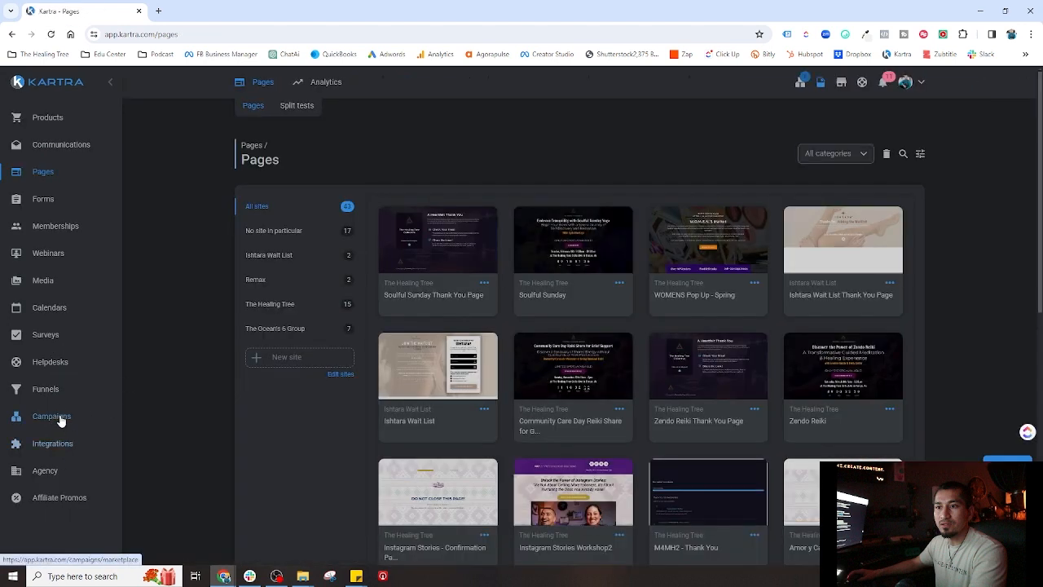
- Open the Soulful Sunday calendar from Calendars for editing, keeping its current name
left_click(49, 308)
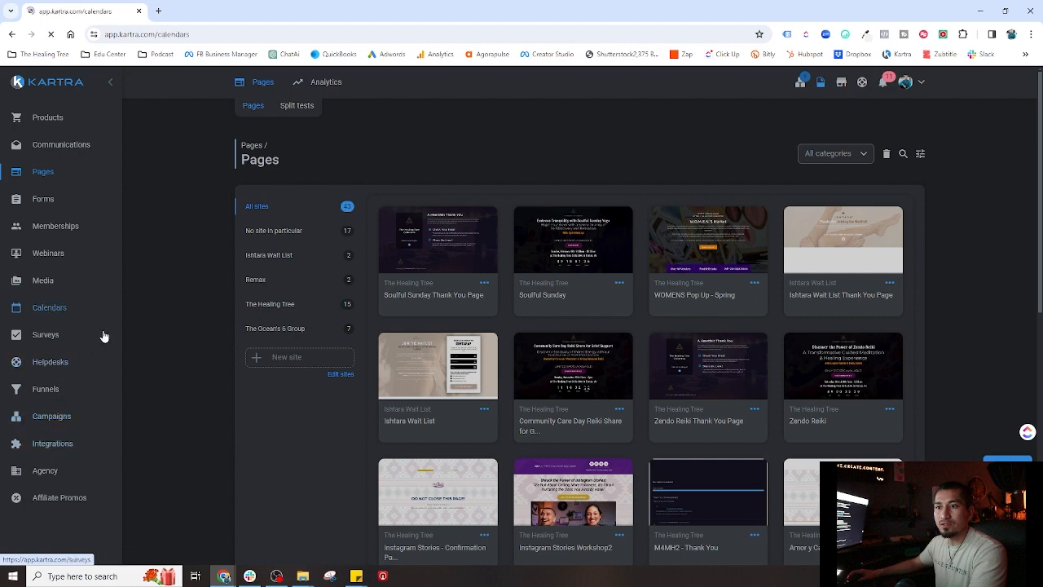
left_click(385, 284)
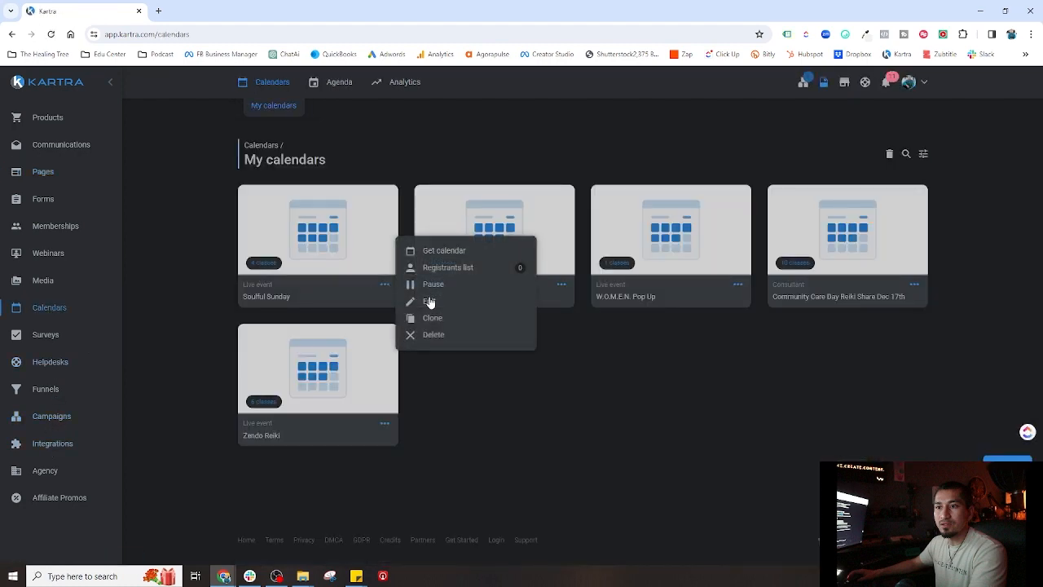
left_click(430, 302)
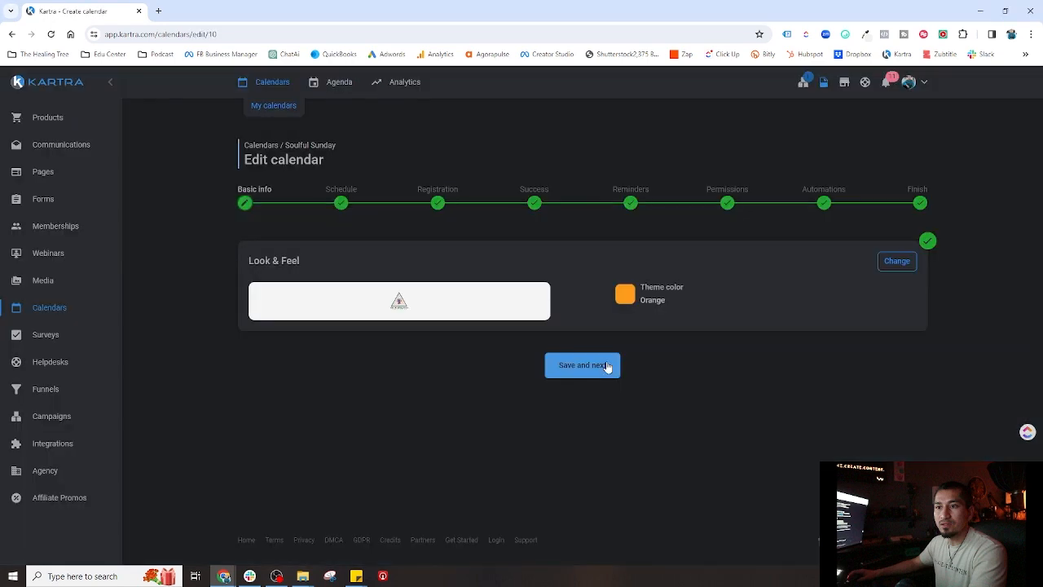
left_click(608, 367)
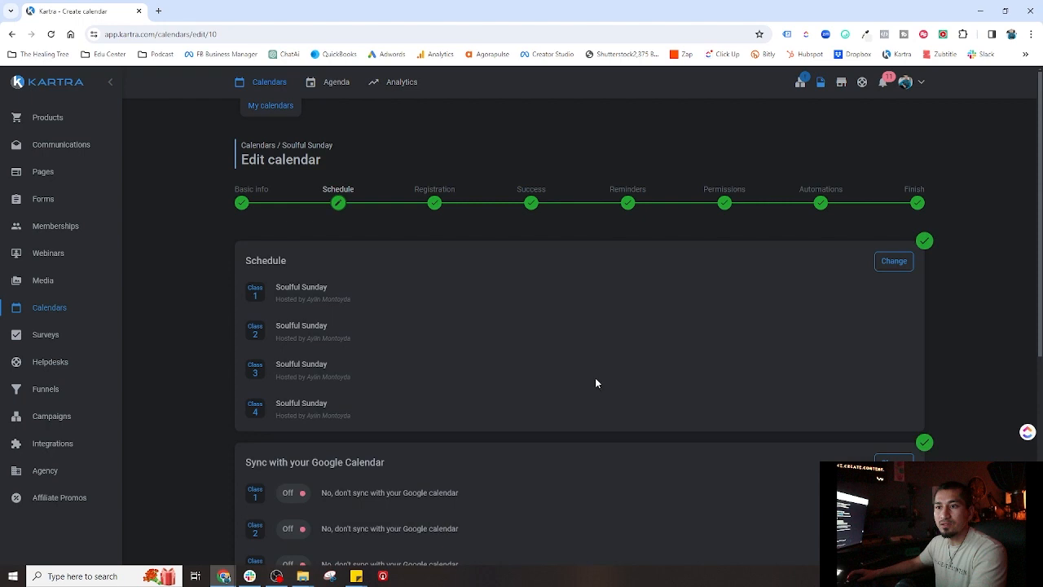
- Append dates to Class 1–4 titles, e.g. 'Soulful Sunday - March 24', and save the schedule
left_click(894, 261)
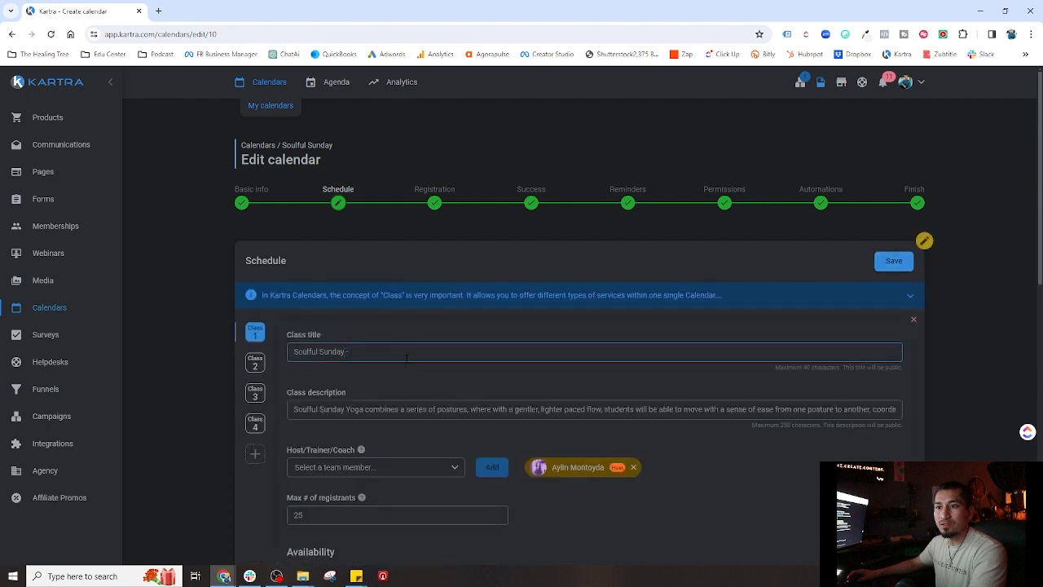
type("February 18th")
left_click(255, 363)
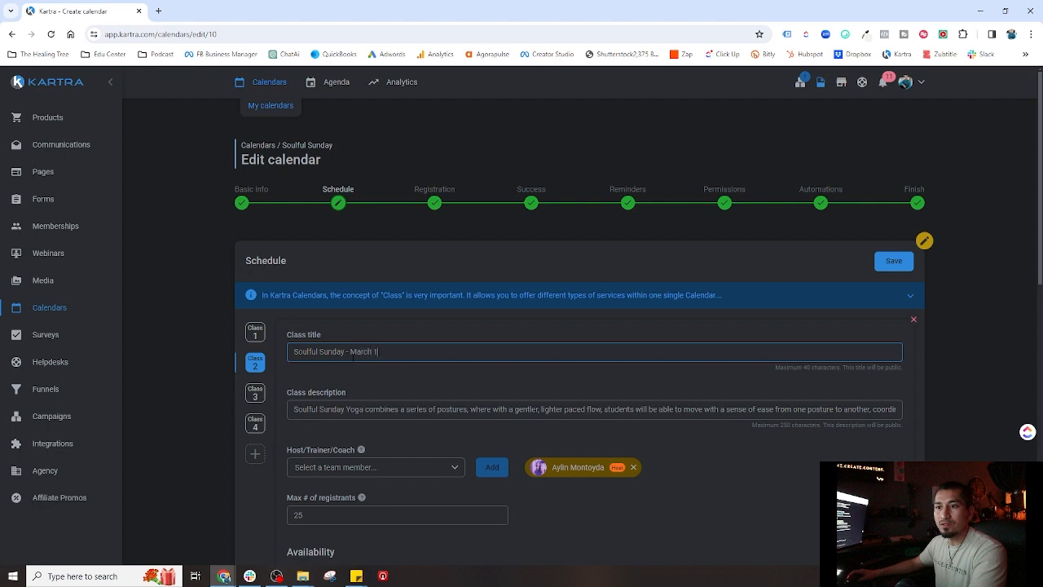
scroll(352, 356, "down", 2)
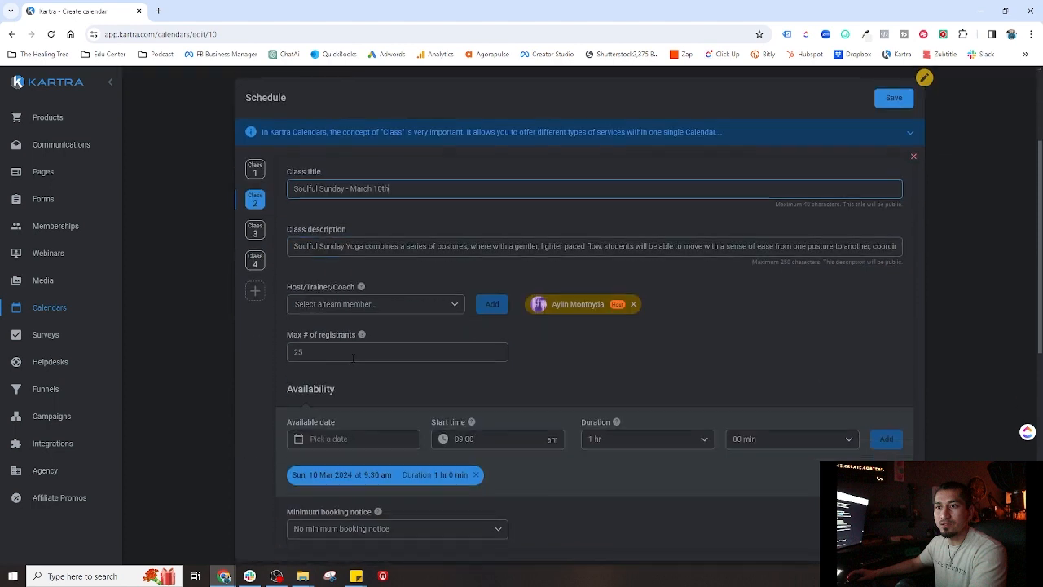
left_click(261, 231)
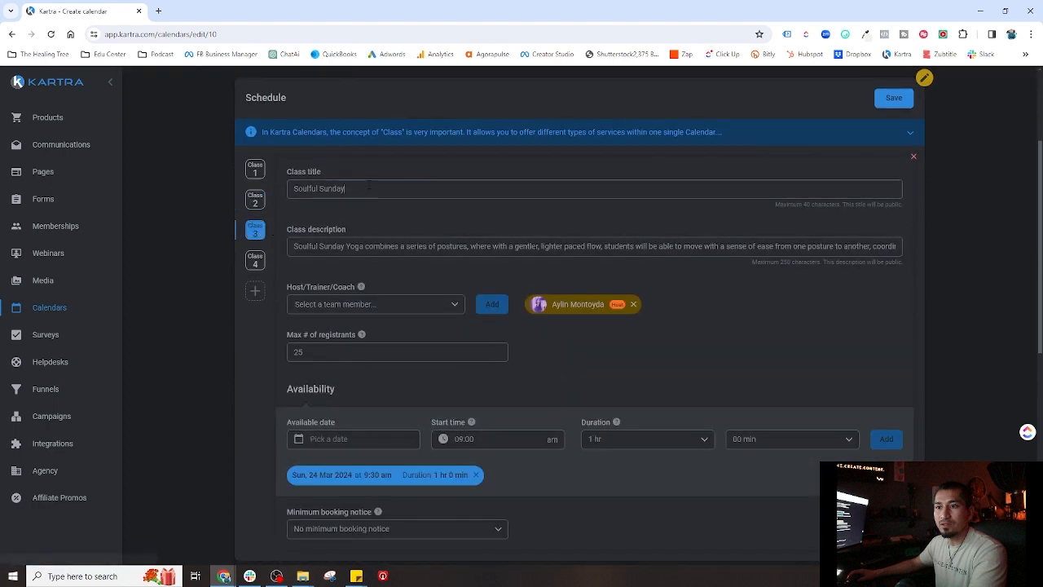
left_click(368, 185)
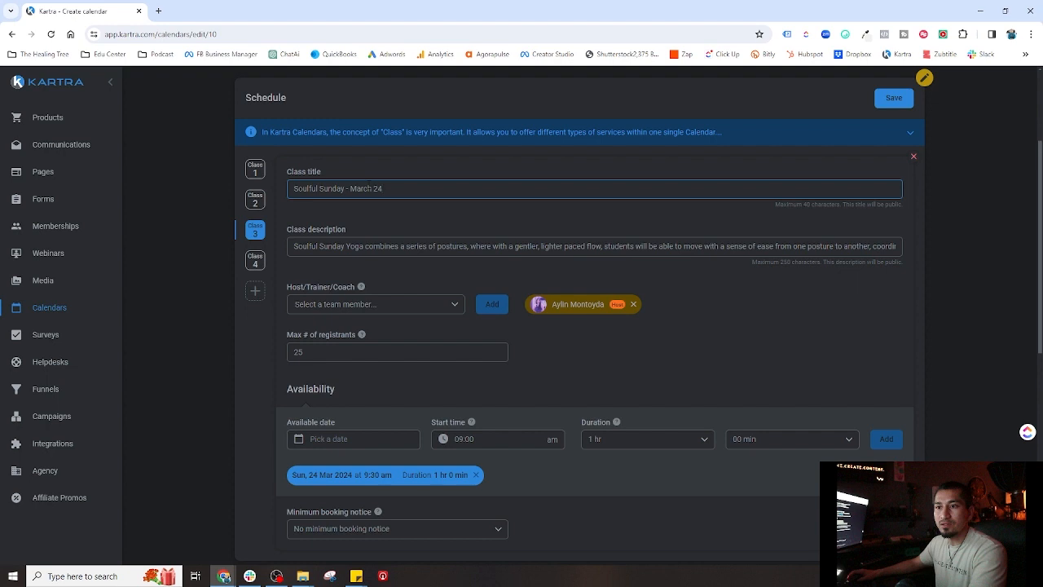
left_click(256, 261)
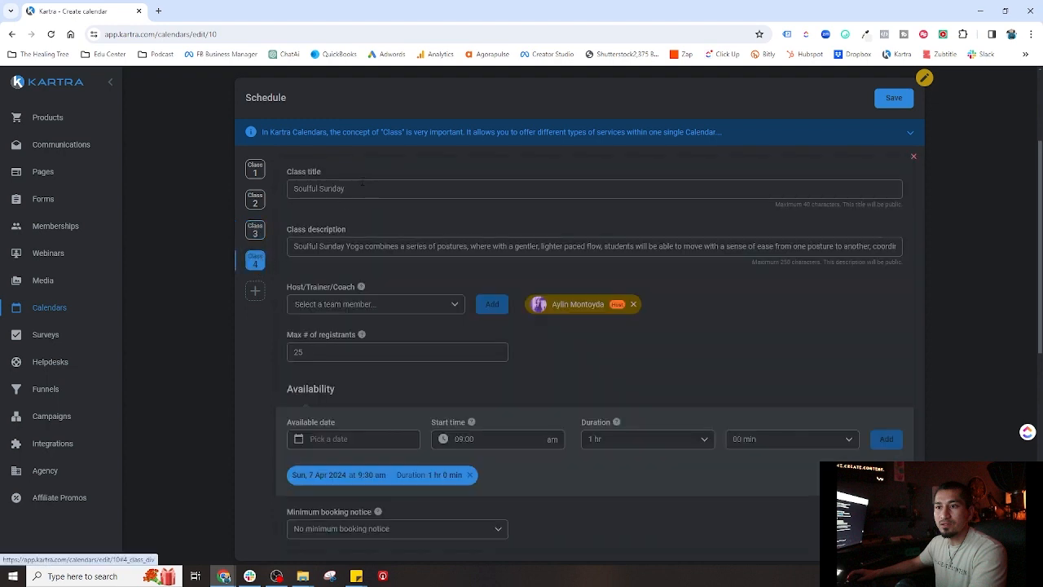
left_click(364, 181)
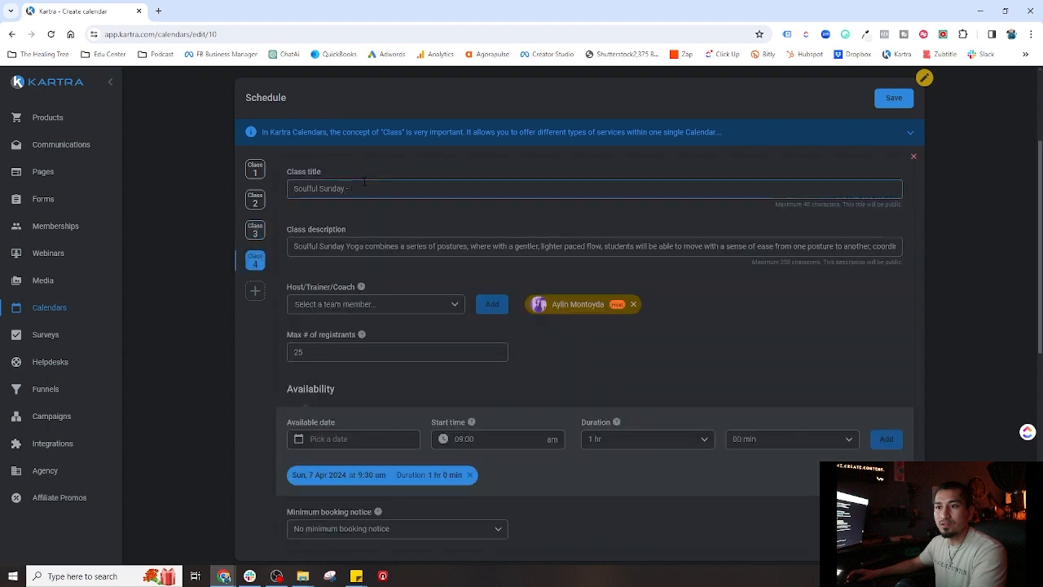
type("- April 7th")
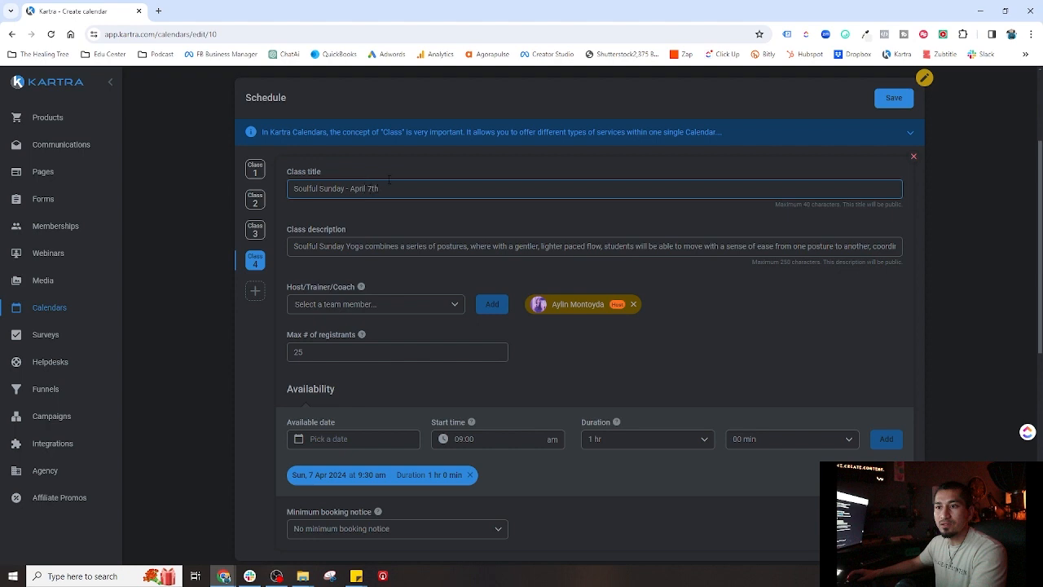
left_click(892, 99)
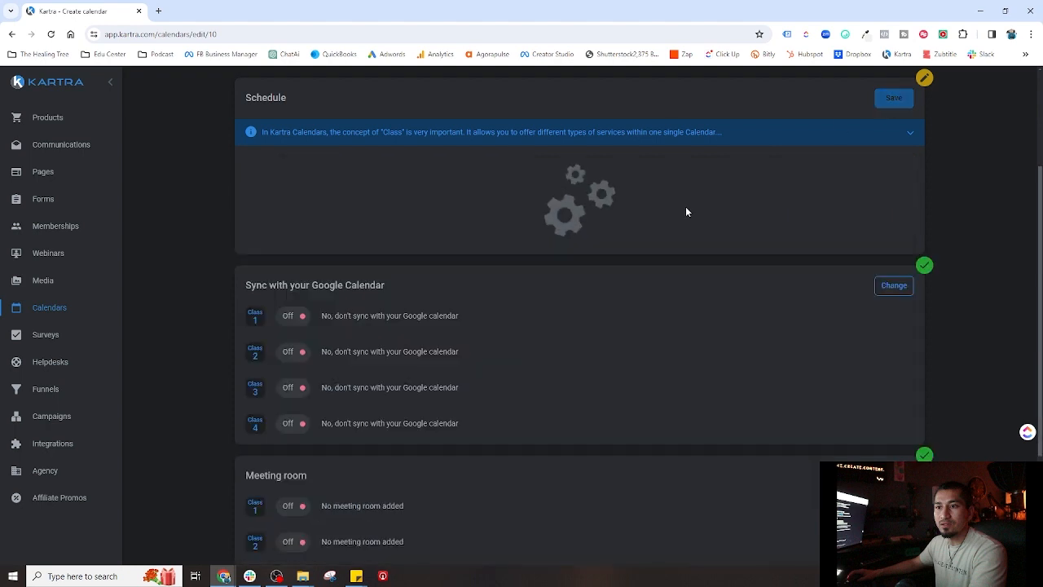
- Save through Schedule, Registration, Success, Reminders, Permissions and Automations to the Finish page
scroll(722, 361, "up", 1)
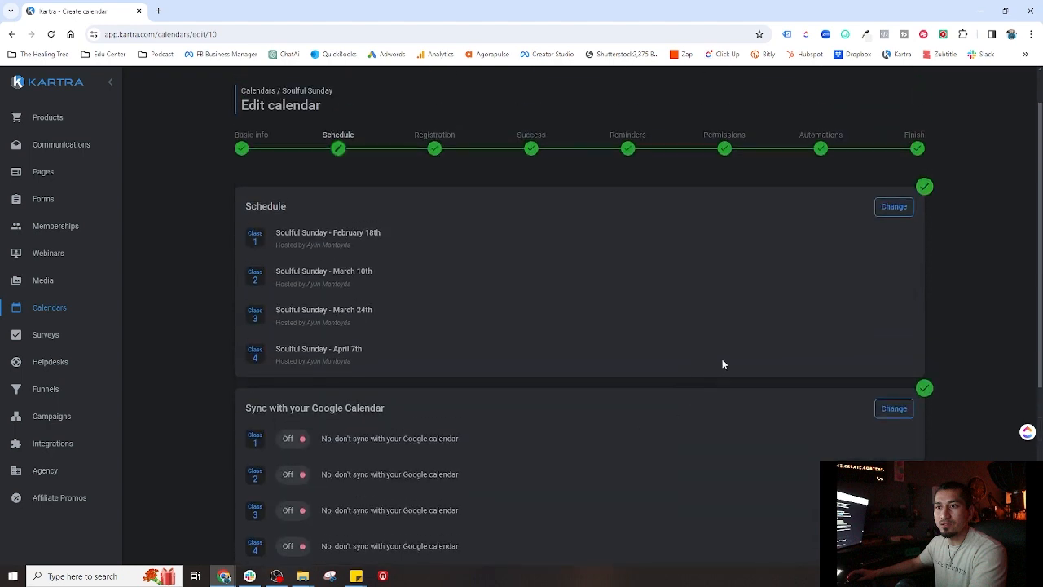
scroll(731, 408, "down", 4)
left_click(623, 499)
left_click(626, 493)
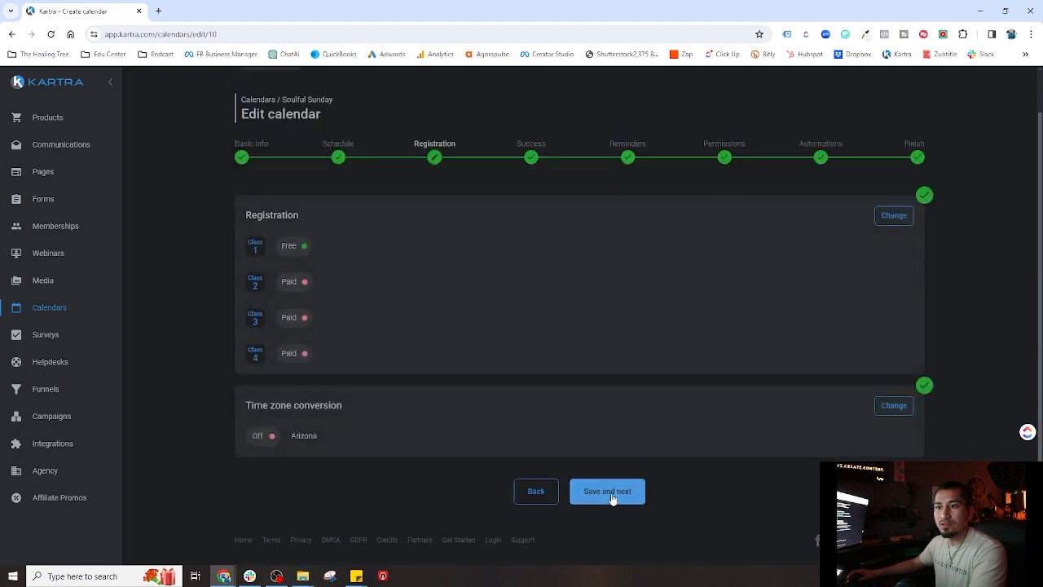
left_click(616, 461)
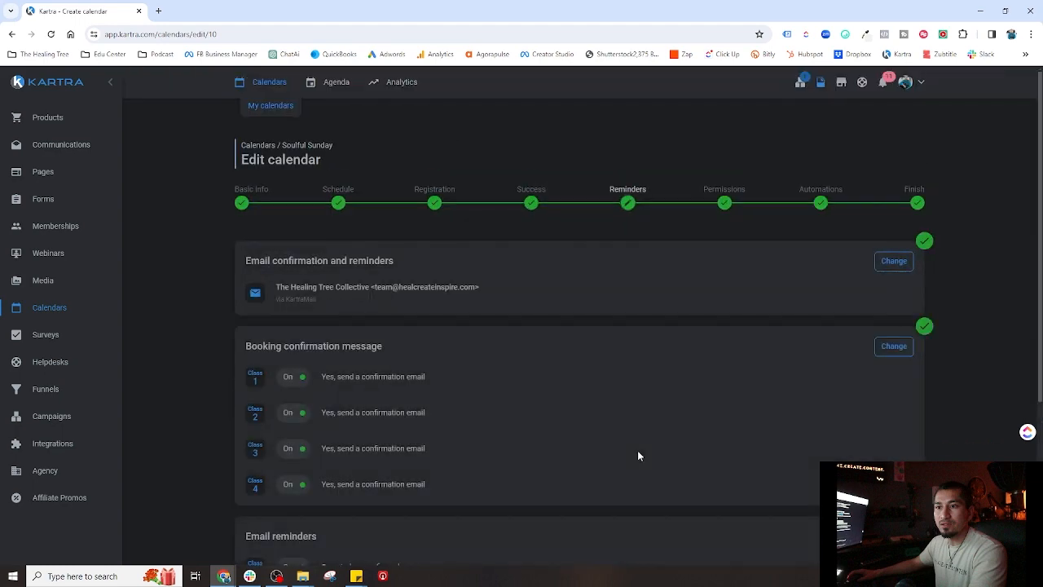
scroll(638, 451, "down", 4)
left_click(607, 492)
left_click(603, 432)
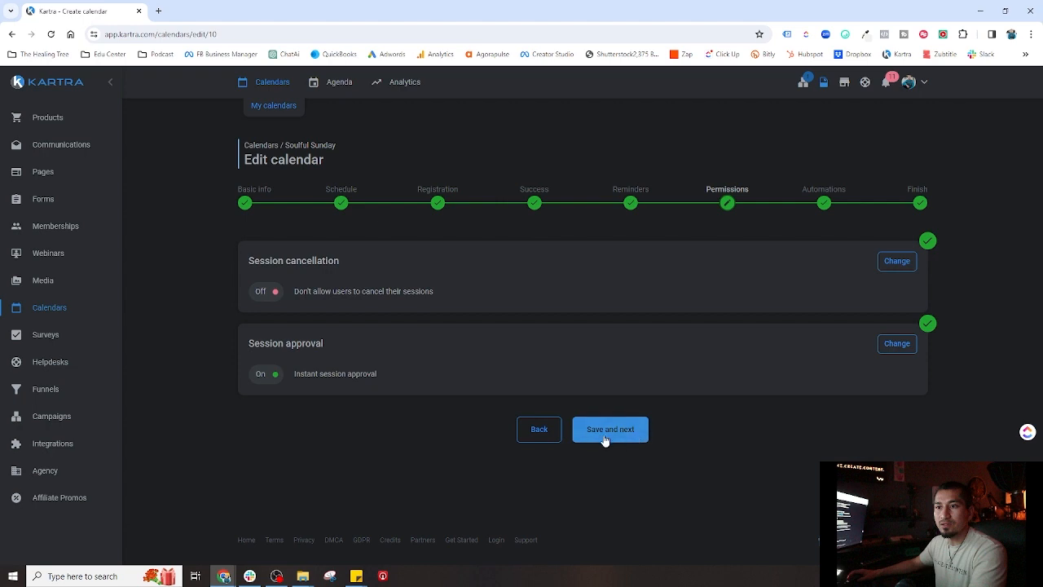
scroll(654, 443, "down", 2)
left_click(624, 494)
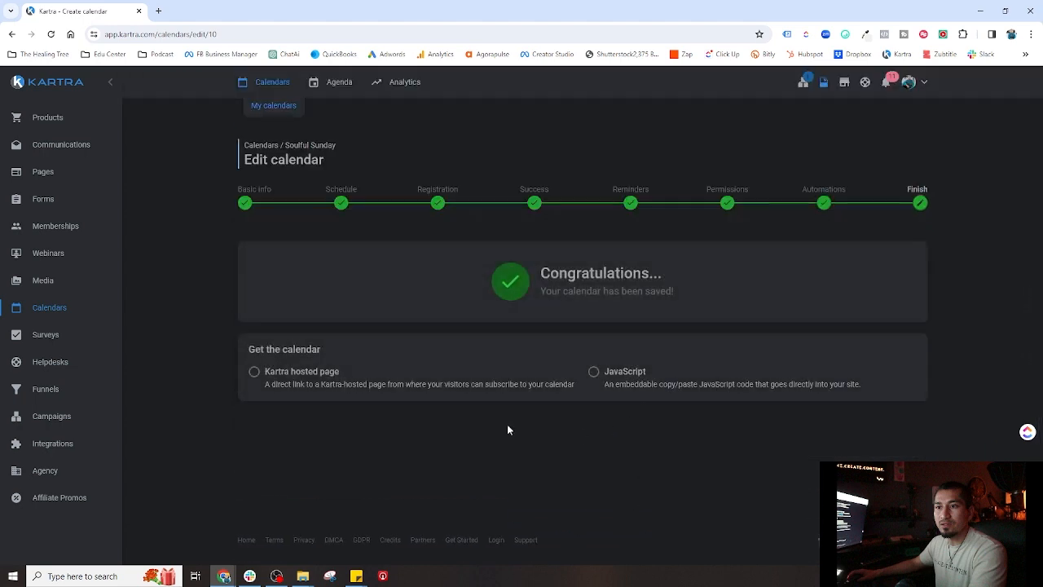
- Get the Soulful Sunday page's published link from Pages and copy the URL
left_click(41, 173)
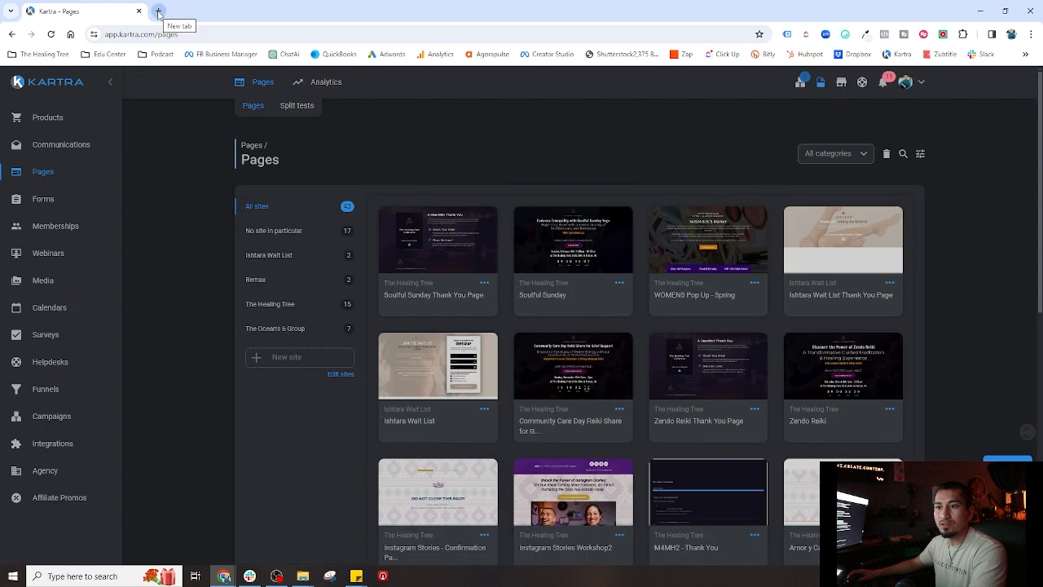
left_click(619, 282)
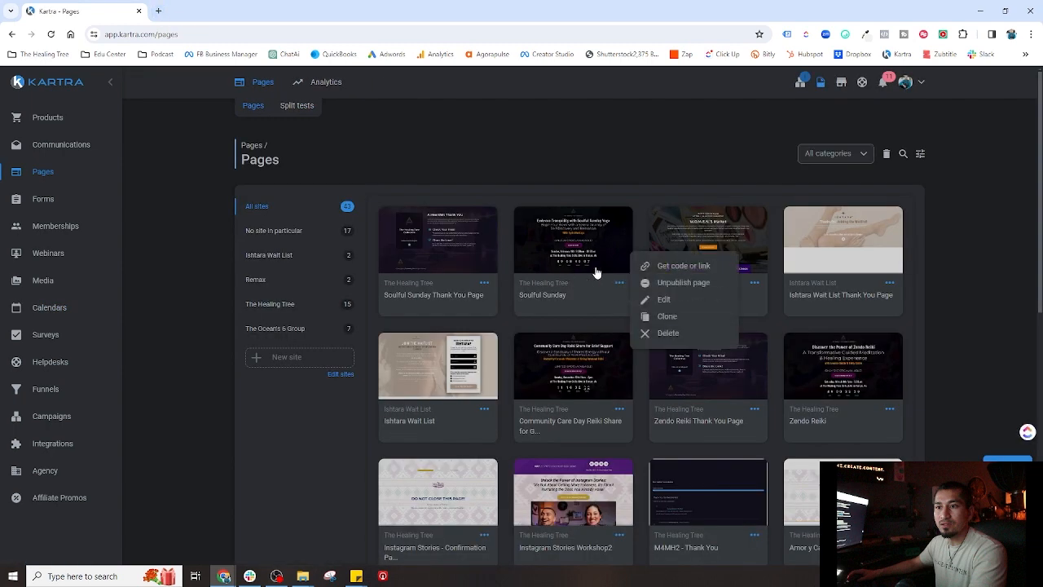
left_click(682, 267)
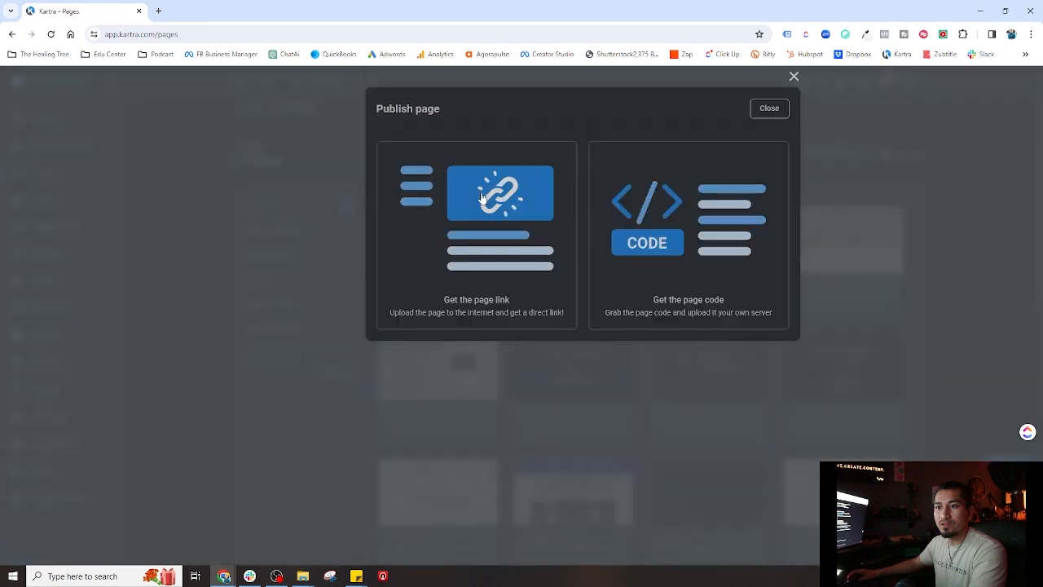
left_click(486, 260)
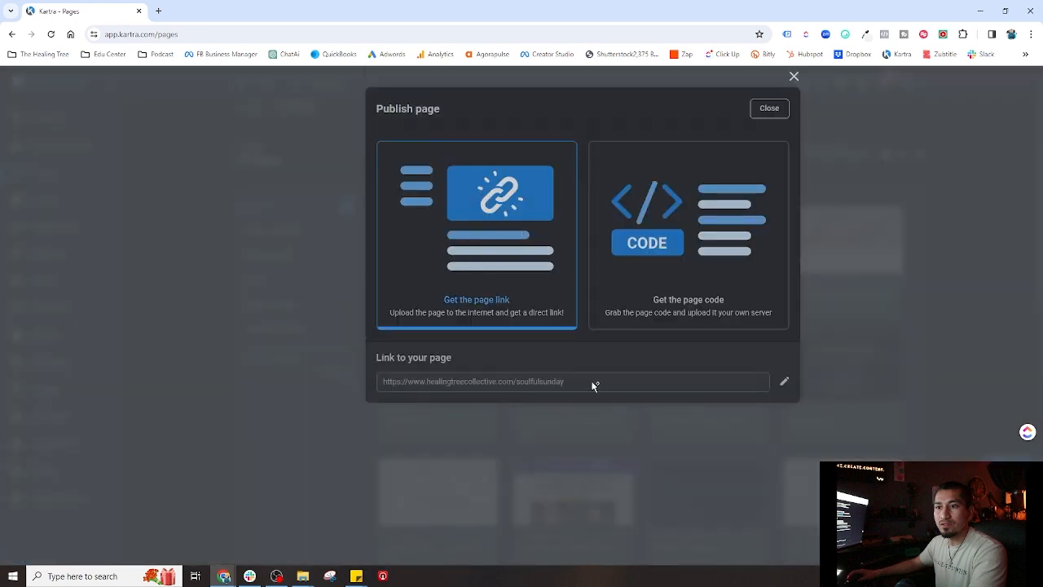
left_click_drag(543, 383, 375, 386)
key("ctrl+c")
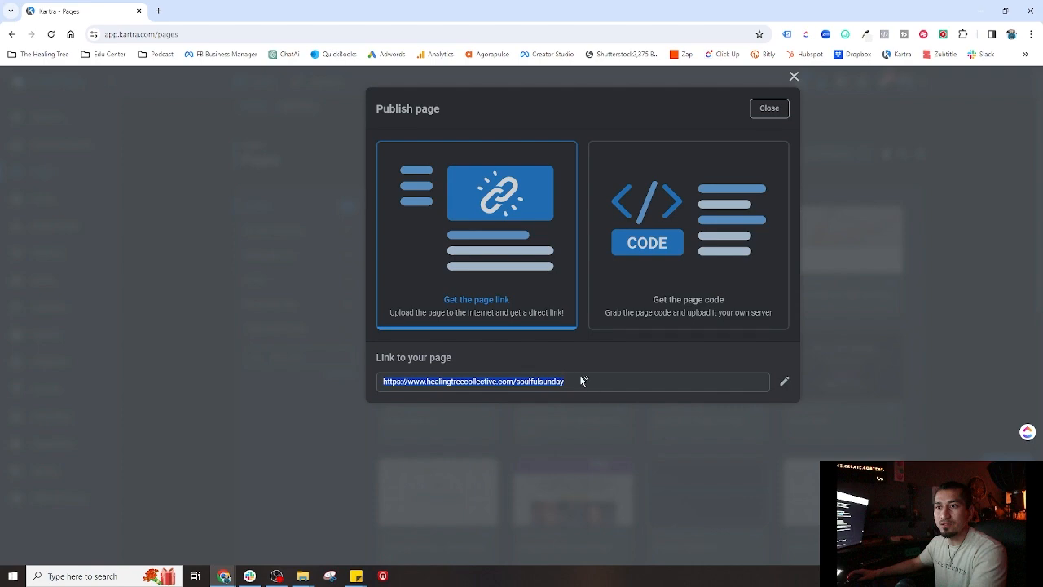
- Paste the copied URL into a new browser tab to load the live page
left_click(159, 10)
key("ctrl+v")
key("Return")
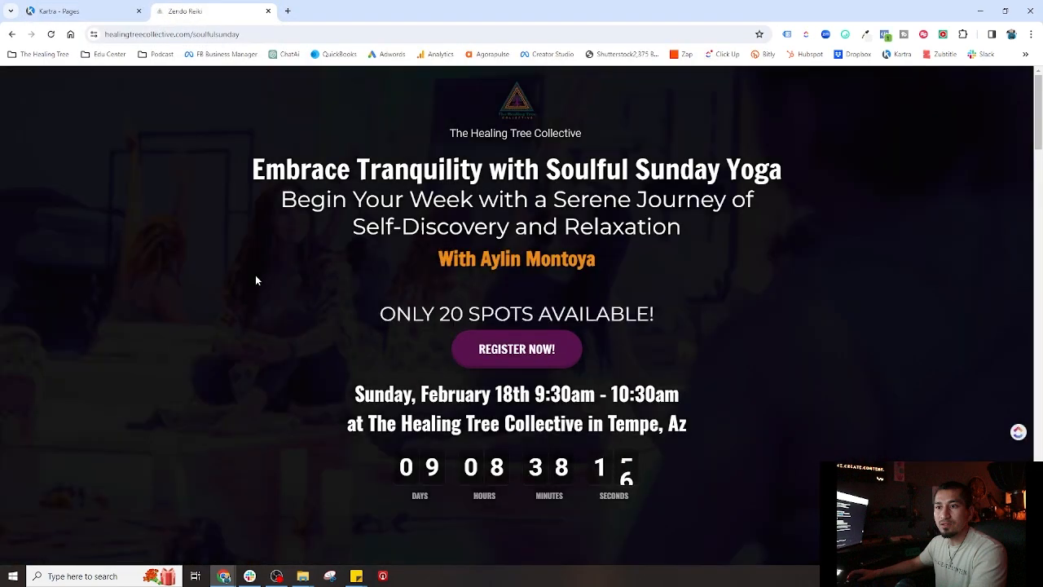
- Scroll the live page to the SIGN UP DOWN BELOW widget and review its four dated classes
scroll(265, 215, "down", 5)
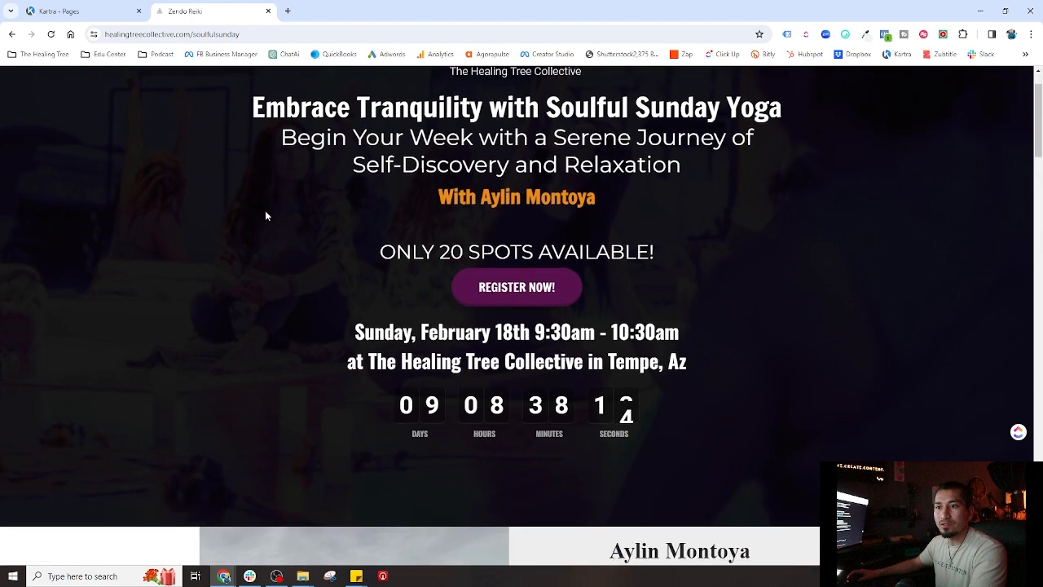
scroll(264, 214, "down", 1)
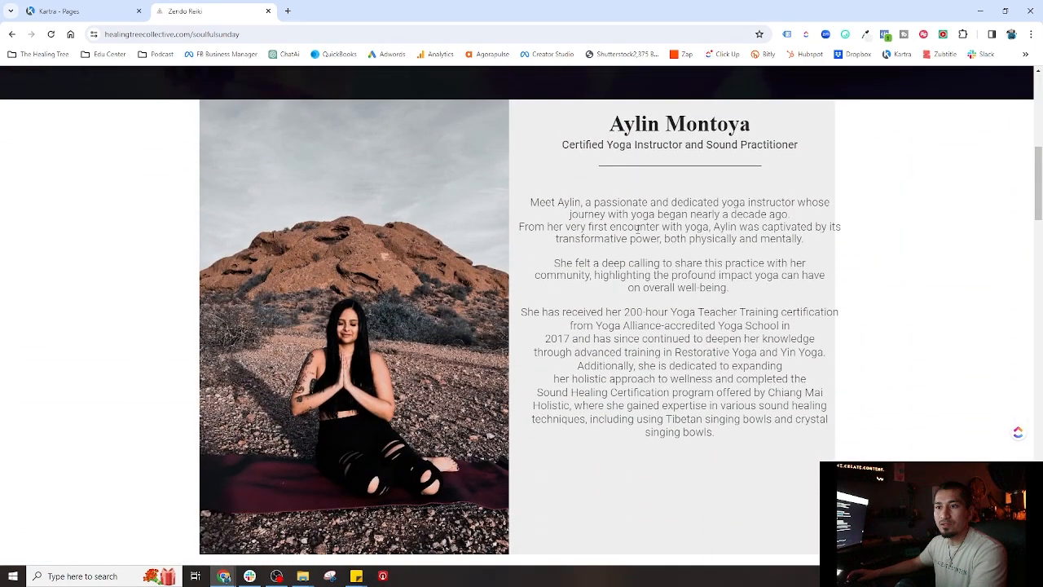
scroll(685, 410, "down", 1)
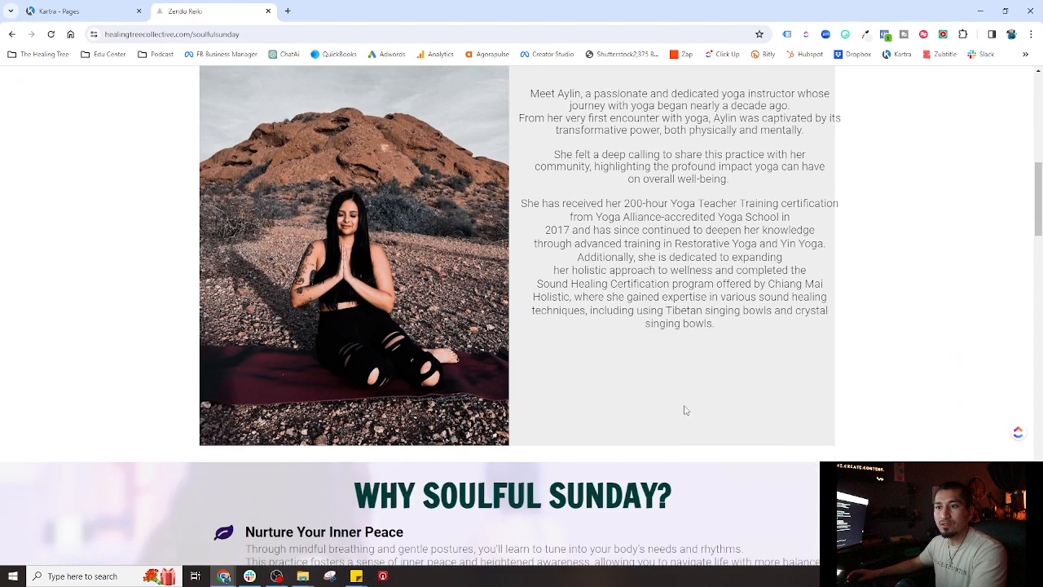
scroll(617, 350, "down", 2)
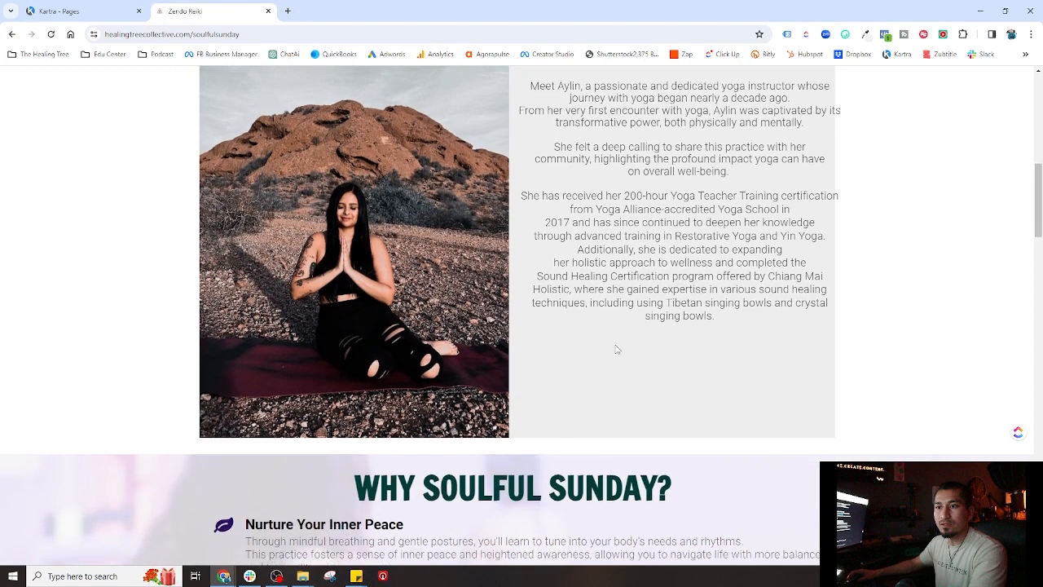
scroll(506, 328, "down", 1)
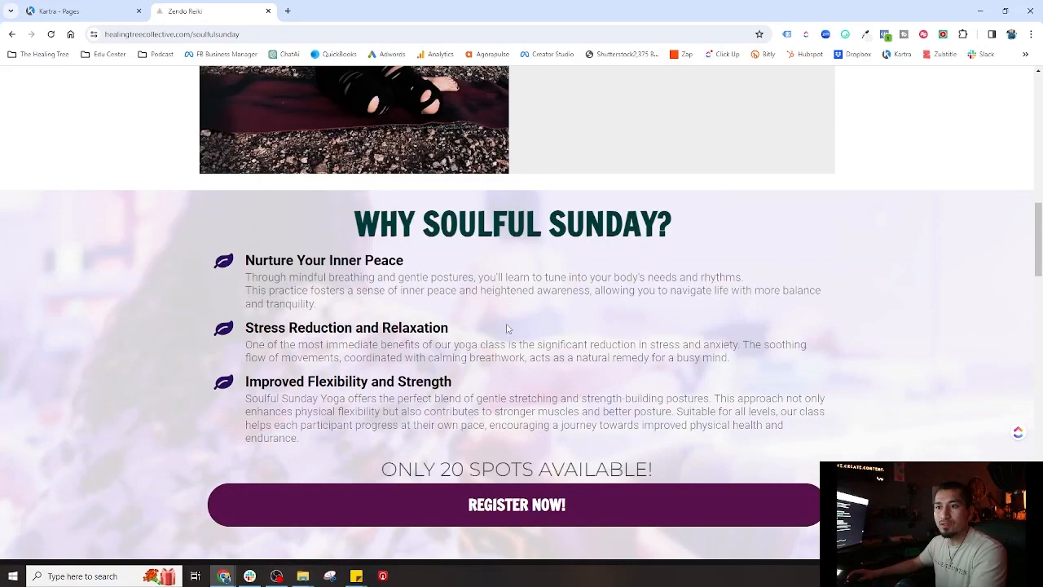
scroll(506, 328, "down", 2)
scroll(506, 328, "down", 5)
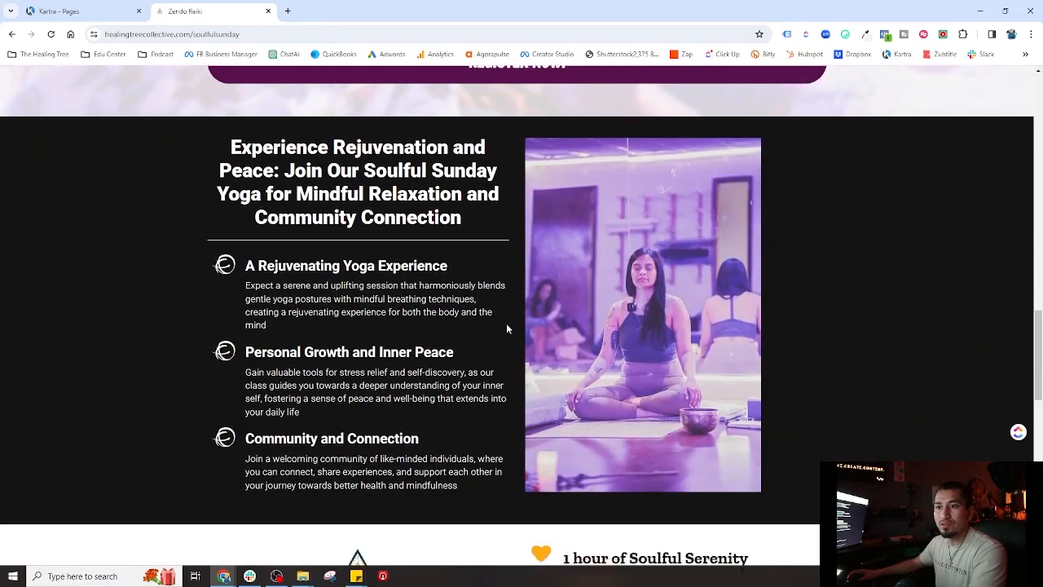
scroll(506, 327, "down", 2)
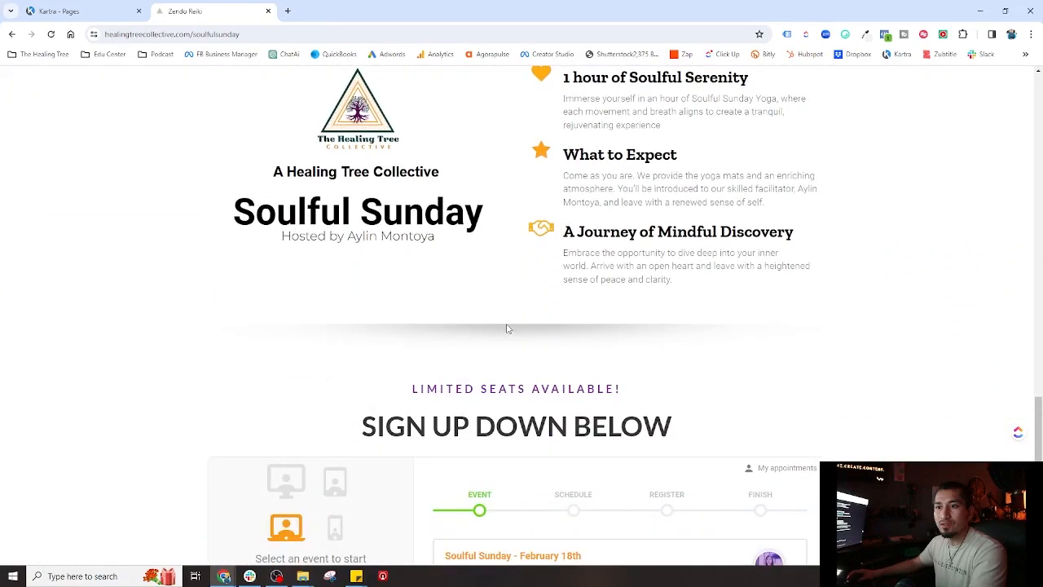
scroll(506, 328, "down", 2)
scroll(507, 329, "down", 1)
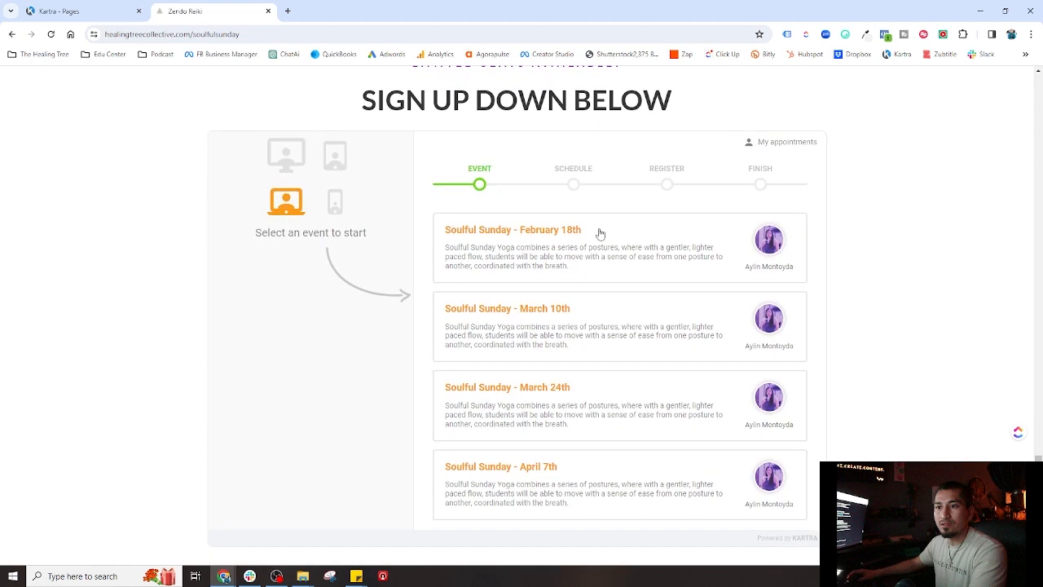
scroll(543, 375, "down", 1)
scroll(592, 394, "up", 1)
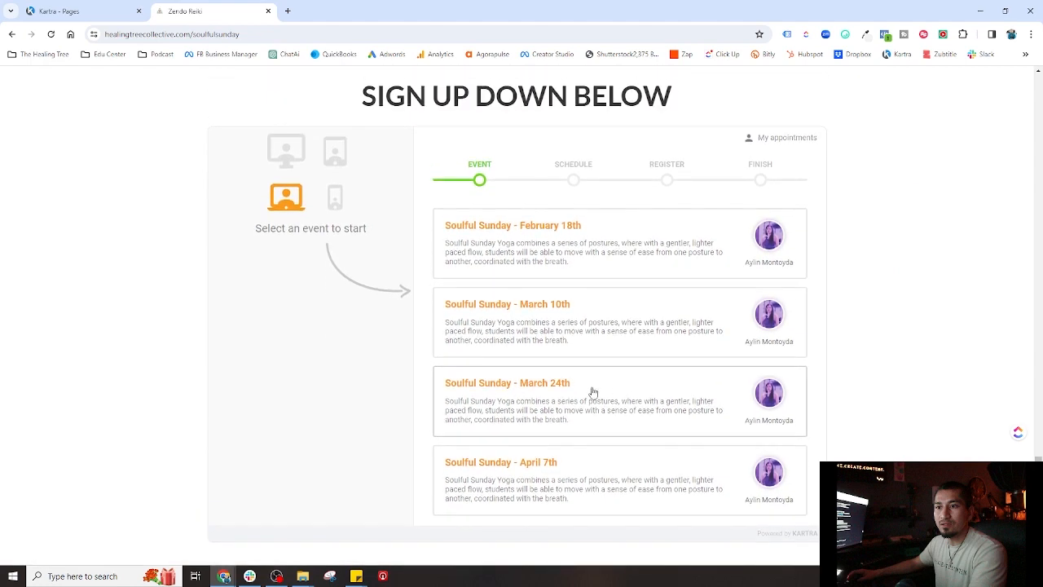
- Pick the March 10th 9:30 am class, reach the USD 15.00 payment form, then return to Schedule
left_click(501, 326)
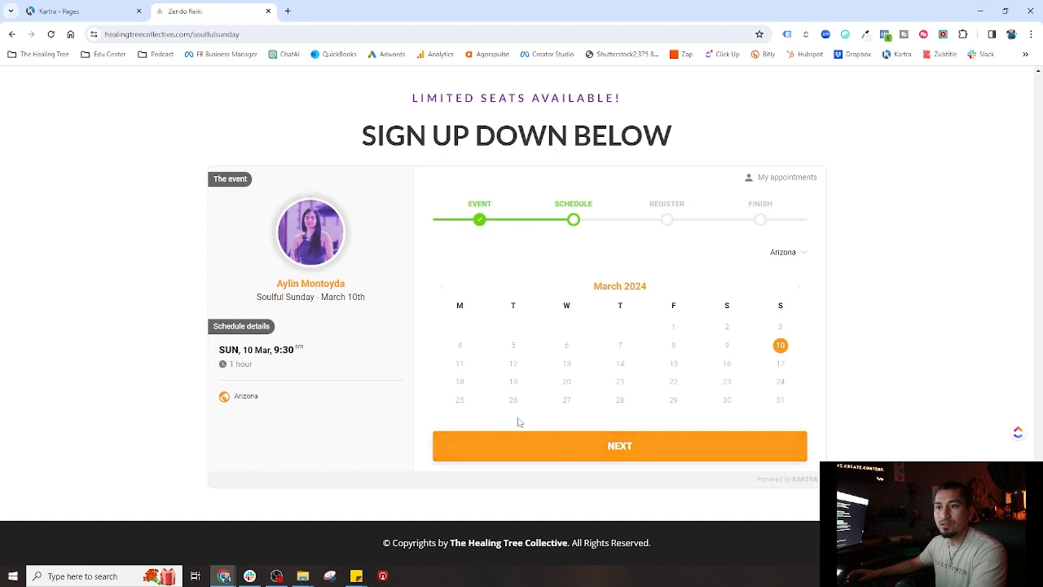
left_click(622, 447)
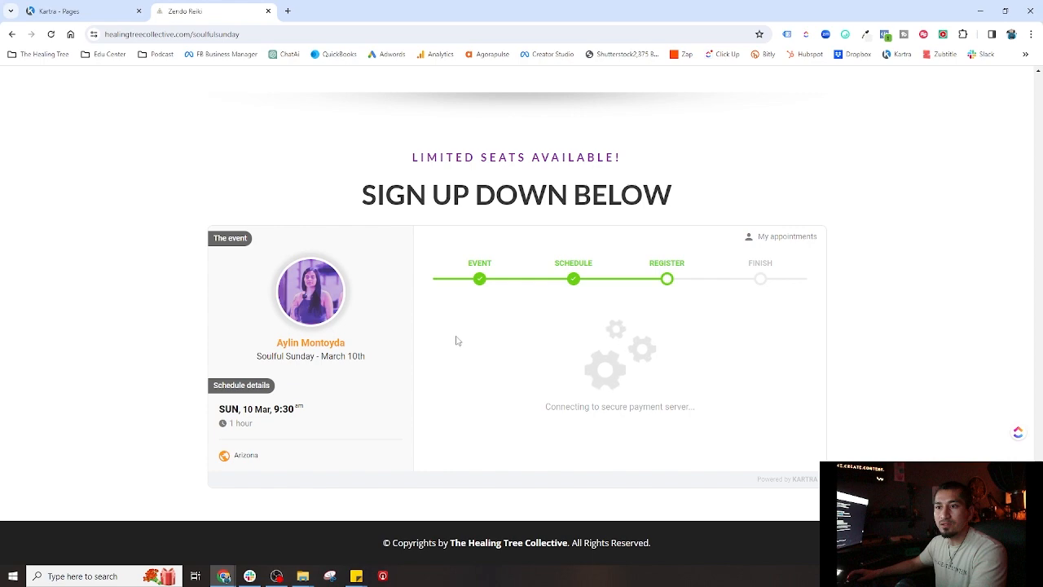
scroll(714, 350, "down", 4)
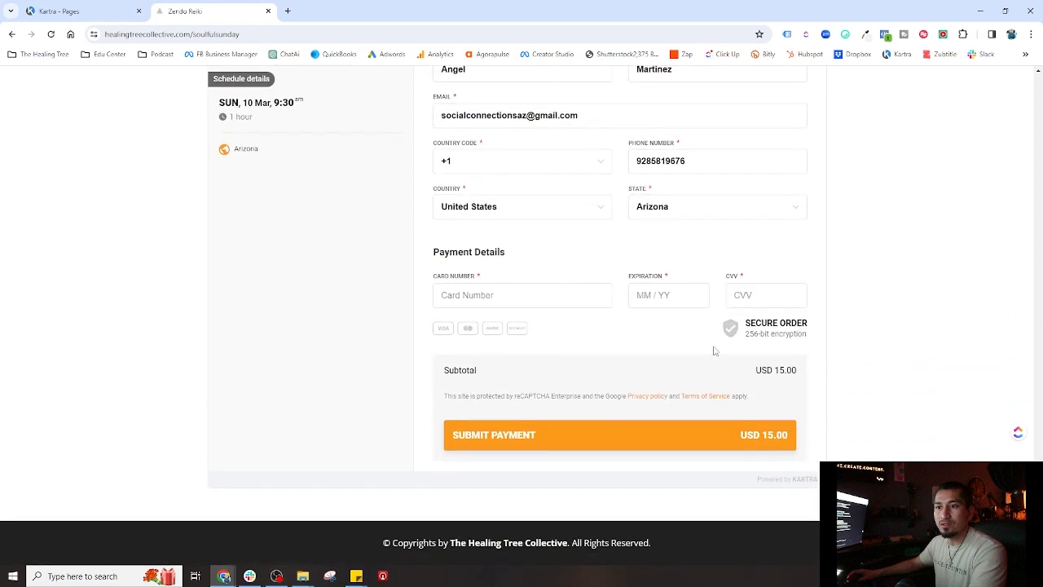
scroll(657, 418, "up", 1)
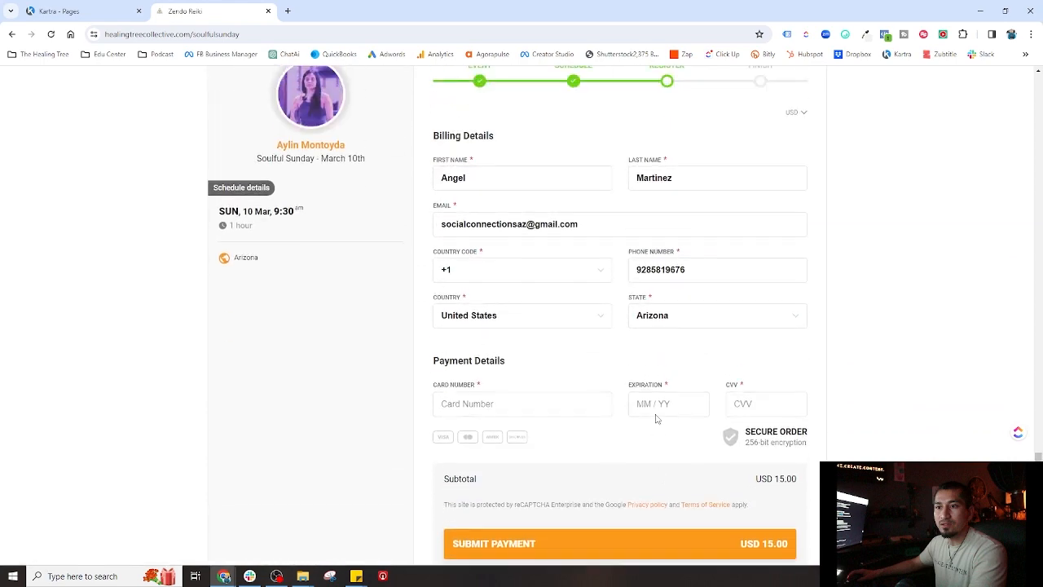
scroll(642, 451, "up", 1)
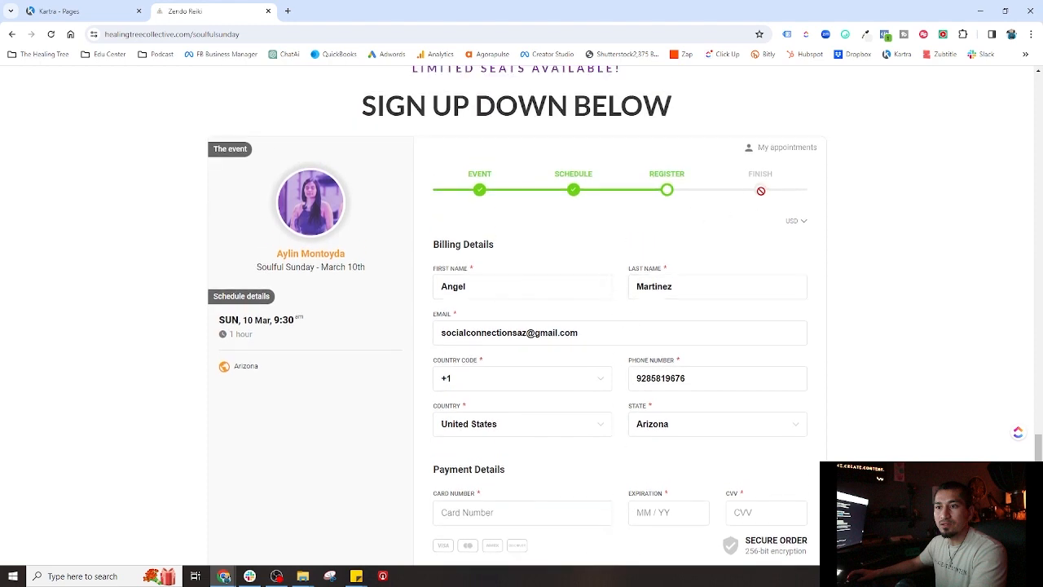
left_click(575, 193)
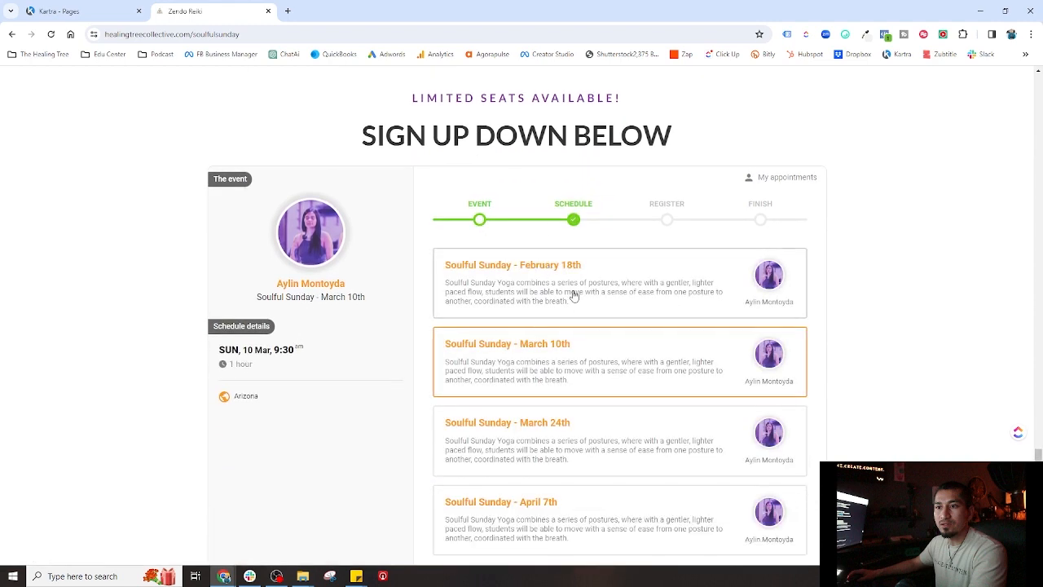
- Book the February 18th class through to the registration form, then return to the class list
left_click(573, 291)
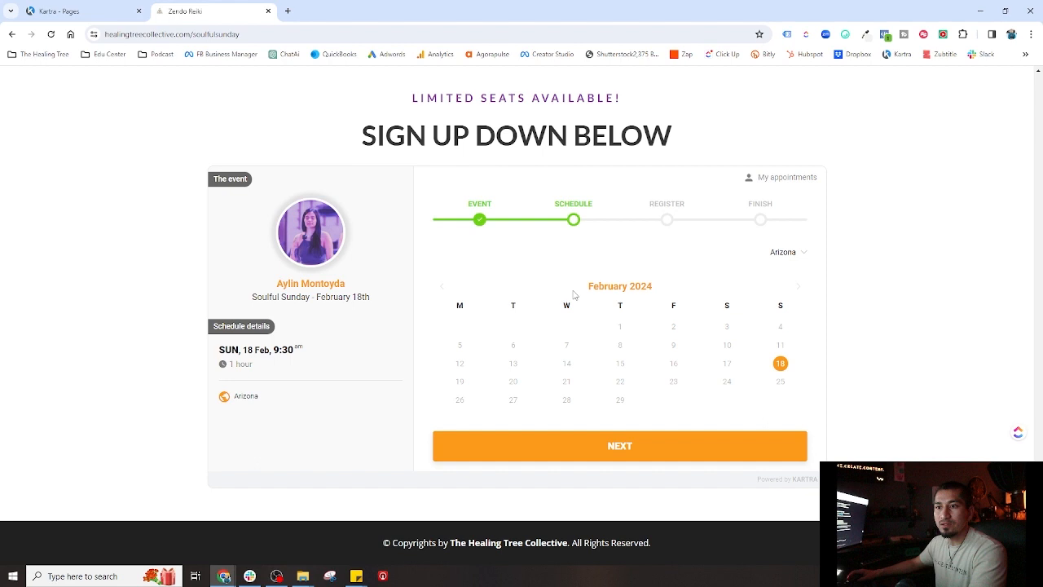
left_click(647, 454)
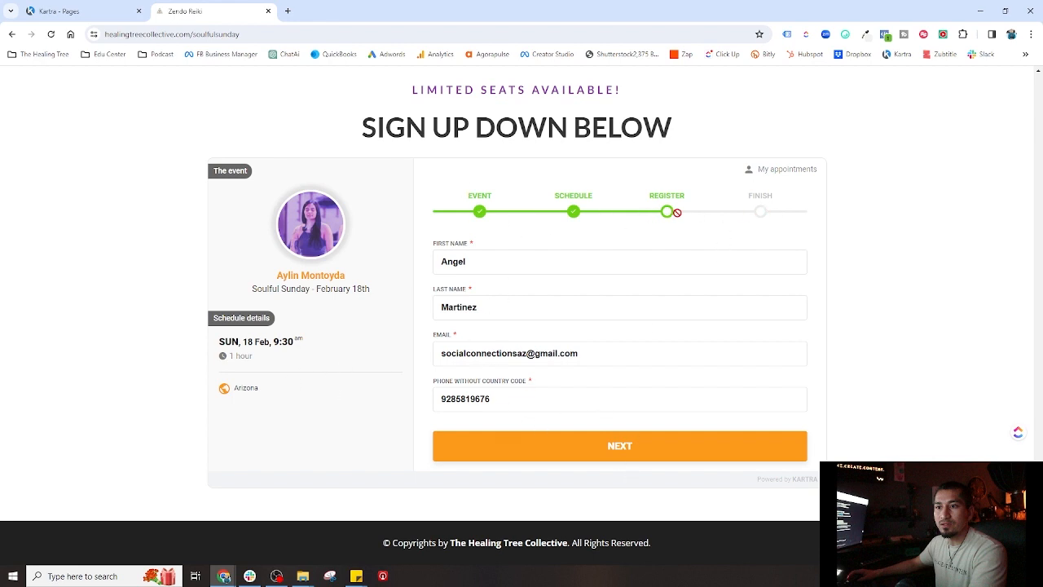
left_click(479, 212)
- Open the page's Register Now popup showing the four dated classes, February 18th to April 7th
scroll(522, 269, "up", 10)
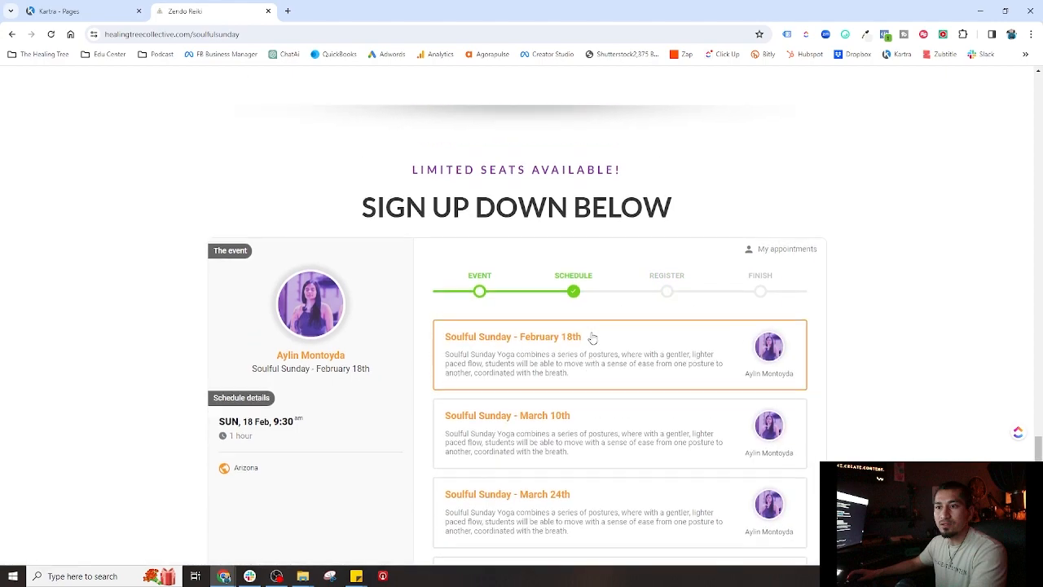
scroll(517, 320, "up", 7)
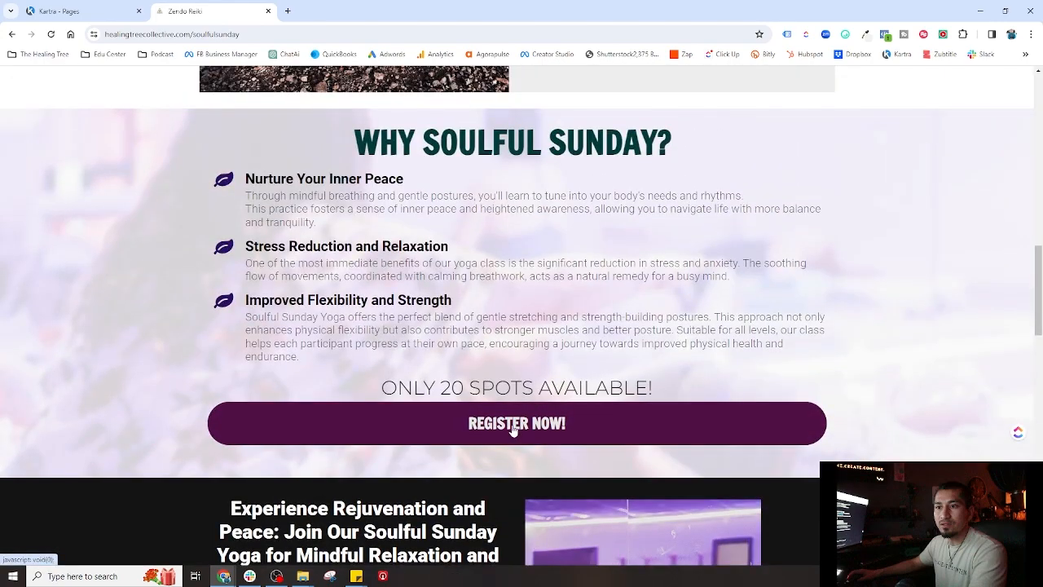
left_click(530, 423)
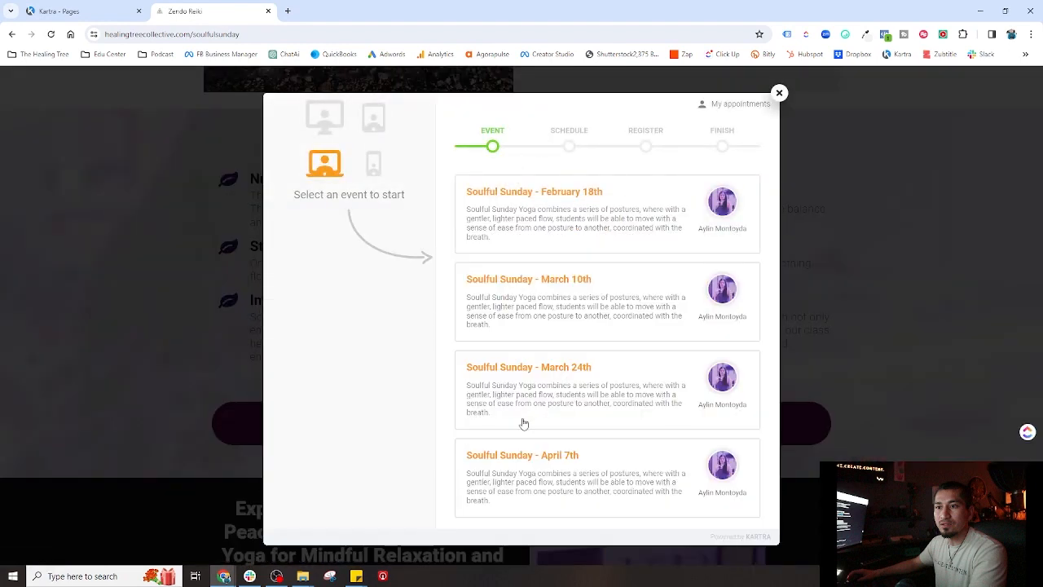